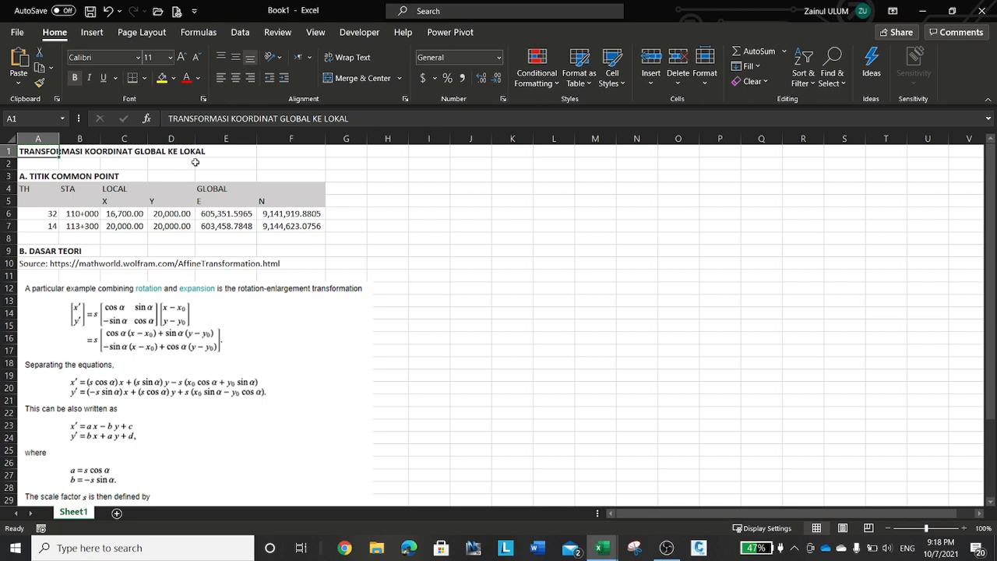
- Examine the local X/Y and global E/N coordinates of the two common points and the source cited for the affine transformation theory
{"action": "left_click", "coordinate": [389, 236]}
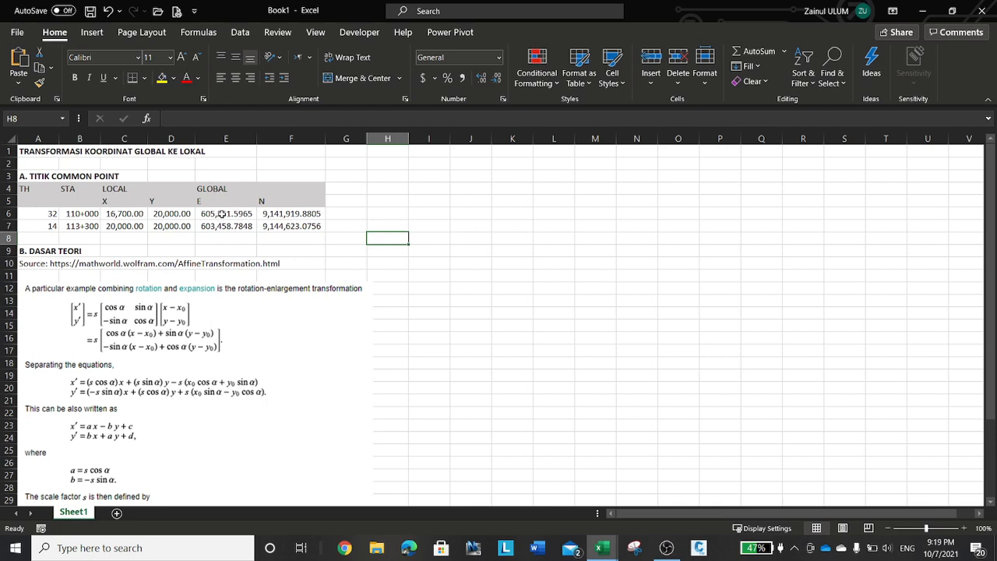
{"action": "left_click_drag", "start_coordinate": [222, 214], "coordinate": [284, 226]}
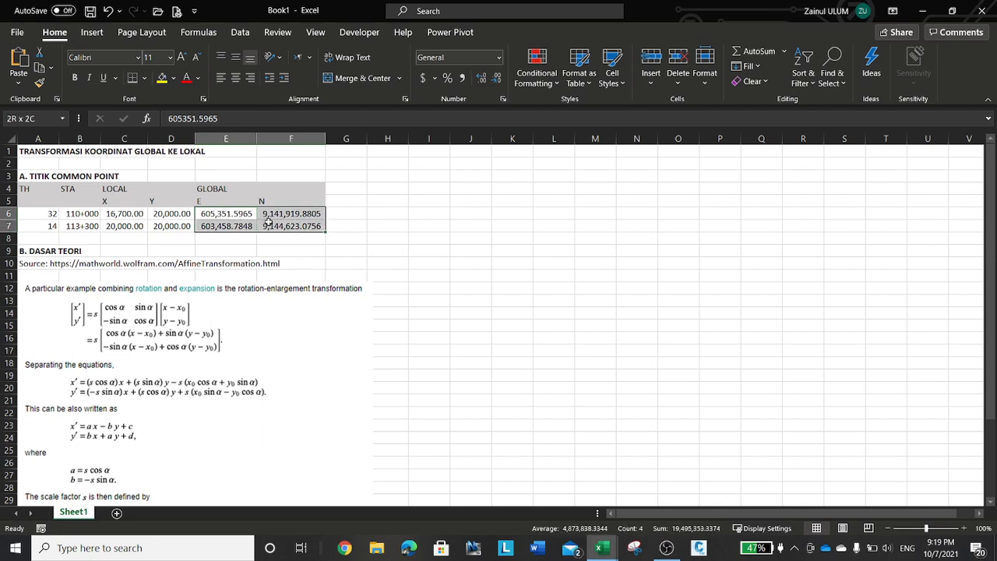
{"action": "left_click", "coordinate": [238, 216]}
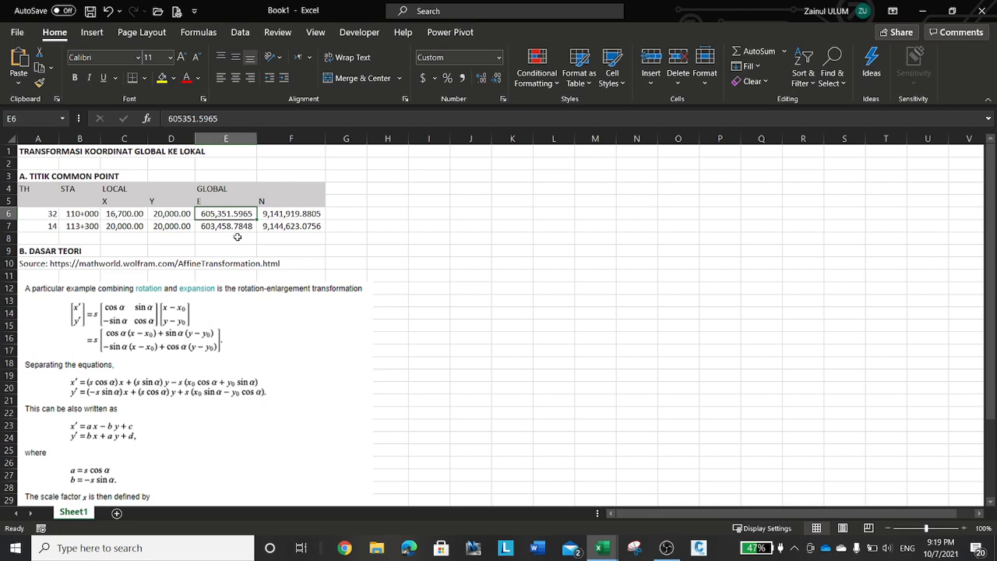
{"action": "left_click", "coordinate": [213, 197]}
{"action": "left_click", "coordinate": [289, 201]}
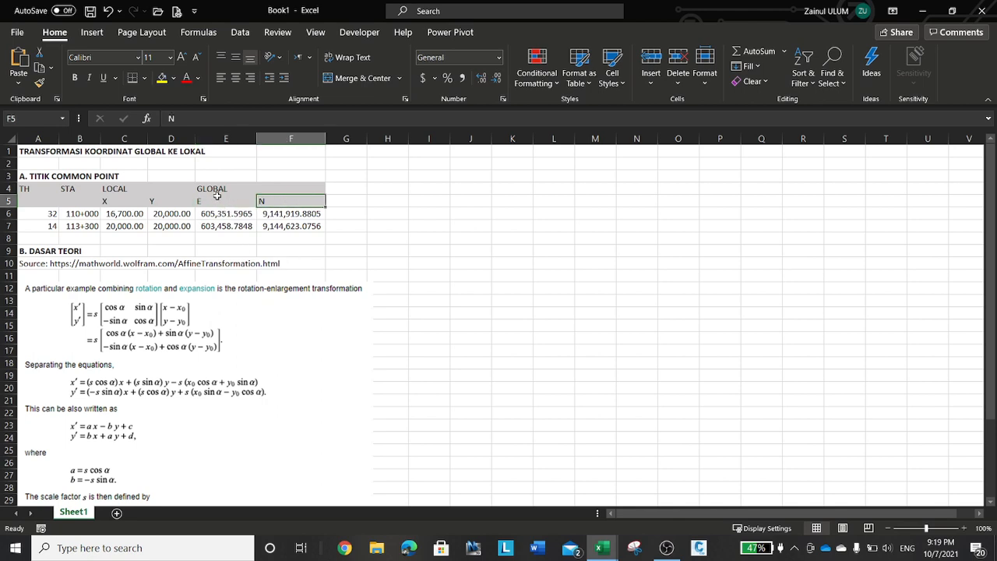
{"action": "left_click_drag", "start_coordinate": [225, 216], "coordinate": [291, 226]}
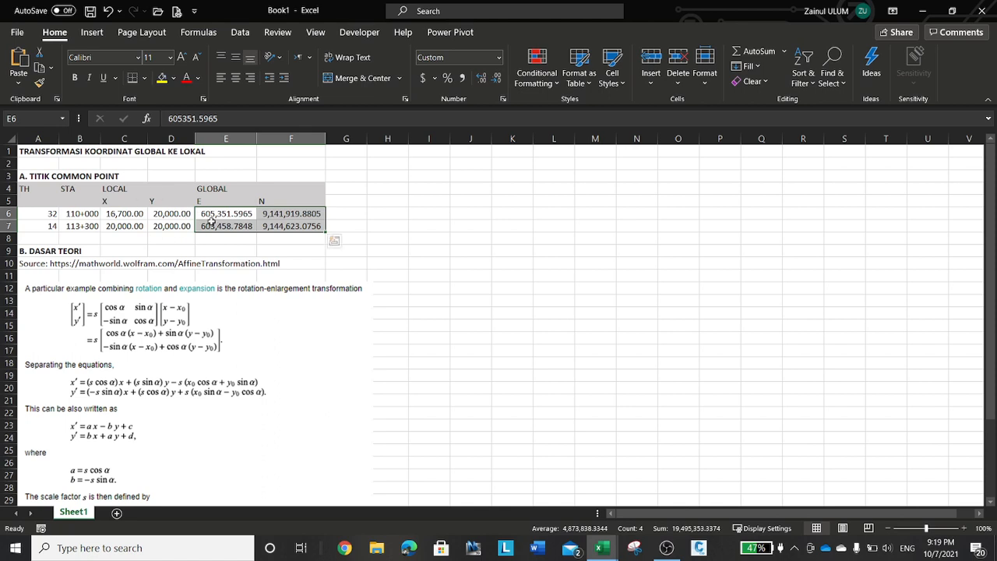
{"action": "left_click", "coordinate": [138, 217]}
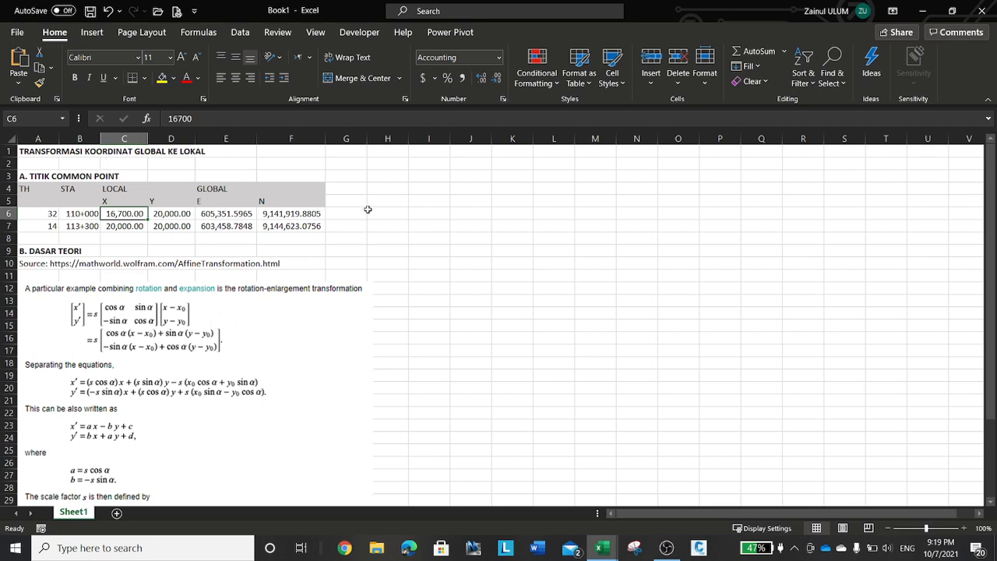
{"action": "left_click", "coordinate": [43, 267]}
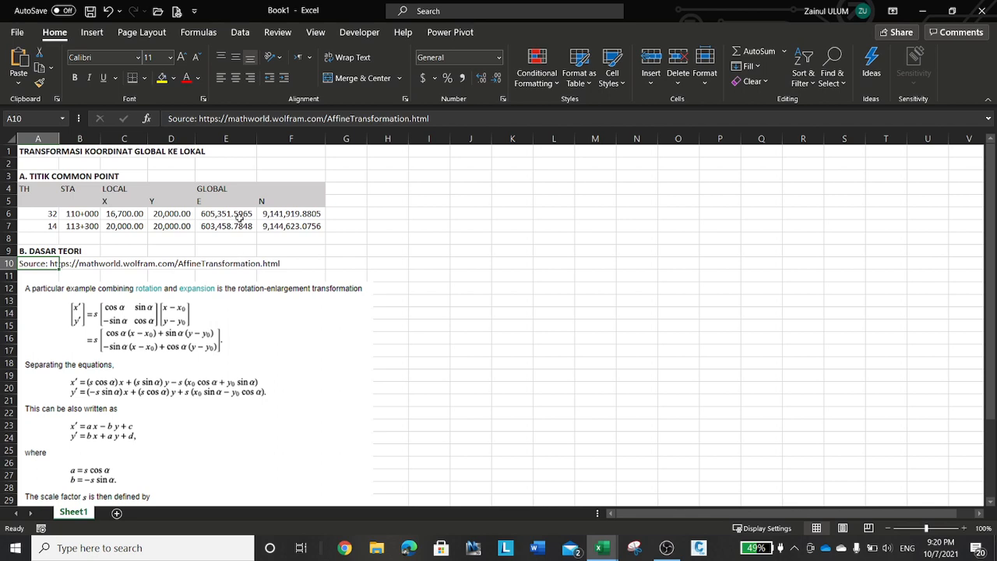
{"action": "left_click", "coordinate": [377, 213]}
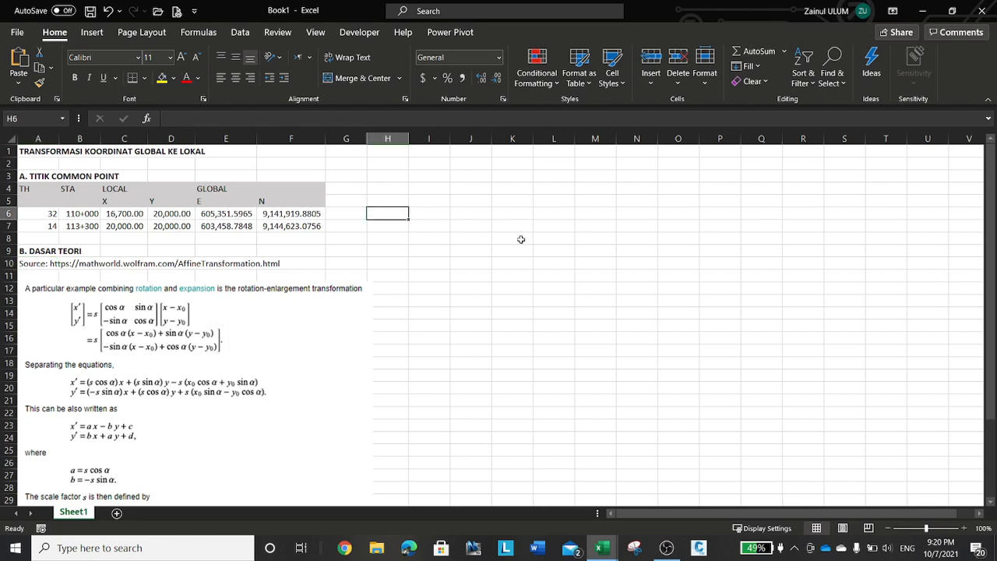
{"action": "key", "text": "Left"}
{"action": "key", "text": "Left"}
{"action": "key", "text": "Left"}
{"action": "key", "text": "Down"}
{"action": "key", "text": "Up"}
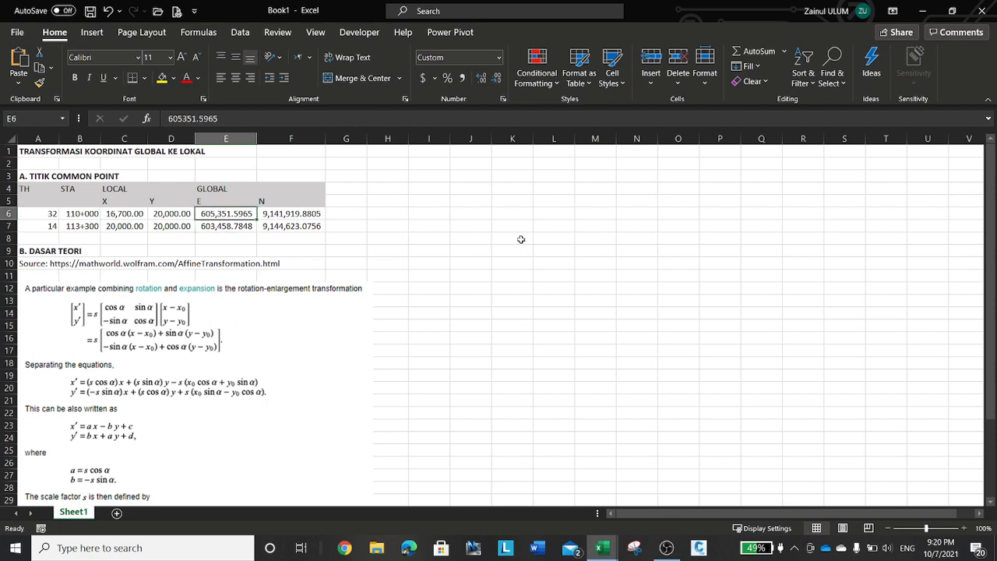
- Add the column heading JARAK in G4, beside the GLOBAL heading of the common point table
{"action": "key", "text": "Up"}
{"action": "key", "text": "Up"}
{"action": "key", "text": "Right"}
{"action": "key", "text": "Right"}
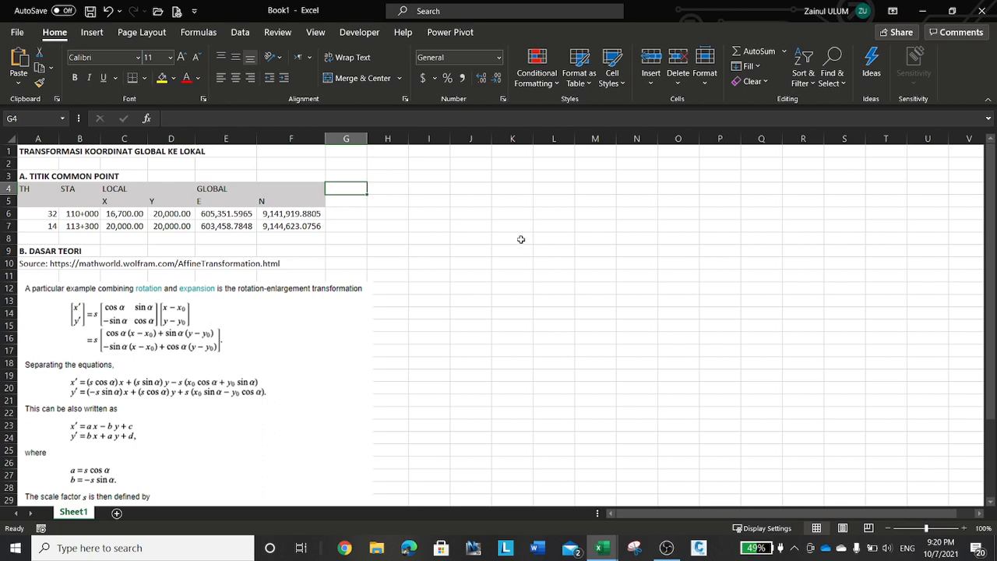
{"action": "type", "text": "JARAK"}
{"action": "key", "text": "Right"}
{"action": "key", "text": "Left"}
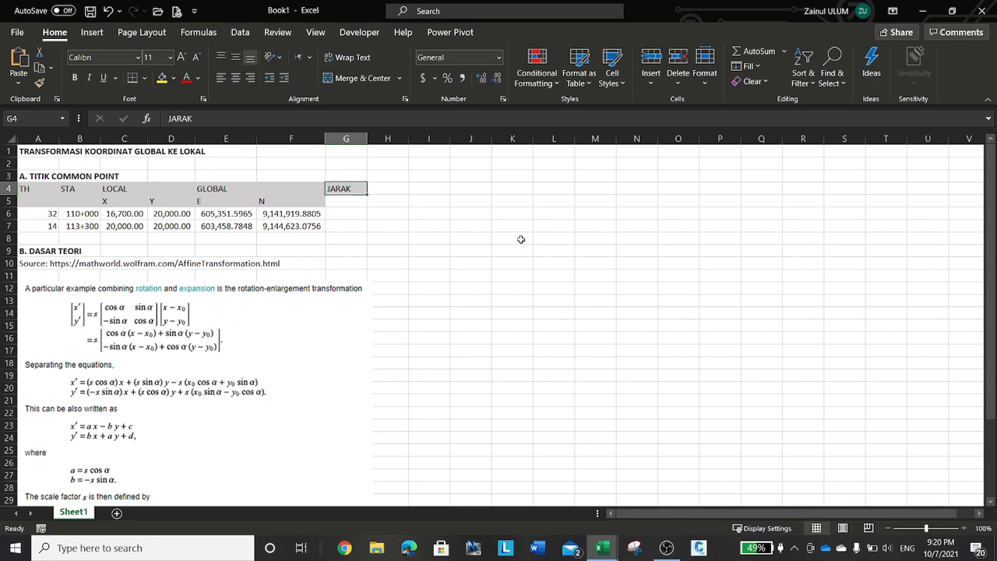
- Enter the subheadings LOCAL in G5 and GLOBAL in H5 beneath the JARAK heading
{"action": "key", "text": "Down"}
{"action": "type", "text": "LOCAL"}
{"action": "key", "text": "Right"}
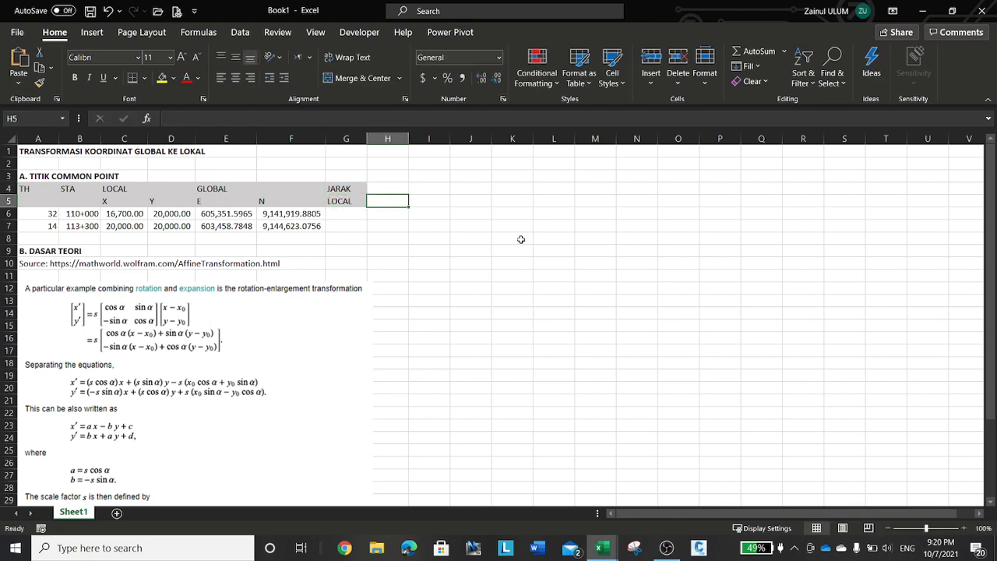
{"action": "type", "text": "GLOBAL"}
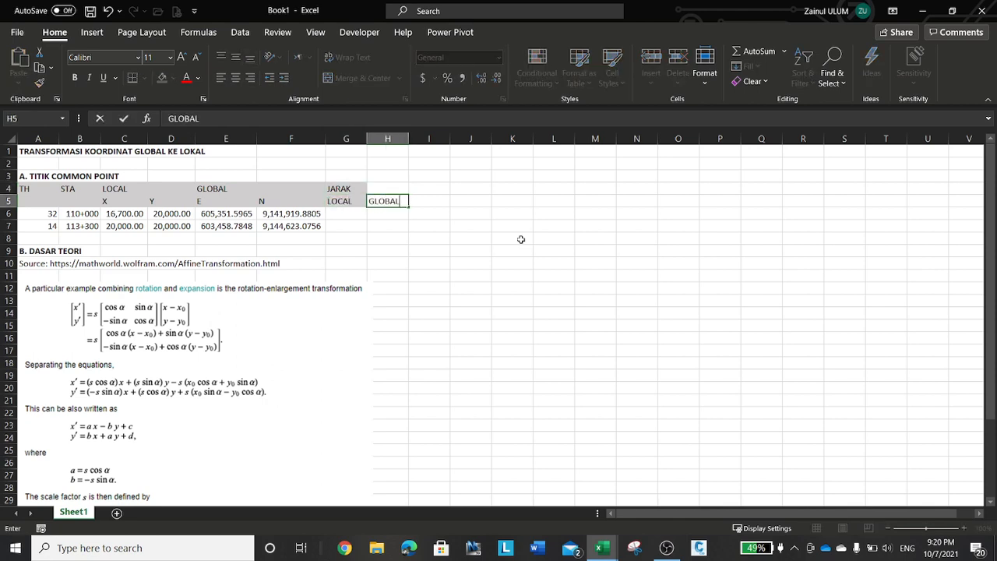
{"action": "key", "text": "Right"}
{"action": "key", "text": "Left"}
- Calculate the local distance in G7 with =SQRT((C7-C6)^2+(D7-D6)^2) and apply the comma number format to it
{"action": "key", "text": "Left"}
{"action": "key", "text": "Down"}
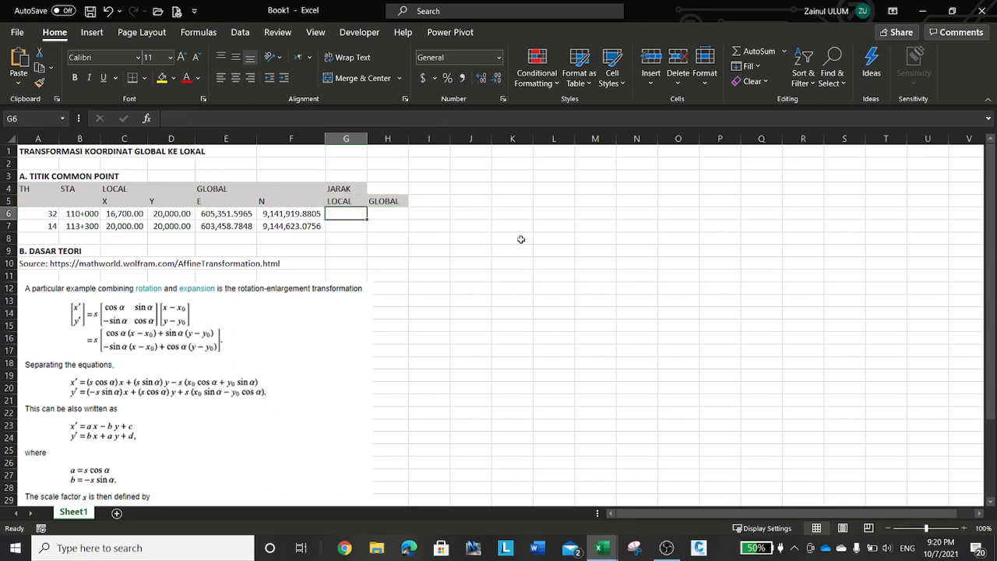
{"action": "key", "text": "Down"}
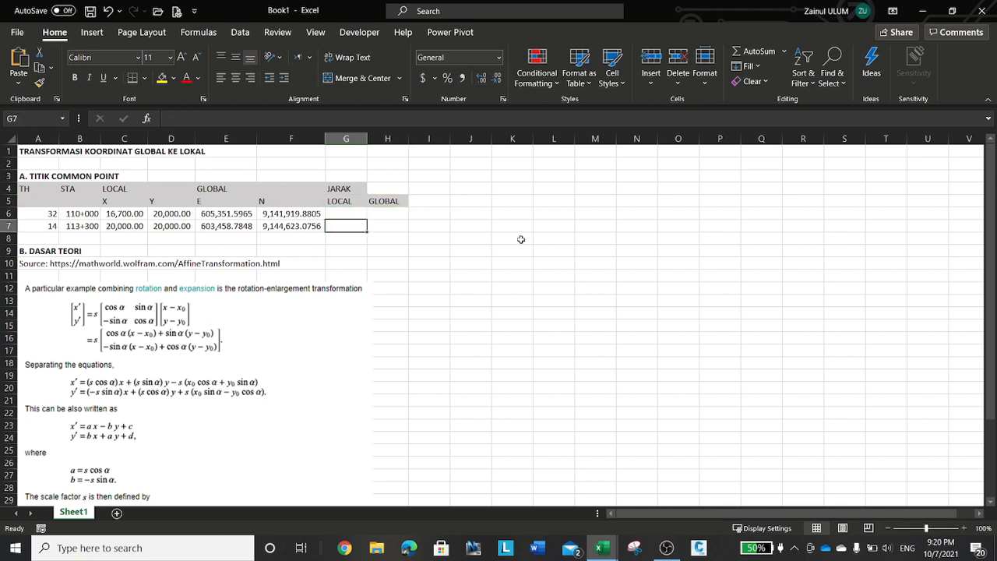
{"action": "type", "text": "="}
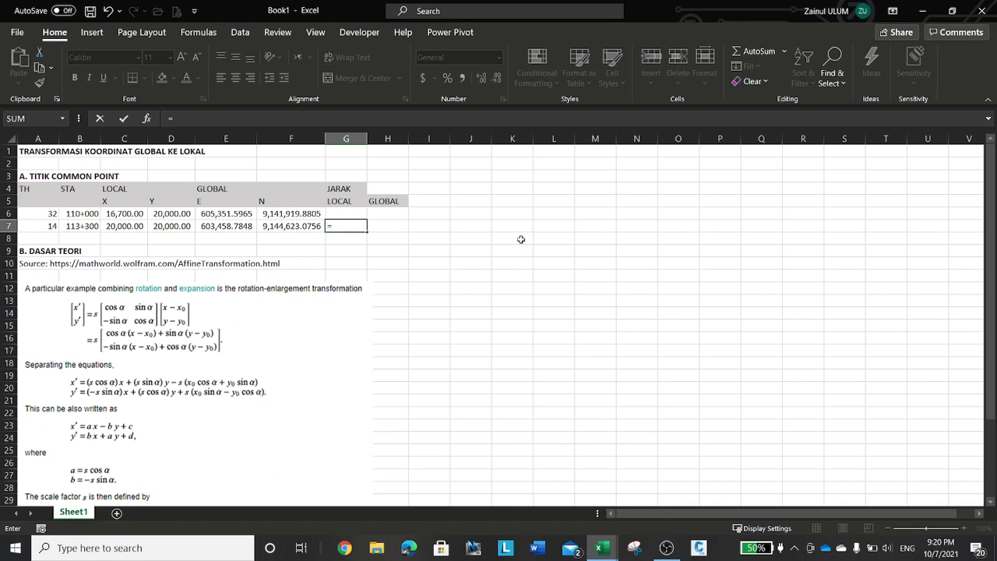
{"action": "type", "text": "SQRT("}
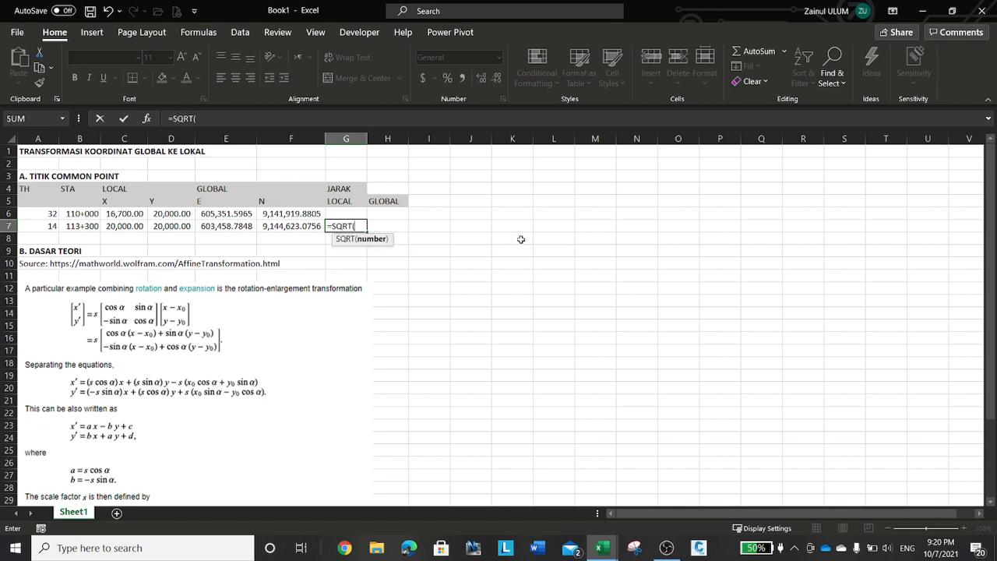
{"action": "type", "text": "("}
{"action": "left_click", "coordinate": [117, 225]}
{"action": "type", "text": "-"}
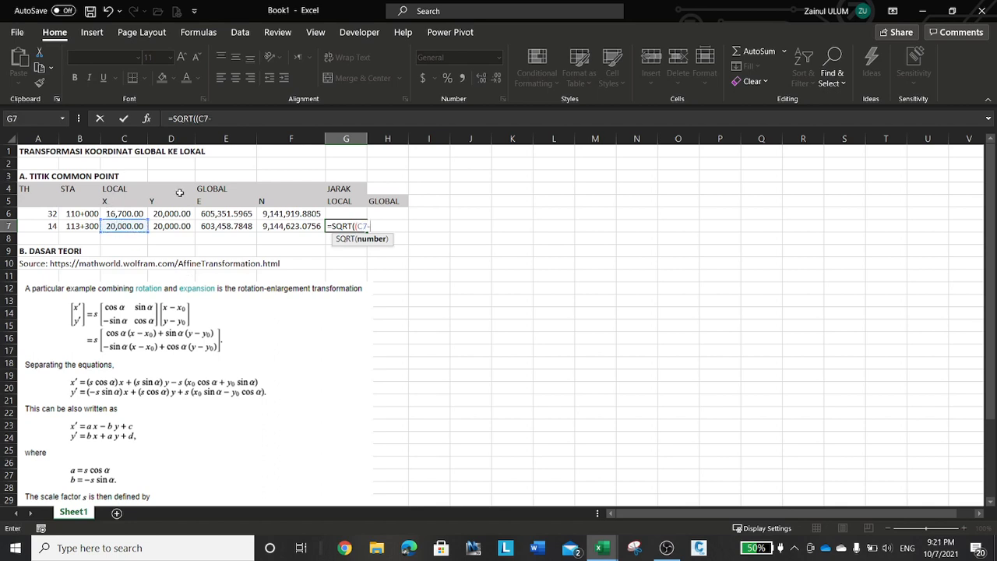
{"action": "left_click", "coordinate": [133, 212]}
{"action": "type", "text": ")^2"}
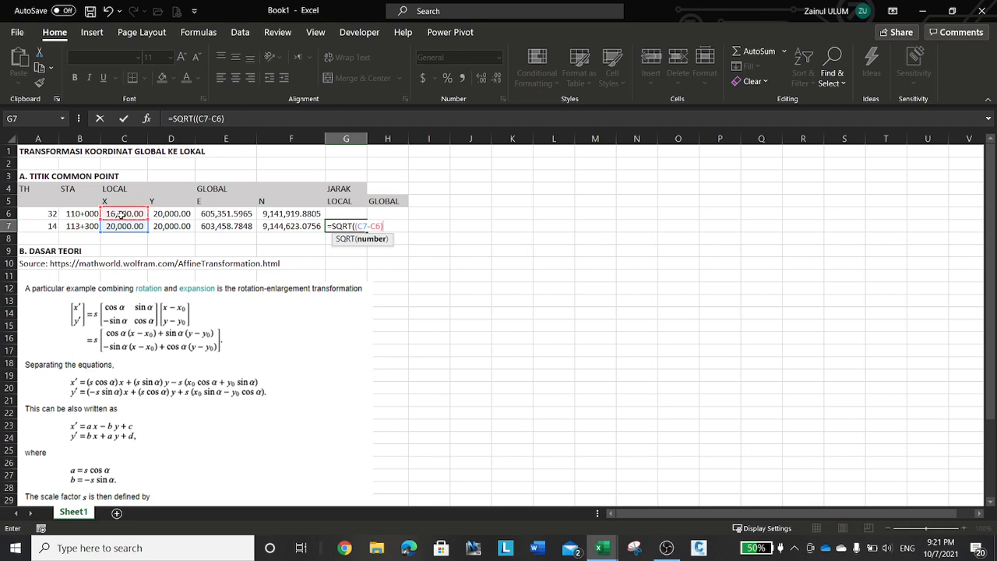
{"action": "type", "text": "+("}
{"action": "left_click", "coordinate": [179, 224]}
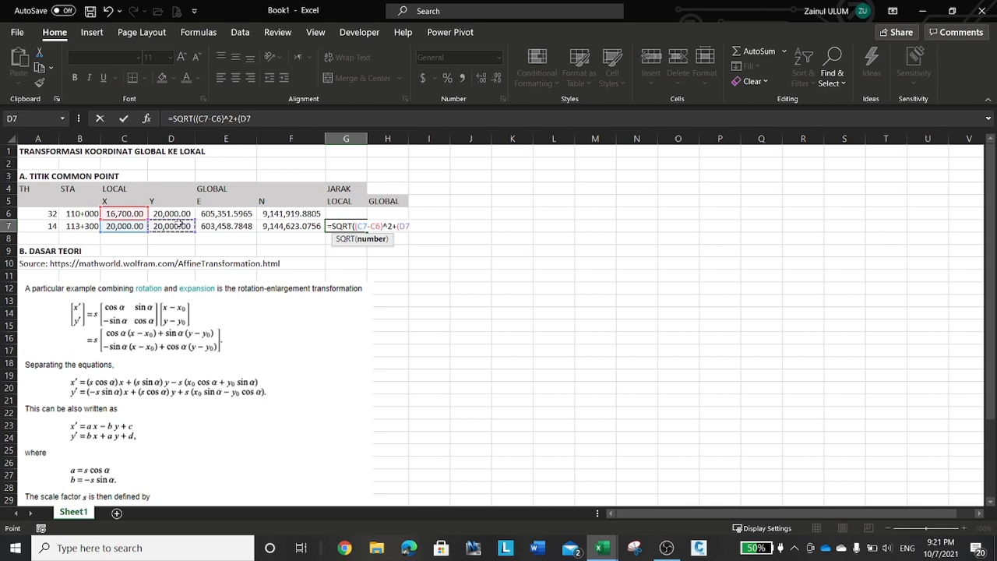
{"action": "type", "text": "-"}
{"action": "left_click", "coordinate": [172, 213]}
{"action": "type", "text": ")^2"}
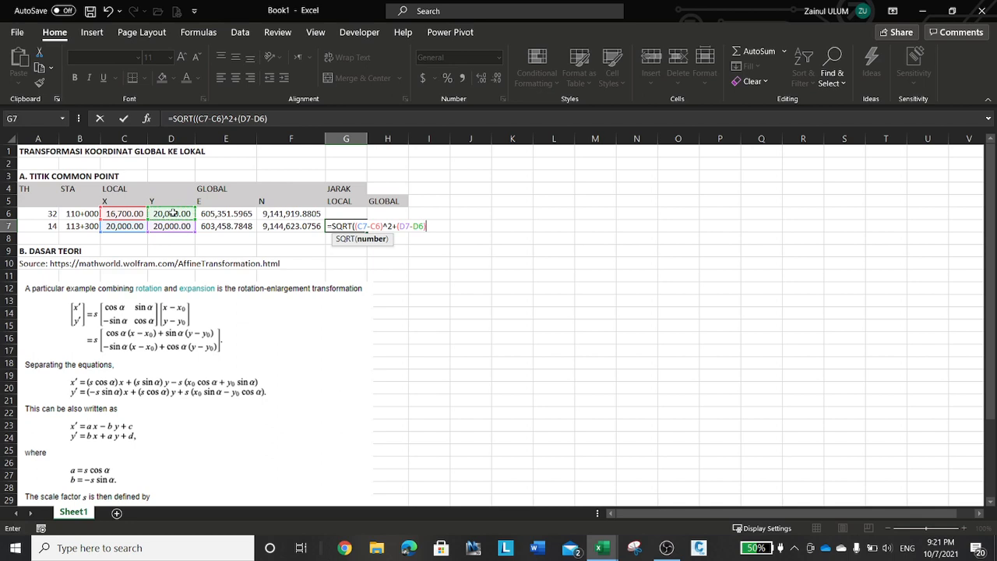
{"action": "type", "text": ")"}
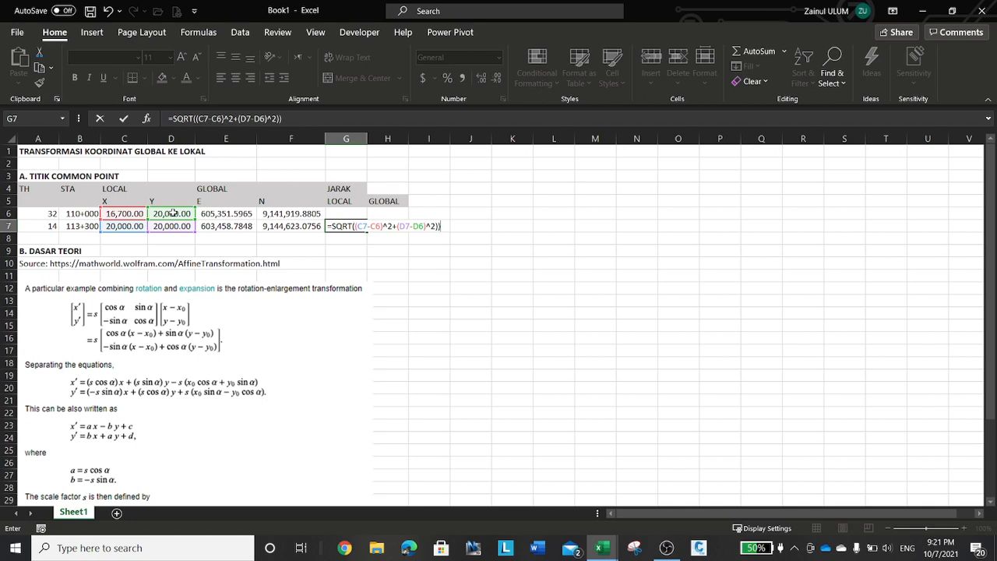
{"action": "key", "text": "Tab"}
{"action": "key", "text": "Return"}
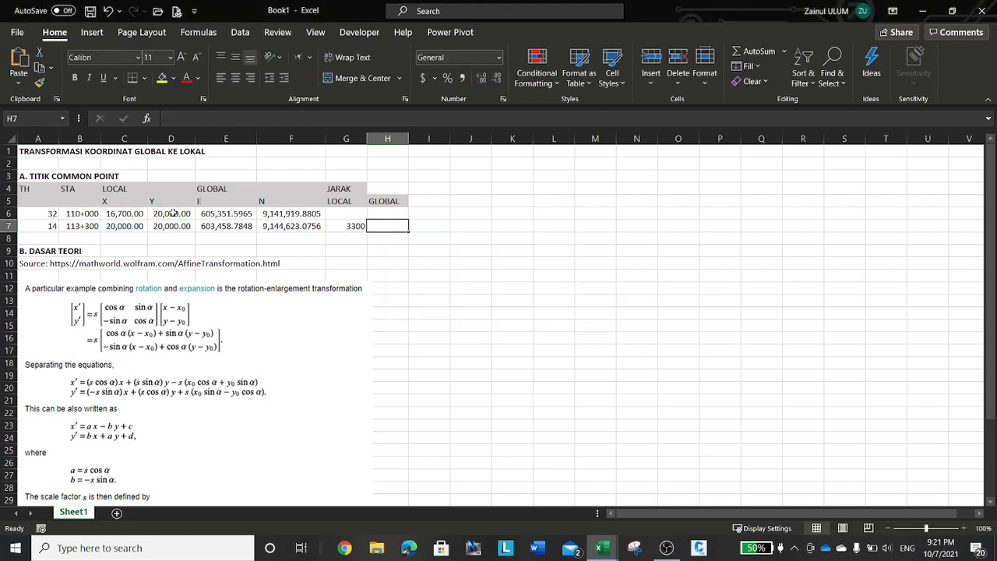
{"action": "left_click", "coordinate": [358, 226]}
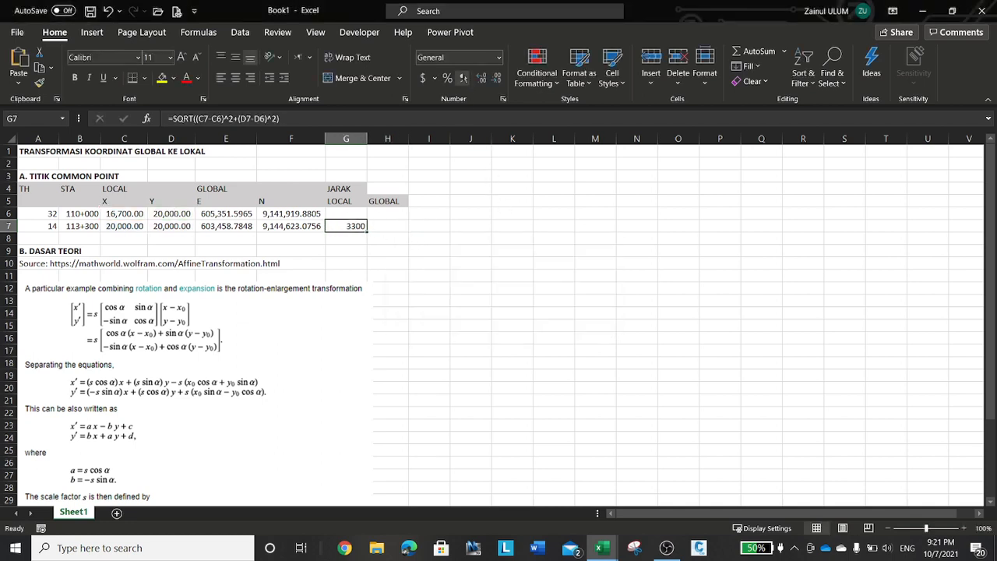
{"action": "left_click", "coordinate": [462, 78]}
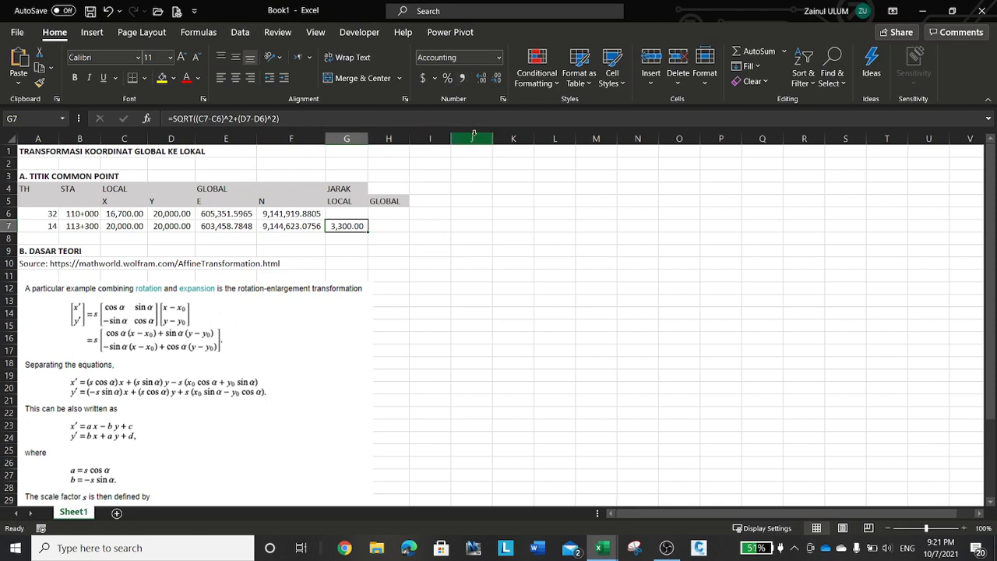
- Calculate the global distance between the two common points in H7 with =SQRT((E7-E6)^2+(F7-F6)^2)
{"action": "left_click", "coordinate": [398, 227]}
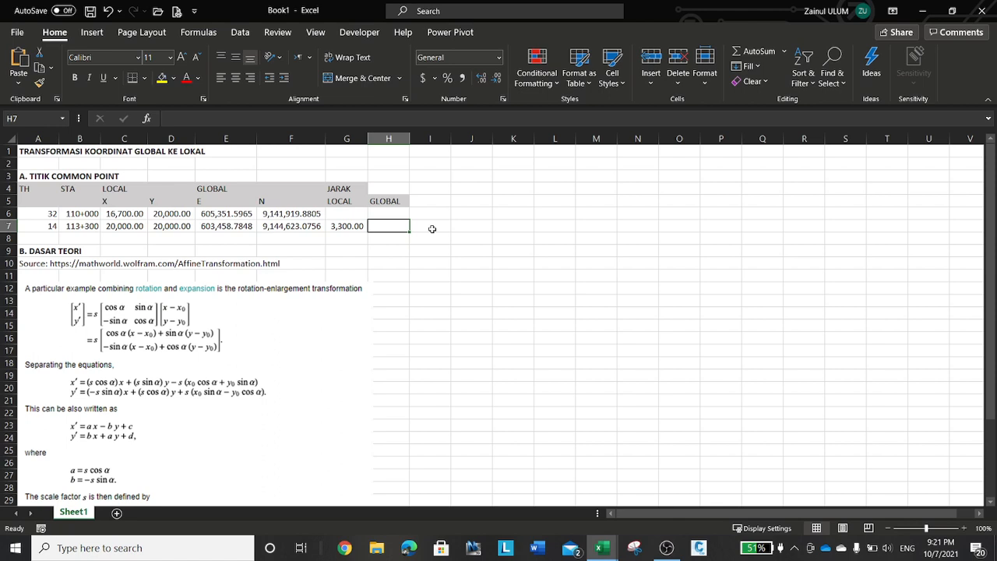
{"action": "type", "text": "="}
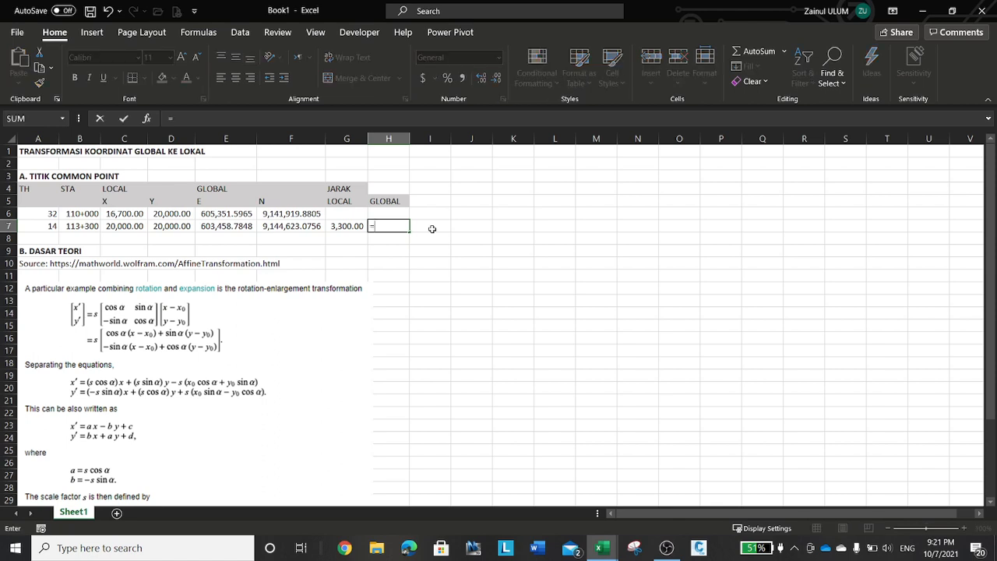
{"action": "type", "text": "SQRT("}
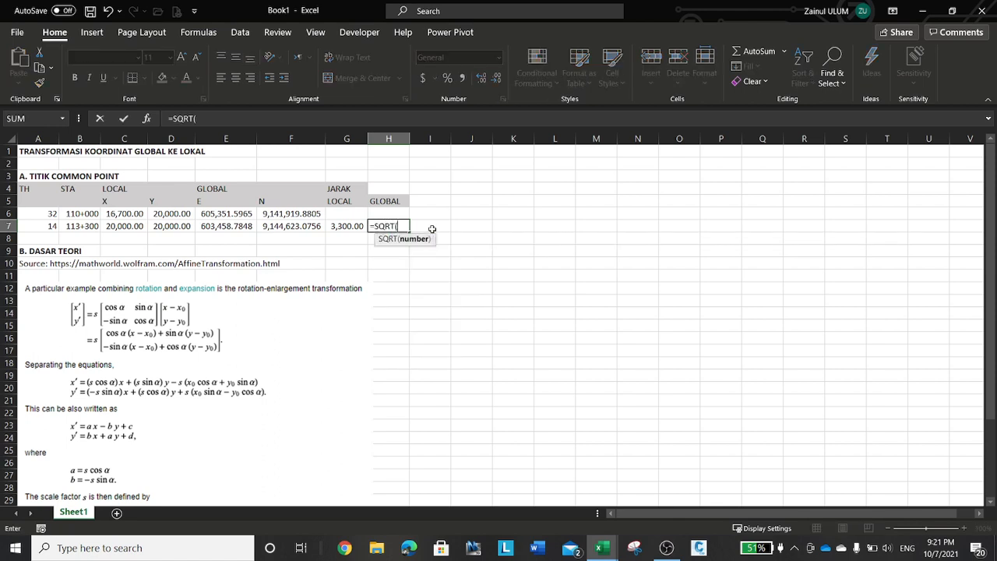
{"action": "type", "text": "("}
{"action": "left_click", "coordinate": [225, 225]}
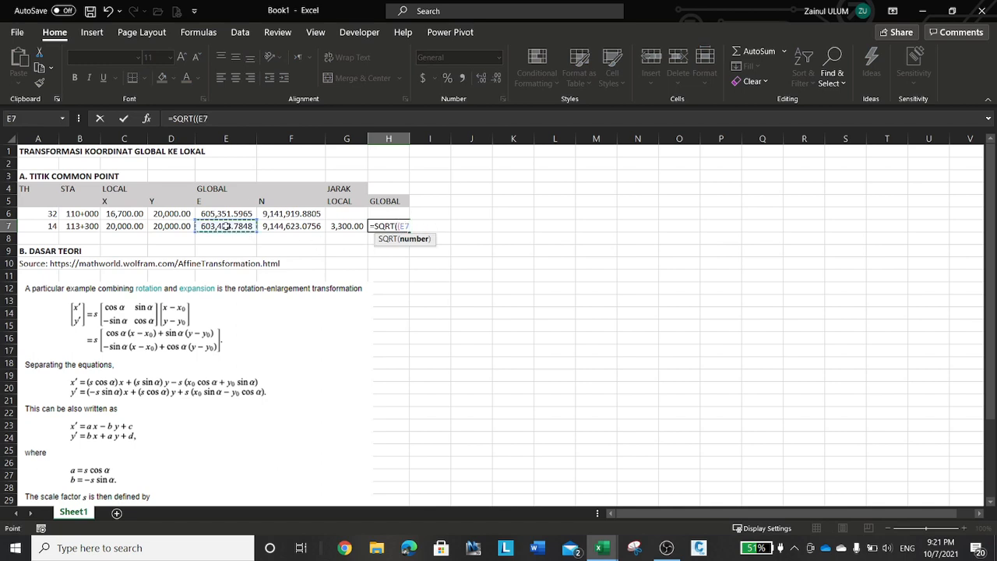
{"action": "type", "text": "-"}
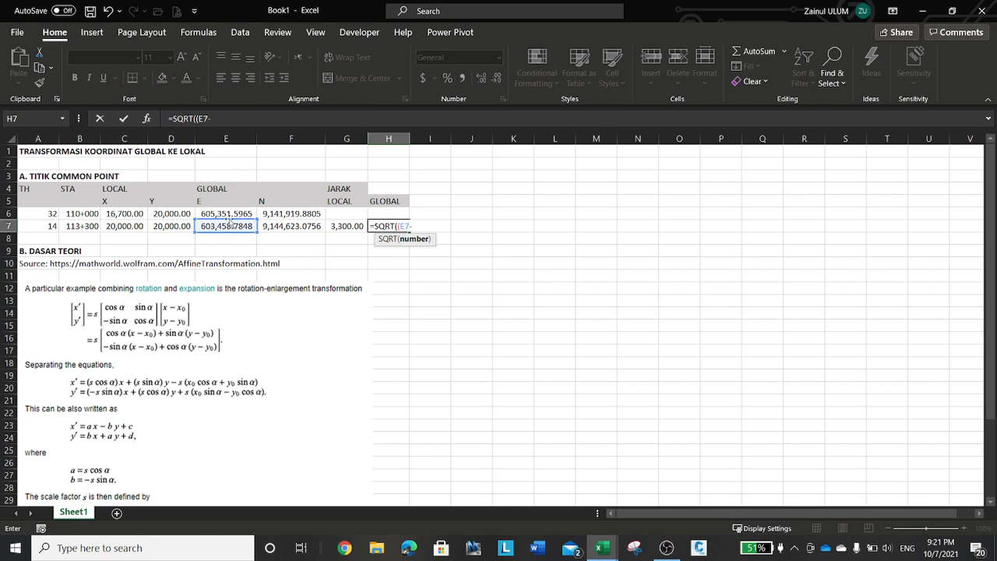
{"action": "left_click", "coordinate": [234, 213]}
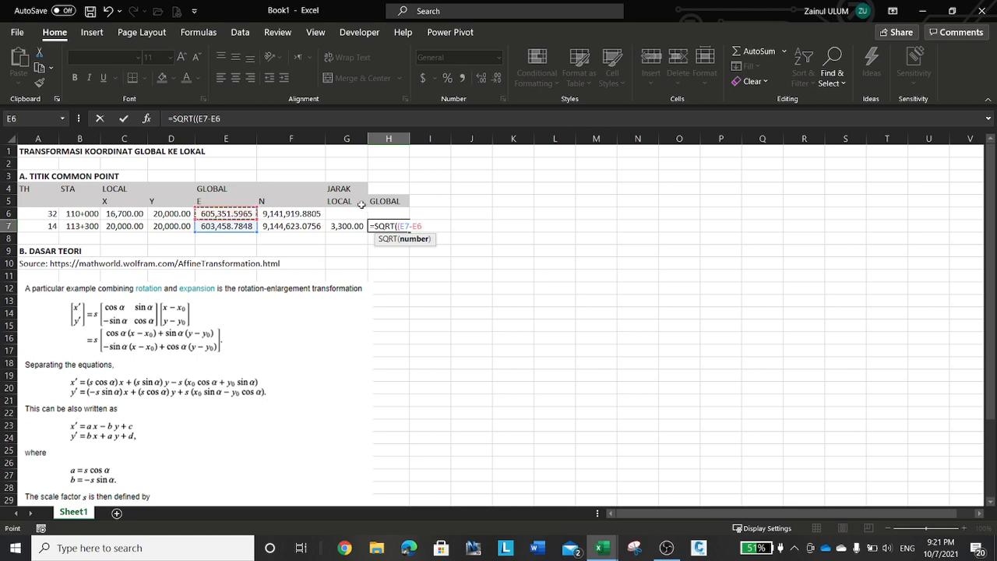
{"action": "type", "text": ")^2+("}
{"action": "left_click", "coordinate": [308, 229]}
{"action": "type", "text": "-"}
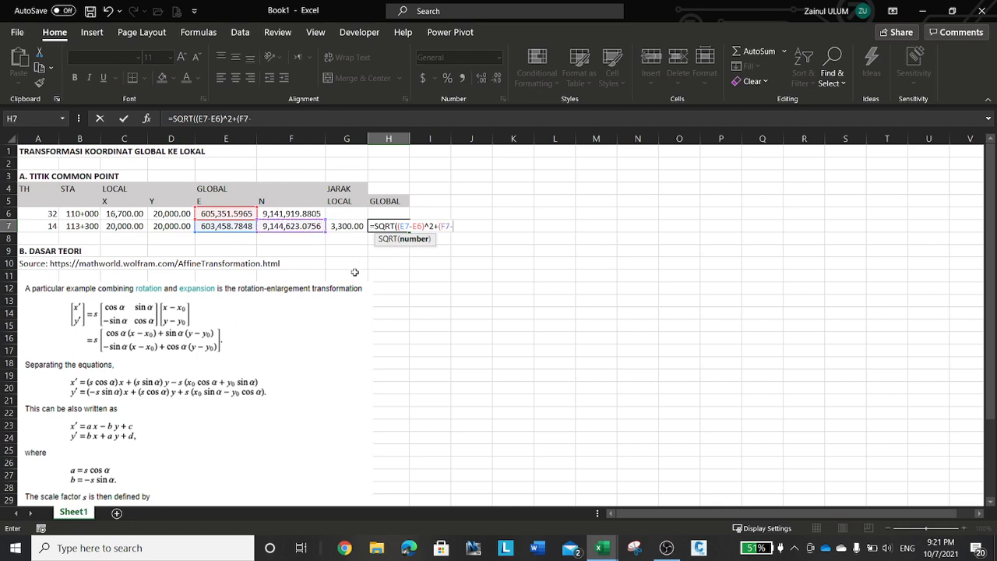
{"action": "left_click", "coordinate": [297, 213]}
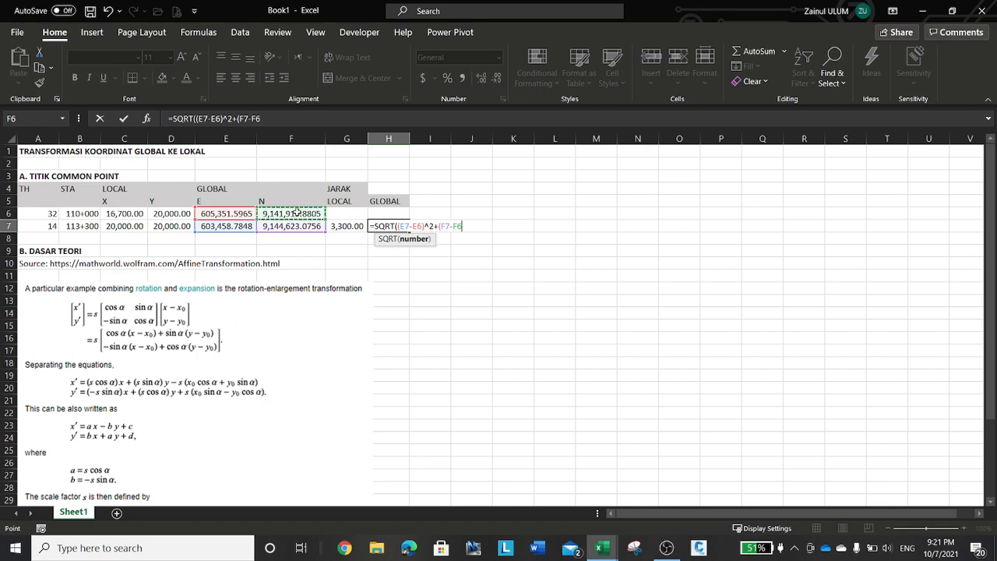
{"action": "type", "text": ")^2"}
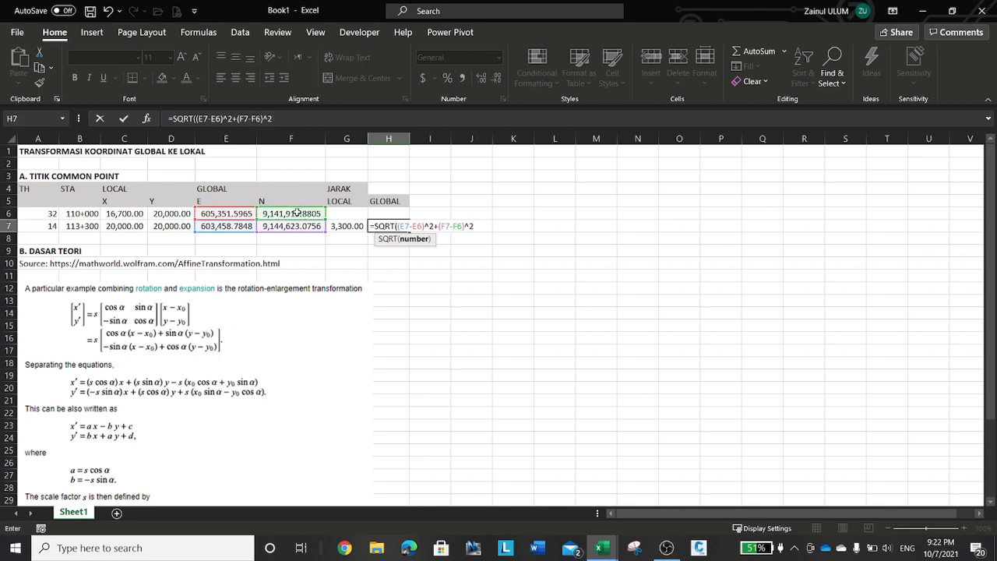
{"action": "type", "text": ")"}
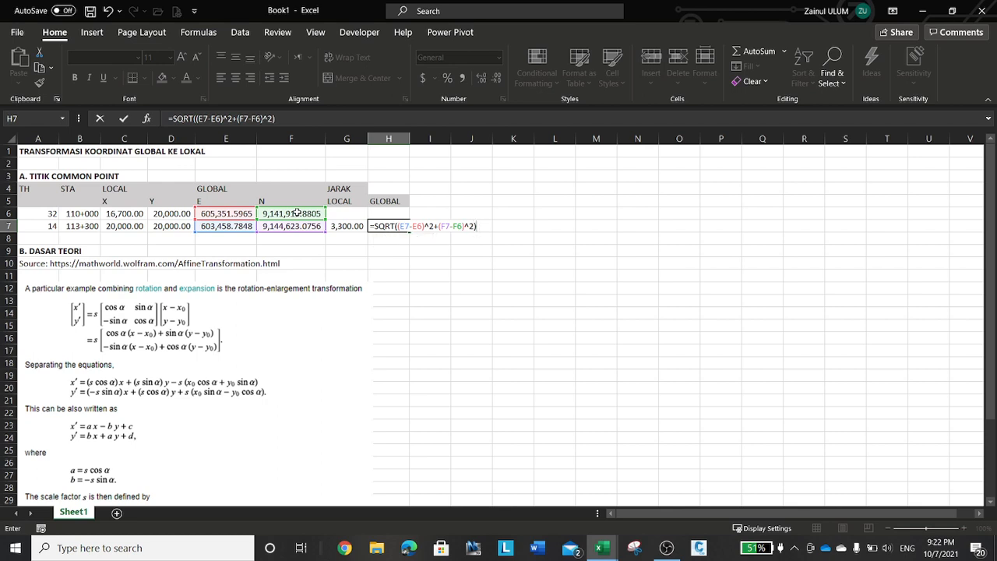
{"action": "key", "text": "Tab"}
{"action": "key", "text": "Left"}
{"action": "key", "text": "Right"}
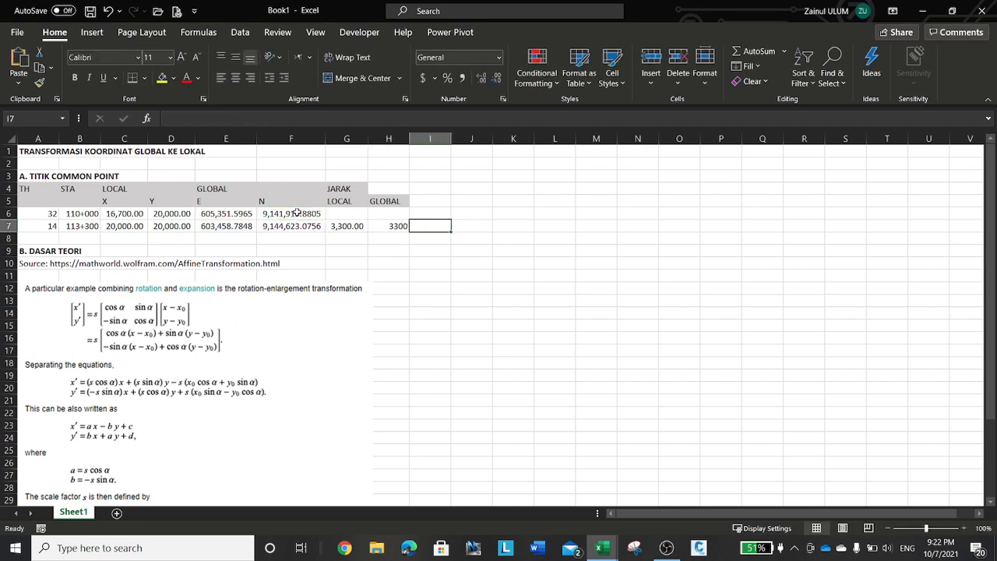
- Test in I7 whether the global and local distances are equal with the formula =H7=G7
{"action": "type", "text": "="}
{"action": "key", "text": "Left"}
{"action": "type", "text": "="}
{"action": "key", "text": "Left"}
{"action": "key", "text": "Left"}
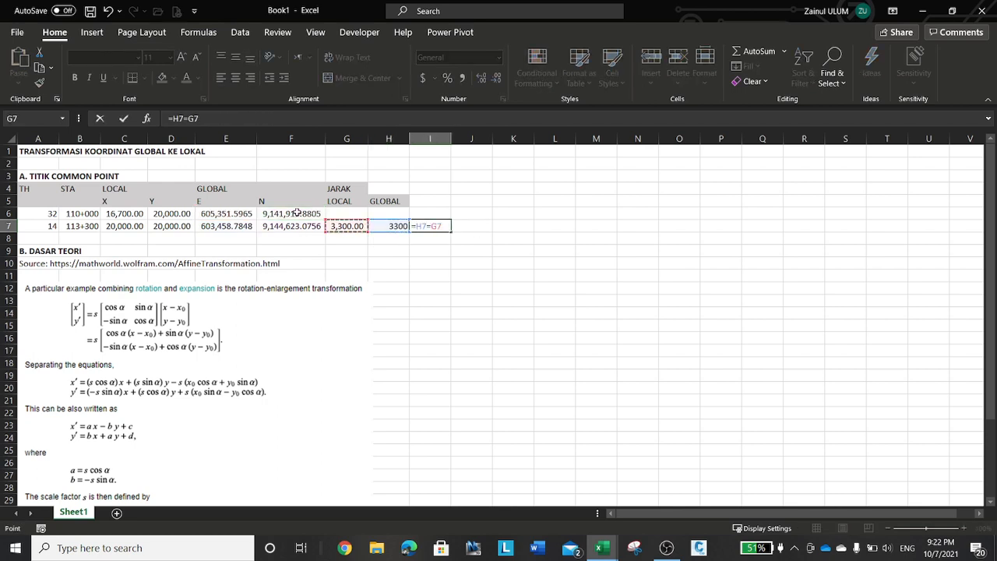
{"action": "key", "text": "Tab"}
{"action": "key", "text": "Left"}
{"action": "type", "text": "="}
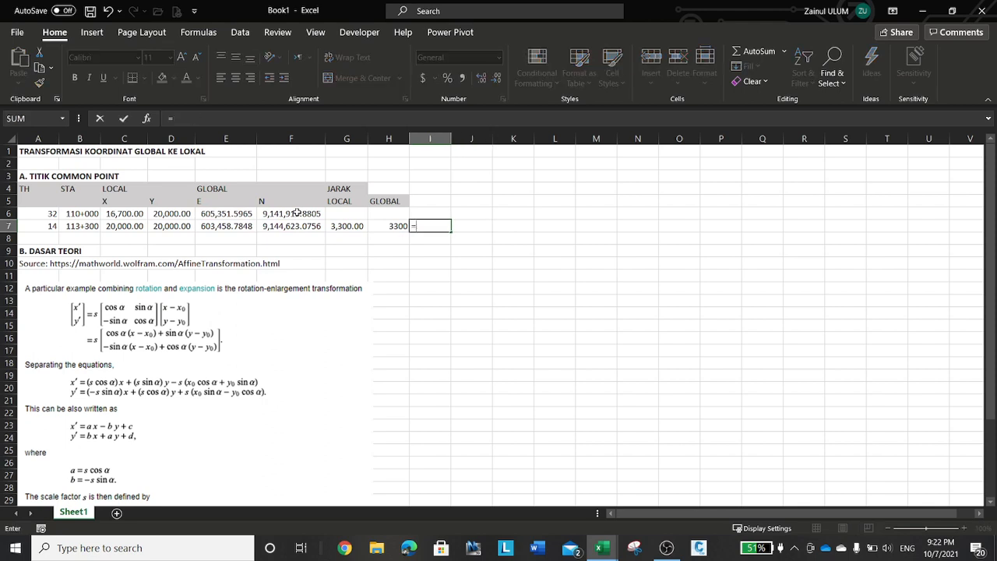
{"action": "key", "text": "Left"}
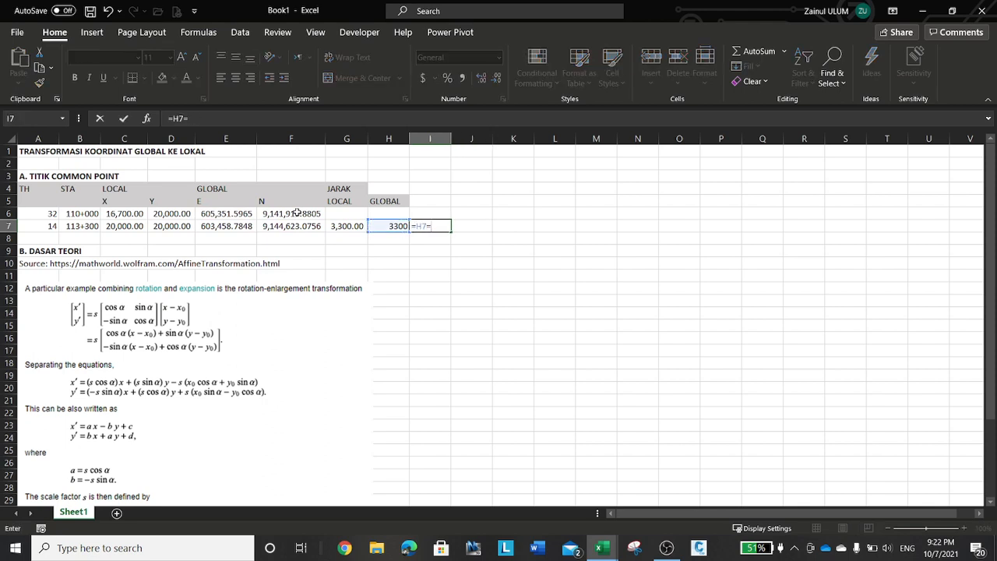
{"action": "key", "text": "Left"}
{"action": "key", "text": "Left"}
{"action": "key", "text": "Tab"}
{"action": "key", "text": "Left"}
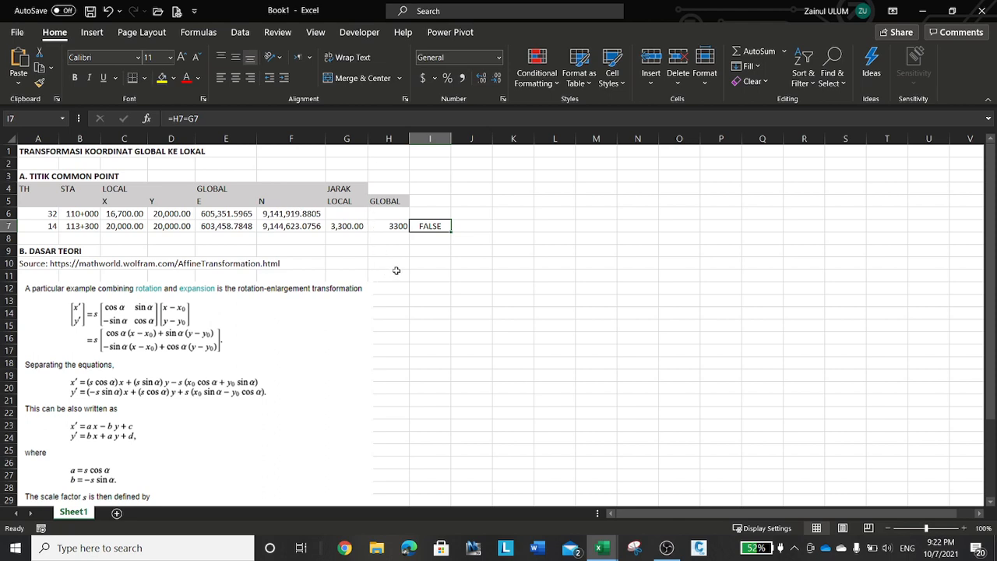
- Copy the cell formatting of the global distance in H7 onto the local distance in G7
{"action": "left_click", "coordinate": [395, 225]}
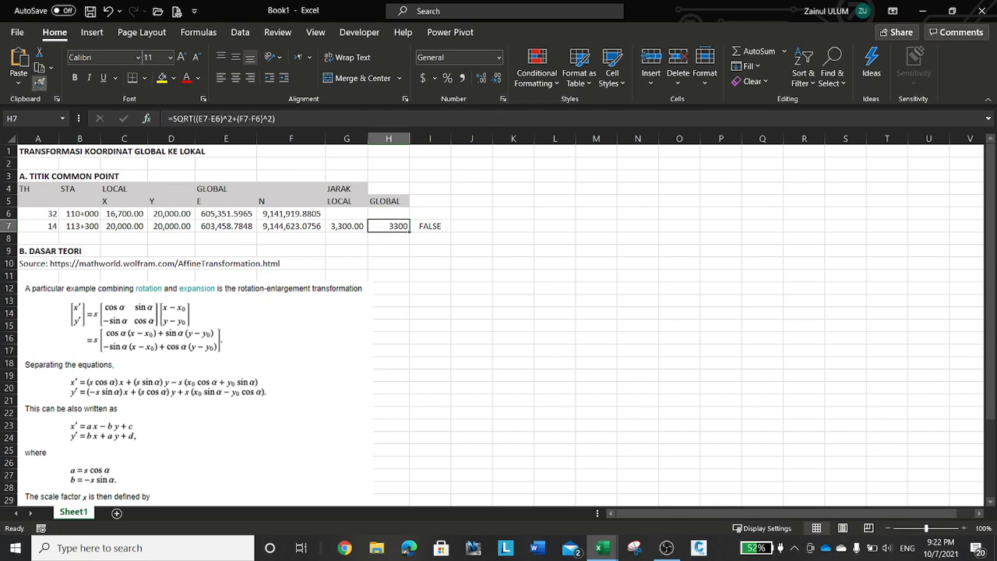
{"action": "left_click", "coordinate": [39, 83]}
{"action": "left_click", "coordinate": [361, 227]}
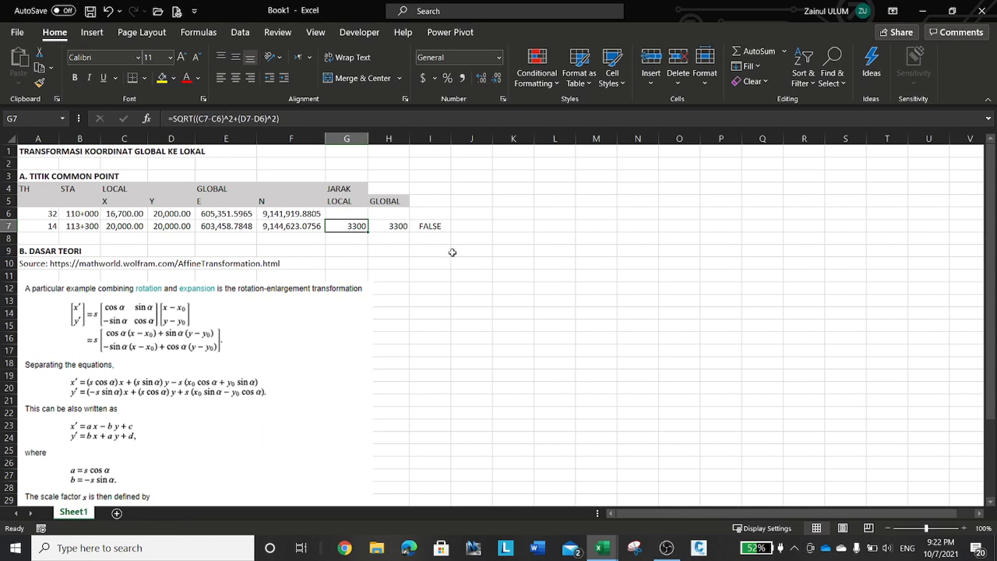
- Replace the equality test in I7 with the difference between the distances, =H7-G7
{"action": "left_click", "coordinate": [428, 224]}
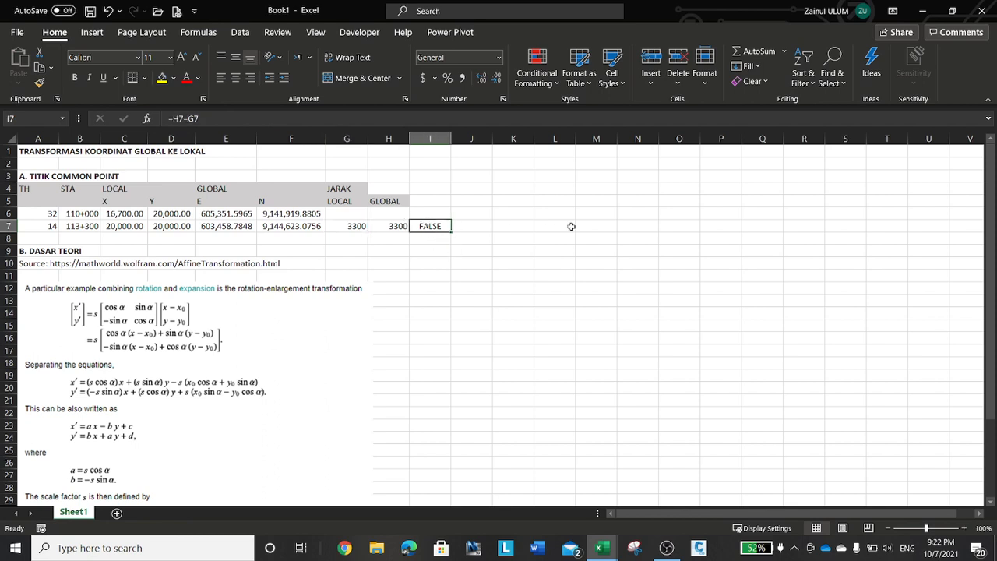
{"action": "type", "text": "="}
{"action": "key", "text": "Left"}
{"action": "type", "text": "-"}
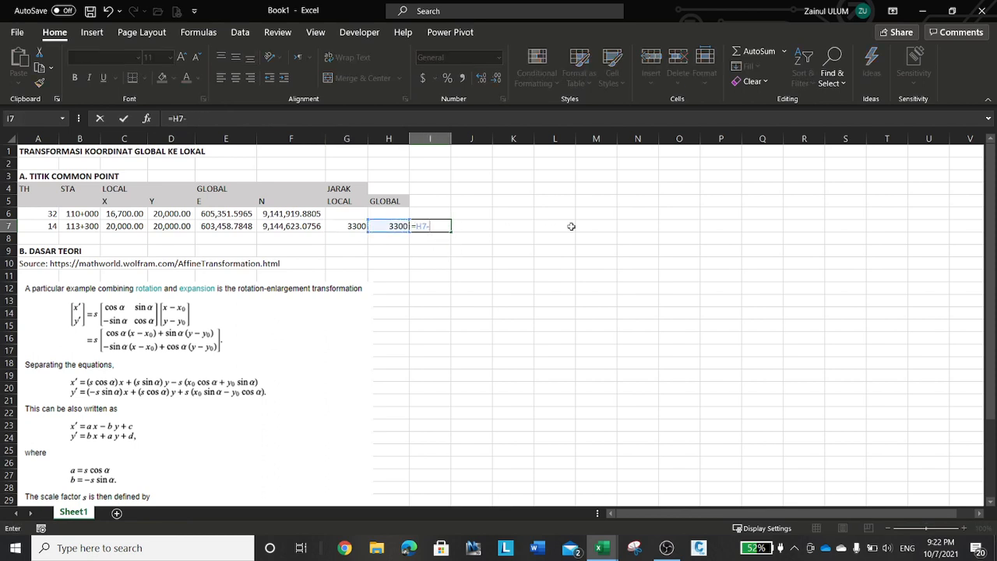
{"action": "key", "text": "Left"}
{"action": "key", "text": "Left"}
{"action": "key", "text": "ctrl+Return"}
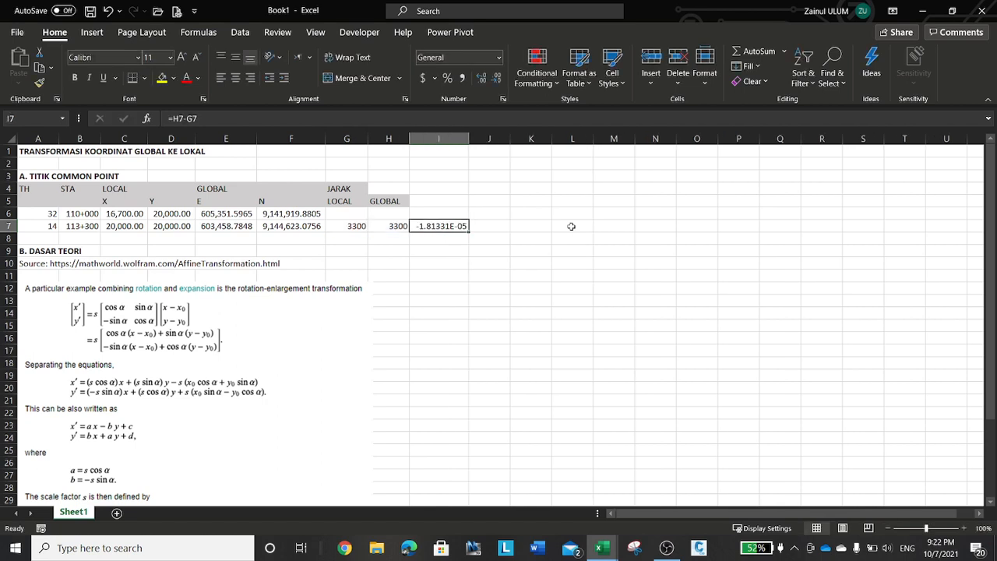
- Format the distance difference in I7 as a Number with 8 decimal places
{"action": "key", "text": "ctrl+1"}
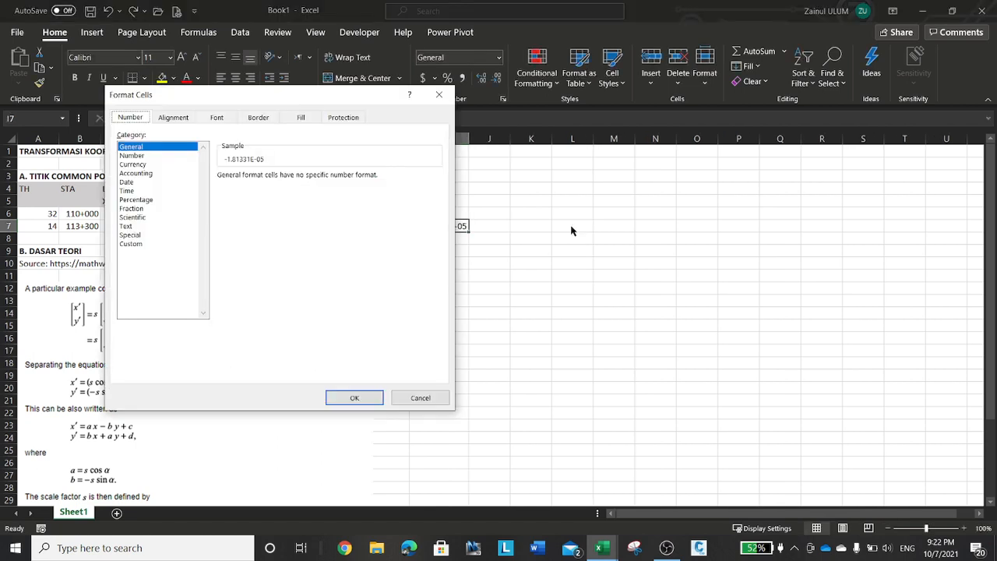
{"action": "left_click", "coordinate": [153, 157]}
{"action": "left_click", "coordinate": [309, 173]}
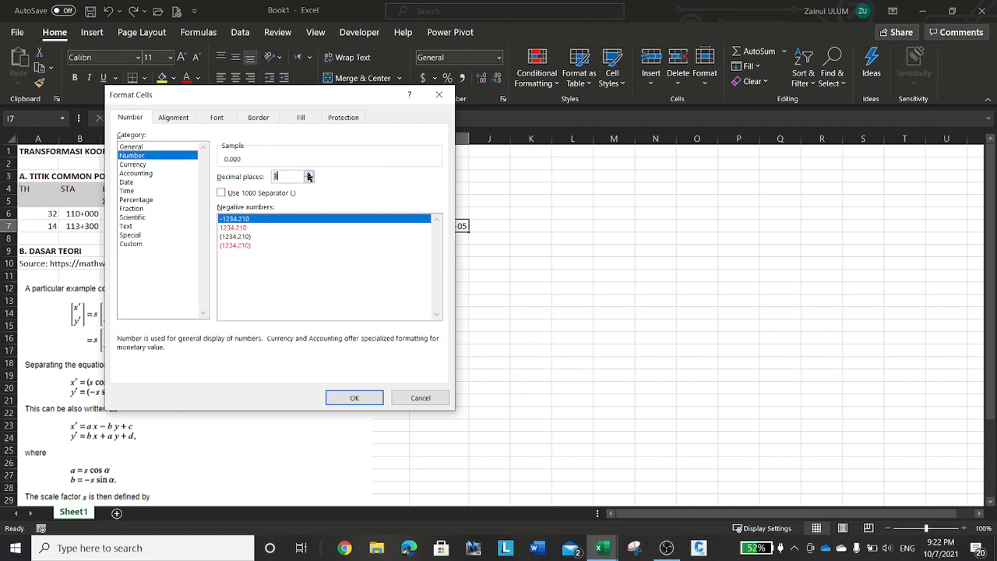
{"action": "left_click", "coordinate": [309, 174]}
{"action": "left_click", "coordinate": [308, 174]}
{"action": "left_click", "coordinate": [308, 173]}
{"action": "left_click", "coordinate": [308, 173]}
{"action": "left_click", "coordinate": [308, 174]}
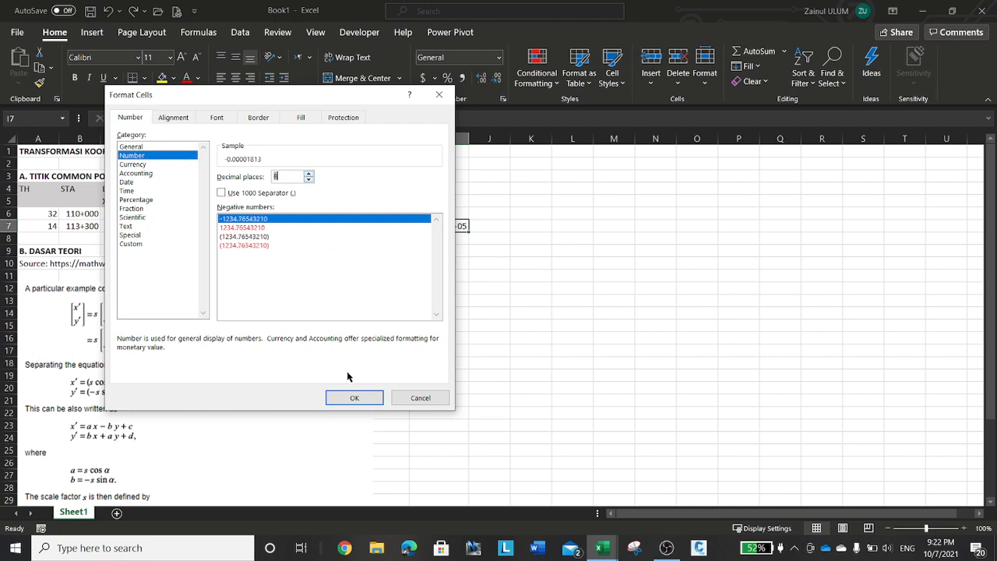
{"action": "left_click", "coordinate": [354, 399]}
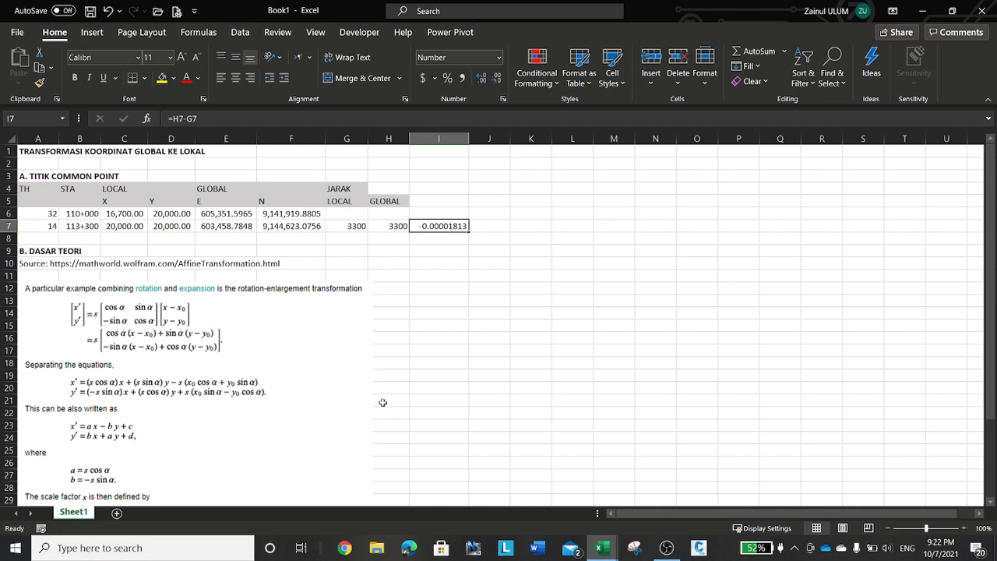
- Calculate the ratio of the local to the global distance in J7 with =G7/H7
{"action": "key", "text": "Right"}
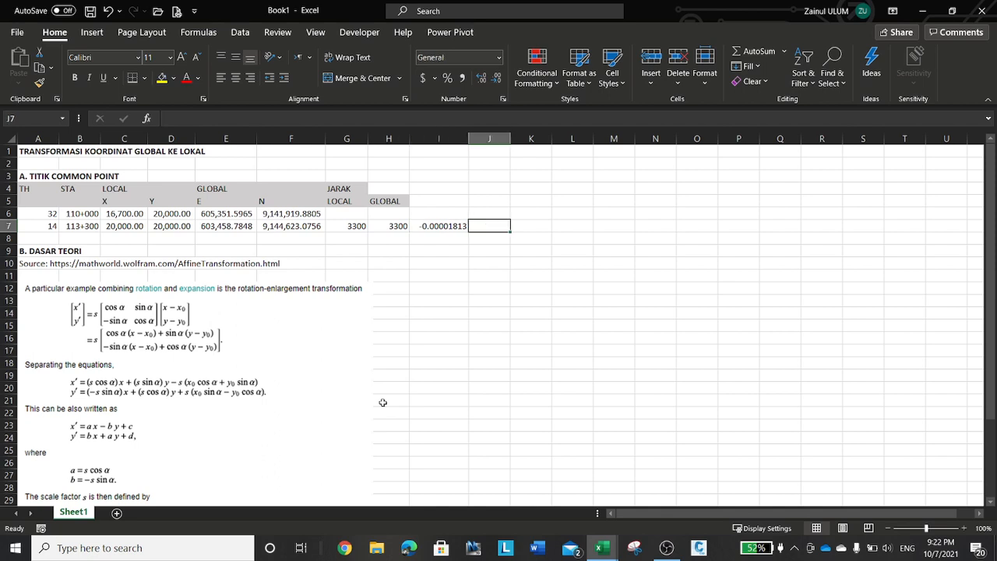
{"action": "type", "text": "="}
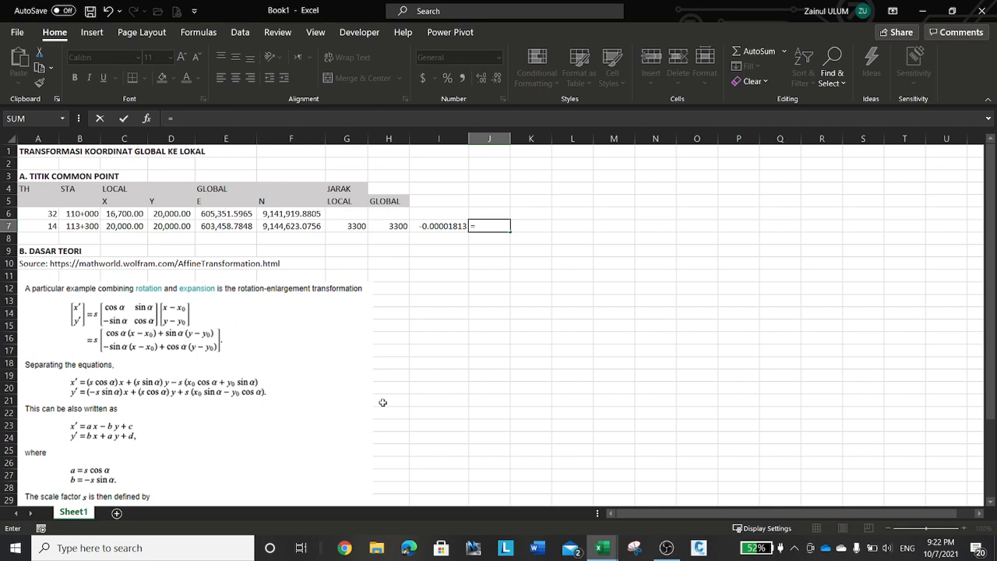
{"action": "key", "text": "Left"}
{"action": "key", "text": "Left"}
{"action": "key", "text": "Left"}
{"action": "type", "text": "/"}
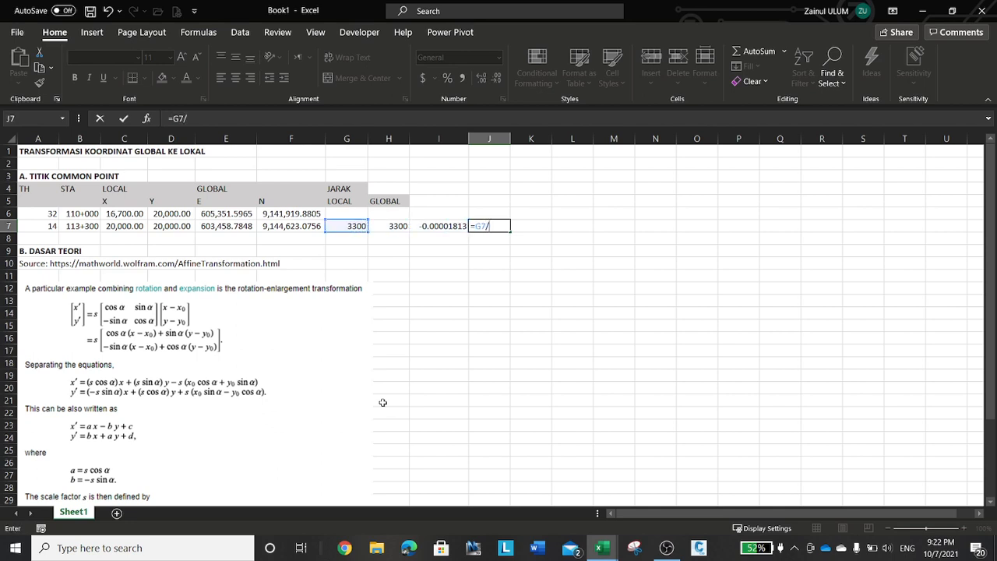
{"action": "key", "text": "Left"}
{"action": "key", "text": "Left"}
{"action": "key", "text": "Tab"}
{"action": "key", "text": "Left"}
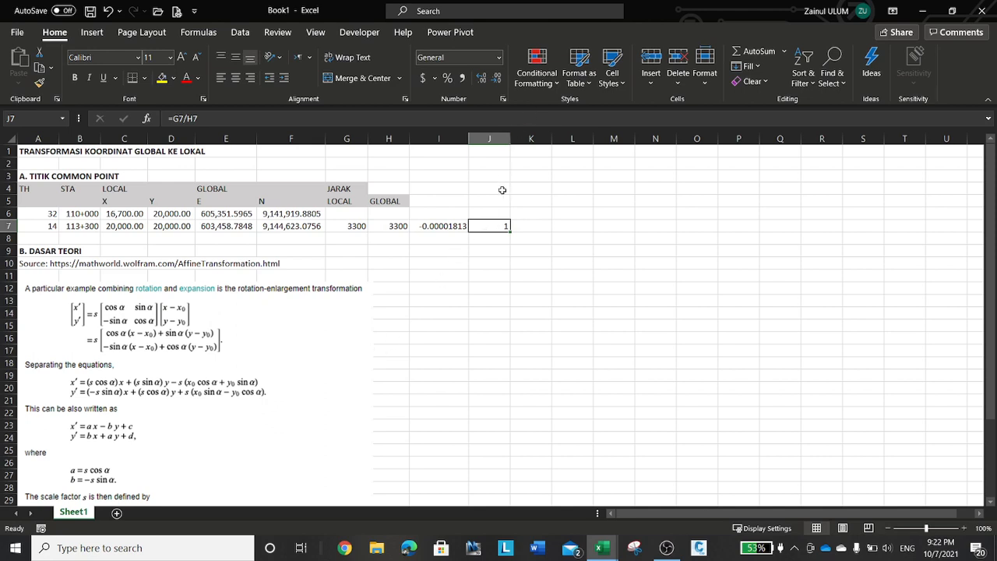
- Copy the number format of I7 onto the ratio in J7 and autofit the width of column J
{"action": "left_click", "coordinate": [463, 226]}
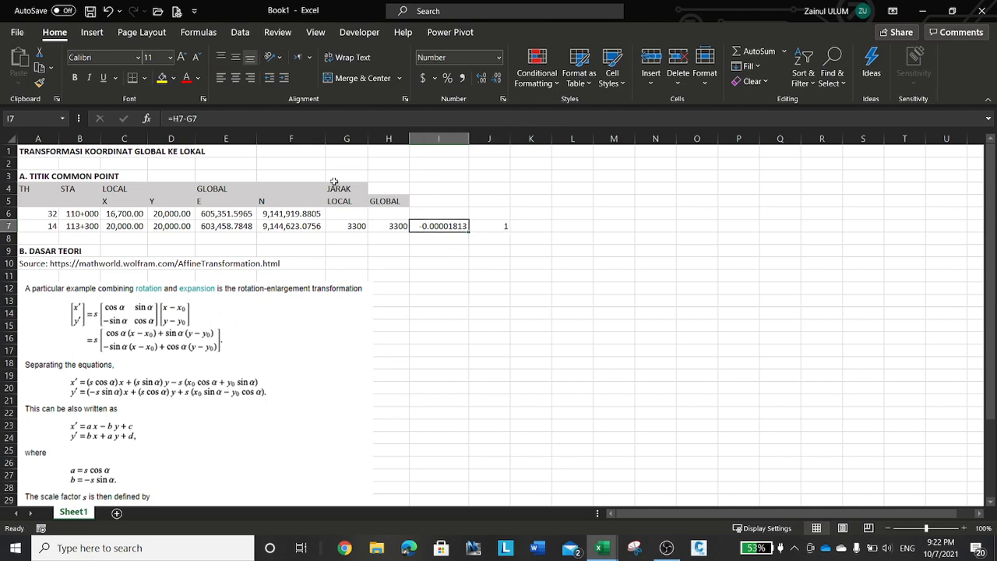
{"action": "left_click", "coordinate": [39, 83]}
{"action": "left_click", "coordinate": [505, 227]}
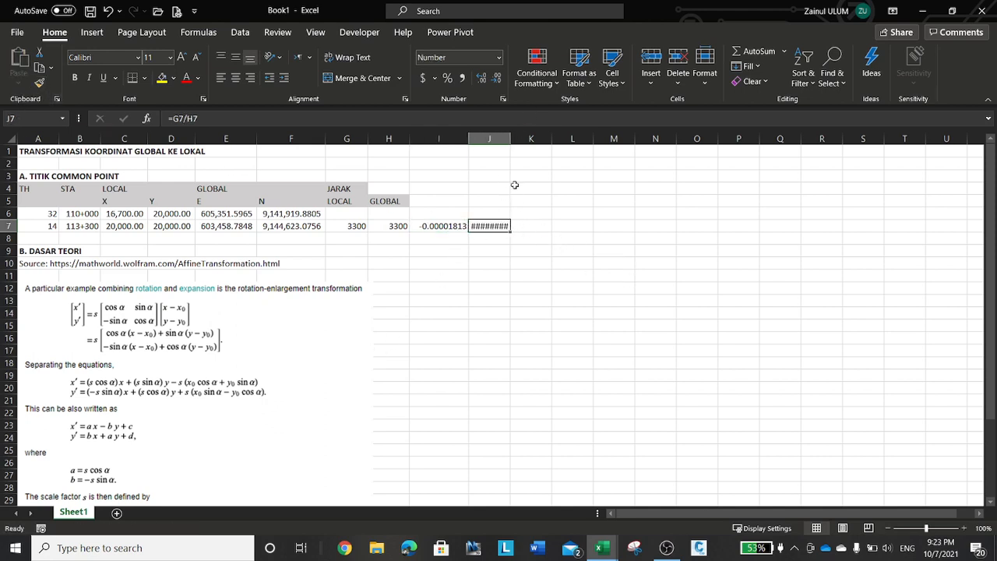
{"action": "double_click", "coordinate": [511, 140]}
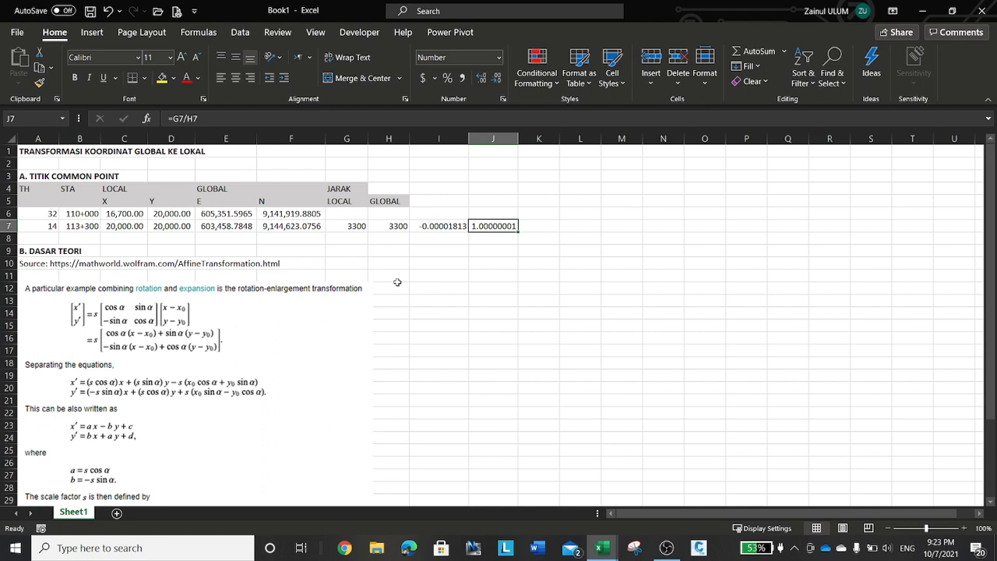
- Delete columns I and J with the distance difference and ratio checks
{"action": "left_click_drag", "start_coordinate": [447, 139], "coordinate": [492, 138]}
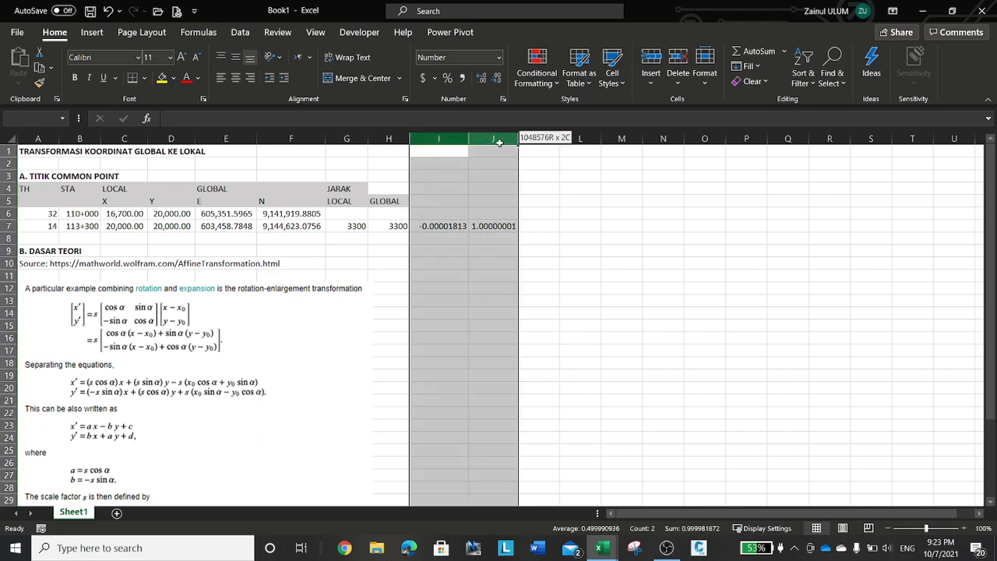
{"action": "right_click", "coordinate": [488, 201]}
{"action": "left_click", "coordinate": [487, 329]}
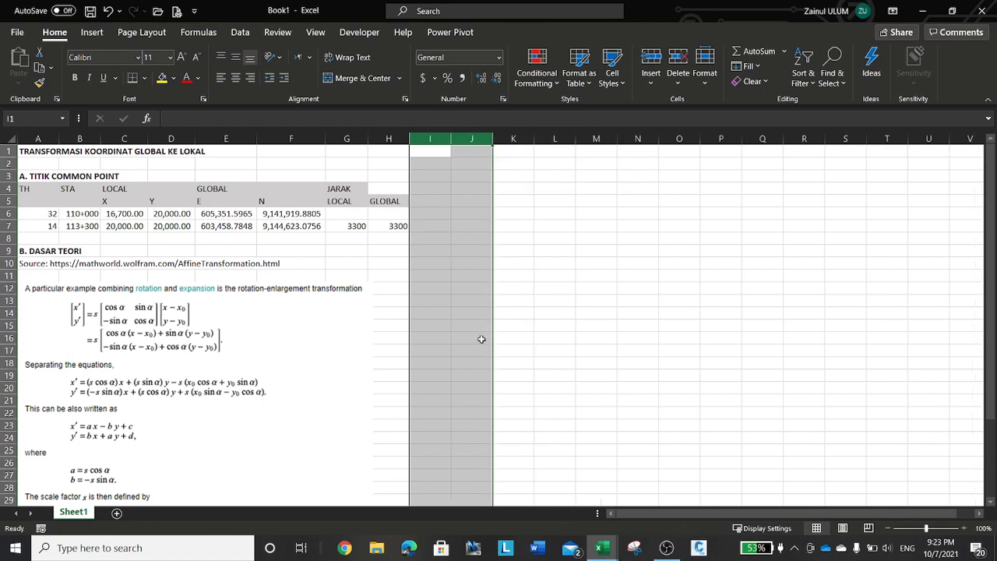
{"action": "left_click_drag", "start_coordinate": [448, 296], "coordinate": [449, 291]}
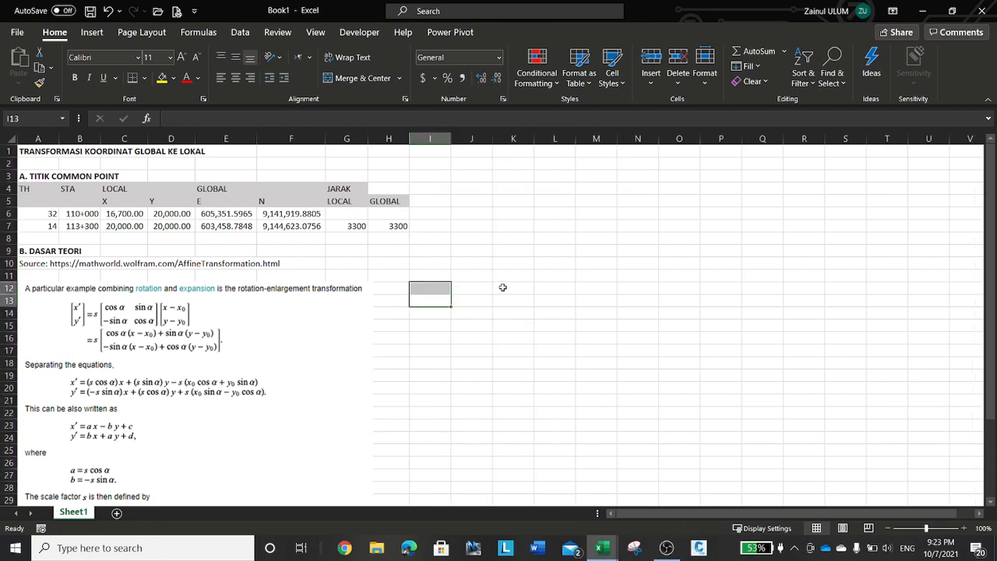
{"action": "key", "text": "Left"}
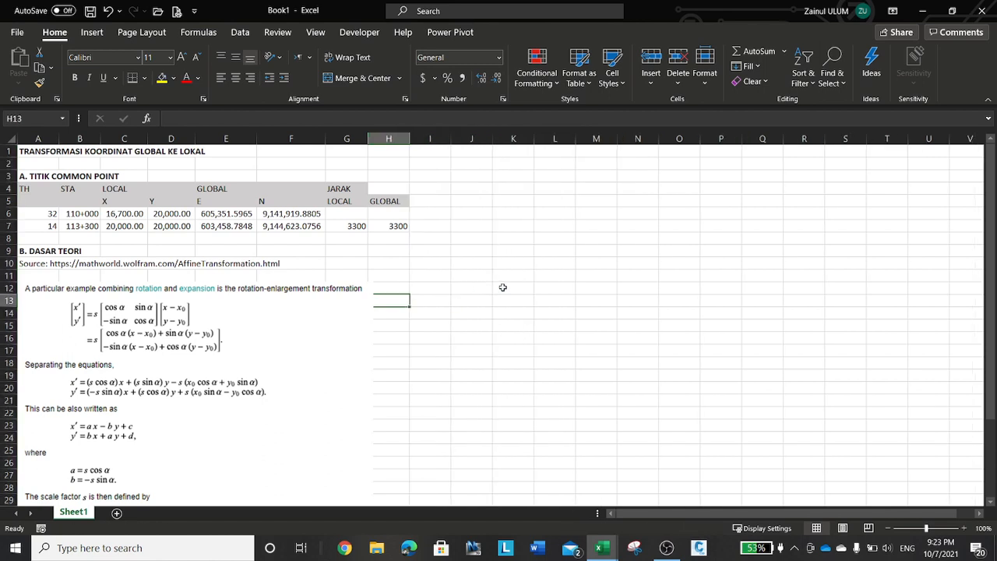
- Add the bold section heading "C. HITUNGAN TRANSFORMASI AFFINE" in cell I9
{"action": "key", "text": "Up"}
{"action": "key", "text": "Up"}
{"action": "key", "text": "Up"}
{"action": "key", "text": "Up"}
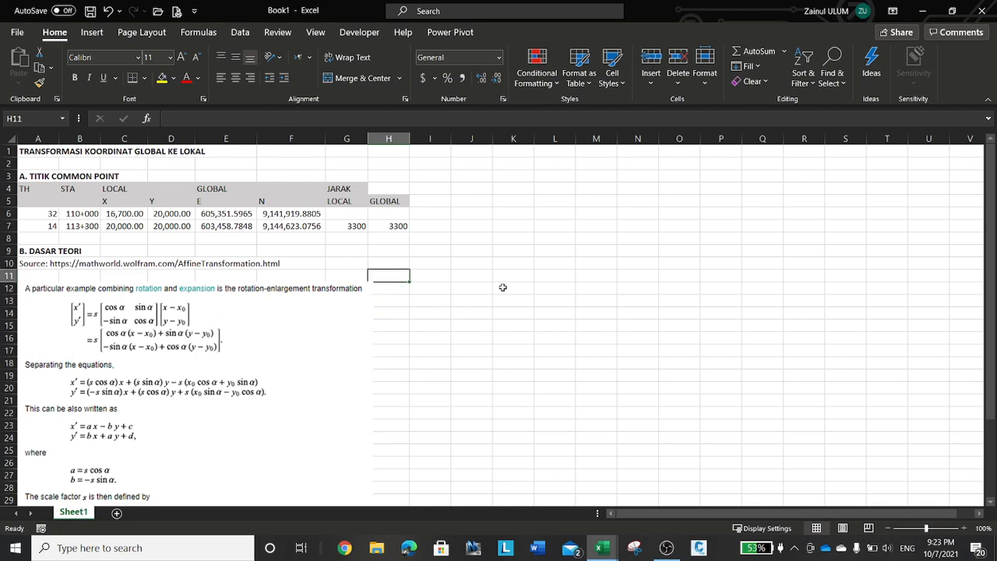
{"action": "key", "text": "Right"}
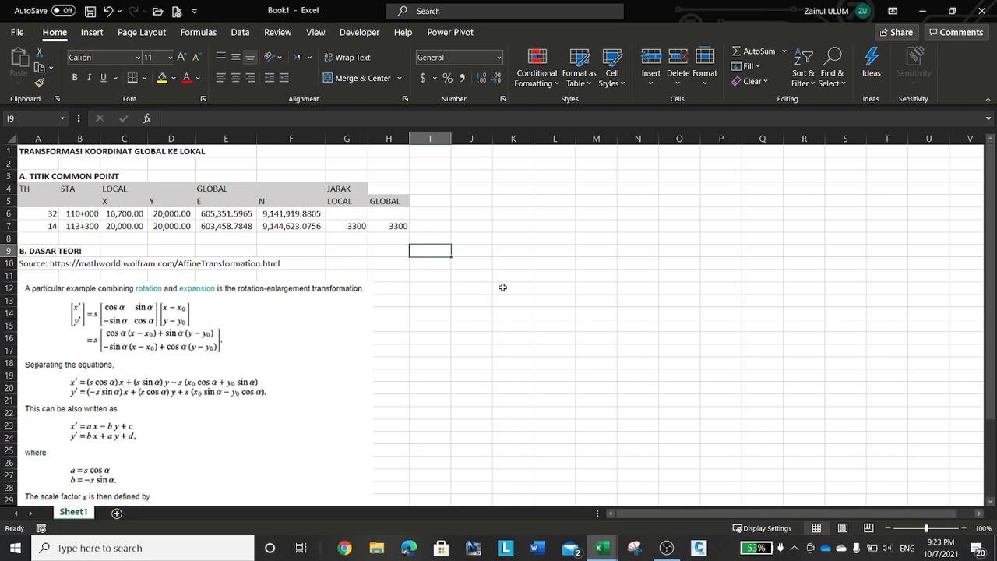
{"action": "type", "text": "x'"}
{"action": "key", "text": "BackSpace"}
{"action": "key", "text": "BackSpace"}
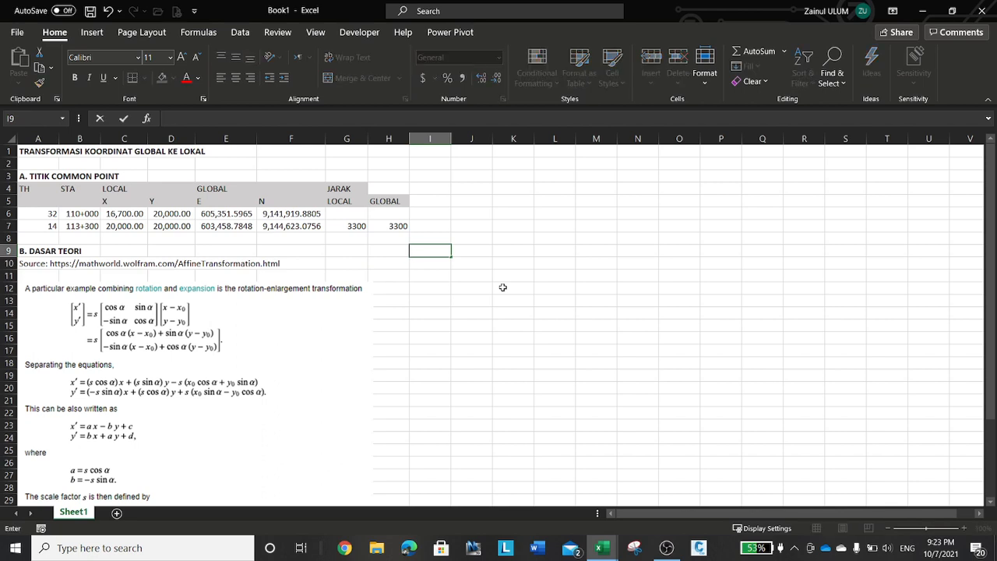
{"action": "type", "text": "C. HITUNGAN"}
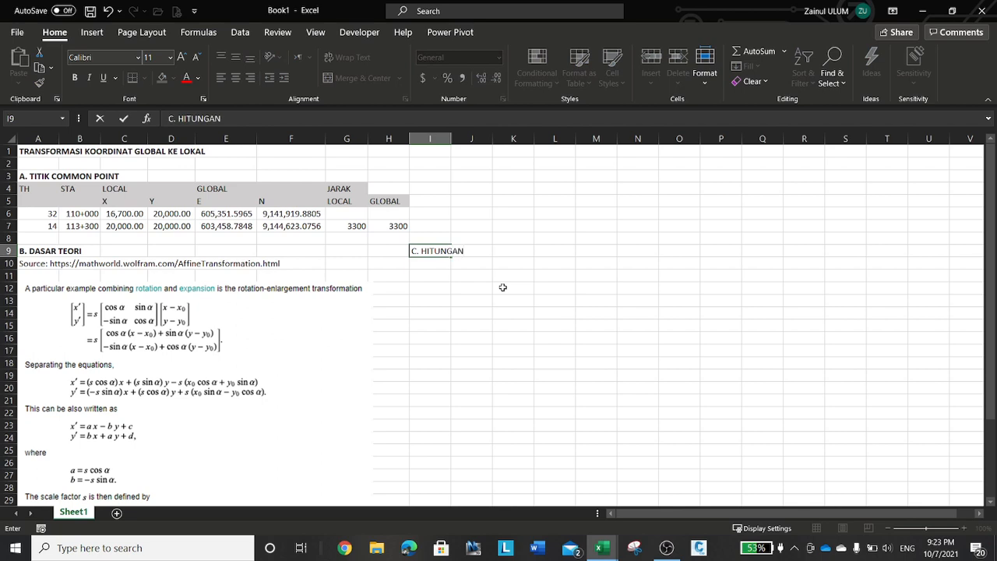
{"action": "type", "text": " TRANSFORMASI A"}
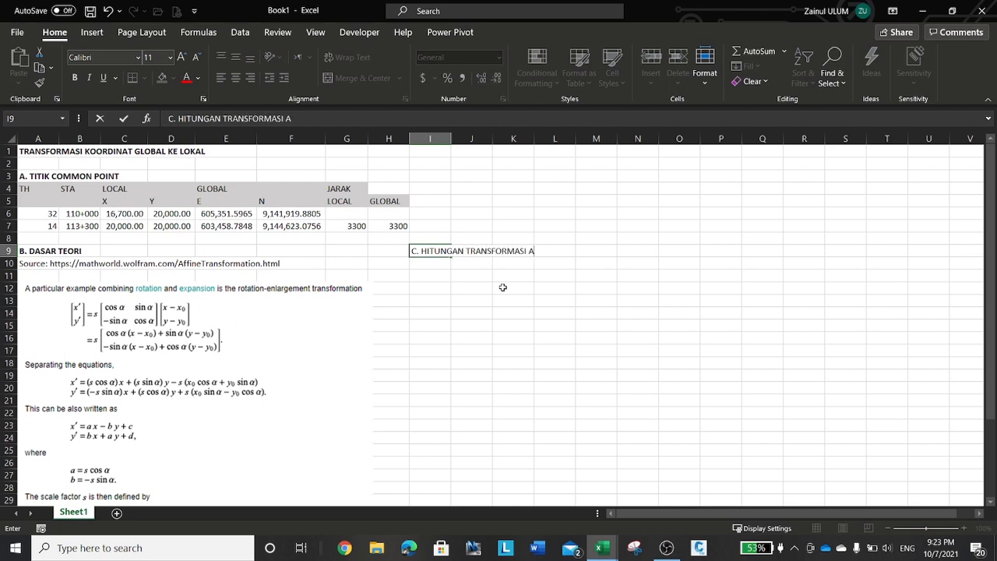
{"action": "type", "text": "FFINE"}
{"action": "key", "text": "Tab"}
{"action": "key", "text": "Left"}
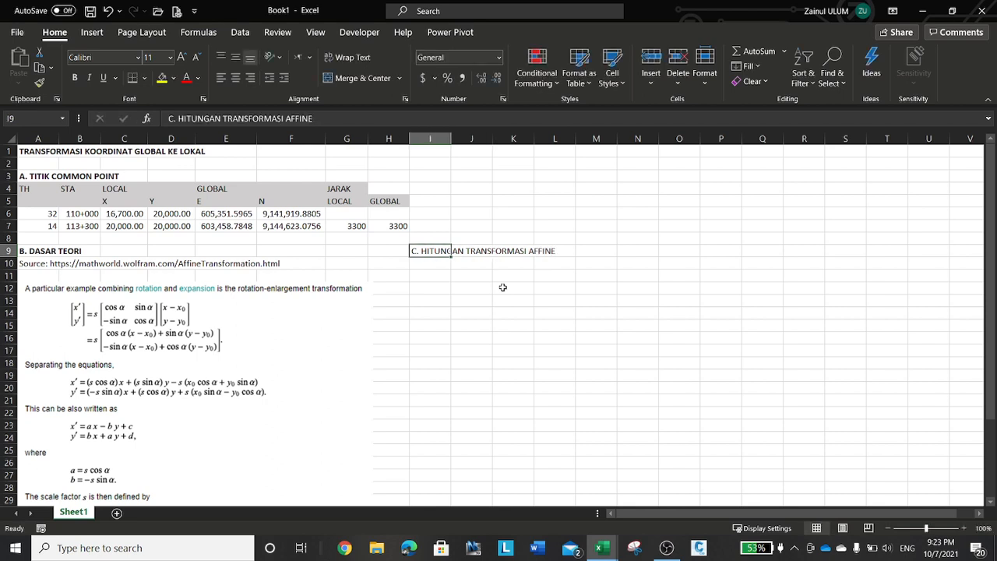
{"action": "key", "text": "ctrl+b"}
- Enter the vector labels x' in I12 and y' in I13
{"action": "key", "text": "Down"}
{"action": "key", "text": "Down"}
{"action": "key", "text": "Down"}
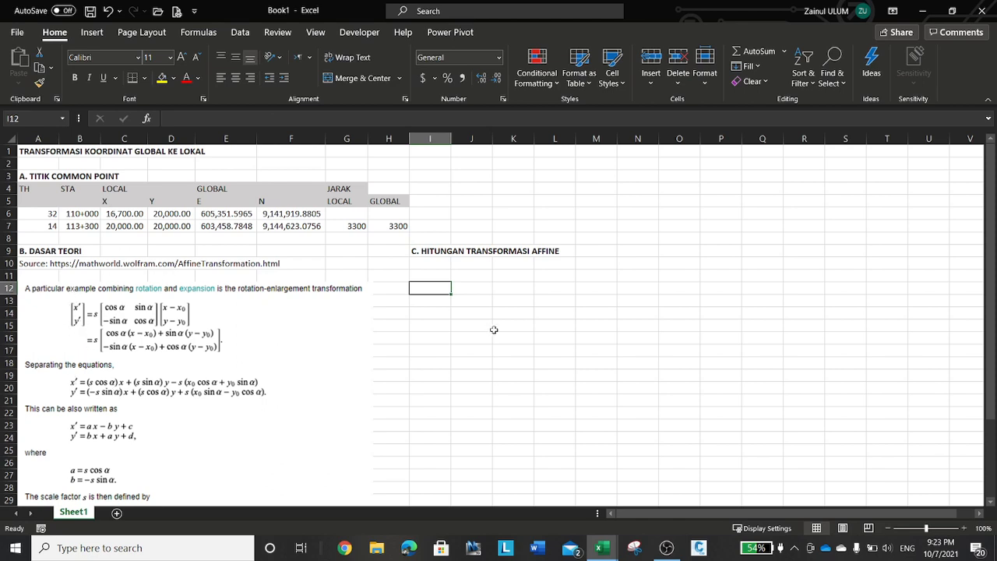
{"action": "type", "text": "X"}
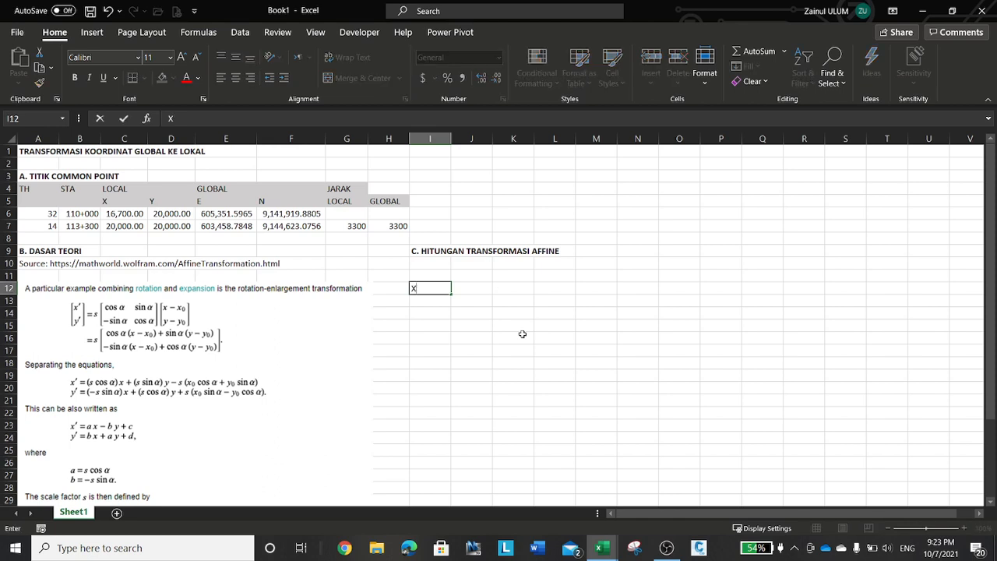
{"action": "key", "text": "BackSpace"}
{"action": "type", "text": "x'"}
{"action": "key", "text": "Right"}
{"action": "key", "text": "Left"}
{"action": "key", "text": "Return"}
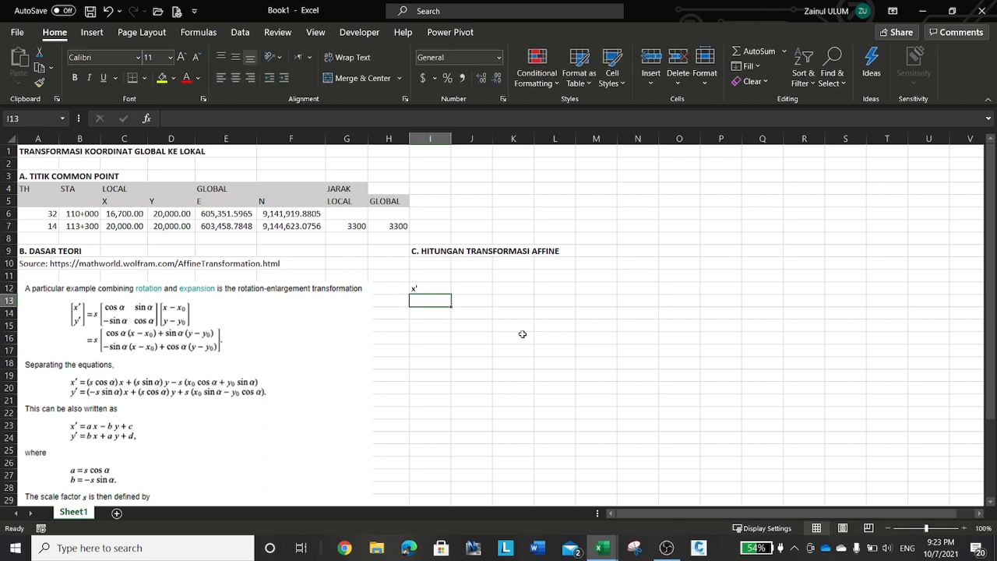
{"action": "type", "text": "y'"}
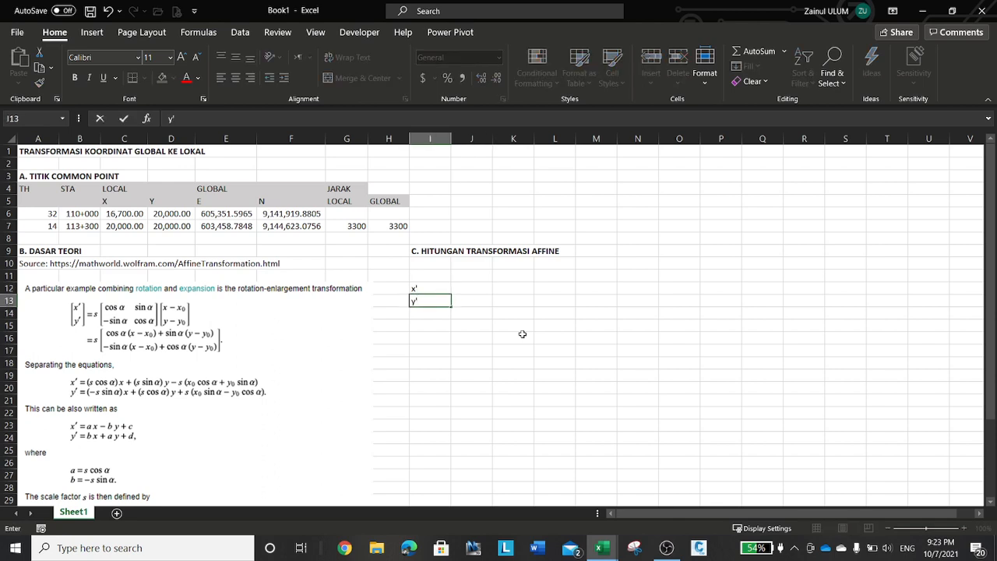
{"action": "key", "text": "Right"}
- Center the x' and y' labels in I12:I13 horizontally
{"action": "key", "text": "Left"}
{"action": "key", "text": "Up"}
{"action": "key", "text": "shift+Down"}
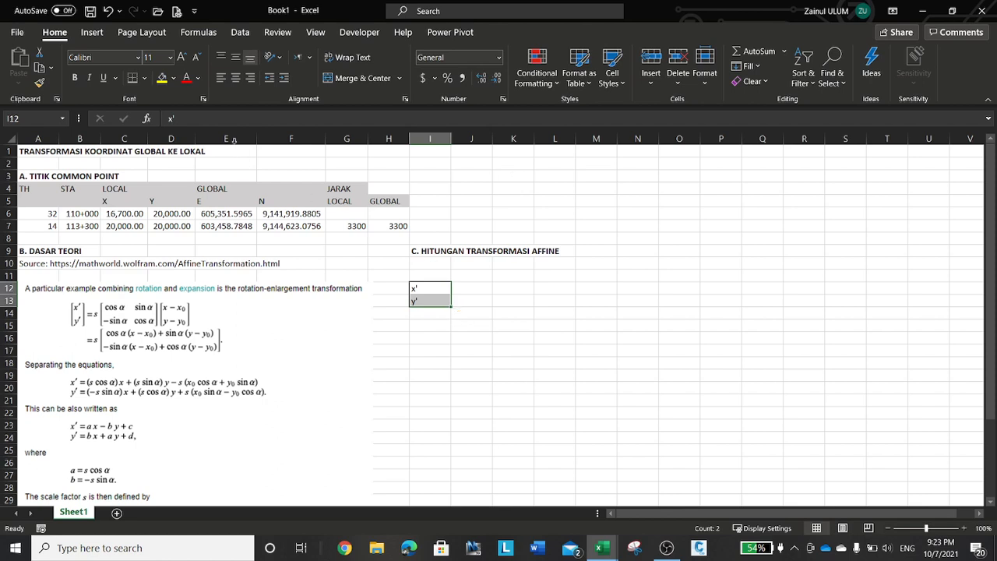
{"action": "left_click", "coordinate": [236, 77]}
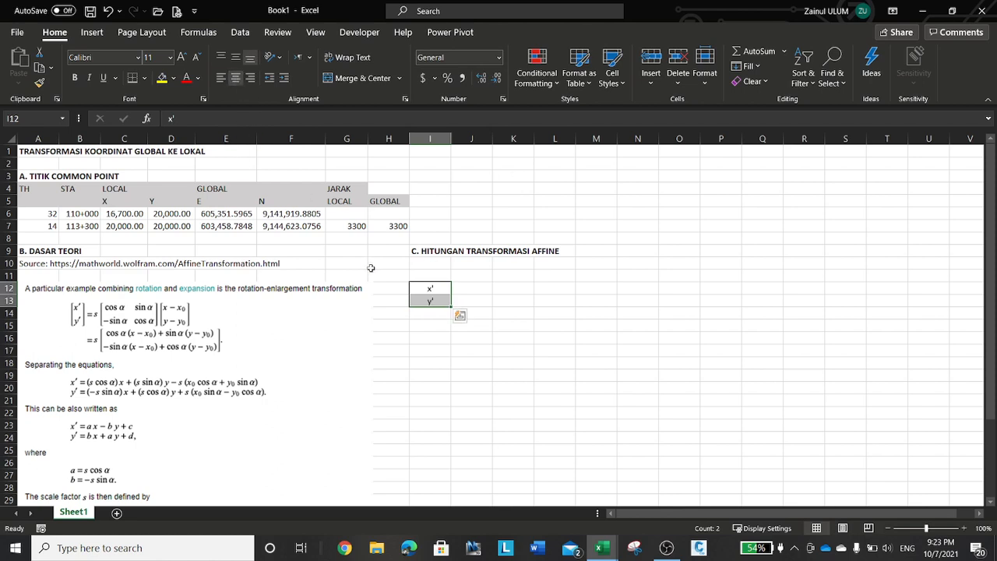
- Apply left and right borders to I12:I13 so the x' and y' labels look like a bracketed vector
{"action": "left_click", "coordinate": [145, 78]}
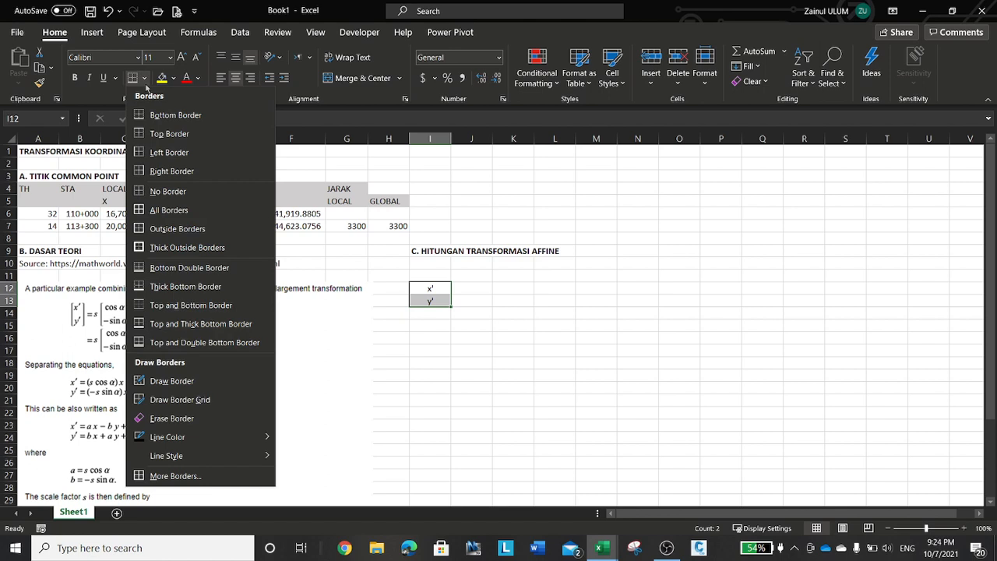
{"action": "left_click", "coordinate": [151, 156]}
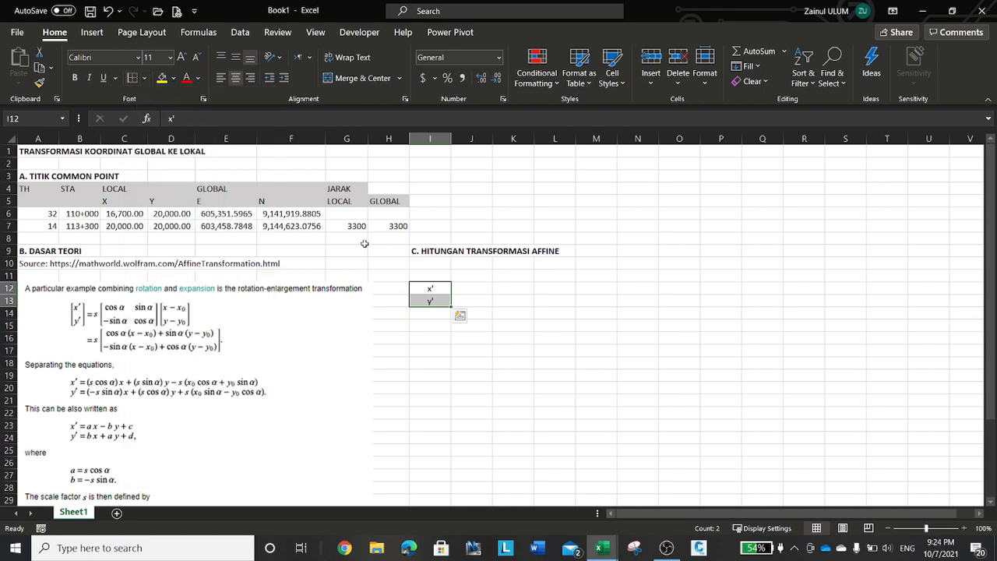
{"action": "key", "text": "ctrl+1"}
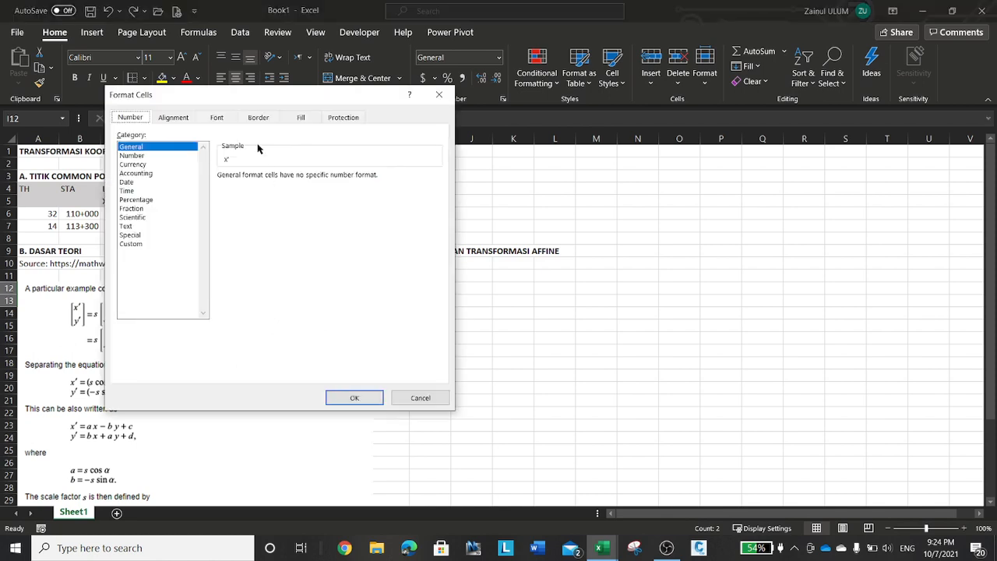
{"action": "left_click", "coordinate": [258, 117]}
{"action": "left_click", "coordinate": [354, 275]}
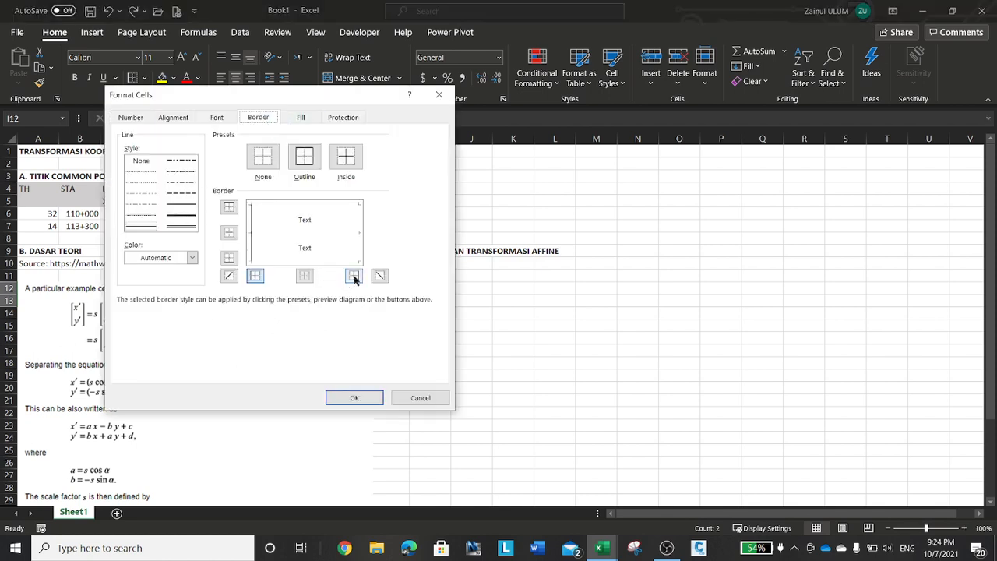
{"action": "left_click", "coordinate": [354, 398]}
{"action": "key", "text": "Right"}
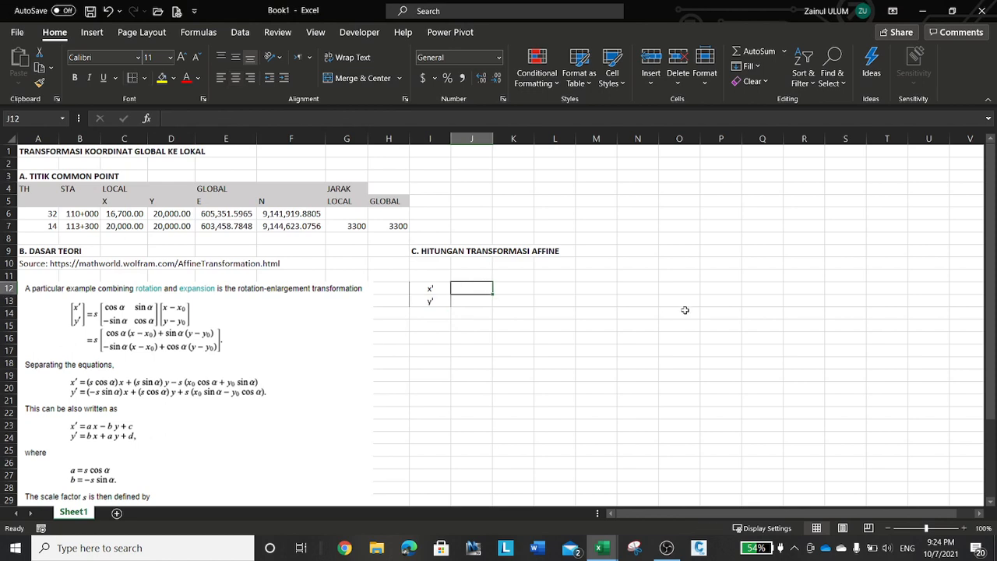
- Move the bordered x' and y' vector down one row to I13:I14
{"action": "key", "text": "Right"}
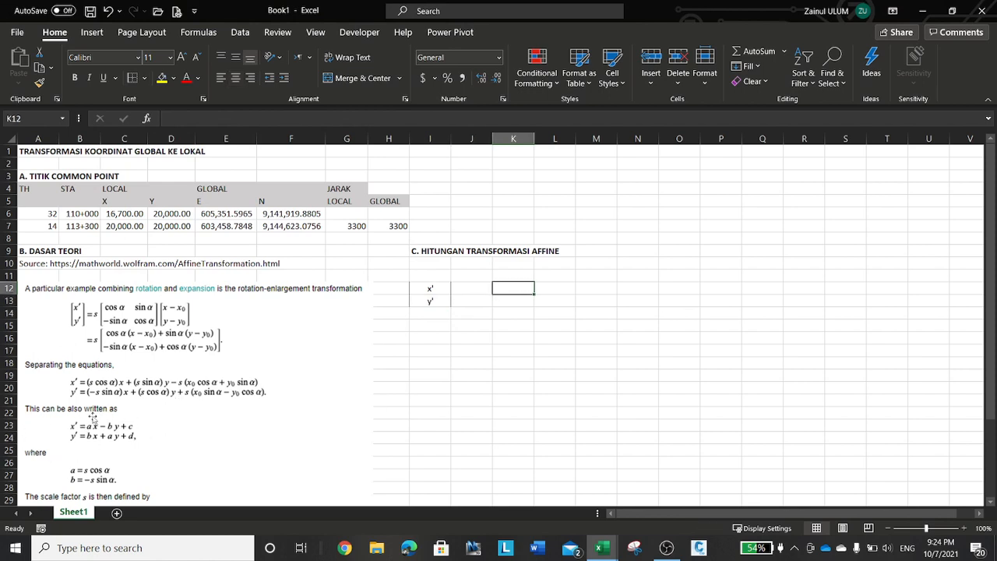
{"action": "left_click", "coordinate": [436, 261]}
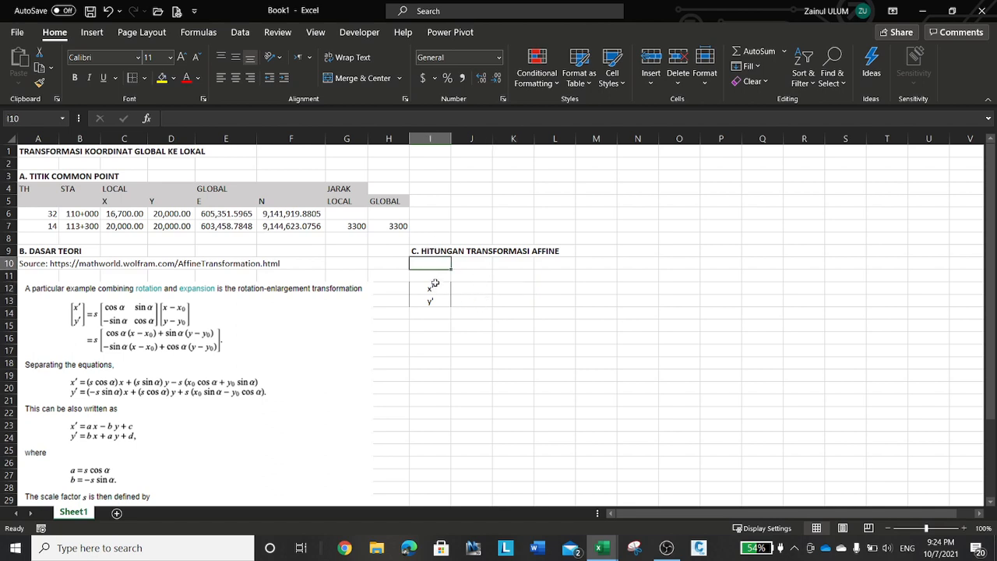
{"action": "left_click_drag", "start_coordinate": [433, 287], "coordinate": [442, 318]}
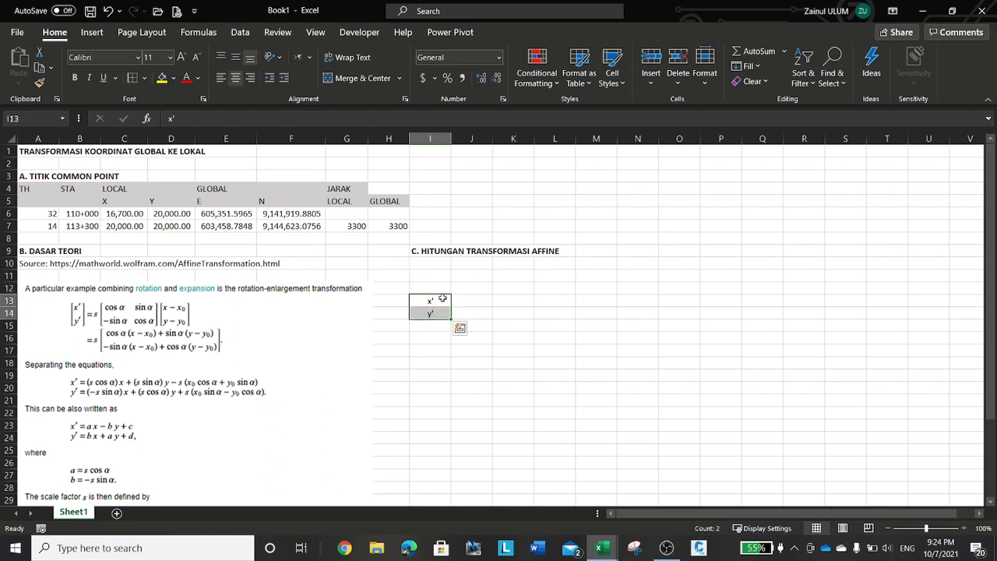
- Write the affine equations x'=ax-by+c in I10 and y'=bx+ay+d in I11
{"action": "left_click", "coordinate": [436, 263]}
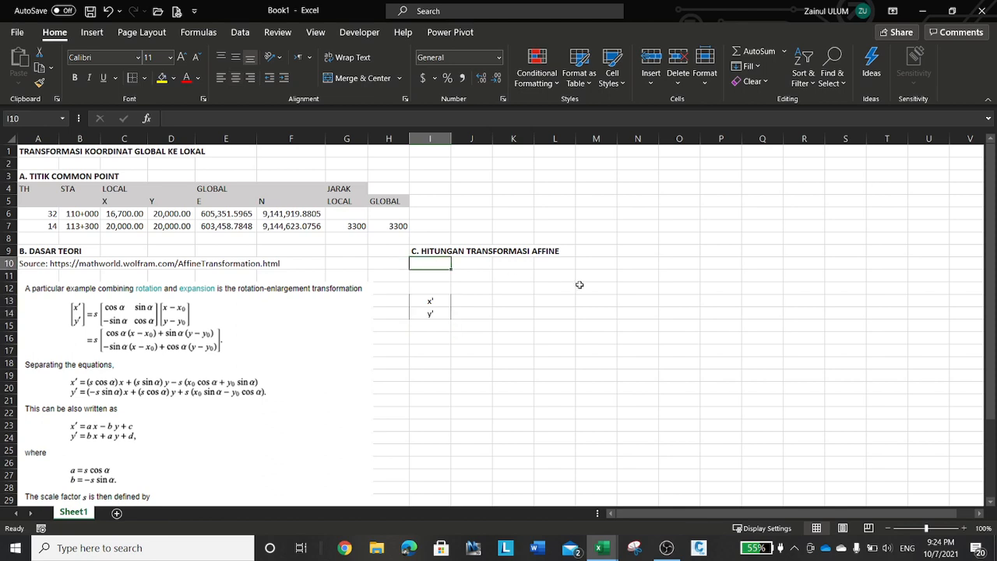
{"action": "type", "text": "x'="}
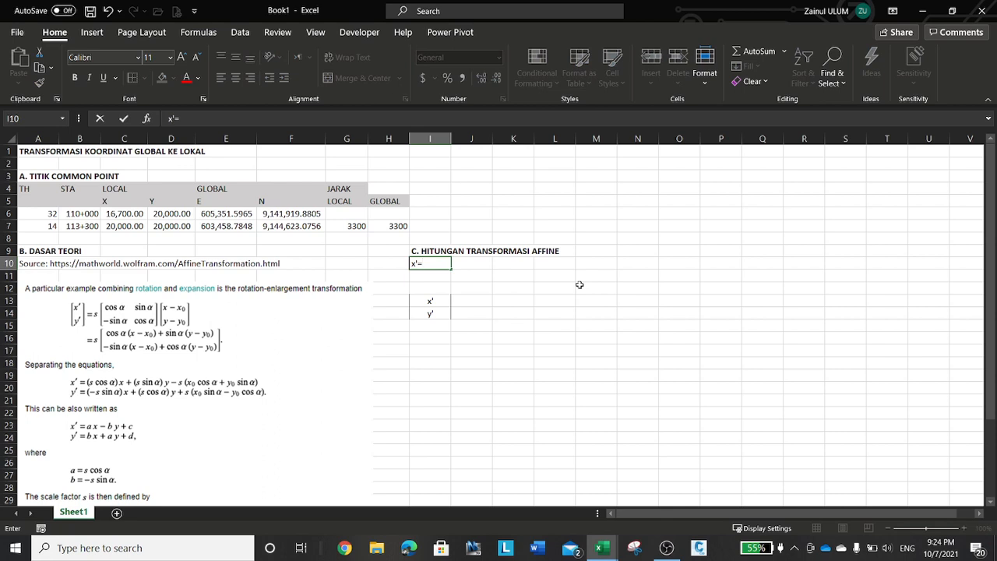
{"action": "type", "text": "ax-by+c"}
{"action": "key", "text": "Return"}
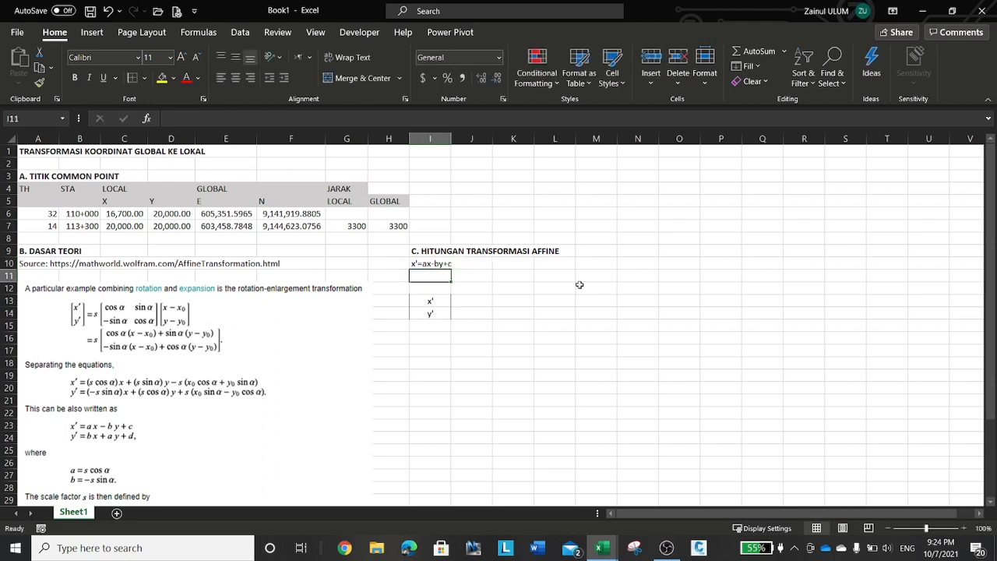
{"action": "type", "text": "y'="}
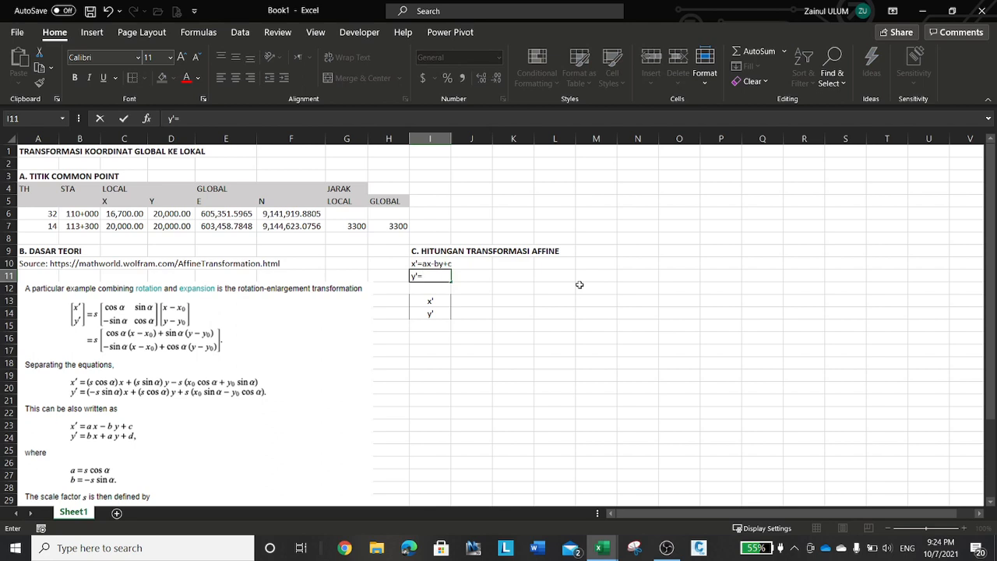
{"action": "type", "text": "bx+ay+d"}
{"action": "key", "text": "Tab"}
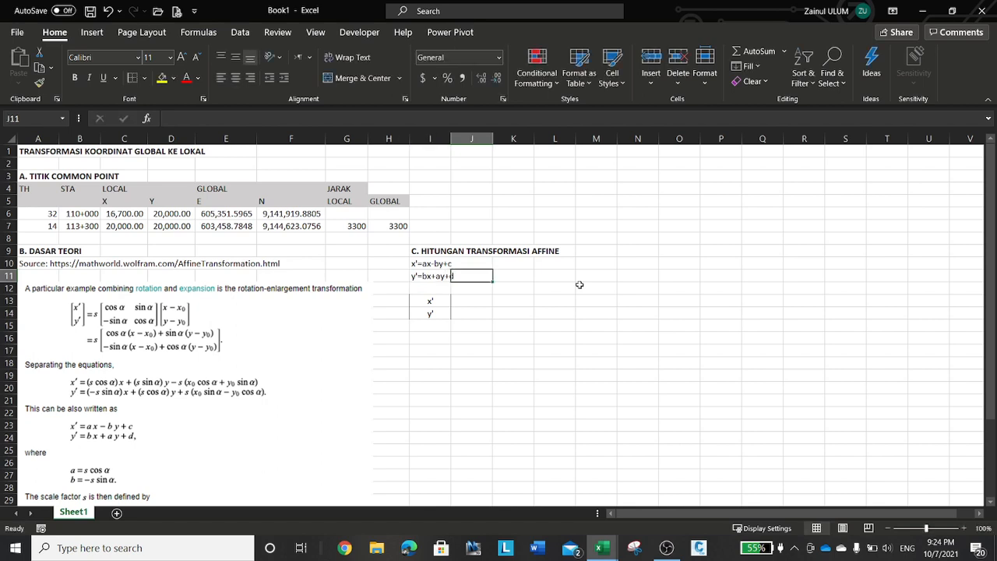
- Narrow the empty column J beside the x' and y' vector to roughly half its width
{"action": "key", "text": "Down"}
{"action": "key", "text": "Down"}
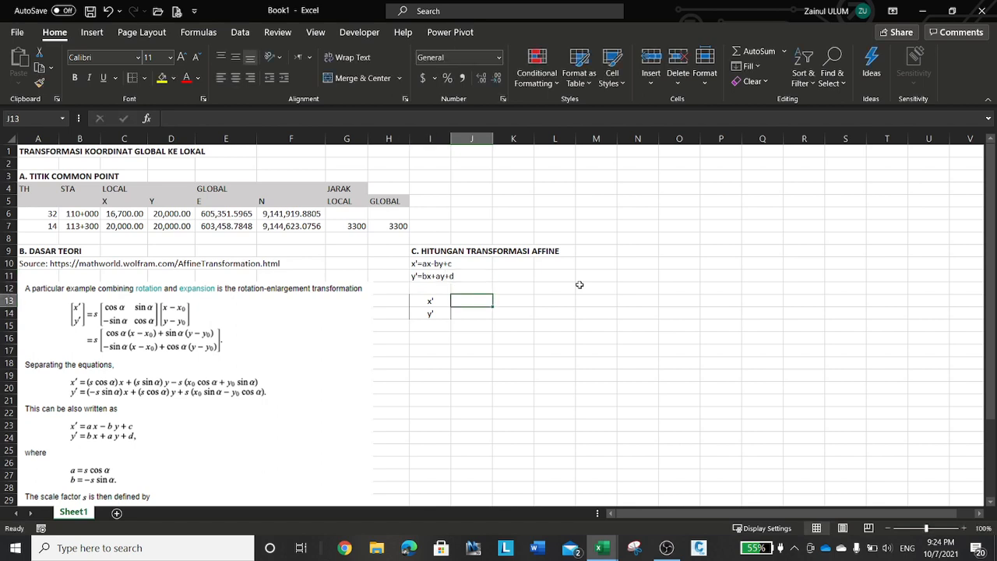
{"action": "key", "text": "Right"}
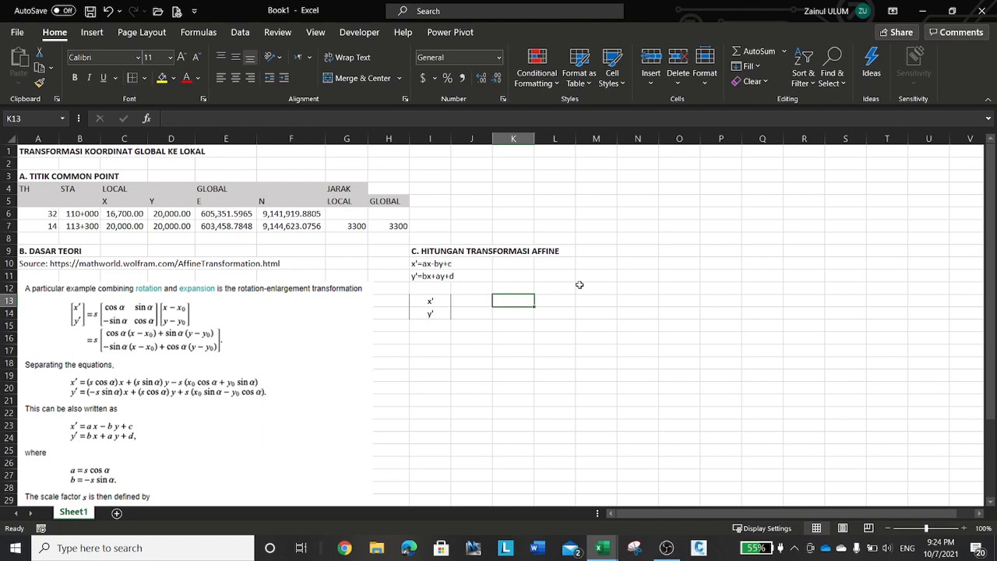
{"action": "left_click", "coordinate": [481, 138]}
{"action": "left_click", "coordinate": [492, 141]}
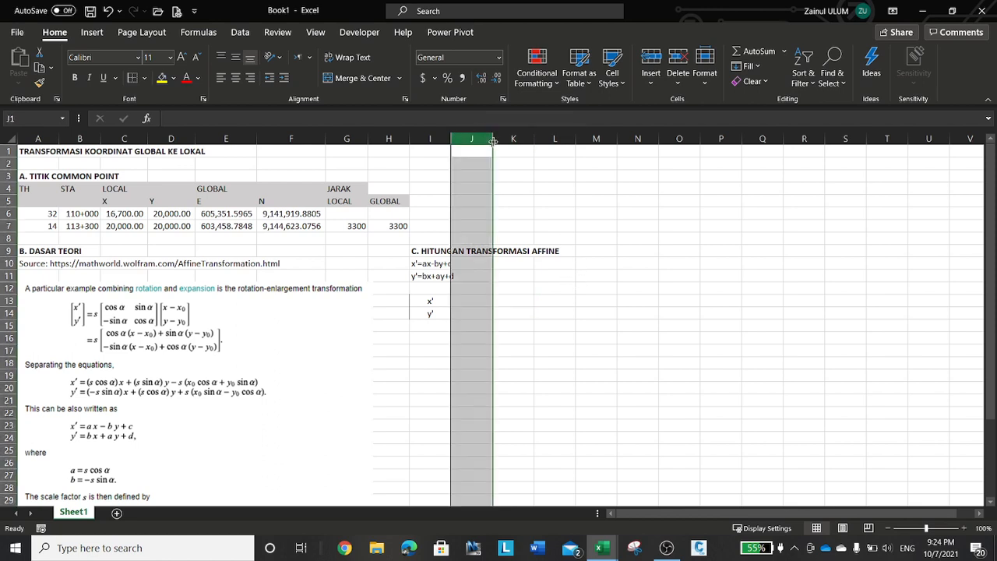
{"action": "left_click_drag", "start_coordinate": [492, 141], "coordinate": [474, 141]}
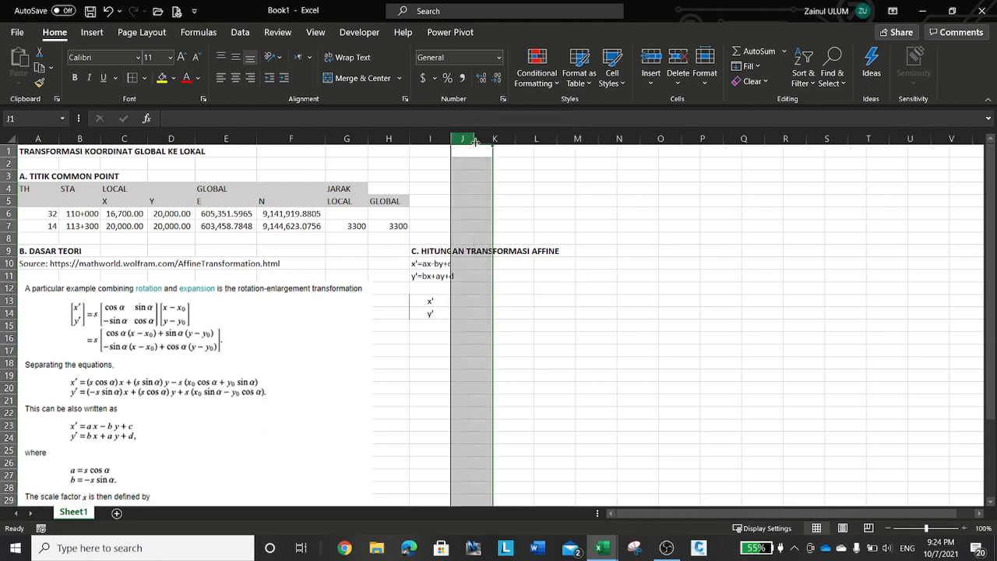
- Start the first coefficient row beside the x' and y' vector by entering x in K13 and -y in L13
{"action": "left_click", "coordinate": [499, 300]}
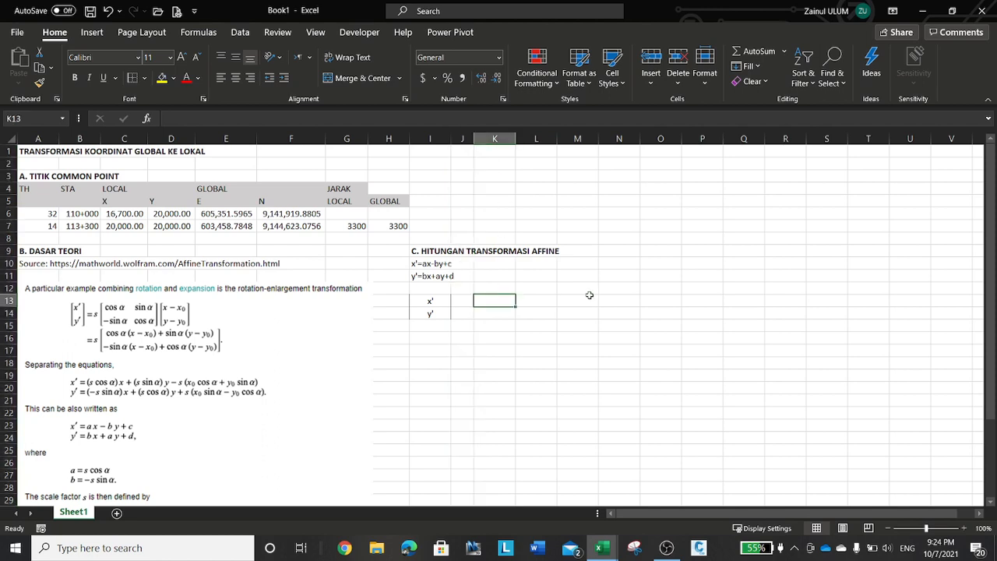
{"action": "key", "text": "Up"}
{"action": "key", "text": "Up"}
{"action": "key", "text": "Up"}
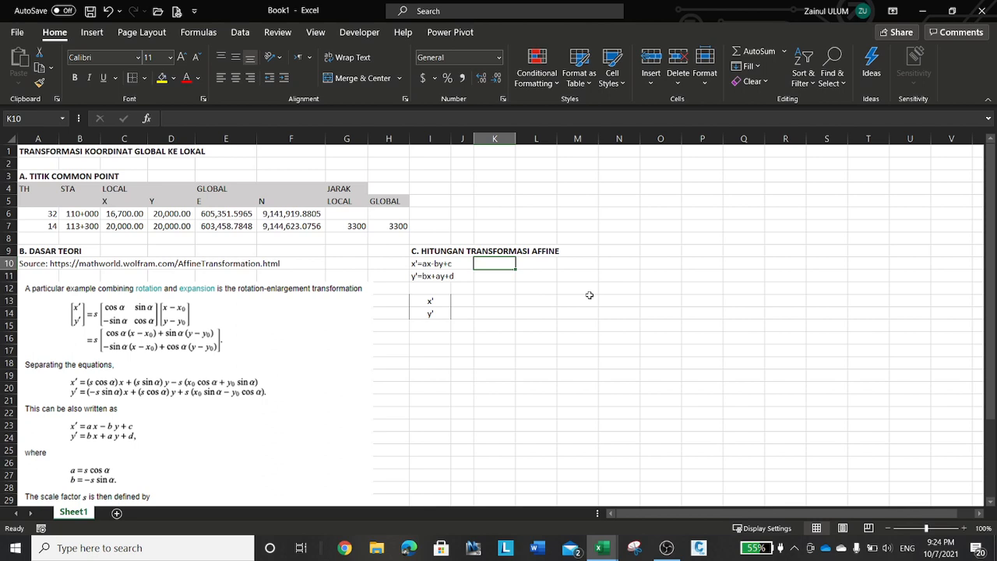
{"action": "key", "text": "Down"}
{"action": "key", "text": "Down"}
{"action": "key", "text": "Down"}
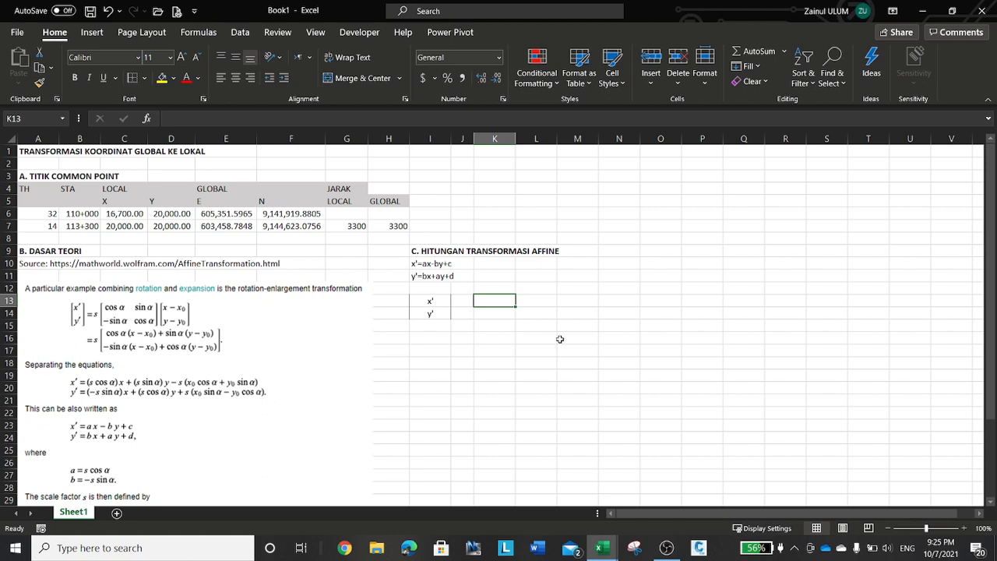
{"action": "type", "text": "x"}
{"action": "key", "text": "Tab"}
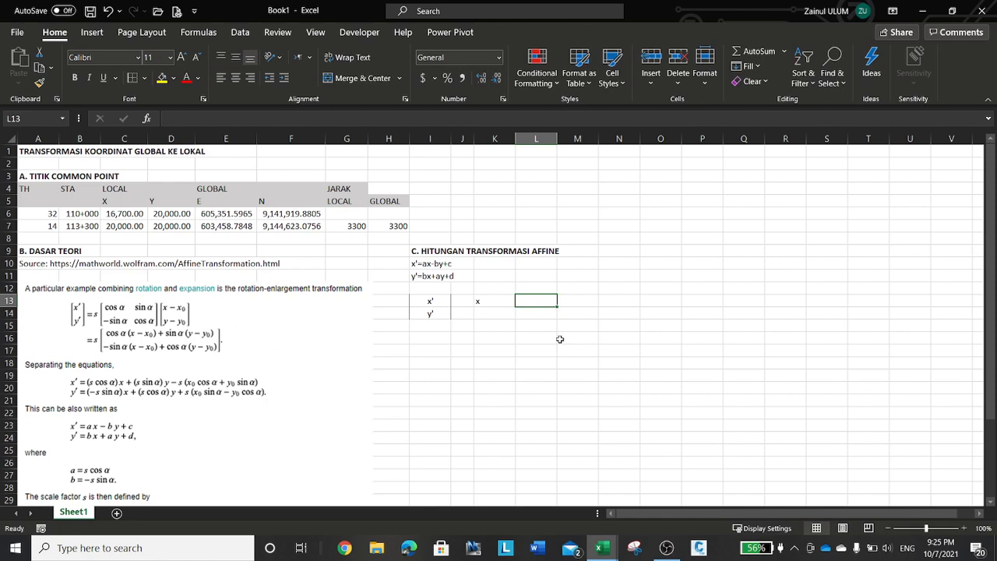
{"action": "type", "text": "-y"}
{"action": "key", "text": "Tab"}
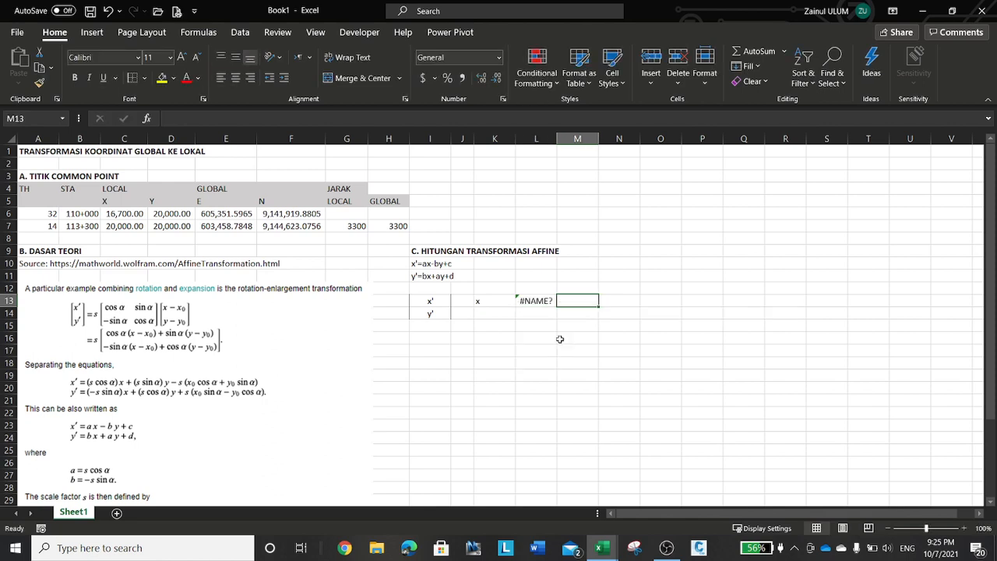
- Correct cell L13 so that -y is stored as plain text instead of a formula
{"action": "key", "text": "Left"}
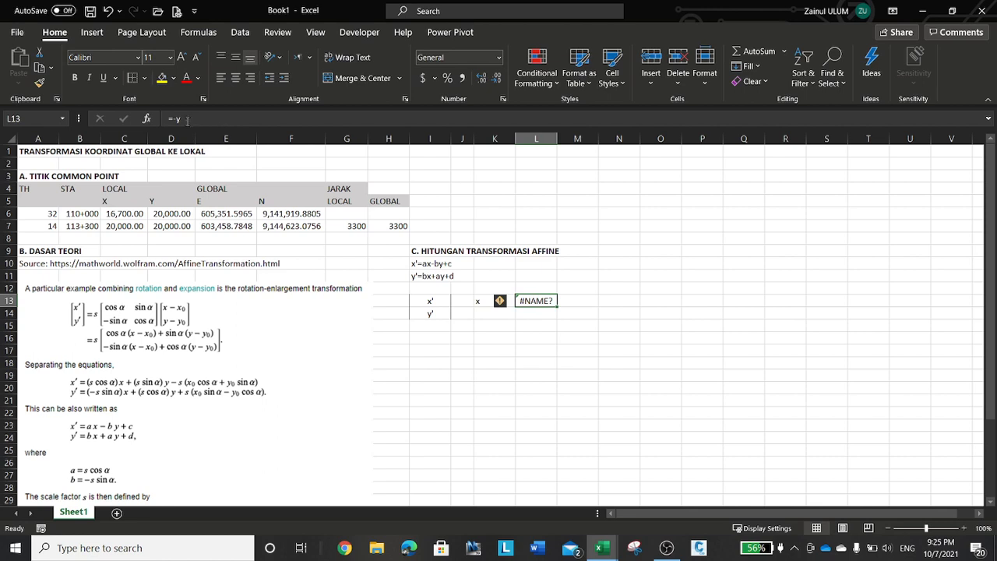
{"action": "left_click", "coordinate": [175, 119]}
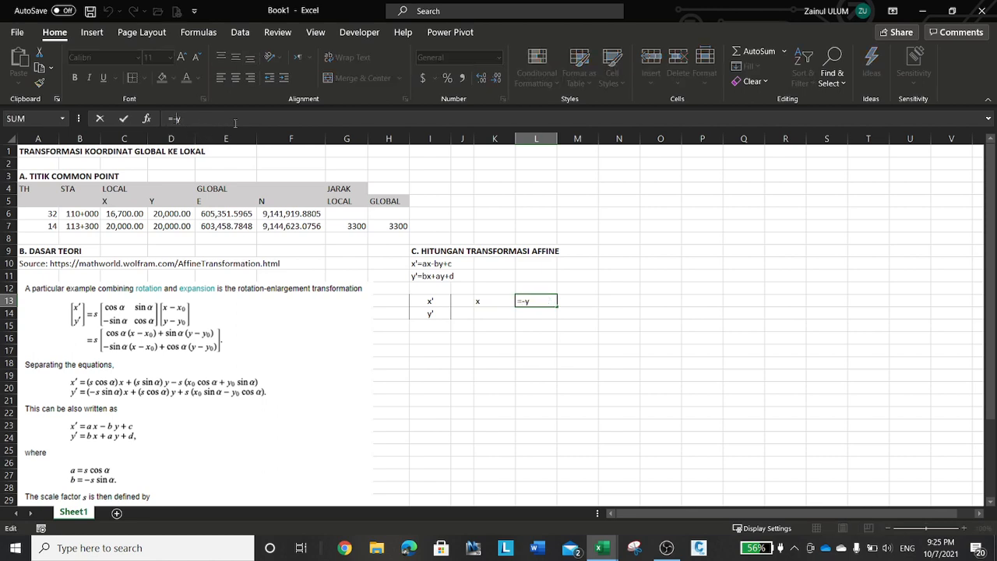
{"action": "key", "text": "Home"}
{"action": "key", "text": "Delete"}
{"action": "type", "text": "'"}
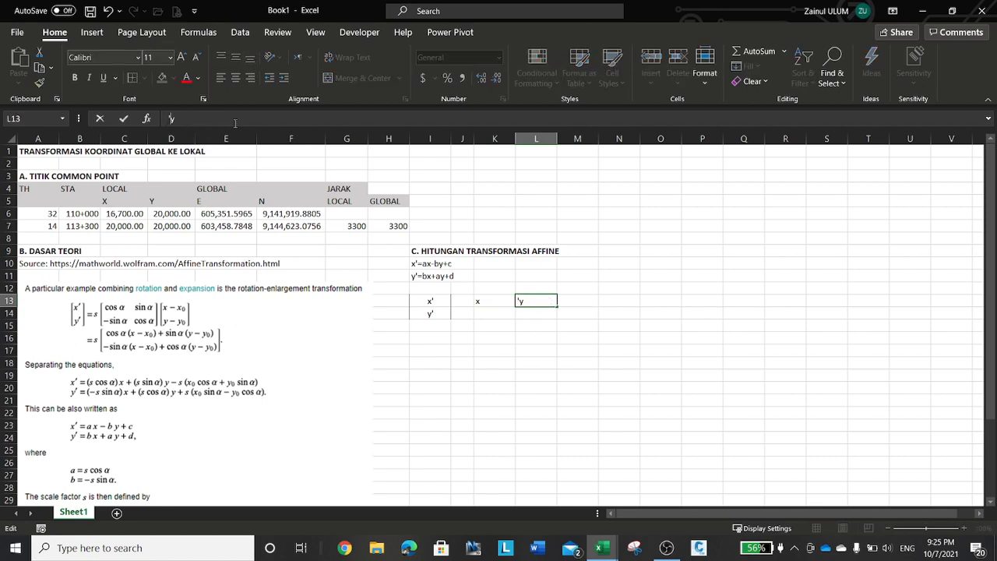
{"action": "key", "text": "Tab"}
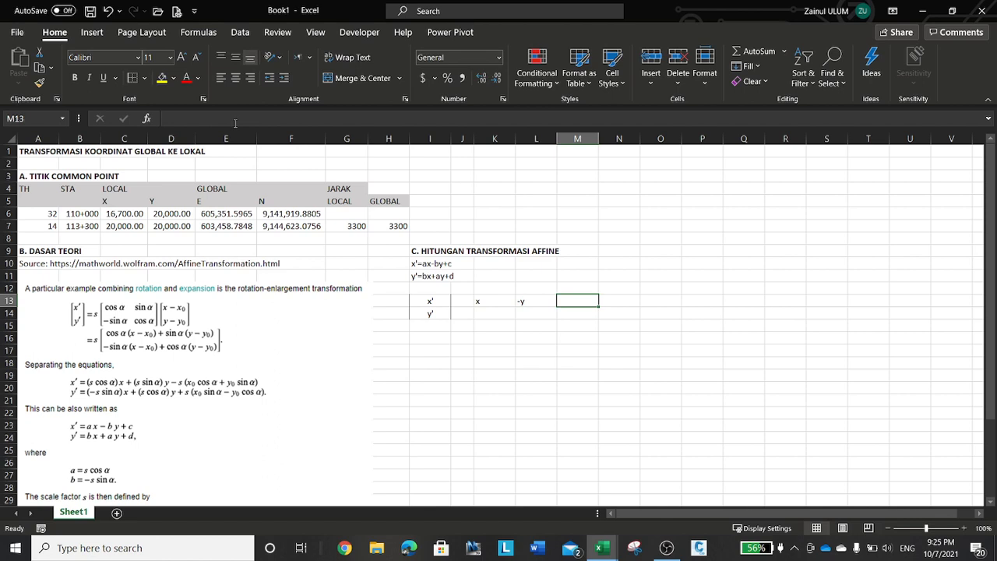
- Complete the first coefficient row with 1 in M13 and 0 in N13
{"action": "type", "text": "1"}
{"action": "key", "text": "Tab"}
{"action": "type", "text": "0"}
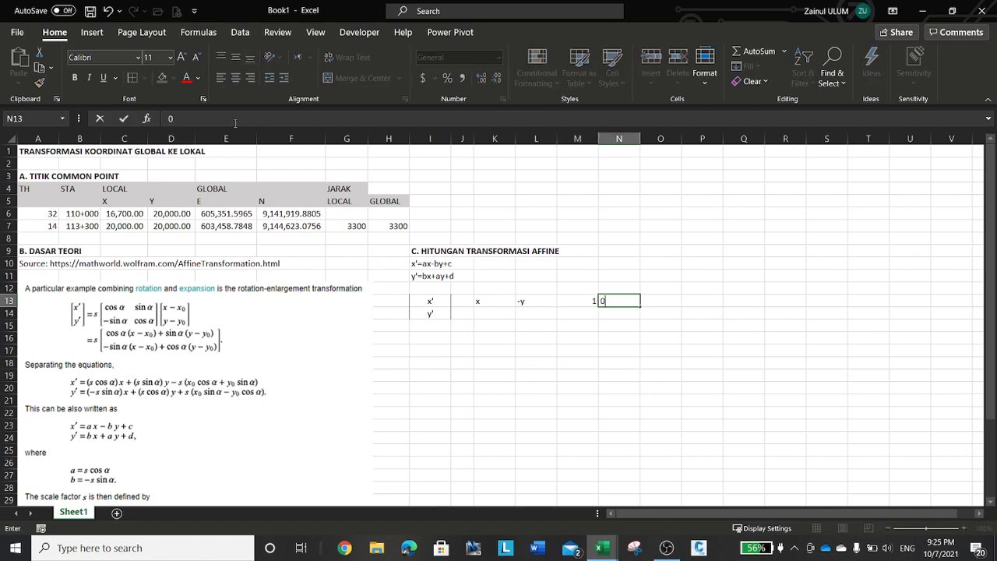
{"action": "key", "text": "Tab"}
- Centre the contents of the first coefficient row, K13:N13, horizontally
{"action": "key", "text": "Left"}
{"action": "key", "text": "Left"}
{"action": "key", "text": "Left"}
{"action": "key", "text": "Left"}
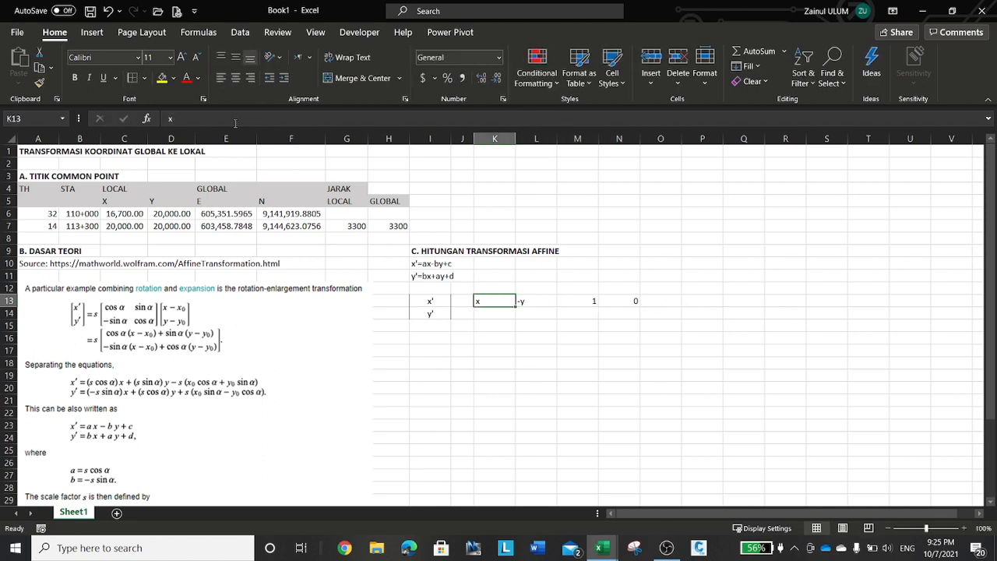
{"action": "key", "text": "shift+Right"}
{"action": "key", "text": "shift+Right"}
{"action": "key", "text": "shift+Right"}
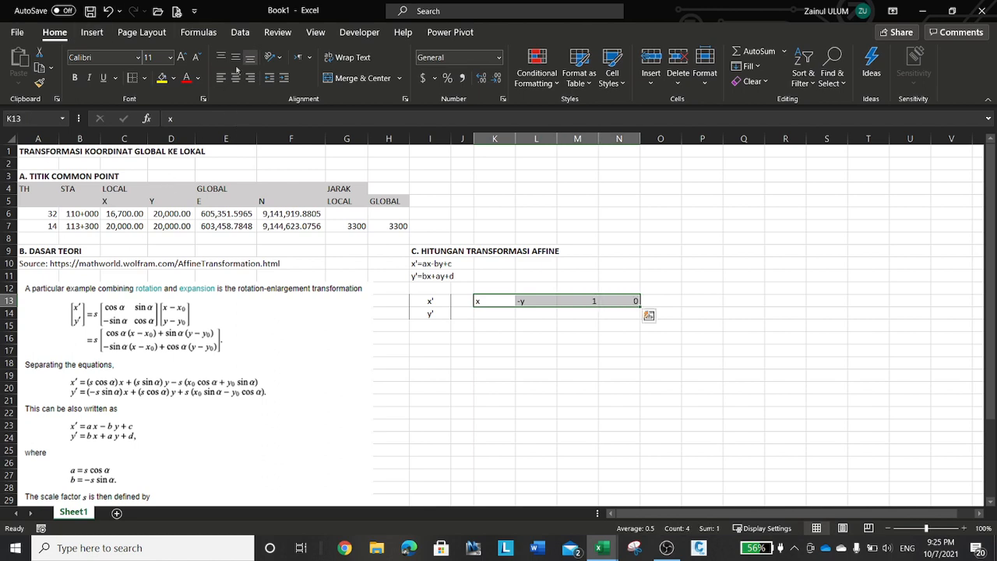
{"action": "left_click", "coordinate": [236, 79]}
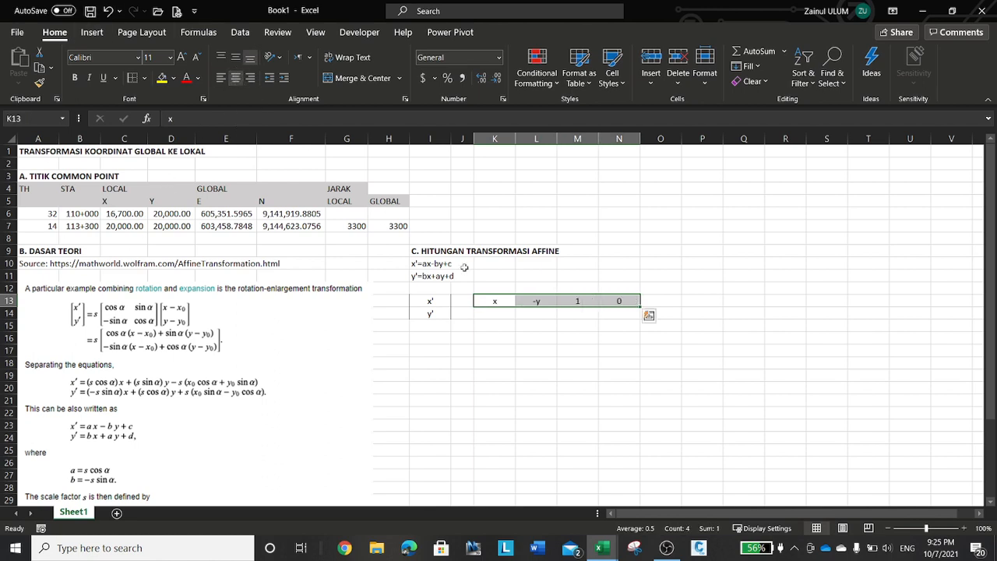
- Enter the second coefficient row y, x, 0, 1 in K14:N14
{"action": "left_click", "coordinate": [493, 316]}
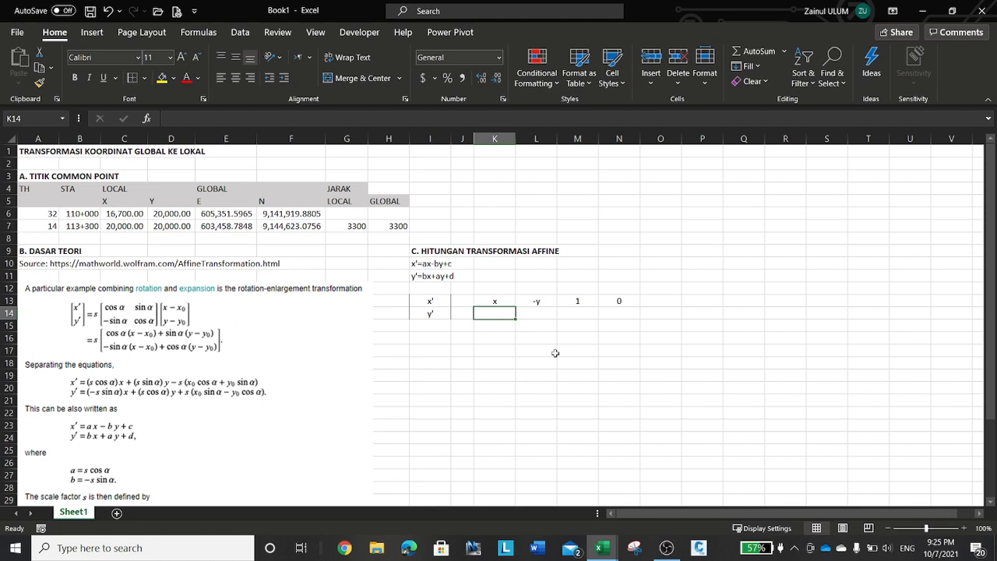
{"action": "type", "text": "y"}
{"action": "key", "text": "Tab"}
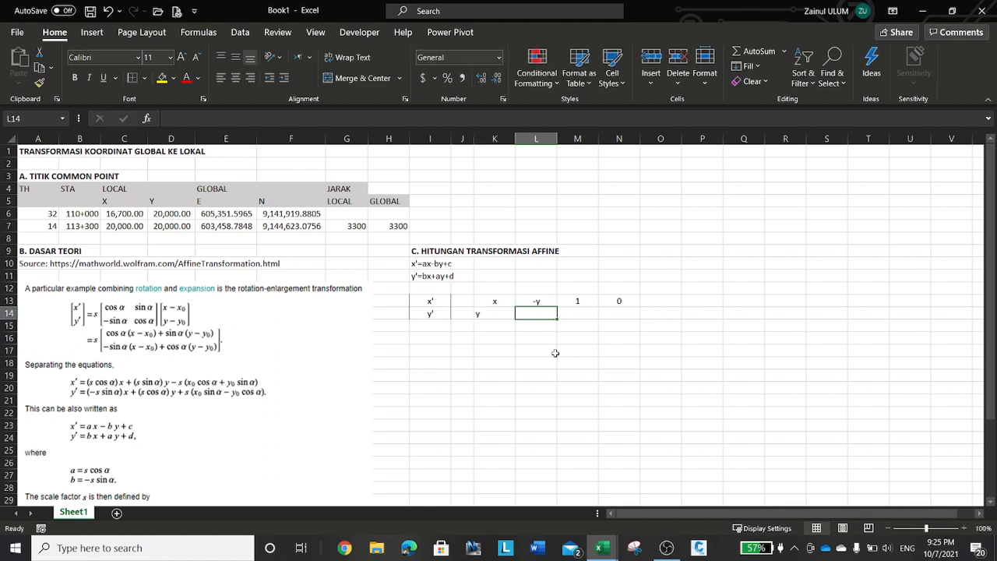
{"action": "type", "text": "x"}
{"action": "key", "text": "Tab"}
{"action": "type", "text": "0"}
{"action": "key", "text": "Tab"}
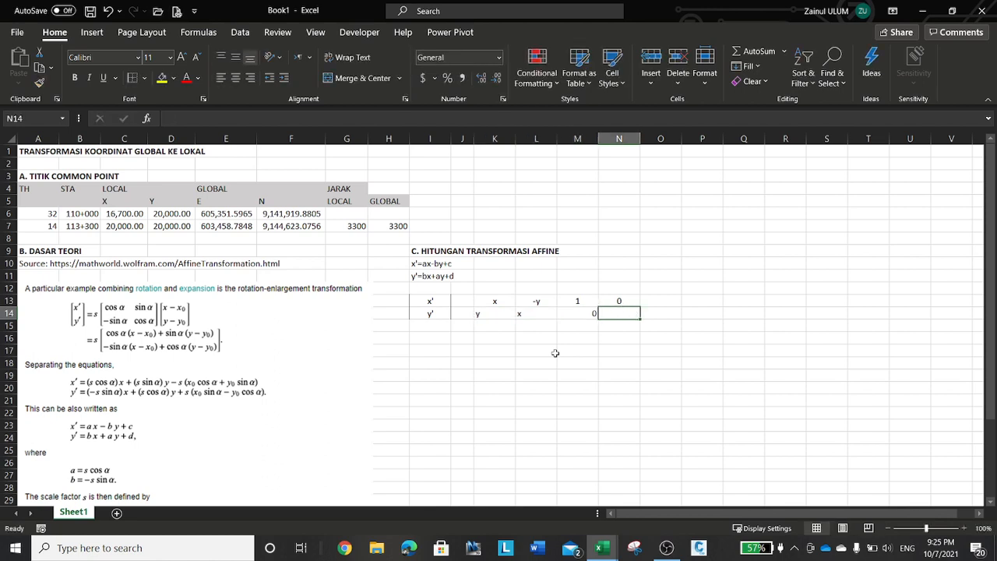
{"action": "type", "text": "1"}
{"action": "key", "text": "Tab"}
- Centre the coefficient matrix K13:N14 and apply borders along its left and right edges only
{"action": "left_click", "coordinate": [501, 301]}
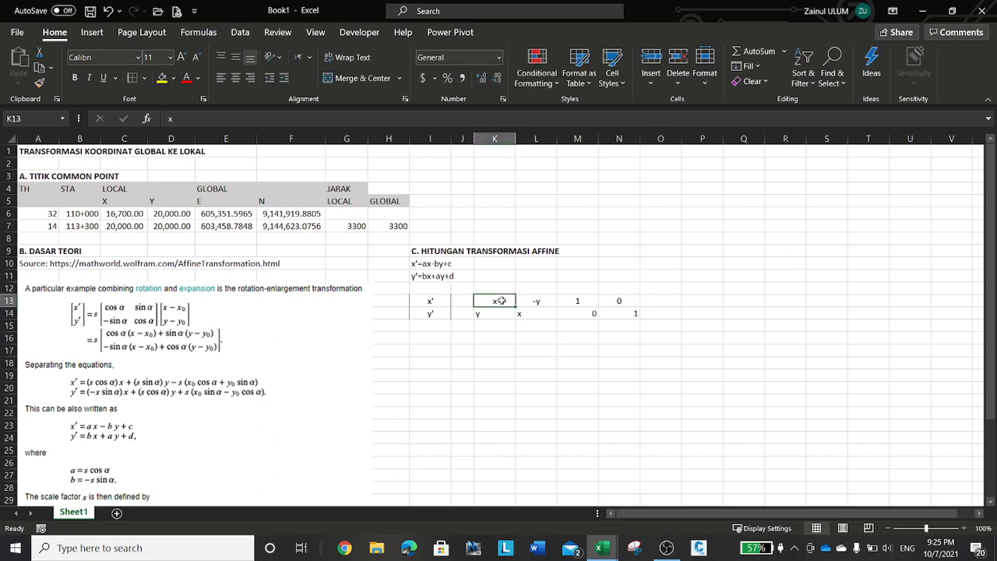
{"action": "left_click_drag", "start_coordinate": [501, 301], "coordinate": [633, 314]}
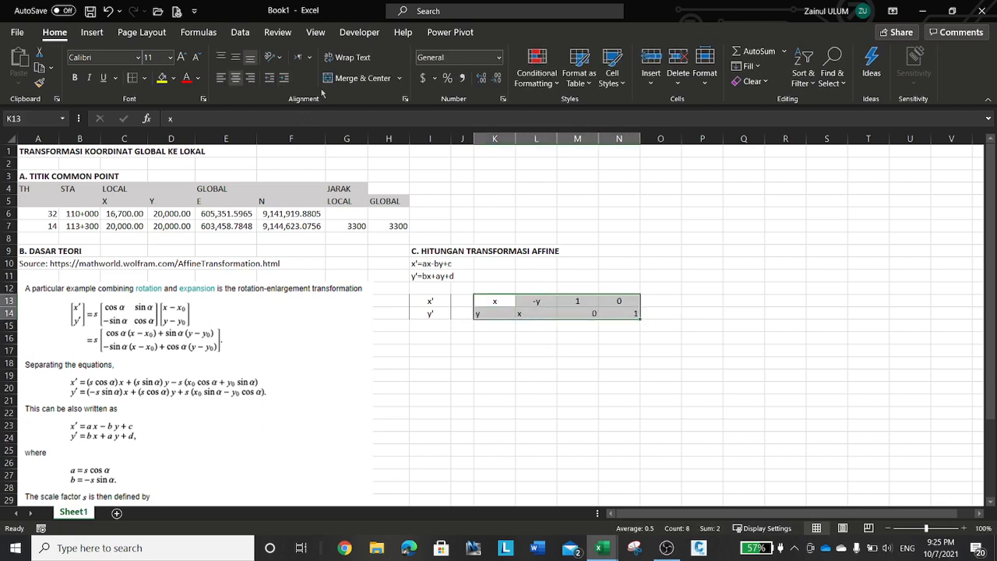
{"action": "left_click", "coordinate": [236, 77]}
{"action": "key", "text": "ctrl+1"}
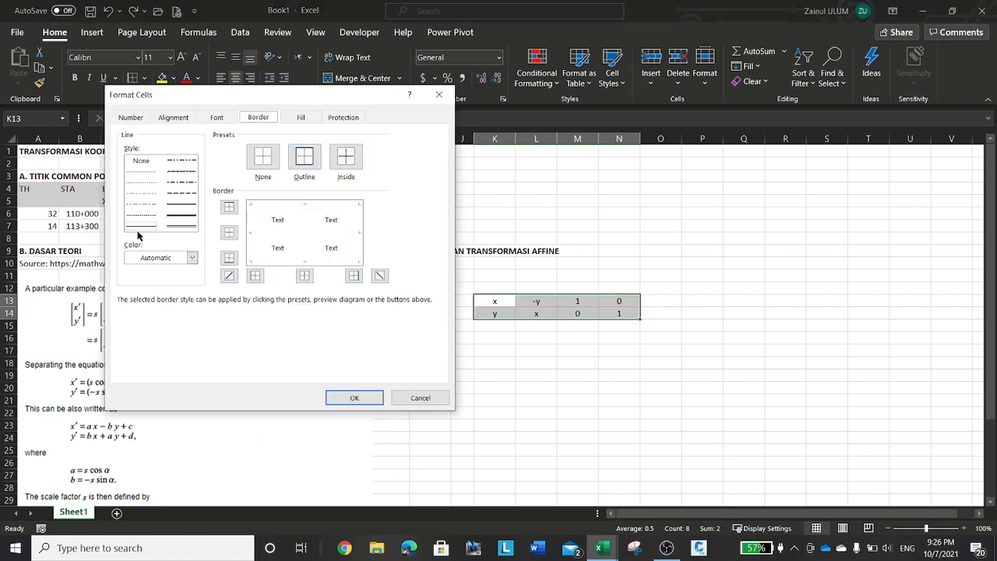
{"action": "left_click", "coordinate": [255, 276]}
{"action": "left_click", "coordinate": [368, 401]}
{"action": "left_click", "coordinate": [534, 391]}
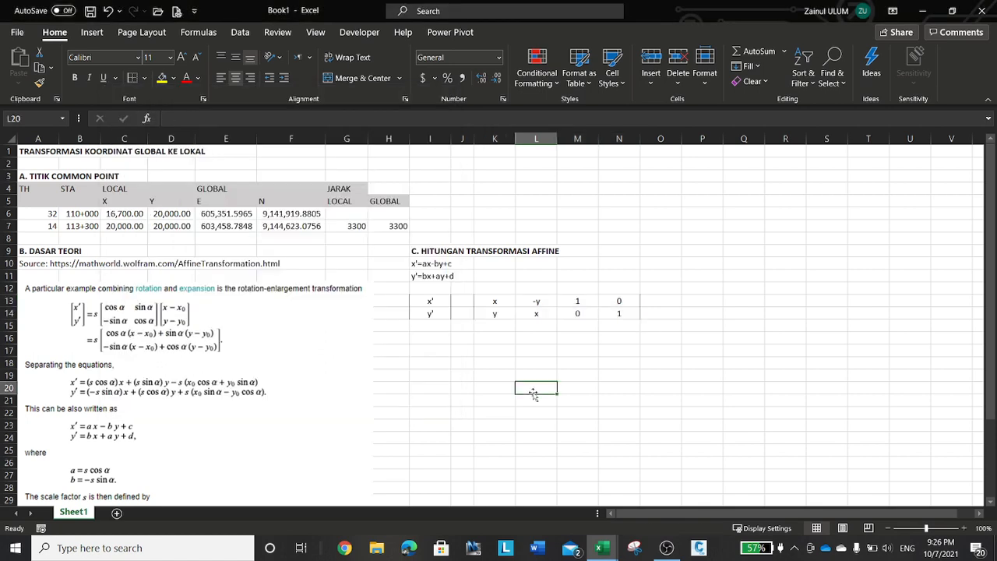
- Set the width of spacer column J to 3 and narrow column O to the same width
{"action": "right_click", "coordinate": [462, 138]}
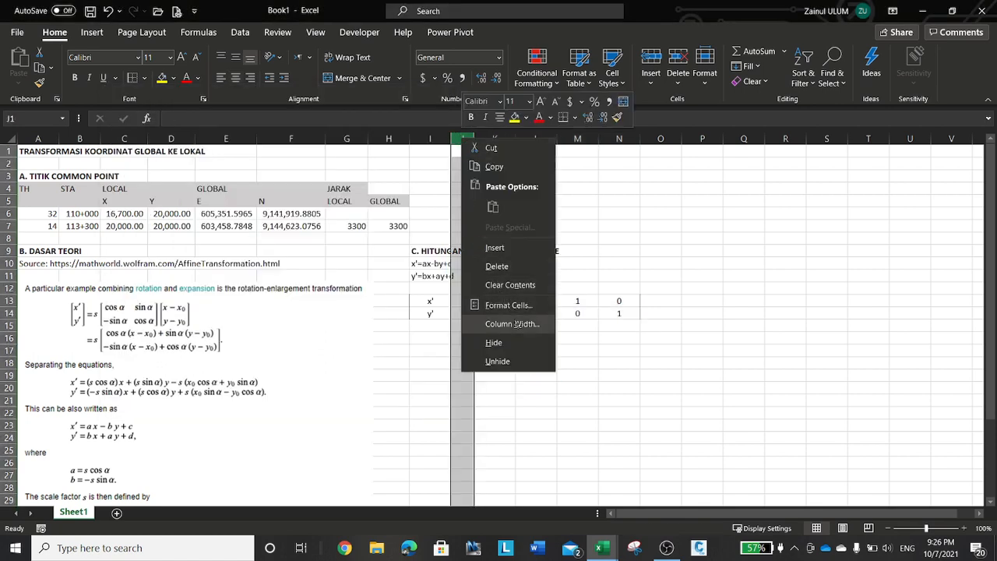
{"action": "left_click", "coordinate": [517, 325]}
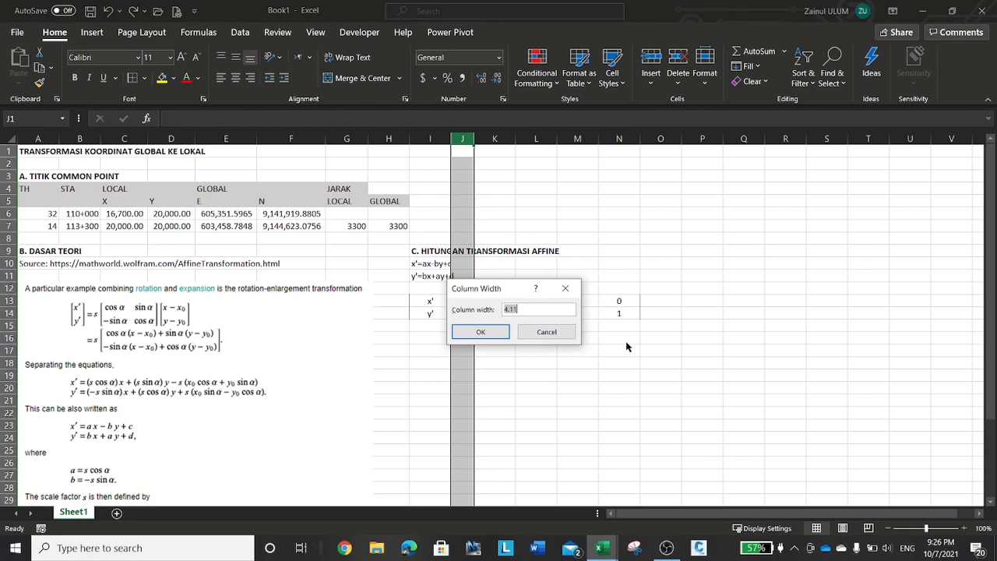
{"action": "type", "text": "3"}
{"action": "left_click", "coordinate": [498, 330]}
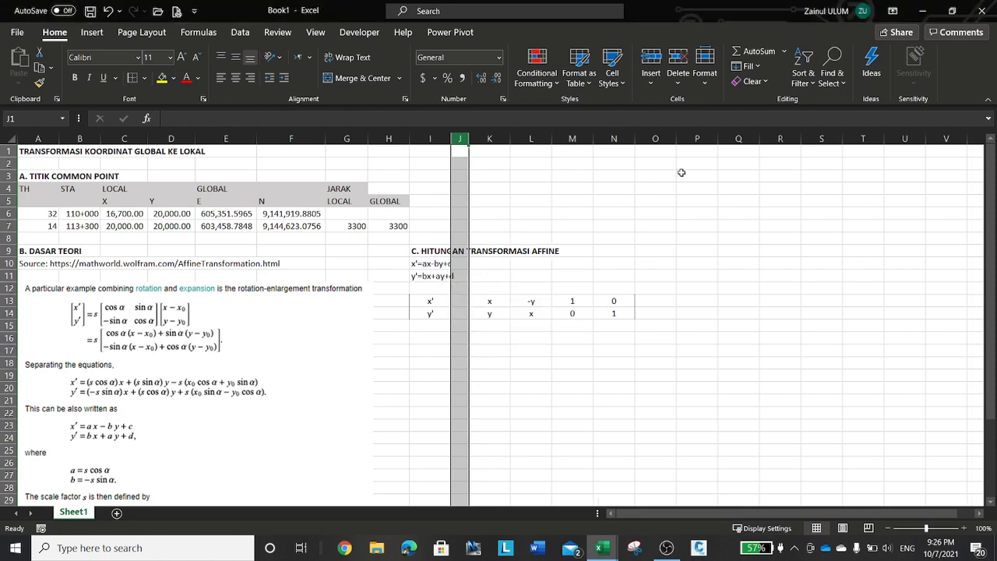
{"action": "left_click", "coordinate": [655, 138]}
{"action": "right_click", "coordinate": [655, 138]}
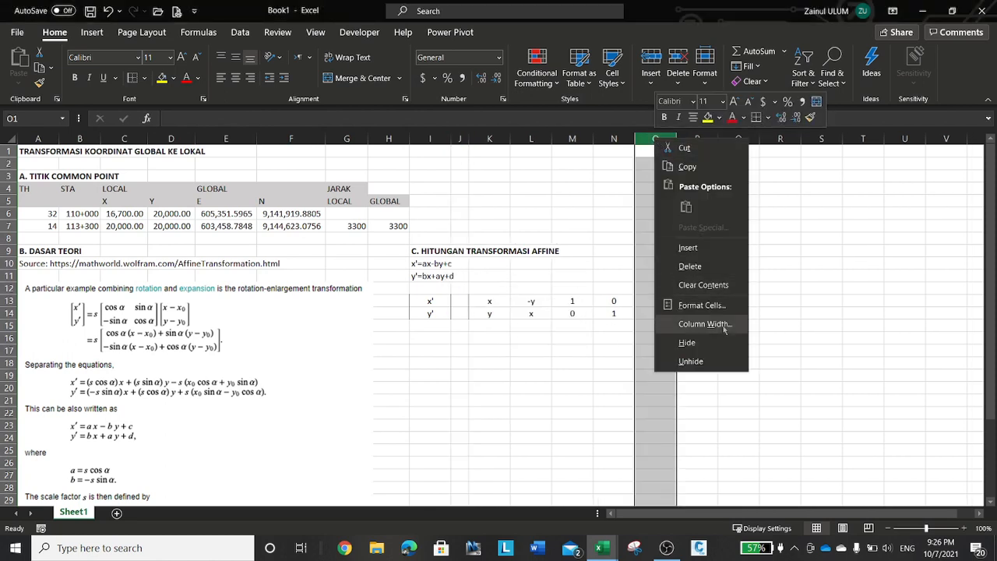
{"action": "left_click", "coordinate": [725, 324]}
{"action": "left_click", "coordinate": [700, 339]}
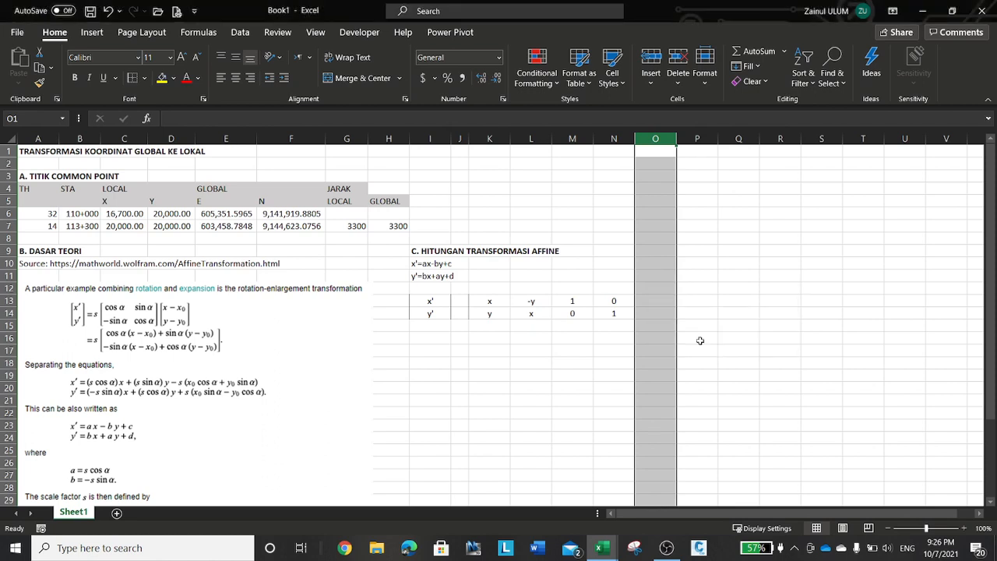
- Enter the unknown parameters a, b, c and d one below another in P13:P16
{"action": "left_click", "coordinate": [674, 300]}
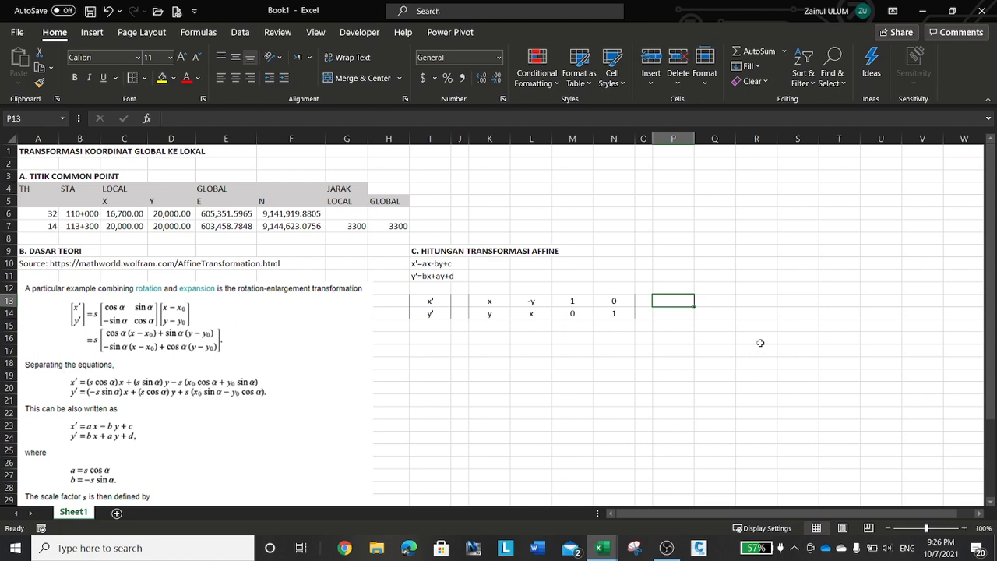
{"action": "type", "text": "a"}
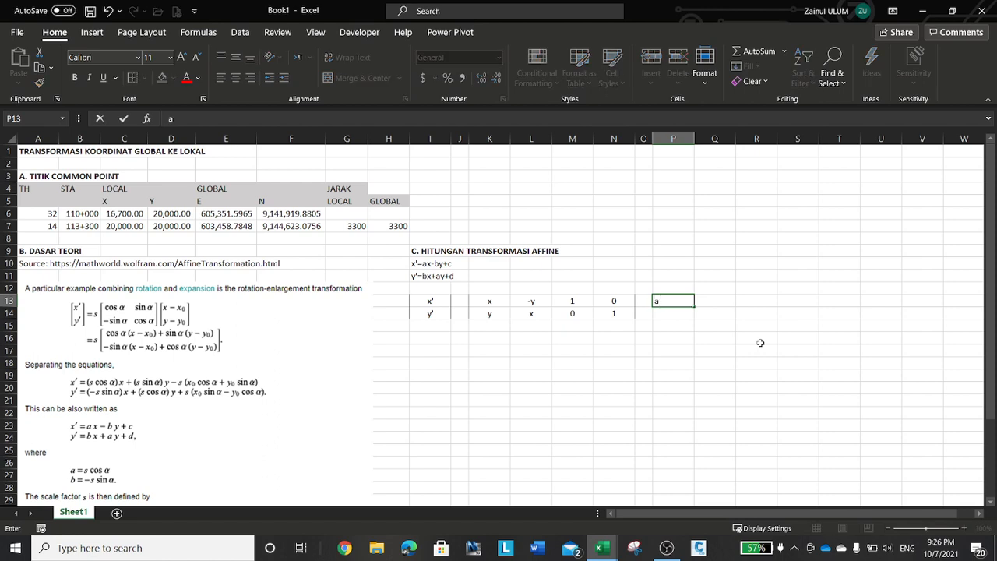
{"action": "key", "text": "Return"}
{"action": "type", "text": "b"}
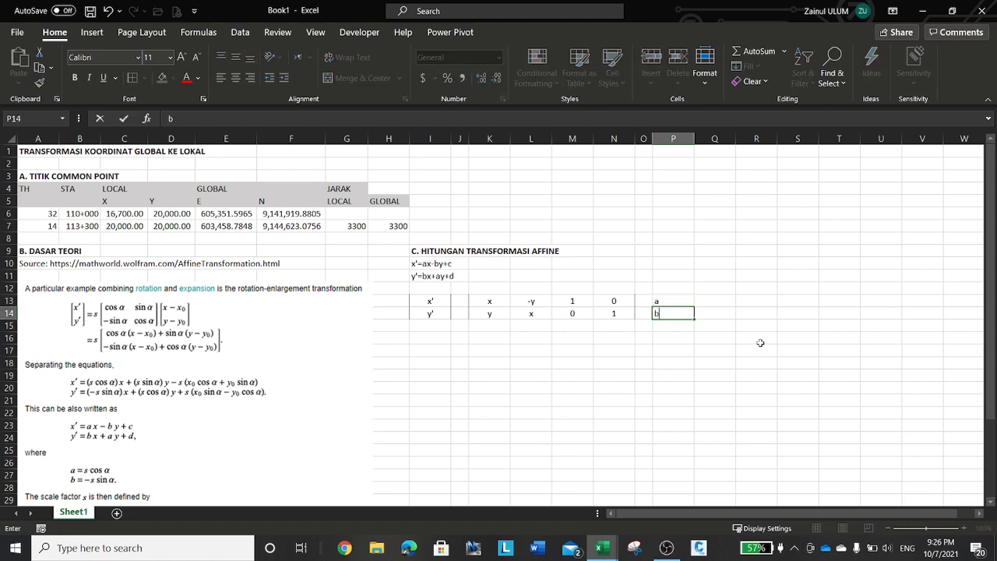
{"action": "key", "text": "Return"}
{"action": "type", "text": "c"}
{"action": "key", "text": "Return"}
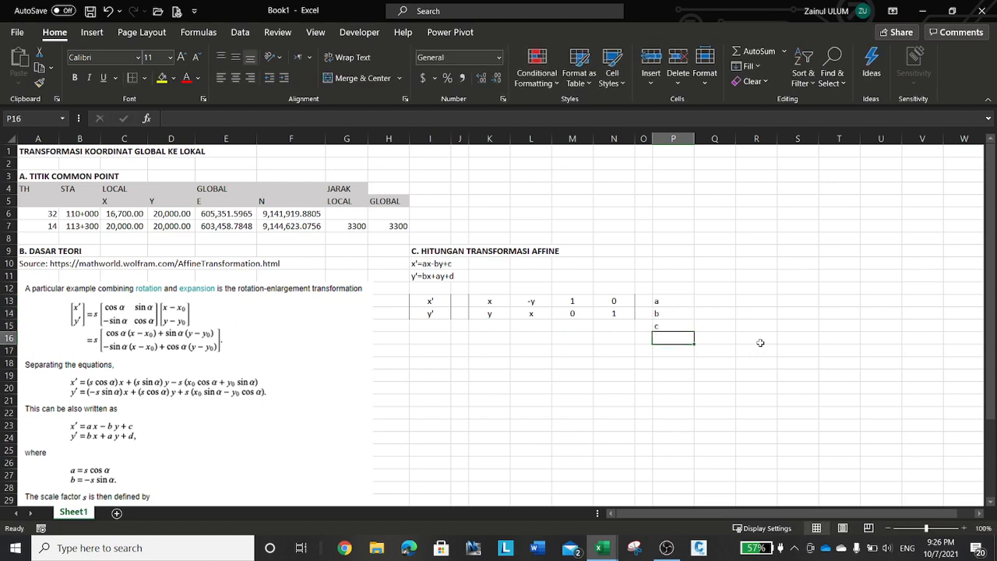
{"action": "type", "text": "d"}
{"action": "key", "text": "Return"}
- Centre the parameter vector P13:P16 and apply borders along its left and right edges only
{"action": "key", "text": "Up"}
{"action": "key", "text": "Up"}
{"action": "key", "text": "Up"}
{"action": "key", "text": "Up"}
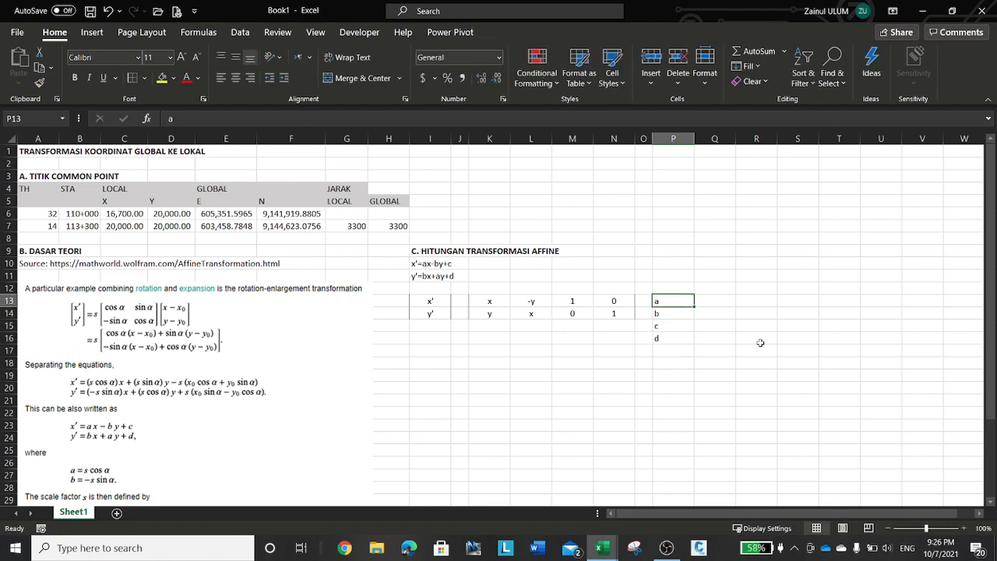
{"action": "key", "text": "shift+Down"}
{"action": "key", "text": "shift+Down"}
{"action": "key", "text": "shift+Down"}
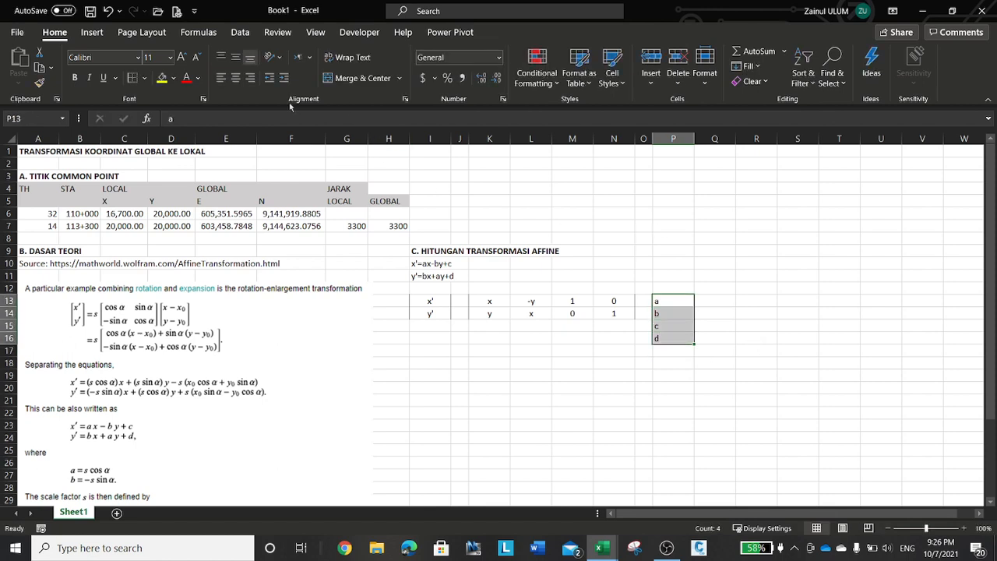
{"action": "left_click", "coordinate": [235, 77]}
{"action": "key", "text": "ctrl+1"}
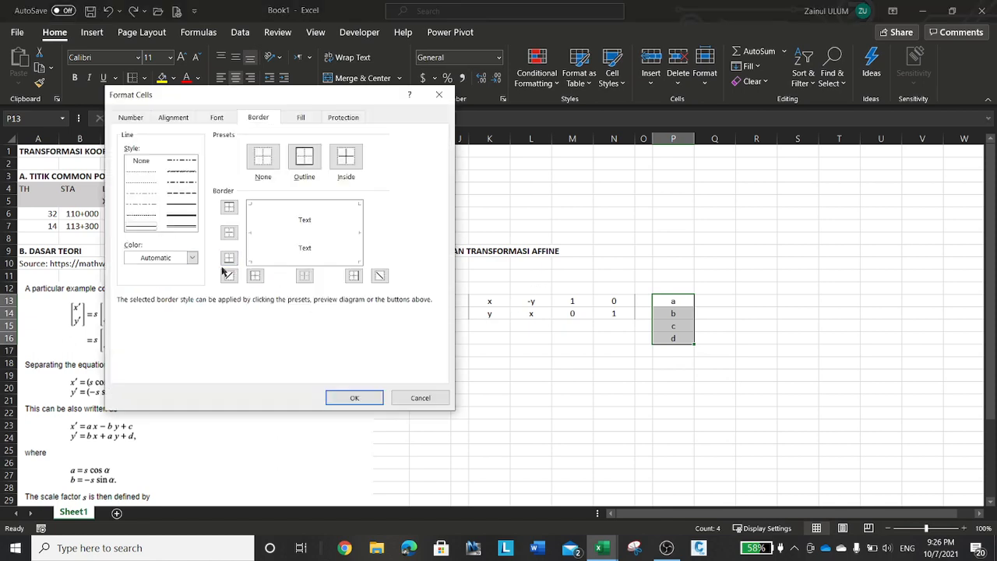
{"action": "left_click", "coordinate": [255, 275]}
{"action": "left_click", "coordinate": [353, 275]}
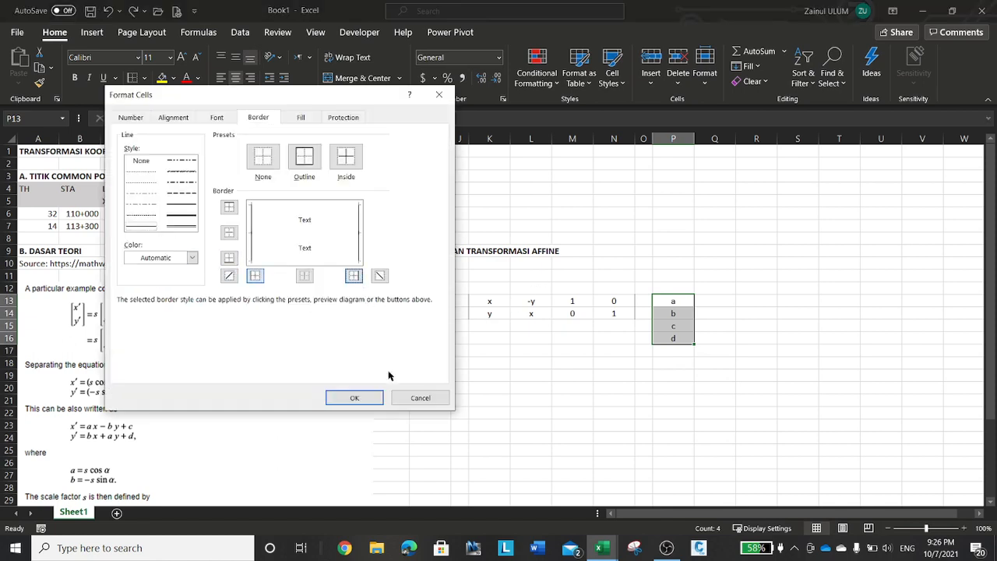
{"action": "left_click", "coordinate": [353, 398]}
{"action": "left_click", "coordinate": [752, 312]}
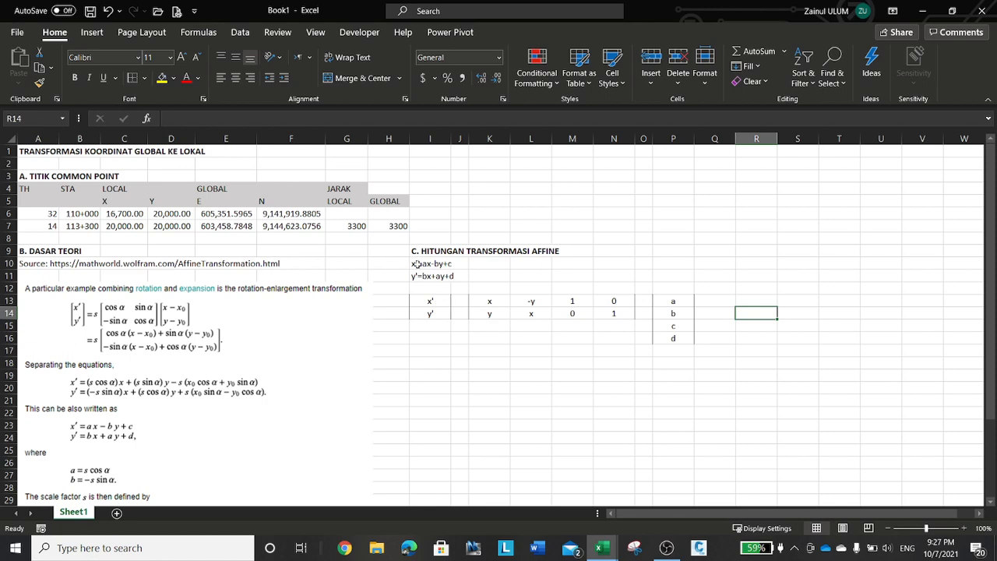
{"action": "left_click", "coordinate": [417, 265]}
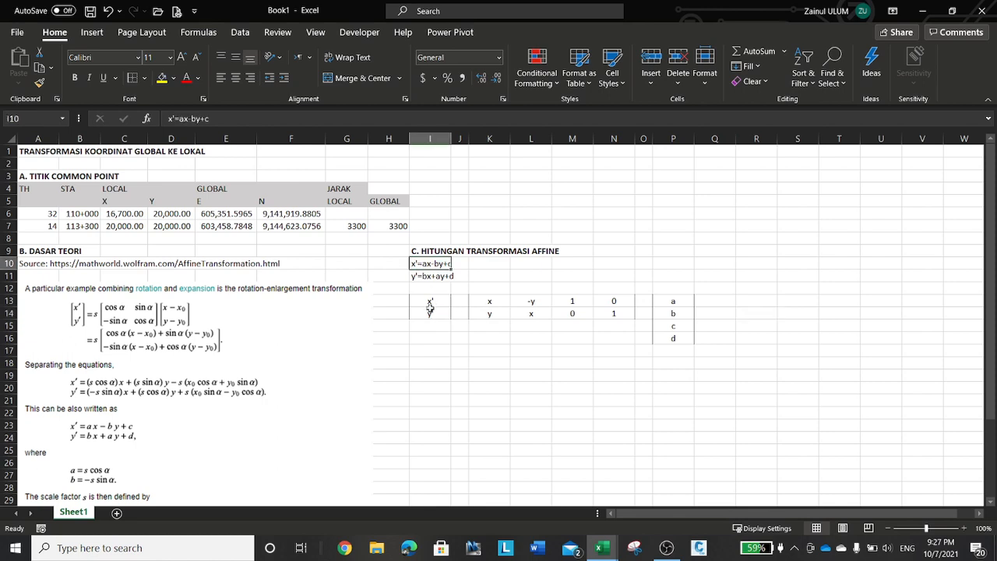
{"action": "left_click", "coordinate": [512, 348]}
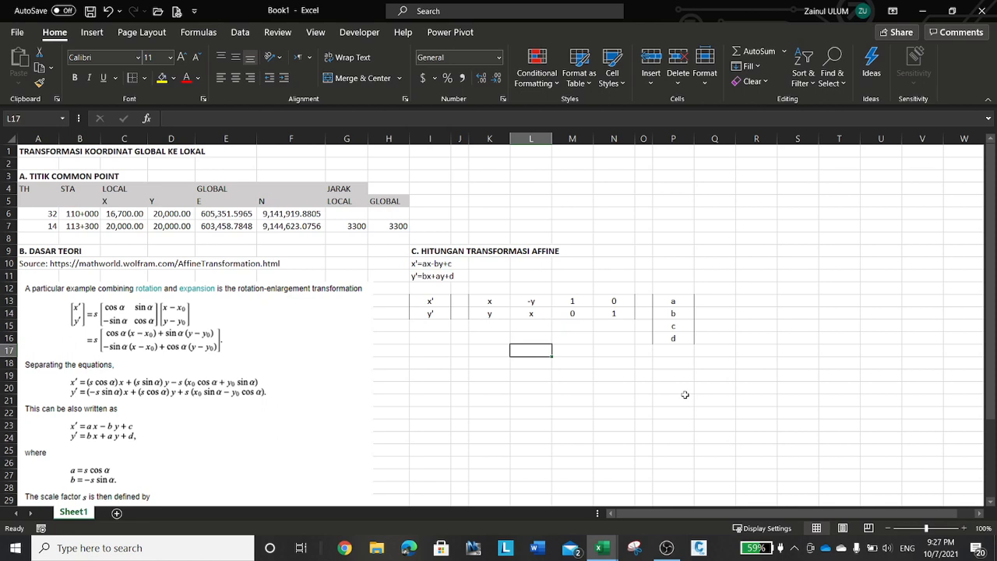
{"action": "key", "text": "Up"}
{"action": "key", "text": "Up"}
{"action": "key", "text": "Up"}
{"action": "key", "text": "Up"}
{"action": "key", "text": "Up"}
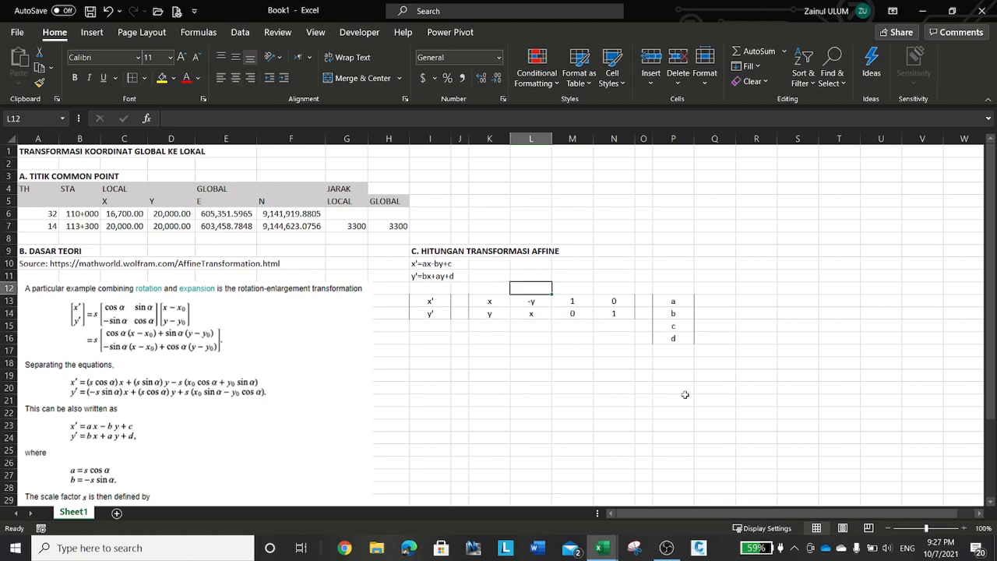
{"action": "key", "text": "Down"}
{"action": "key", "text": "Down"}
{"action": "key", "text": "Down"}
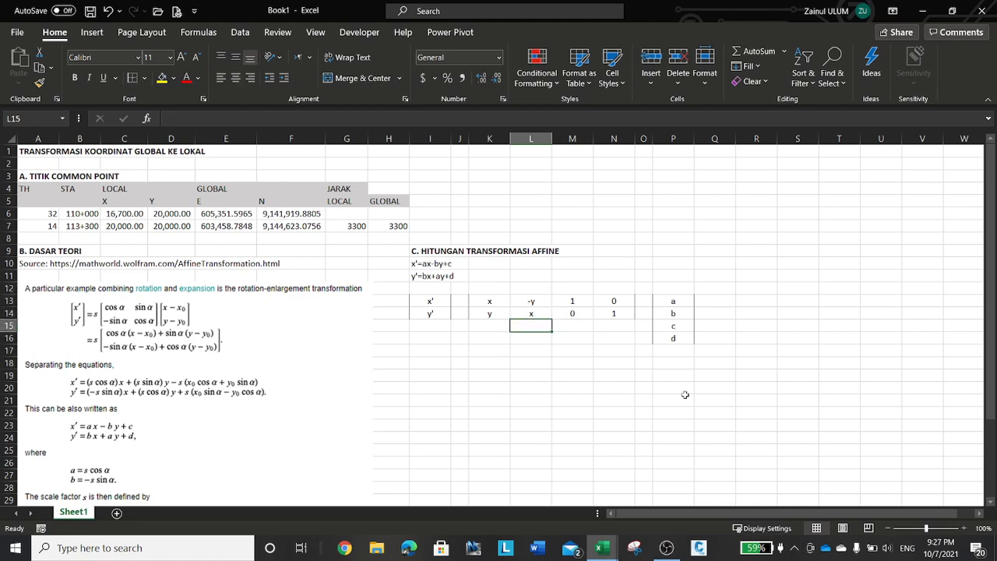
{"action": "key", "text": "Down"}
{"action": "key", "text": "Down"}
- Move the block I13:P17 holding all three matrices down two rows so that it starts in row 15
{"action": "key", "text": "Up"}
{"action": "key", "text": "Up"}
{"action": "key", "text": "Up"}
{"action": "key", "text": "Up"}
{"action": "key", "text": "Up"}
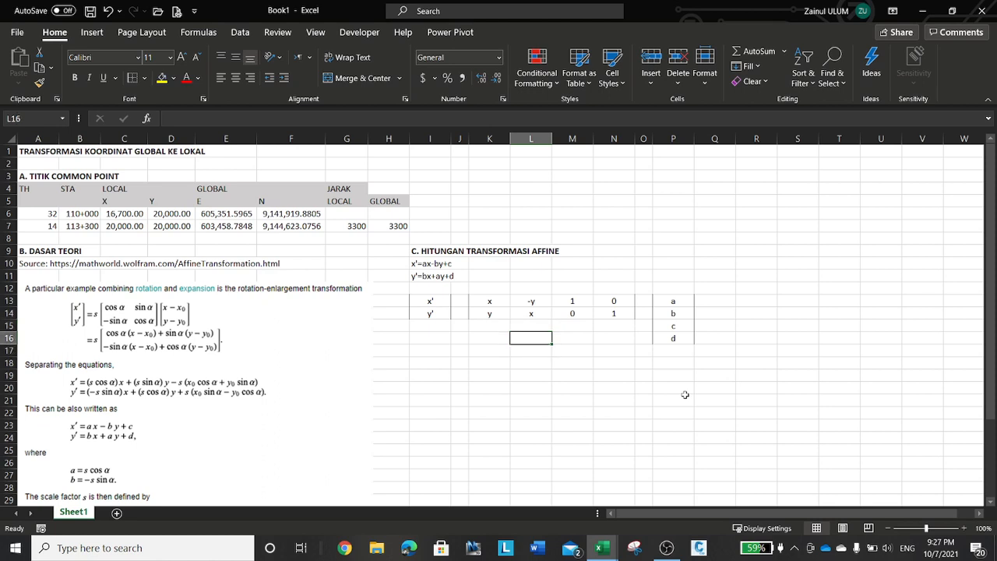
{"action": "key", "text": "Left"}
{"action": "key", "text": "Left"}
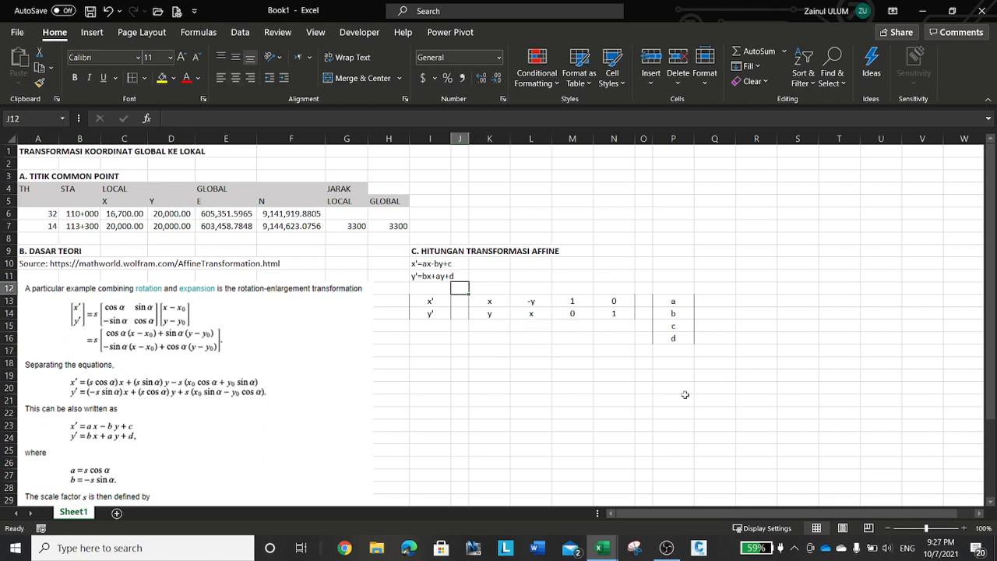
{"action": "key", "text": "Left"}
{"action": "key", "text": "Down"}
{"action": "key", "text": "shift+Down"}
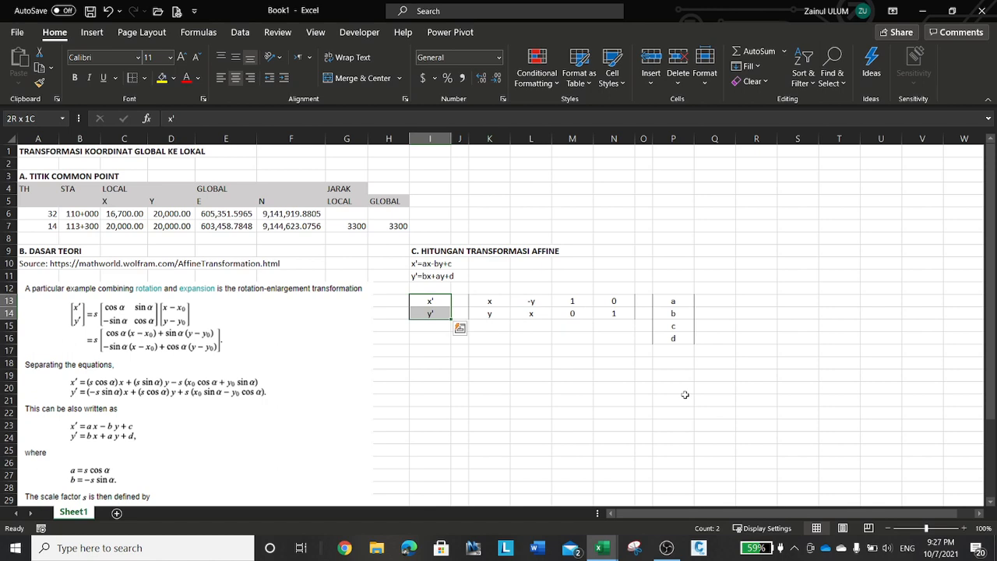
{"action": "key", "text": "shift+Up"}
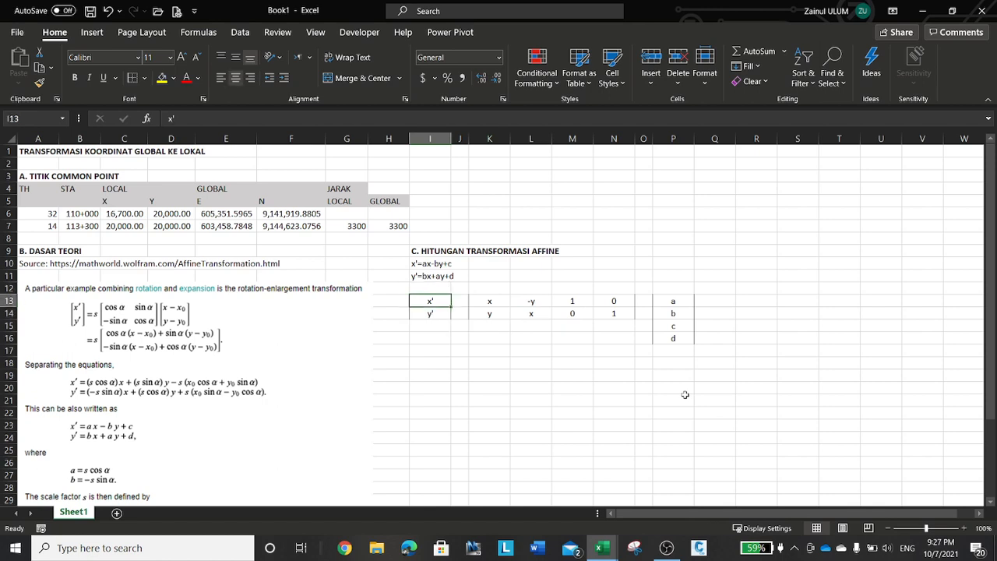
{"action": "key", "text": "shift+Down"}
{"action": "key", "text": "shift+Down"}
{"action": "key", "text": "shift+Down"}
{"action": "key", "text": "shift+Down"}
{"action": "key", "text": "shift+Right"}
{"action": "key", "text": "shift+Right"}
{"action": "key", "text": "shift+Right"}
{"action": "key", "text": "shift+Right"}
{"action": "key", "text": "shift+Right"}
{"action": "key", "text": "shift+Right"}
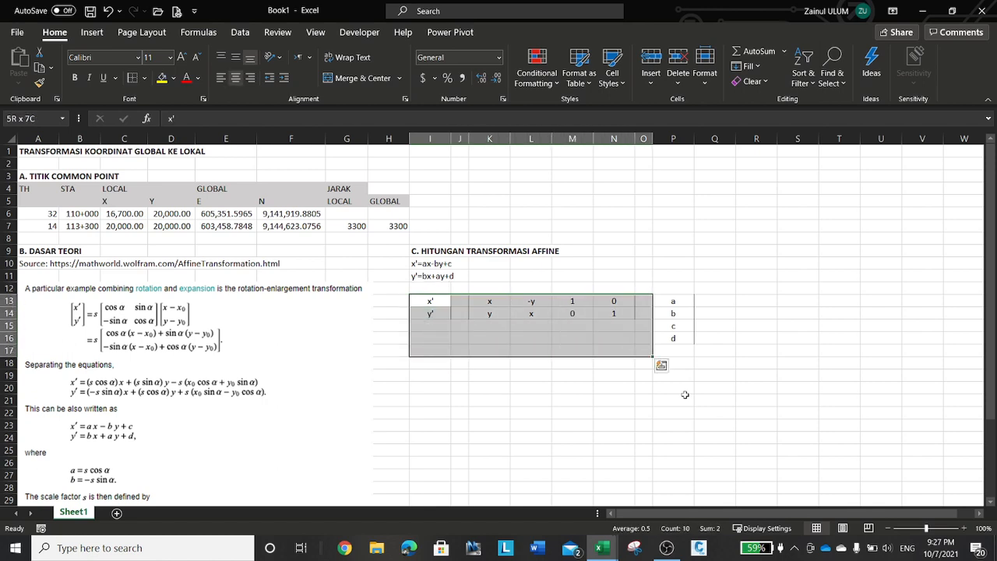
{"action": "key", "text": "shift+Right"}
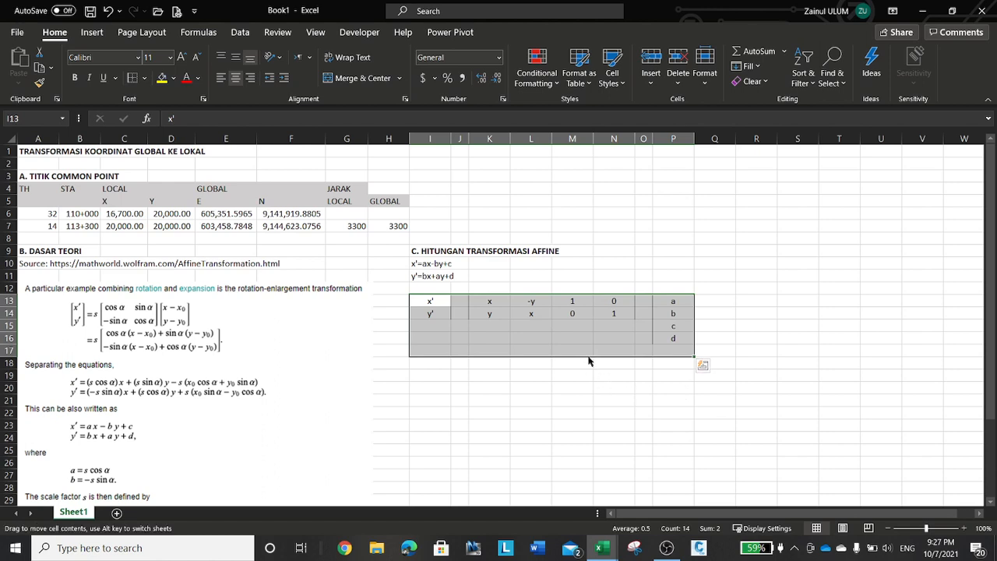
{"action": "left_click_drag", "start_coordinate": [589, 360], "coordinate": [588, 386]}
- Enter the label [L] in I13 above the x', y' vector
{"action": "left_click", "coordinate": [440, 299]}
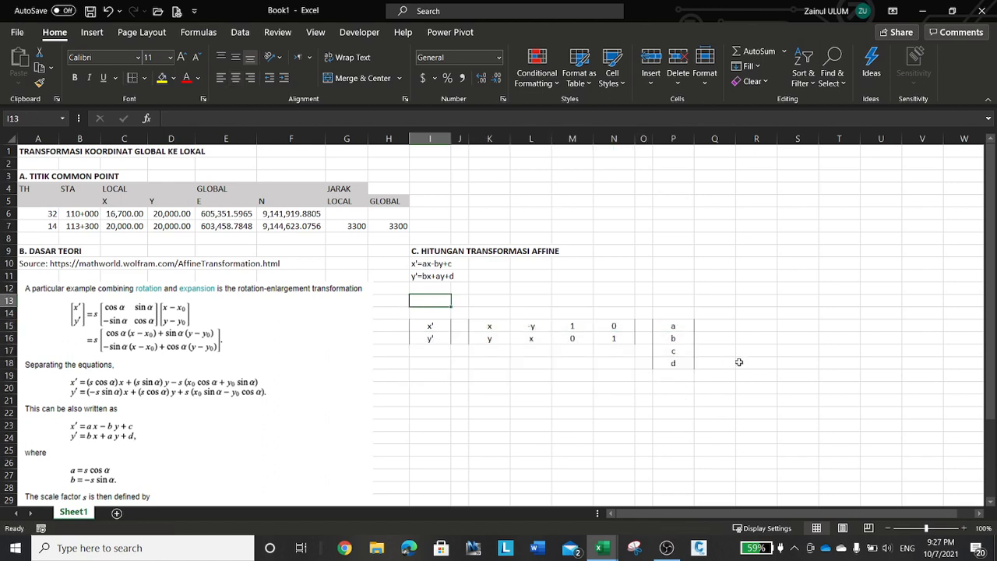
{"action": "type", "text": "[x"}
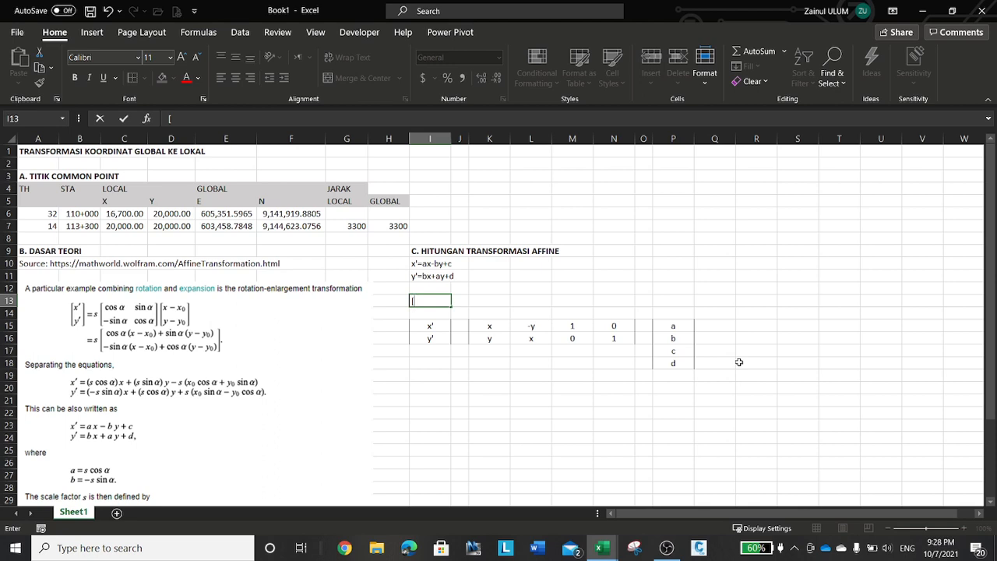
{"action": "type", "text": "L]"}
{"action": "key", "text": "Tab"}
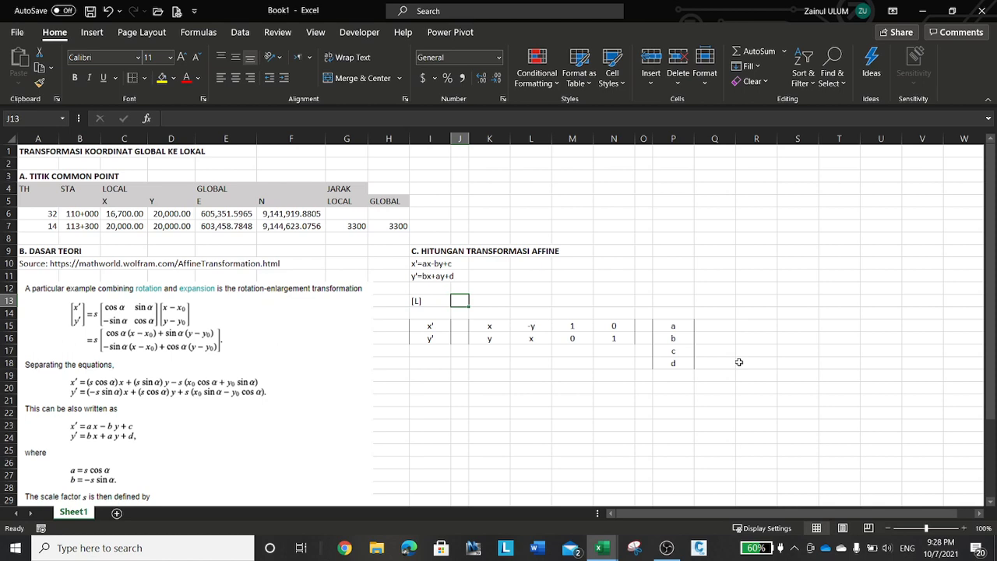
- Merge and centre K13:N13 above the coefficient matrix and enter the label [A] there
{"action": "key", "text": "Right"}
{"action": "key", "text": "shift+Right"}
{"action": "key", "text": "shift+Right"}
{"action": "key", "text": "shift+Right"}
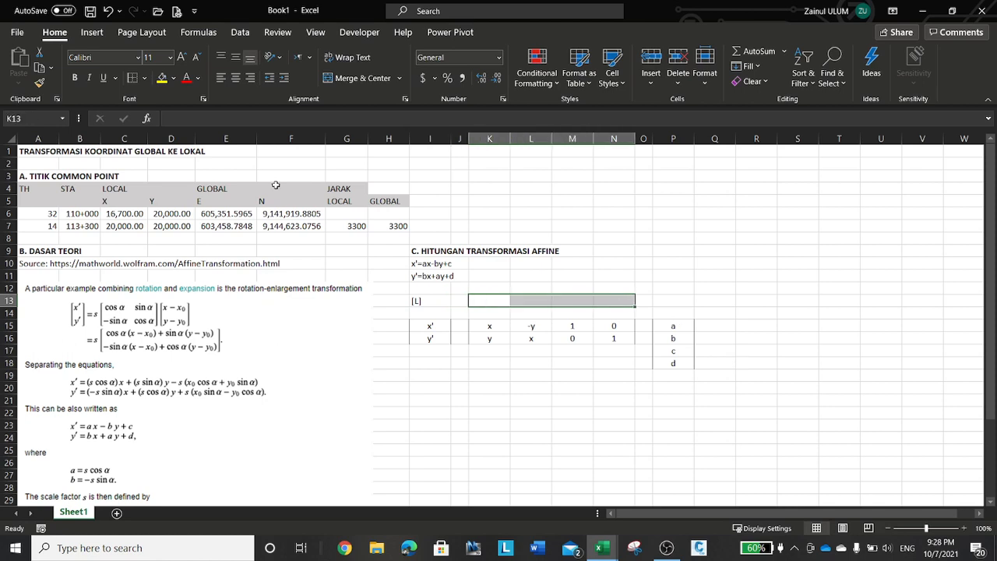
{"action": "left_click", "coordinate": [358, 78]}
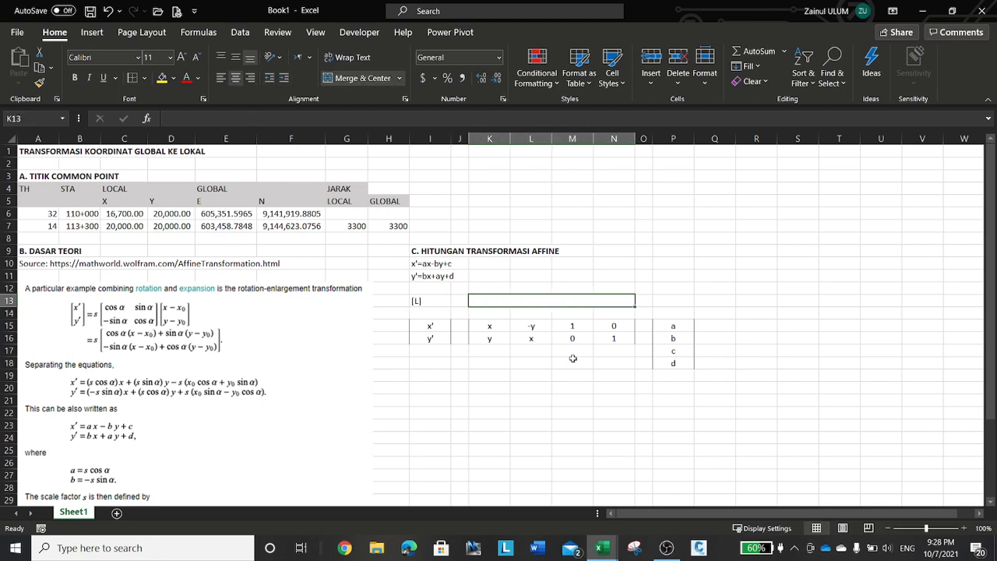
{"action": "type", "text": "["}
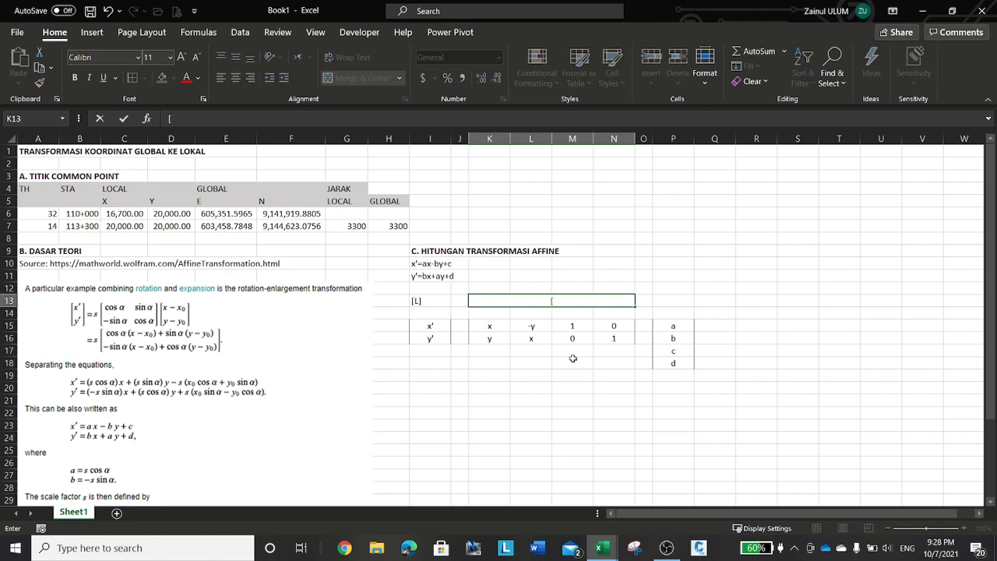
{"action": "type", "text": "A]"}
- Enter the label [X] in P13 above the parameter vector and centre it
{"action": "key", "text": "Right"}
{"action": "key", "text": "Right"}
{"action": "type", "text": "["}
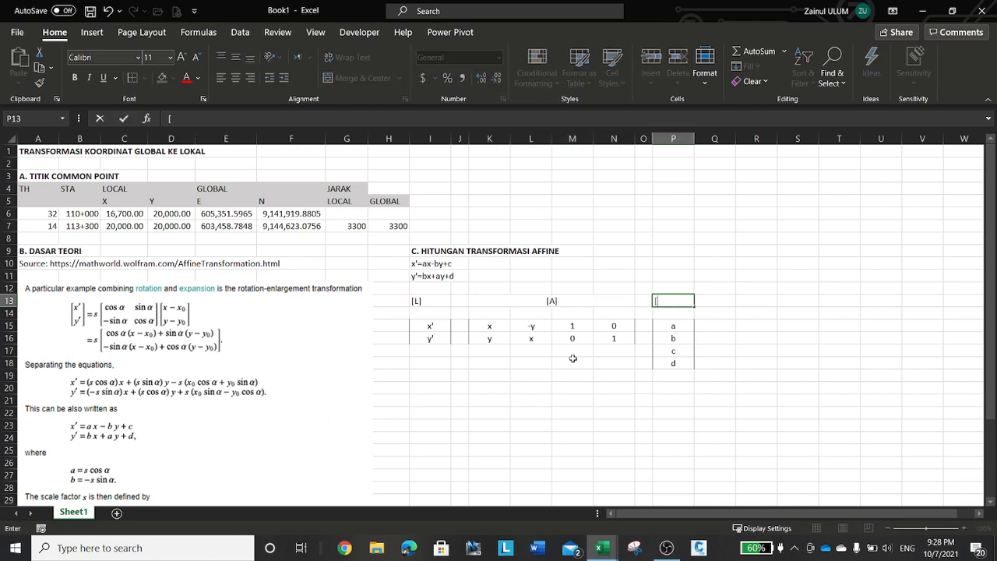
{"action": "type", "text": "X]"}
{"action": "key", "text": "ctrl+Return"}
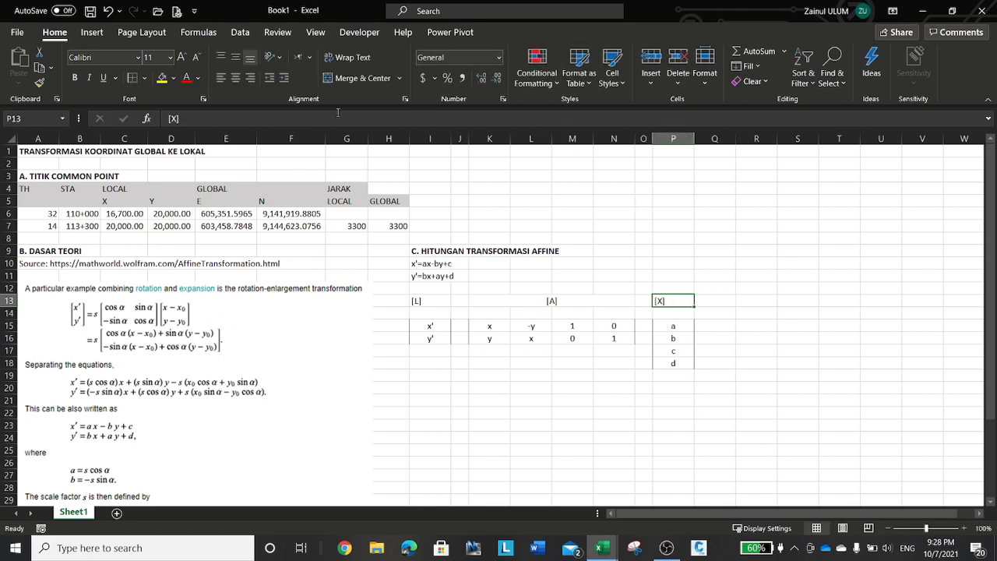
{"action": "left_click", "coordinate": [235, 77]}
{"action": "scroll", "coordinate": [497, 338], "scroll_direction": "down", "scroll_amount": 1}
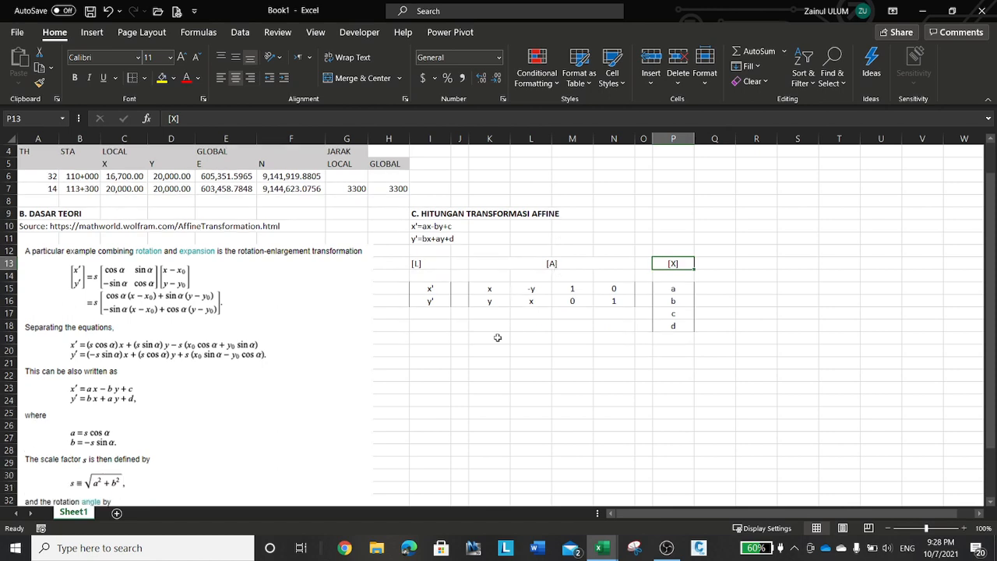
- Centre the [L] label in I13
{"action": "left_click", "coordinate": [497, 337]}
{"action": "key", "text": "Left"}
{"action": "key", "text": "Up"}
{"action": "key", "text": "Up"}
{"action": "key", "text": "Up"}
{"action": "key", "text": "Up"}
{"action": "key", "text": "Up"}
{"action": "key", "text": "Up"}
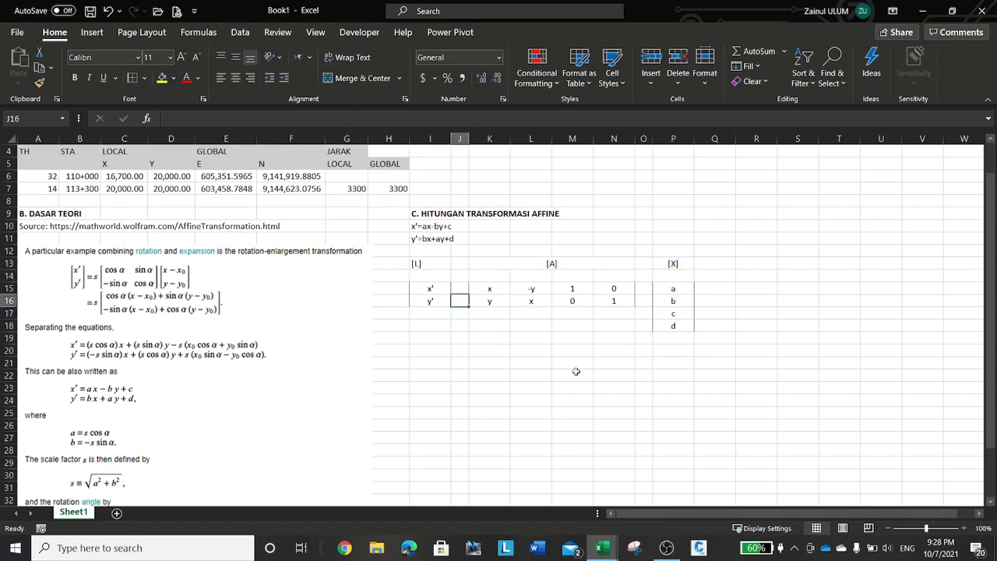
{"action": "key", "text": "Left"}
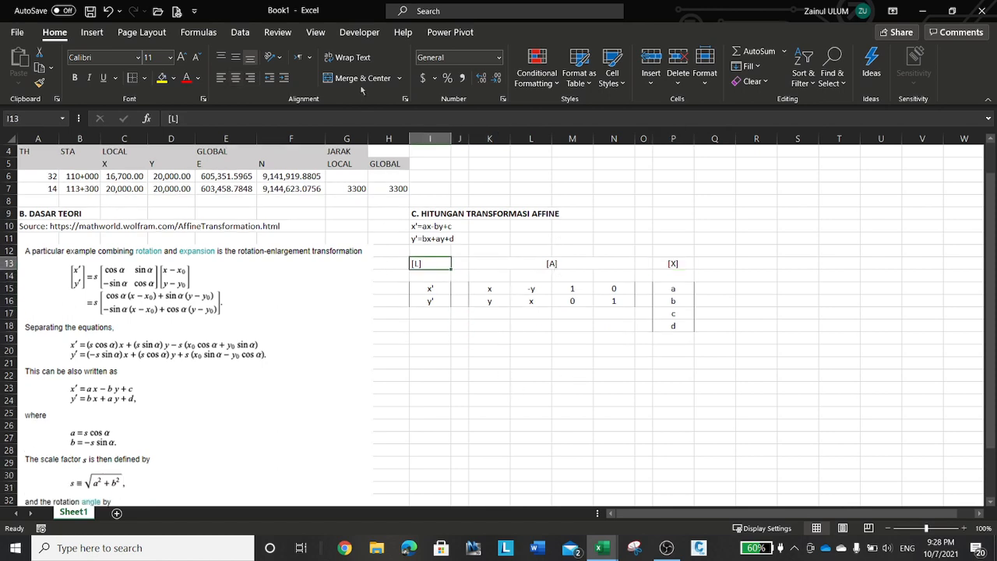
{"action": "left_click", "coordinate": [504, 387]}
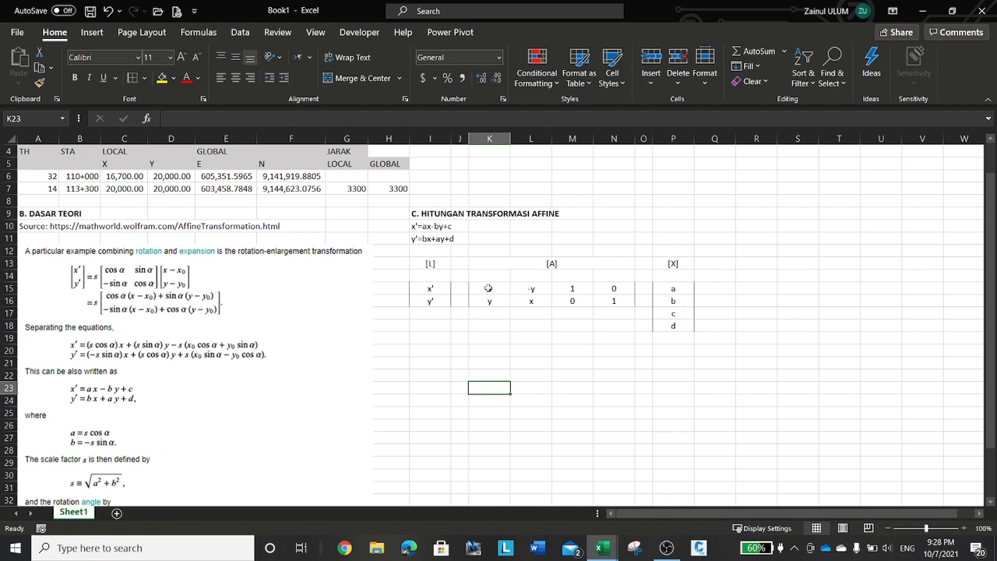
- Compare the first common point's local X, Y and global E, N coordinates with the entries of matrices [L] and [A]
{"action": "scroll", "coordinate": [490, 288], "scroll_direction": "up", "scroll_amount": 1}
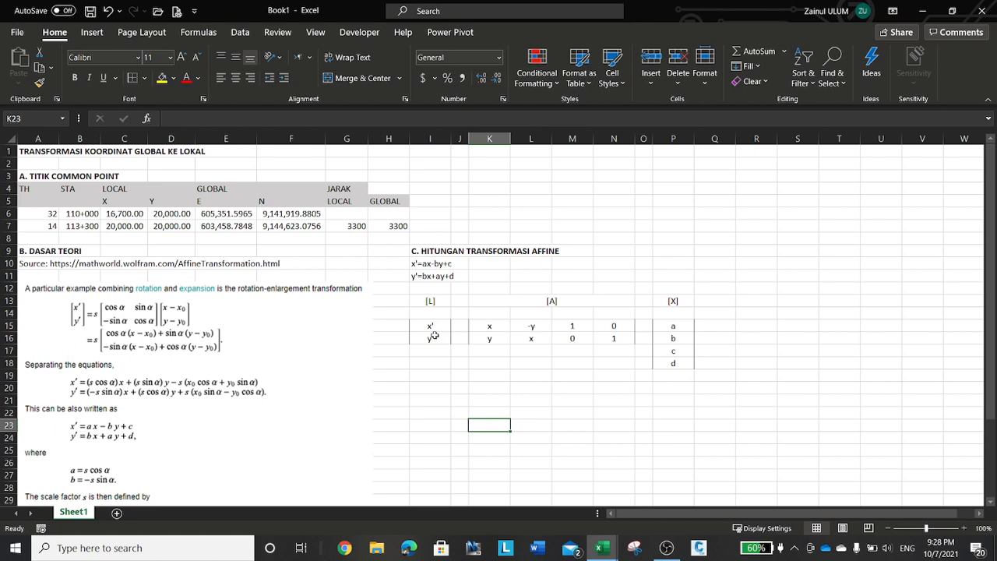
{"action": "left_click", "coordinate": [124, 213]}
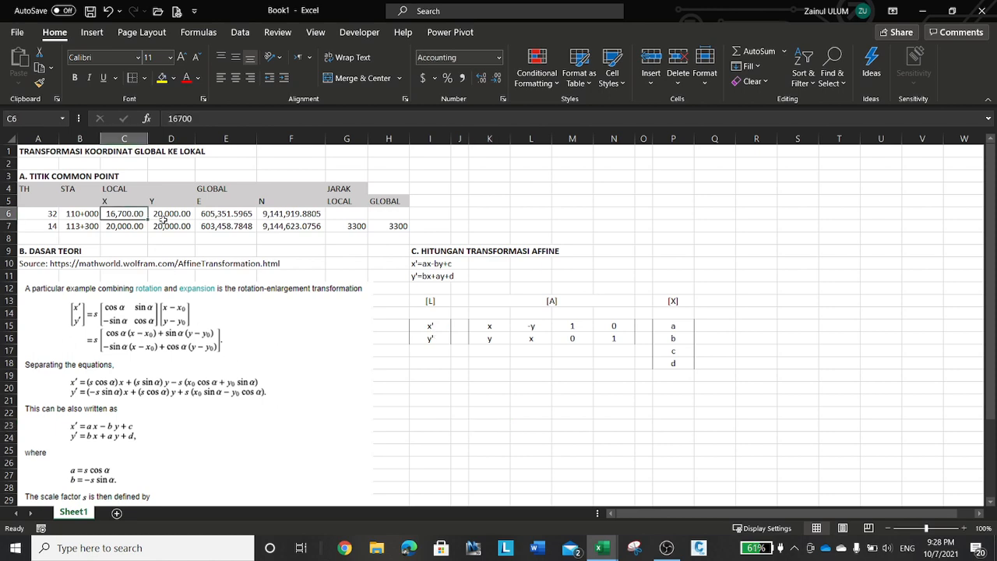
{"action": "left_click", "coordinate": [176, 213]}
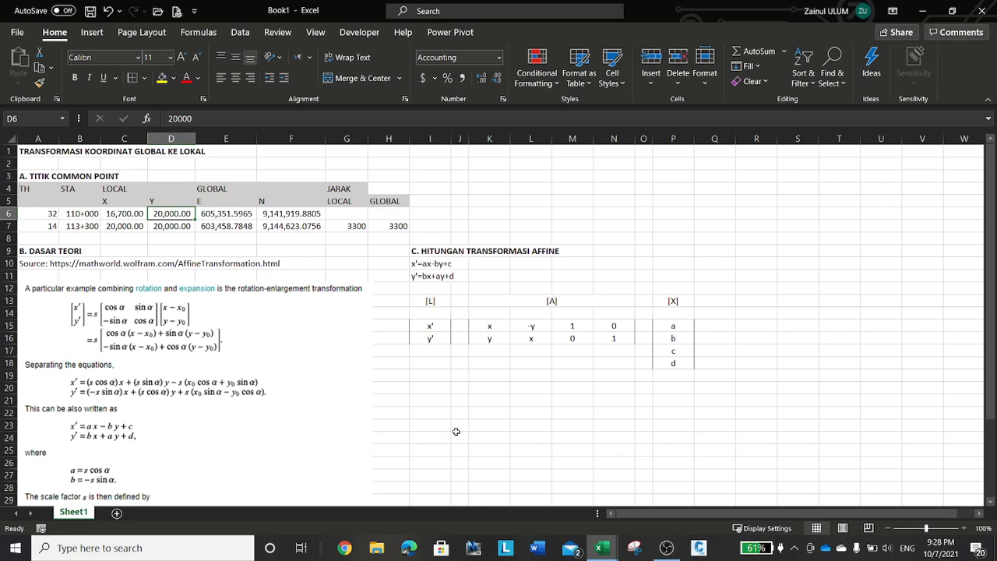
{"action": "left_click", "coordinate": [487, 328]}
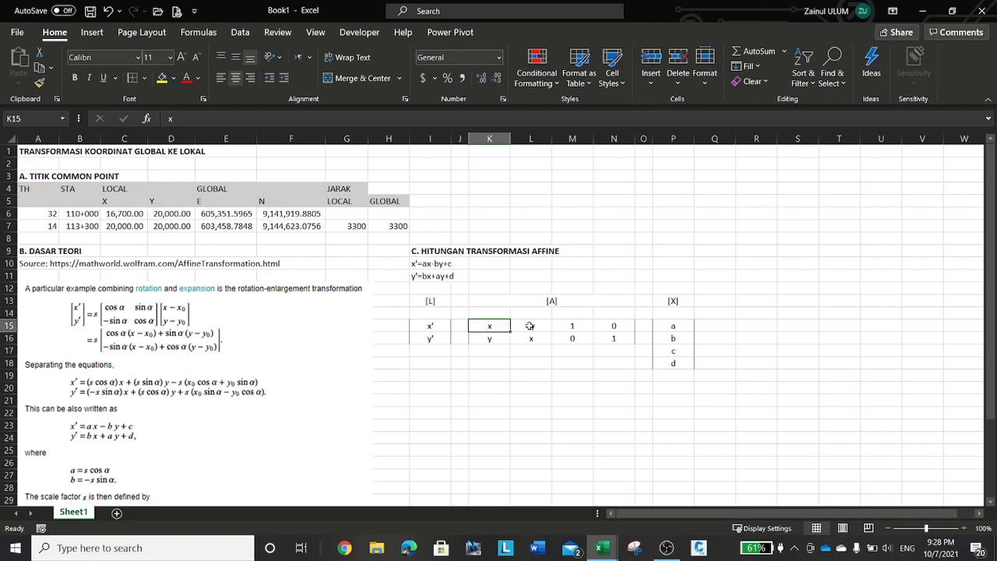
{"action": "left_click", "coordinate": [529, 327]}
{"action": "left_click", "coordinate": [213, 216]}
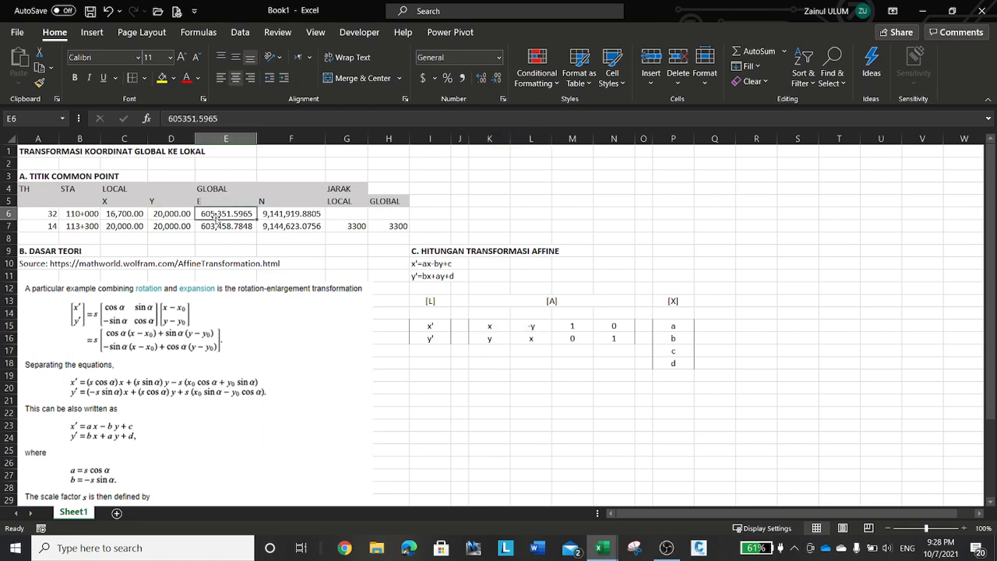
{"action": "left_click", "coordinate": [281, 209]}
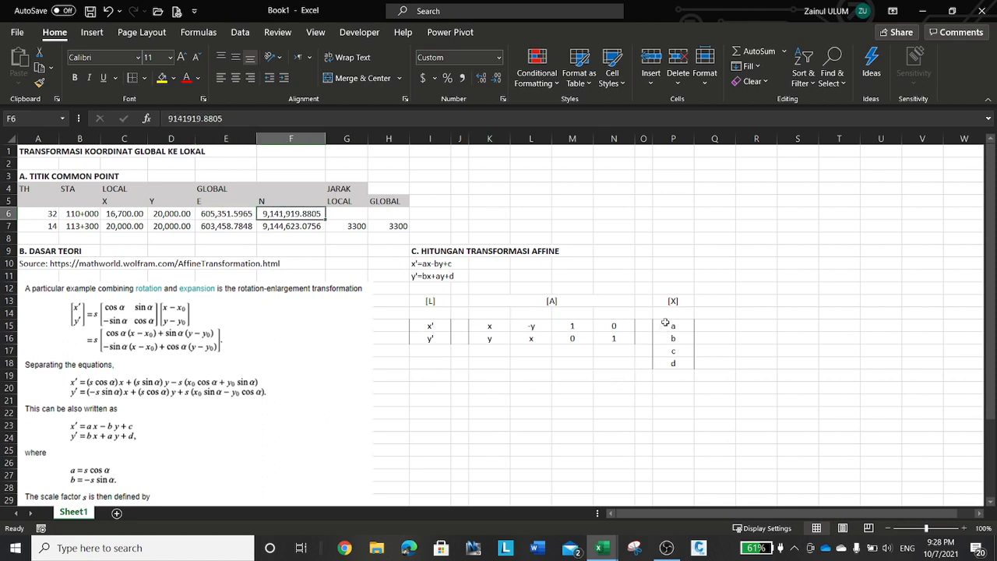
- Fill the parameter vector cells P15:P18 with a light gold colour
{"action": "left_click_drag", "start_coordinate": [668, 324], "coordinate": [677, 359]}
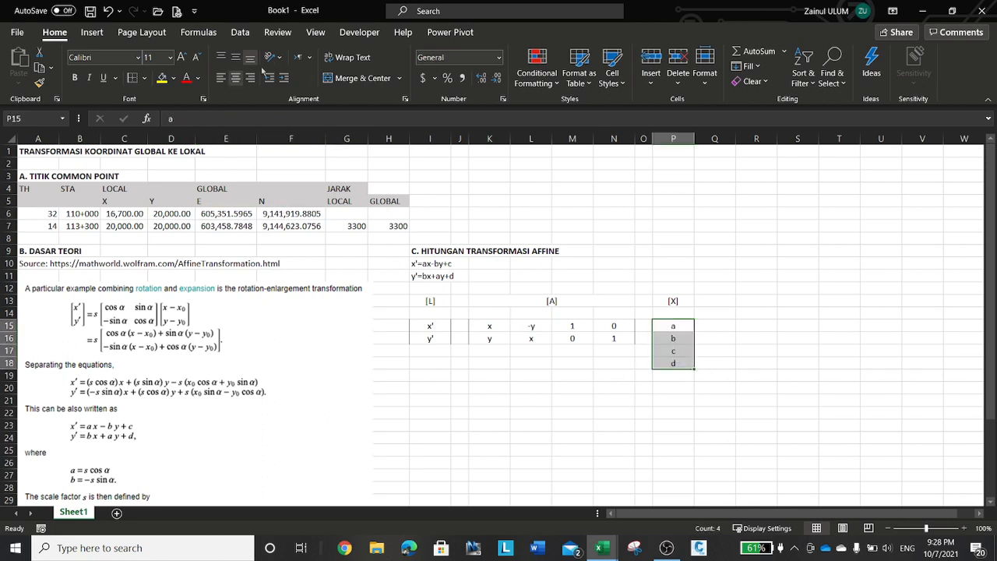
{"action": "left_click", "coordinate": [173, 78]}
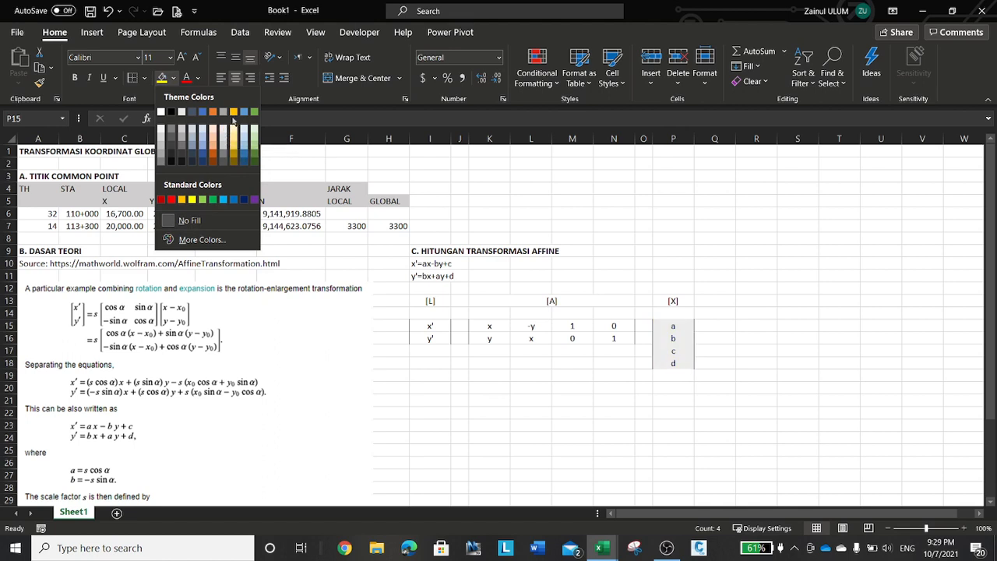
{"action": "left_click", "coordinate": [232, 137]}
{"action": "left_click", "coordinate": [597, 384]}
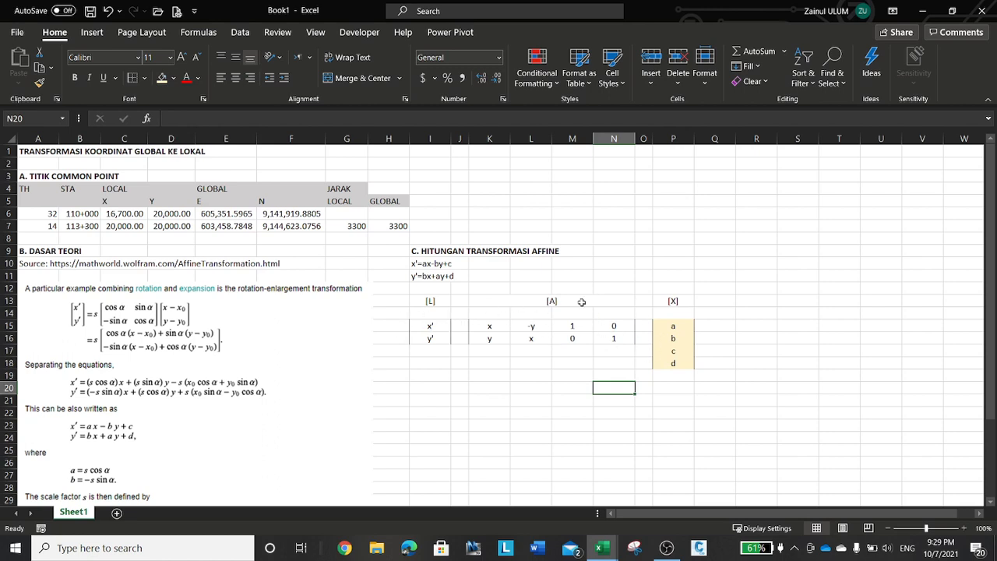
- Enter the text X=AT in I20 below the matrices as the start of the solution formula
{"action": "key", "text": "Left"}
{"action": "key", "text": "Left"}
{"action": "key", "text": "Left"}
{"action": "key", "text": "Left"}
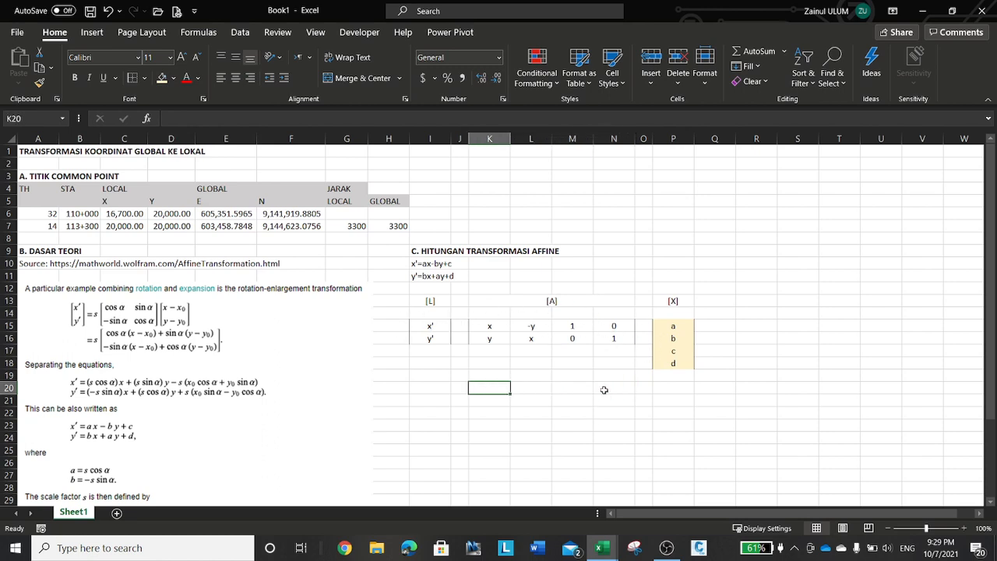
{"action": "key", "text": "Left"}
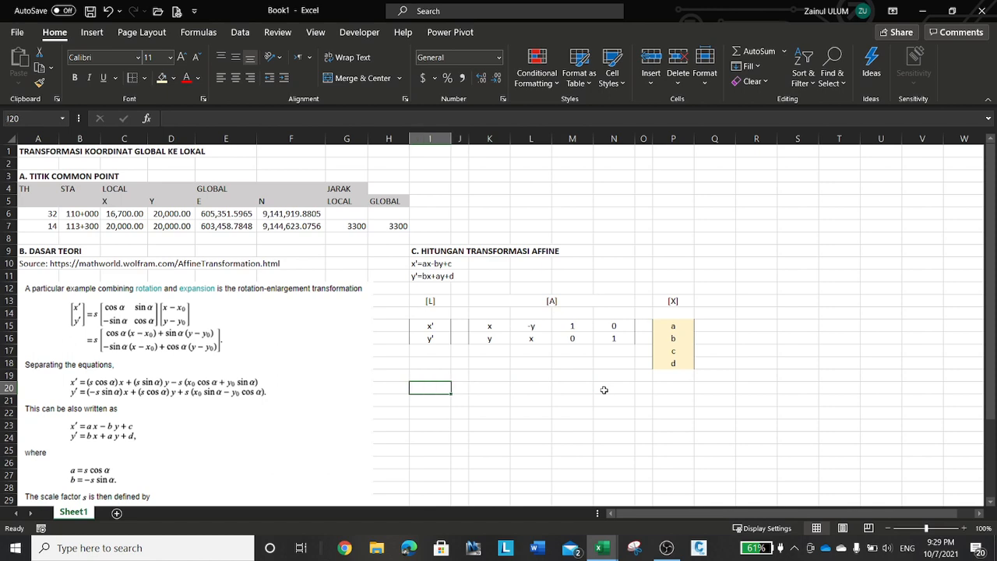
{"action": "type", "text": "["}
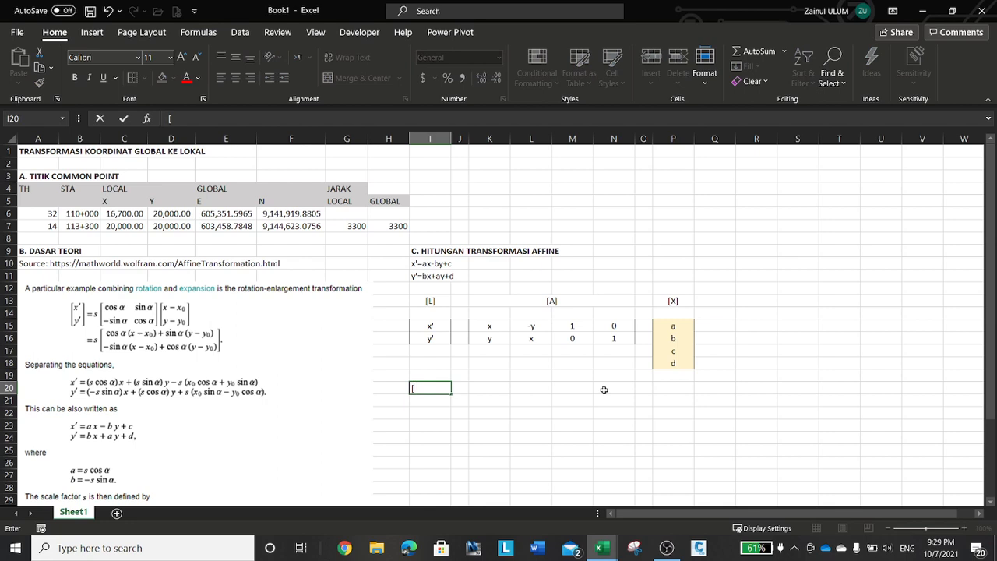
{"action": "key", "text": "BackSpace"}
{"action": "type", "text": "X="}
{"action": "type", "text": "AT"}
{"action": "key", "text": "ctrl+Return"}
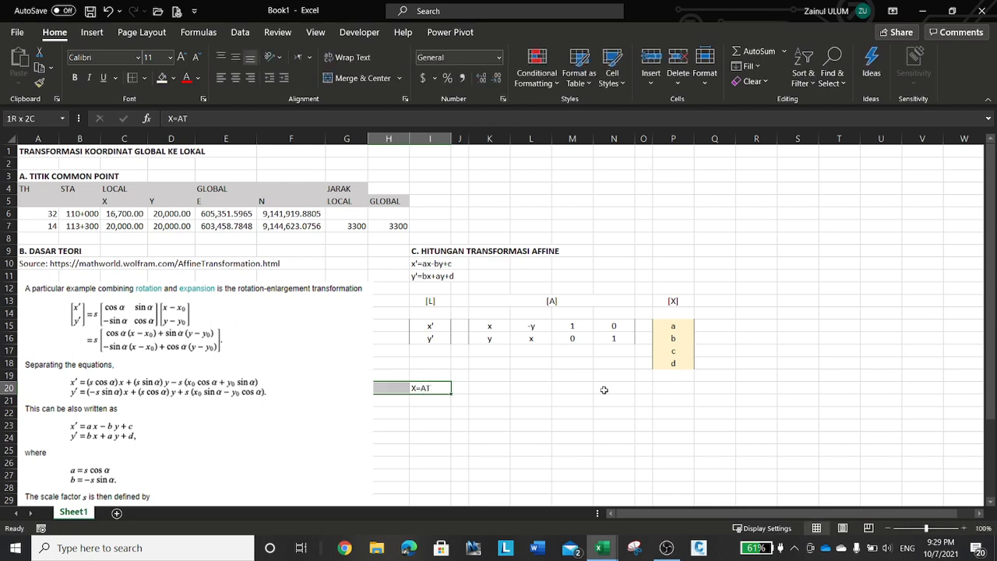
{"action": "left_click", "coordinate": [600, 411]}
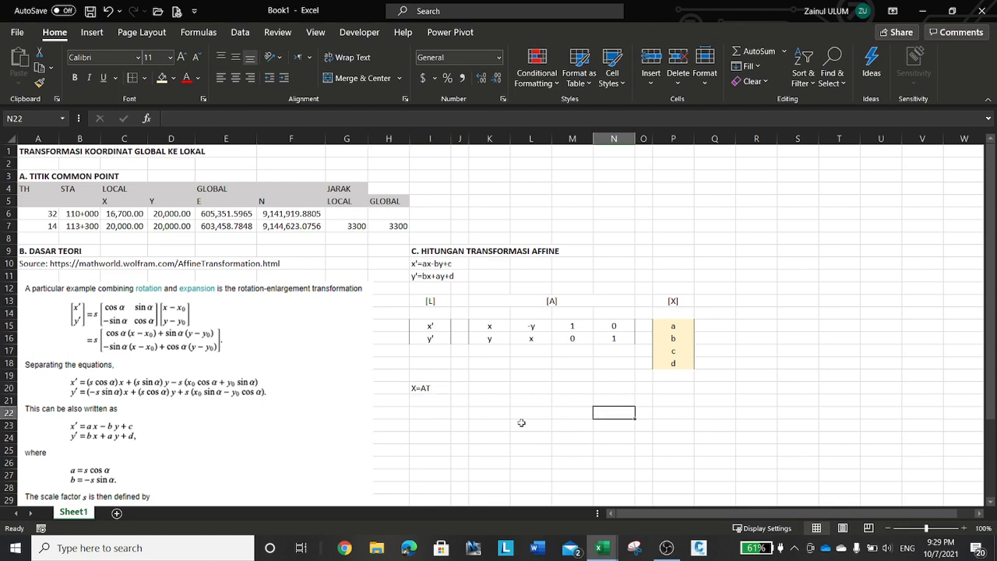
- Format the T of X=AT in I20 as superscript to mark the transpose of A
{"action": "left_click", "coordinate": [435, 391]}
{"action": "left_click", "coordinate": [204, 117]}
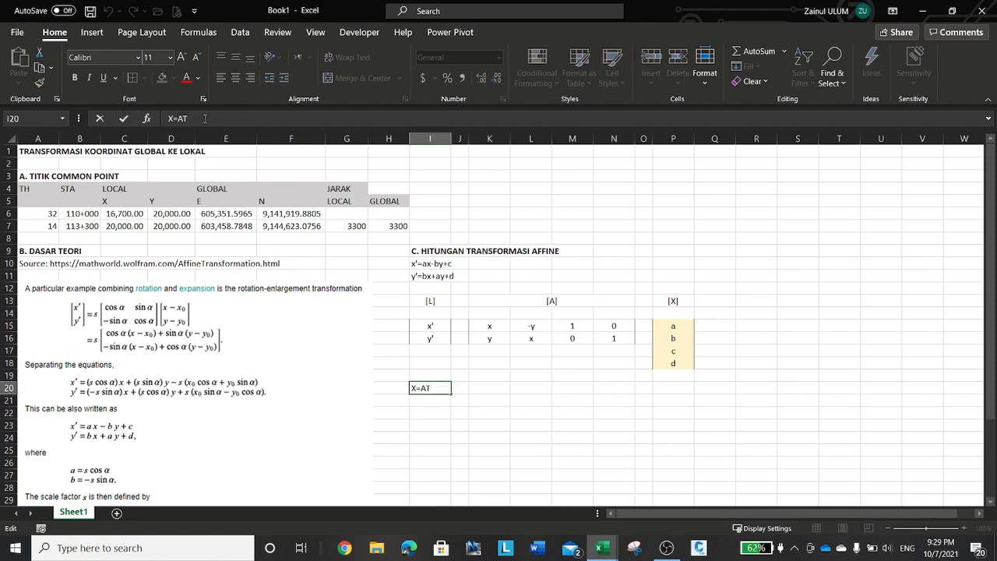
{"action": "key", "text": "Left"}
{"action": "key", "text": "ctrl+1"}
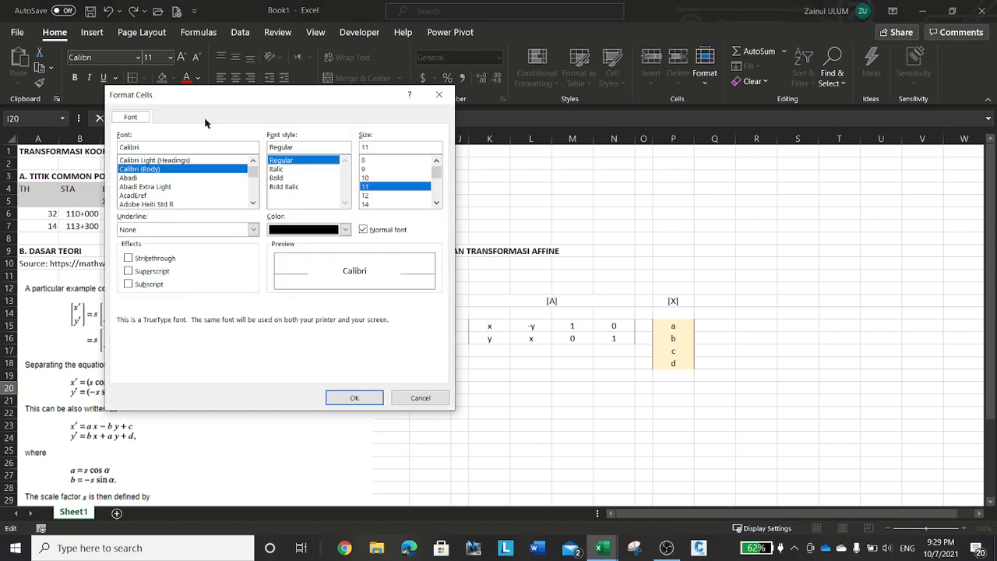
{"action": "left_click", "coordinate": [155, 271]}
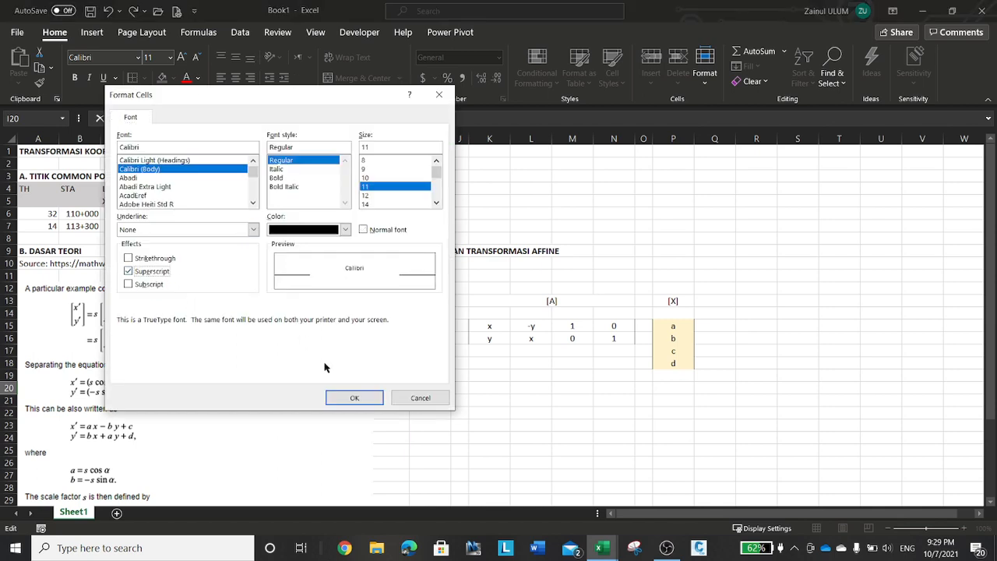
{"action": "left_click", "coordinate": [355, 397]}
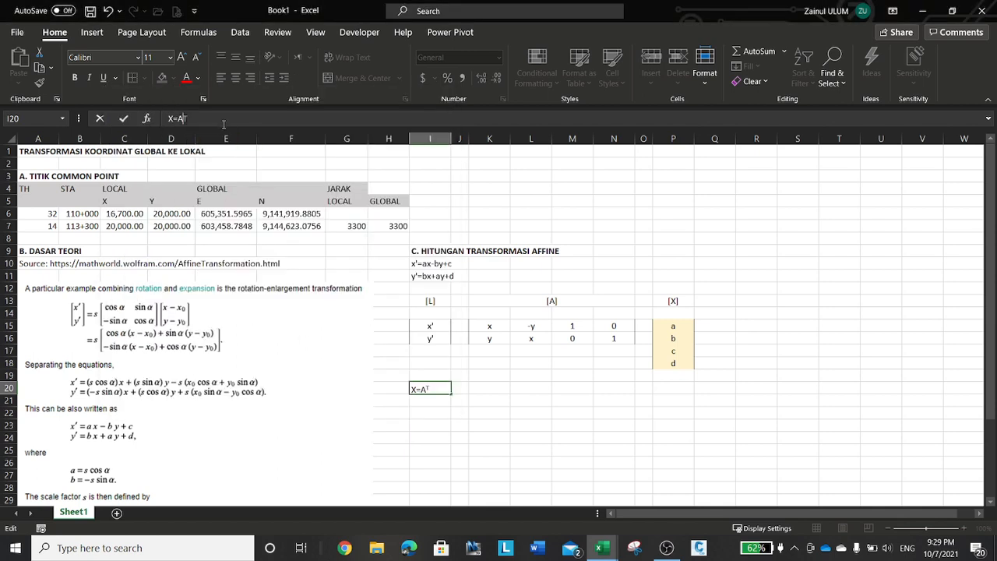
- Append an A in normal, non-superscript text after the transposed A in I20
{"action": "left_click", "coordinate": [224, 119]}
{"action": "type", "text": "A"}
{"action": "key", "text": "ctrl+1"}
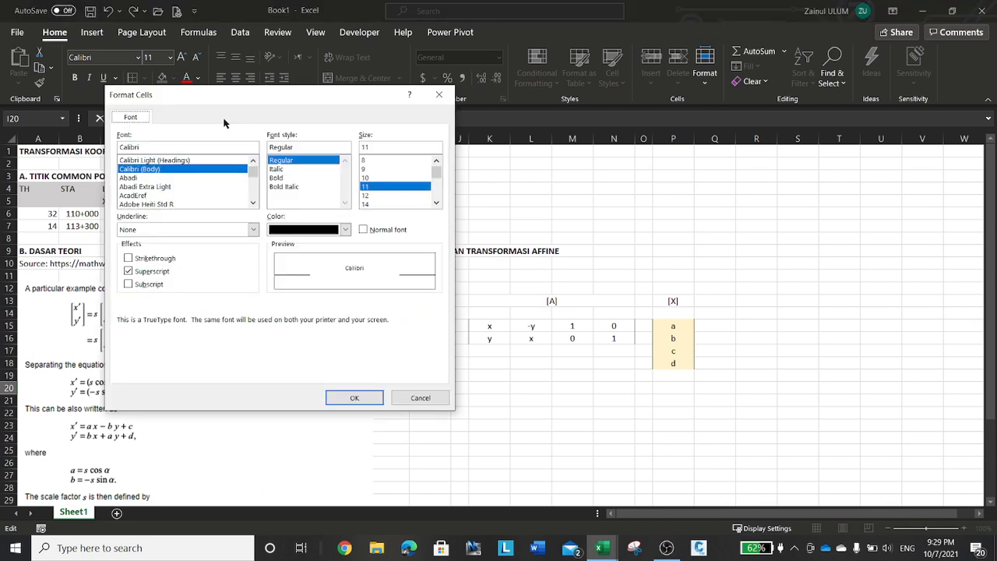
{"action": "left_click", "coordinate": [151, 272]}
{"action": "left_click", "coordinate": [348, 399]}
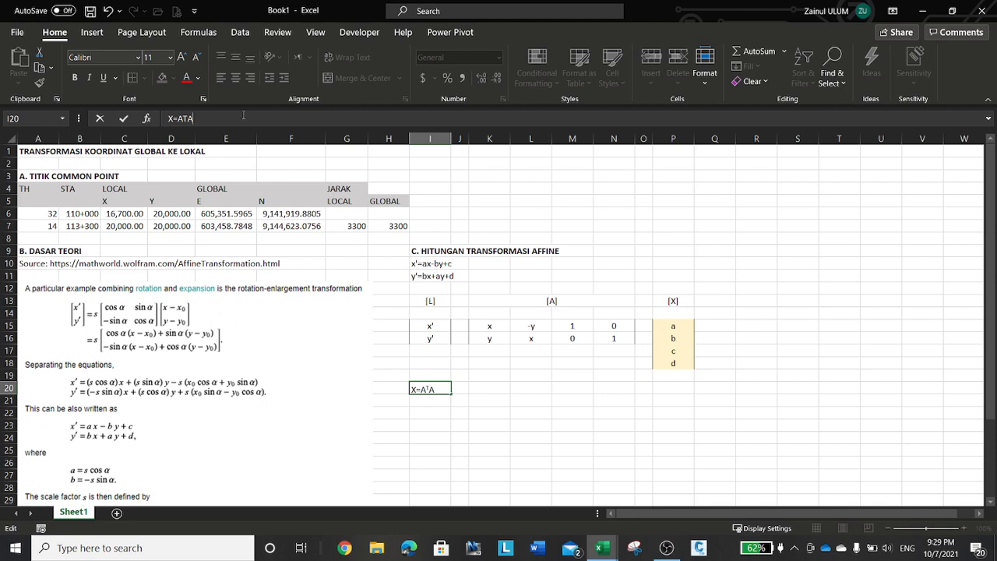
- Enclose the product of A transposed and A in parentheses in I20 and append a superscript -1
{"action": "type", "text": ")"}
{"action": "left_click", "coordinate": [179, 118]}
{"action": "type", "text": "("}
{"action": "left_click", "coordinate": [227, 120]}
{"action": "type", "text": "-1"}
{"action": "key", "text": "ctrl+1"}
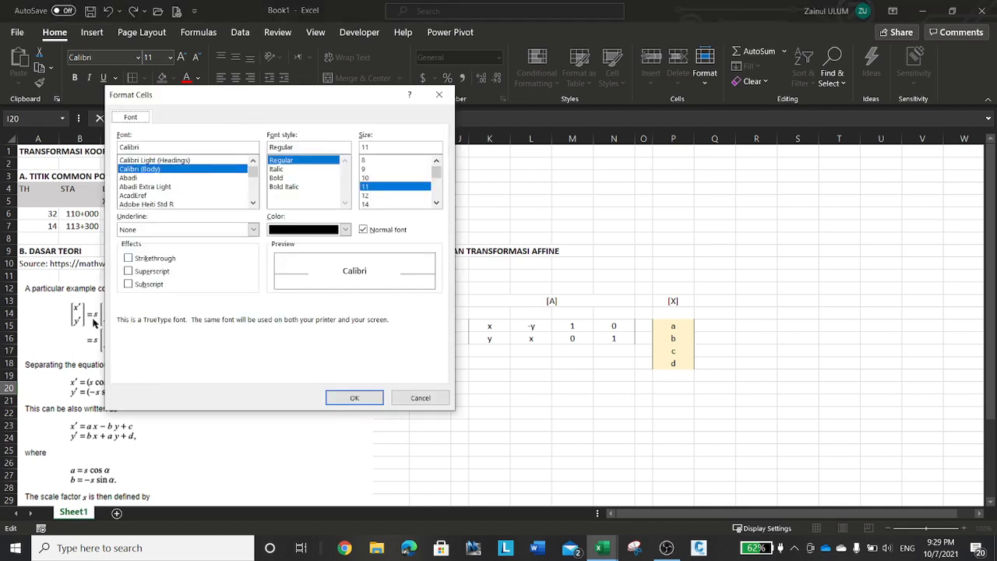
{"action": "left_click", "coordinate": [128, 271]}
{"action": "left_click", "coordinate": [355, 398]}
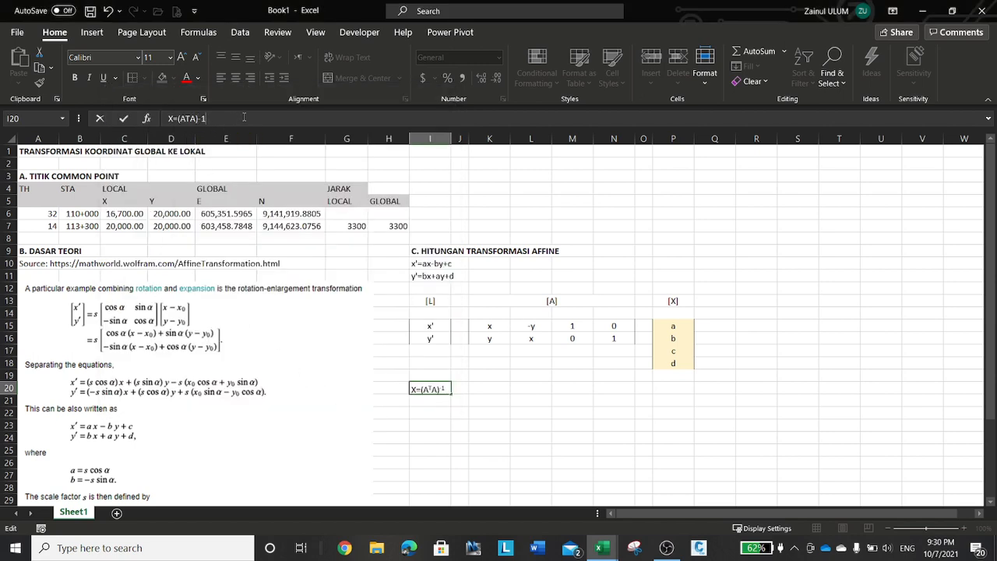
- Complete the formula text in I20 with ATL, making its T superscript
{"action": "type", "text": "ATL"}
{"action": "key", "text": "shift+Left"}
{"action": "key", "text": "shift+Left"}
{"action": "key", "text": "shift+Left"}
{"action": "key", "text": "ctrl+1"}
{"action": "left_click", "coordinate": [163, 271]}
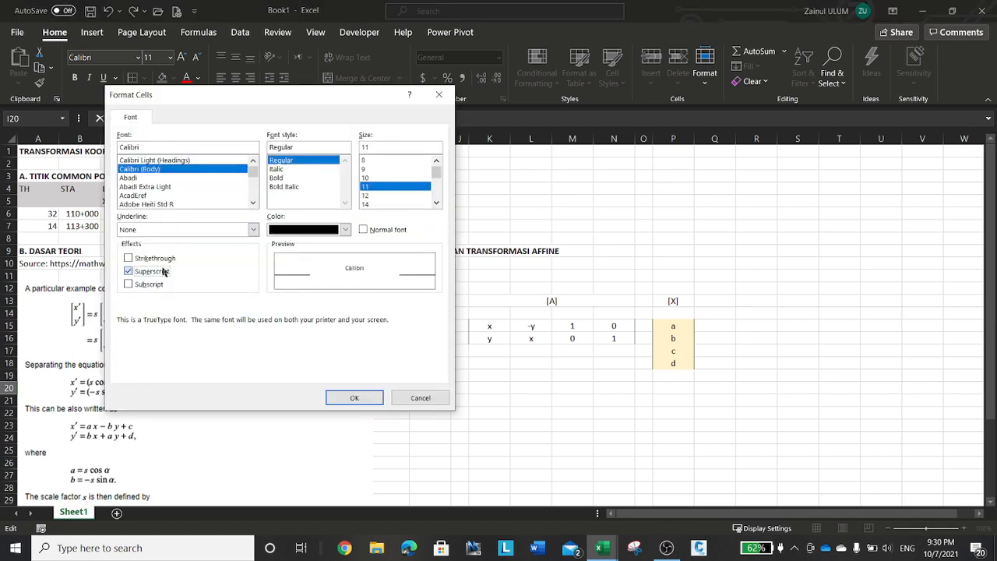
{"action": "left_click", "coordinate": [355, 398]}
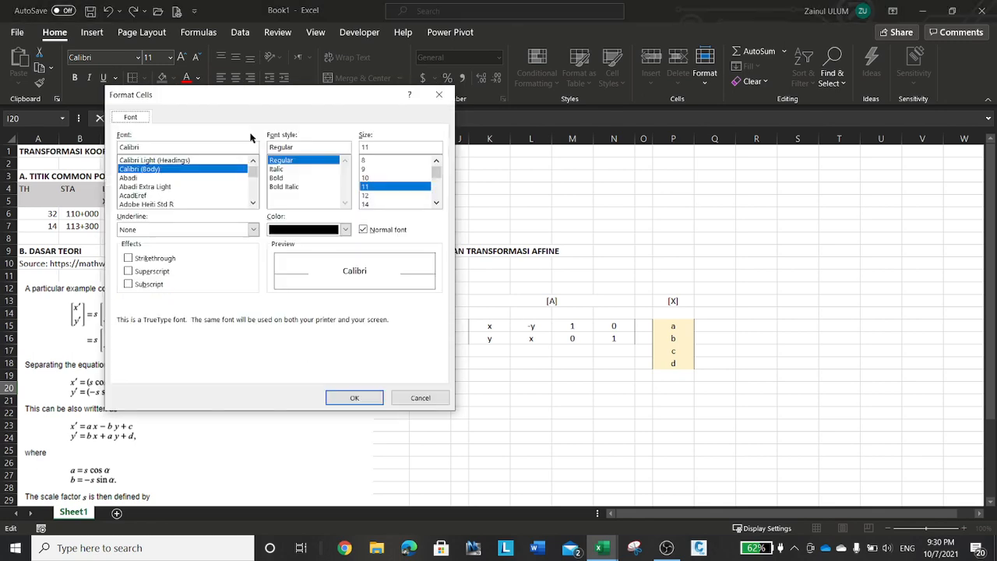
{"action": "key", "text": "ctrl+1"}
{"action": "left_click", "coordinate": [152, 273]}
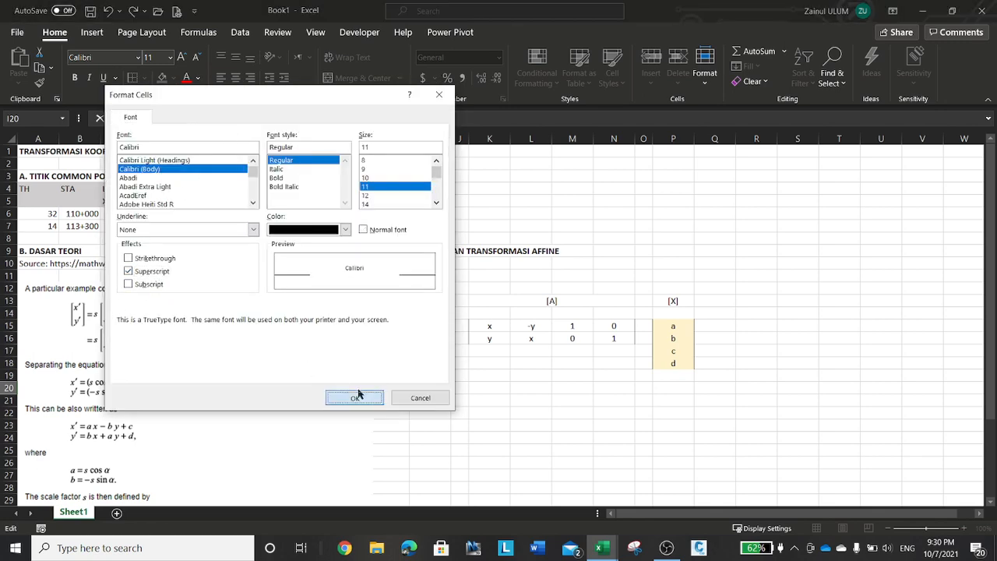
{"action": "left_click", "coordinate": [356, 396]}
{"action": "key", "text": "Tab"}
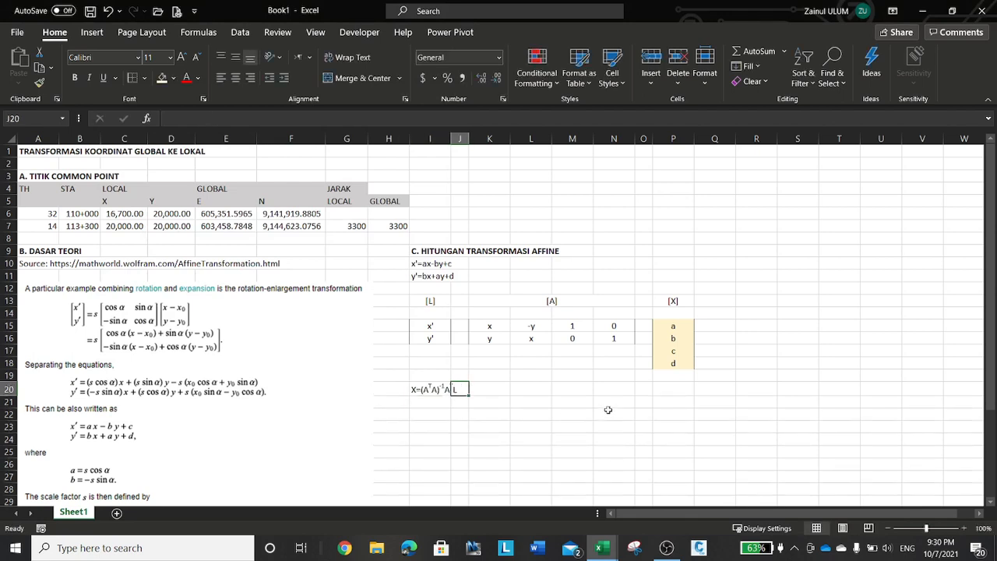
{"action": "key", "text": "Left"}
{"action": "key", "text": "Left"}
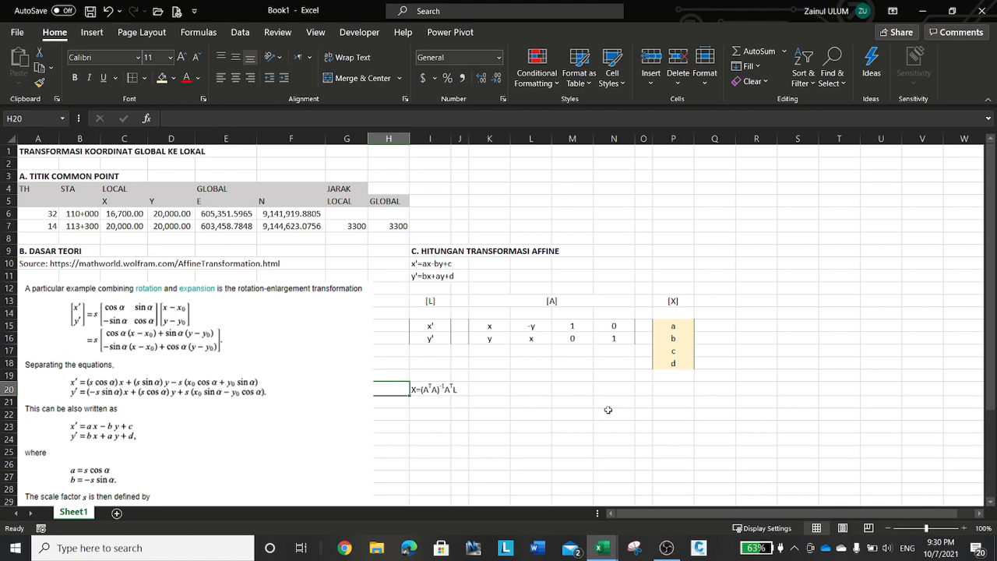
{"action": "key", "text": "Right"}
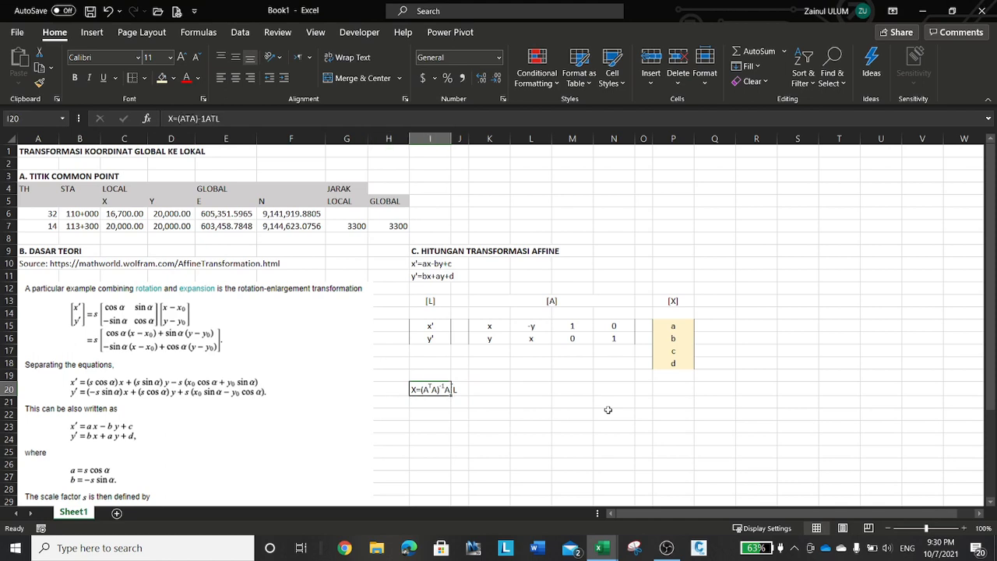
{"action": "scroll", "coordinate": [601, 391], "scroll_direction": "down", "scroll_amount": 1}
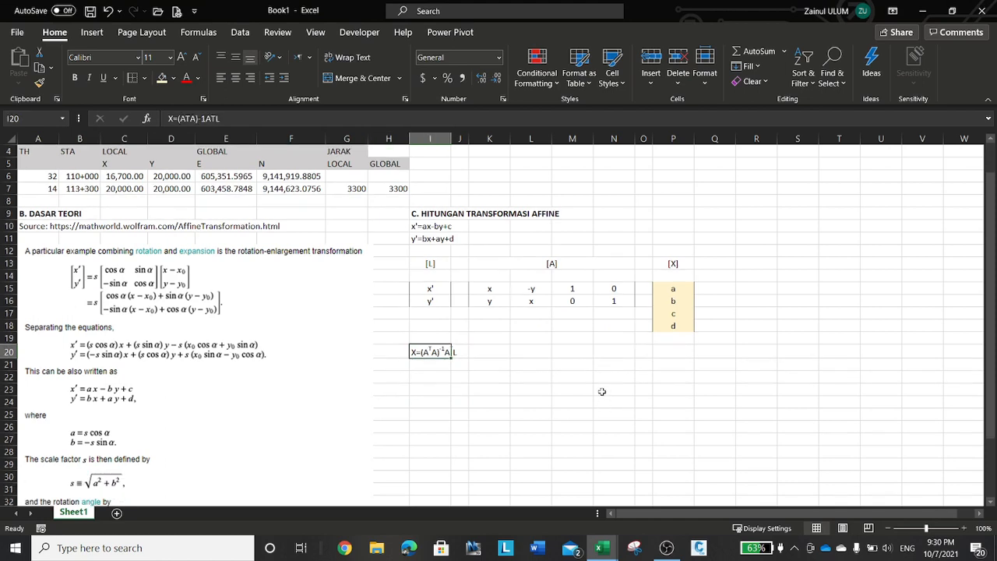
{"action": "key", "text": "Down"}
{"action": "key", "text": "Down"}
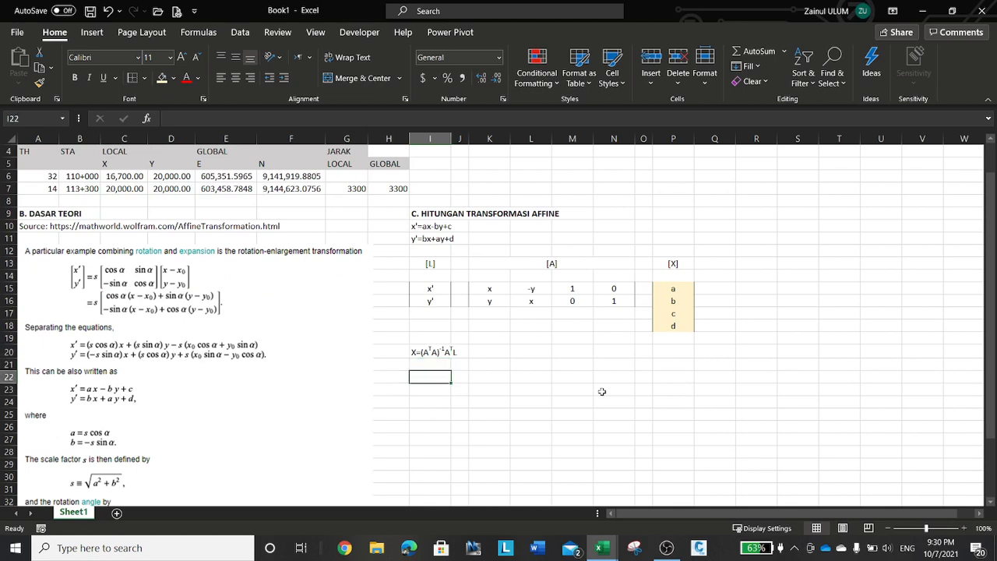
{"action": "key", "text": "Up"}
{"action": "key", "text": "Up"}
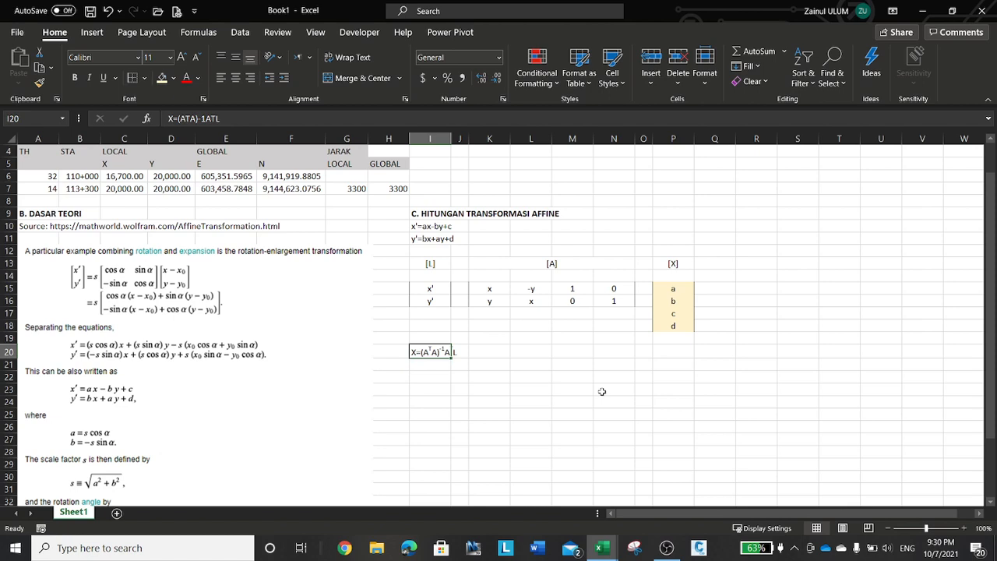
- Enter the label [L] in I22 below the solution formula and centre it
{"action": "key", "text": "Down"}
{"action": "key", "text": "Down"}
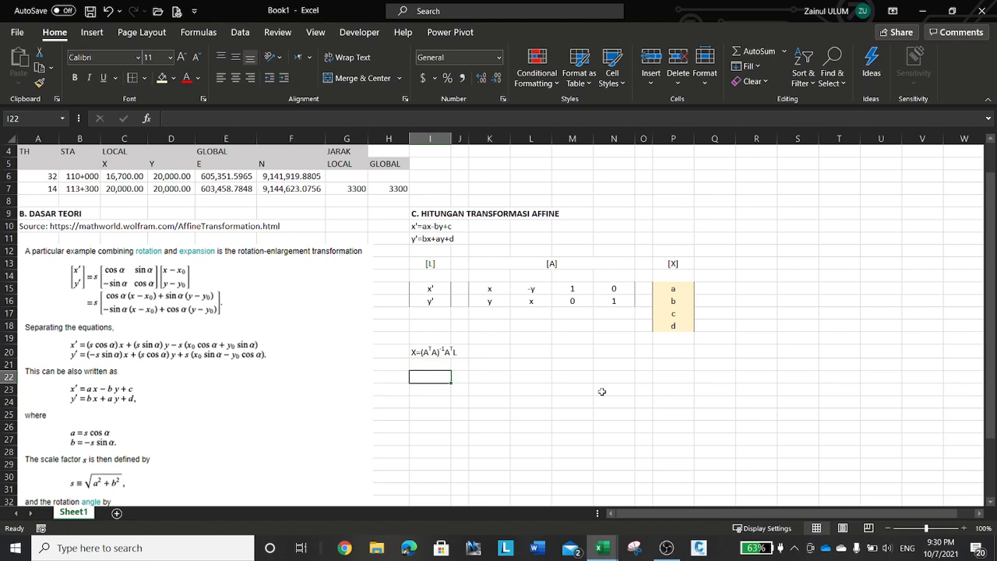
{"action": "type", "text": "[L"}
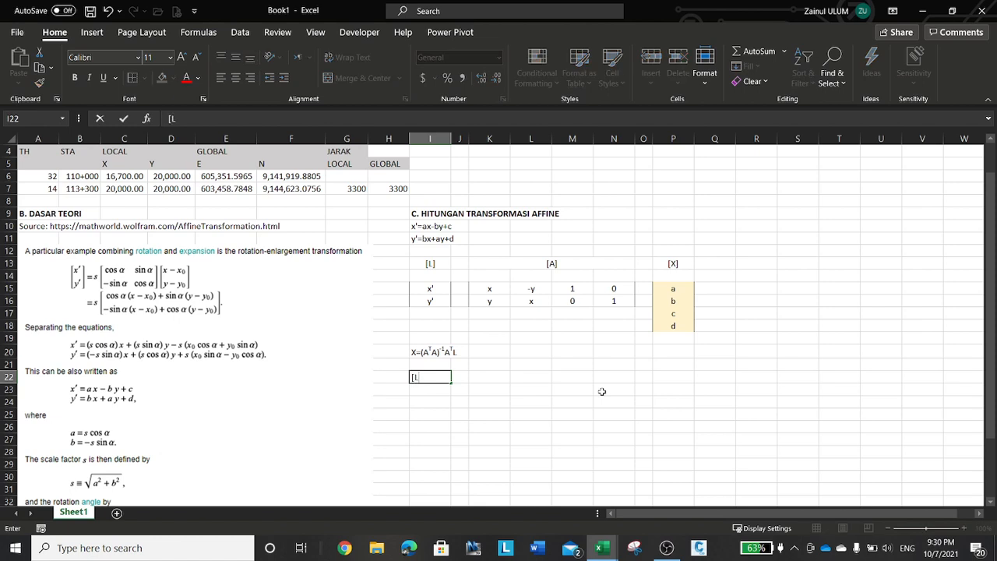
{"action": "type", "text": "]"}
{"action": "key", "text": "ctrl+Return"}
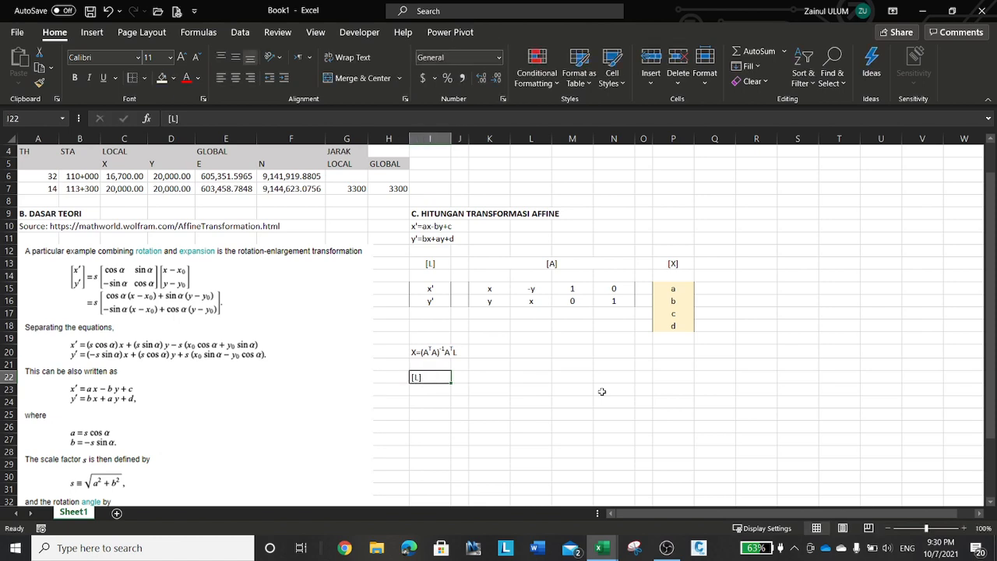
{"action": "left_click", "coordinate": [236, 80]}
- Copy the bordered x', y' vector from I15:I16 to I24:I25 under the new [L] label
{"action": "key", "text": "Up"}
{"action": "key", "text": "Up"}
{"action": "key", "text": "Up"}
{"action": "key", "text": "Up"}
{"action": "key", "text": "Up"}
{"action": "key", "text": "Up"}
{"action": "key", "text": "Up"}
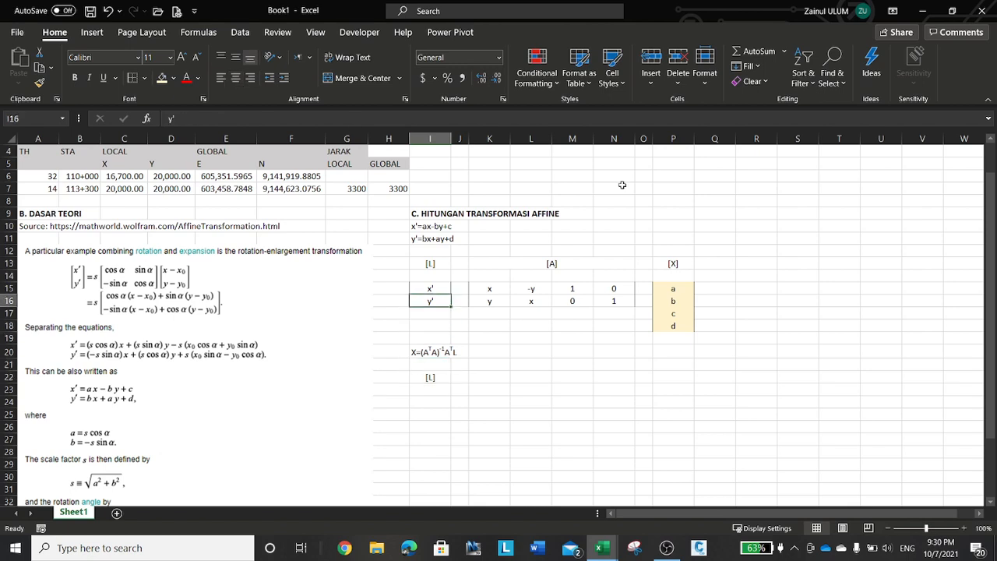
{"action": "key", "text": "shift+Down"}
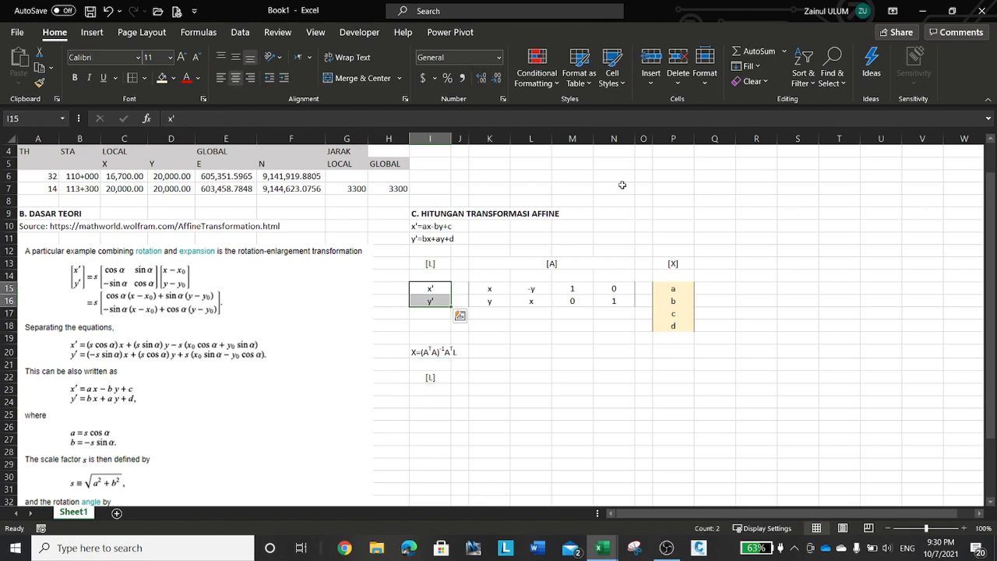
{"action": "key", "text": "ctrl+c"}
{"action": "key", "text": "Down"}
{"action": "key", "text": "Down"}
{"action": "key", "text": "Down"}
{"action": "key", "text": "Down"}
{"action": "key", "text": "Down"}
{"action": "key", "text": "Down"}
{"action": "key", "text": "Down"}
{"action": "key", "text": "Down"}
{"action": "key", "text": "Down"}
{"action": "key", "text": "ctrl+v"}
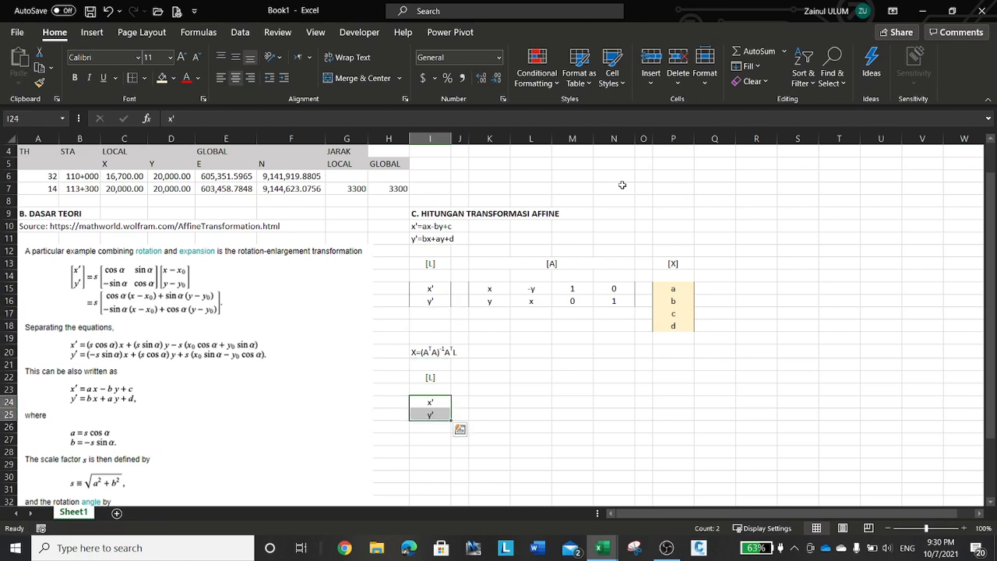
- Replace x' in I24 with a reference to the first point's local X in C6
{"action": "key", "text": "Left"}
{"action": "key", "text": "Right"}
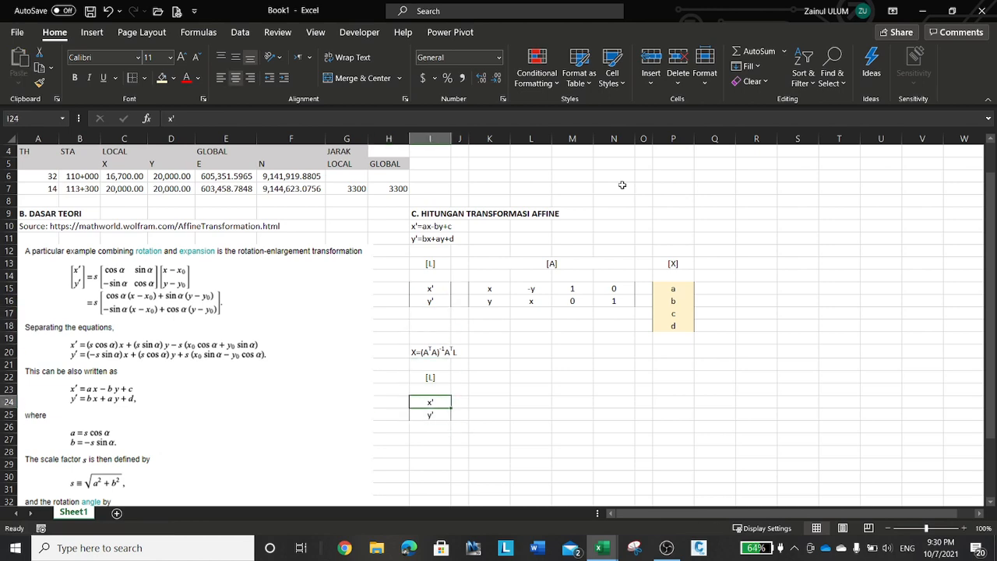
{"action": "type", "text": "="}
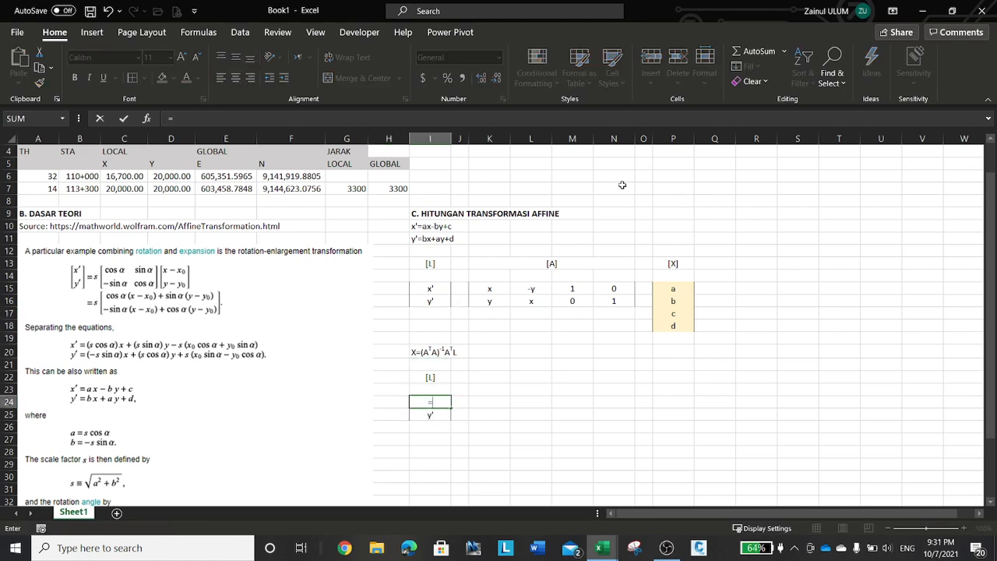
{"action": "left_click", "coordinate": [131, 176]}
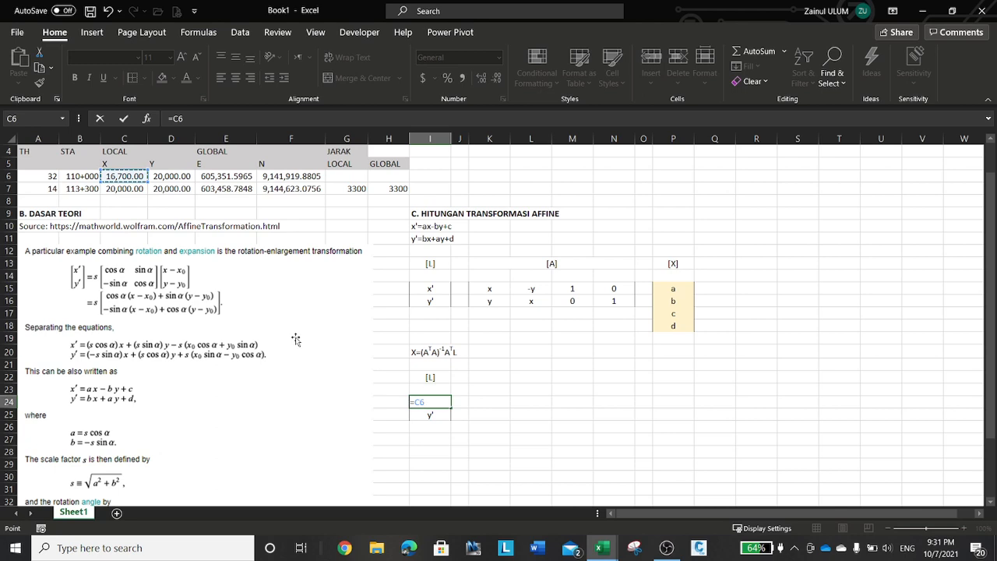
{"action": "key", "text": "Tab"}
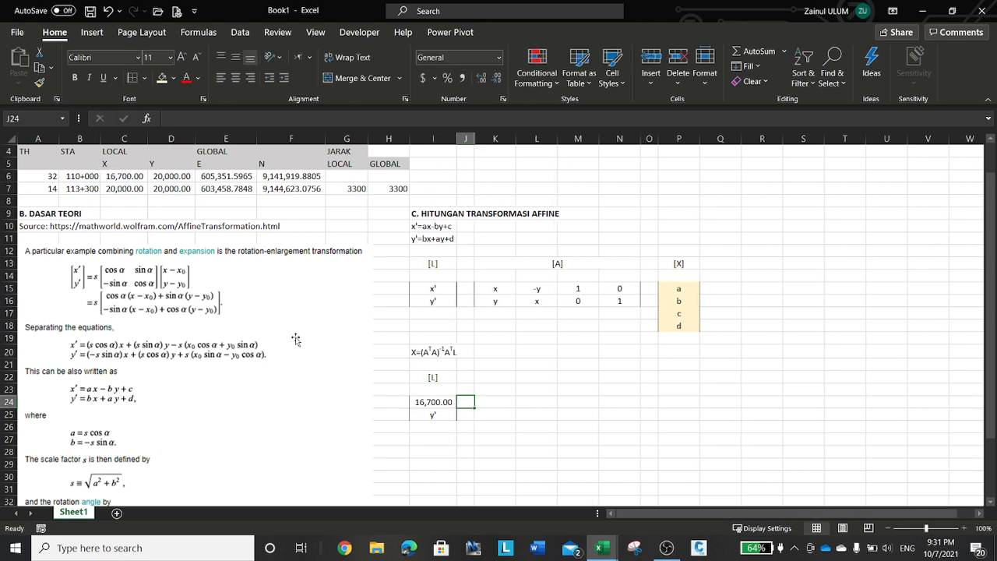
- Replace y' in I25 with a reference to the first point's local Y in D6
{"action": "key", "text": "Left"}
{"action": "key", "text": "Down"}
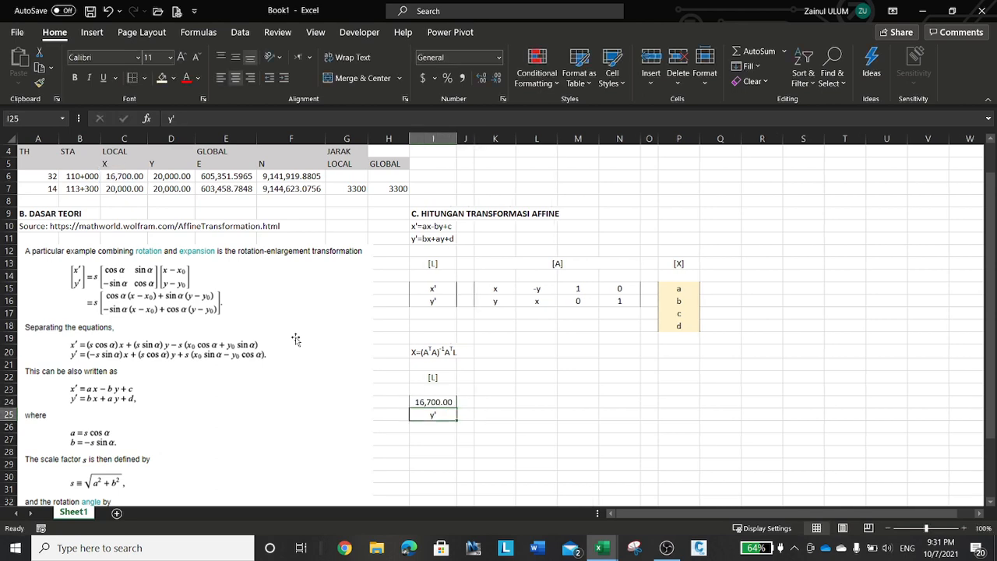
{"action": "type", "text": "="}
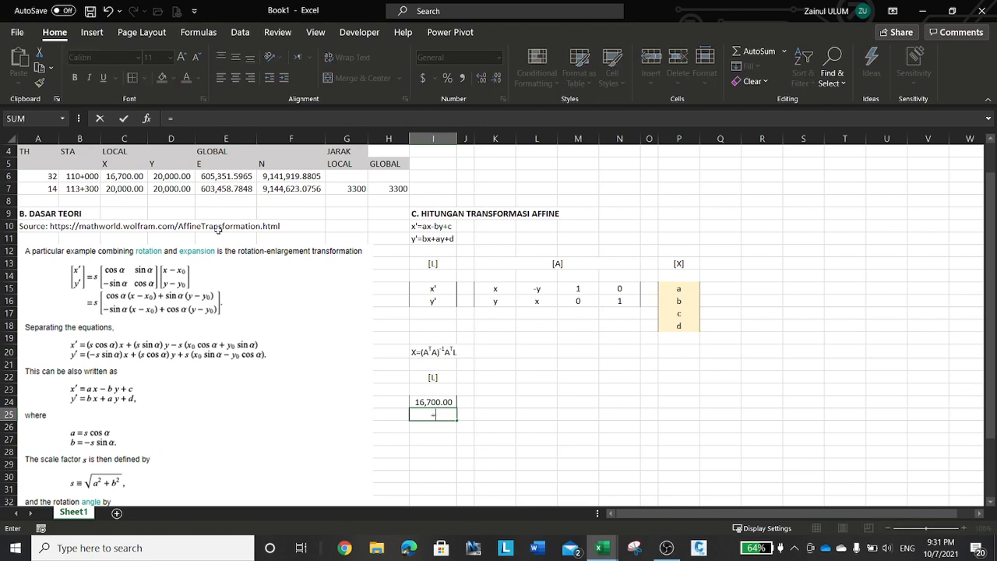
{"action": "left_click", "coordinate": [185, 178]}
{"action": "key", "text": "ctrl+Return"}
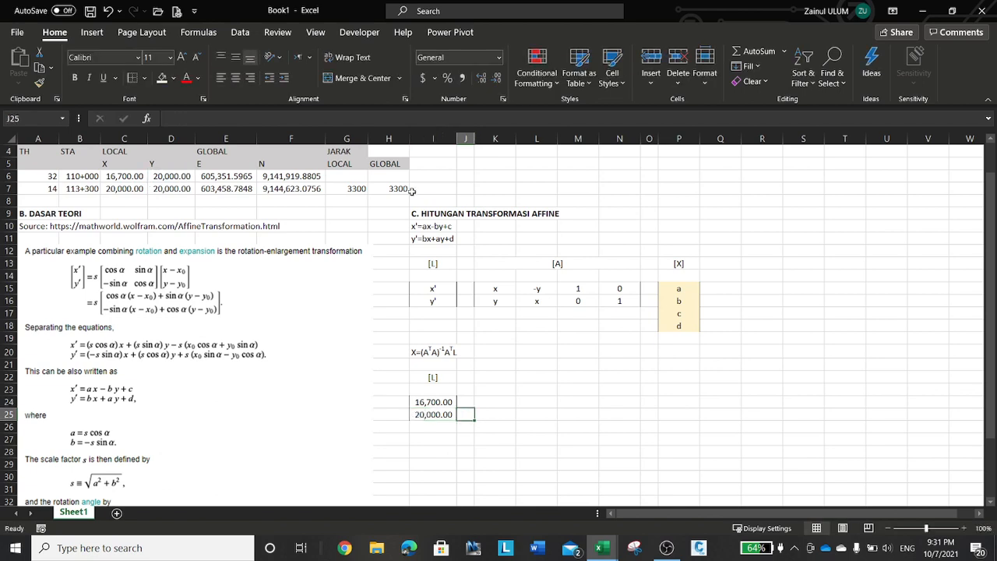
- Enter the values 1, 1, 2, 2 down cells R24:R27 in line with the numeric [L] rows
{"action": "key", "text": "Up"}
{"action": "key", "text": "Right"}
{"action": "key", "text": "Right"}
{"action": "key", "text": "Right"}
{"action": "key", "text": "Right"}
{"action": "key", "text": "Right"}
{"action": "key", "text": "Right"}
{"action": "key", "text": "Right"}
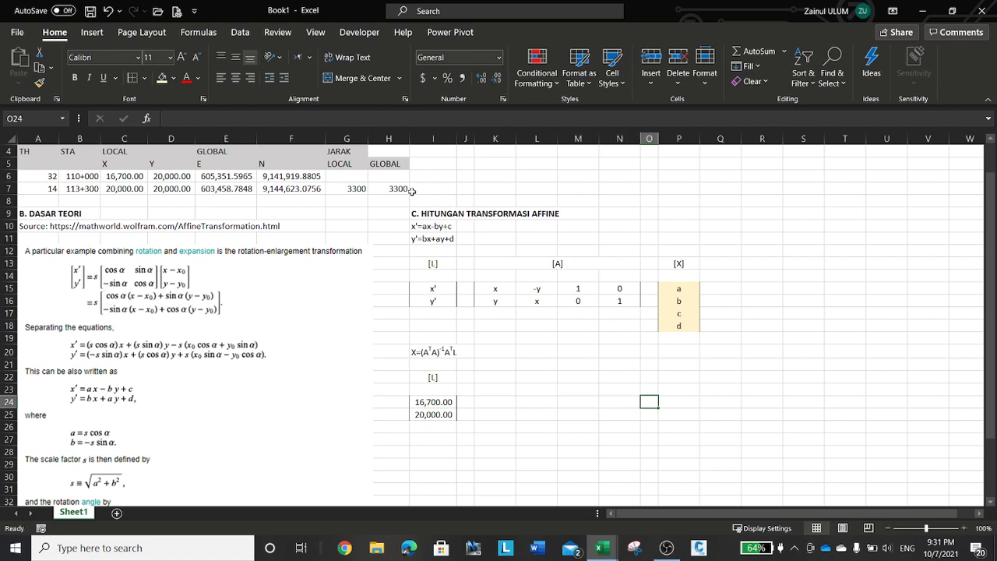
{"action": "key", "text": "Right"}
{"action": "key", "text": "Right"}
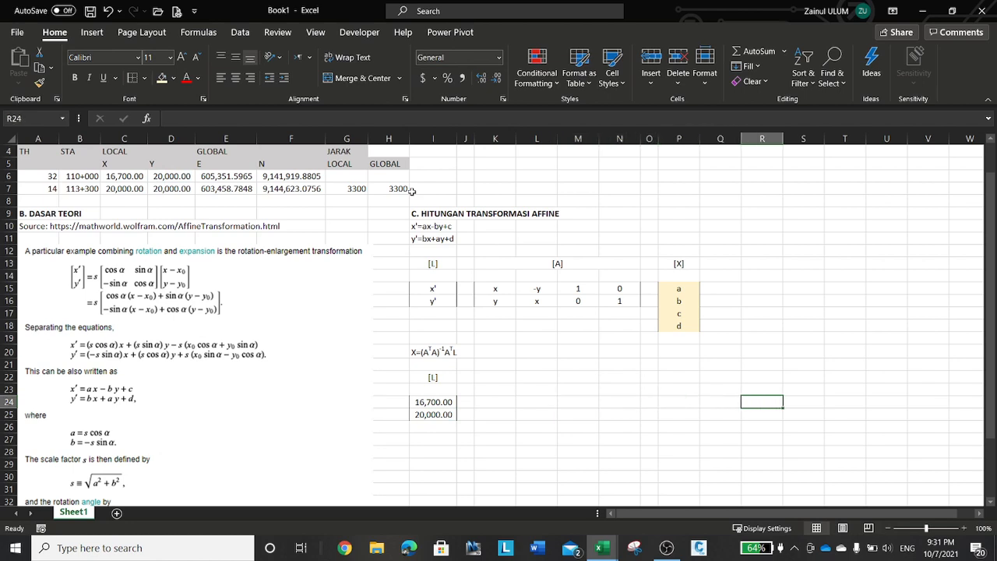
{"action": "type", "text": "1"}
{"action": "key", "text": "Return"}
{"action": "type", "text": "1"}
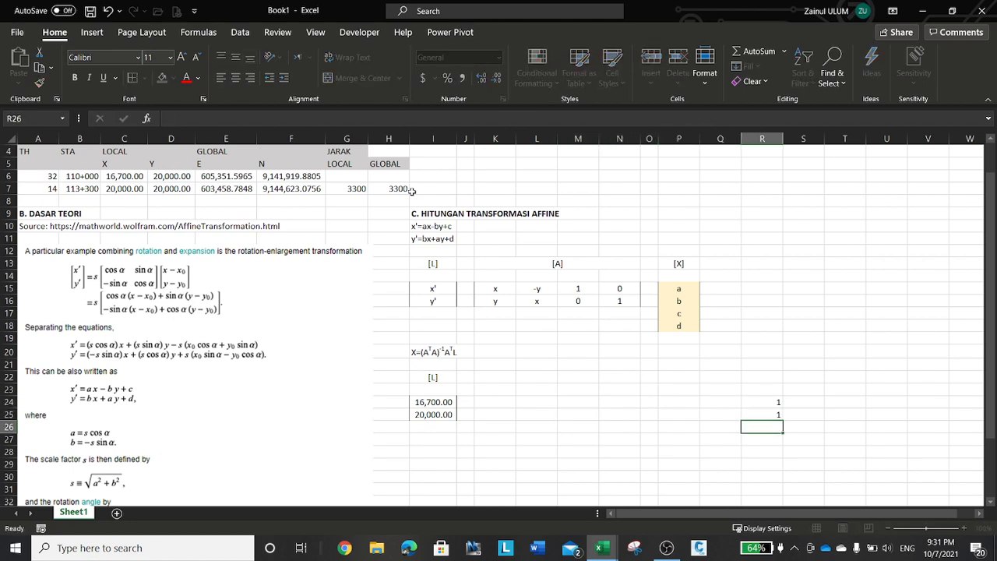
{"action": "key", "text": "Return"}
{"action": "type", "text": "2"}
{"action": "key", "text": "Return"}
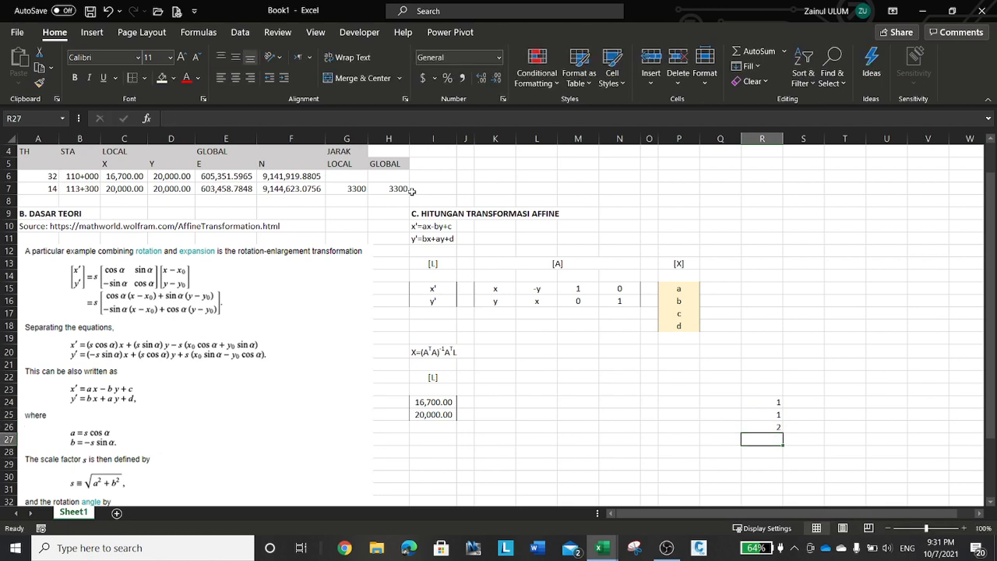
{"action": "type", "text": "2"}
{"action": "key", "text": "ctrl+Return"}
{"action": "key", "text": "Up"}
{"action": "key", "text": "Up"}
{"action": "key", "text": "Up"}
{"action": "key", "text": "Up"}
{"action": "key", "text": "Up"}
{"action": "key", "text": "Up"}
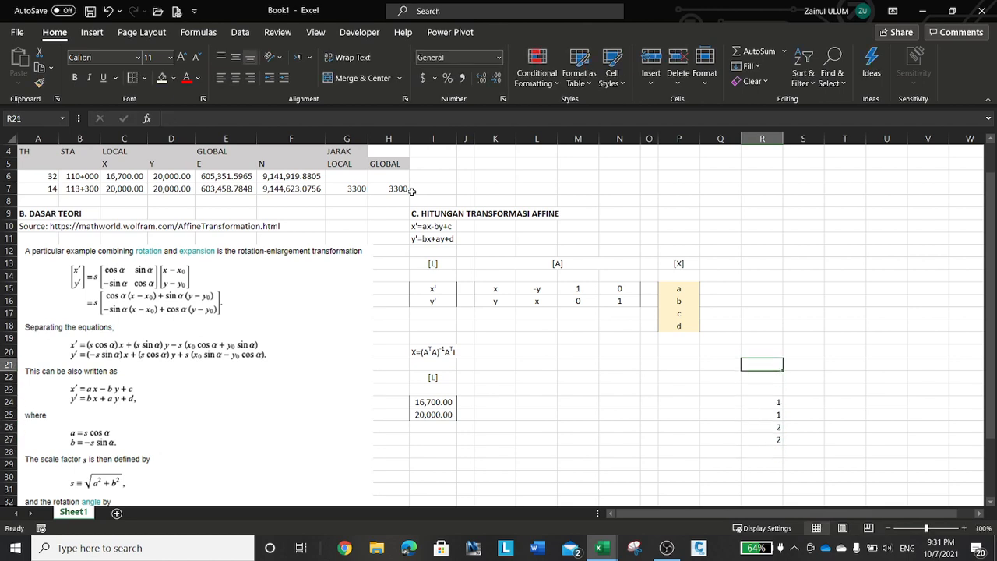
- Enter the label Index in R22 above the column of 1, 1, 2, 2 values
{"action": "key", "text": "Down"}
{"action": "type", "text": "I"}
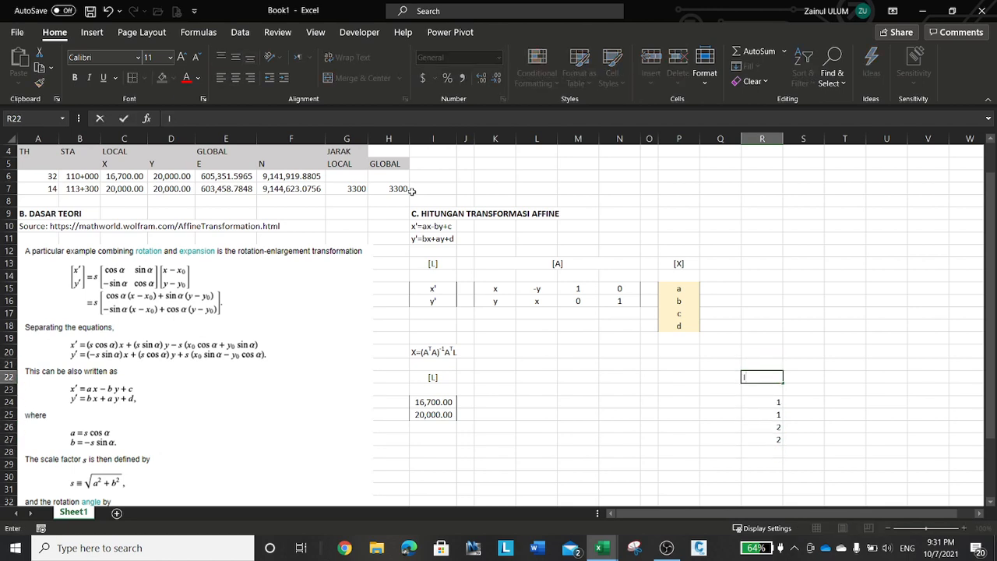
{"action": "type", "text": "ndex"}
{"action": "key", "text": "Tab"}
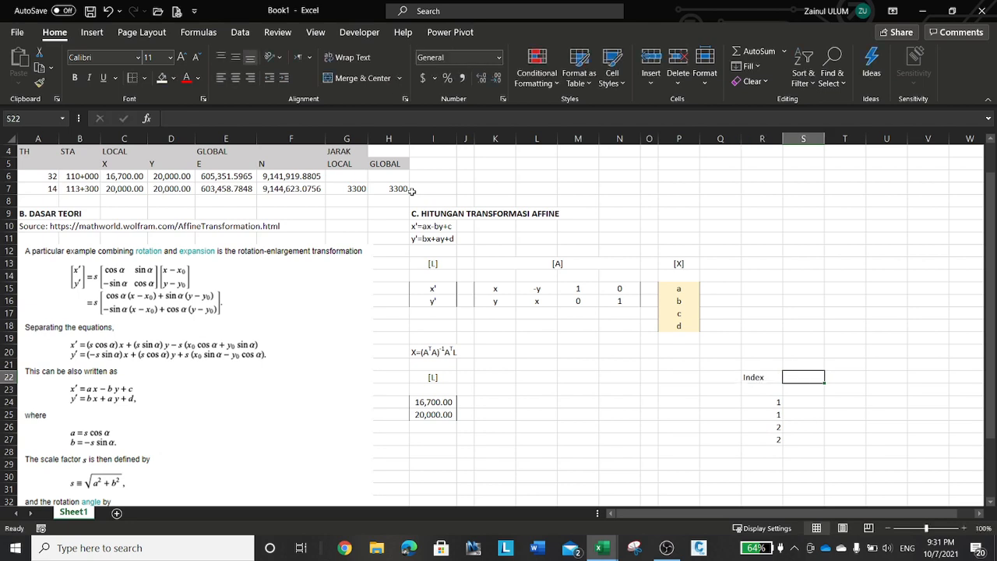
- Copy the y' cell I25 down into I26:I27 to extend the numeric [L] vector to four rows
{"action": "key", "text": "Down"}
{"action": "key", "text": "Down"}
{"action": "key", "text": "Left"}
{"action": "key", "text": "Left"}
{"action": "key", "text": "Left"}
{"action": "key", "text": "Left"}
{"action": "key", "text": "Left"}
{"action": "key", "text": "Left"}
{"action": "key", "text": "Left"}
{"action": "key", "text": "Left"}
{"action": "key", "text": "Left"}
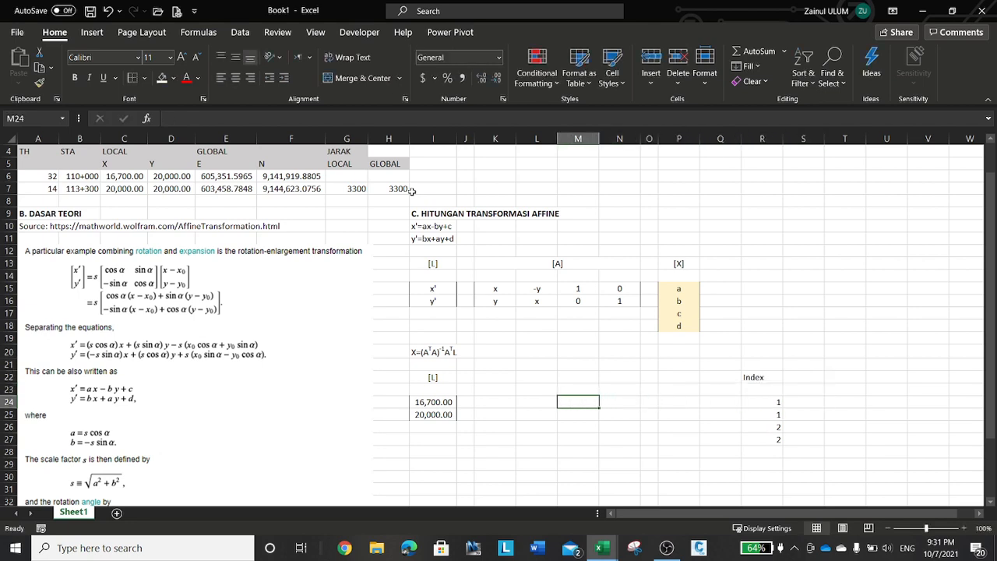
{"action": "key", "text": "Left"}
{"action": "key", "text": "Down"}
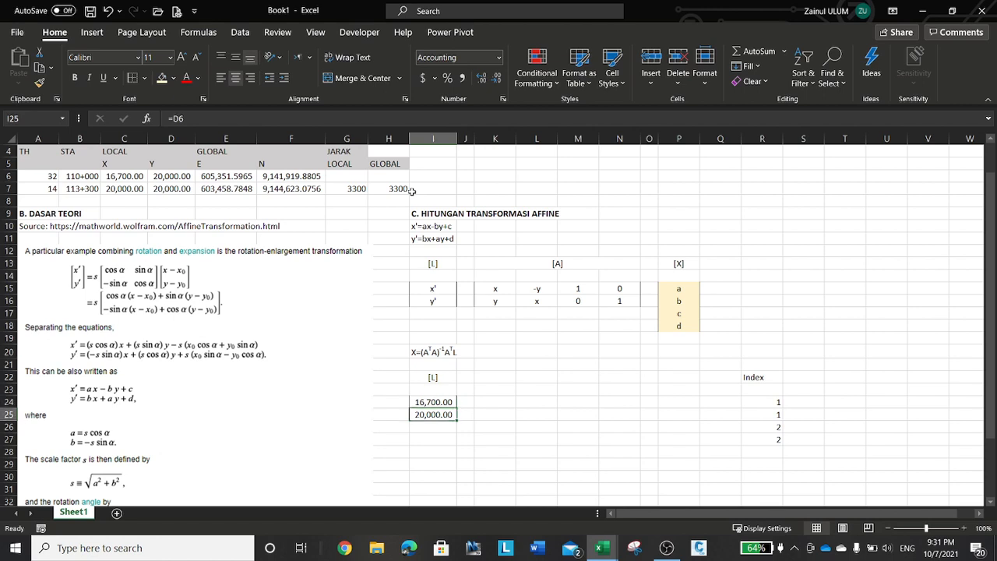
{"action": "key", "text": "ctrl+c"}
{"action": "key", "text": "shift+Down"}
{"action": "key", "text": "shift+Down"}
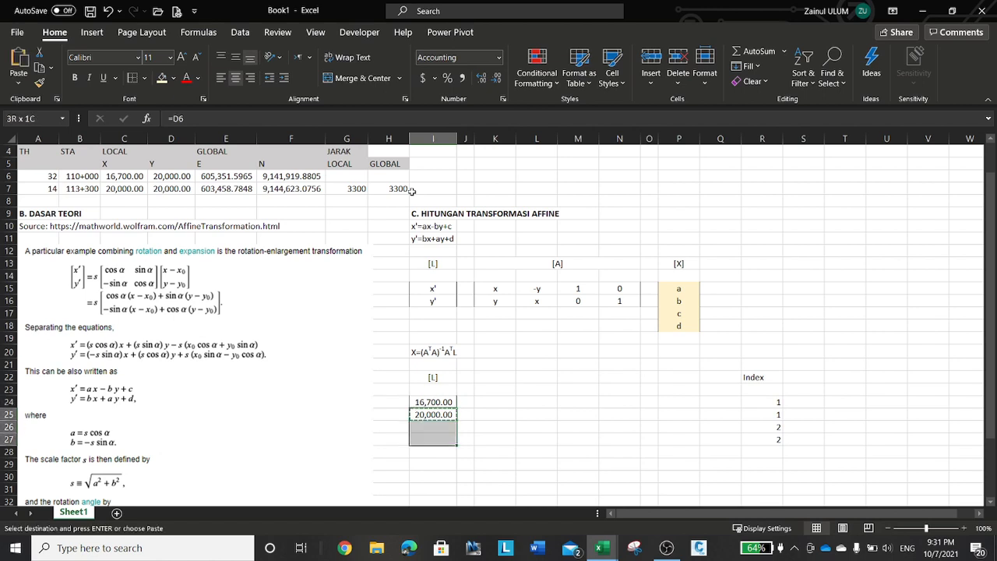
{"action": "key", "text": "Return"}
- Replace I24 with =INDEX($C$6:$D$7,$R24,1) to look up the local X by its index
{"action": "key", "text": "Up"}
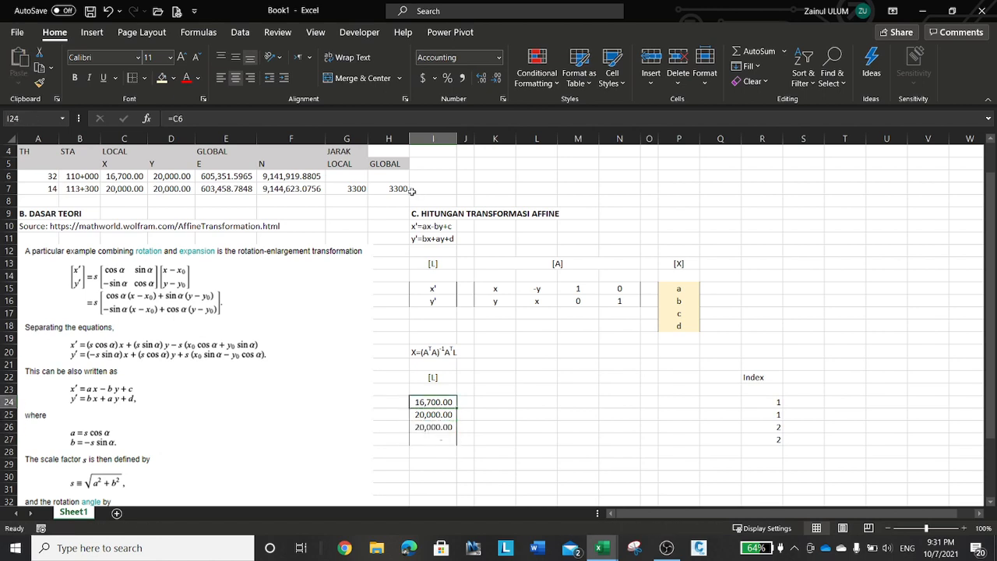
{"action": "type", "text": "=index"}
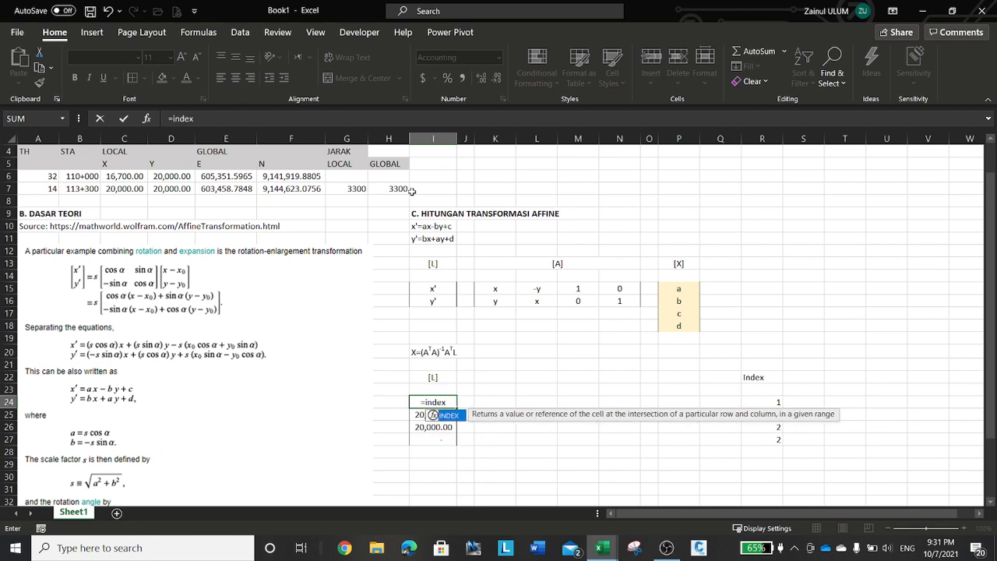
{"action": "key", "text": "Tab"}
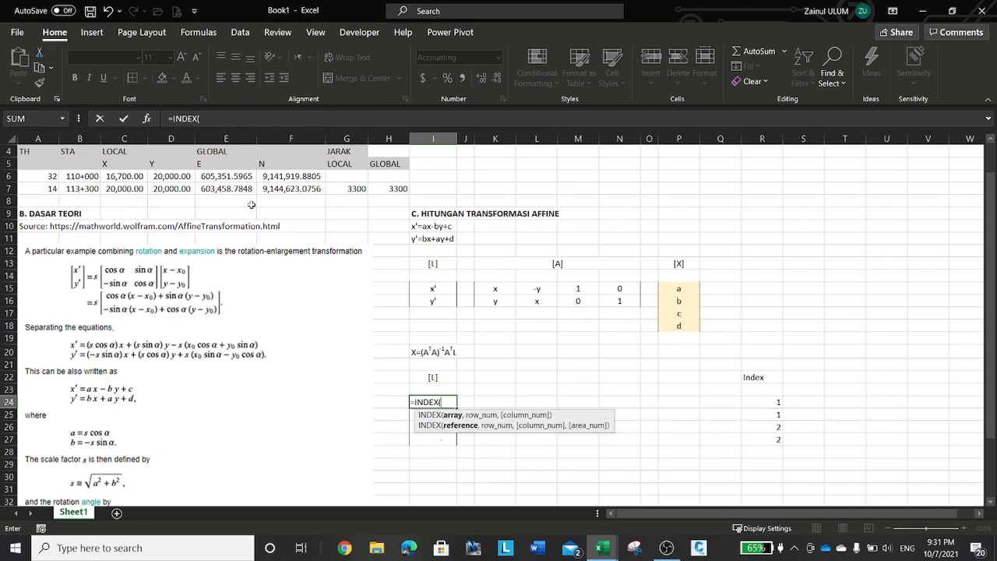
{"action": "left_click_drag", "start_coordinate": [136, 177], "coordinate": [175, 188]}
{"action": "key", "text": "F4"}
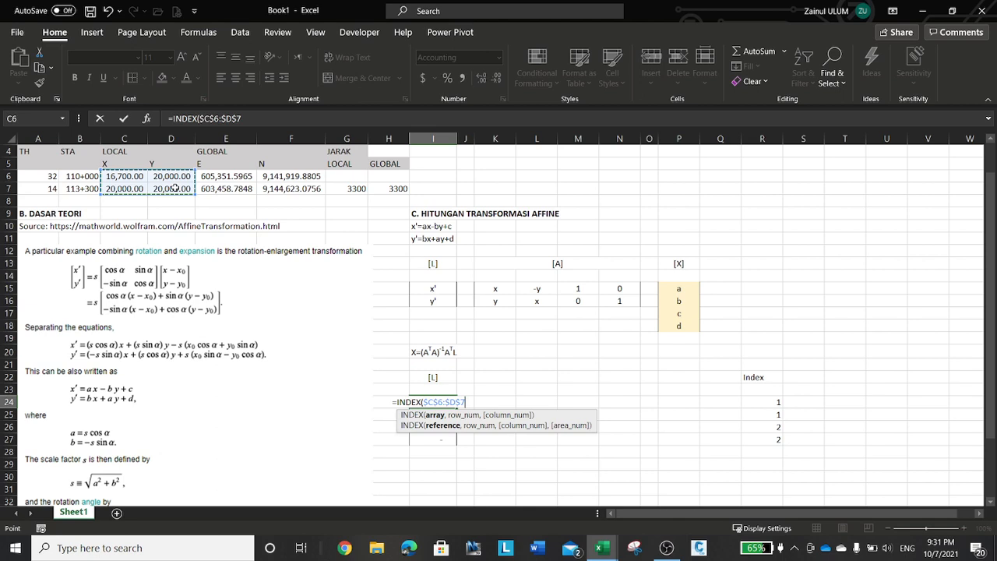
{"action": "type", "text": ","}
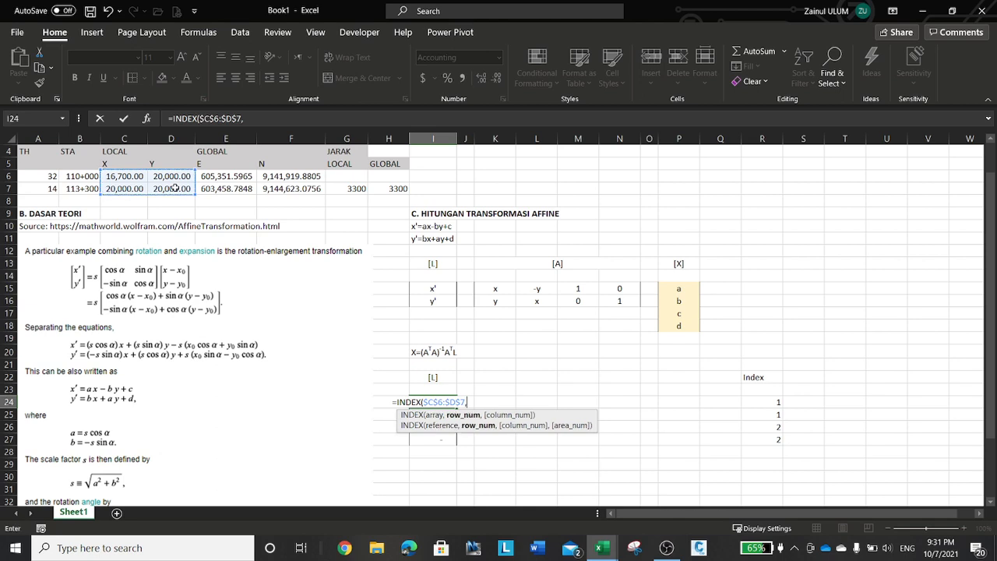
{"action": "left_click", "coordinate": [767, 402]}
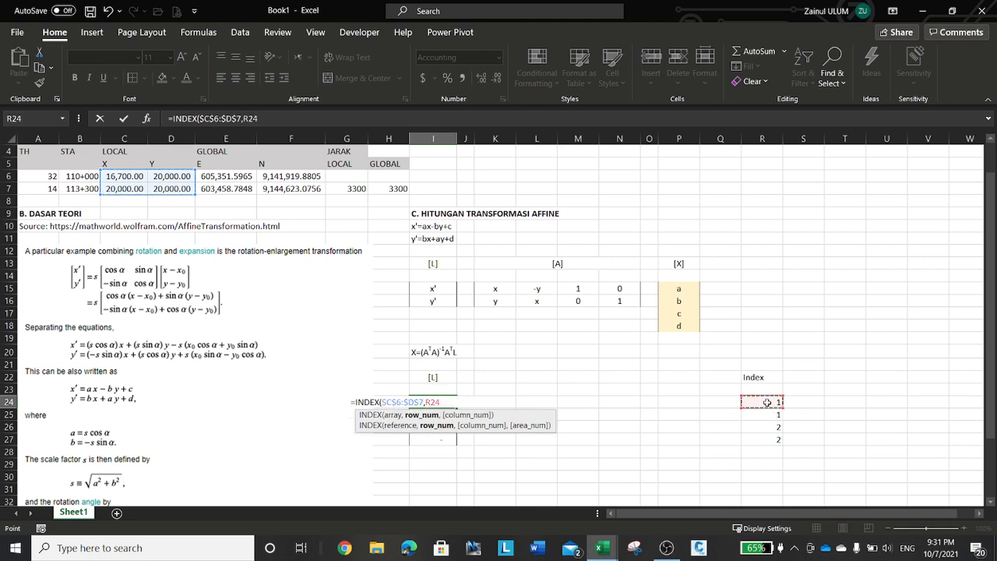
{"action": "key", "text": "F4"}
{"action": "key", "text": "F4"}
{"action": "key", "text": "F4"}
{"action": "left_click", "coordinate": [286, 118]}
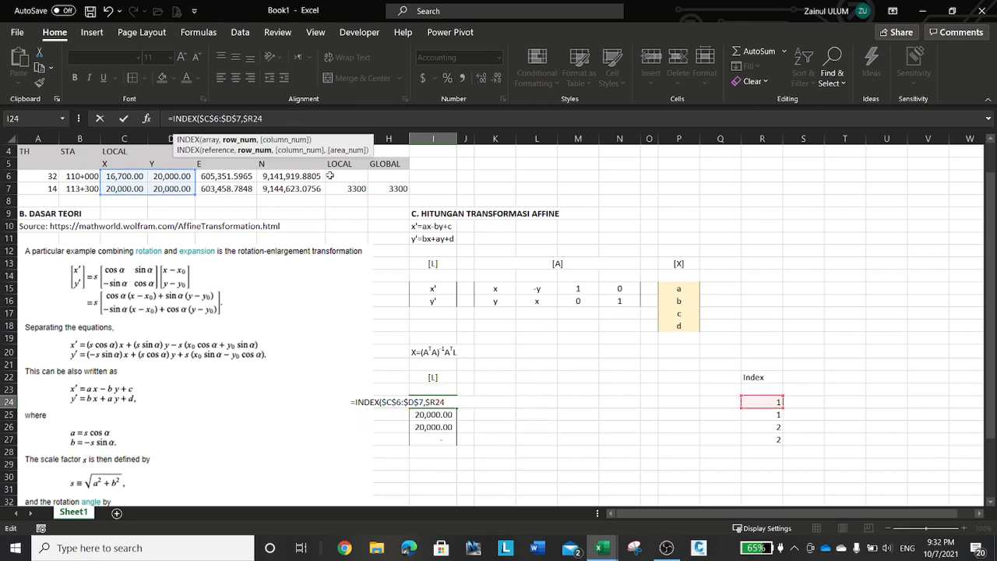
{"action": "type", "text": ","}
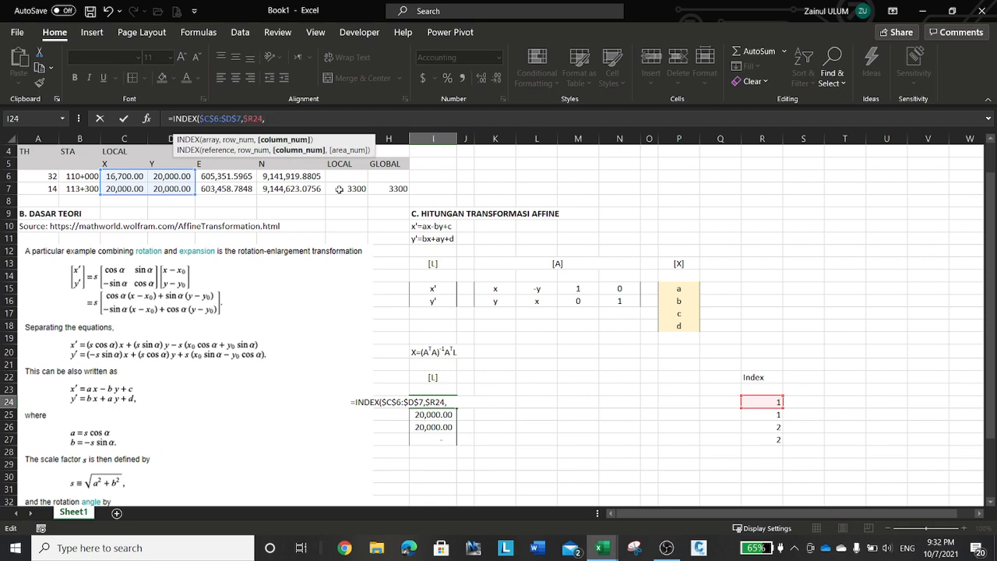
{"action": "type", "text": "1)"}
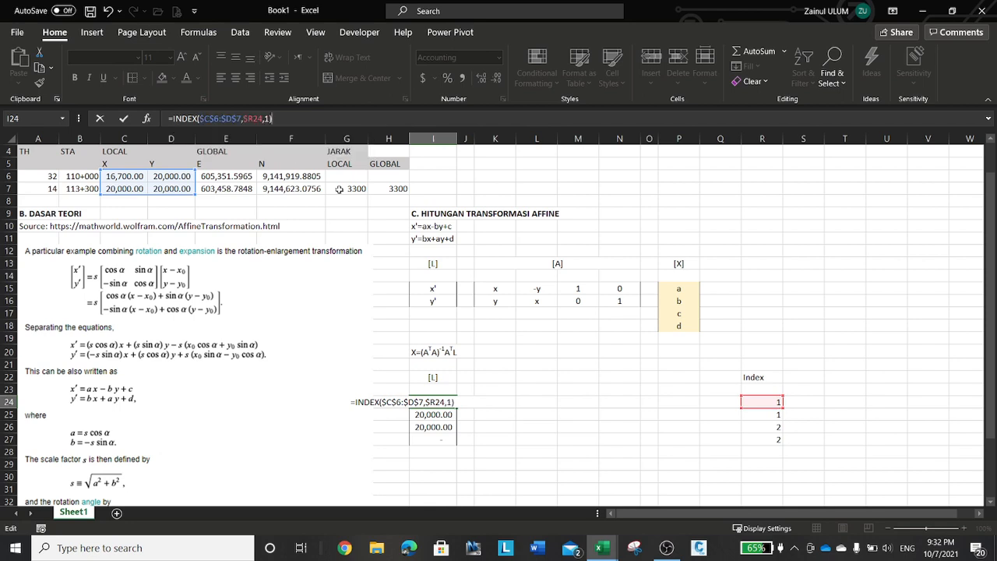
{"action": "key", "text": "Tab"}
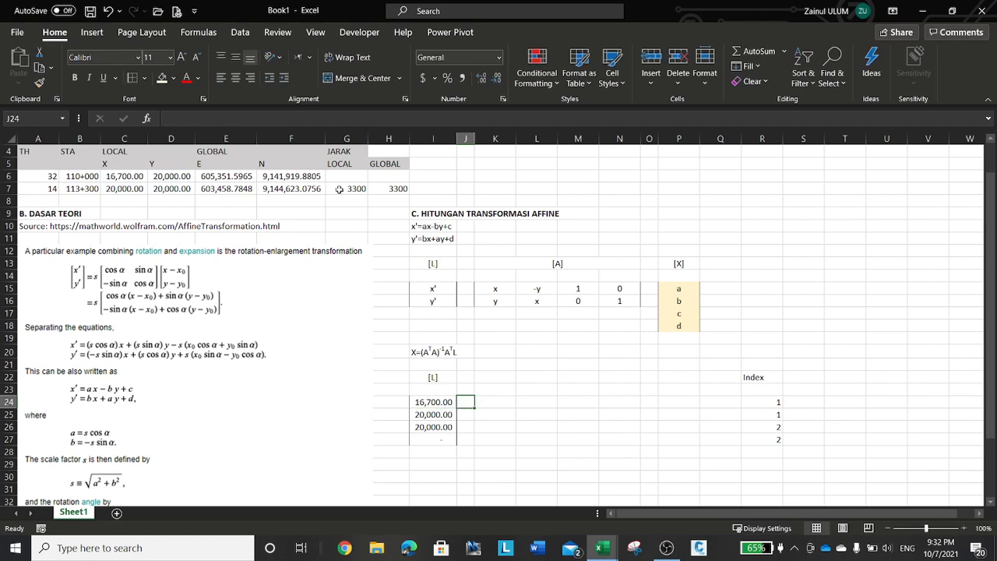
- Copy the INDEX formula from I24 to I25 and set its column number to 2 for the local Y
{"action": "key", "text": "Left"}
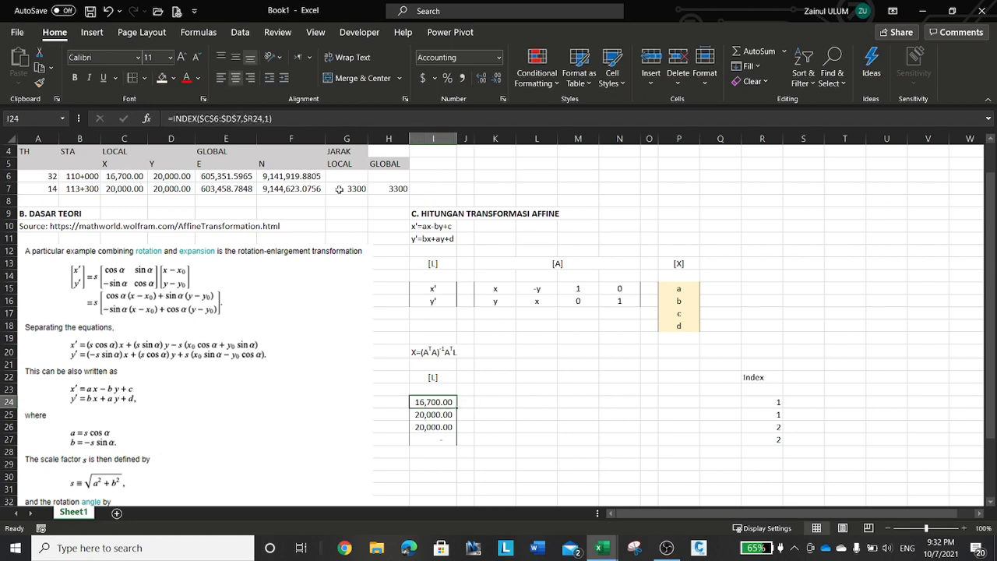
{"action": "key", "text": "Down"}
{"action": "key", "text": "Up"}
{"action": "key", "text": "ctrl+c"}
{"action": "key", "text": "Down"}
{"action": "key", "text": "Return"}
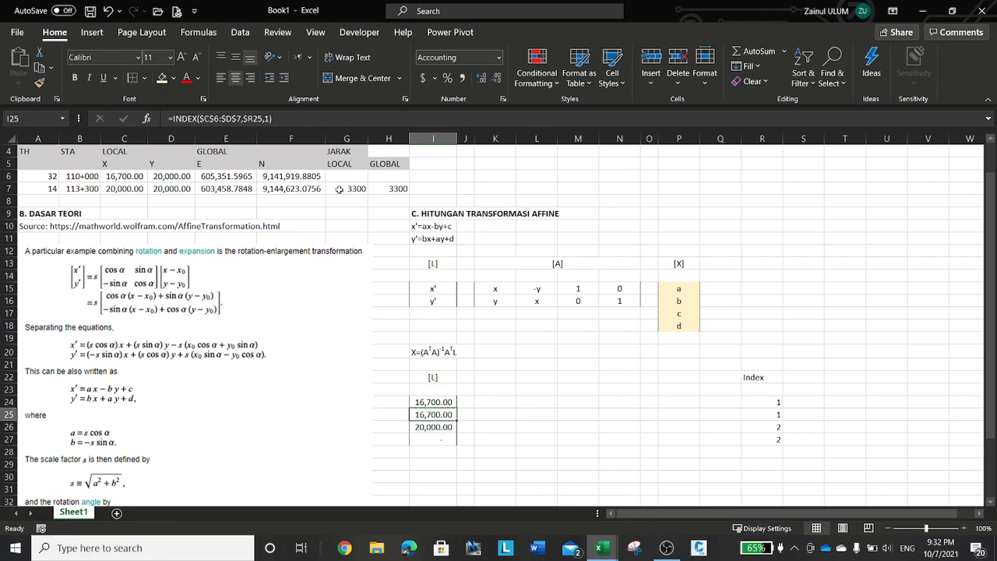
{"action": "left_click", "coordinate": [271, 119]}
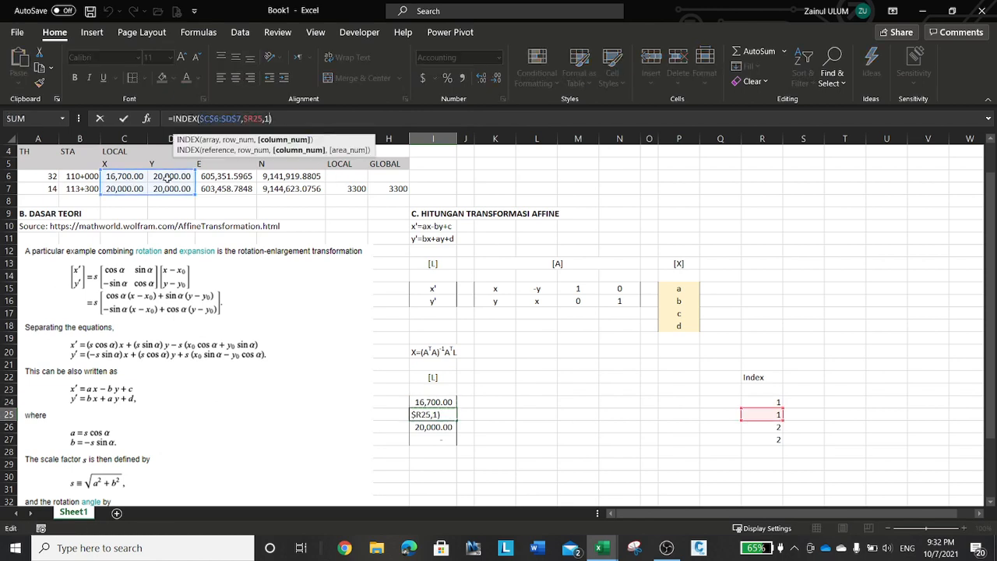
{"action": "key", "text": "BackSpace"}
{"action": "type", "text": "2"}
{"action": "key", "text": "ctrl+Return"}
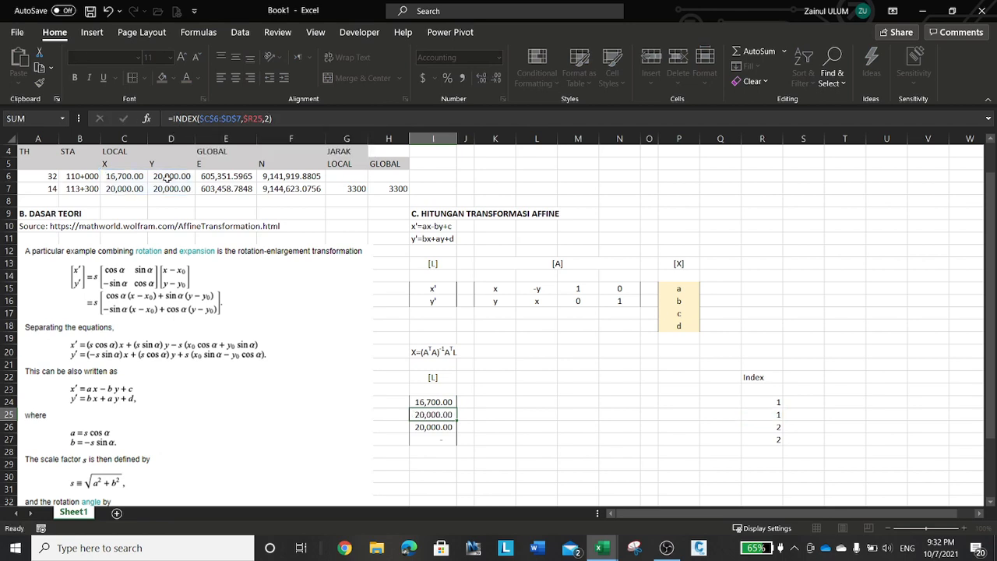
- Copy the pair of INDEX formulas in I24:I25 to I26:I27 for the second point
{"action": "key", "text": "Up"}
{"action": "key", "text": "shift+Down"}
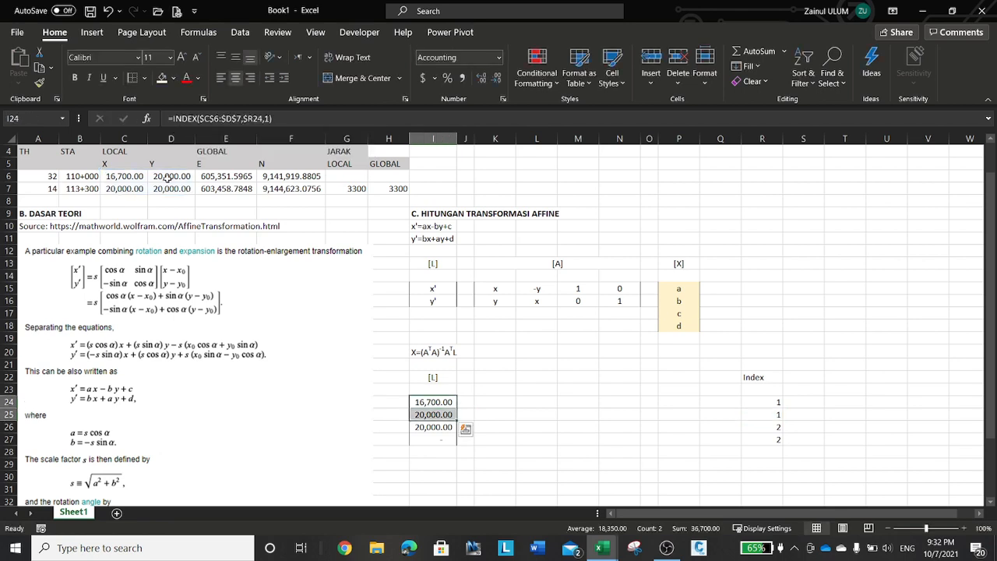
{"action": "key", "text": "ctrl+c"}
{"action": "key", "text": "Down"}
{"action": "key", "text": "Down"}
{"action": "key", "text": "shift+Down"}
{"action": "key", "text": "Return"}
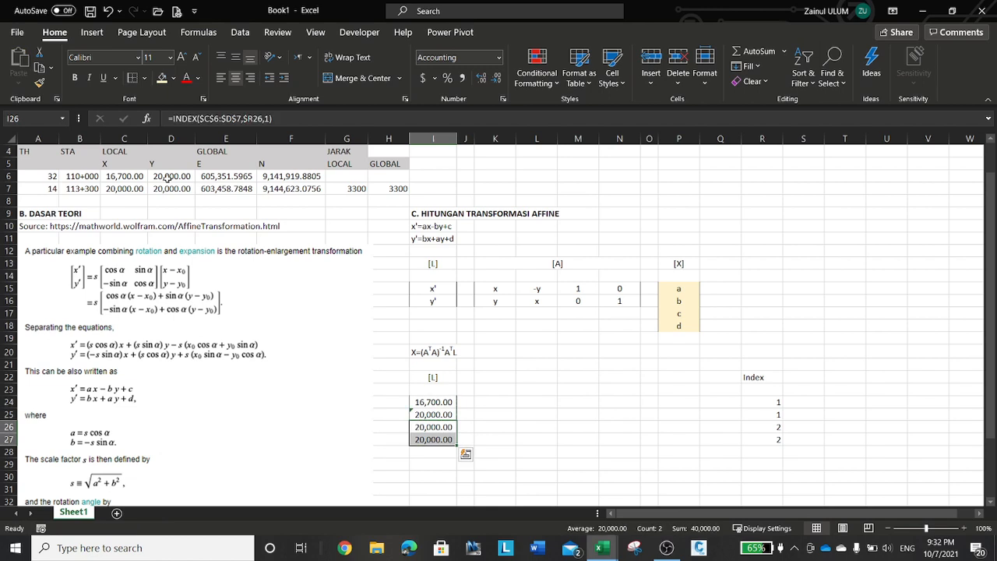
- Check the INDEX formulas in the numeric [L] cells I24 through I27 and the ranges they reference
{"action": "left_click", "coordinate": [446, 402]}
{"action": "left_click", "coordinate": [280, 118]}
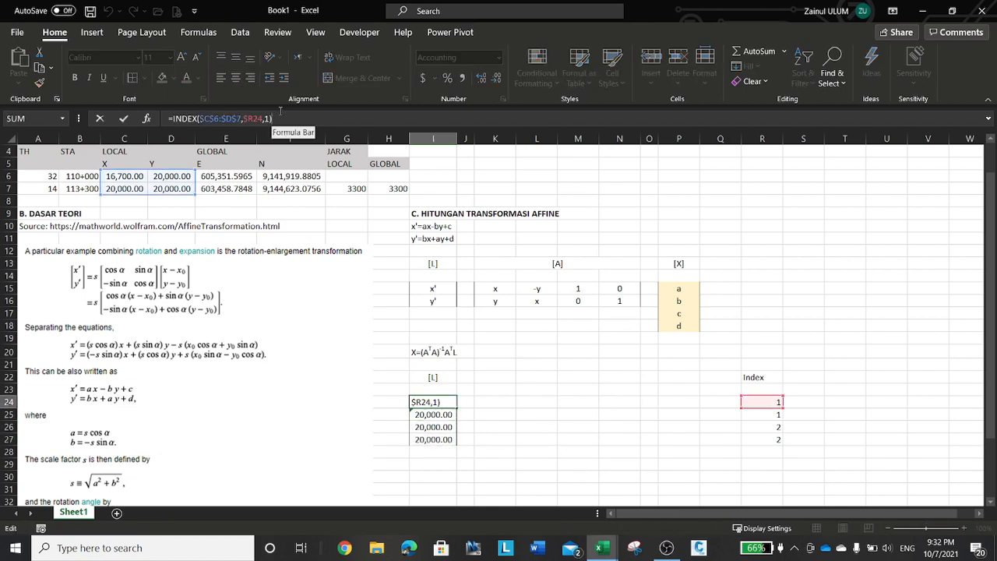
{"action": "key", "text": "Escape"}
{"action": "left_click", "coordinate": [444, 411]}
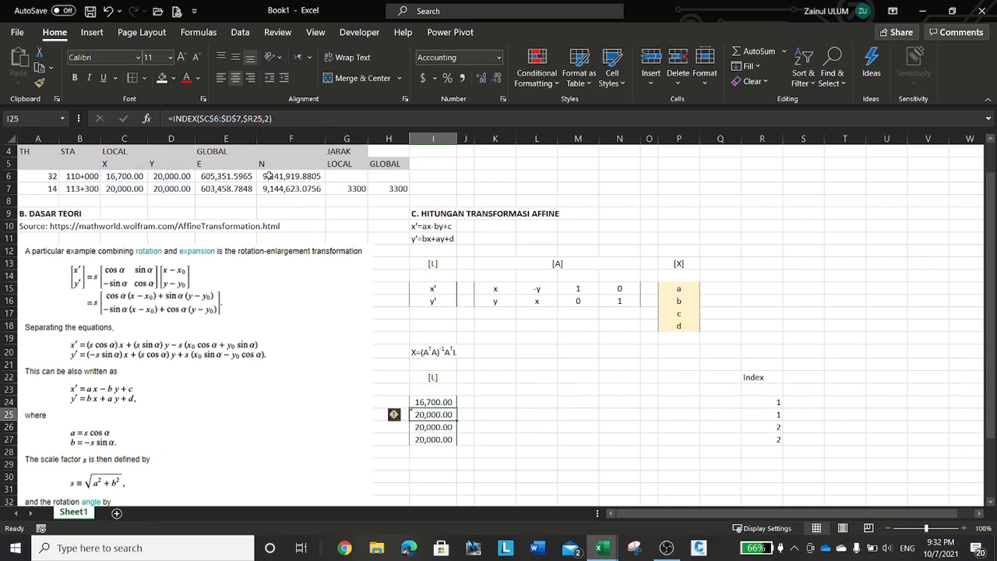
{"action": "left_click", "coordinate": [275, 117]}
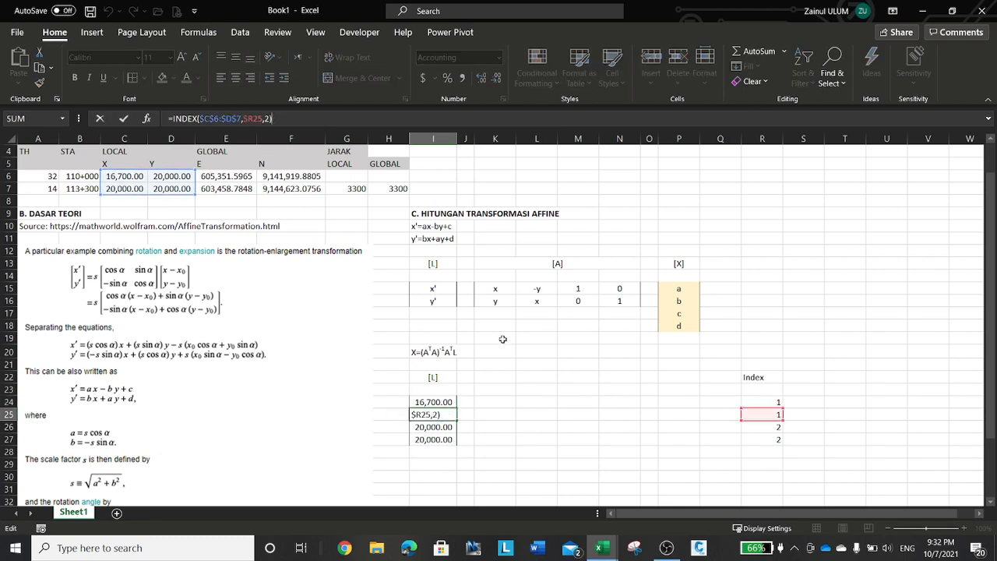
{"action": "key", "text": "ctrl+Return"}
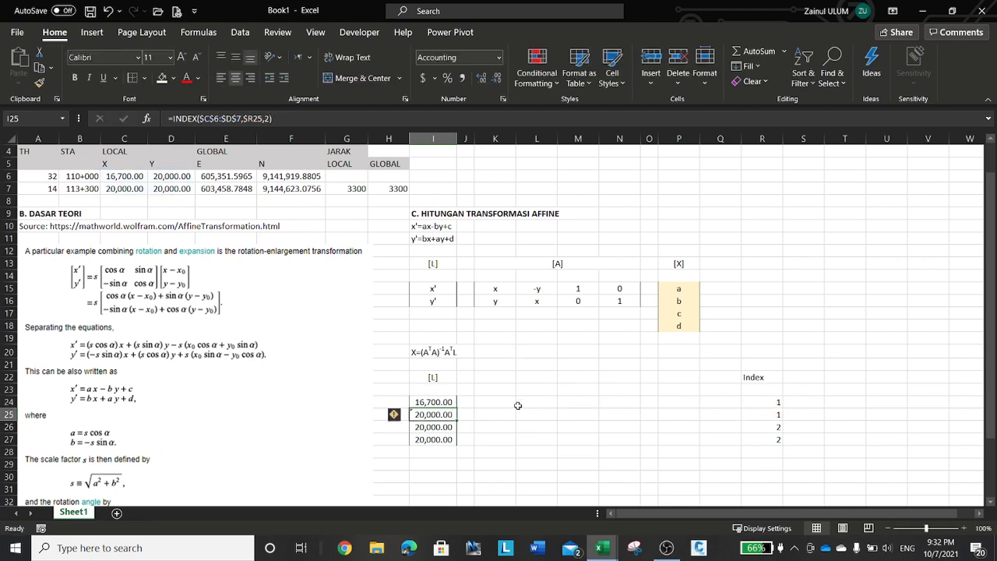
{"action": "left_click", "coordinate": [444, 427]}
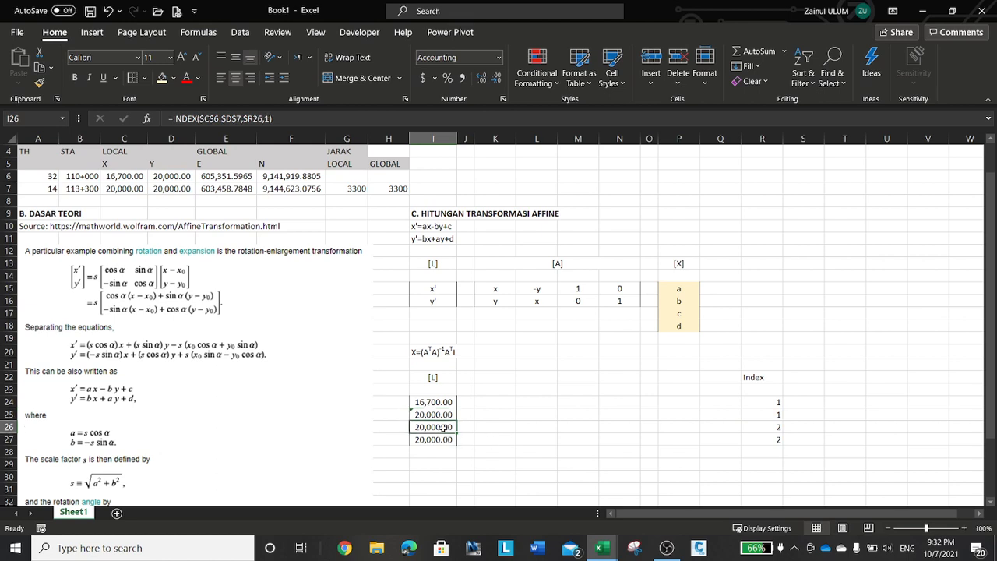
{"action": "left_click", "coordinate": [283, 121]}
{"action": "key", "text": "Escape"}
{"action": "left_click", "coordinate": [441, 440]}
{"action": "left_click", "coordinate": [303, 121]}
{"action": "key", "text": "Escape"}
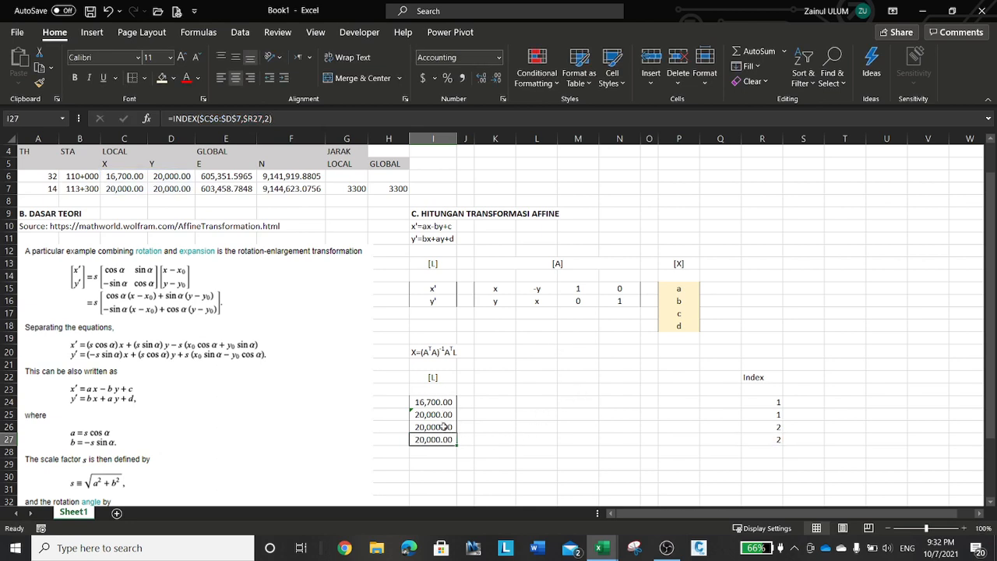
- Add left and right borders around the empty block K24:N27 to frame the numeric [A] matrix
{"action": "left_click", "coordinate": [483, 402]}
{"action": "key", "text": "shift+Down"}
{"action": "key", "text": "shift+Down"}
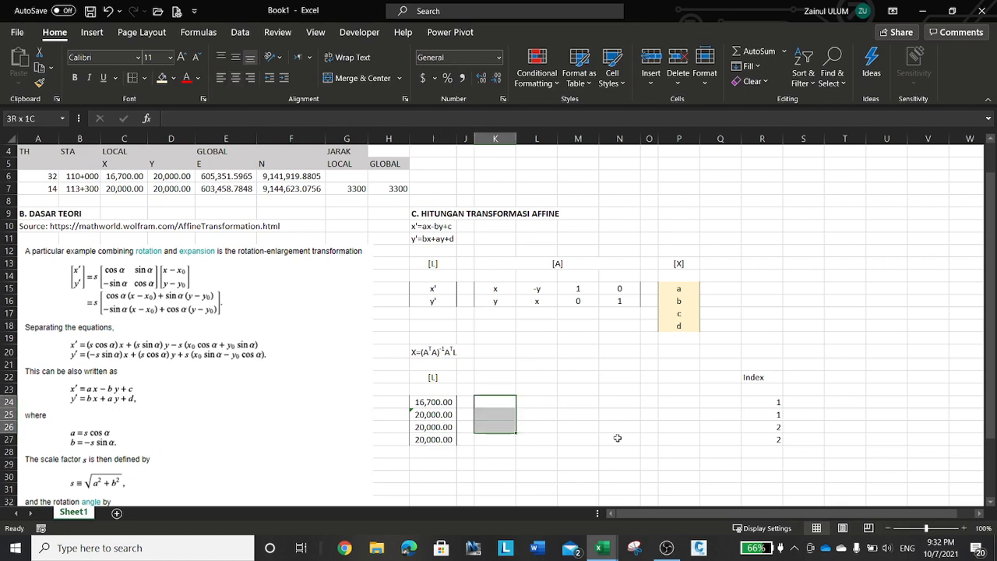
{"action": "key", "text": "shift+Down"}
{"action": "key", "text": "shift+Right"}
{"action": "key", "text": "shift+Right"}
{"action": "key", "text": "shift+Right"}
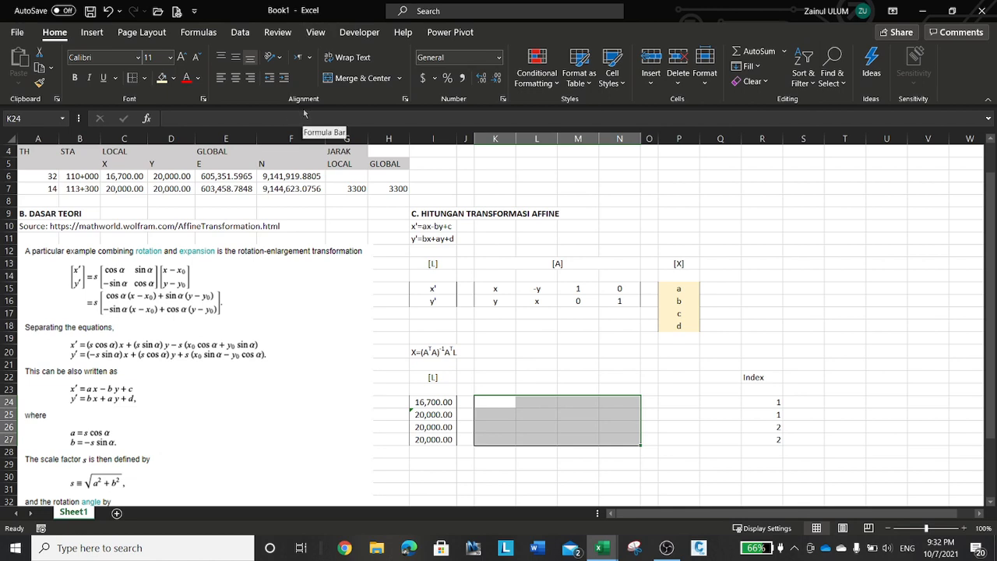
{"action": "key", "text": "ctrl+shift+f"}
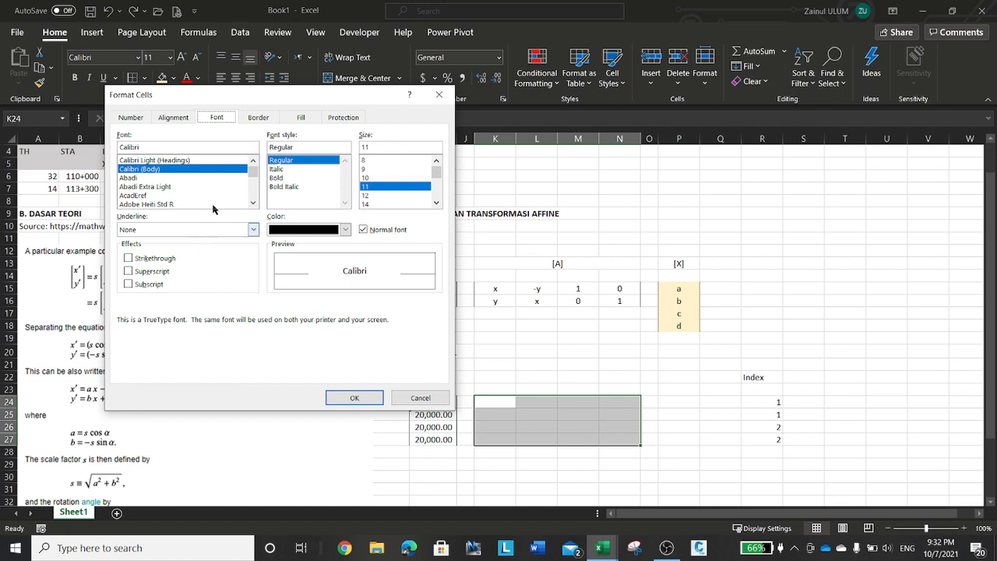
{"action": "left_click", "coordinate": [263, 120]}
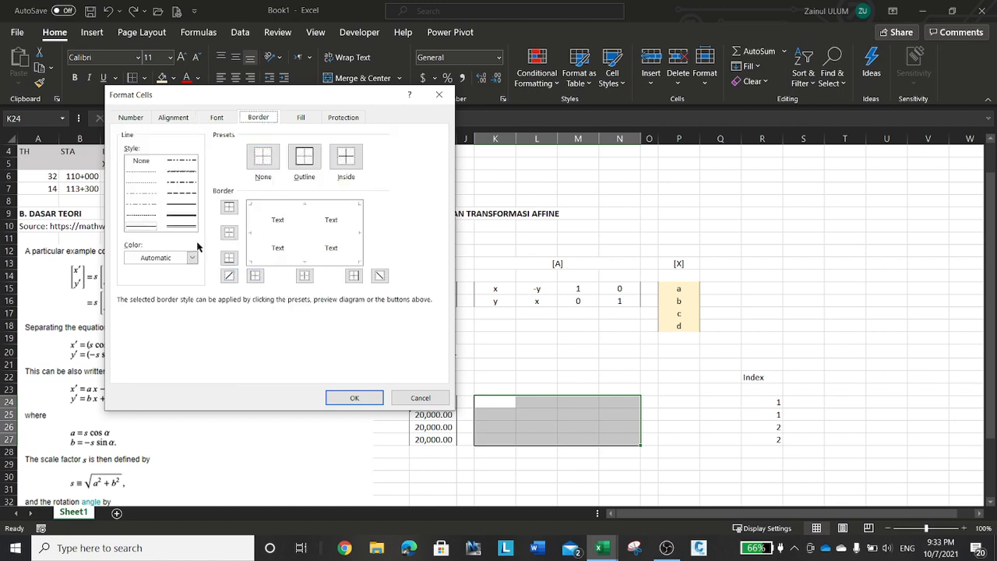
{"action": "left_click", "coordinate": [258, 278]}
{"action": "left_click", "coordinate": [355, 277]}
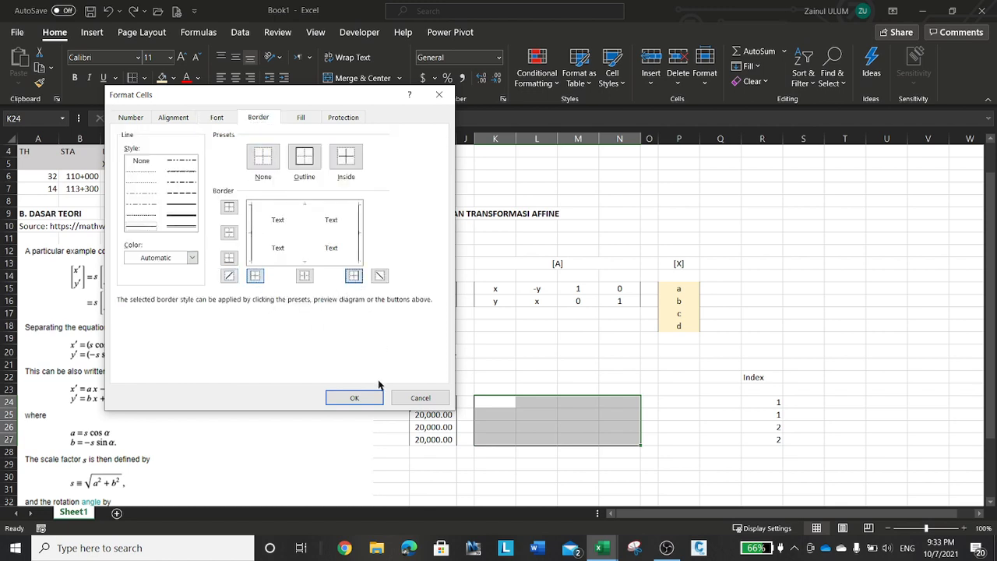
{"action": "left_click", "coordinate": [378, 397]}
{"action": "left_click", "coordinate": [584, 415]}
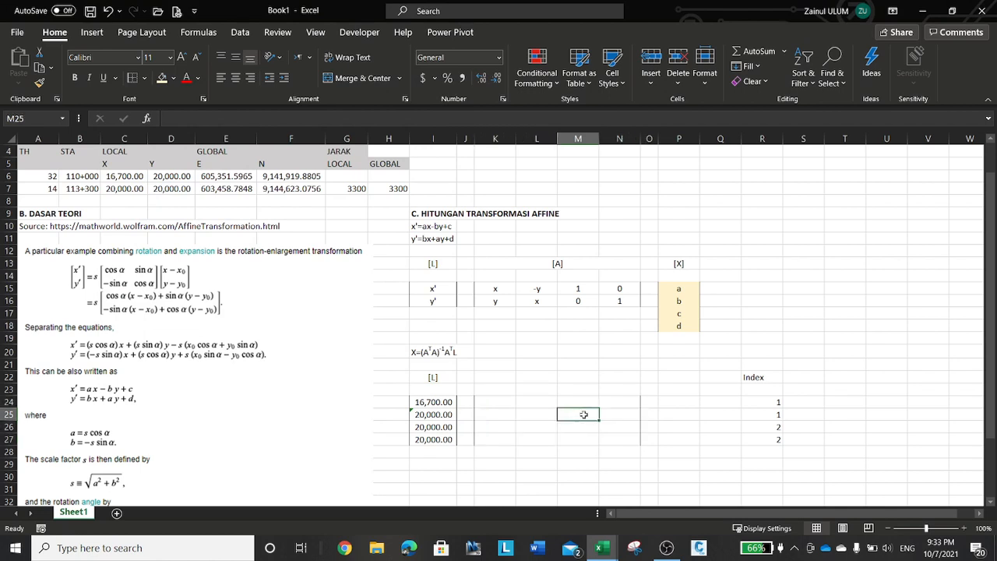
- Enter =INDEX($E$6:$F$7,$R24,1) in K24 to pull the first point's global E coordinate into the numeric [A] matrix
{"action": "left_click", "coordinate": [507, 398]}
{"action": "type", "text": "=INDEX("}
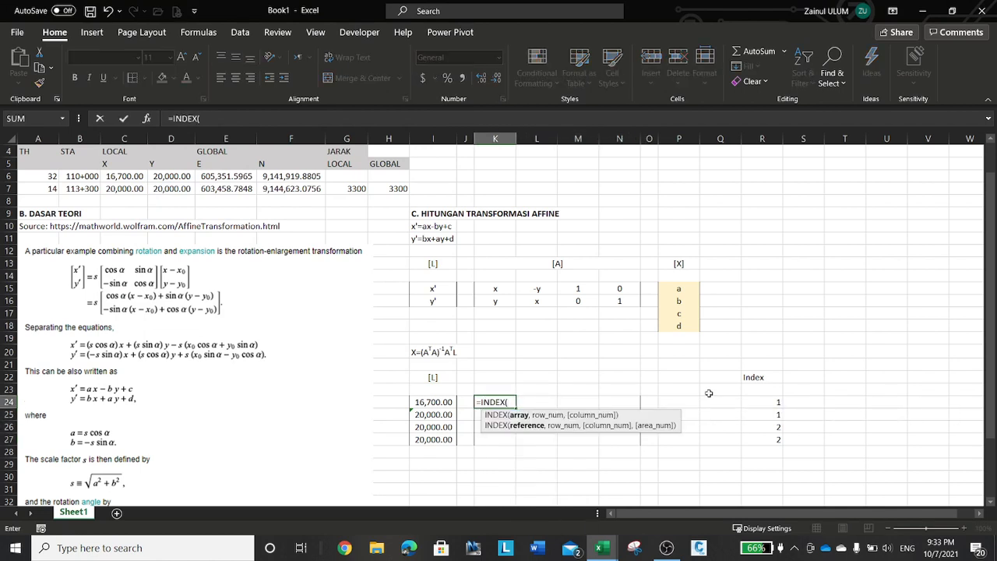
{"action": "left_click_drag", "start_coordinate": [243, 176], "coordinate": [288, 189]}
{"action": "key", "text": "F4"}
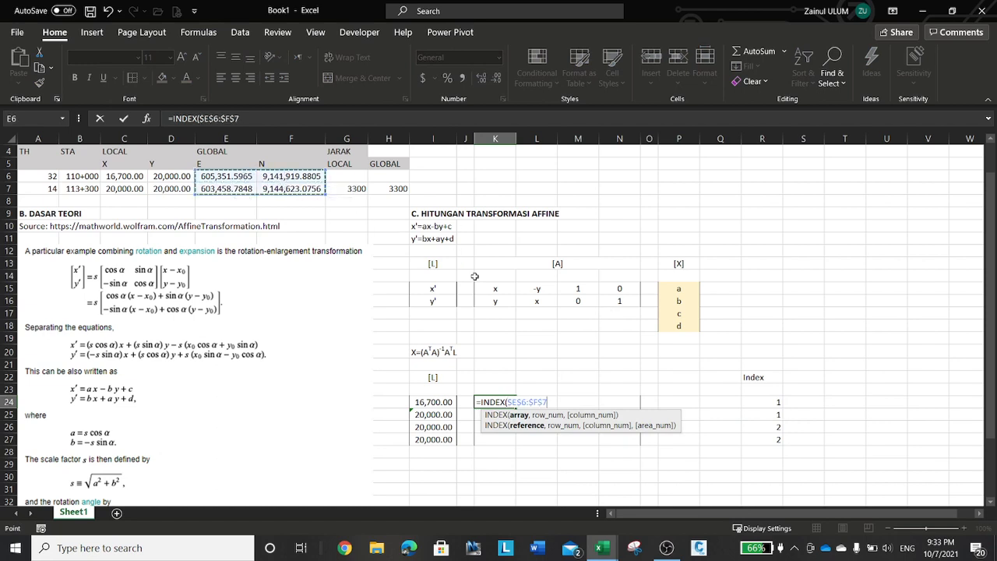
{"action": "left_click", "coordinate": [268, 118]}
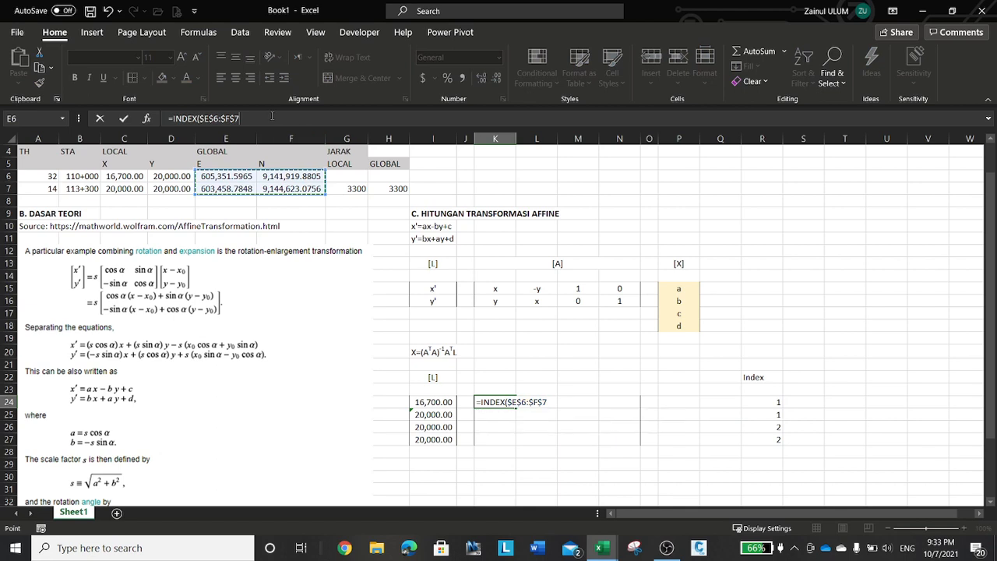
{"action": "type", "text": ","}
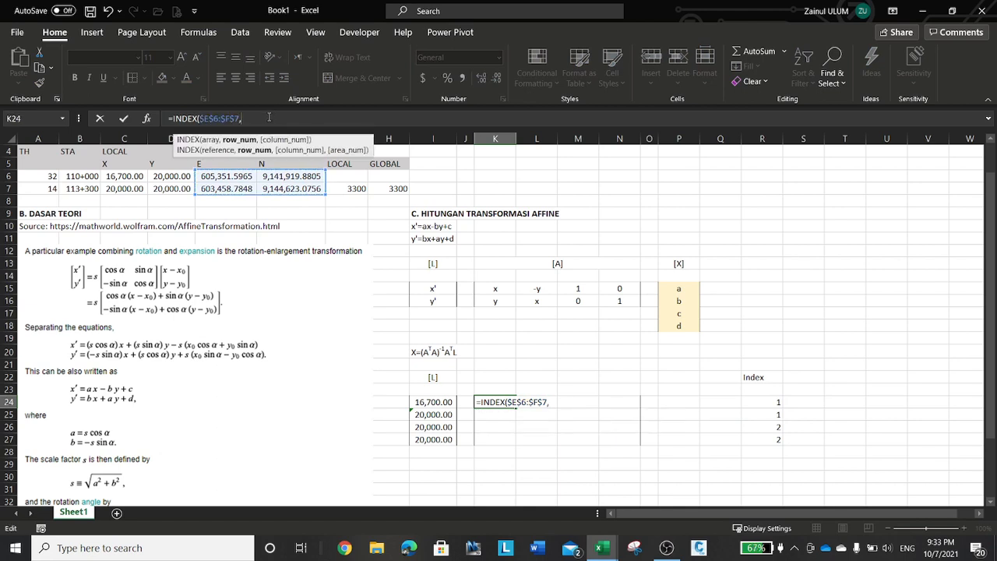
{"action": "left_click", "coordinate": [771, 401]}
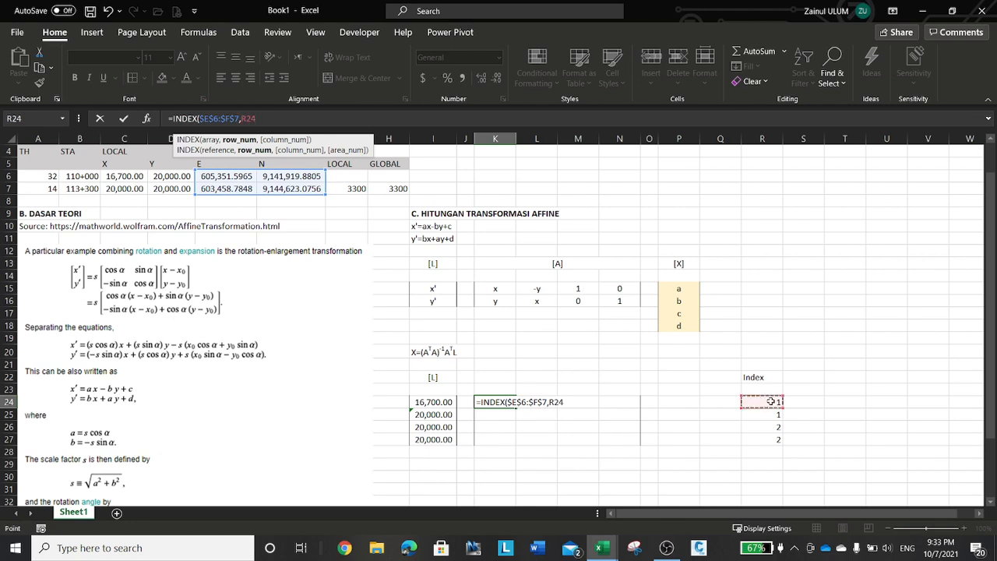
{"action": "key", "text": "F4"}
{"action": "key", "text": "F4"}
{"action": "key", "text": "F4"}
{"action": "type", "text": ","}
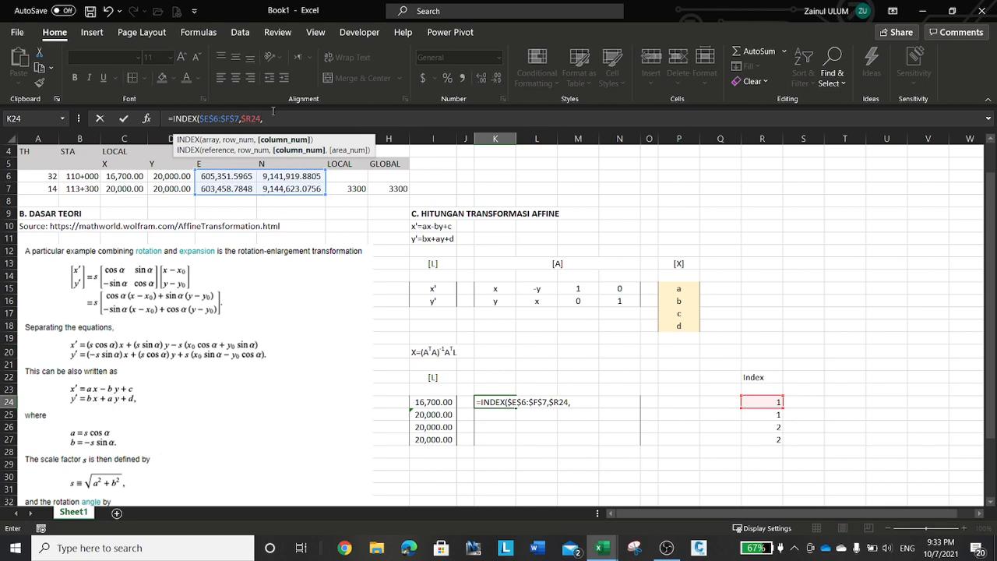
{"action": "type", "text": "1)"}
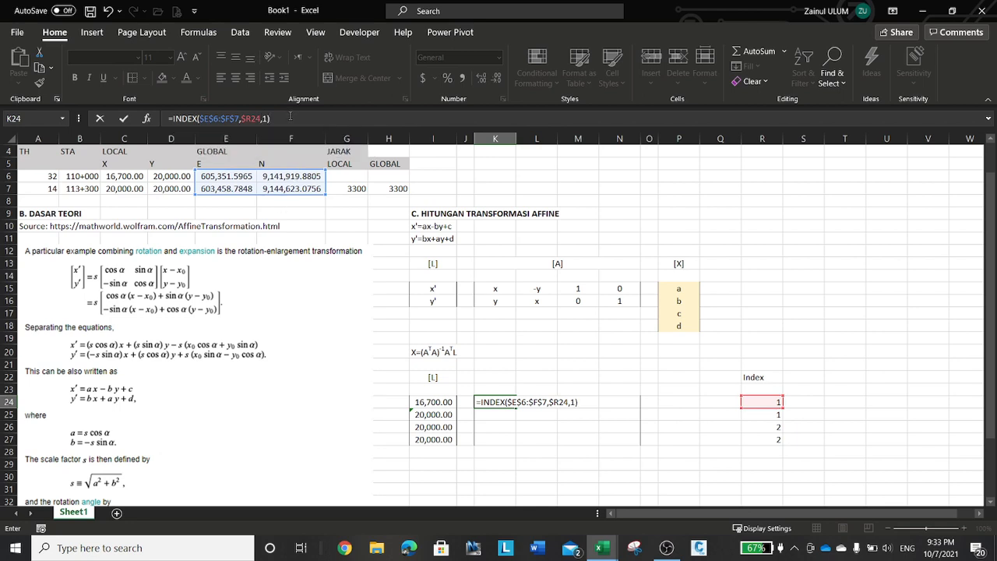
{"action": "key", "text": "Tab"}
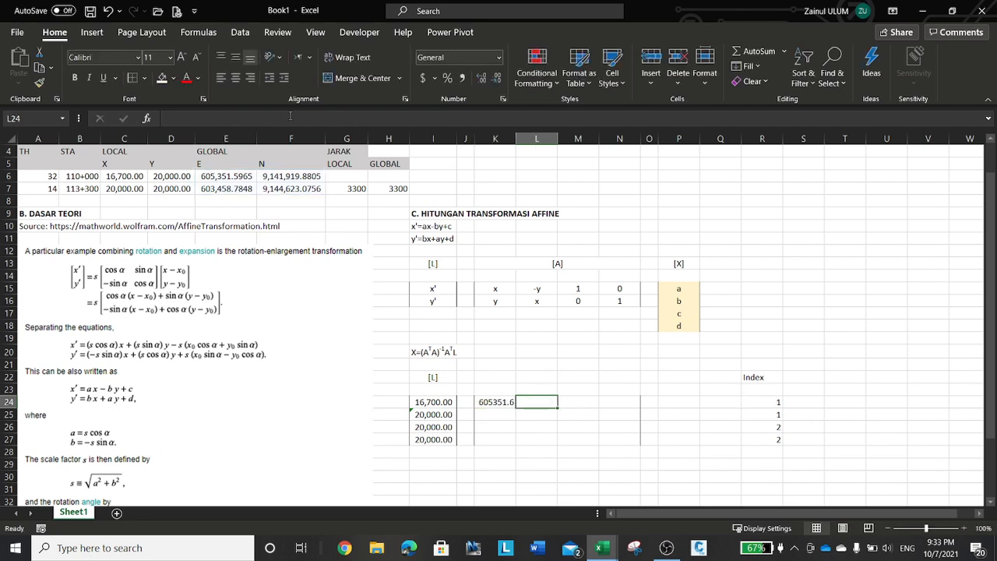
- Copy the INDEX formula from K24 to K25 and set its column number to 2 for the global N
{"action": "key", "text": "Left"}
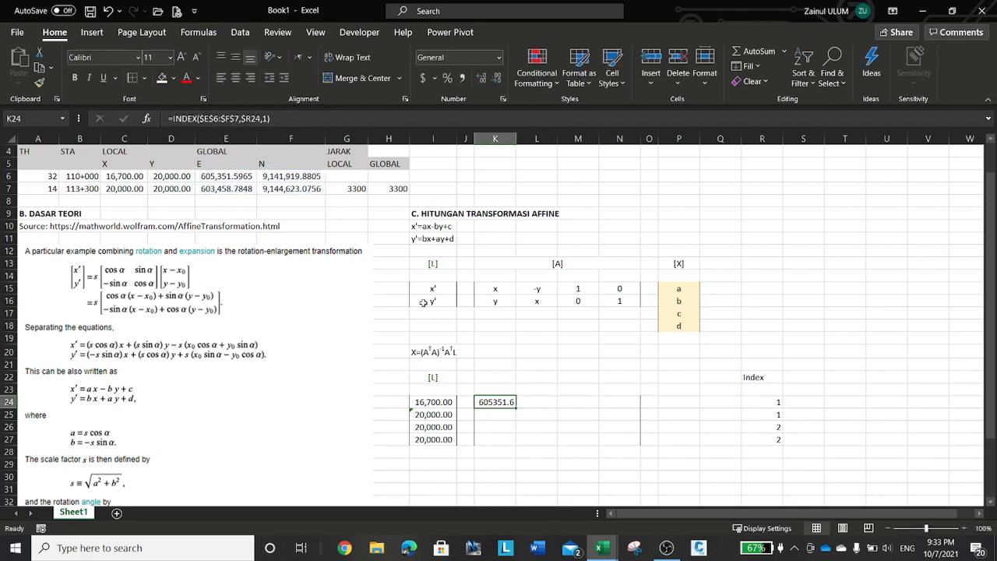
{"action": "key", "text": "ctrl+c"}
{"action": "key", "text": "Down"}
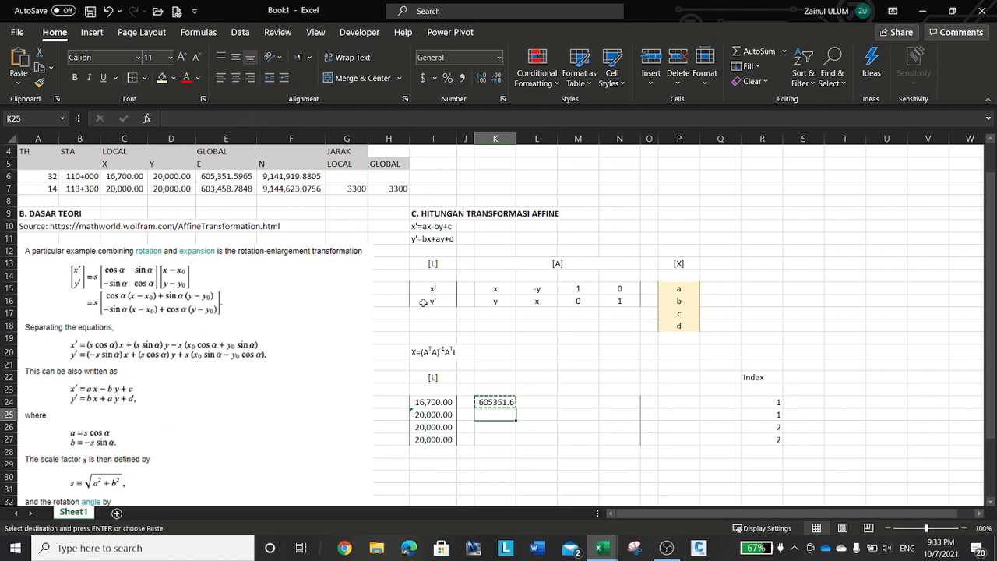
{"action": "key", "text": "Return"}
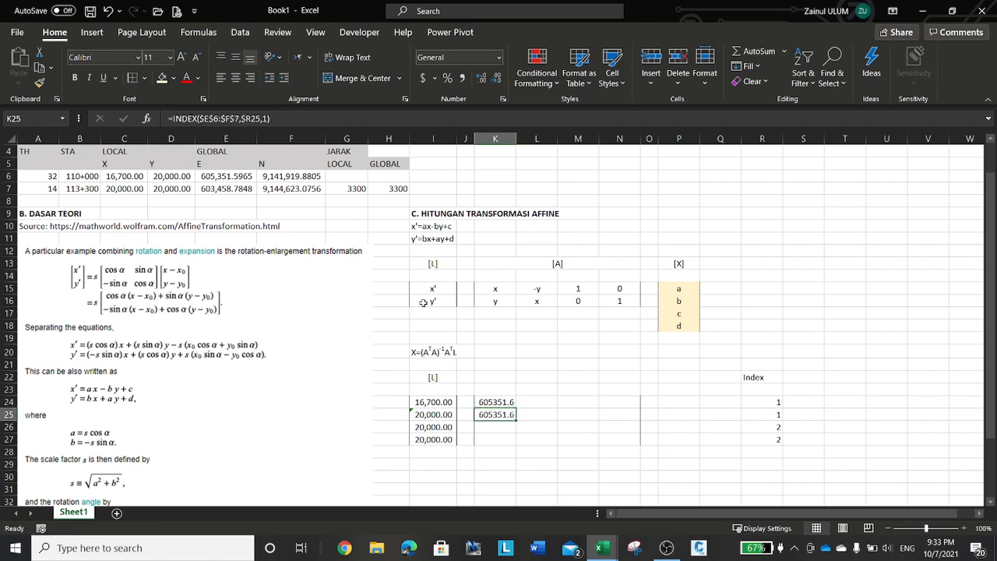
{"action": "key", "text": "F2"}
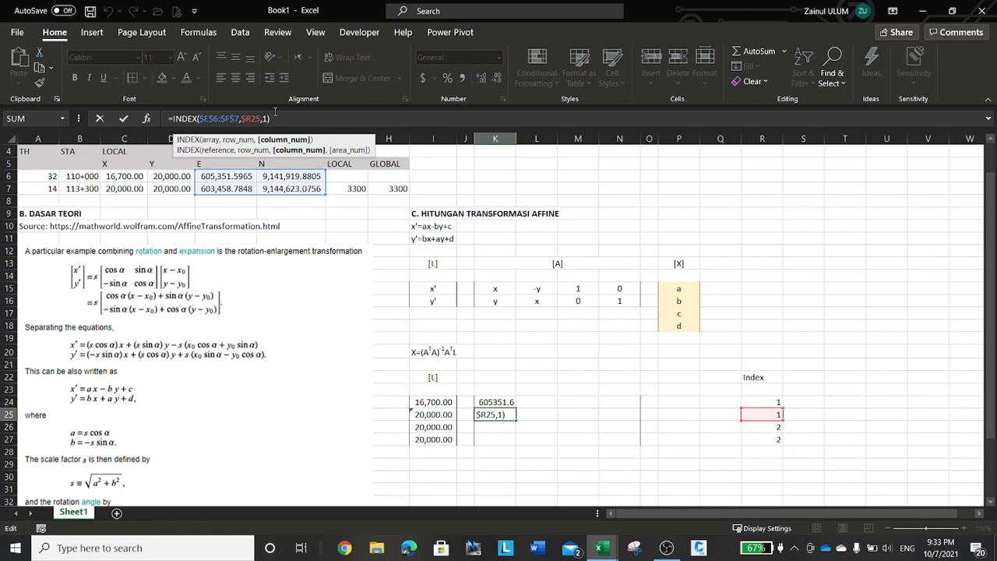
{"action": "key", "text": "BackSpace"}
{"action": "type", "text": "2"}
{"action": "key", "text": "Tab"}
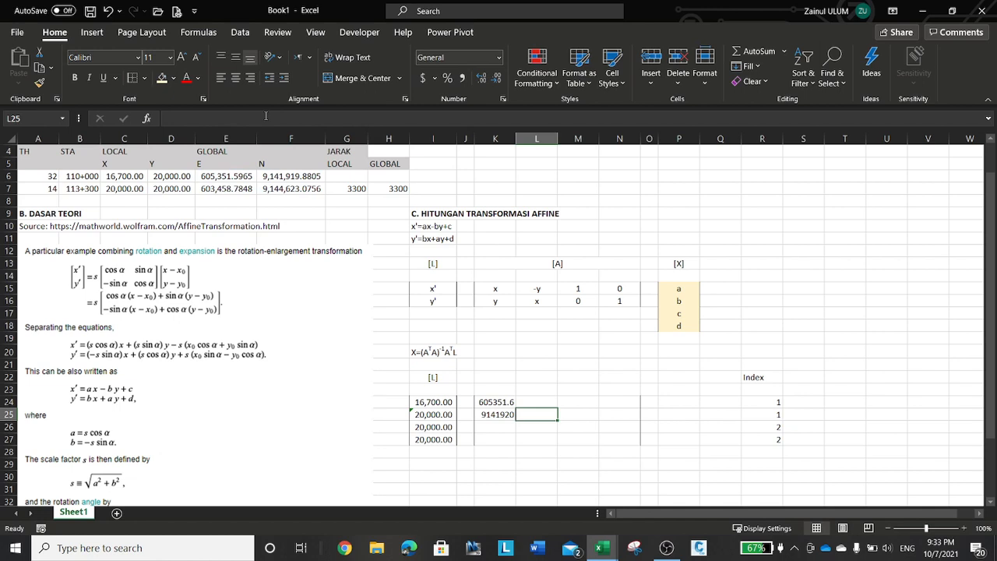
- Copy the pair of INDEX formulas in K24:K25 to K26:K27 for the second point
{"action": "key", "text": "Left"}
{"action": "key", "text": "Up"}
{"action": "key", "text": "shift+Down"}
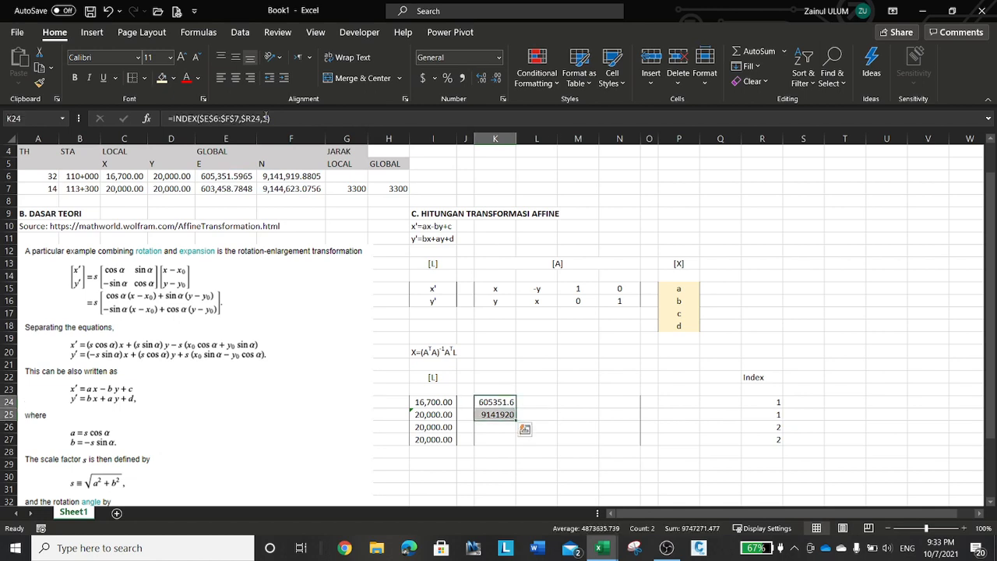
{"action": "key", "text": "ctrl+c"}
{"action": "key", "text": "Down"}
{"action": "key", "text": "Down"}
{"action": "key", "text": "ctrl+v"}
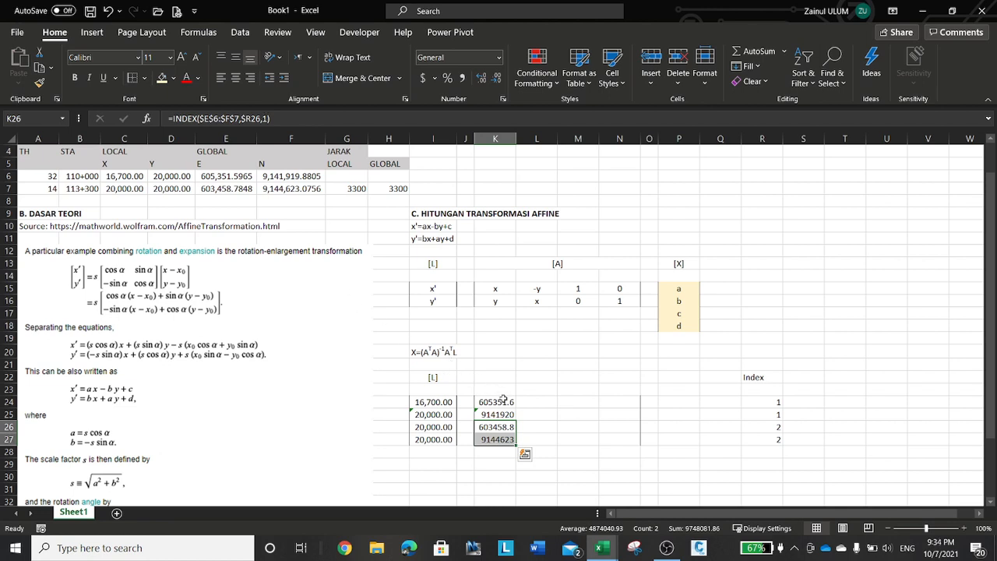
- Format the global coordinates in K24:K27 with thousands separators and four decimal places
{"action": "left_click_drag", "start_coordinate": [503, 398], "coordinate": [498, 439]}
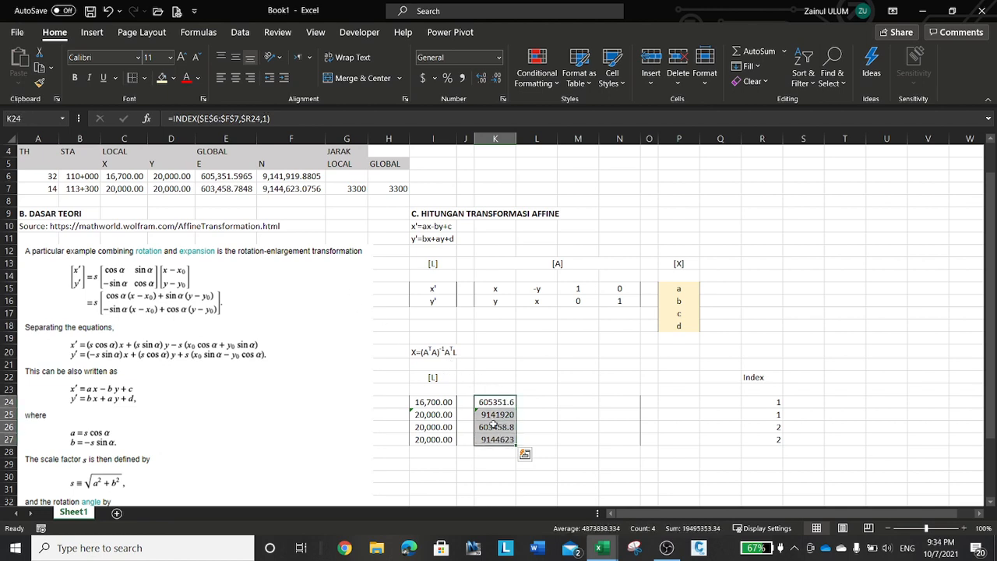
{"action": "left_click", "coordinate": [461, 78]}
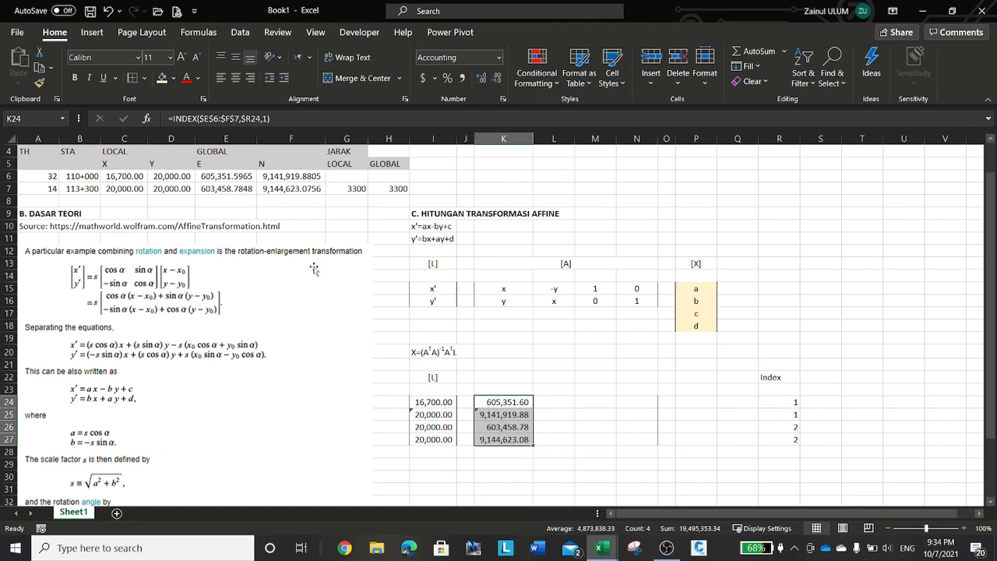
{"action": "left_click", "coordinate": [495, 78]}
{"action": "left_click", "coordinate": [483, 83]}
{"action": "left_click", "coordinate": [483, 83]}
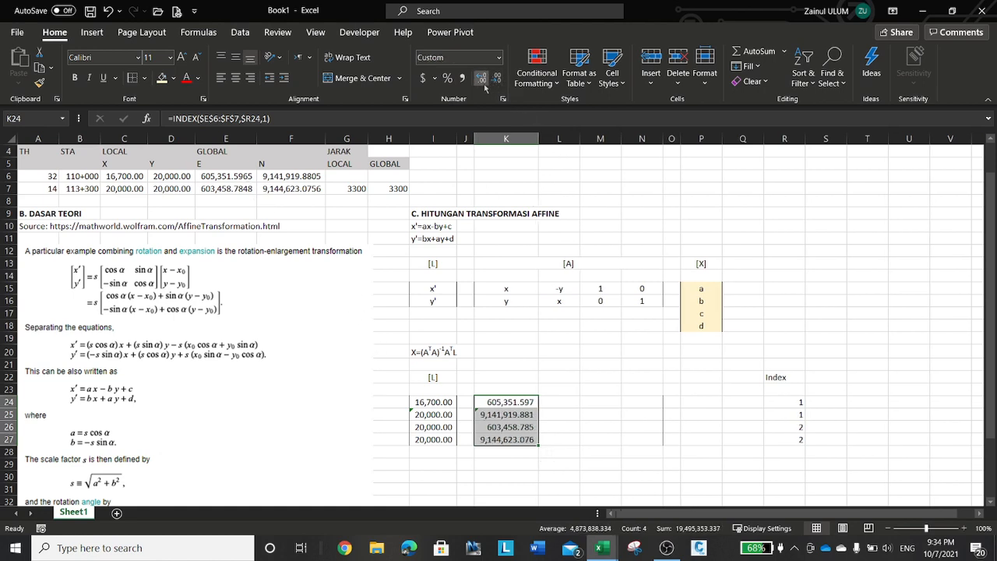
{"action": "left_click", "coordinate": [483, 83]}
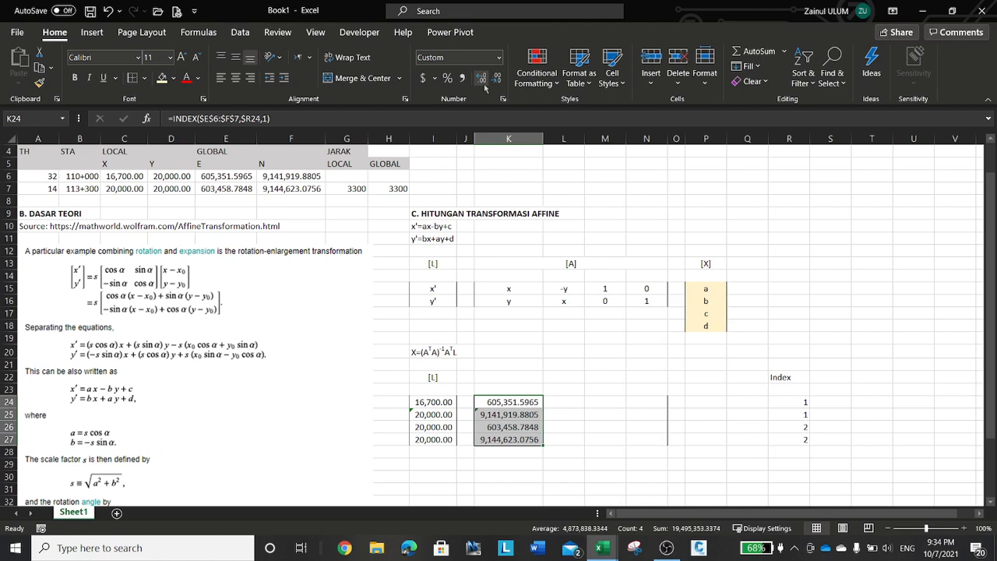
{"action": "left_click", "coordinate": [484, 83]}
{"action": "left_click", "coordinate": [500, 81]}
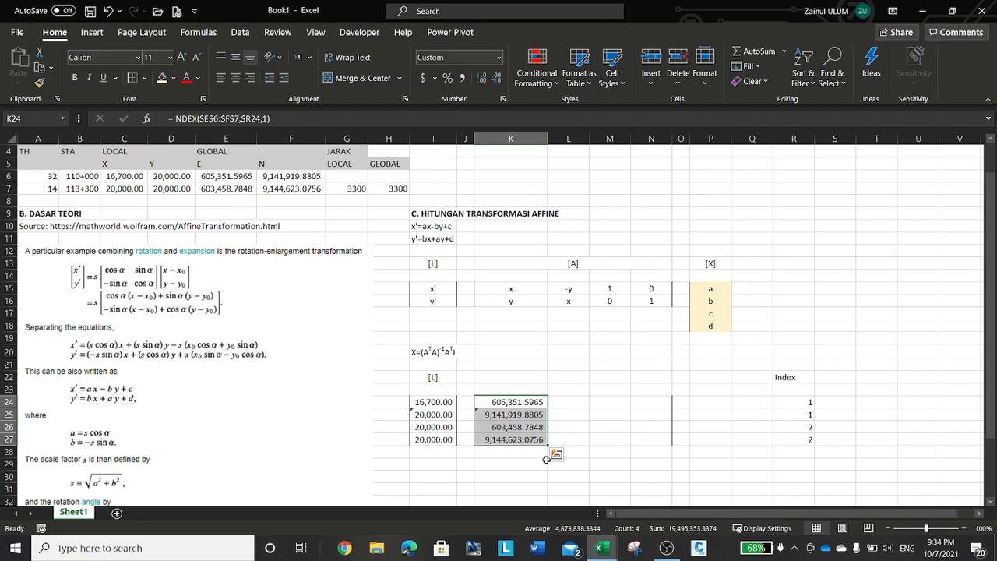
- Copy the INDEX formula from K24 into L24 in the second column of the [A] matrix
{"action": "left_click", "coordinate": [559, 388]}
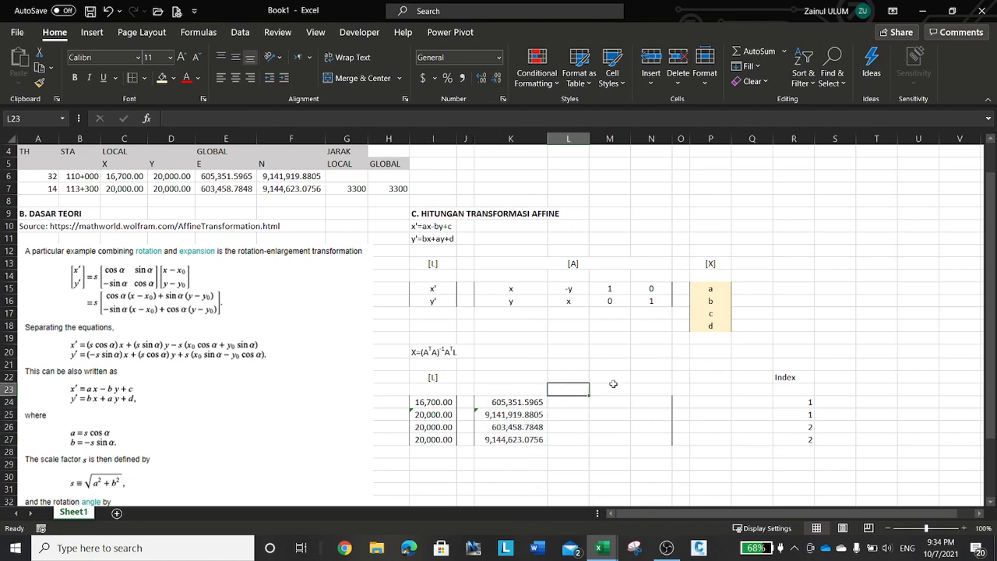
{"action": "left_click", "coordinate": [521, 401]}
{"action": "left_click", "coordinate": [295, 117]}
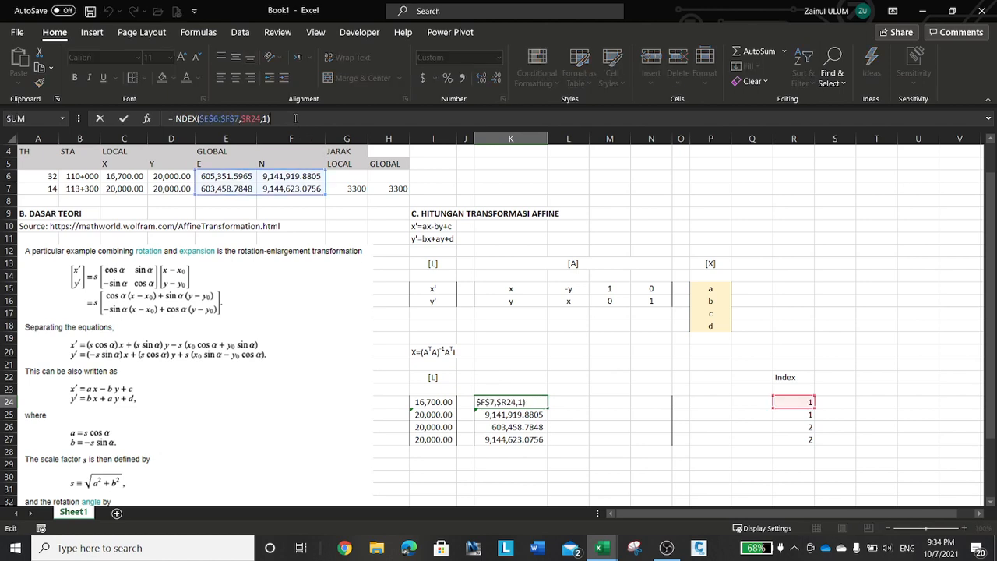
{"action": "key", "text": "Escape"}
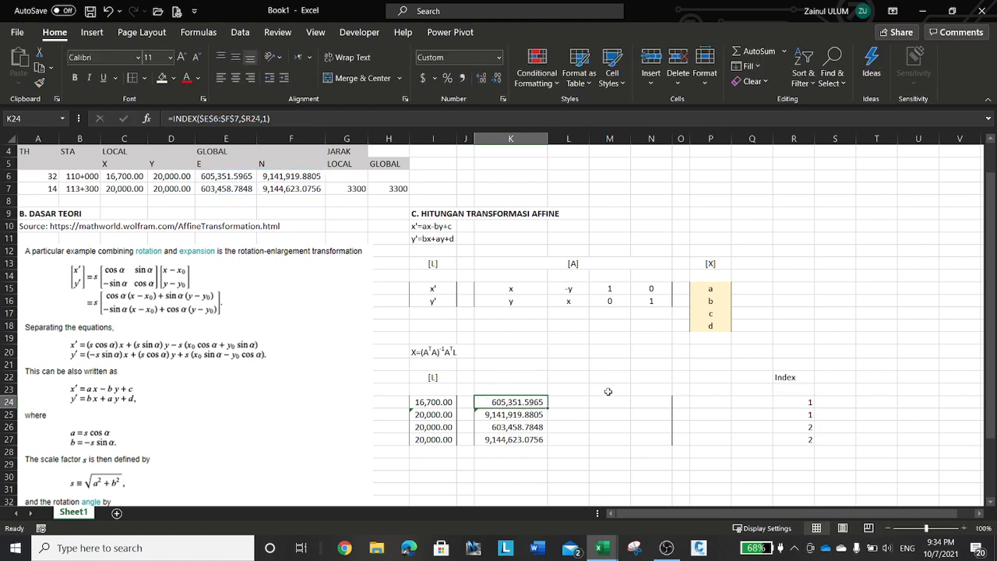
{"action": "key", "text": "ctrl+c"}
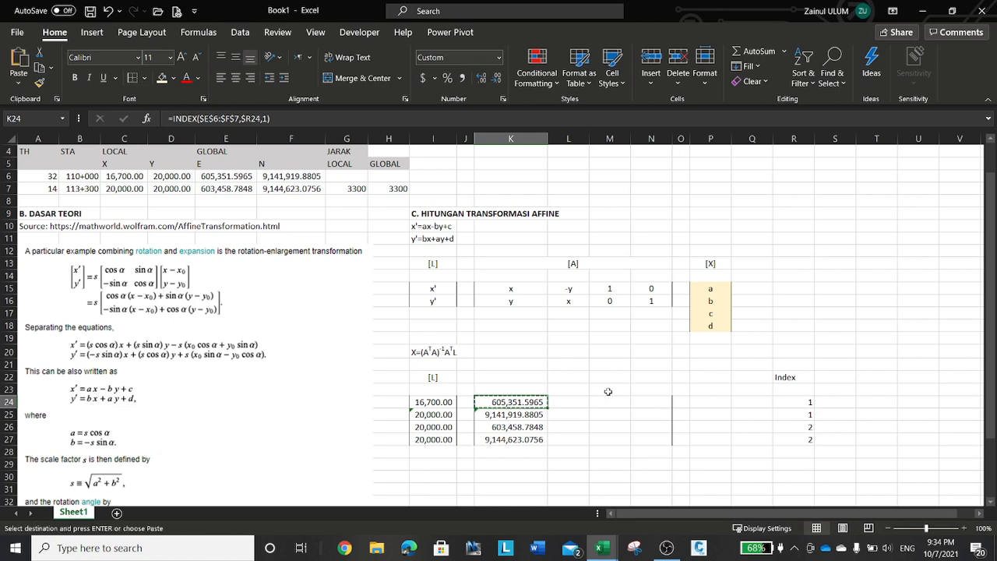
{"action": "key", "text": "Right"}
{"action": "key", "text": "Return"}
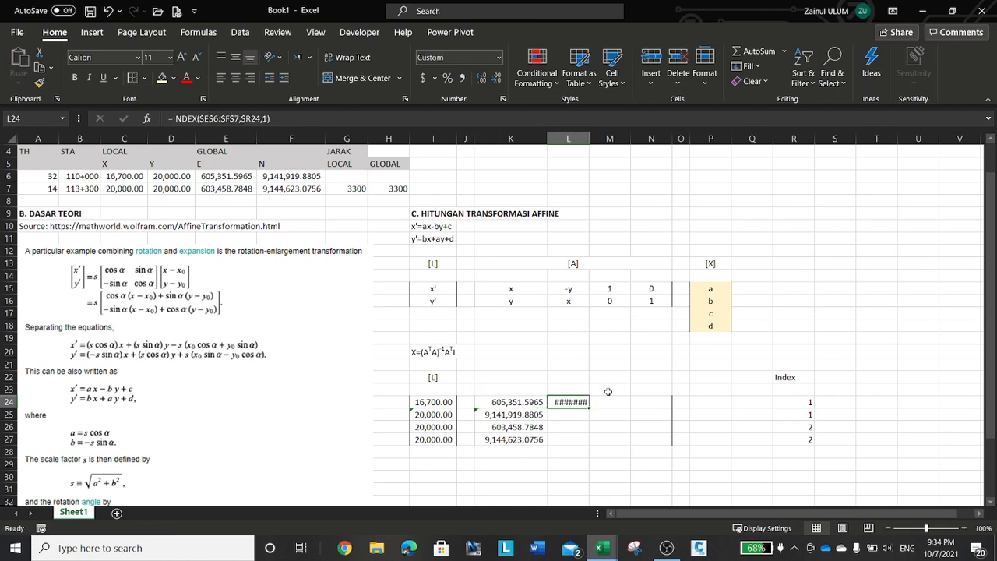
- Try to copy column K's formatting onto columns L through N with Format Painter
{"action": "left_click", "coordinate": [511, 139]}
{"action": "left_click", "coordinate": [42, 85]}
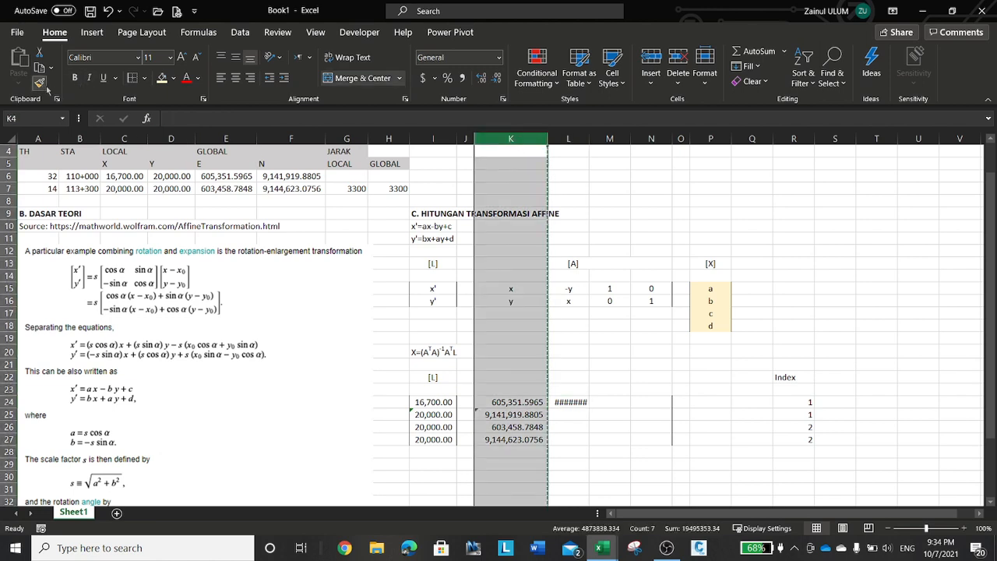
{"action": "left_click_drag", "start_coordinate": [569, 138], "coordinate": [654, 138]}
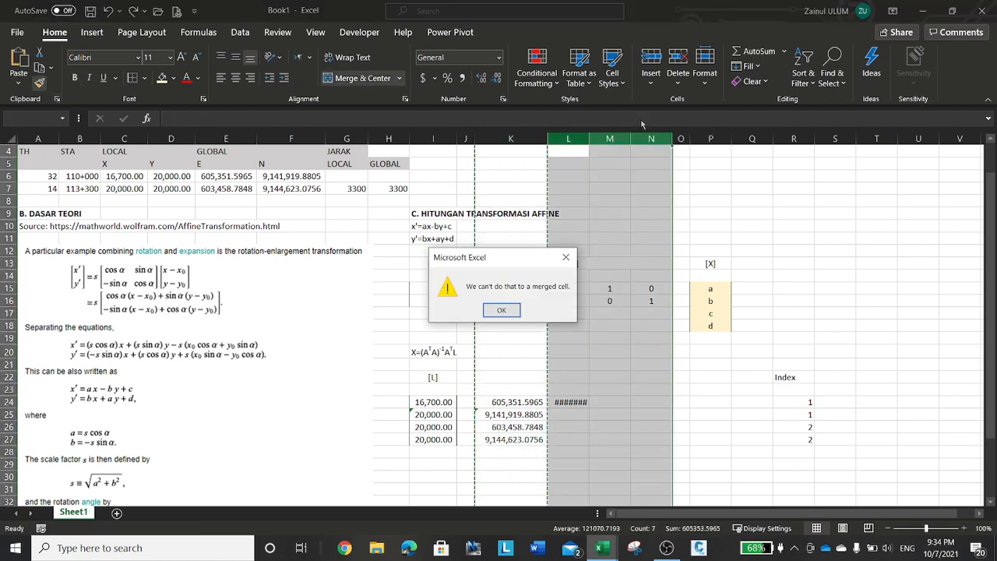
{"action": "left_click", "coordinate": [501, 310]}
{"action": "left_click", "coordinate": [654, 389]}
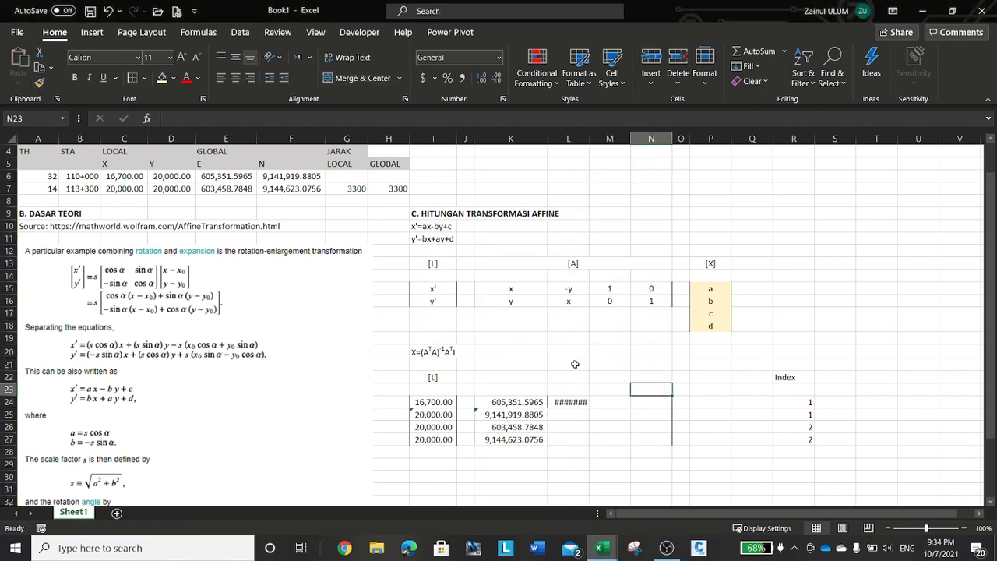
- Set the width of column K to 15
{"action": "right_click", "coordinate": [511, 139]}
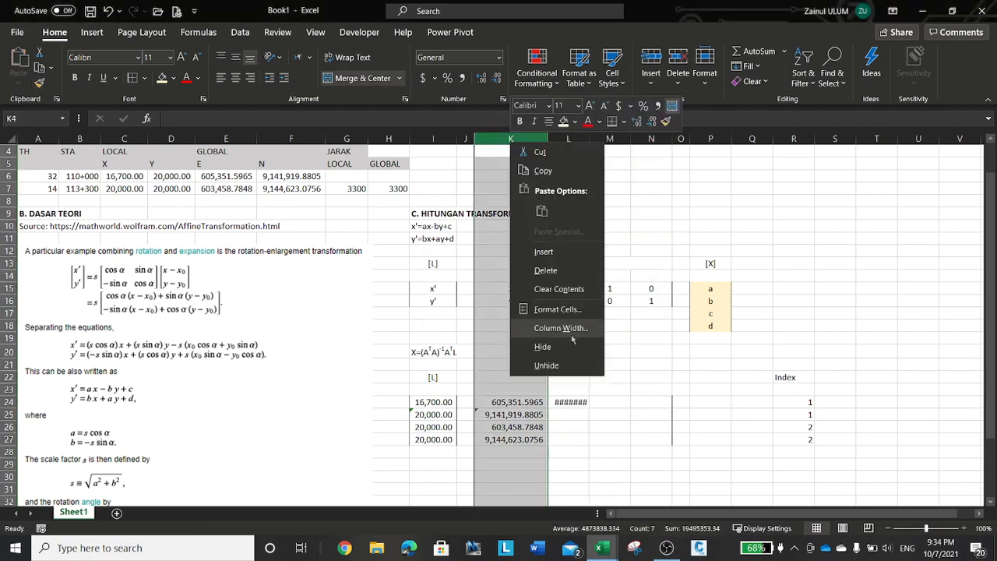
{"action": "left_click", "coordinate": [556, 327]}
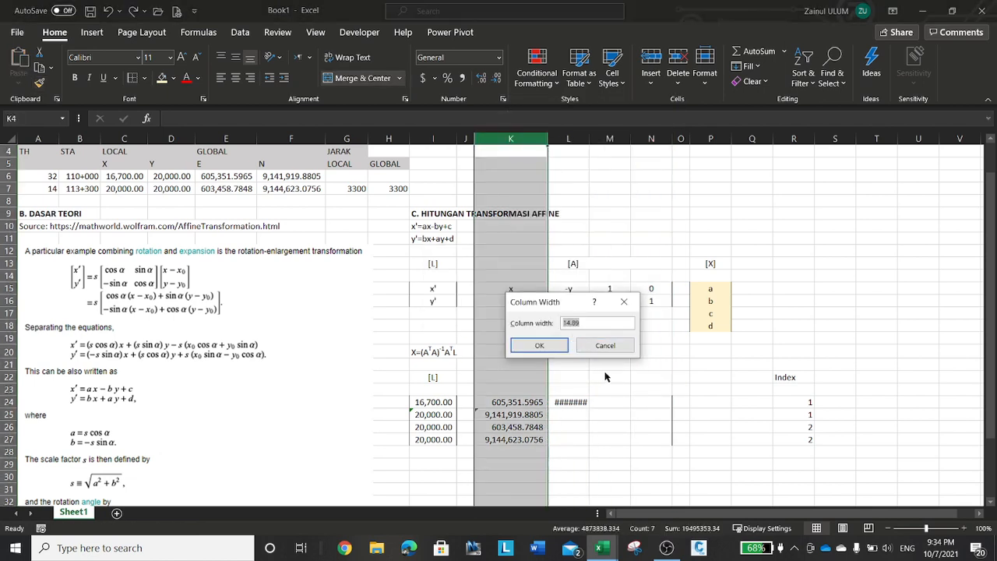
{"action": "type", "text": "15"}
{"action": "key", "text": "Return"}
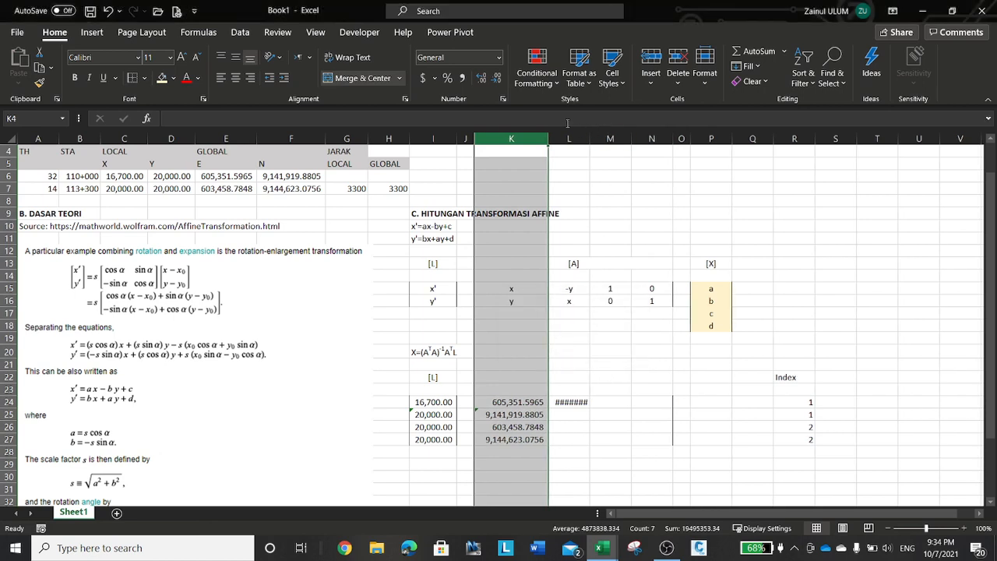
- Set the width of columns L through N to 15 and select L24
{"action": "left_click_drag", "start_coordinate": [569, 139], "coordinate": [658, 139]}
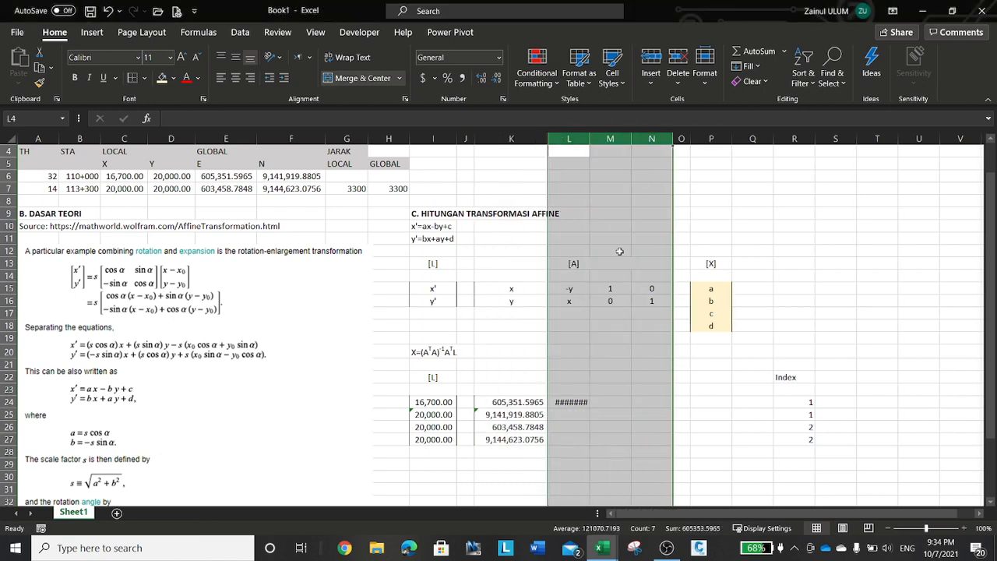
{"action": "right_click", "coordinate": [619, 250]}
{"action": "left_click", "coordinate": [697, 440]}
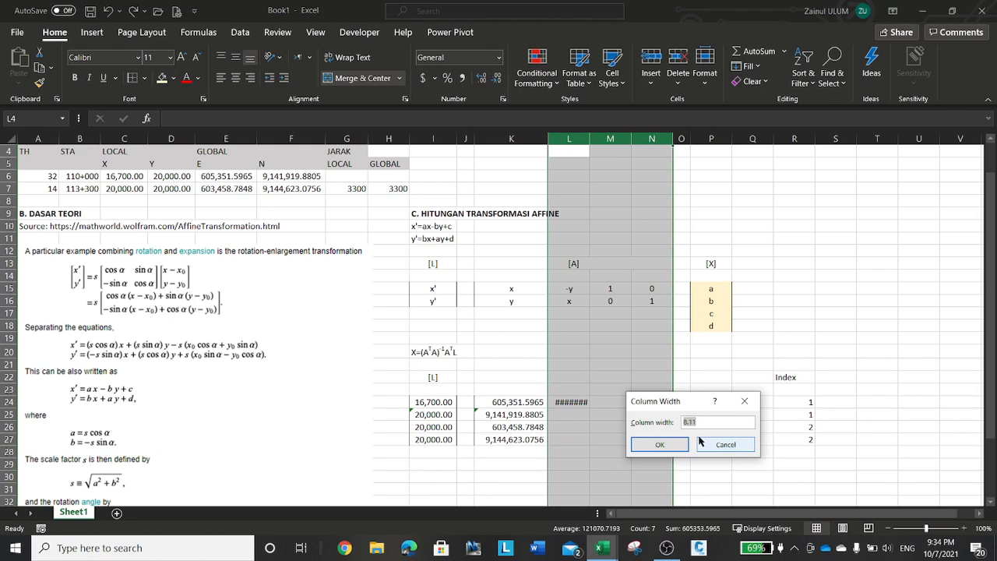
{"action": "type", "text": "15"}
{"action": "left_click", "coordinate": [659, 444]}
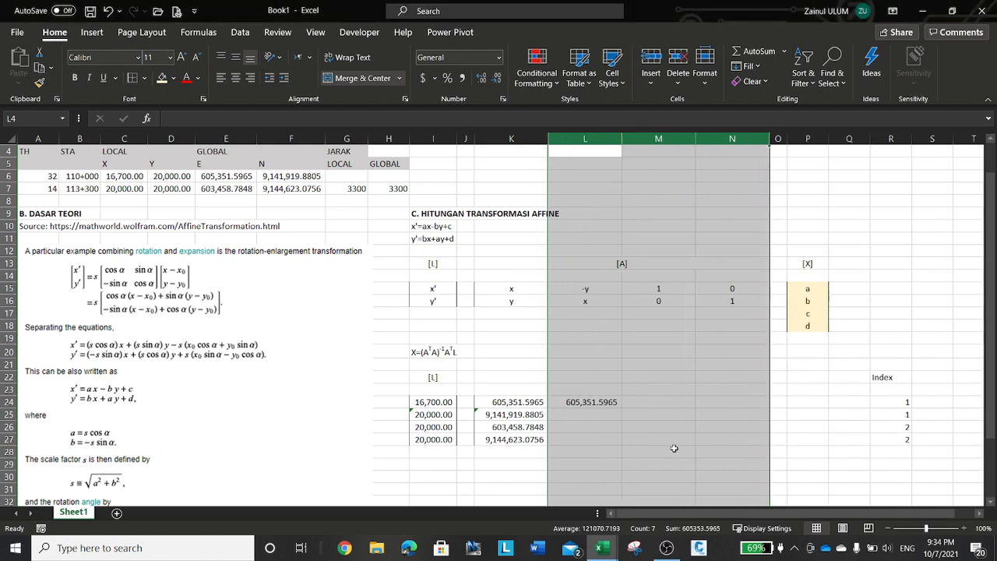
{"action": "left_click", "coordinate": [674, 448]}
{"action": "left_click", "coordinate": [592, 403]}
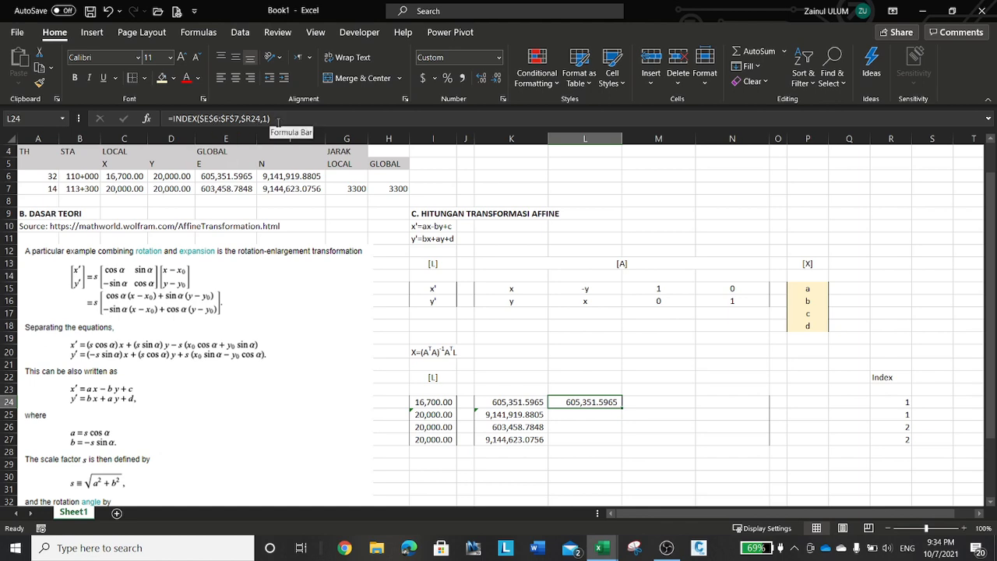
- Change the L24 formula to the negated second column, =-INDEX($E$6:$F$7,$R24,2)
{"action": "left_click", "coordinate": [278, 119]}
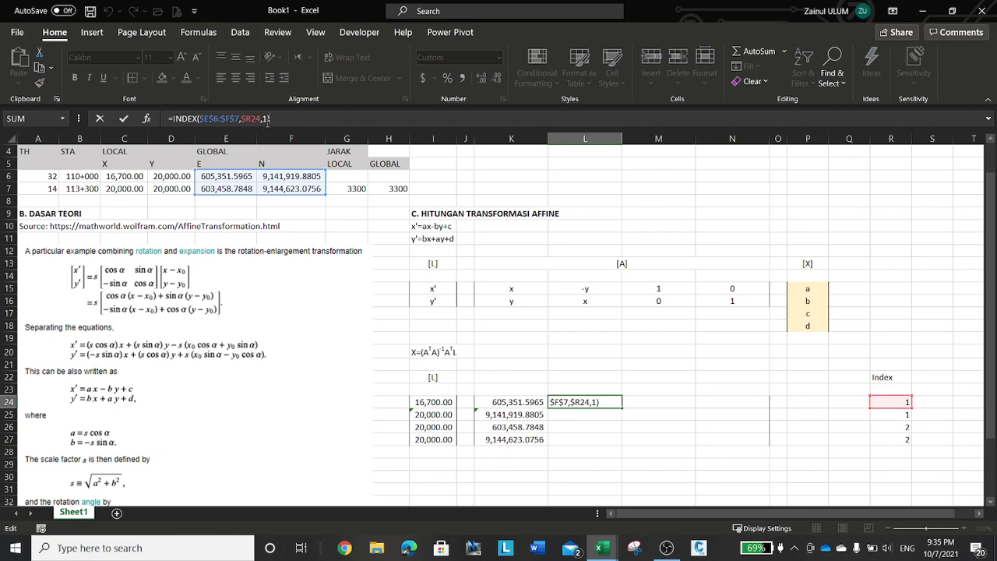
{"action": "left_click", "coordinate": [268, 119]}
{"action": "key", "text": "BackSpace"}
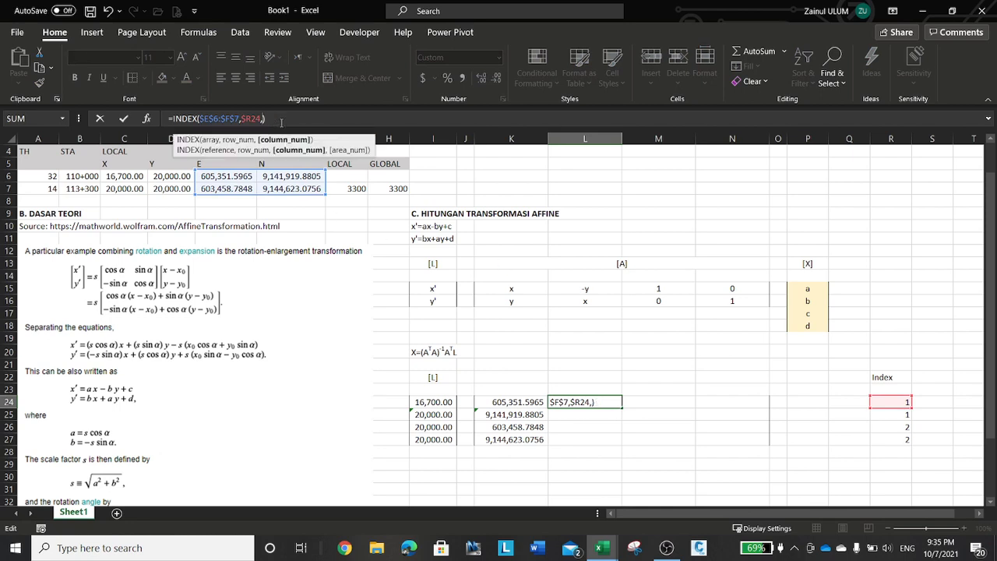
{"action": "type", "text": "2"}
{"action": "left_click", "coordinate": [176, 119]}
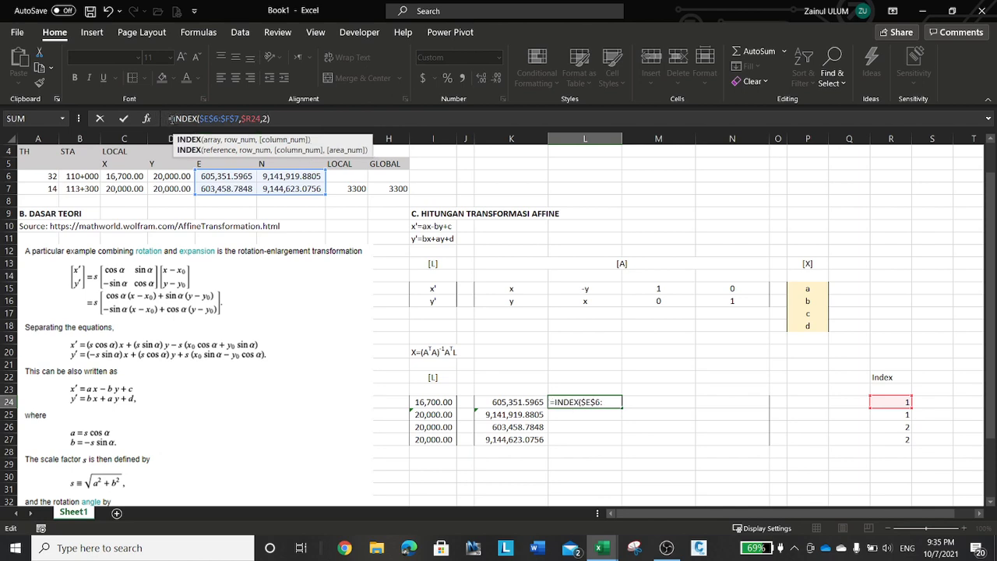
{"action": "type", "text": "-1"}
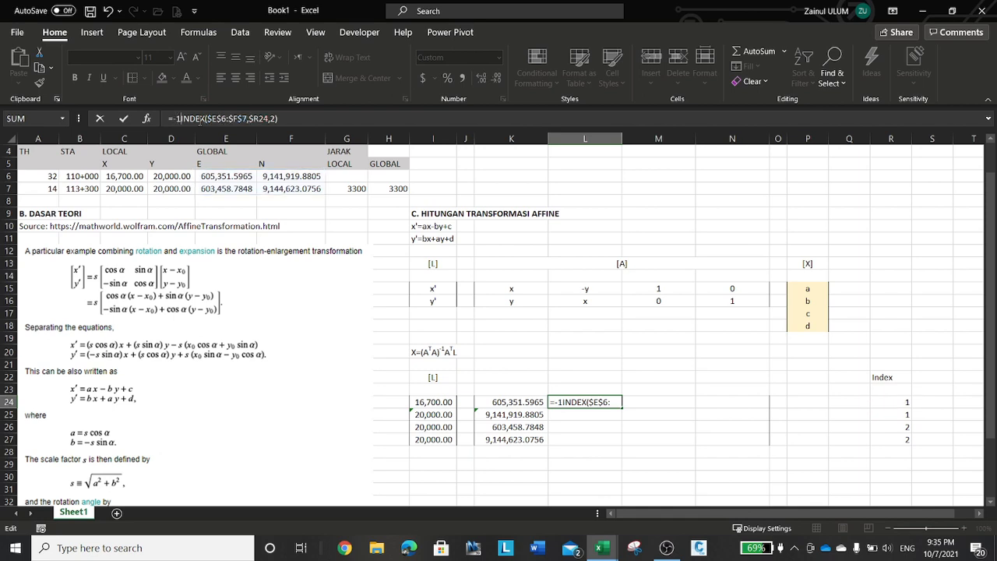
{"action": "key", "text": "BackSpace"}
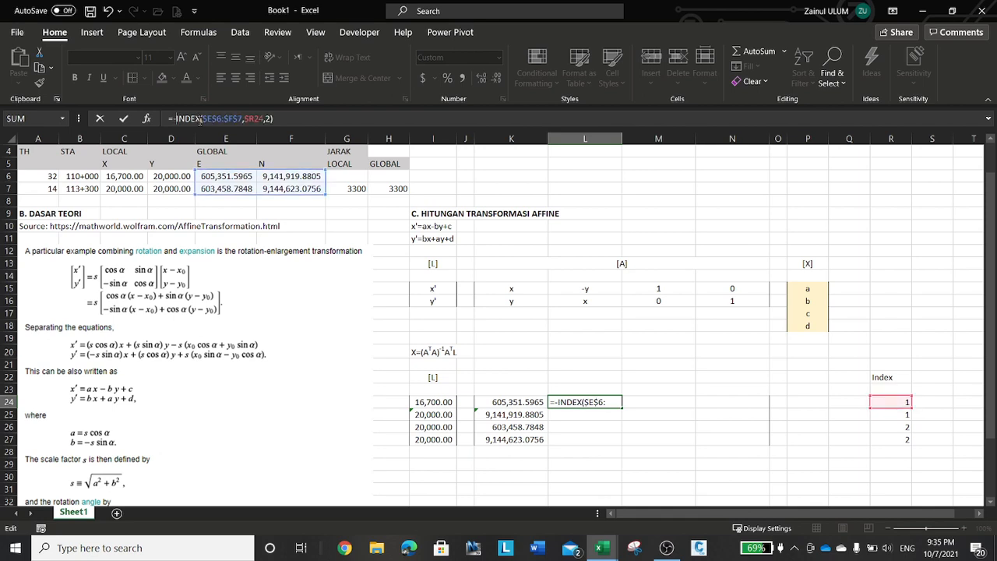
{"action": "key", "text": "Tab"}
- Format K24:N27 as Currency with no symbol, 4 decimal places and negatives shown with a minus sign (-1,234.3210)
{"action": "key", "text": "Left"}
{"action": "key", "text": "Left"}
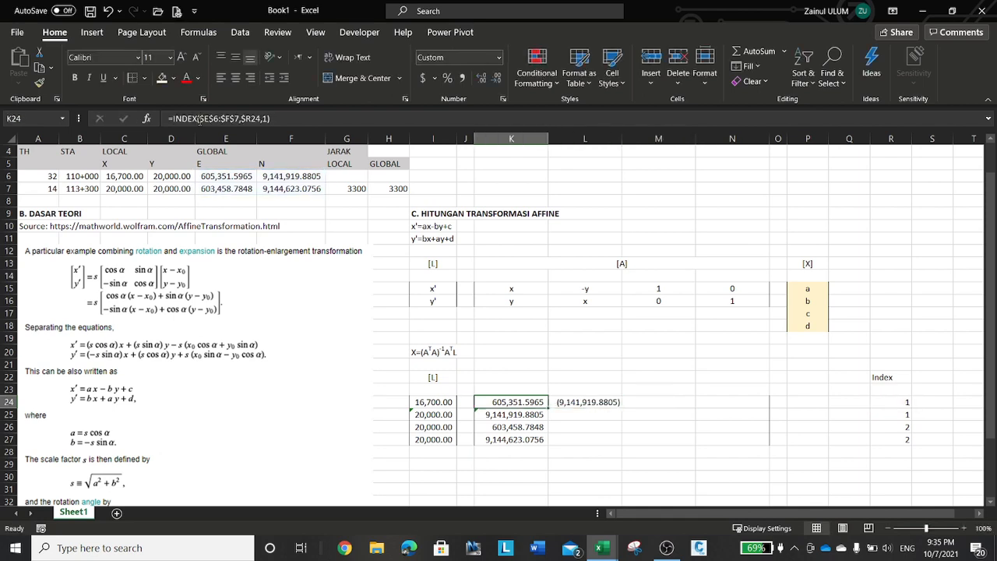
{"action": "key", "text": "shift+Down"}
{"action": "key", "text": "shift+Down"}
{"action": "key", "text": "shift+Down"}
{"action": "key", "text": "shift+Right"}
{"action": "key", "text": "shift+Right"}
{"action": "key", "text": "shift+Right"}
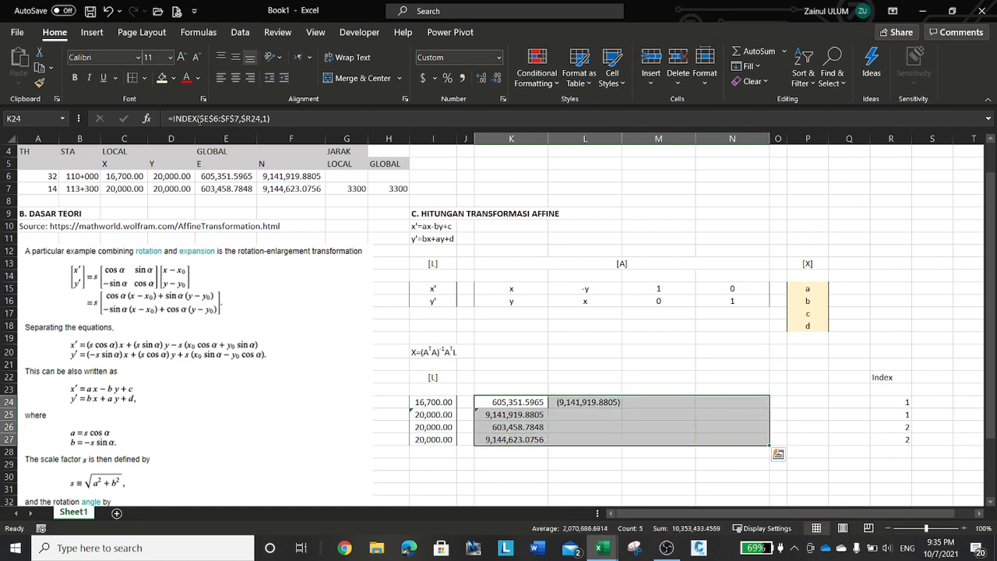
{"action": "key", "text": "ctrl+1"}
{"action": "left_click", "coordinate": [126, 118]}
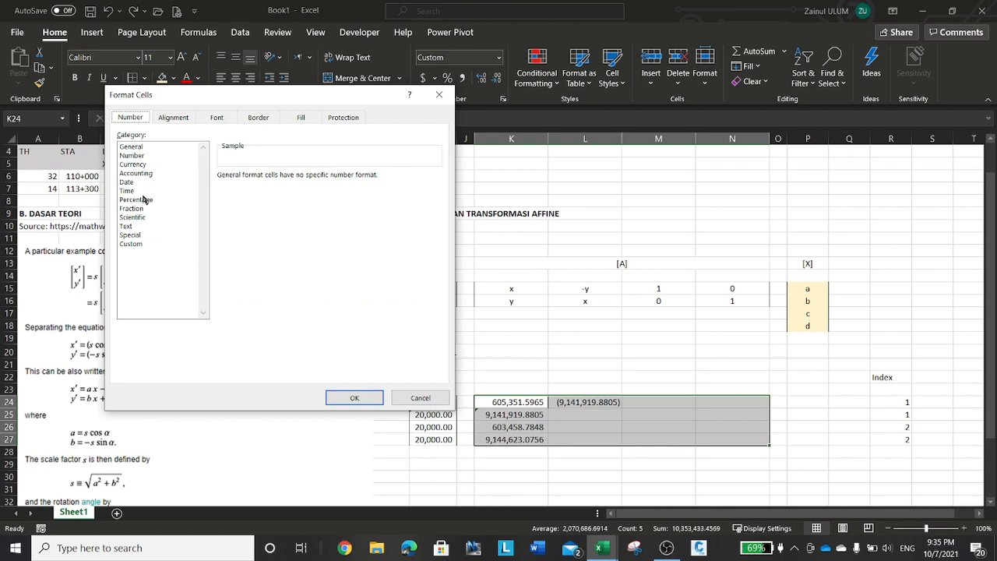
{"action": "left_click", "coordinate": [132, 246]}
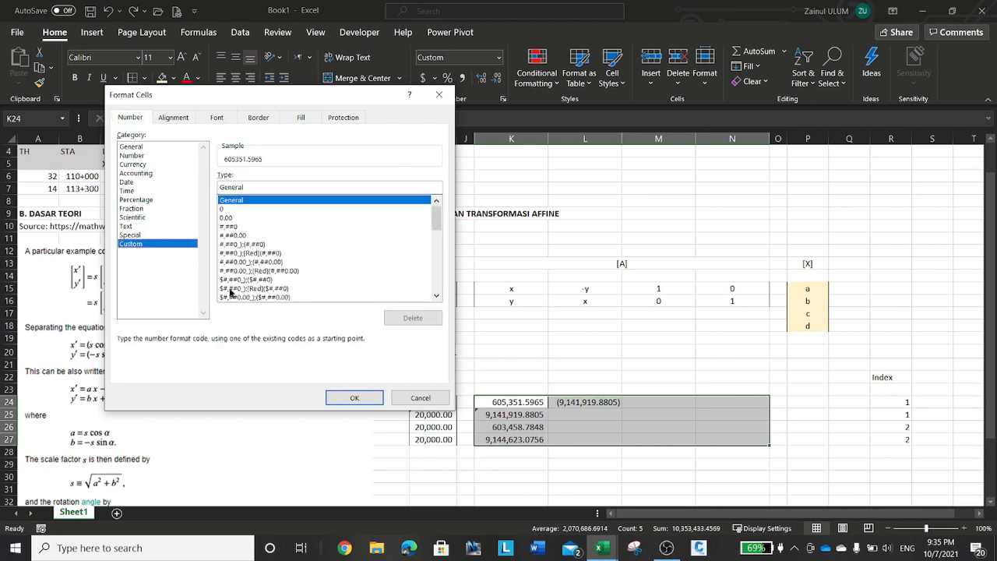
{"action": "left_click", "coordinate": [143, 165]}
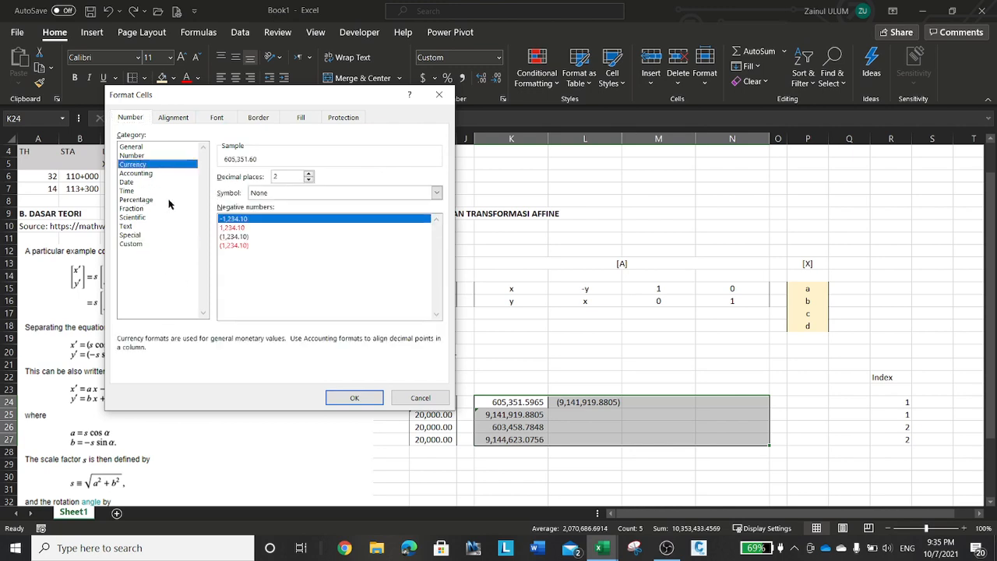
{"action": "left_click", "coordinate": [310, 174]}
{"action": "left_click", "coordinate": [309, 174]}
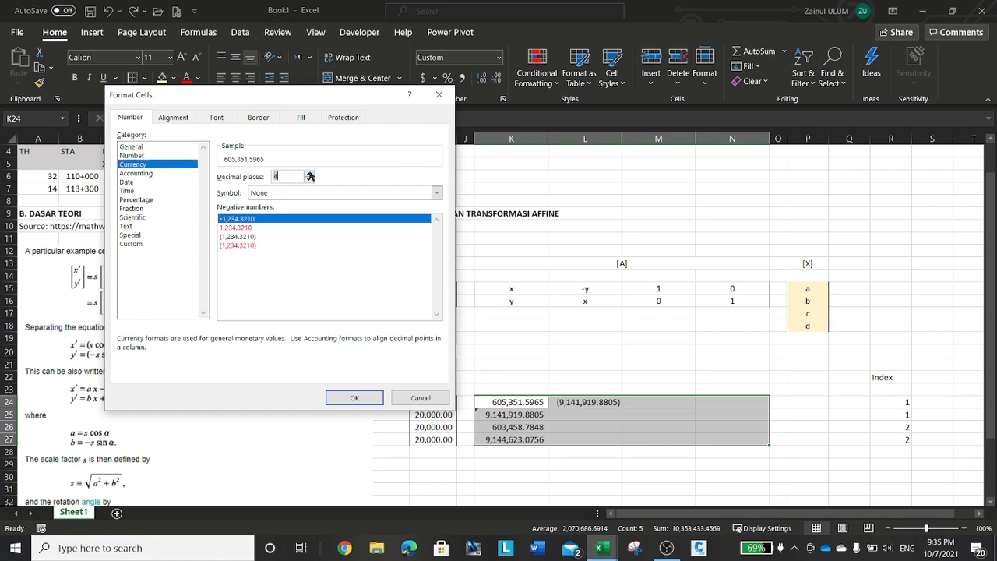
{"action": "left_click", "coordinate": [232, 220]}
{"action": "left_click", "coordinate": [352, 397]}
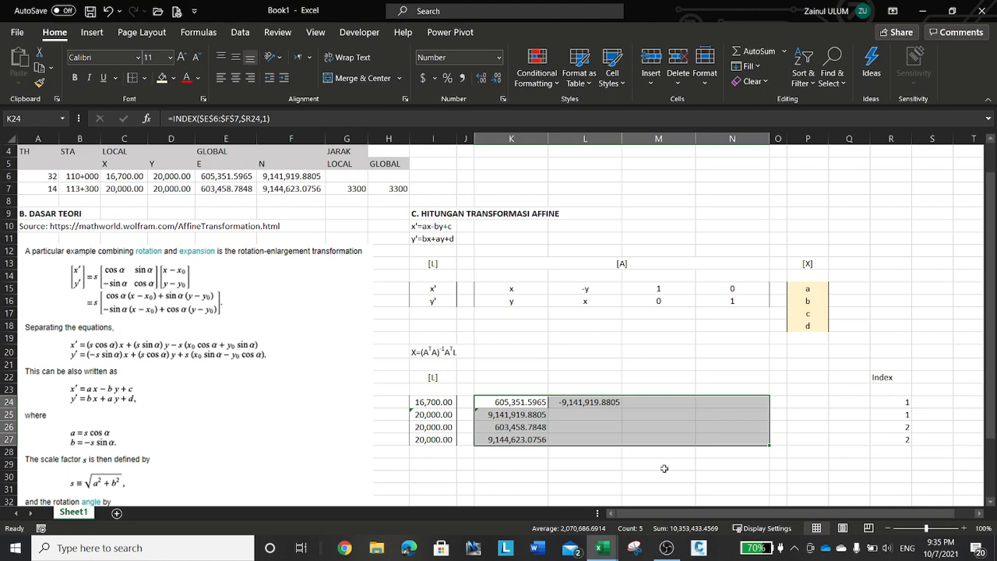
- Copy the L24 formula into L25 and set its INDEX column number to 1
{"action": "left_click", "coordinate": [572, 402]}
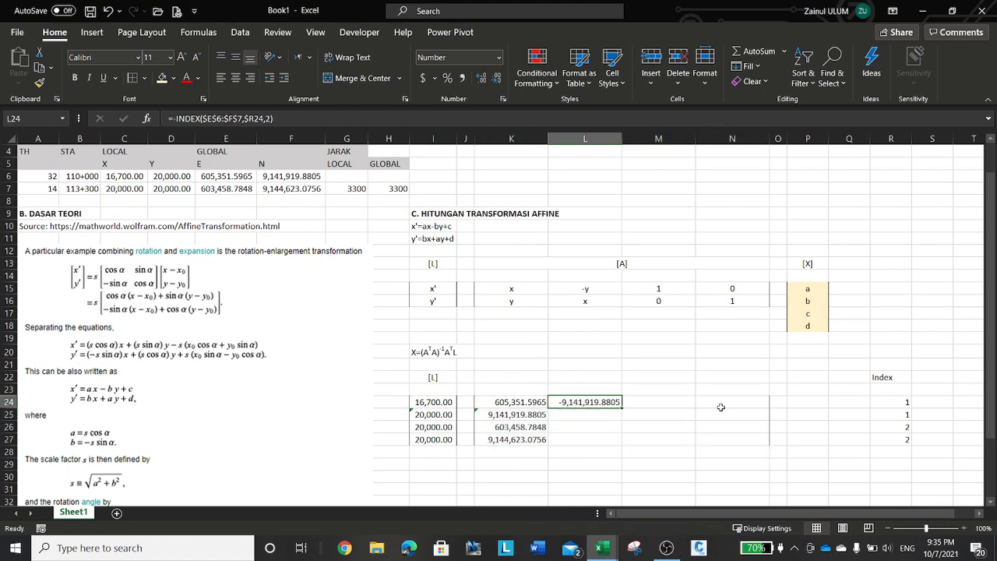
{"action": "key", "text": "ctrl+c"}
{"action": "key", "text": "Down"}
{"action": "key", "text": "Return"}
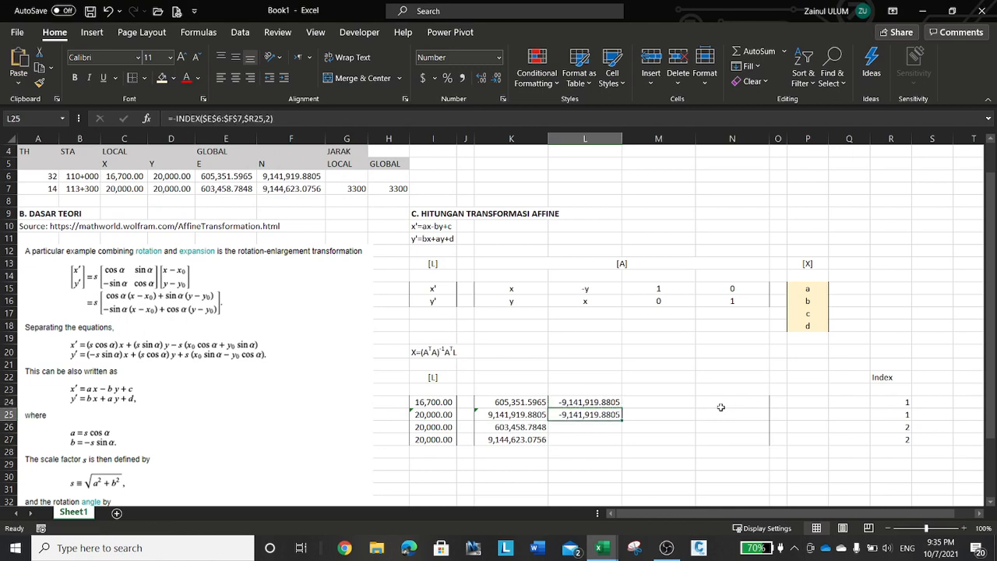
{"action": "left_click", "coordinate": [295, 121]}
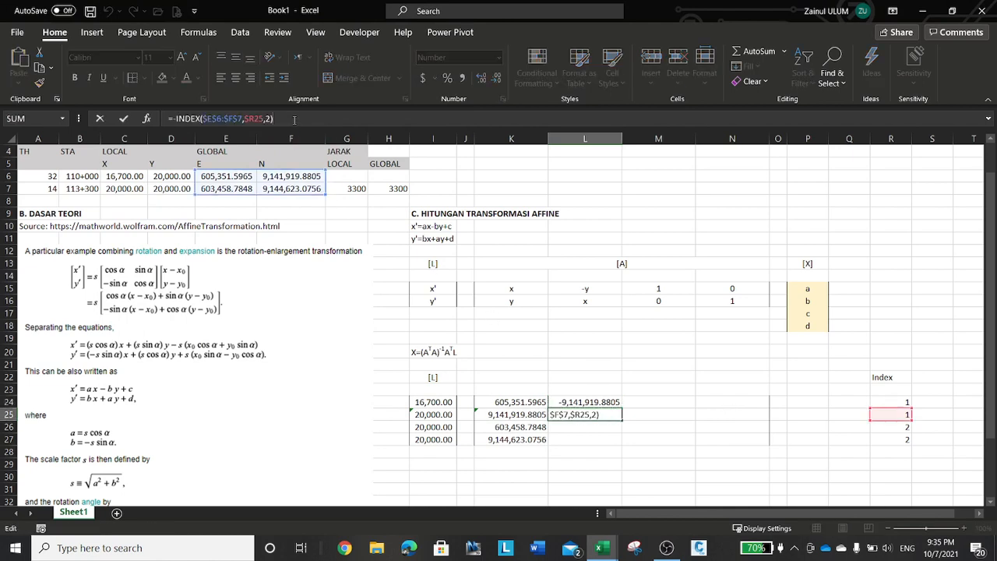
{"action": "type", "text": ")"}
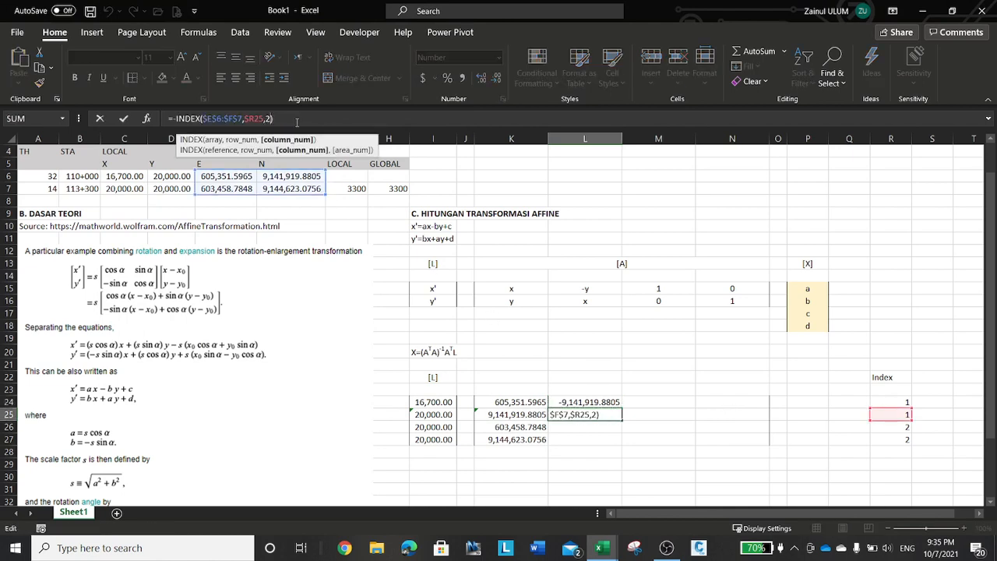
{"action": "key", "text": "Tab"}
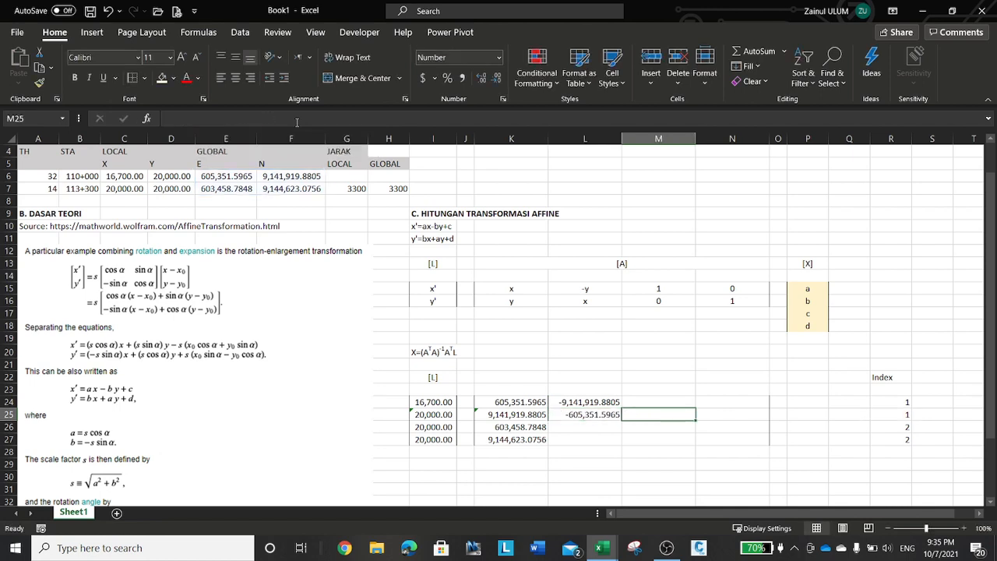
- Remove the minus sign from the L25 formula so it reads =INDEX($E$6:$F$7,$R25,1)
{"action": "key", "text": "Left"}
{"action": "key", "text": "Up"}
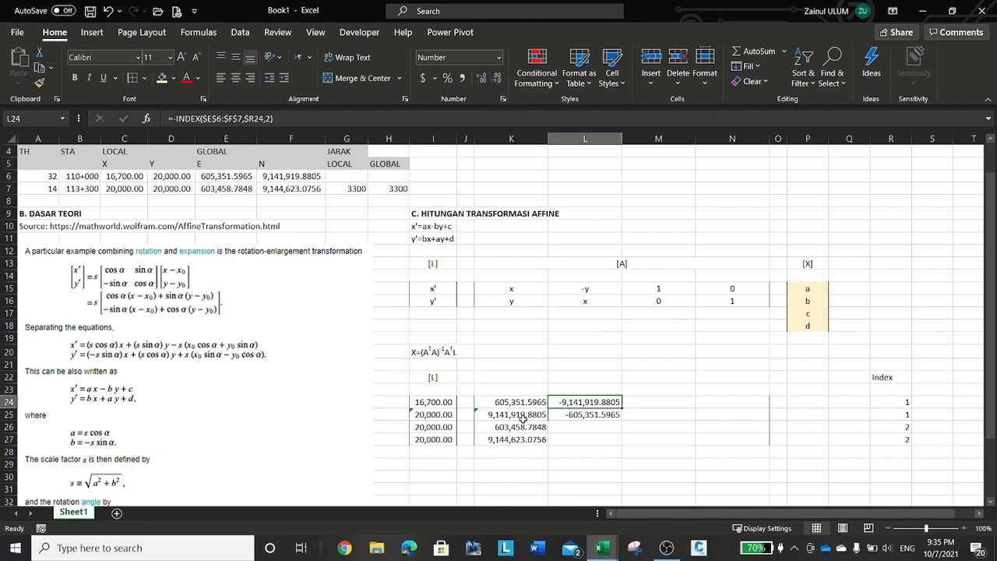
{"action": "left_click", "coordinate": [568, 415]}
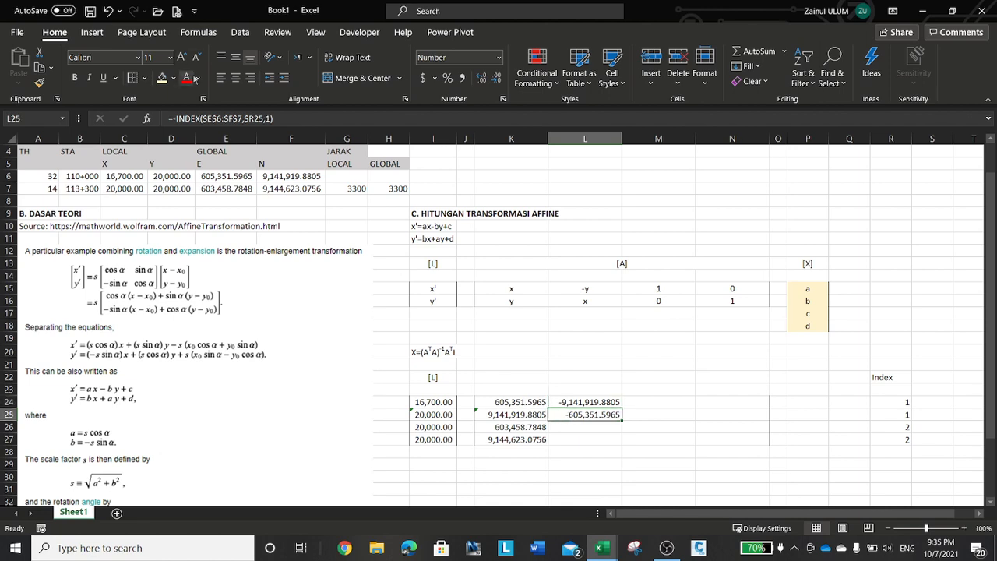
{"action": "left_click", "coordinate": [177, 119]}
{"action": "key", "text": "BackSpace"}
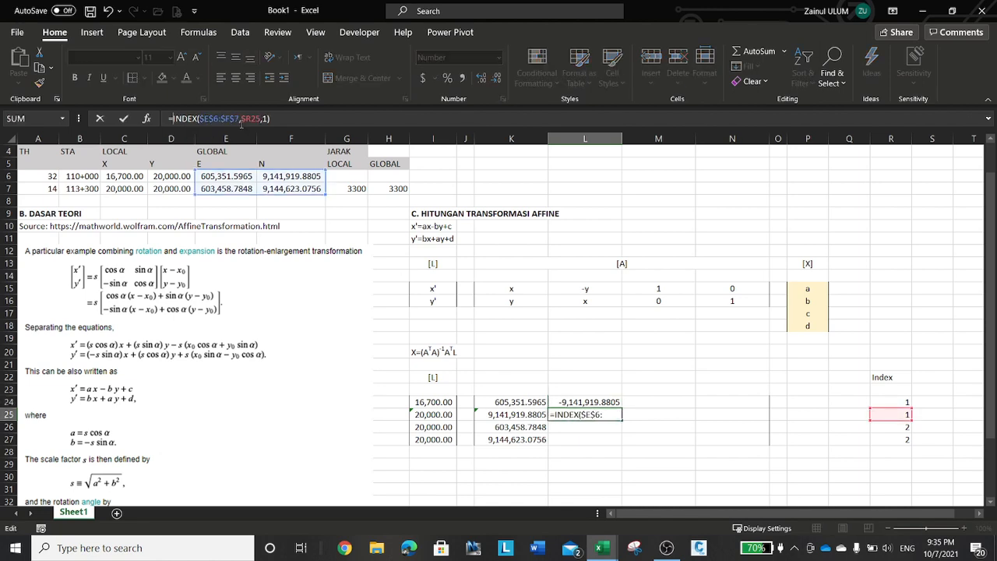
{"action": "key", "text": "Tab"}
- Copy the formulas in L24:L25 into L26:L27 for the second point
{"action": "key", "text": "Left"}
{"action": "key", "text": "Up"}
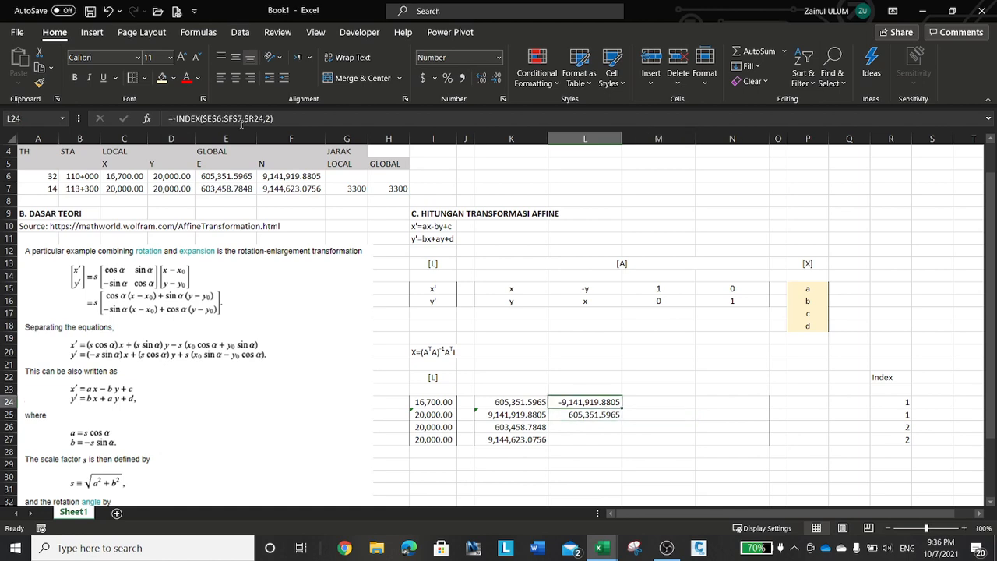
{"action": "key", "text": "shift+Down"}
{"action": "key", "text": "ctrl+c"}
{"action": "key", "text": "Down"}
{"action": "key", "text": "Down"}
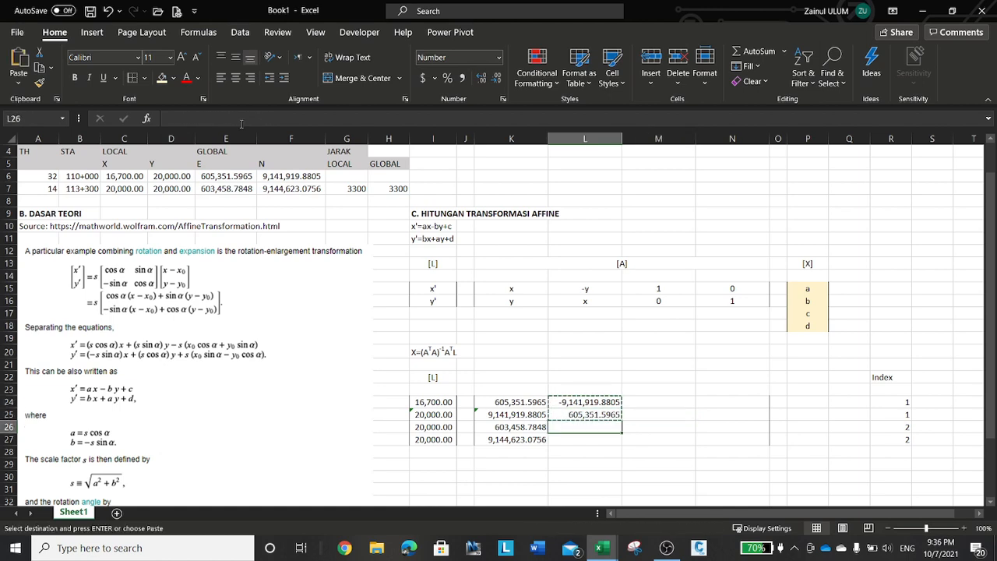
{"action": "key", "text": "ctrl+v"}
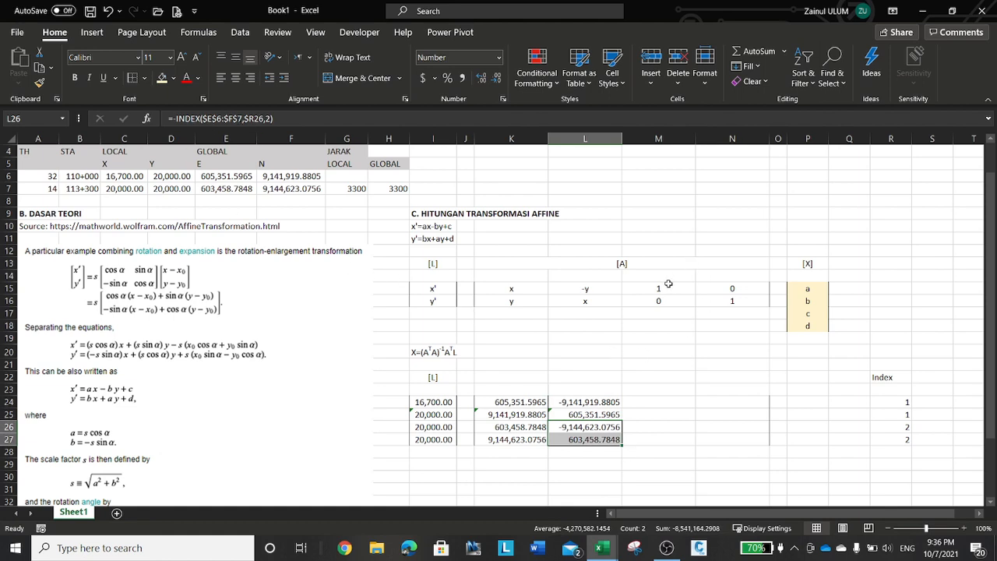
- Copy the 1/0 coefficient block M15:N16 into M24:N25 and M26:N27 of the numeric [A] matrix
{"action": "left_click", "coordinate": [668, 287]}
{"action": "key", "text": "shift+Right"}
{"action": "key", "text": "shift+Down"}
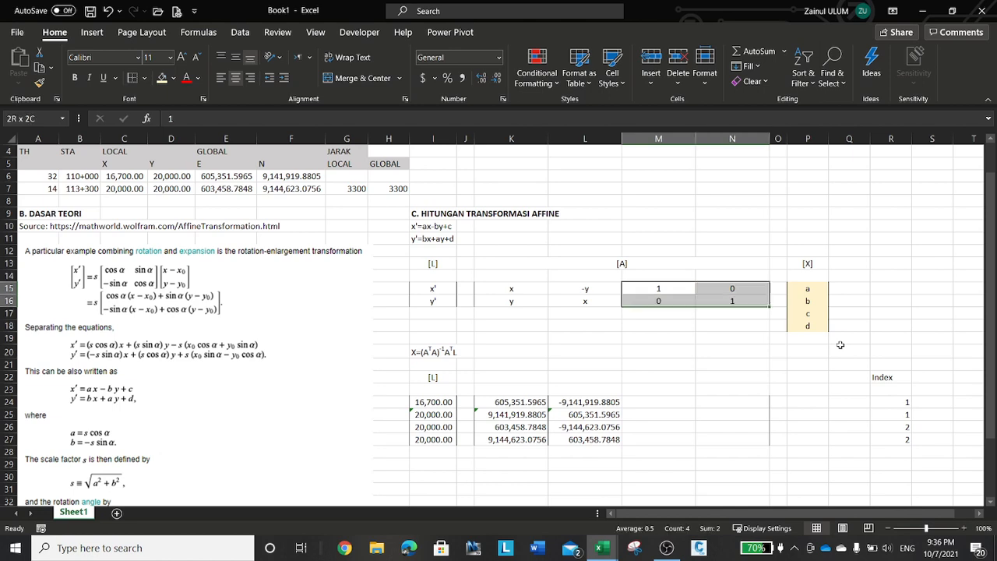
{"action": "key", "text": "ctrl+c"}
{"action": "key", "text": "Down"}
{"action": "key", "text": "Down"}
{"action": "key", "text": "Down"}
{"action": "key", "text": "Down"}
{"action": "key", "text": "Down"}
{"action": "key", "text": "Down"}
{"action": "key", "text": "Down"}
{"action": "key", "text": "Down"}
{"action": "key", "text": "Down"}
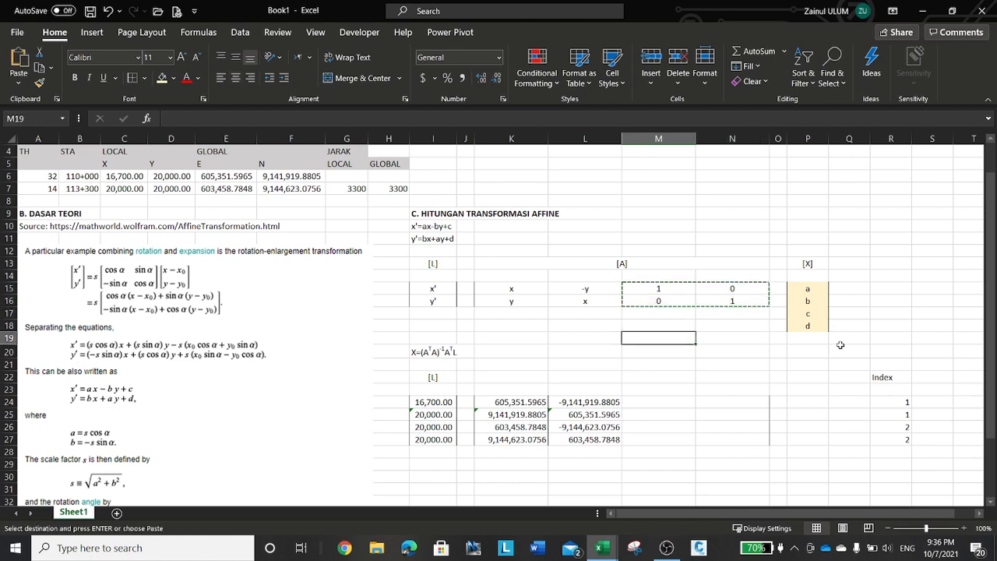
{"action": "key", "text": "ctrl+v"}
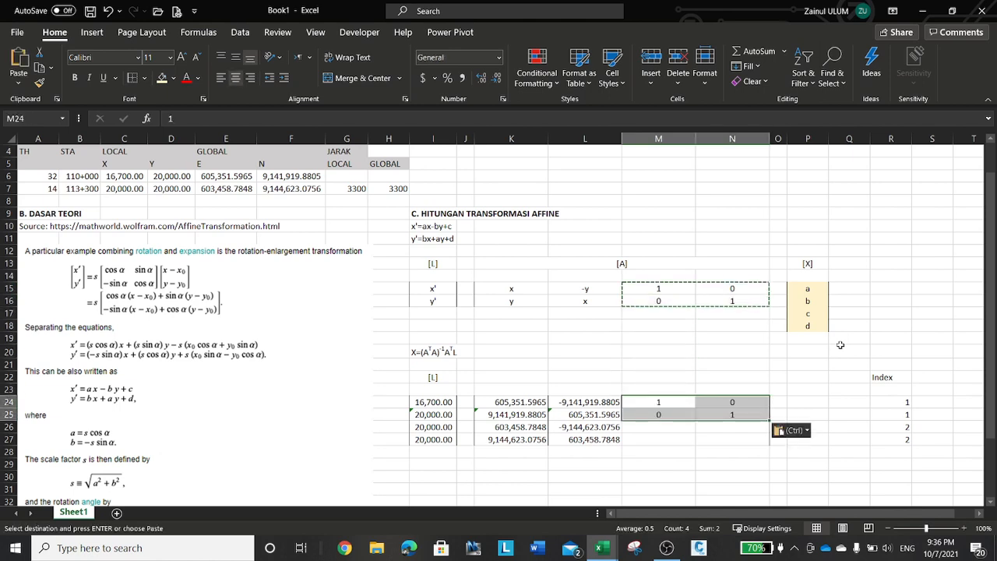
{"action": "key", "text": "Down"}
{"action": "key", "text": "Down"}
{"action": "key", "text": "ctrl+v"}
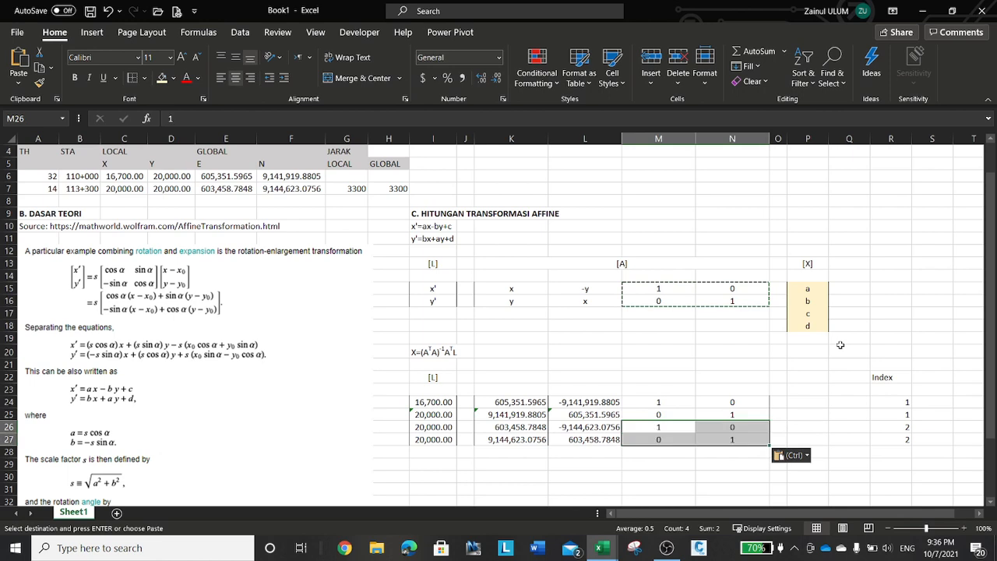
- Copy the [X] heading with its a–d parameter cells from P13:P18 to P22:P27
{"action": "scroll", "coordinate": [830, 371], "scroll_direction": "down", "scroll_amount": 1}
{"action": "left_click", "coordinate": [825, 362]}
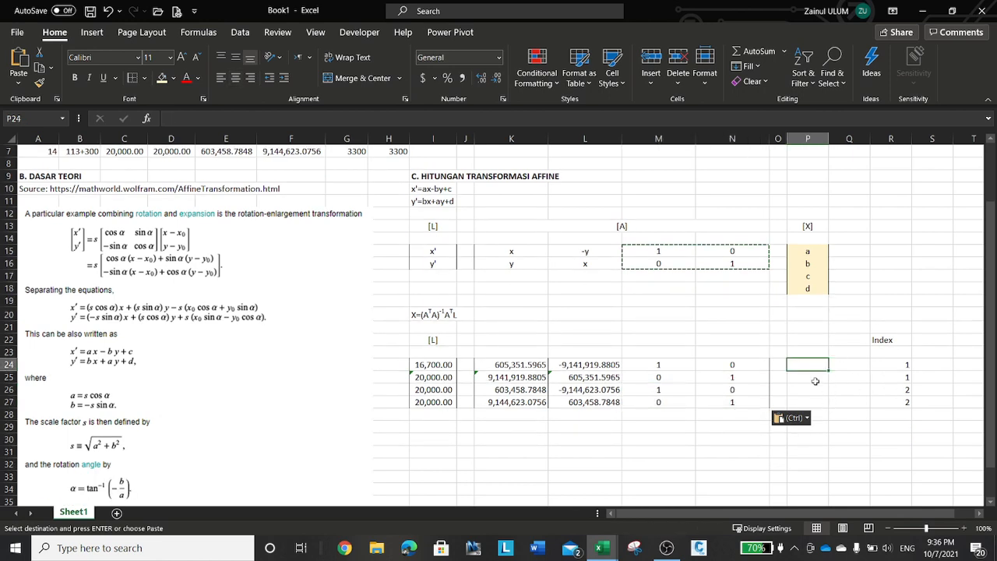
{"action": "left_click", "coordinate": [801, 231]}
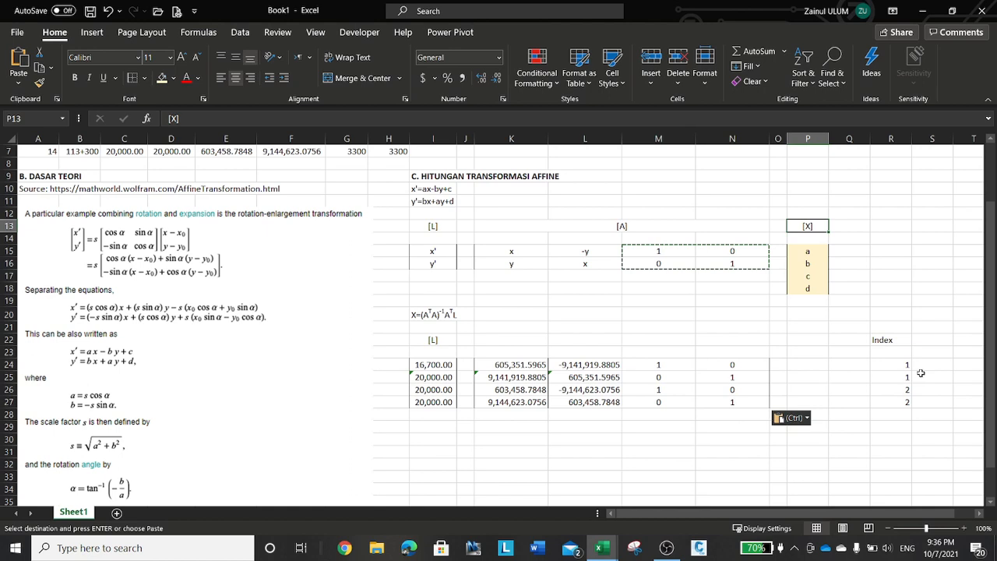
{"action": "key", "text": "shift+Down"}
{"action": "key", "text": "shift+Down"}
{"action": "key", "text": "shift+Down"}
{"action": "key", "text": "shift+Down"}
{"action": "key", "text": "shift+Down"}
{"action": "key", "text": "ctrl+c"}
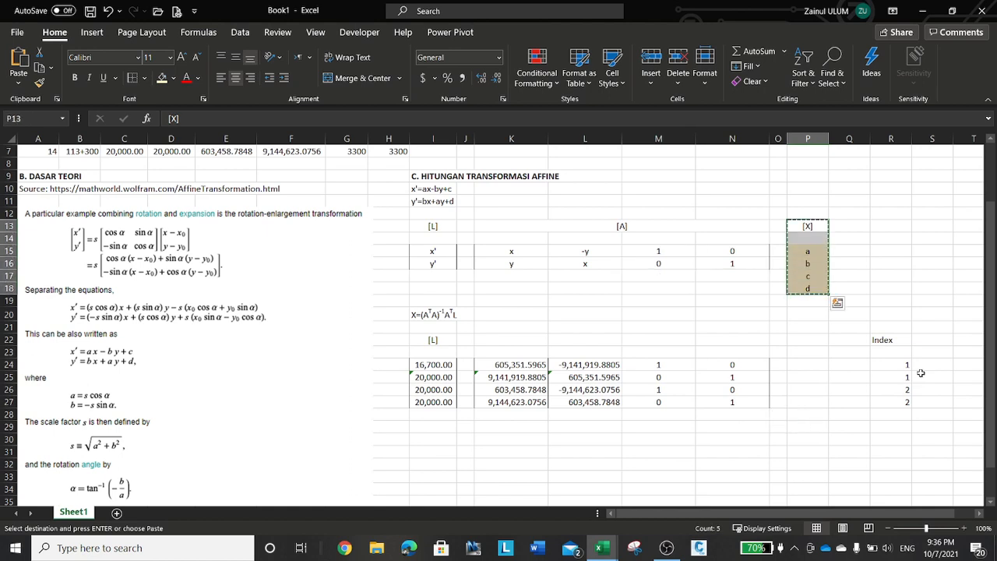
{"action": "key", "text": "Down"}
{"action": "key", "text": "Down"}
{"action": "key", "text": "Down"}
{"action": "key", "text": "Down"}
{"action": "key", "text": "Down"}
{"action": "key", "text": "Down"}
{"action": "key", "text": "Down"}
{"action": "key", "text": "Down"}
{"action": "key", "text": "Down"}
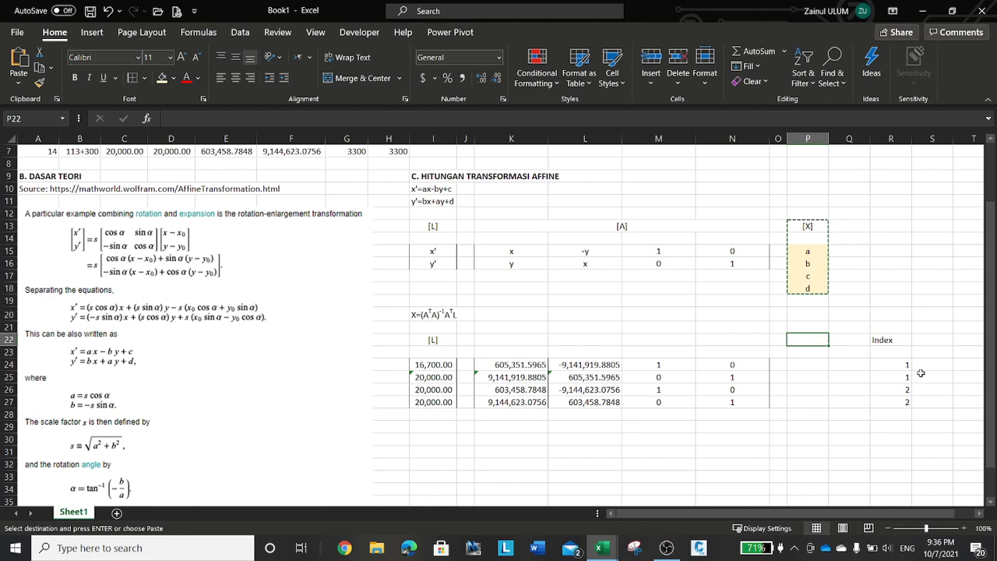
{"action": "key", "text": "Return"}
- Copy the merged [A] heading from row 13 to K22 above the numeric matrix
{"action": "key", "text": "Left"}
{"action": "key", "text": "Left"}
{"action": "key", "text": "Left"}
{"action": "key", "text": "Up"}
{"action": "key", "text": "Up"}
{"action": "key", "text": "Up"}
{"action": "key", "text": "Up"}
{"action": "key", "text": "Up"}
{"action": "key", "text": "Up"}
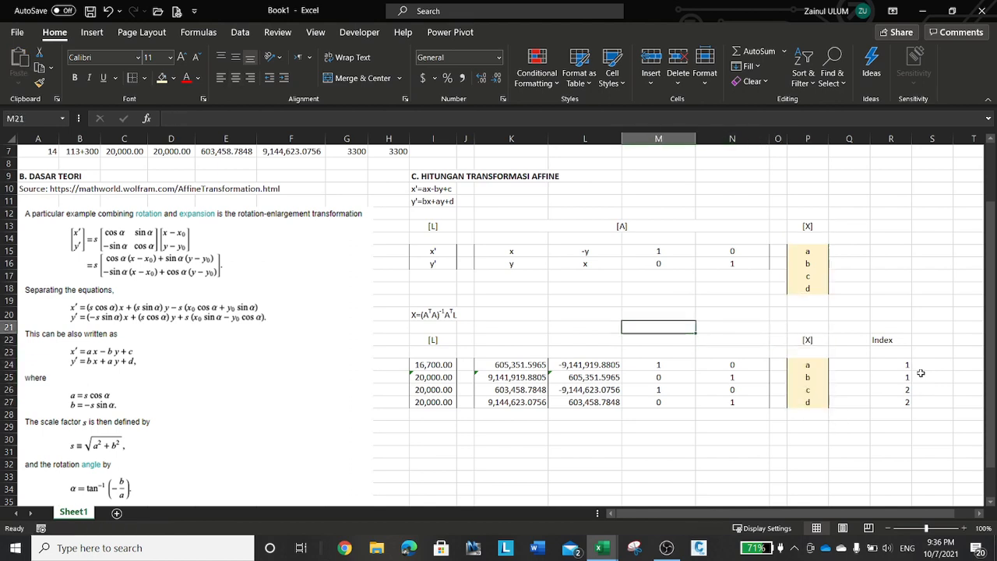
{"action": "key", "text": "Up"}
{"action": "key", "text": "Up"}
{"action": "key", "text": "Up"}
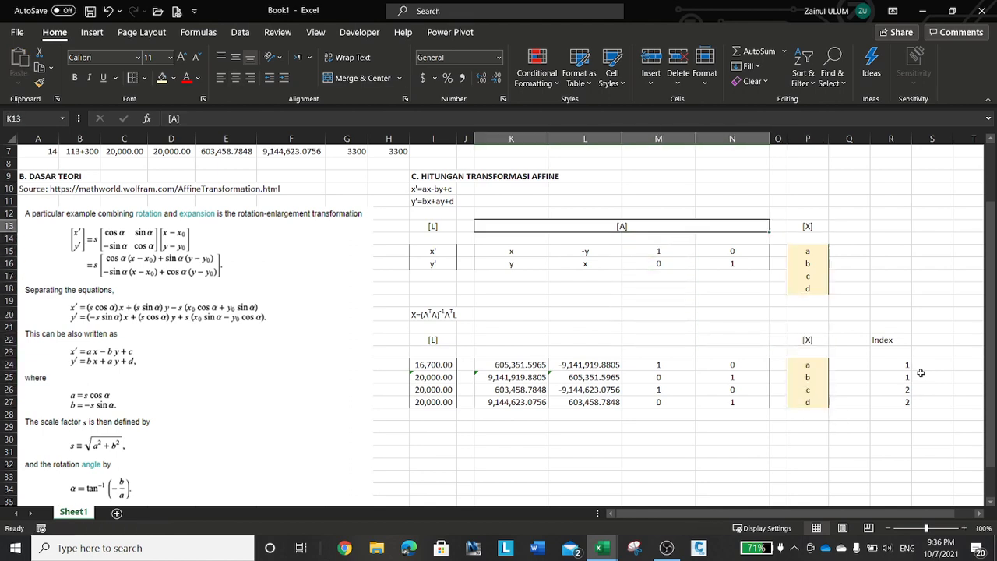
{"action": "key", "text": "ctrl+c"}
{"action": "key", "text": "Down"}
{"action": "key", "text": "Down"}
{"action": "key", "text": "Down"}
{"action": "key", "text": "Down"}
{"action": "key", "text": "Down"}
{"action": "key", "text": "Down"}
{"action": "key", "text": "Down"}
{"action": "key", "text": "Down"}
{"action": "key", "text": "Down"}
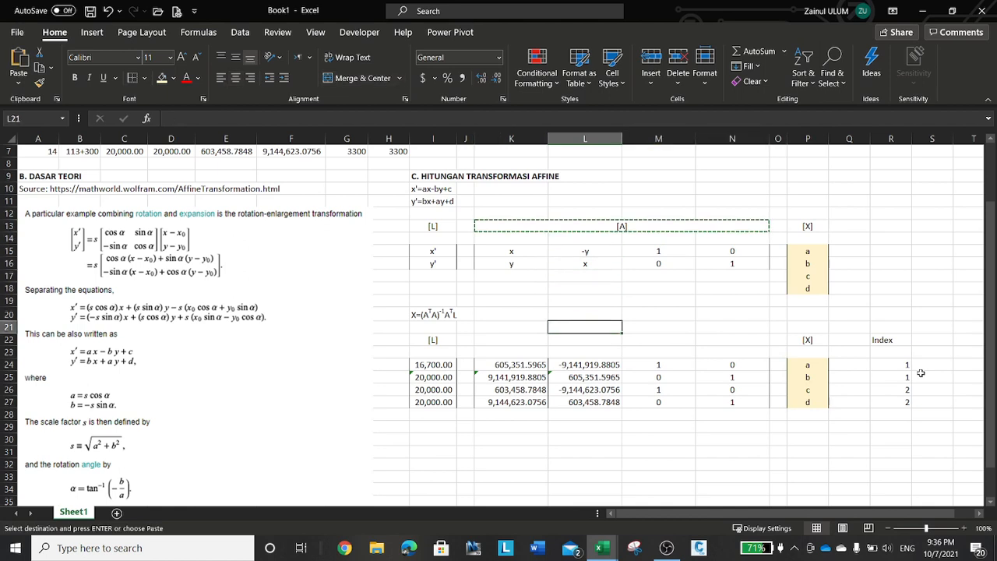
{"action": "key", "text": "Return"}
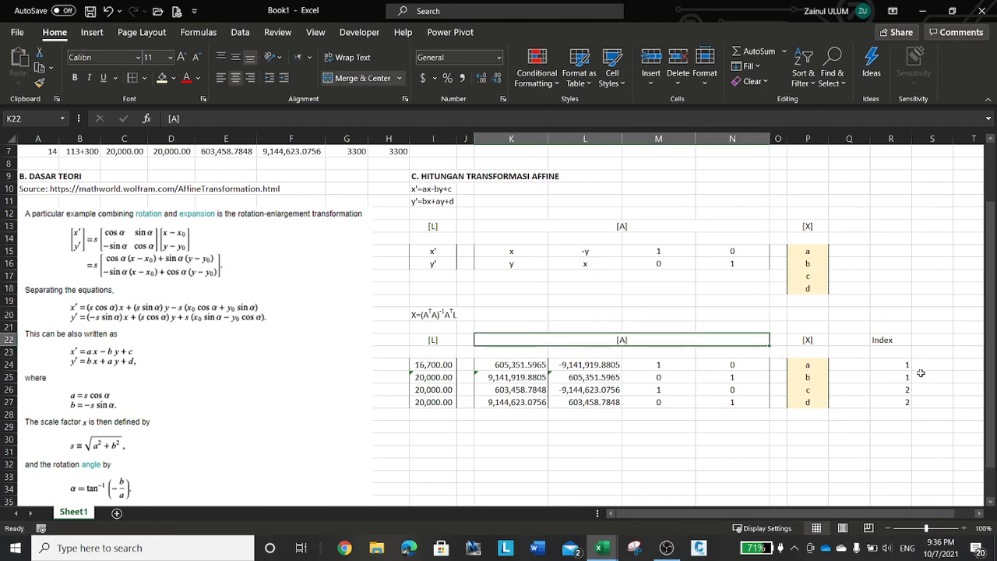
{"action": "scroll", "coordinate": [747, 352], "scroll_direction": "down", "scroll_amount": 1}
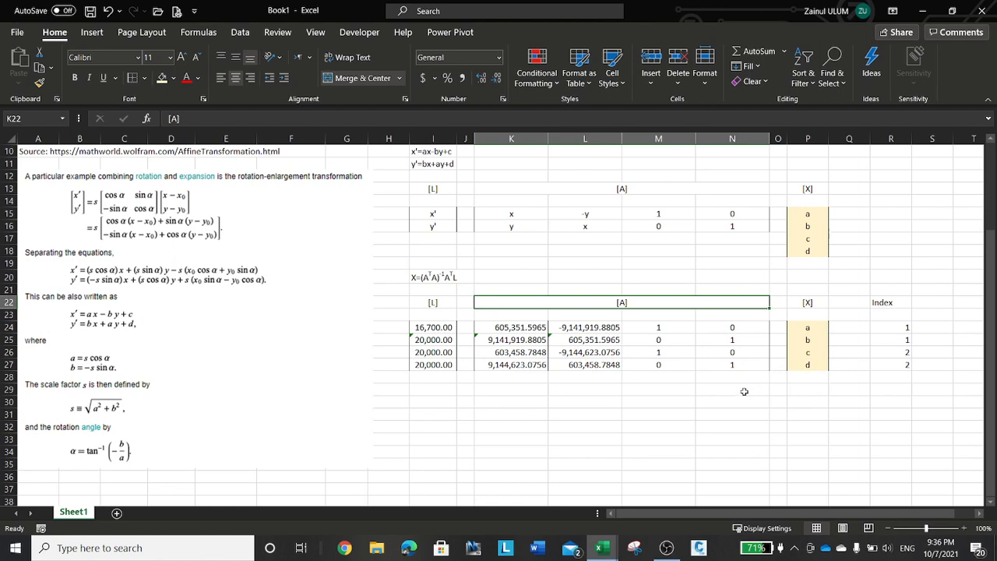
{"action": "left_click", "coordinate": [807, 327]}
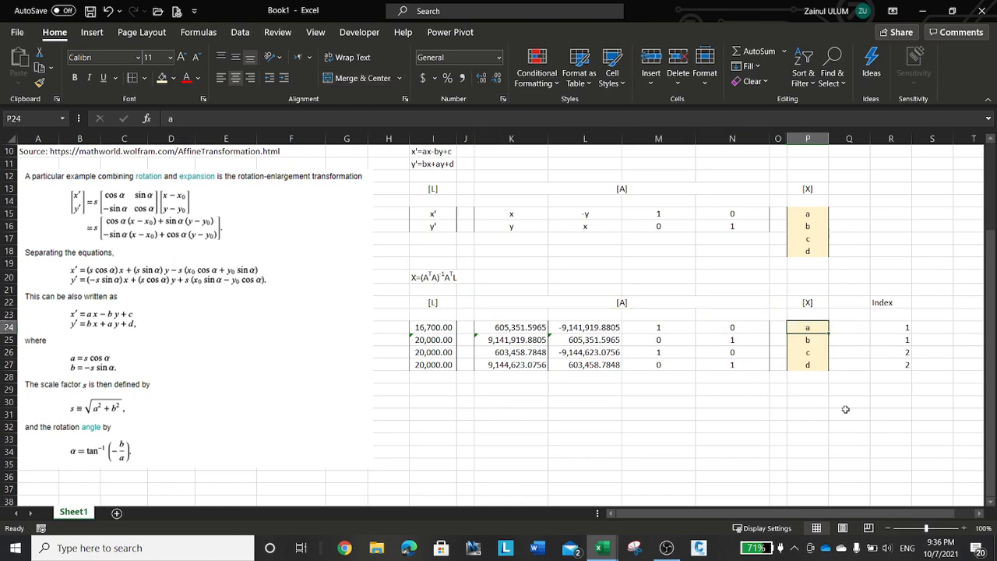
{"action": "key", "text": "shift+Down"}
{"action": "key", "text": "shift+Down"}
{"action": "key", "text": "shift+Down"}
{"action": "key", "text": "ctrl+c"}
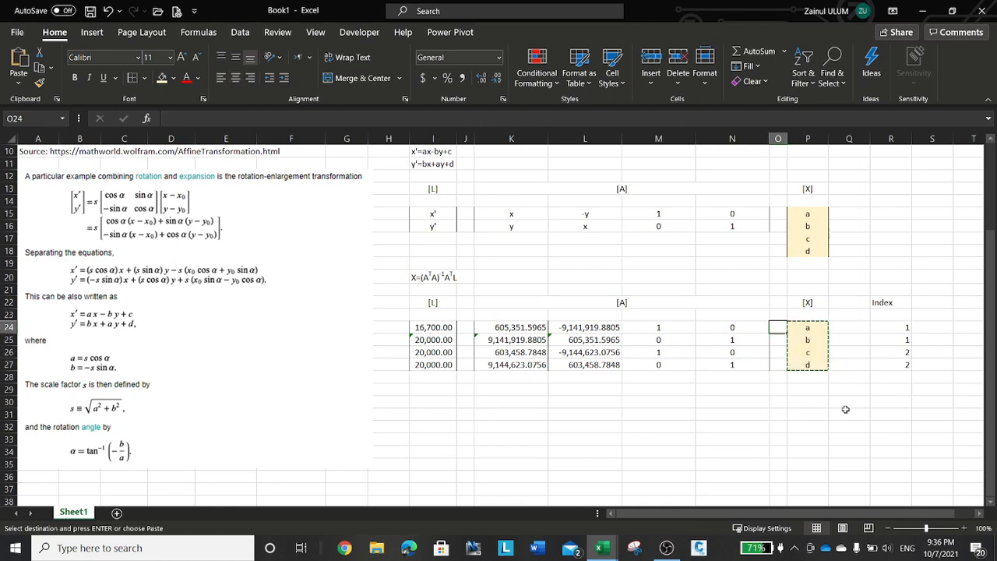
{"action": "key", "text": "Left"}
{"action": "key", "text": "Left"}
{"action": "key", "text": "Left"}
{"action": "key", "text": "Left"}
{"action": "key", "text": "Left"}
{"action": "key", "text": "Left"}
{"action": "key", "text": "Left"}
{"action": "key", "text": "Right"}
{"action": "key", "text": "Right"}
{"action": "key", "text": "Right"}
{"action": "key", "text": "Right"}
{"action": "key", "text": "Right"}
{"action": "key", "text": "Right"}
{"action": "key", "text": "Right"}
{"action": "key", "text": "Right"}
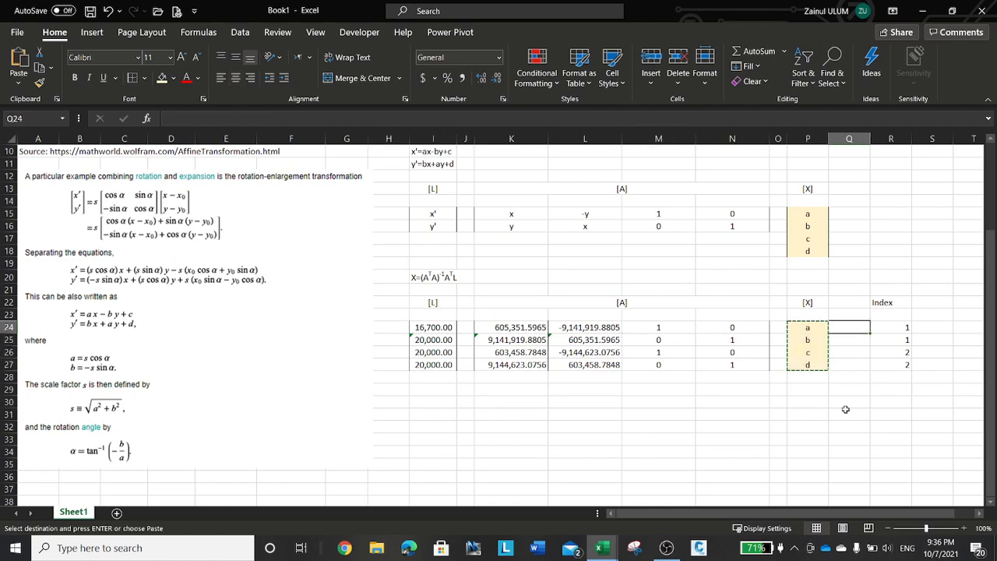
- Copy the [X] heading with its a–d parameter cells from P22:P27 to I29:I34
{"action": "key", "text": "Left"}
{"action": "key", "text": "Up"}
{"action": "key", "text": "Up"}
{"action": "key", "text": "shift+Down"}
{"action": "key", "text": "shift+Down"}
{"action": "key", "text": "shift+Down"}
{"action": "key", "text": "shift+Down"}
{"action": "key", "text": "shift+Down"}
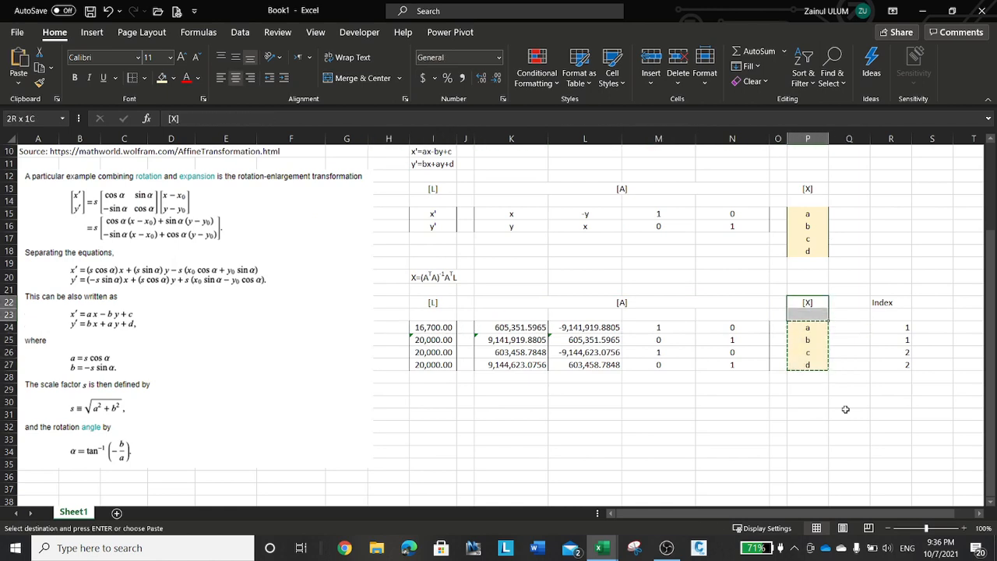
{"action": "key", "text": "Left"}
{"action": "key", "text": "Left"}
{"action": "key", "text": "Left"}
{"action": "key", "text": "Left"}
{"action": "key", "text": "Left"}
{"action": "key", "text": "Left"}
{"action": "key", "text": "Left"}
{"action": "key", "text": "Left"}
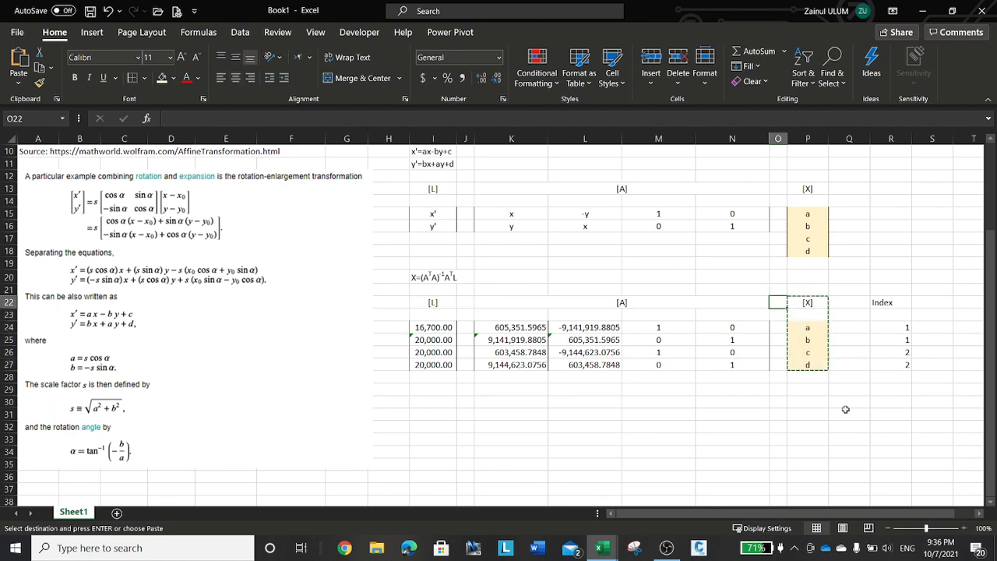
{"action": "key", "text": "Right"}
{"action": "key", "text": "Down"}
{"action": "key", "text": "Down"}
{"action": "key", "text": "Down"}
{"action": "key", "text": "Down"}
{"action": "key", "text": "Down"}
{"action": "key", "text": "Down"}
{"action": "key", "text": "Down"}
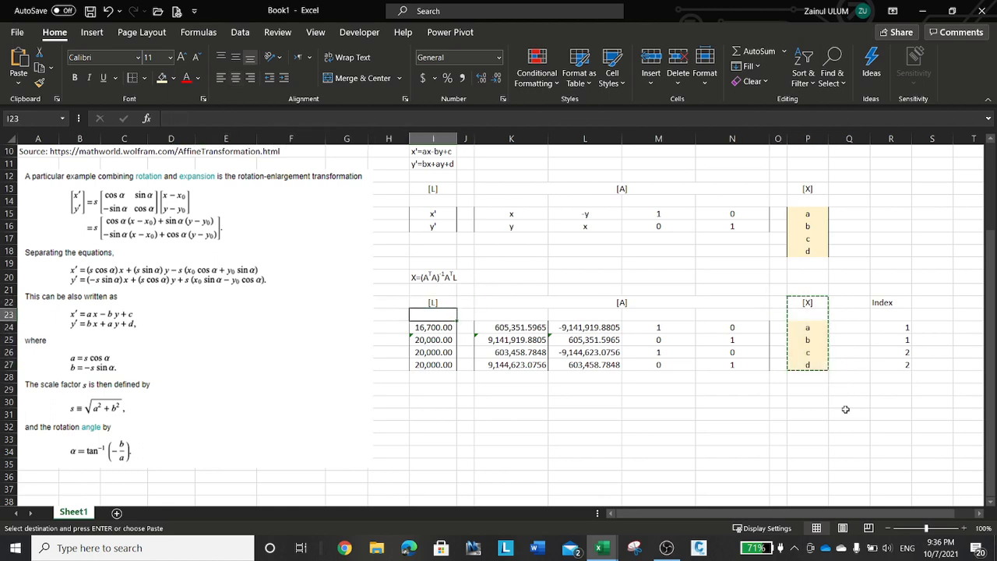
{"action": "key", "text": "Return"}
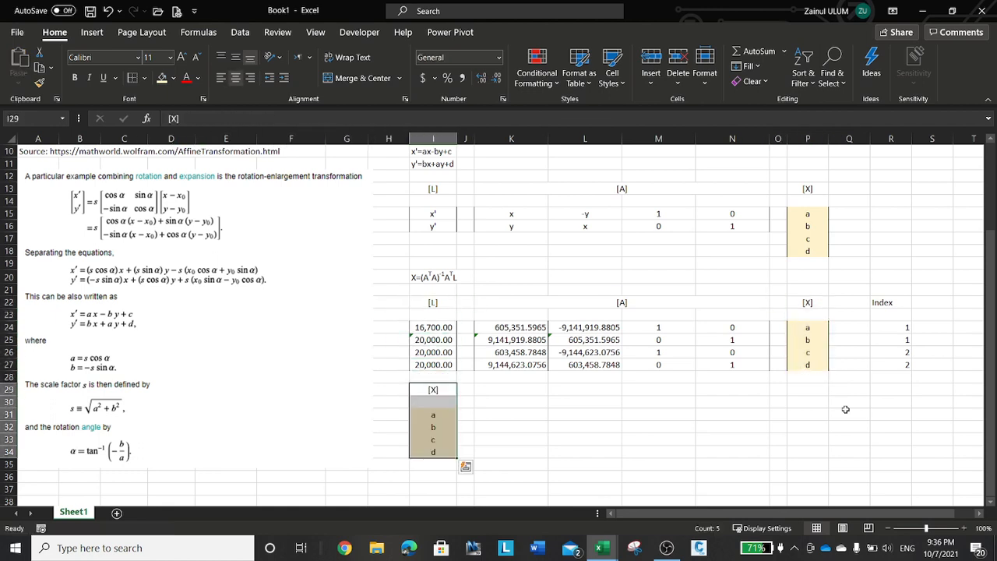
- Start a formula in K31 that transposes the numeric [A] matrix: =TRANSPOSE($K$24:$N$27)
{"action": "key", "text": "Right"}
{"action": "key", "text": "Right"}
{"action": "key", "text": "Down"}
{"action": "key", "text": "Down"}
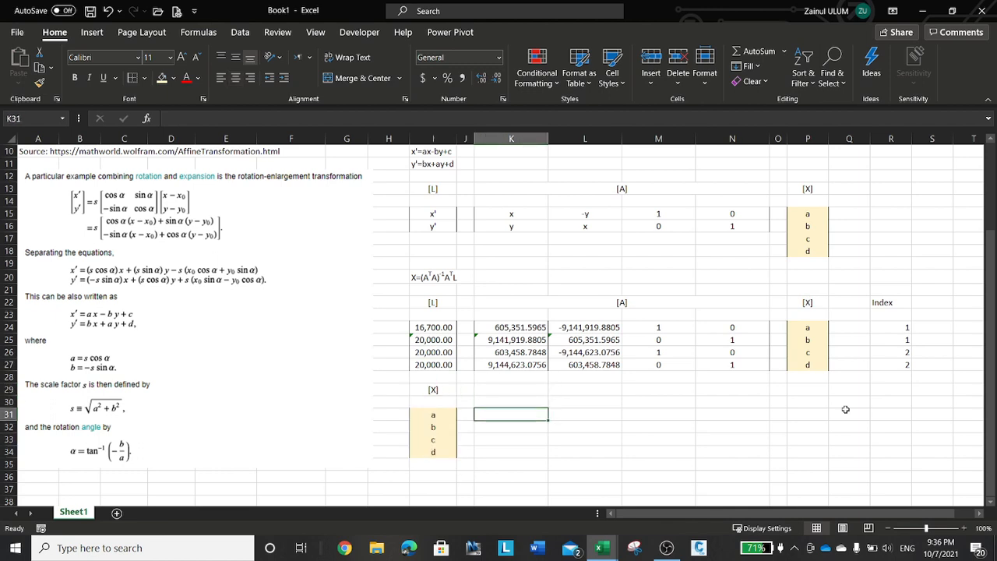
{"action": "type", "text": "="}
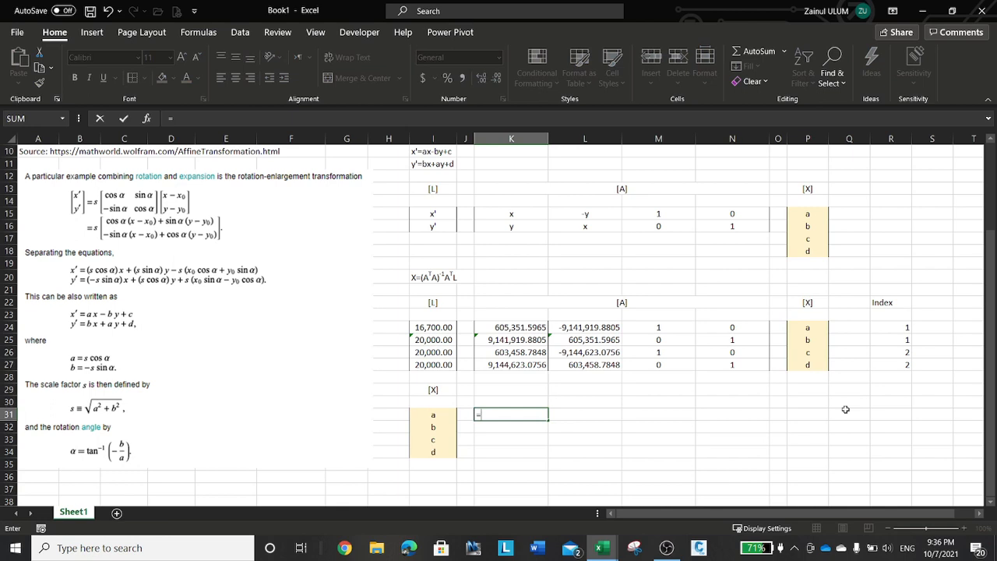
{"action": "type", "text": "tra"}
{"action": "key", "text": "Tab"}
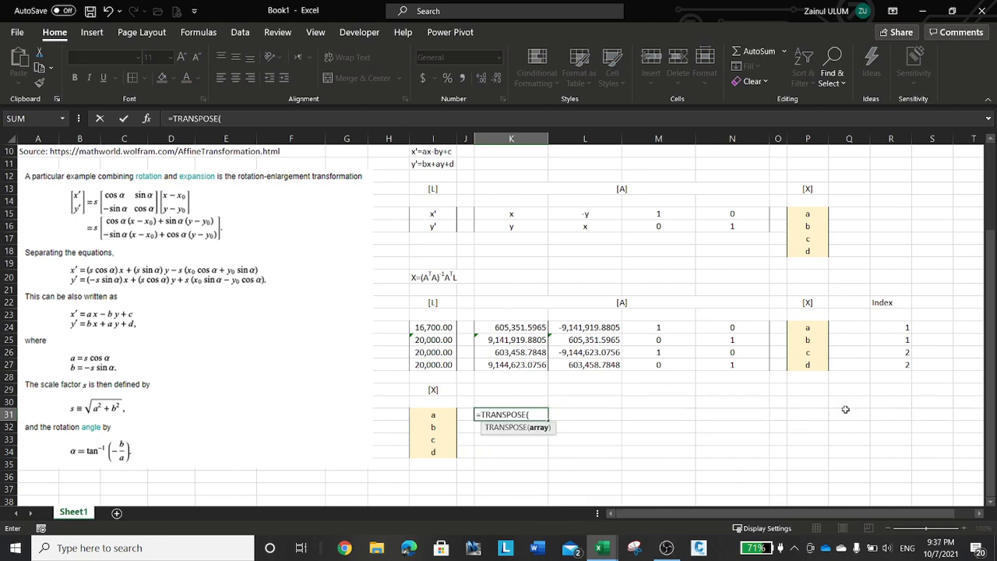
{"action": "left_click", "coordinate": [525, 324]}
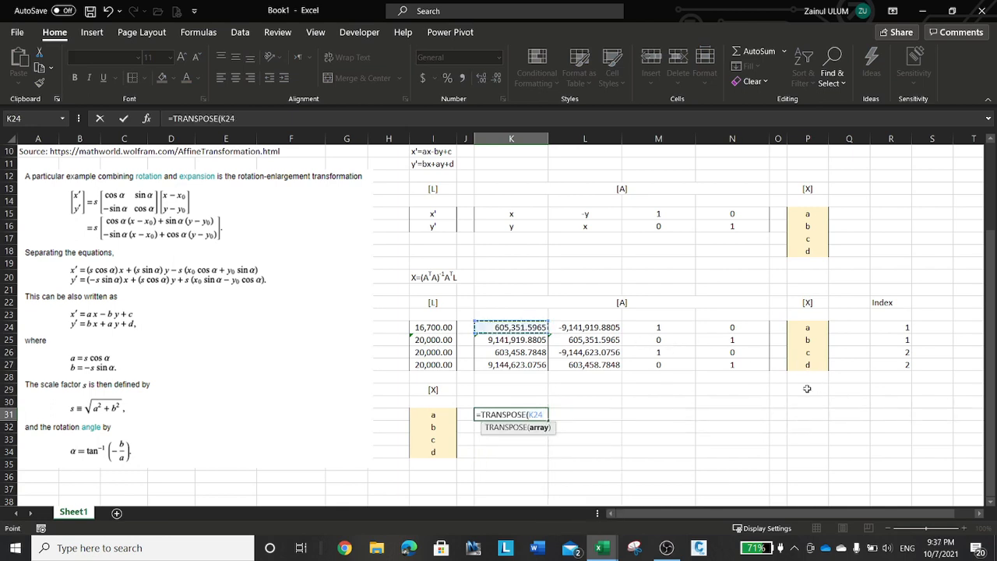
{"action": "left_click", "coordinate": [752, 363], "text": "shift"}
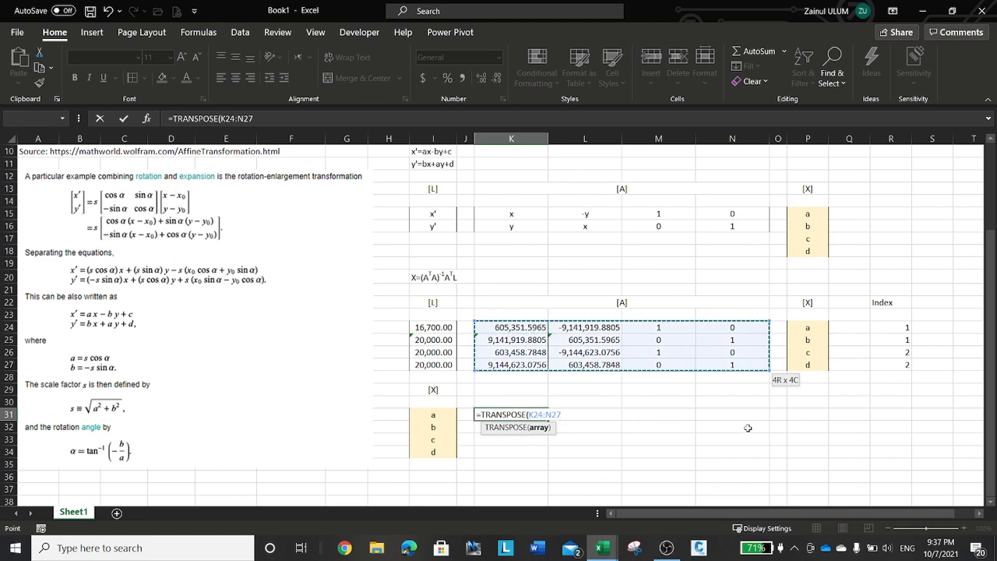
{"action": "key", "text": "F4"}
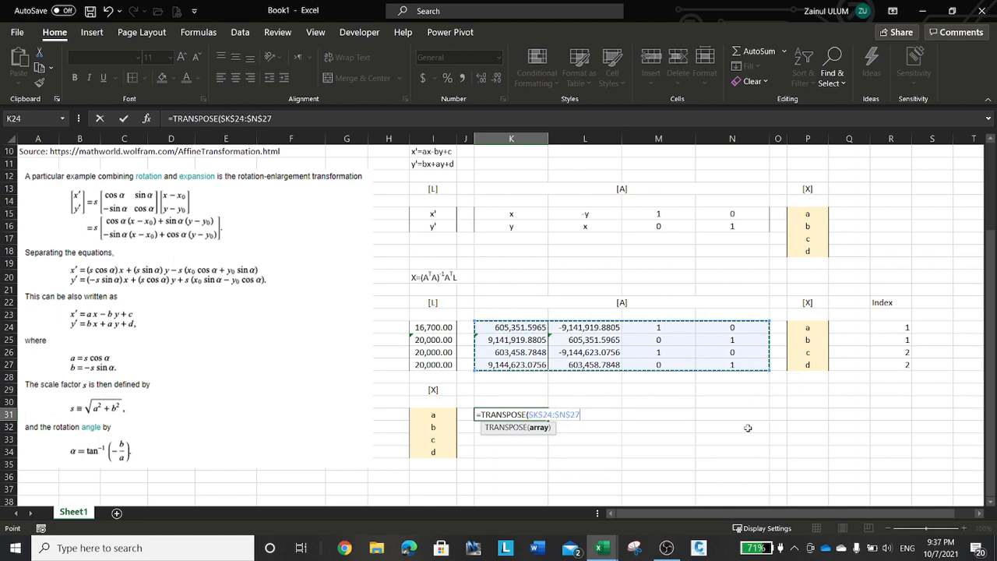
{"action": "left_click", "coordinate": [303, 118]}
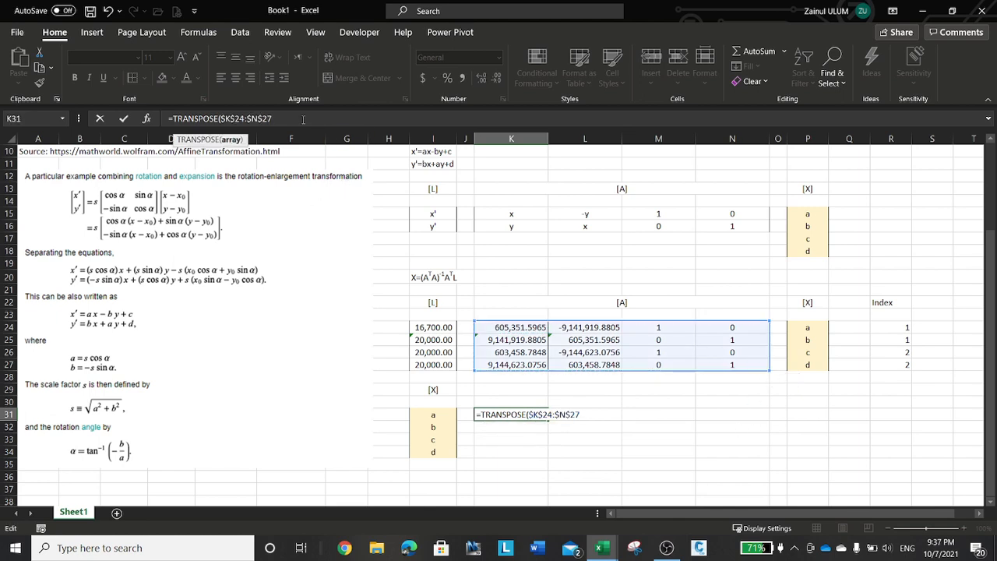
{"action": "type", "text": ")"}
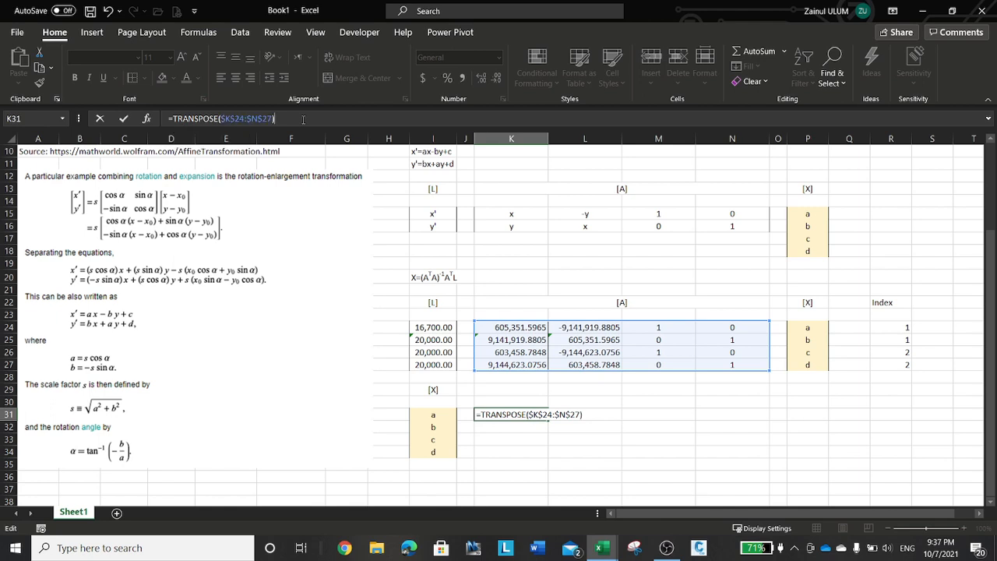
- Wrap the transpose in MMULT with $K$24:$N$27 as the second array, giving =MMULT(TRANSPOSE($K$24:$N$27),$K$24:$N$27)
{"action": "left_click", "coordinate": [174, 118]}
{"action": "type", "text": "mul"}
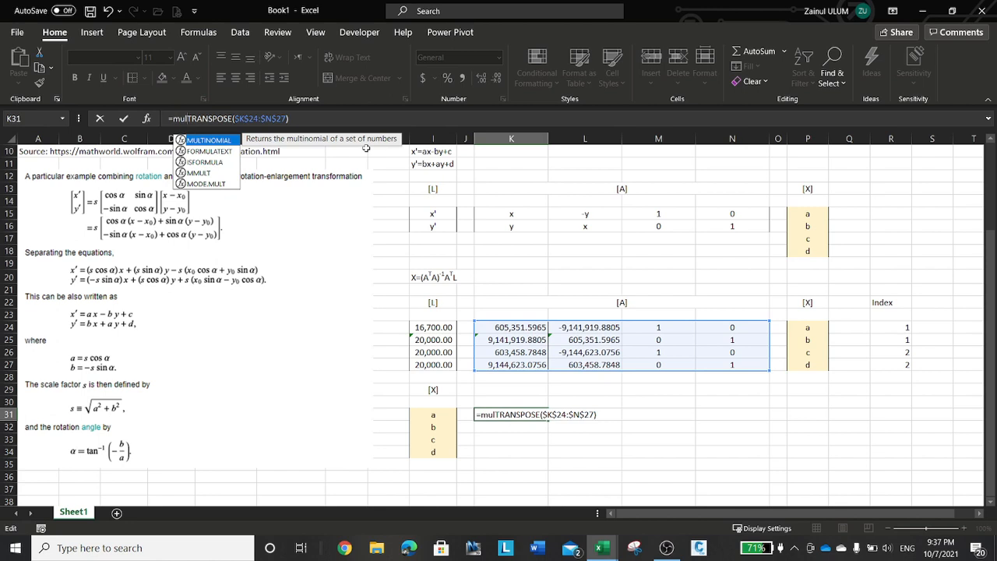
{"action": "key", "text": "Down"}
{"action": "key", "text": "Down"}
{"action": "key", "text": "Down"}
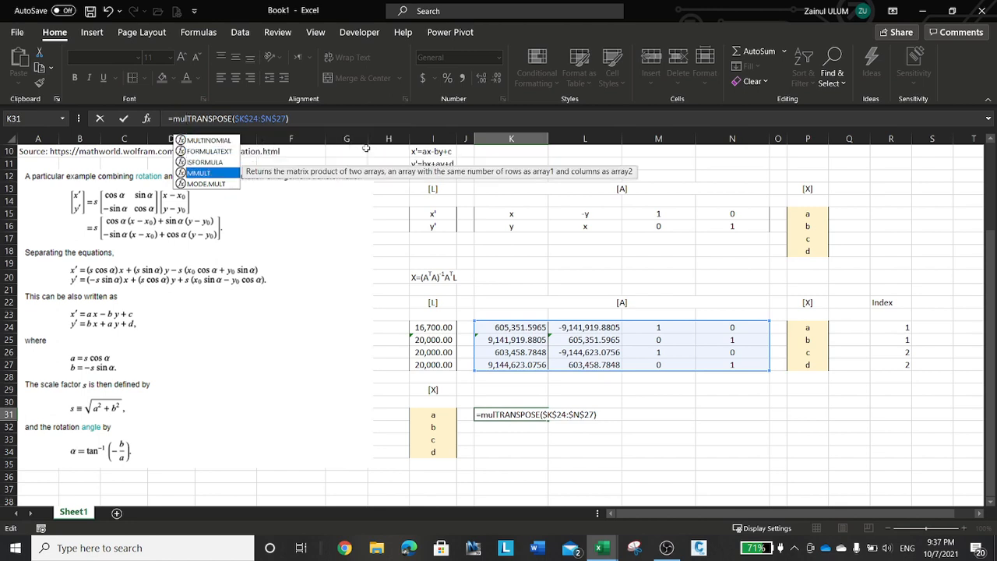
{"action": "key", "text": "Tab"}
{"action": "left_click", "coordinate": [327, 117]}
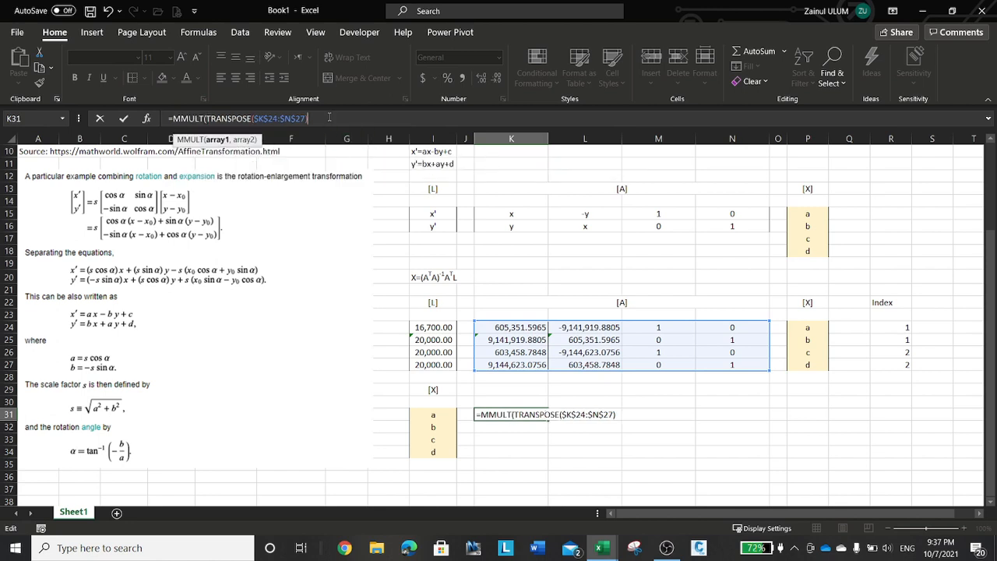
{"action": "type", "text": ","}
{"action": "left_click", "coordinate": [521, 327]}
{"action": "left_click_drag", "start_coordinate": [522, 327], "coordinate": [737, 365]}
{"action": "key", "text": "F4"}
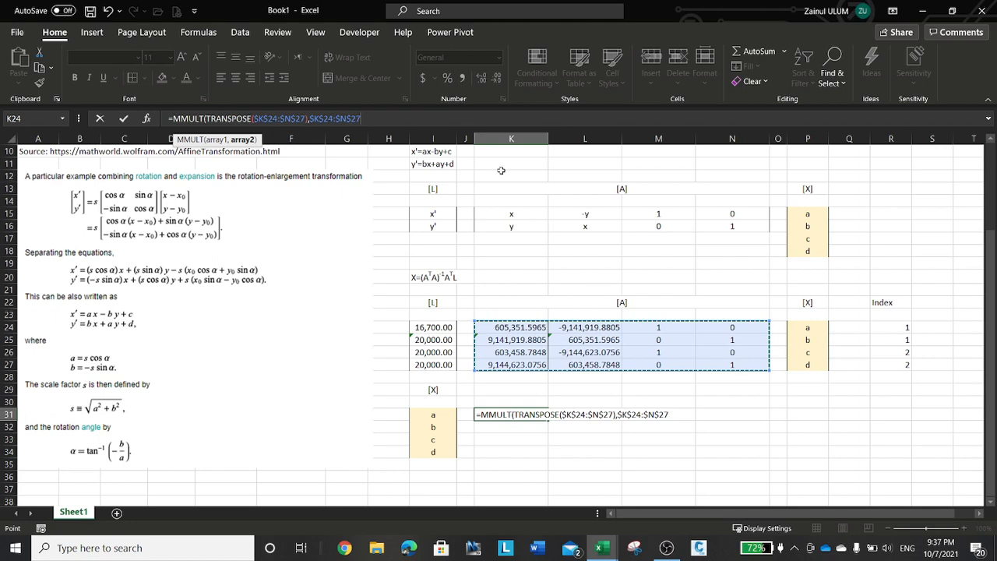
{"action": "type", "text": ")"}
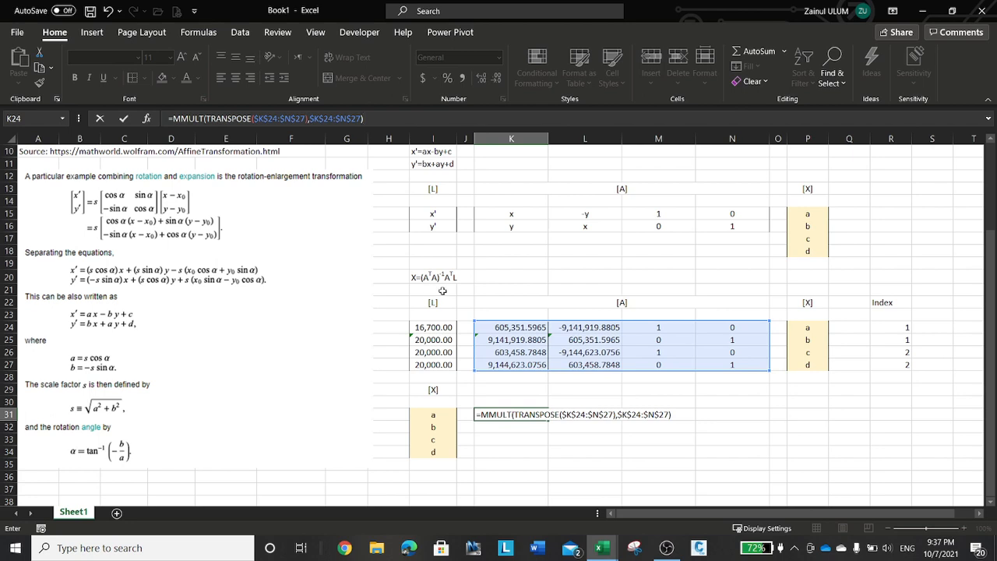
- Wrap the AᵀA product in K31's formula in the MINVERSE function
{"action": "left_click", "coordinate": [174, 120]}
{"action": "type", "text": "mi"}
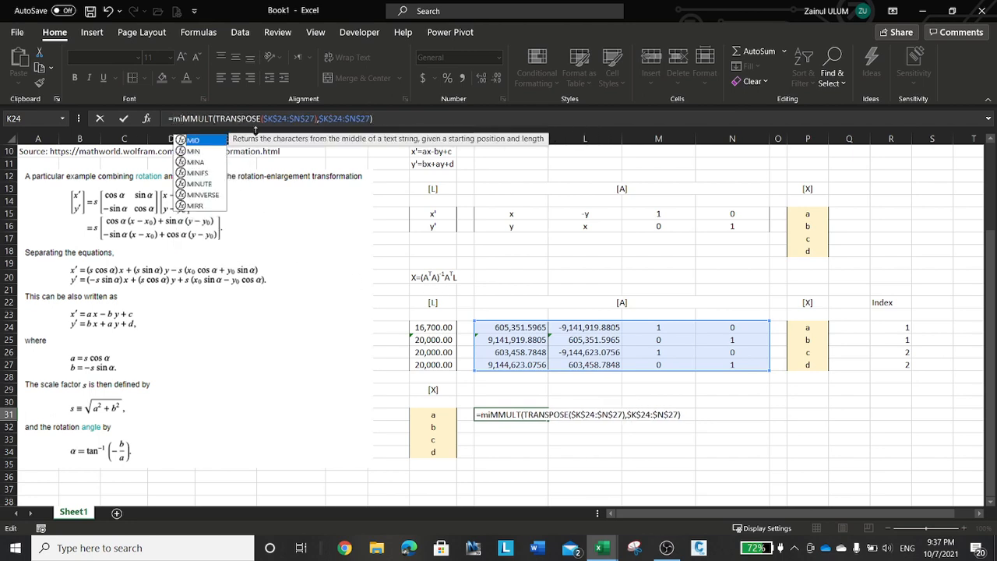
{"action": "type", "text": "n"}
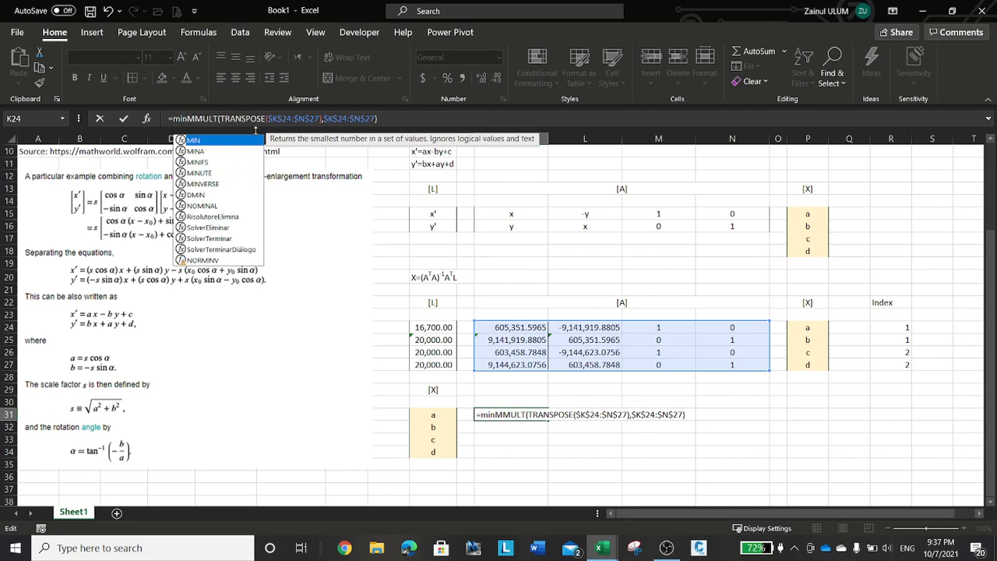
{"action": "key", "text": "Down"}
{"action": "key", "text": "Down"}
{"action": "key", "text": "Down"}
{"action": "key", "text": "Down"}
{"action": "key", "text": "Tab"}
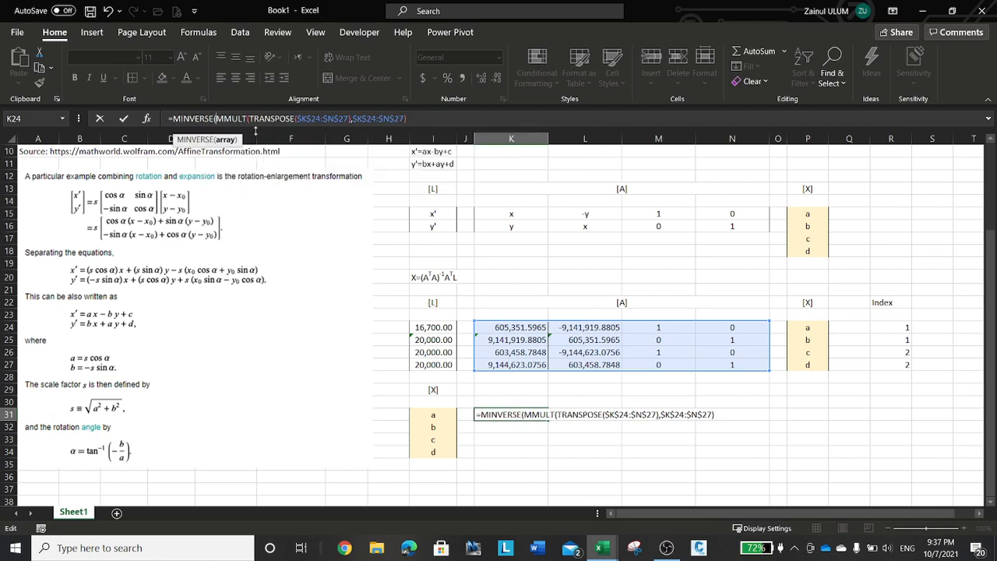
- Close the MINVERSE expression in K31 and wrap it in MMULT with TRANSPOSE($K$24:$N$27) as the second array
{"action": "left_click", "coordinate": [478, 119]}
{"action": "type", "text": ")"}
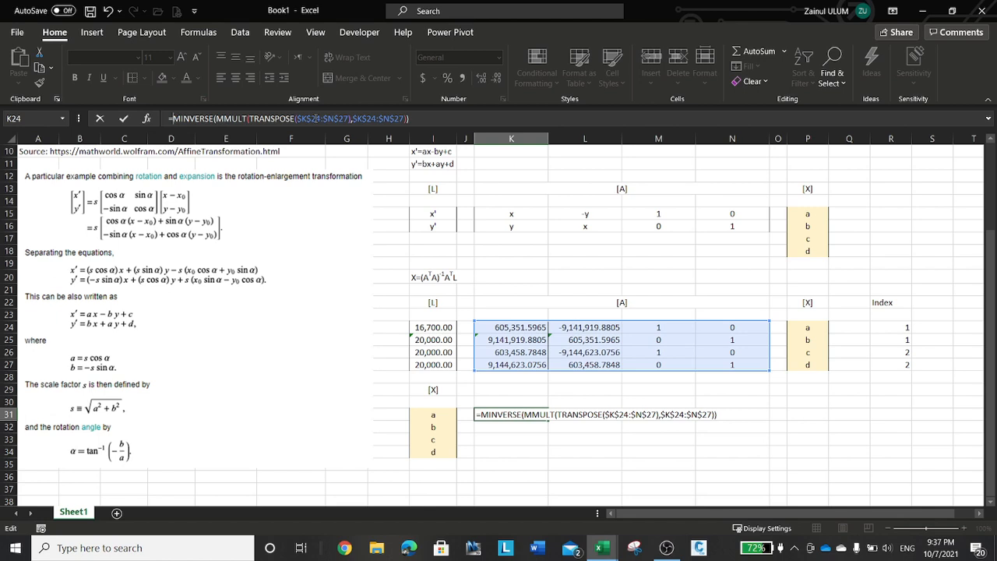
{"action": "left_click", "coordinate": [171, 119]}
{"action": "type", "text": "mmu"}
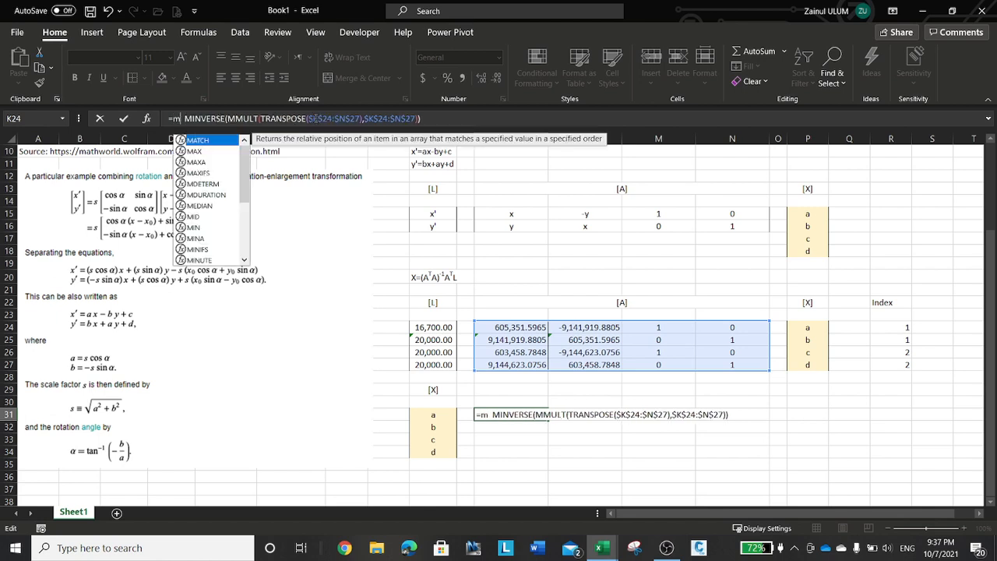
{"action": "key", "text": "Tab"}
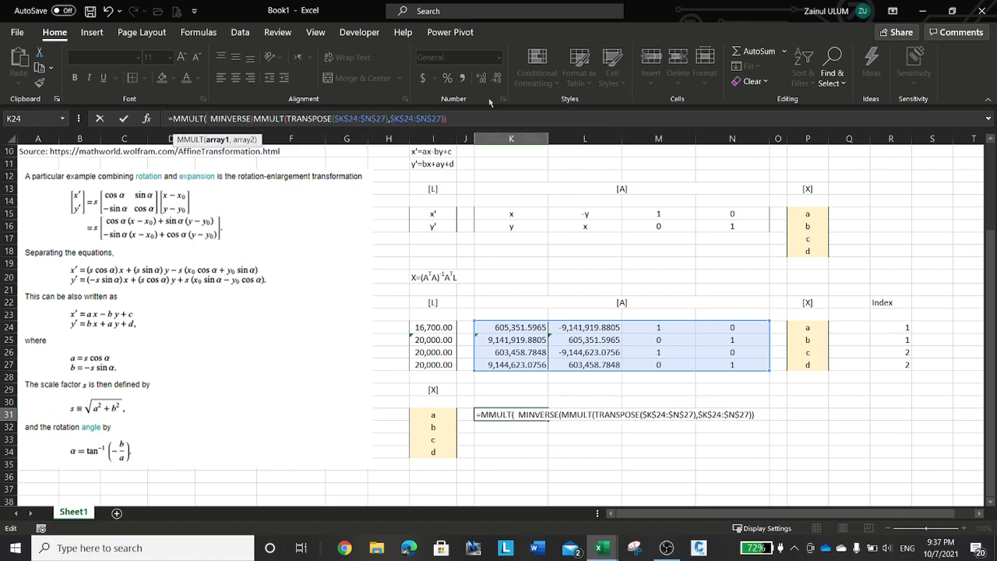
{"action": "type", "text": ",tr"}
{"action": "key", "text": "Tab"}
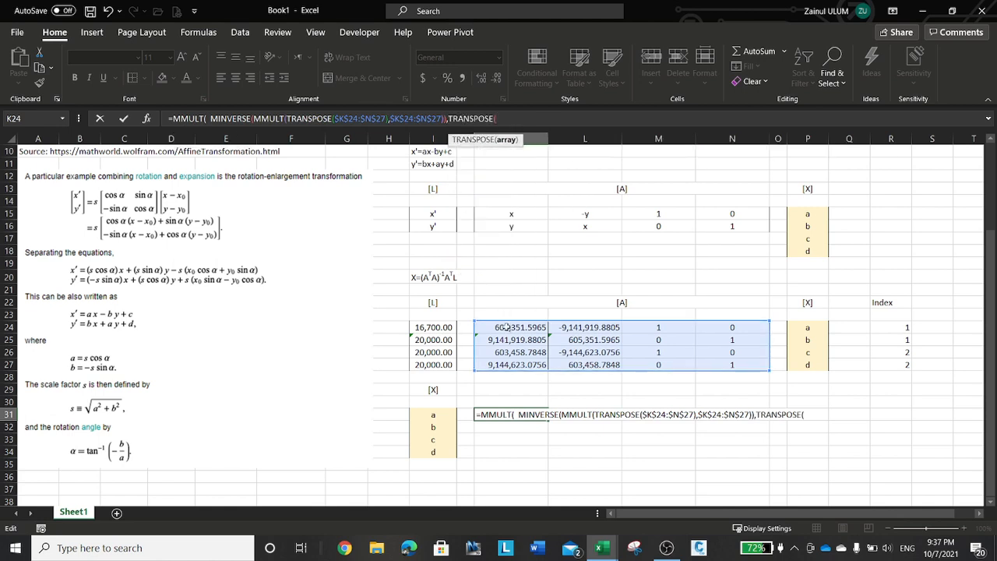
{"action": "left_click_drag", "start_coordinate": [505, 327], "coordinate": [735, 367]}
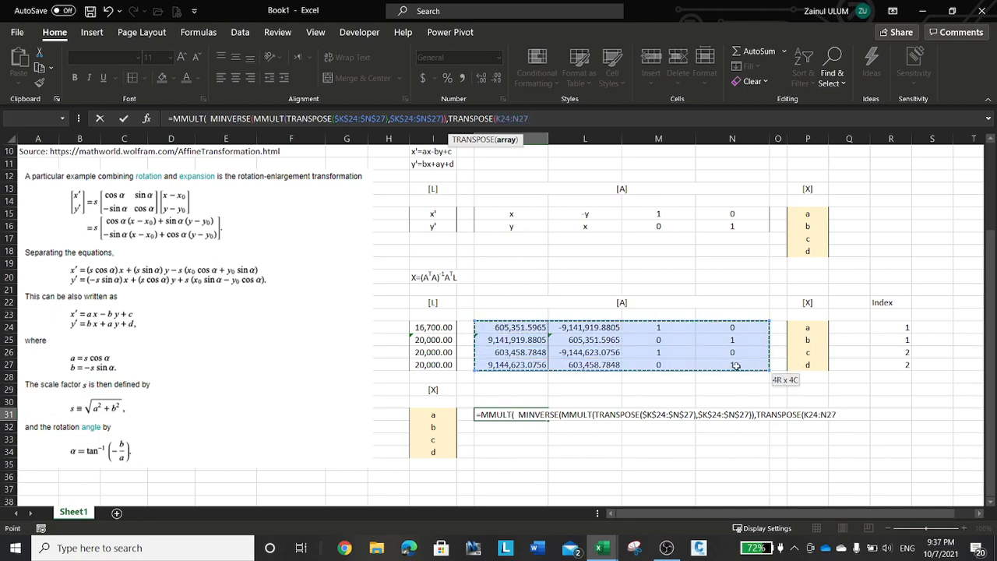
{"action": "key", "text": "F4"}
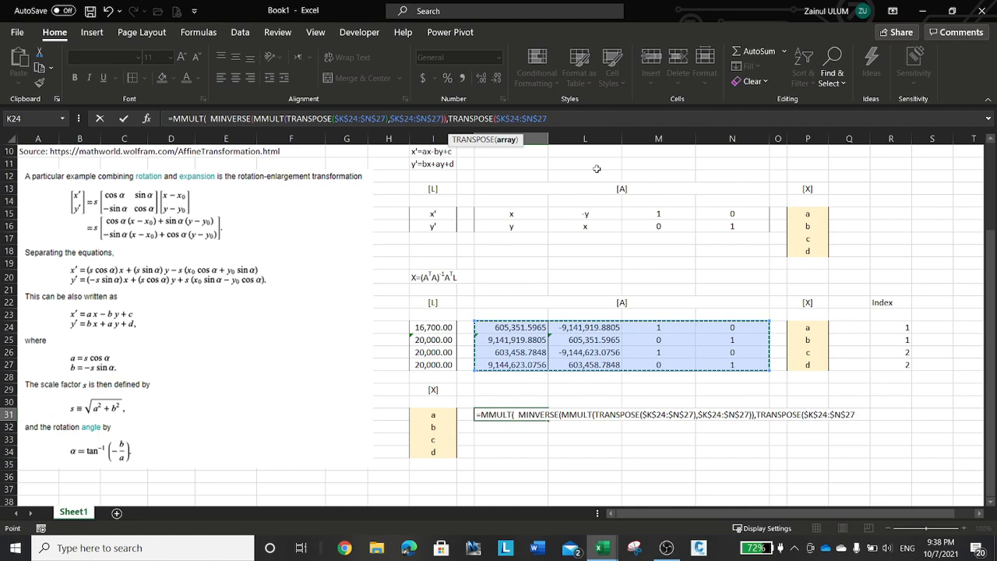
{"action": "type", "text": ")"}
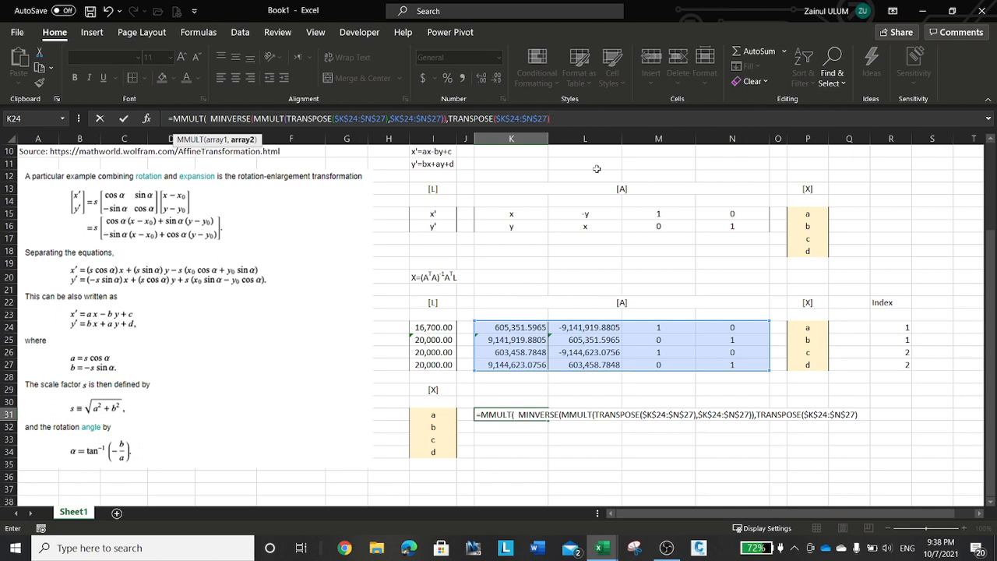
{"action": "type", "text": ")"}
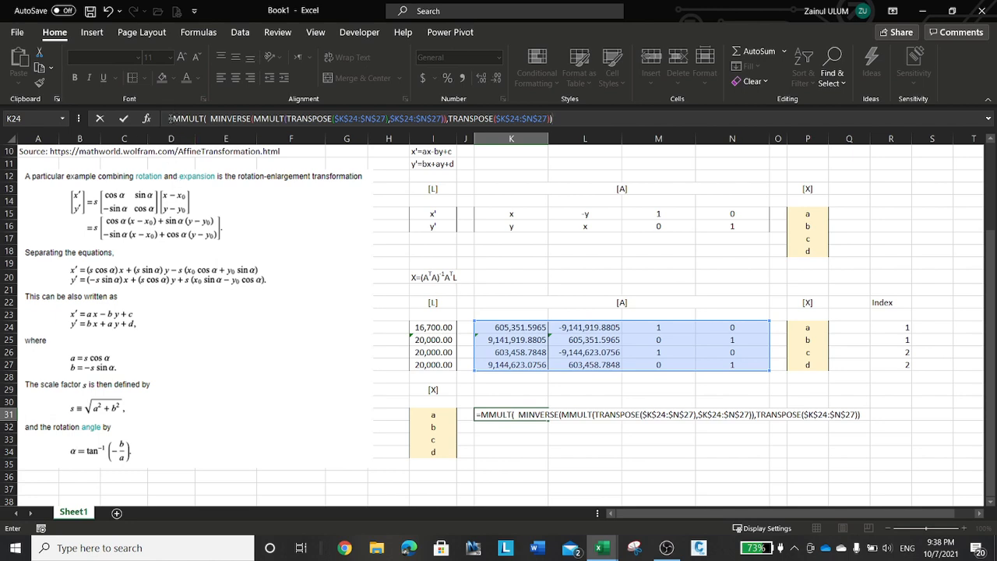
- Wrap the K31 formula in an outer MMULT with $I$24:$I$26 as its second array and enter it
{"action": "left_click", "coordinate": [172, 118]}
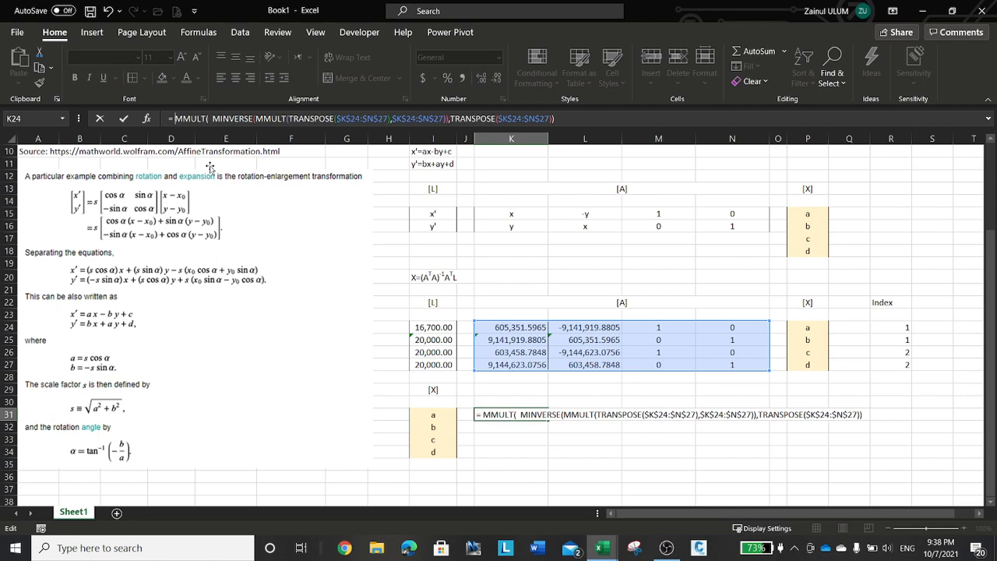
{"action": "type", "text": "mmul"}
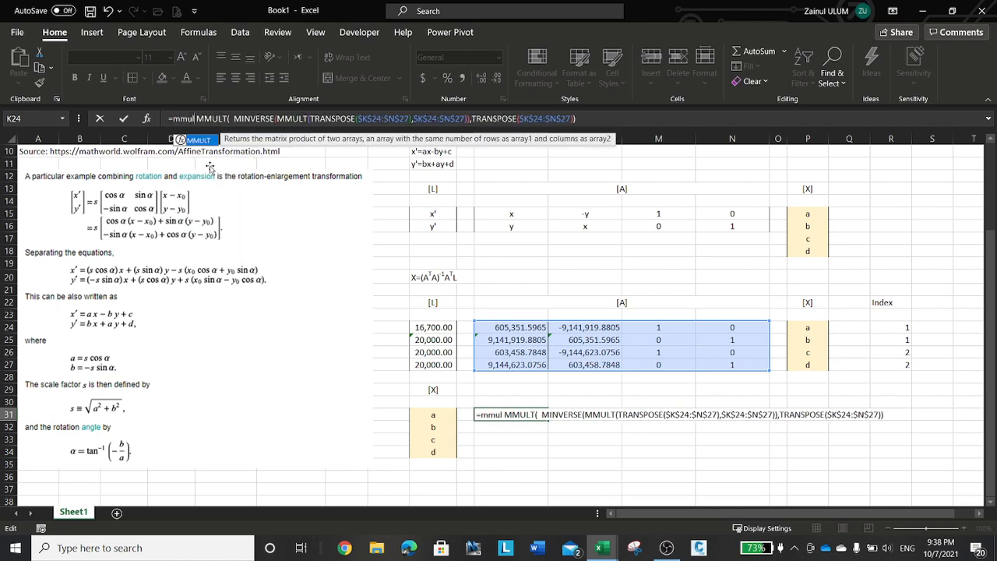
{"action": "type", "text": "t"}
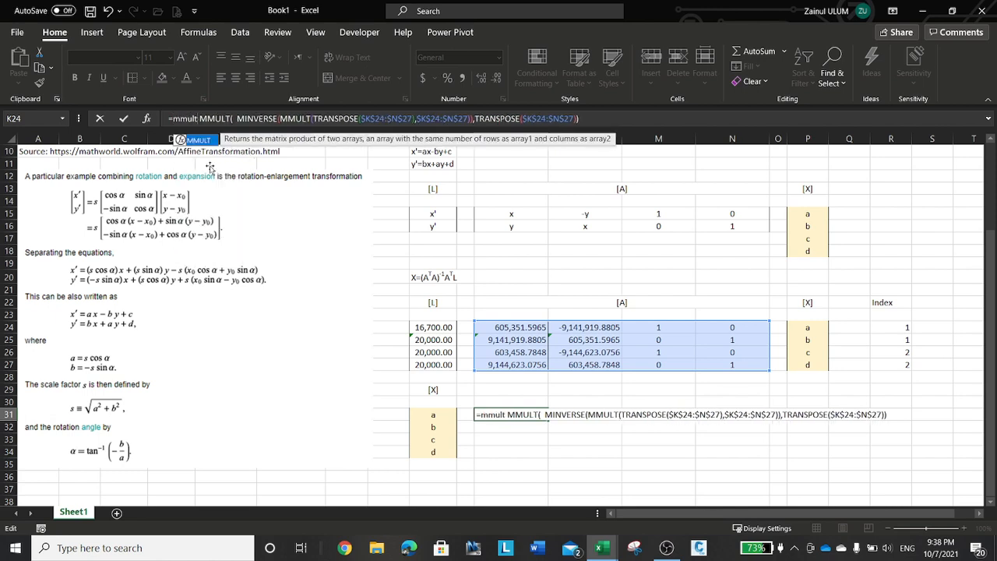
{"action": "type", "text": "("}
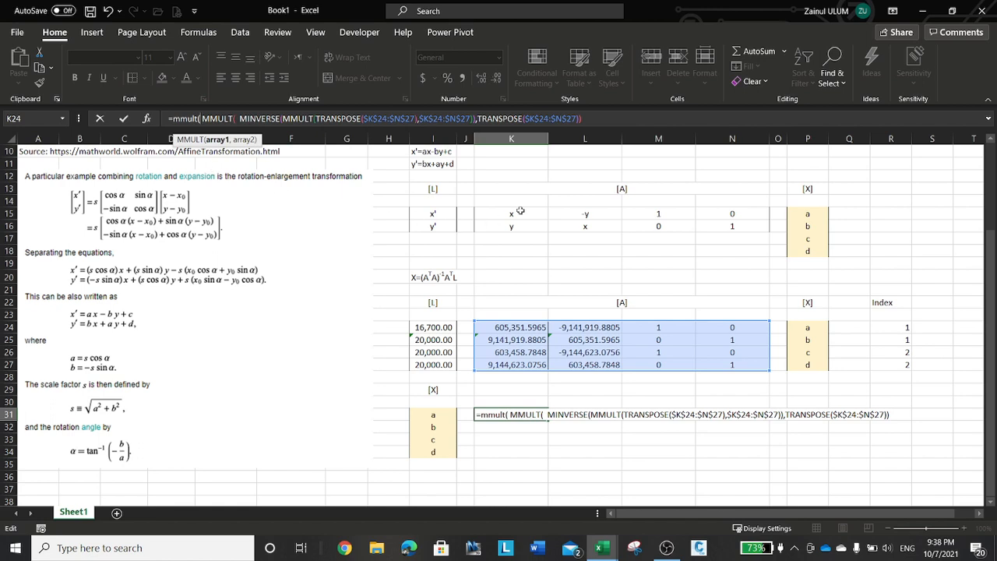
{"action": "left_click", "coordinate": [589, 118]}
{"action": "type", "text": ","}
{"action": "left_click_drag", "start_coordinate": [446, 327], "coordinate": [442, 352]}
{"action": "key", "text": "F4"}
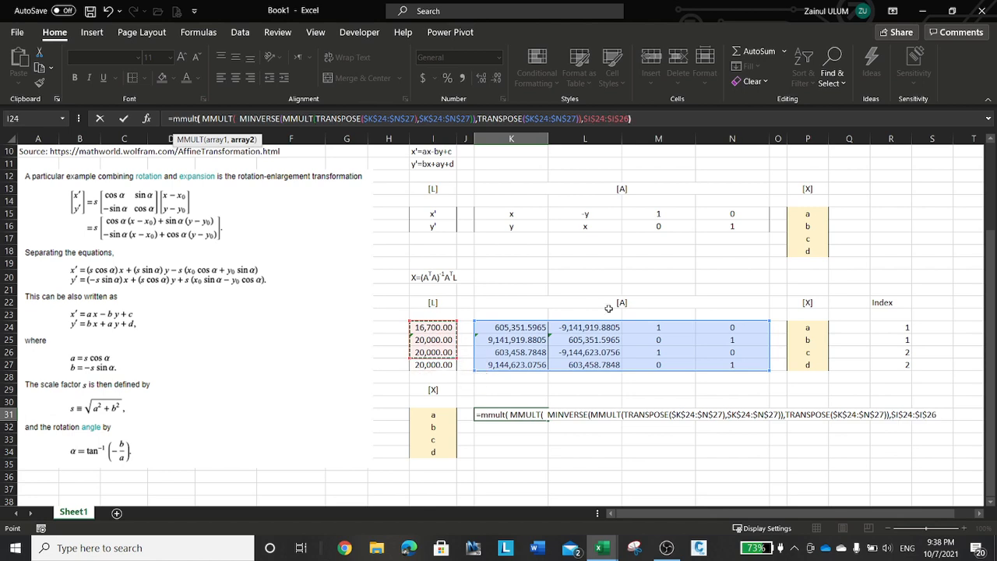
{"action": "type", "text": ")"}
{"action": "key", "text": "Tab"}
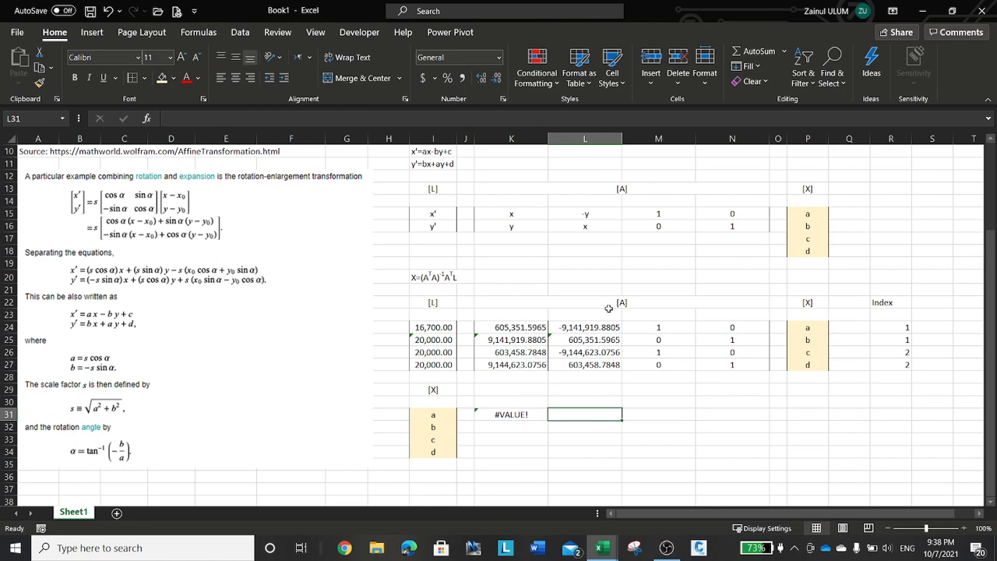
- Extend the [L] range in the K31 formula to $I$24:$I$27
{"action": "key", "text": "Left"}
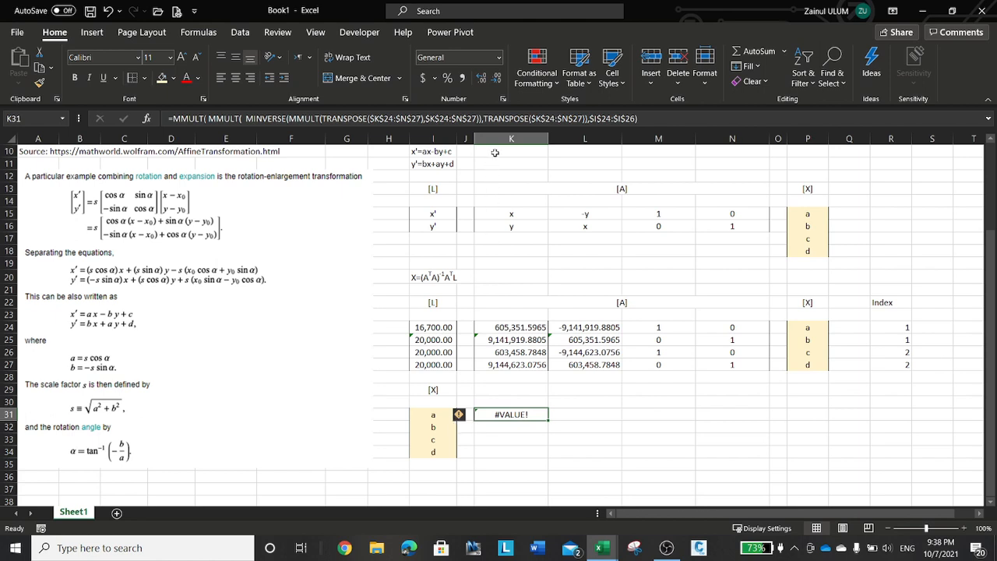
{"action": "left_click", "coordinate": [501, 119]}
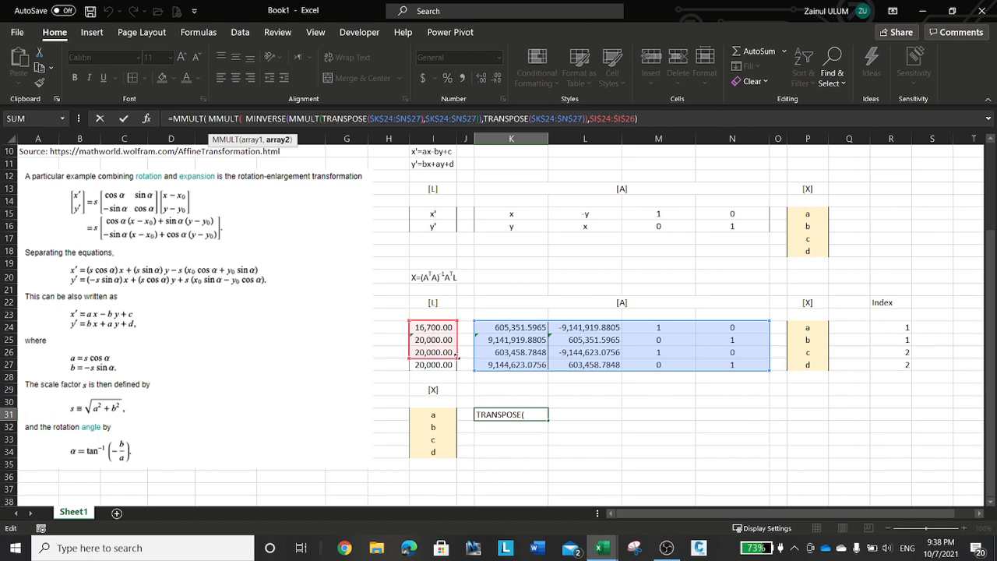
{"action": "left_click_drag", "start_coordinate": [458, 358], "coordinate": [458, 371]}
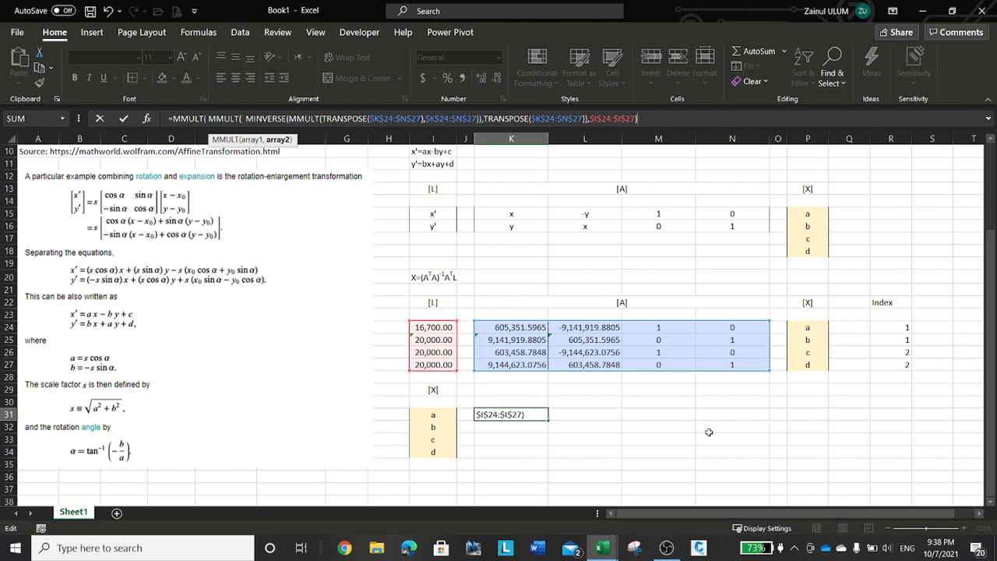
{"action": "key", "text": "Tab"}
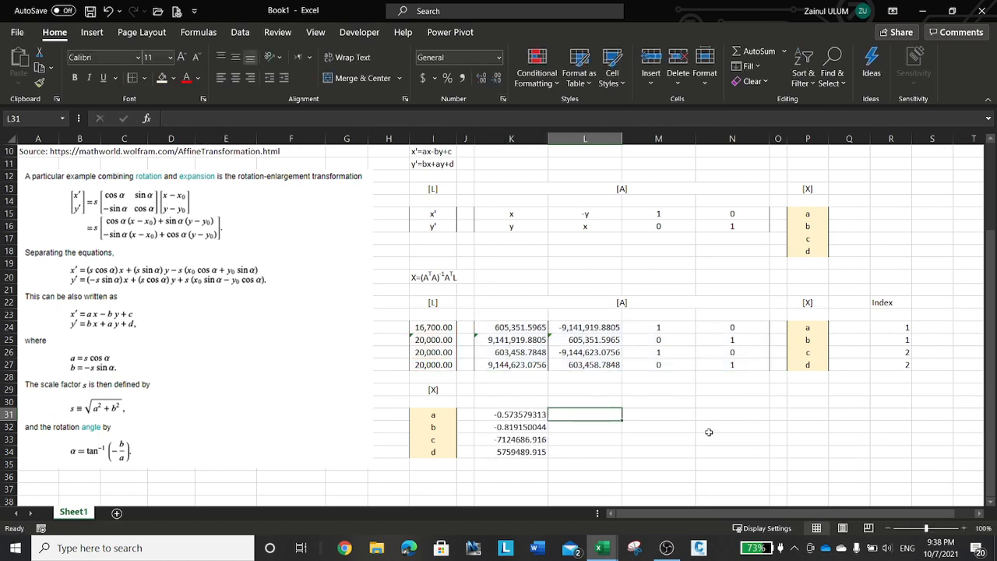
- Enter the label CEK in cell I36, below the [X] parameters
{"action": "scroll", "coordinate": [607, 498], "scroll_direction": "down", "scroll_amount": 1}
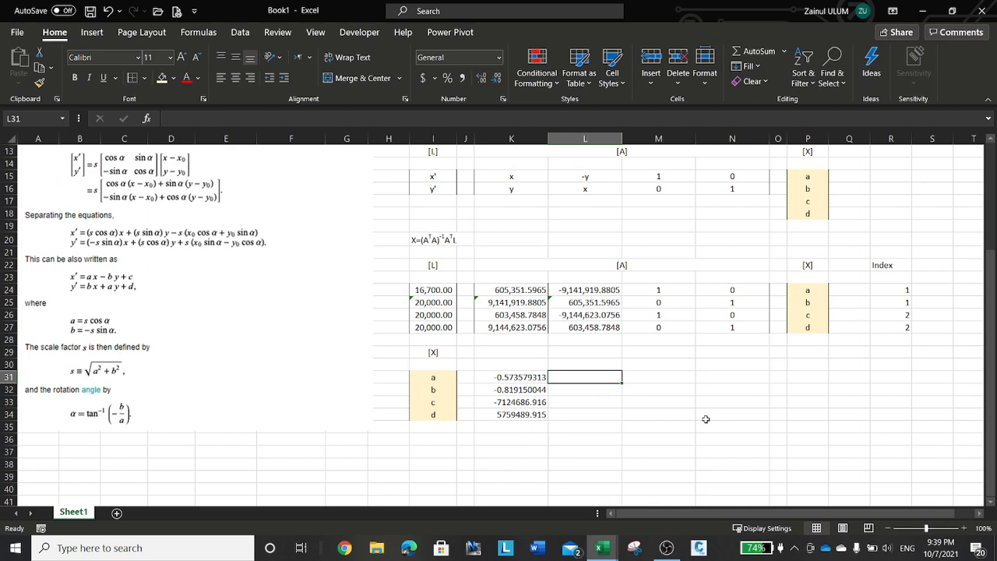
{"action": "scroll", "coordinate": [576, 353], "scroll_direction": "down", "scroll_amount": 1}
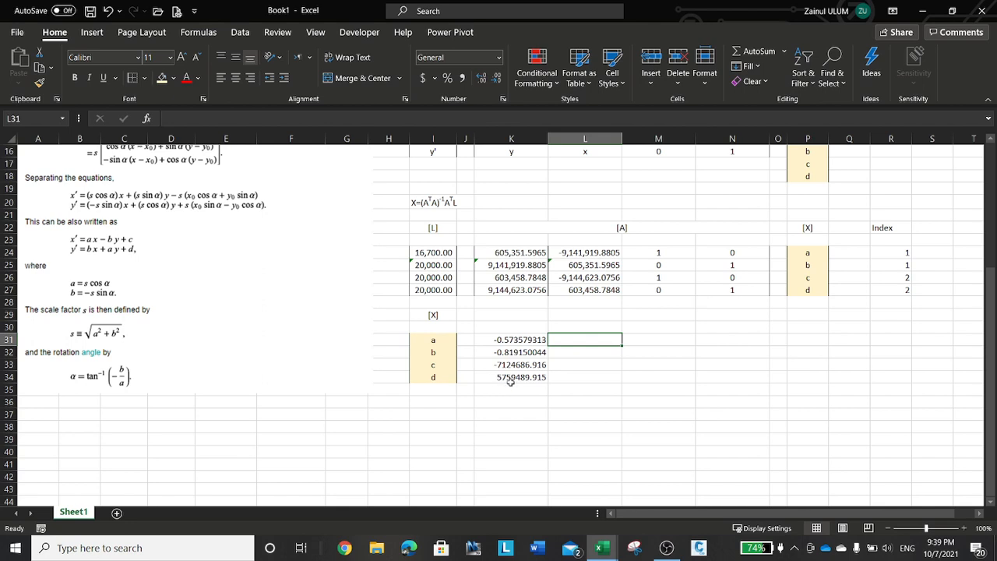
{"action": "left_click", "coordinate": [517, 341]}
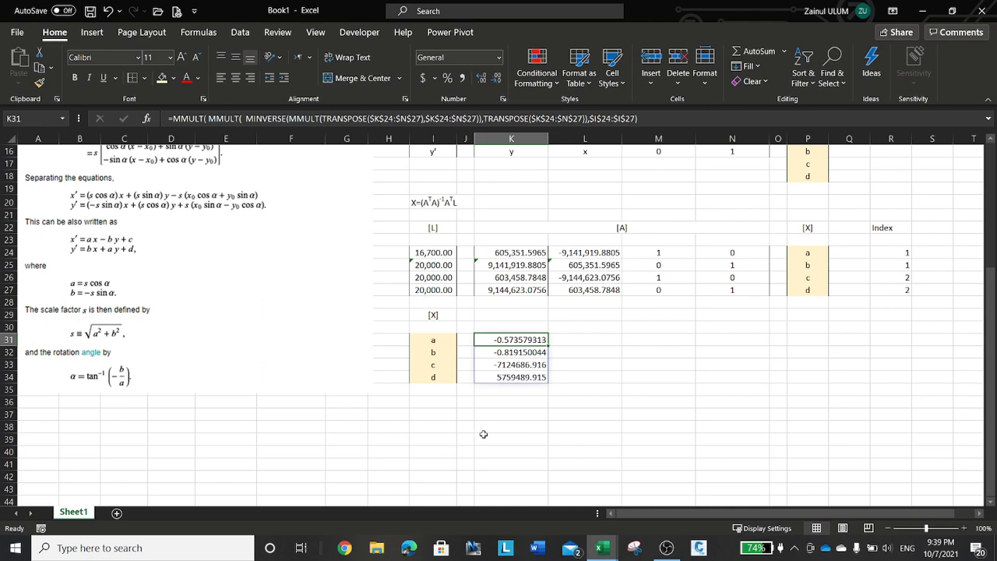
{"action": "left_click", "coordinate": [422, 251]}
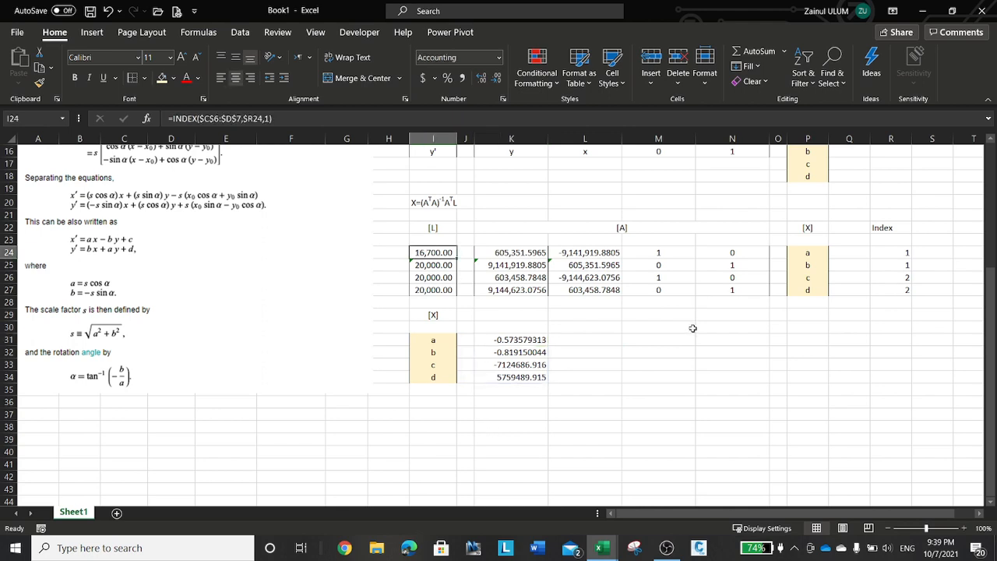
{"action": "left_click", "coordinate": [445, 399]}
{"action": "type", "text": "CEK"}
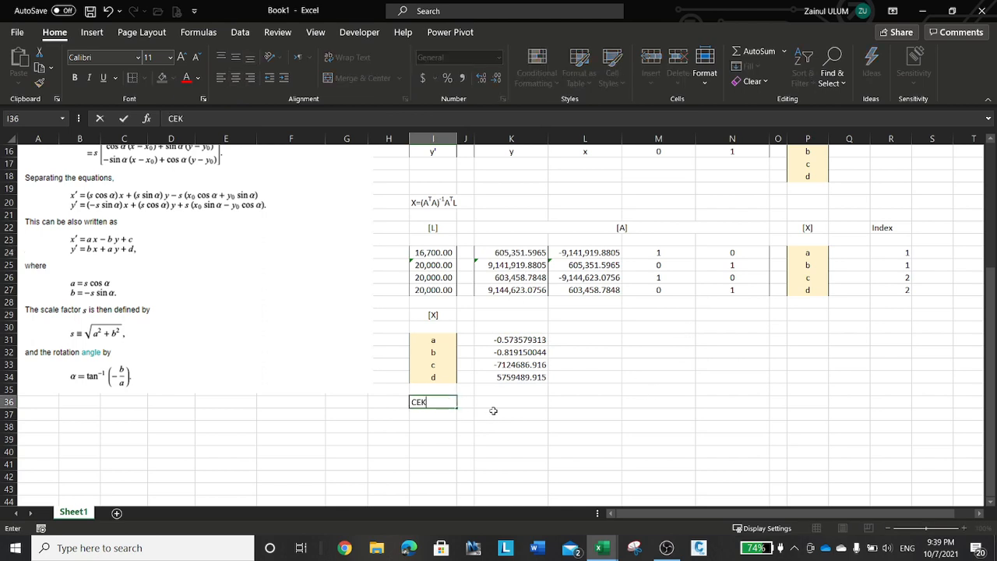
{"action": "key", "text": "Tab"}
- Enter a reference to the first [A] matrix value, =K24, in cell K36
{"action": "key", "text": "Tab"}
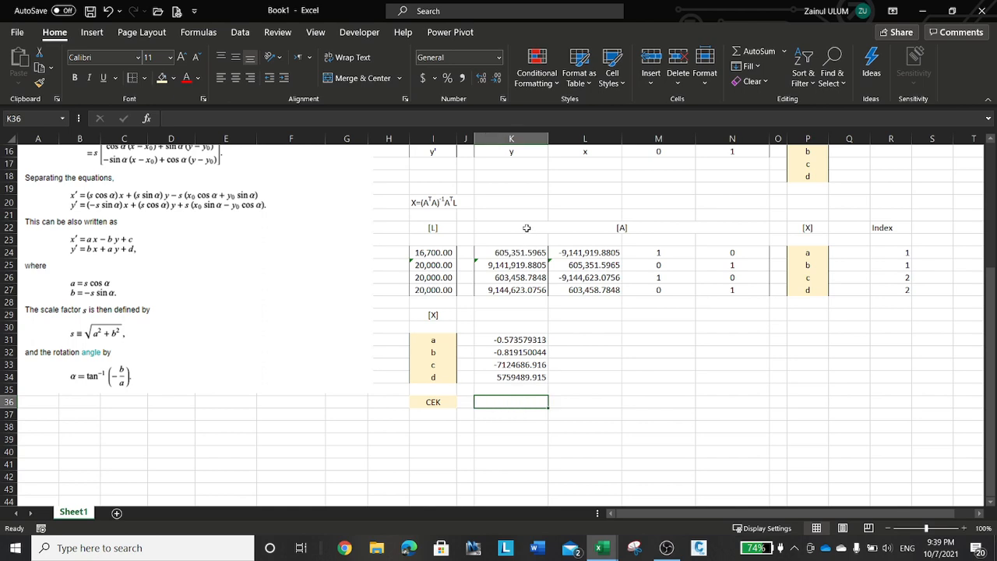
{"action": "type", "text": "="}
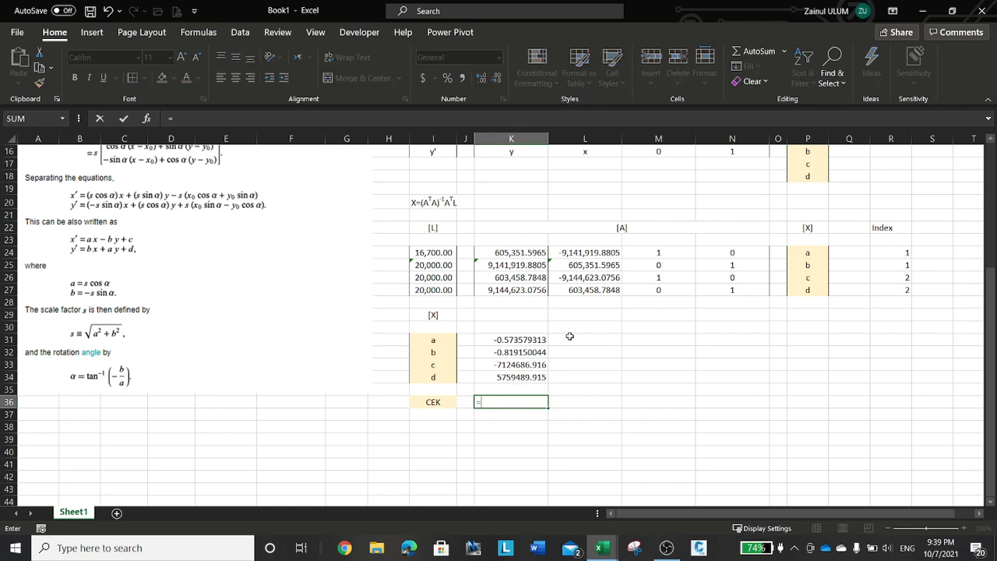
{"action": "key", "text": "Up"}
{"action": "key", "text": "Up"}
{"action": "key", "text": "Up"}
{"action": "key", "text": "Up"}
{"action": "key", "text": "Up"}
{"action": "key", "text": "Up"}
{"action": "key", "text": "Up"}
{"action": "key", "text": "Up"}
{"action": "key", "text": "Up"}
{"action": "key", "text": "Up"}
{"action": "key", "text": "Up"}
{"action": "key", "text": "Up"}
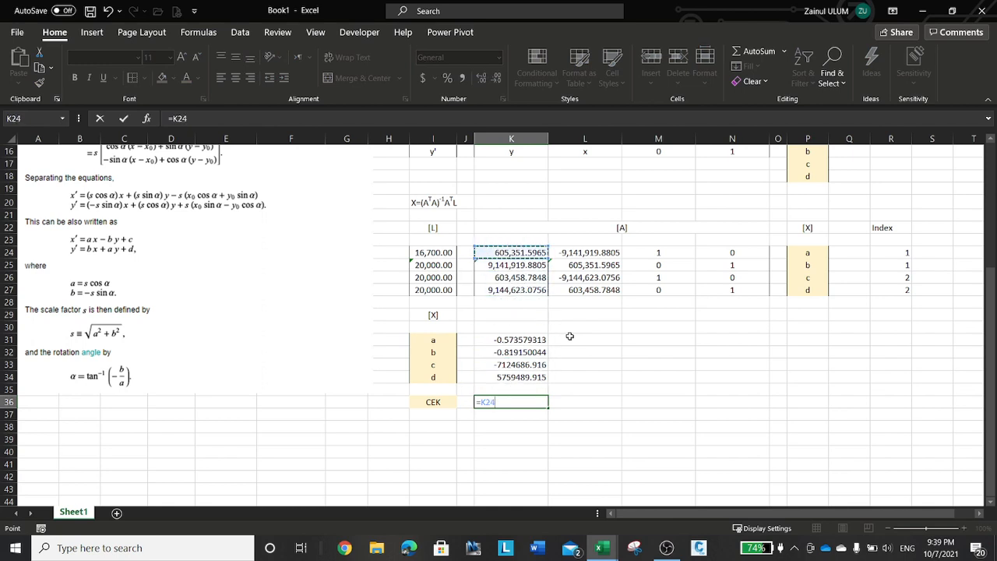
{"action": "key", "text": "Tab"}
{"action": "key", "text": "Left"}
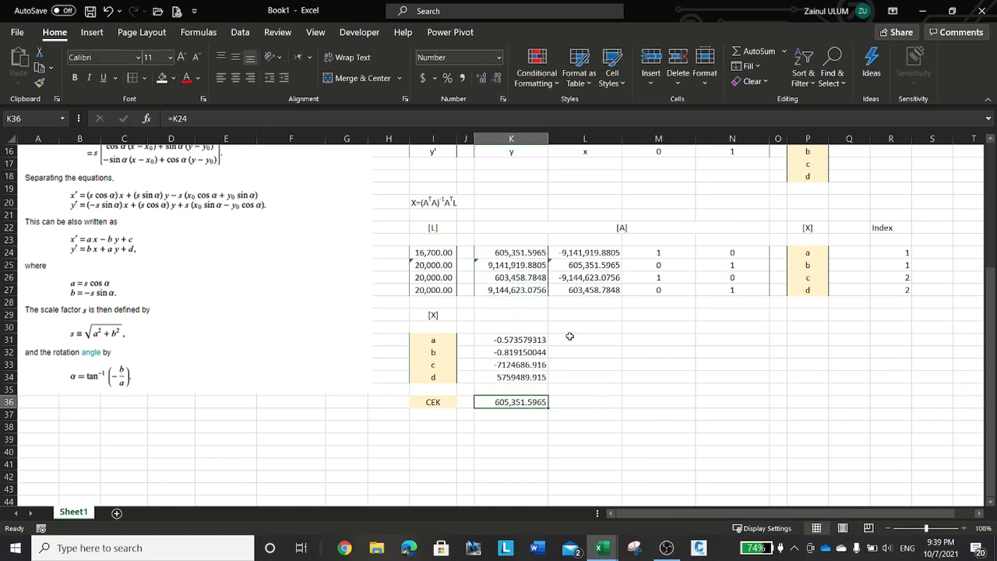
- Copy the K36 reference across to N36 and down through row 39 to reproduce the full [A] matrix
{"action": "key", "text": "ctrl+c"}
{"action": "key", "text": "shift+Right"}
{"action": "key", "text": "shift+Right"}
{"action": "key", "text": "shift+Right"}
{"action": "key", "text": "ctrl+v"}
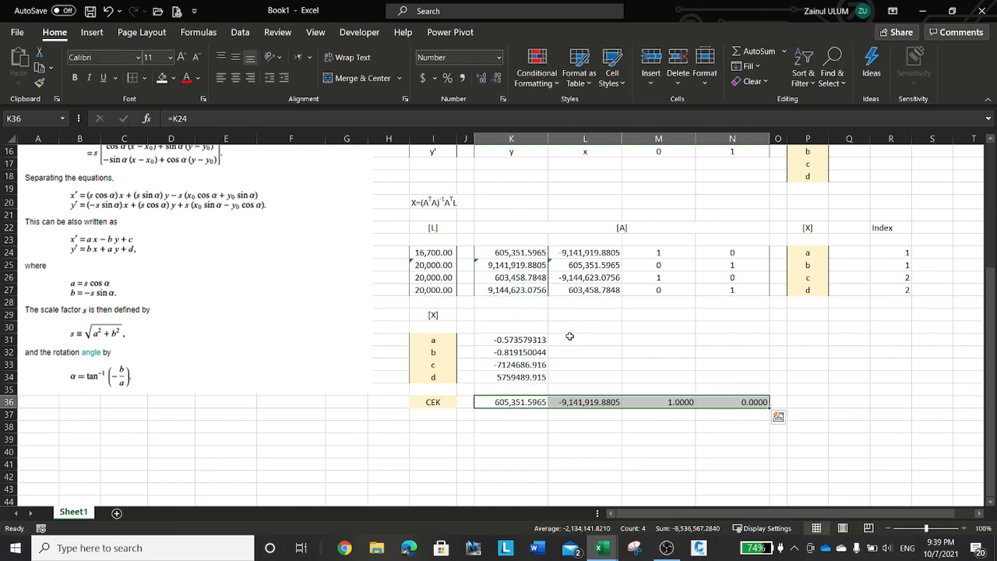
{"action": "key", "text": "ctrl+c"}
{"action": "key", "text": "Down"}
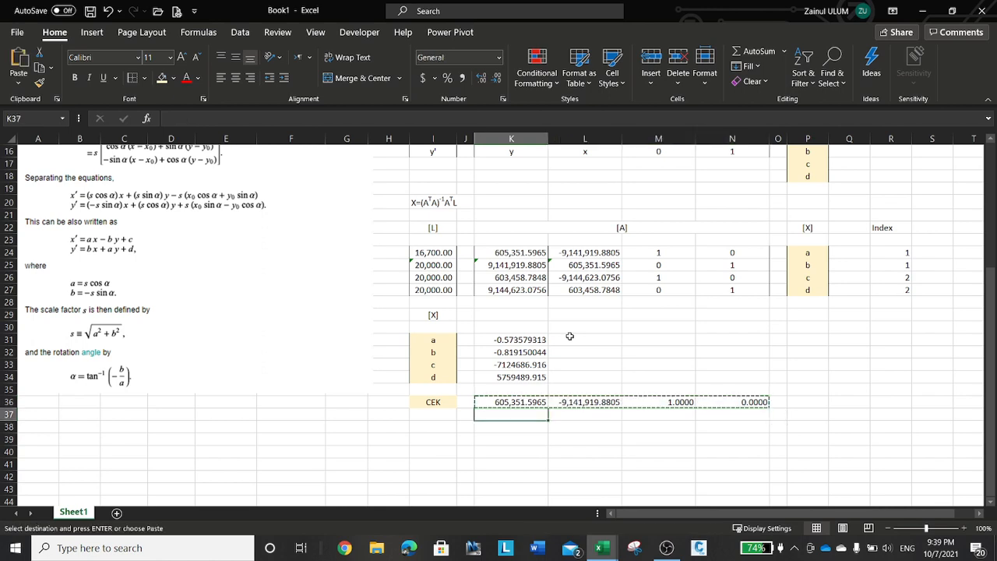
{"action": "key", "text": "shift+Down"}
{"action": "key", "text": "shift+Down"}
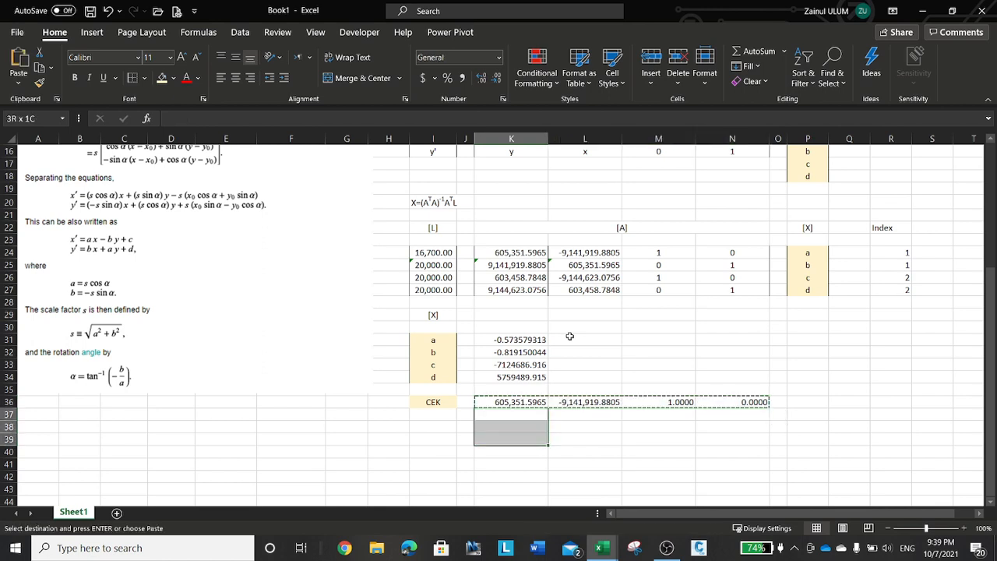
{"action": "key", "text": "ctrl+v"}
{"action": "key", "text": "Up"}
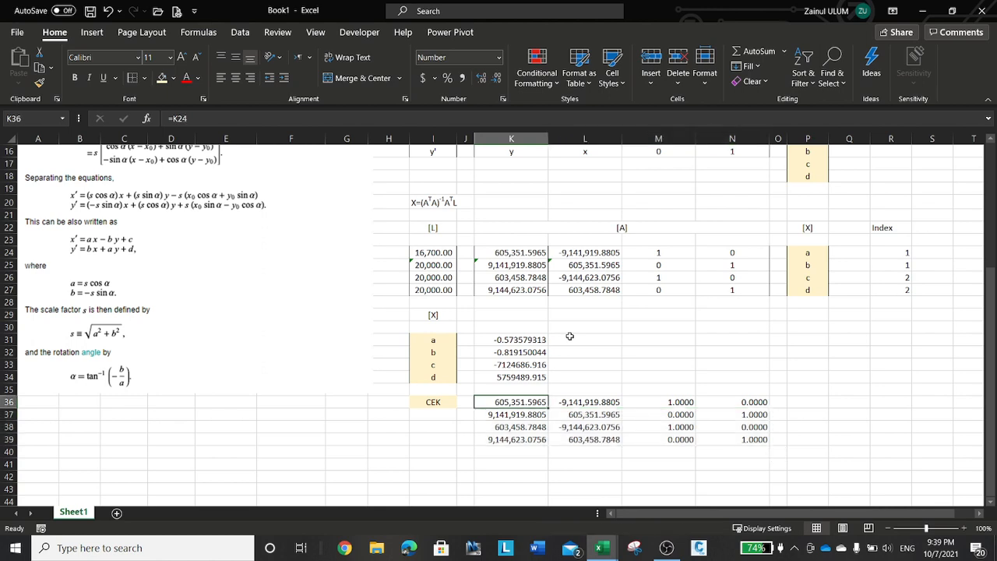
- Enter a reference to parameter a, =K31, in cell P36 beside the reproduced matrix
{"action": "key", "text": "Right"}
{"action": "key", "text": "Right"}
{"action": "key", "text": "Right"}
{"action": "key", "text": "Right"}
{"action": "key", "text": "Right"}
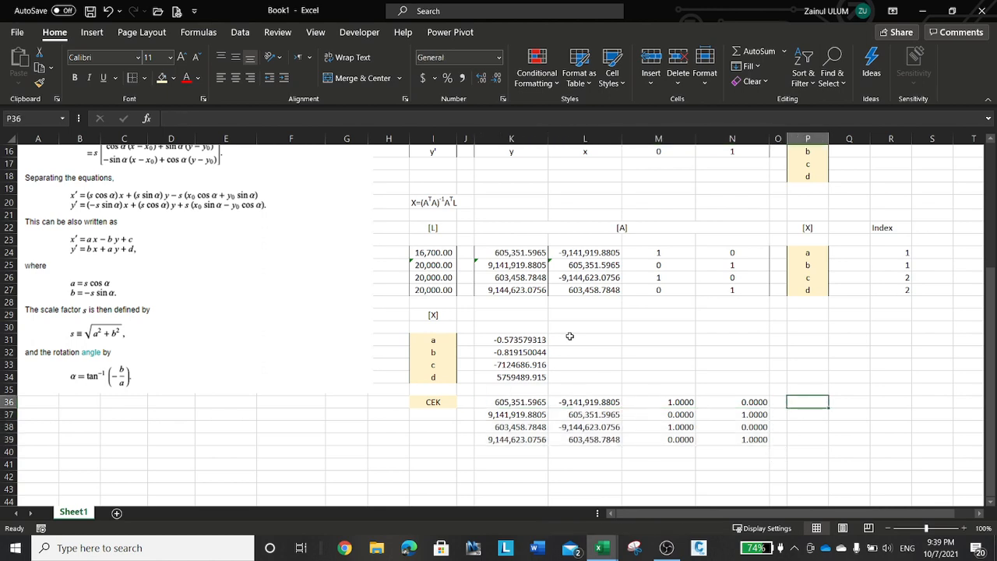
{"action": "type", "text": "="}
{"action": "key", "text": "Up"}
{"action": "key", "text": "Up"}
{"action": "key", "text": "Up"}
{"action": "key", "text": "Up"}
{"action": "key", "text": "Up"}
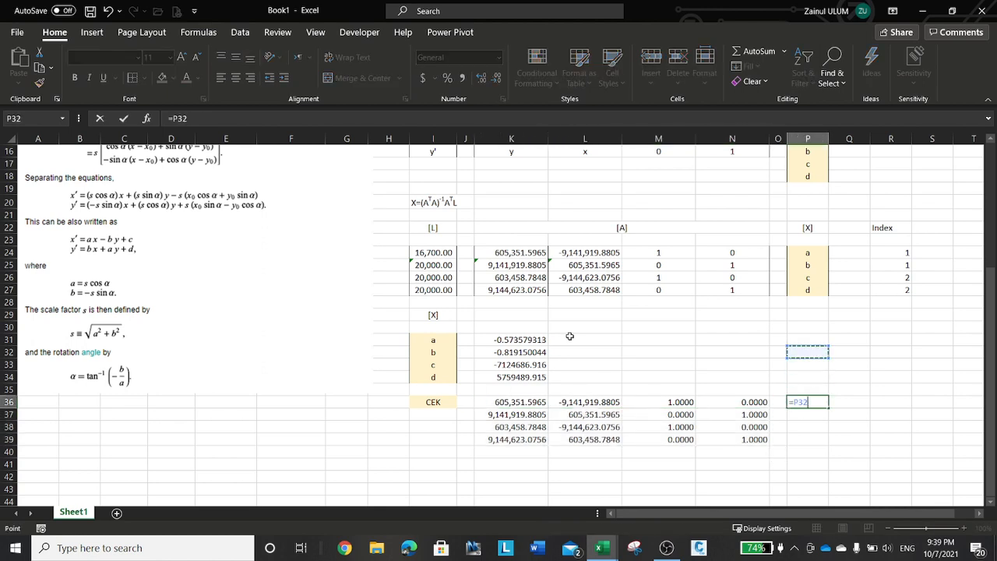
{"action": "key", "text": "Left"}
{"action": "key", "text": "Left"}
{"action": "key", "text": "Left"}
{"action": "key", "text": "Left"}
{"action": "key", "text": "Left"}
{"action": "key", "text": "Tab"}
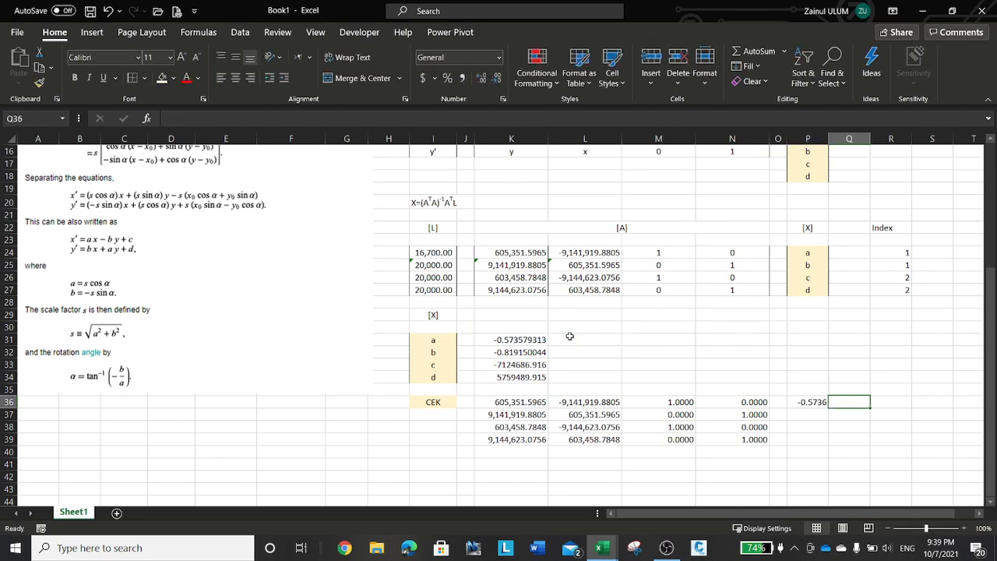
- Copy the P36 parameter reference down through P39 and autofit column P to its values
{"action": "key", "text": "Left"}
{"action": "key", "text": "ctrl+c"}
{"action": "key", "text": "Down"}
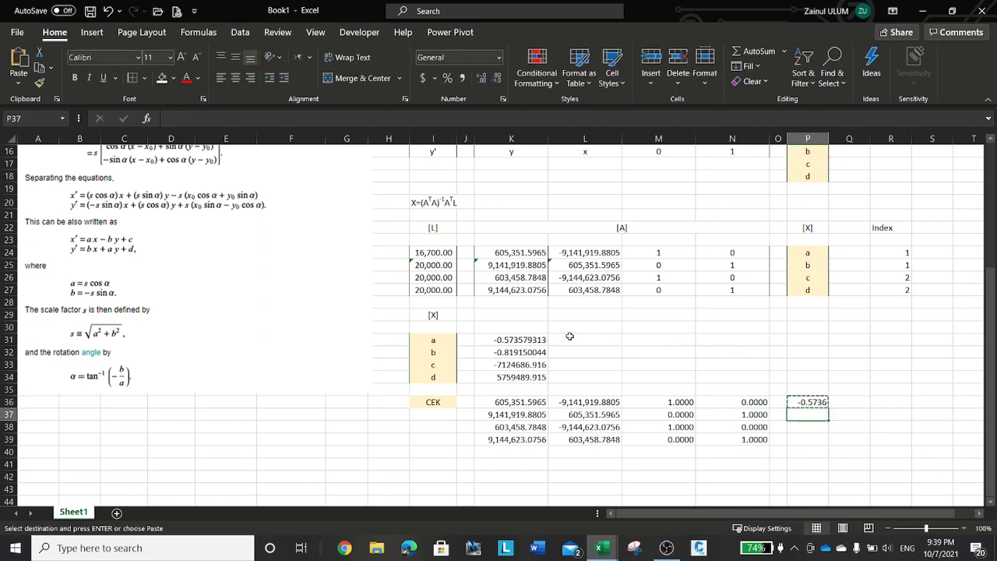
{"action": "key", "text": "shift+Down"}
{"action": "key", "text": "shift+Down"}
{"action": "key", "text": "ctrl+v"}
{"action": "key", "text": "Up"}
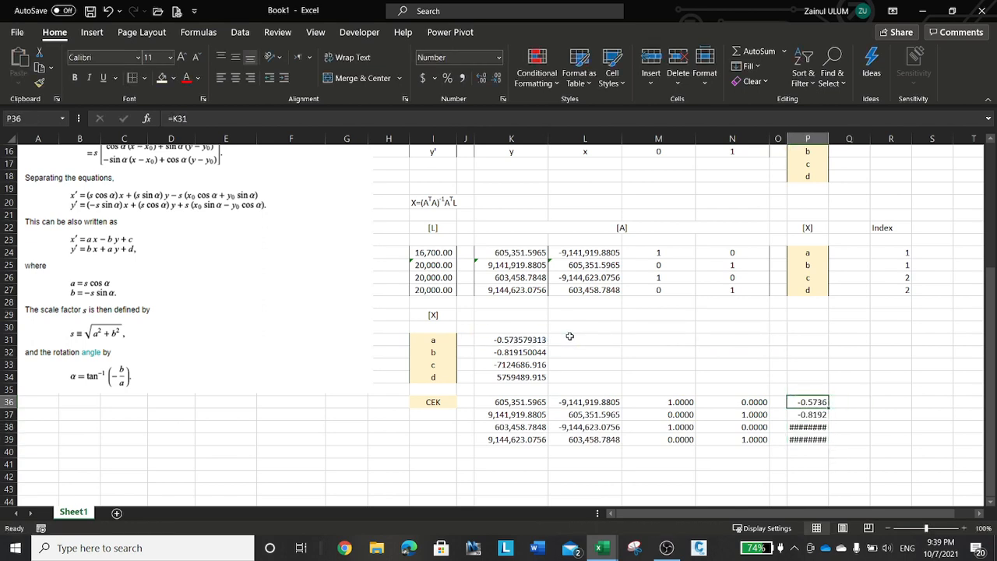
{"action": "double_click", "coordinate": [829, 138]}
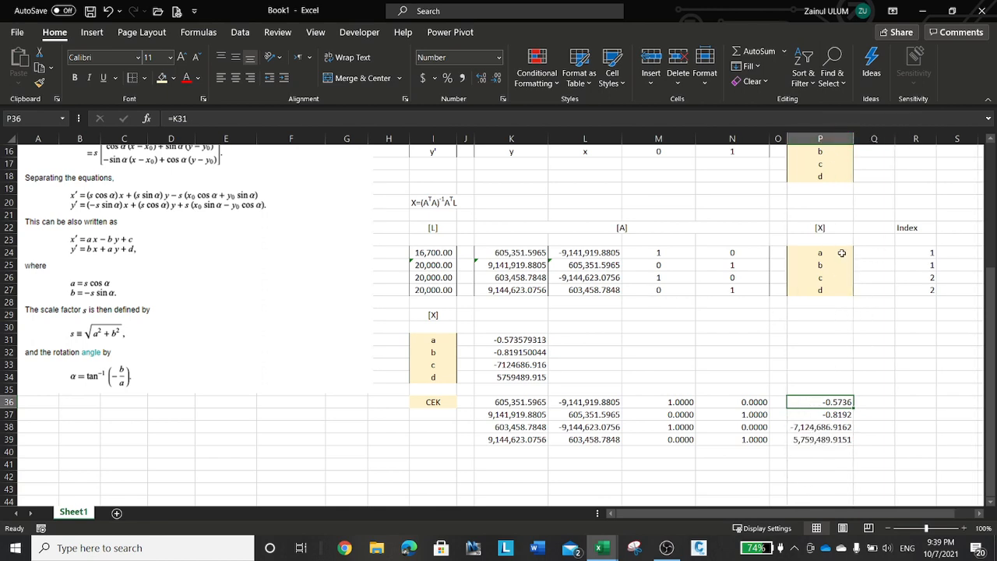
- Add left and right borders to the parameter cells P36:P39
{"action": "left_click_drag", "start_coordinate": [826, 402], "coordinate": [828, 434]}
{"action": "key", "text": "ctrl+1"}
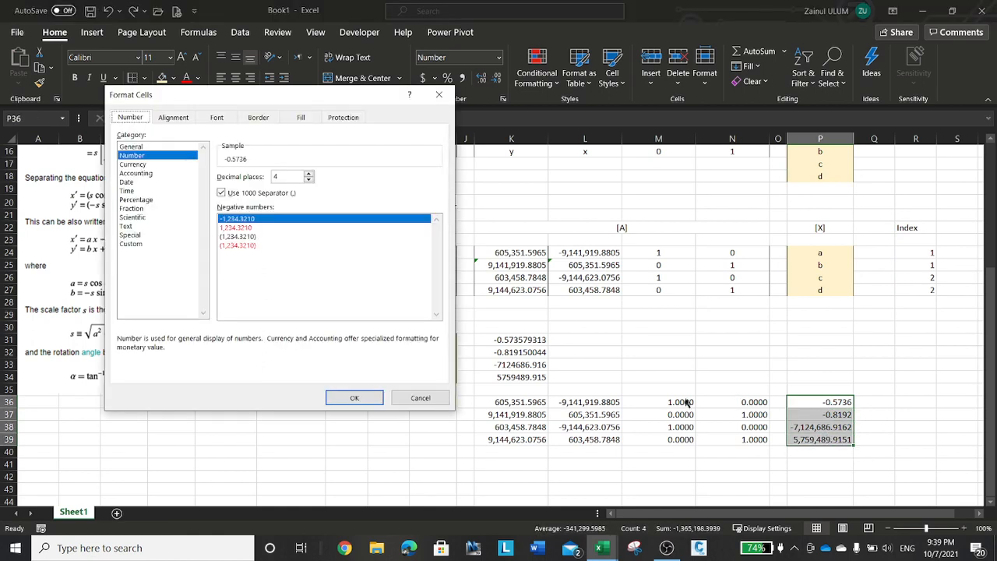
{"action": "left_click", "coordinate": [258, 117]}
{"action": "left_click", "coordinate": [255, 276]}
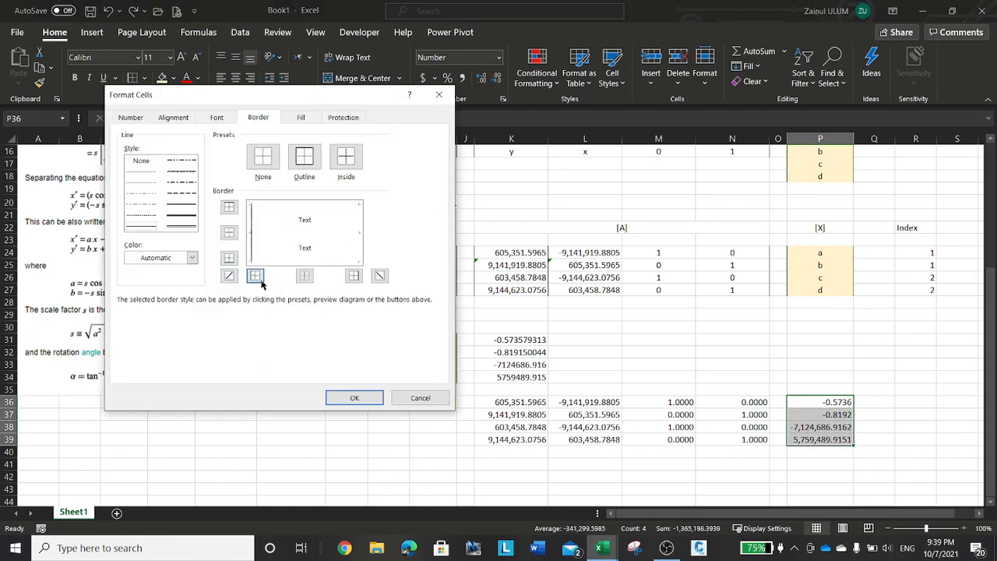
{"action": "left_click", "coordinate": [354, 277]}
{"action": "left_click", "coordinate": [355, 398]}
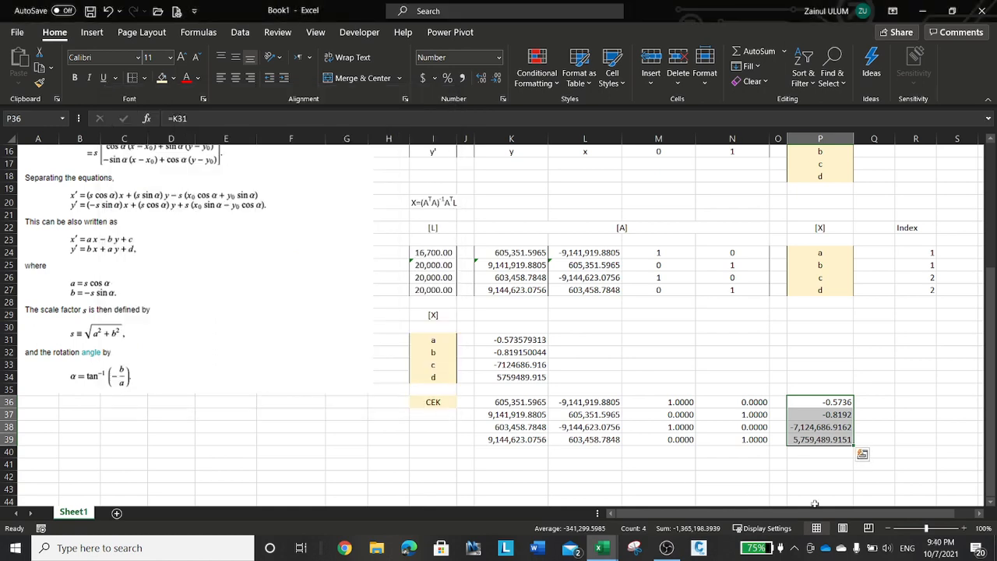
- Add left and right borders around the reproduced [A] matrix in K36:N39
{"action": "left_click", "coordinate": [724, 452]}
{"action": "left_click_drag", "start_coordinate": [541, 402], "coordinate": [723, 441]}
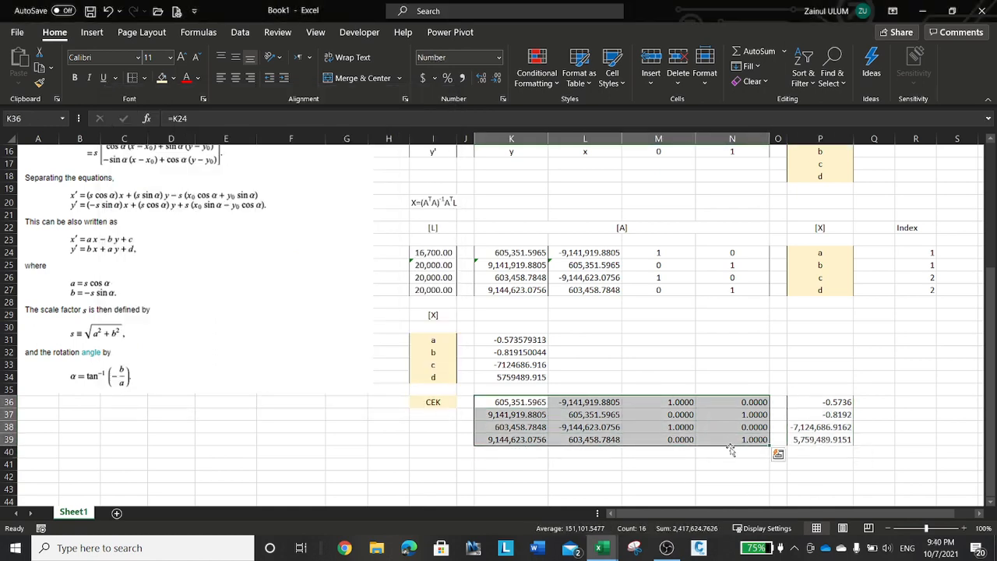
{"action": "left_click", "coordinate": [143, 79]}
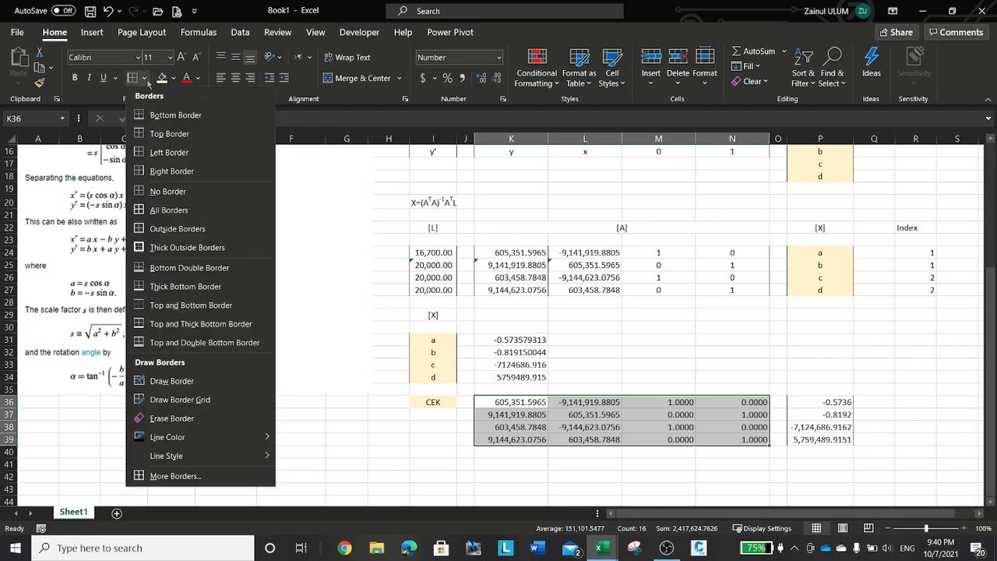
{"action": "left_click", "coordinate": [148, 83]}
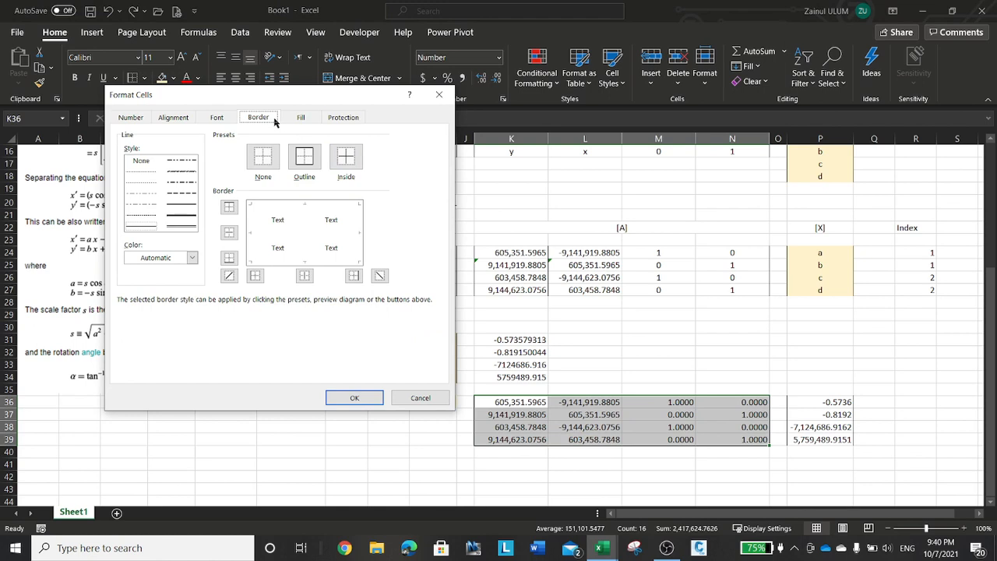
{"action": "left_click", "coordinate": [255, 275]}
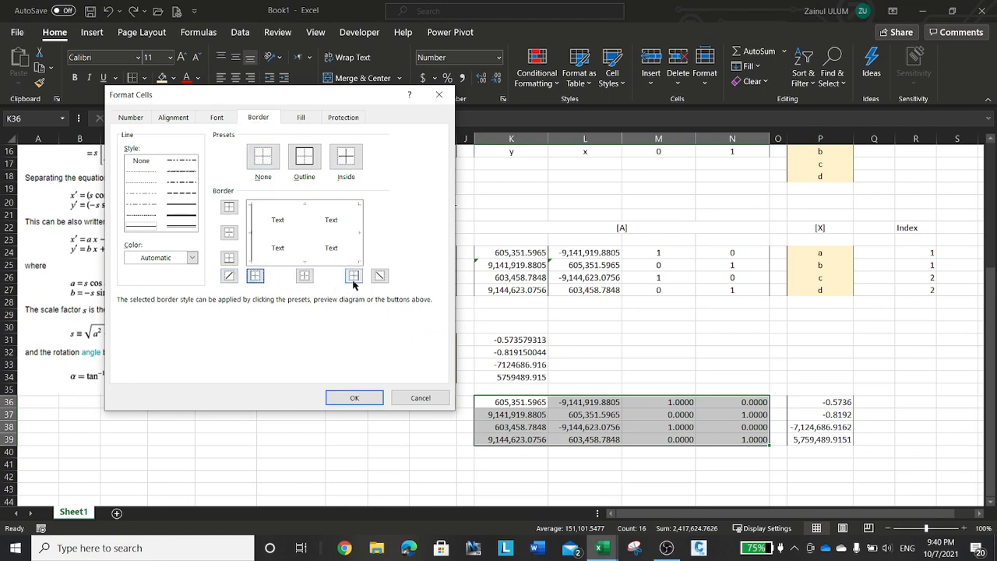
{"action": "left_click", "coordinate": [354, 276]}
{"action": "left_click", "coordinate": [354, 397]}
{"action": "left_click", "coordinate": [637, 373]}
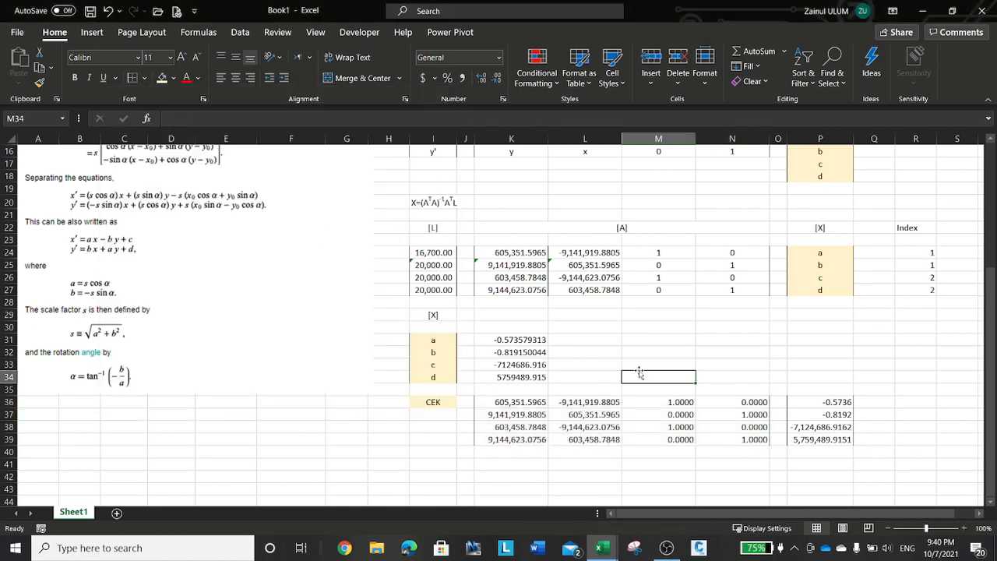
- Clear the CEK label and its fill from cell I36
{"action": "left_click_drag", "start_coordinate": [442, 254], "coordinate": [441, 290]}
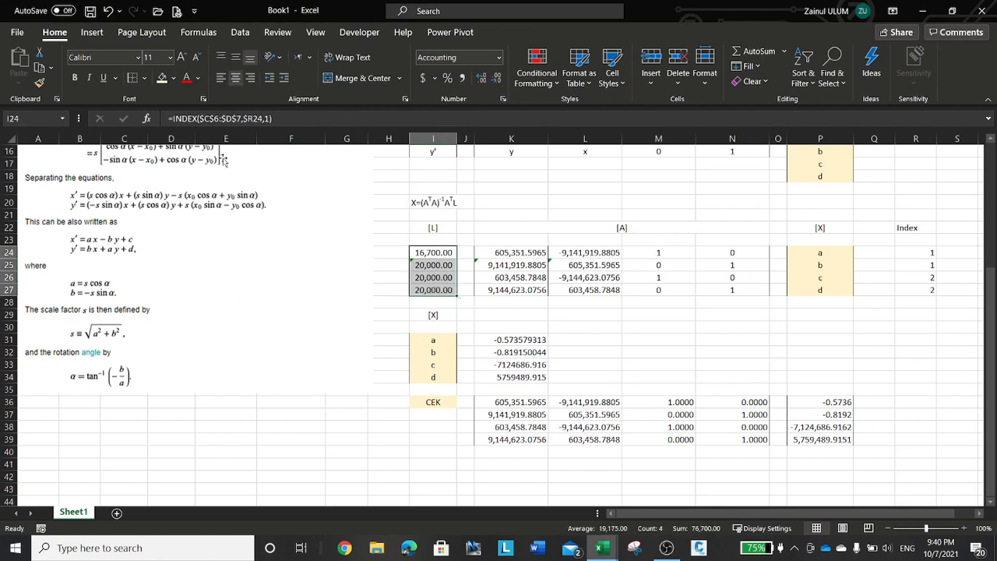
{"action": "left_click", "coordinate": [39, 83]}
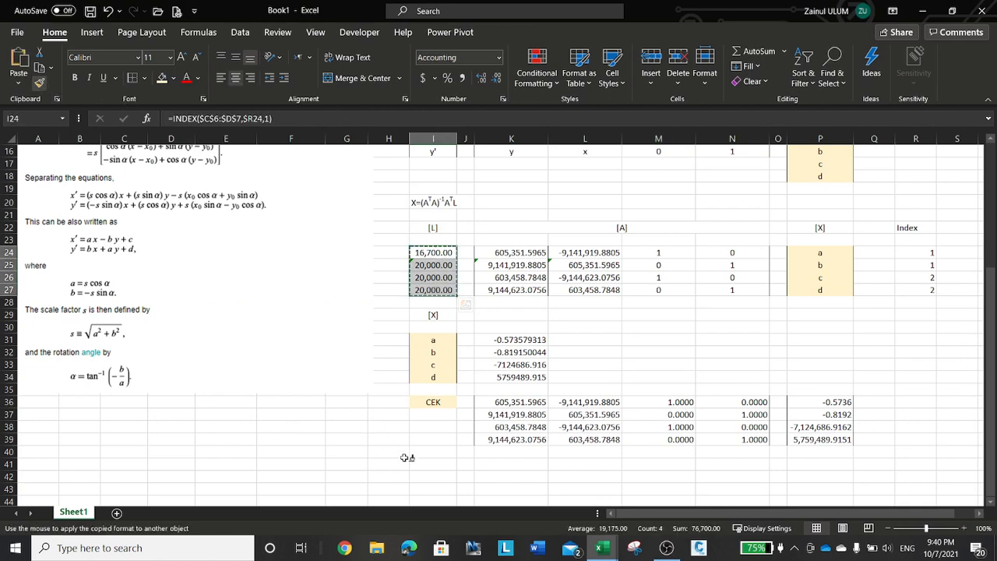
{"action": "left_click", "coordinate": [434, 402]}
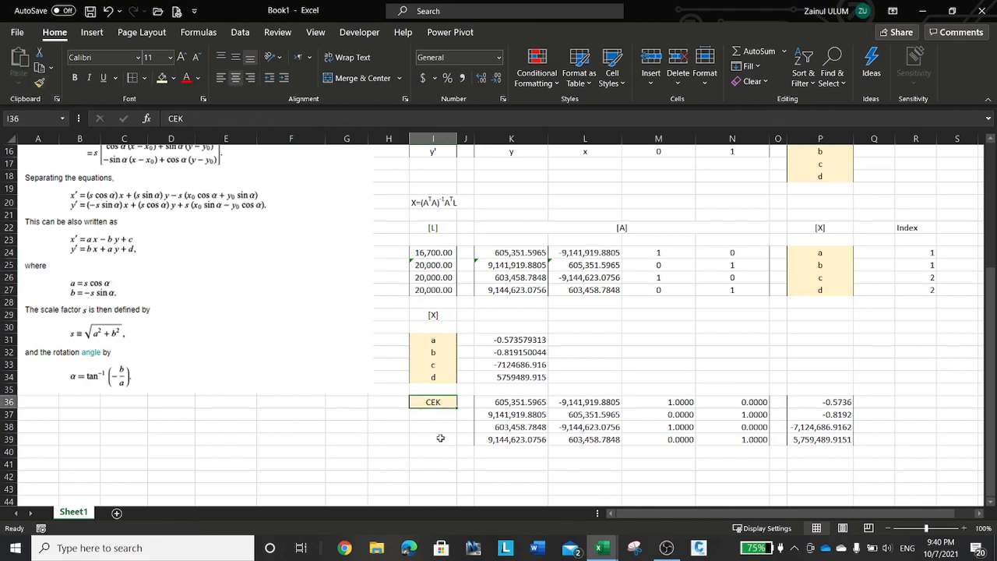
{"action": "key", "text": "Delete"}
{"action": "key", "text": "Down"}
{"action": "key", "text": "Up"}
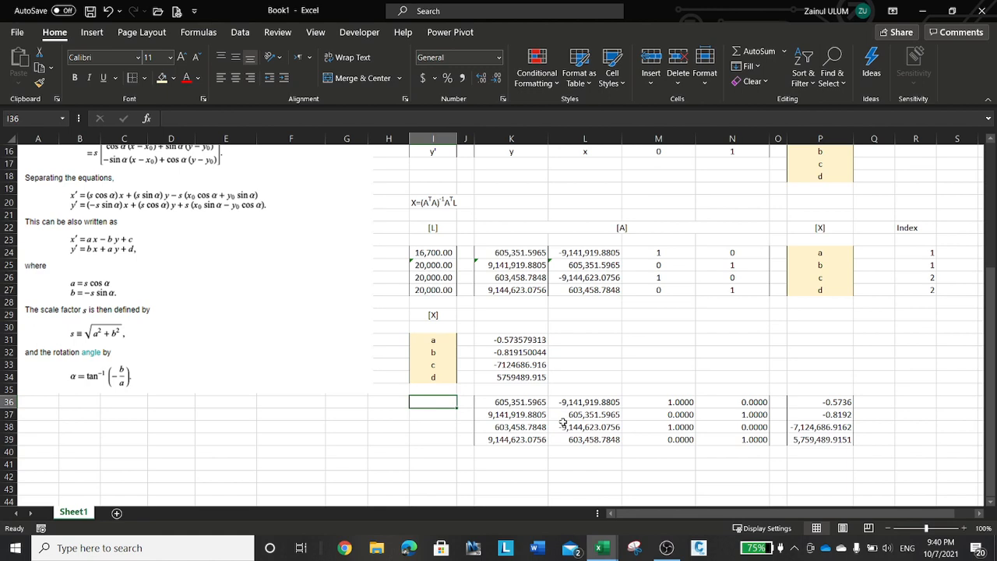
- Add left and right borders to the empty cells I36:I39
{"action": "key", "text": "shift+Down"}
{"action": "key", "text": "shift+Down"}
{"action": "key", "text": "shift+Down"}
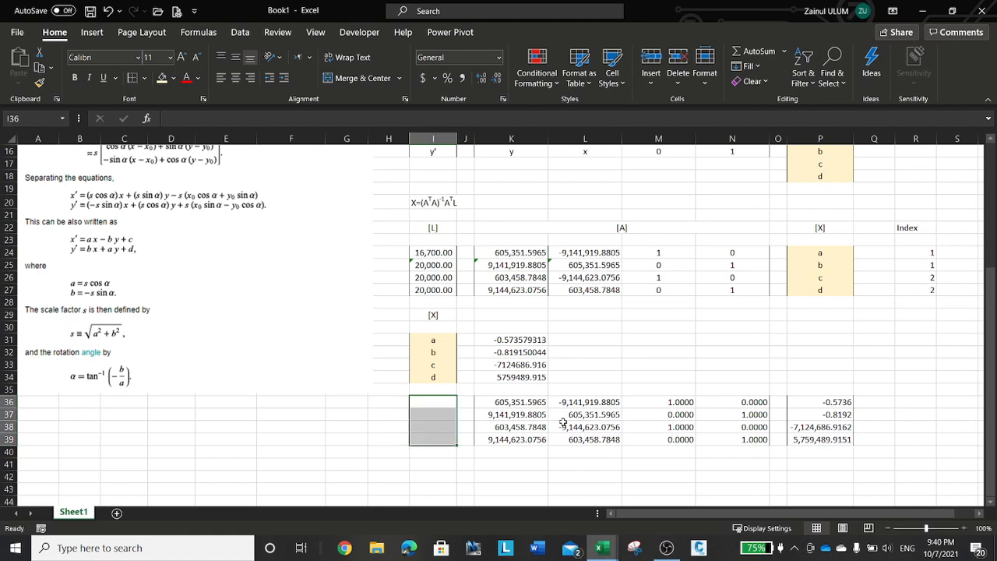
{"action": "key", "text": "ctrl+1"}
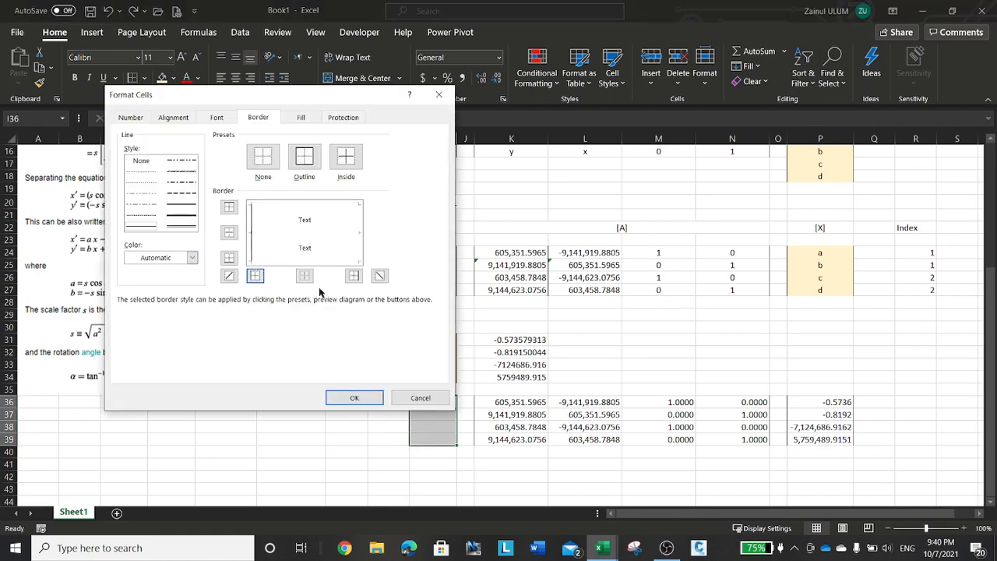
{"action": "left_click", "coordinate": [356, 277]}
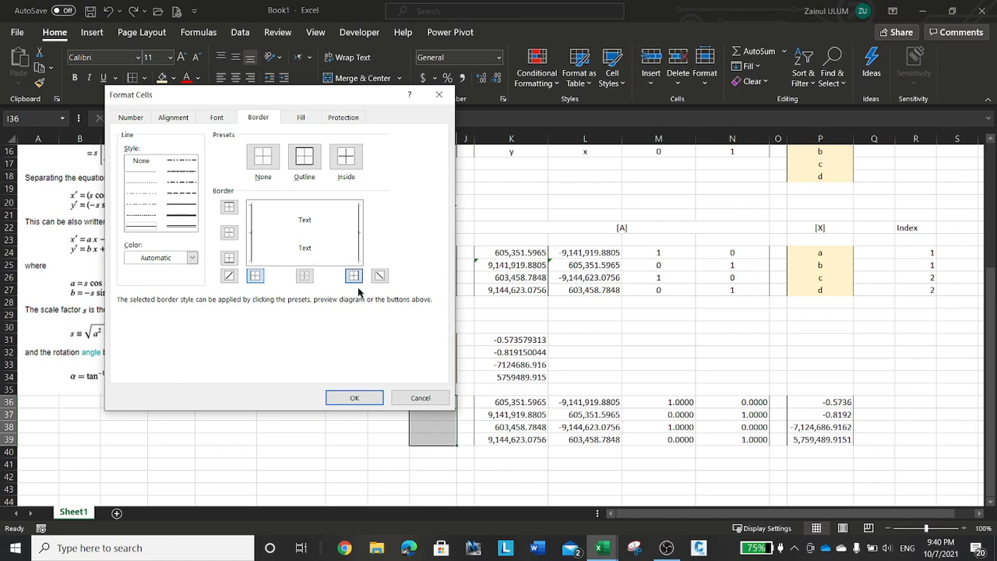
{"action": "left_click", "coordinate": [354, 398]}
{"action": "left_click", "coordinate": [592, 476]}
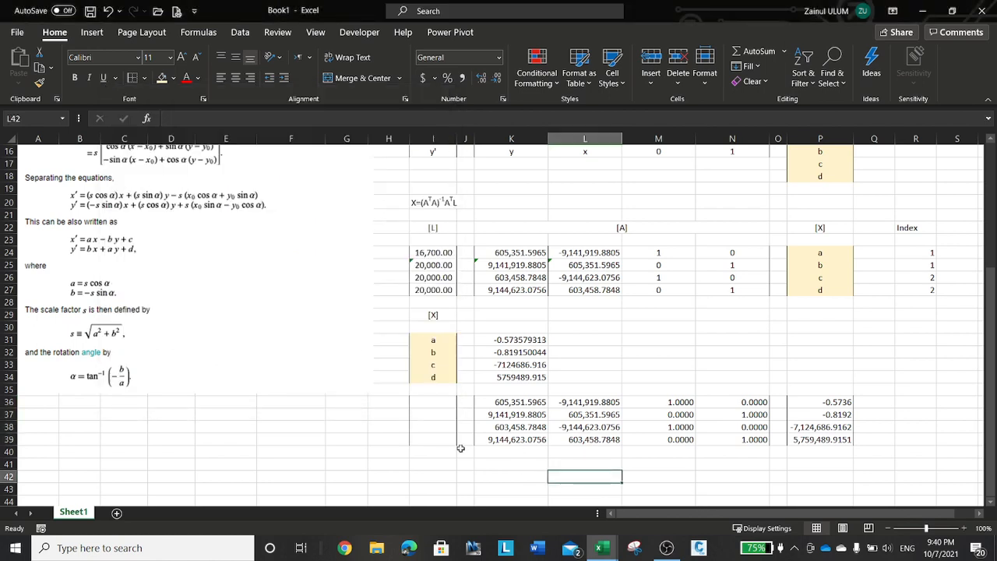
- Enter =MMULT($K$36:$N$39,$P$36:$P$39) in I36 to multiply the reproduced [A] matrix by the parameters
{"action": "left_click", "coordinate": [433, 404]}
{"action": "type", "text": "=MMU"}
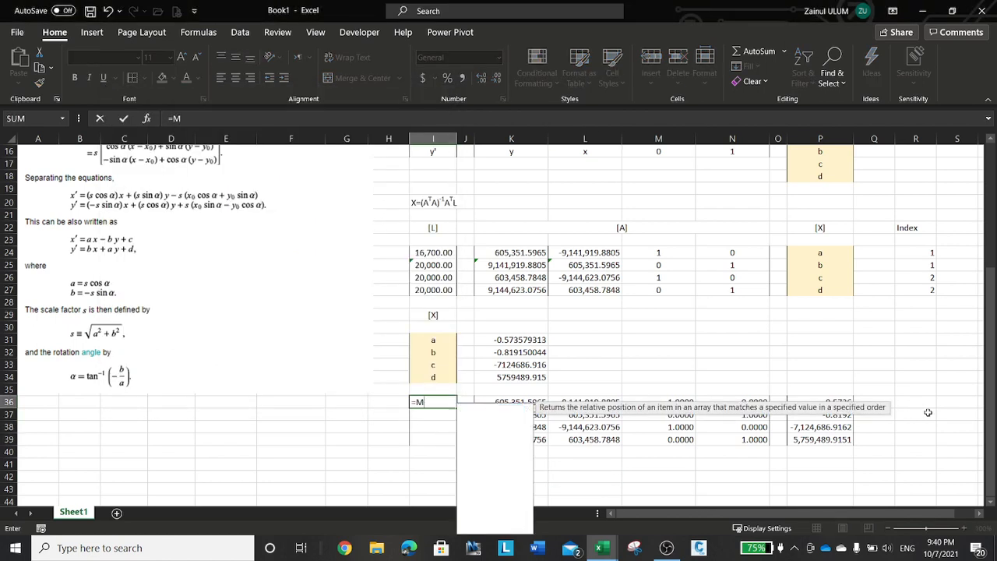
{"action": "key", "text": "Tab"}
{"action": "key", "text": "Right"}
{"action": "key", "text": "Right"}
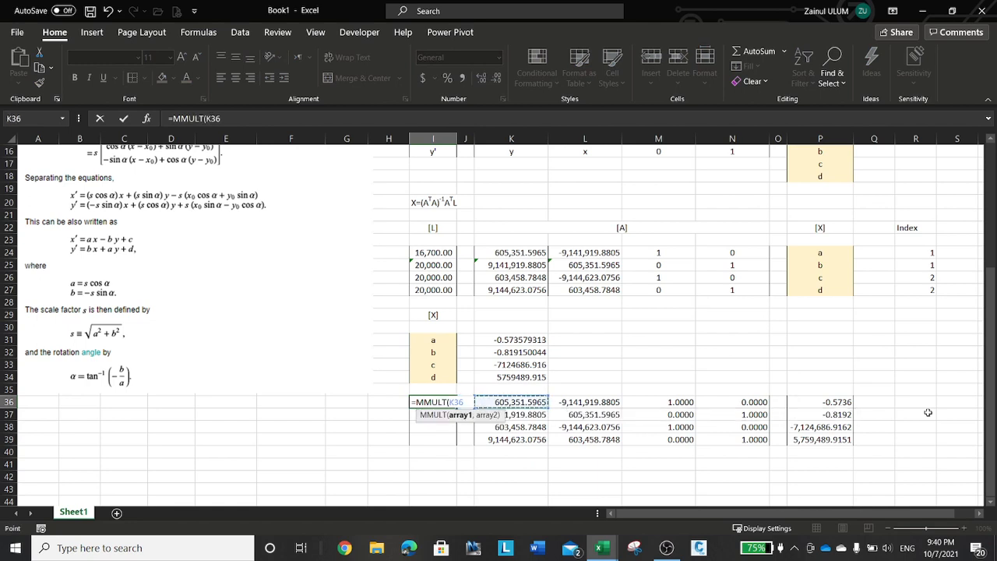
{"action": "key", "text": "shift+Down"}
{"action": "key", "text": "shift+Down"}
{"action": "key", "text": "shift+Down"}
{"action": "key", "text": "shift+Right"}
{"action": "key", "text": "shift+Right"}
{"action": "key", "text": "shift+Right"}
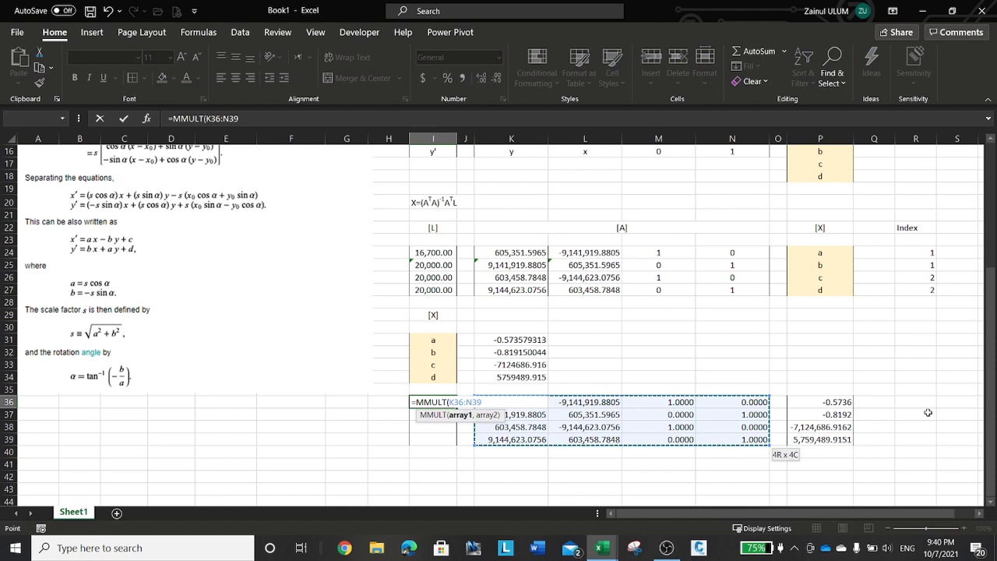
{"action": "key", "text": "F4"}
{"action": "type", "text": ","}
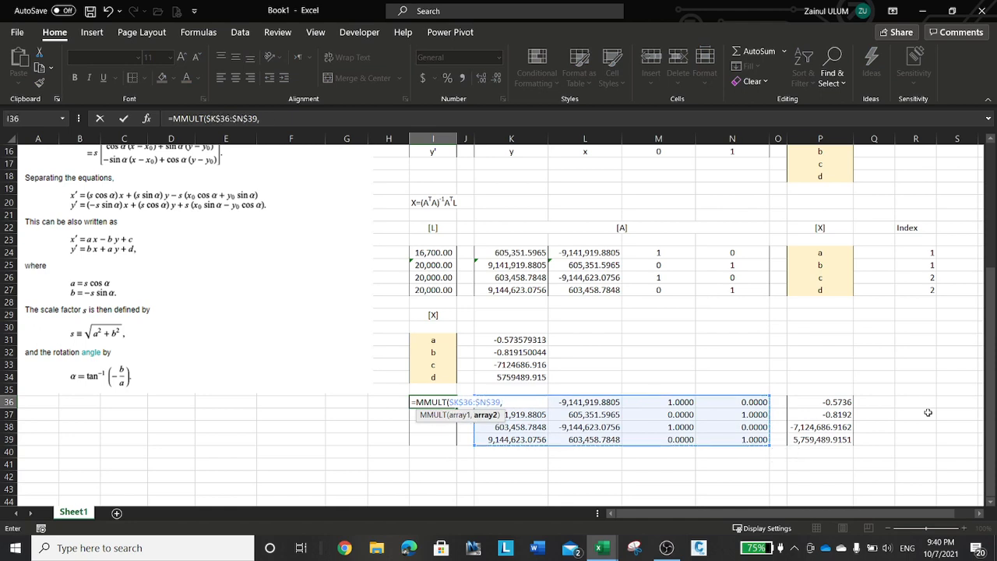
{"action": "key", "text": "Right"}
{"action": "key", "text": "Right"}
{"action": "key", "text": "Right"}
{"action": "key", "text": "Right"}
{"action": "key", "text": "Right"}
{"action": "key", "text": "Right"}
{"action": "key", "text": "Right"}
{"action": "key", "text": "shift+Down"}
{"action": "key", "text": "shift+Down"}
{"action": "key", "text": "shift+Down"}
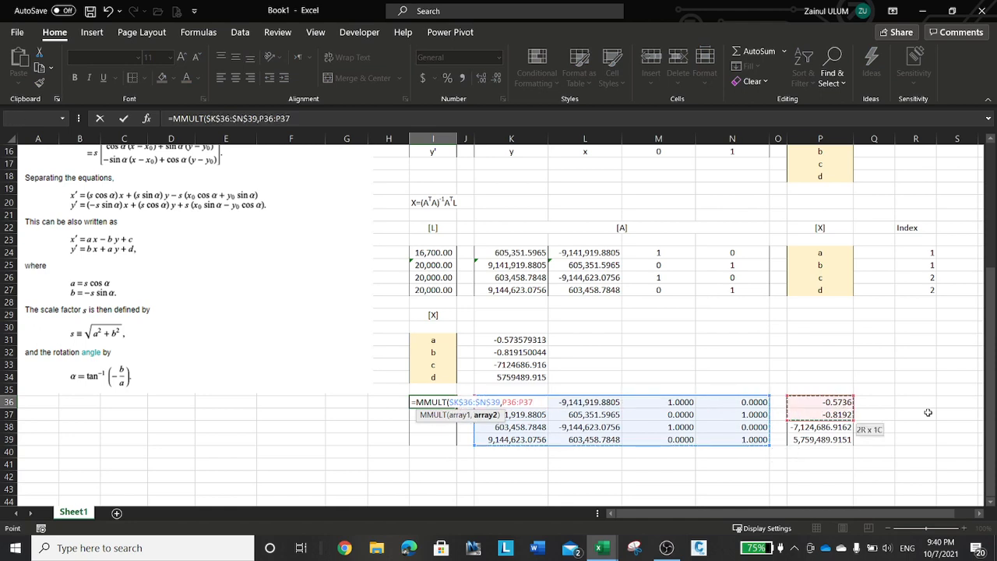
{"action": "key", "text": "F4"}
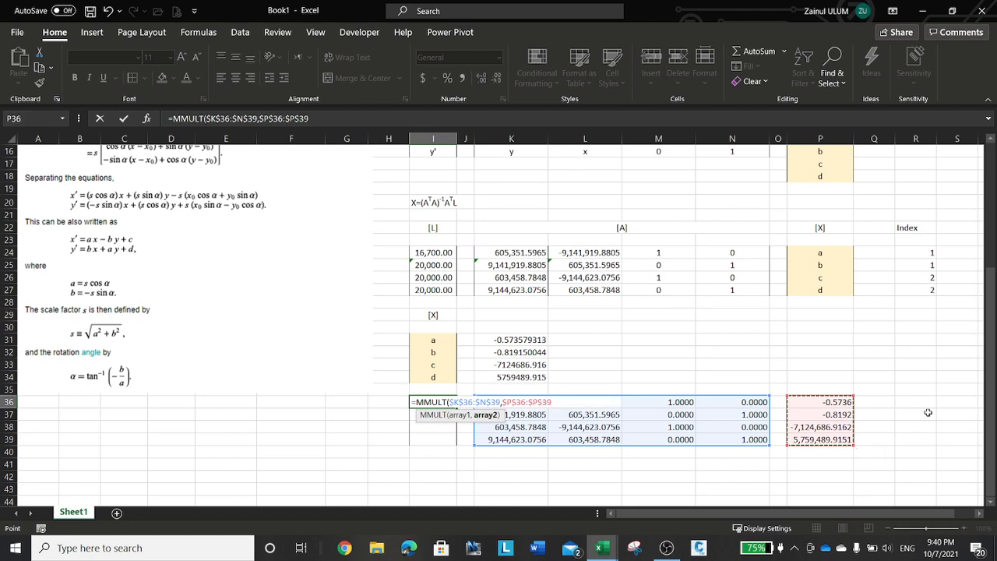
{"action": "key", "text": "Tab"}
{"action": "key", "text": "Left"}
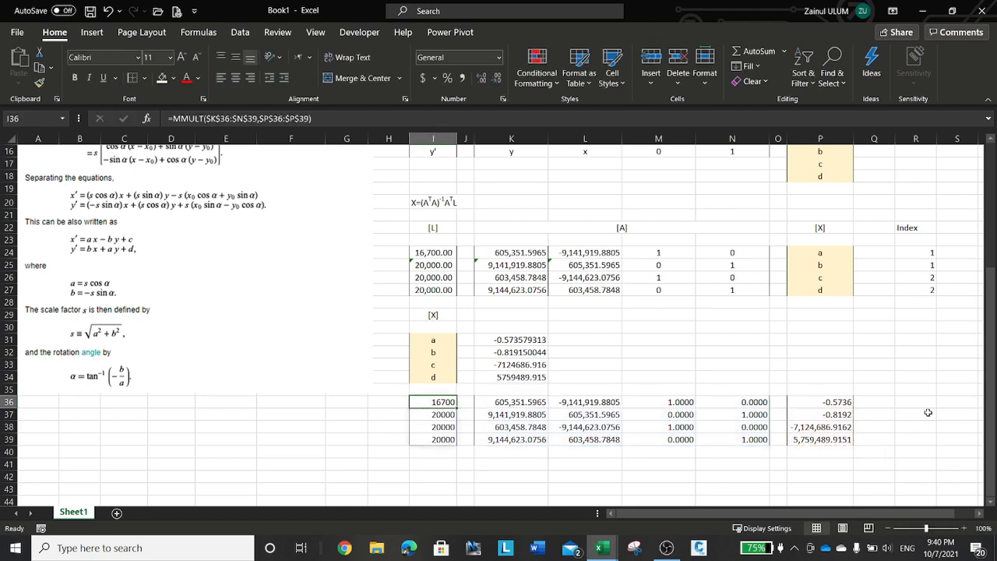
- Copy the formatting of the [L] values in I24:I27 onto the computed results in I36:I39
{"action": "key", "text": "Up"}
{"action": "key", "text": "Up"}
{"action": "key", "text": "Up"}
{"action": "key", "text": "Up"}
{"action": "key", "text": "Up"}
{"action": "key", "text": "Up"}
{"action": "key", "text": "Up"}
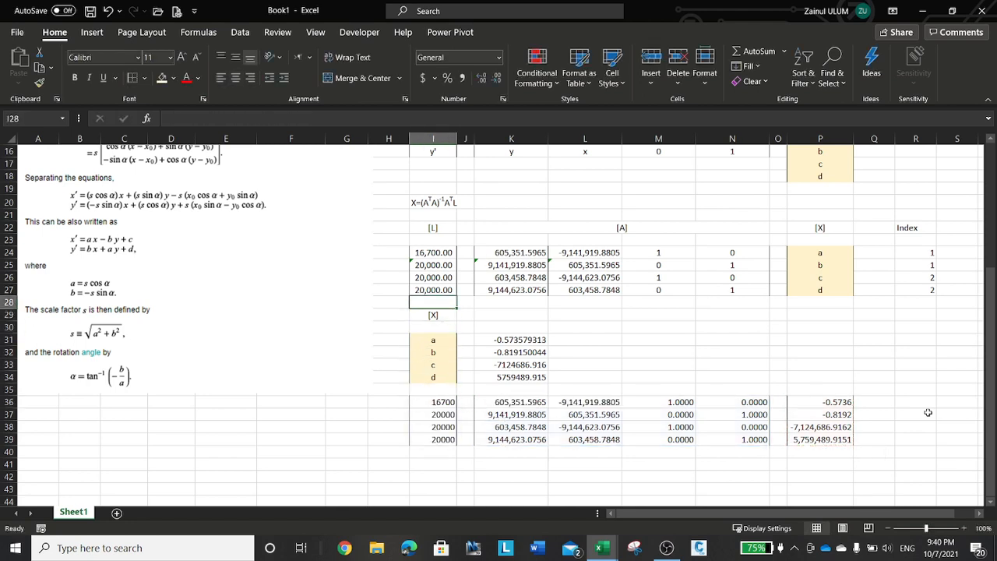
{"action": "key", "text": "Down"}
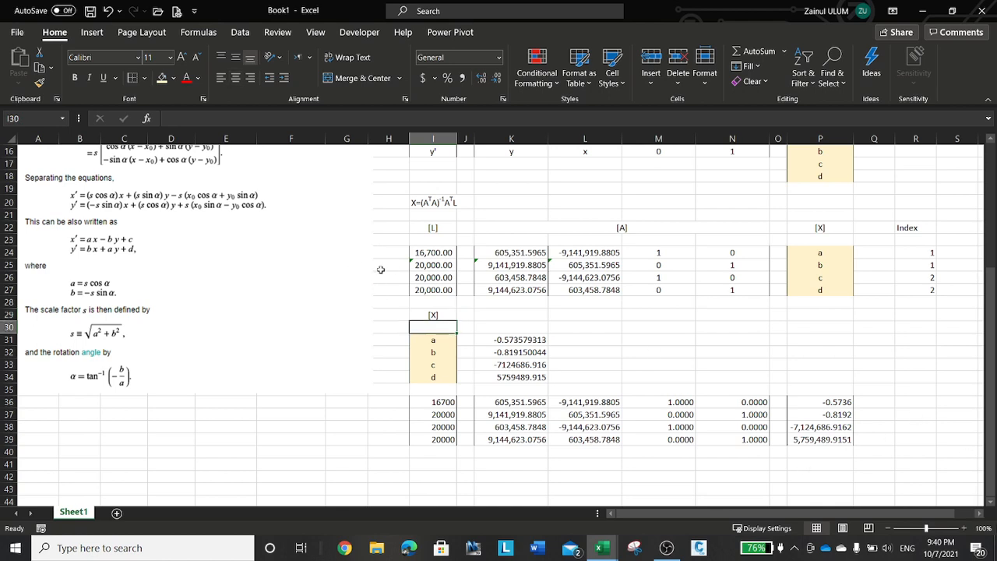
{"action": "left_click_drag", "start_coordinate": [430, 250], "coordinate": [433, 289]}
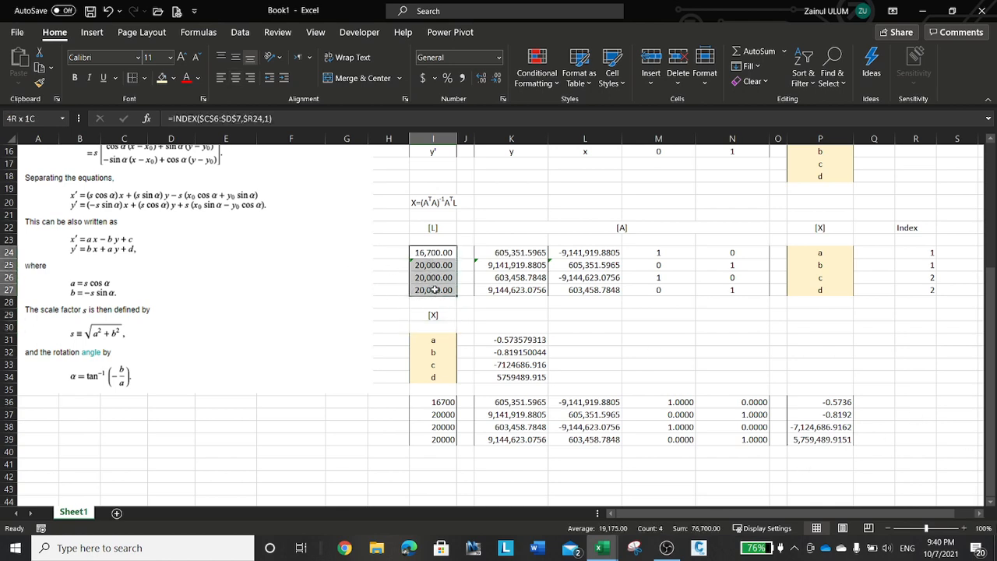
{"action": "left_click", "coordinate": [39, 82]}
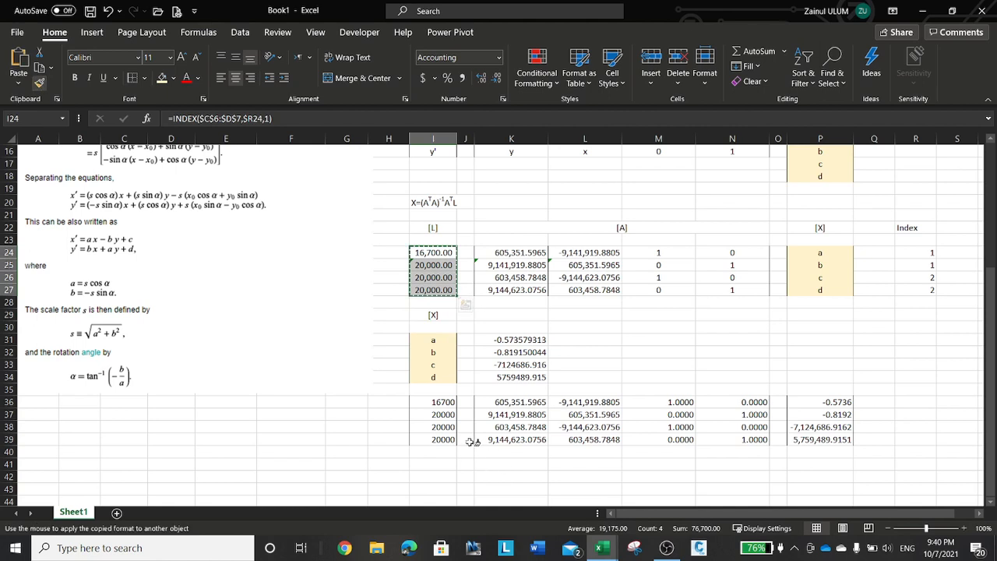
{"action": "left_click_drag", "start_coordinate": [442, 401], "coordinate": [442, 440]}
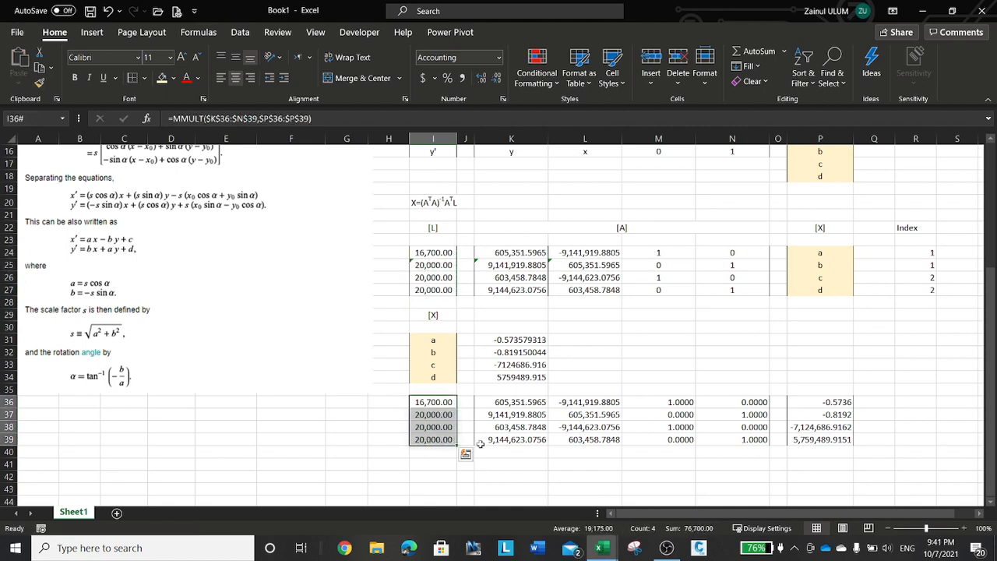
- Enter the comparison =I36=I24 in J36 to check the first computed value against the original [L] value
{"action": "left_click", "coordinate": [465, 404]}
{"action": "type", "text": "="}
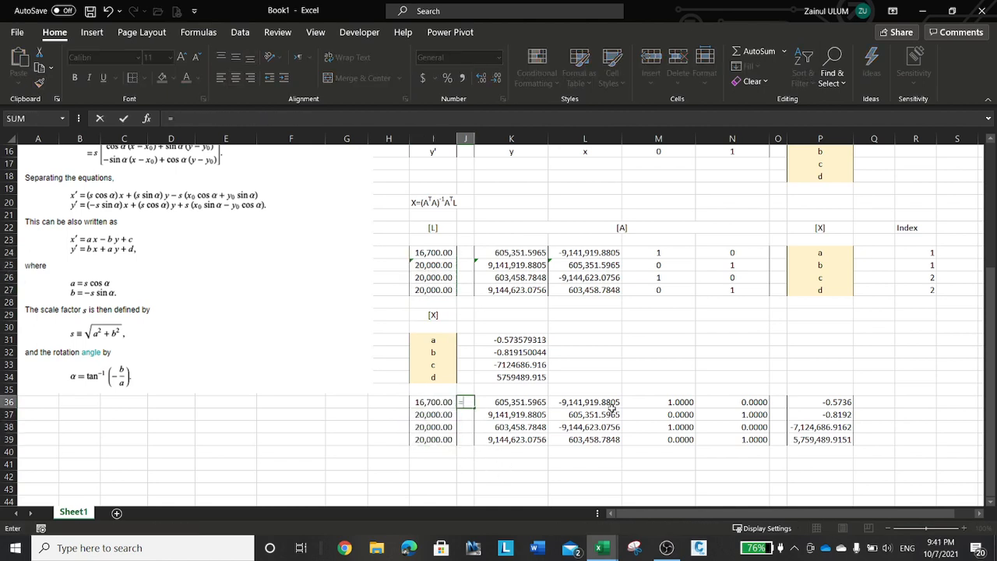
{"action": "key", "text": "Left"}
{"action": "type", "text": "="}
{"action": "key", "text": "Up"}
{"action": "key", "text": "Up"}
{"action": "key", "text": "Up"}
{"action": "key", "text": "Up"}
{"action": "key", "text": "Up"}
{"action": "key", "text": "Up"}
{"action": "key", "text": "Up"}
{"action": "key", "text": "Up"}
{"action": "key", "text": "Up"}
{"action": "key", "text": "Up"}
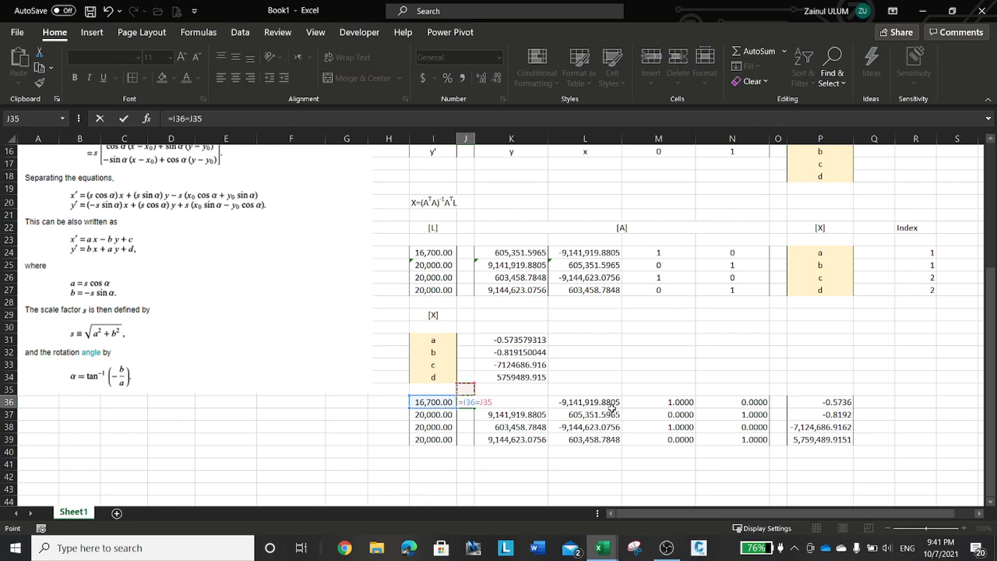
{"action": "key", "text": "Up"}
{"action": "key", "text": "Up"}
{"action": "key", "text": "Left"}
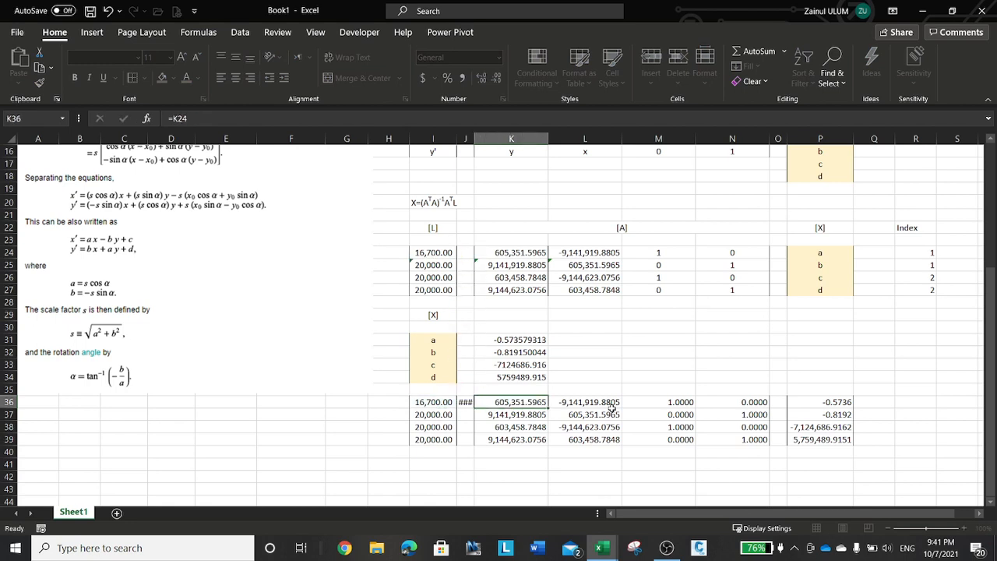
{"action": "key", "text": "ctrl+Return"}
- Copy the comparison formula from J36 down to J37:J39 and auto-fit the width of column J
{"action": "key", "text": "ctrl+c"}
{"action": "key", "text": "Down"}
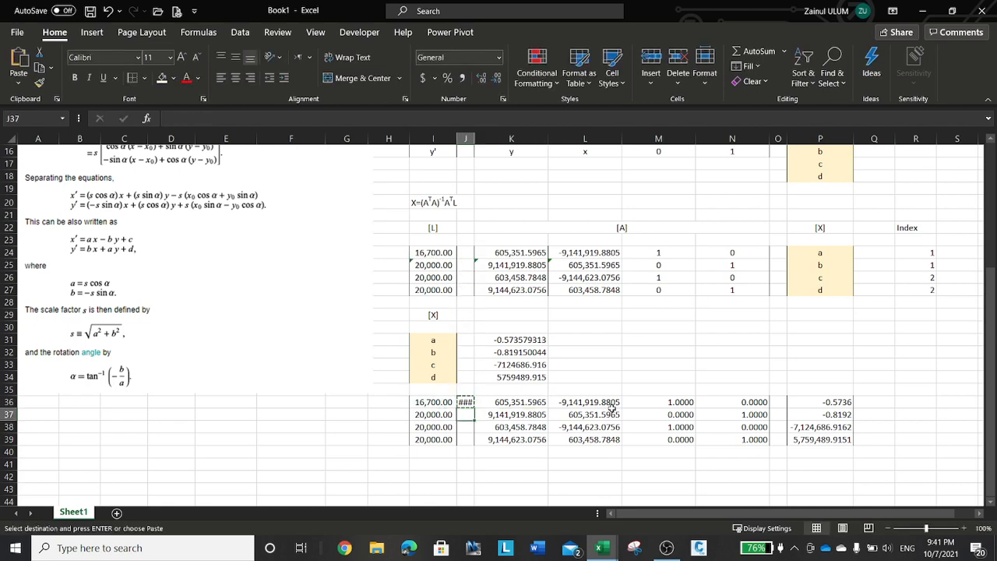
{"action": "key", "text": "shift+Down"}
{"action": "key", "text": "shift+Down"}
{"action": "key", "text": "Return"}
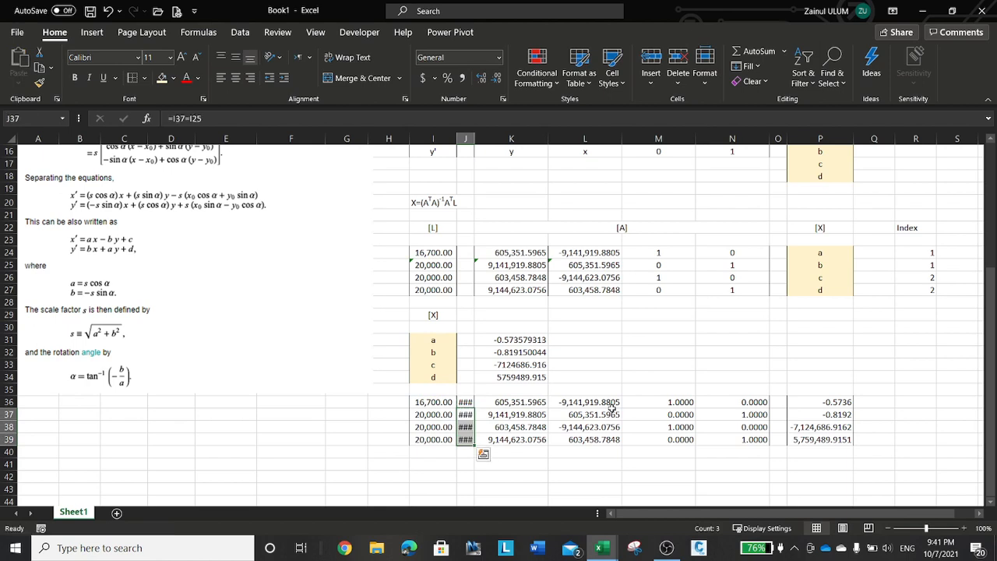
{"action": "double_click", "coordinate": [472, 138]}
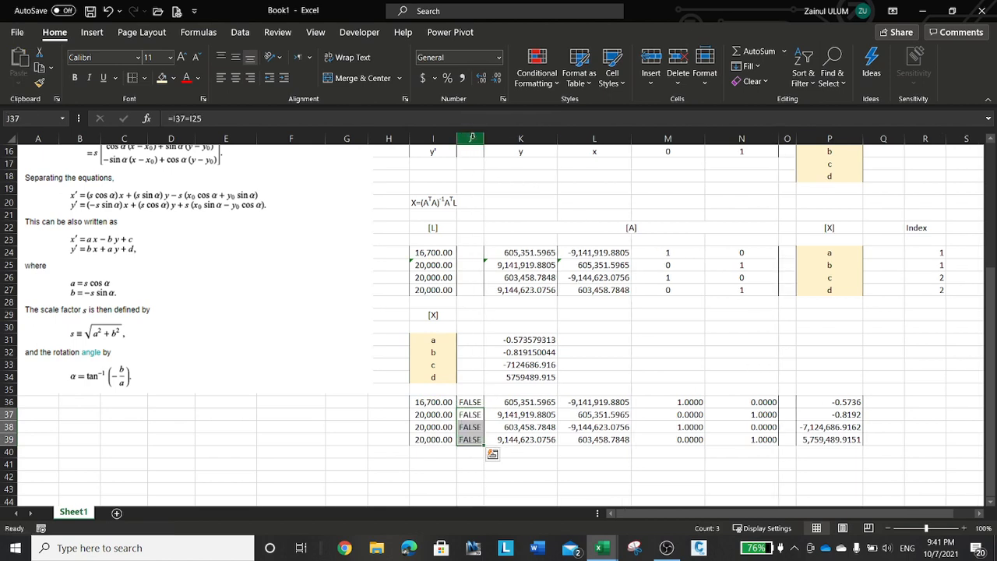
- Clear the comparison results from the cells J36:J39
{"action": "left_click_drag", "start_coordinate": [447, 402], "coordinate": [440, 438]}
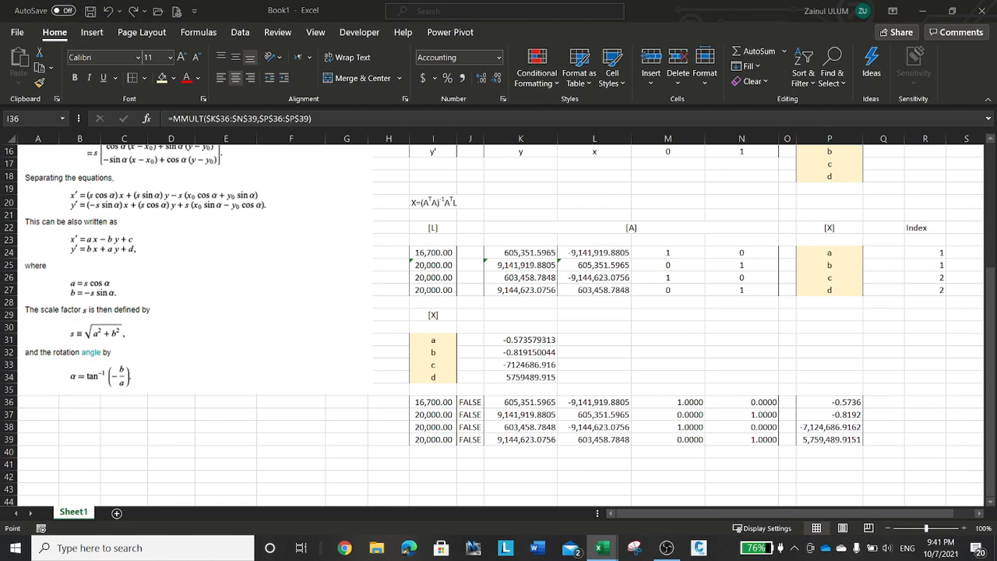
{"action": "key", "text": "Escape"}
{"action": "left_click", "coordinate": [455, 402]}
{"action": "left_click", "coordinate": [481, 394]}
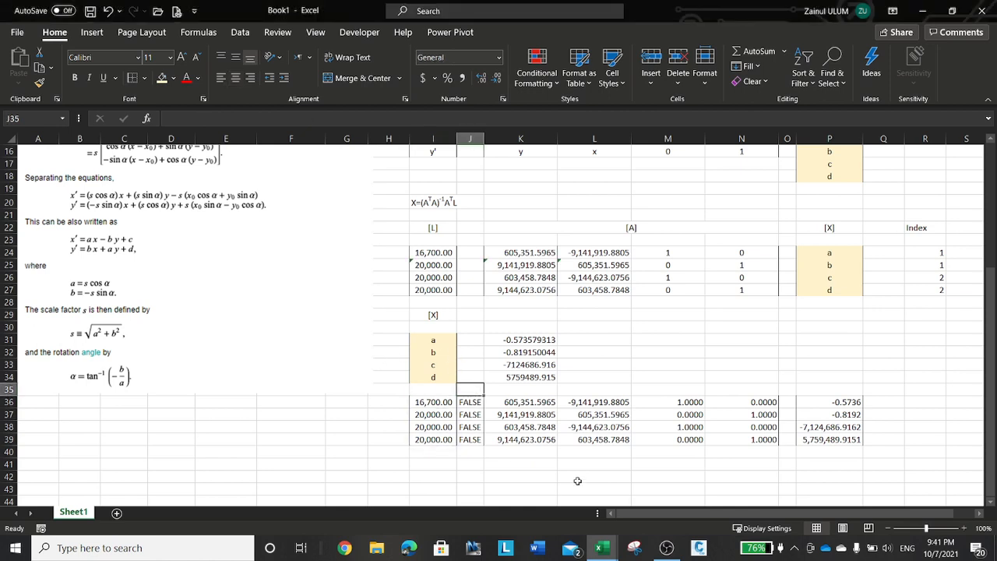
{"action": "key", "text": "shift+Down"}
{"action": "key", "text": "shift+Down"}
{"action": "key", "text": "shift+Down"}
{"action": "key", "text": "shift+Down"}
{"action": "key", "text": "Delete"}
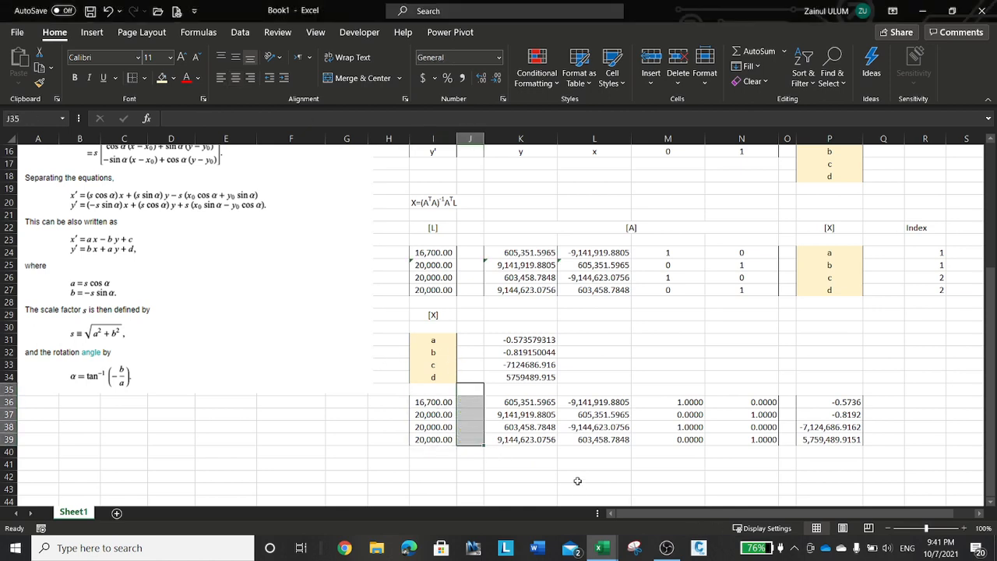
{"action": "left_click", "coordinate": [619, 326]}
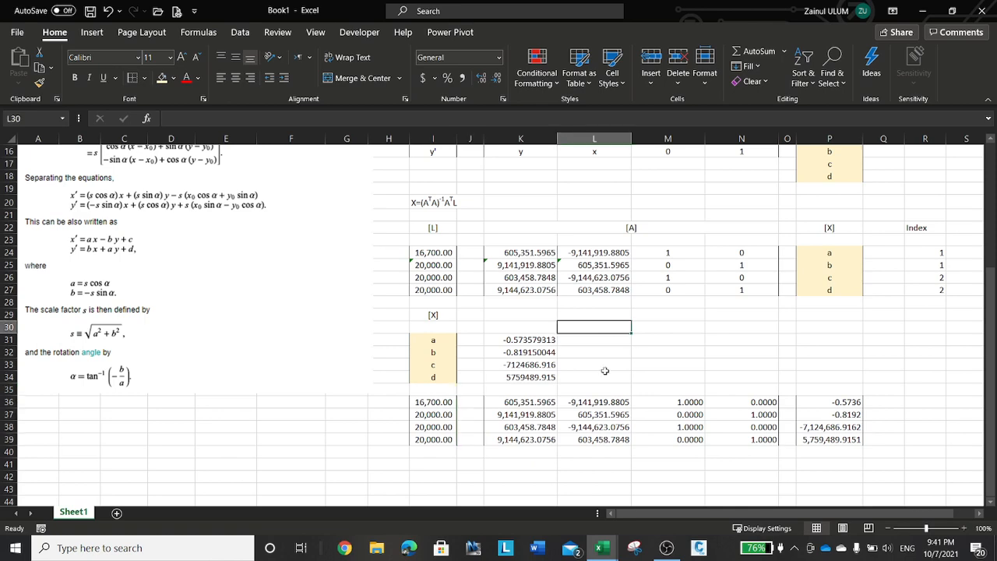
- Review the global and local common-point coordinates in rows 6 and 7 against the matrices and computed results
{"action": "scroll", "coordinate": [606, 366], "scroll_direction": "down", "scroll_amount": 1}
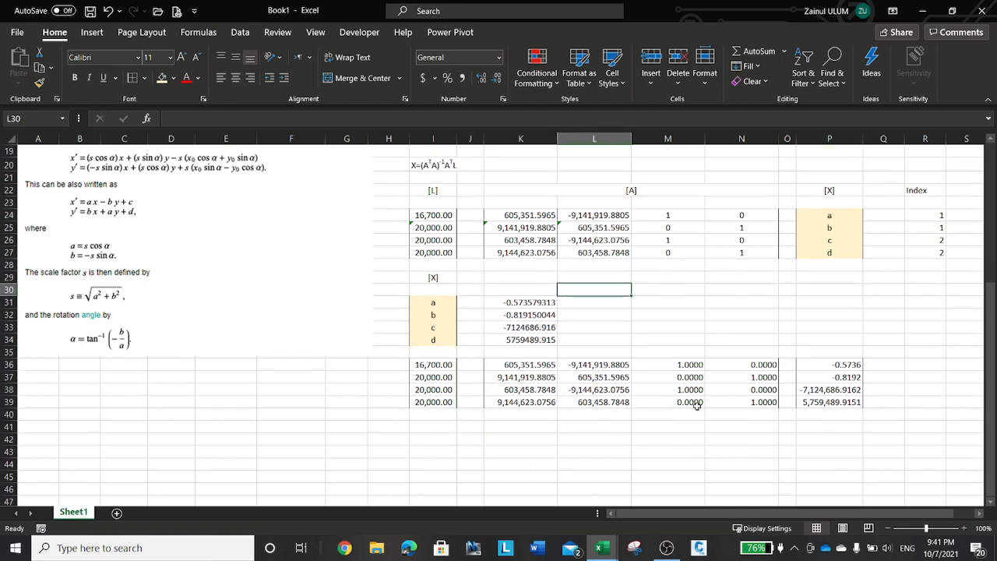
{"action": "scroll", "coordinate": [696, 406], "scroll_direction": "up", "scroll_amount": 1}
{"action": "scroll", "coordinate": [692, 410], "scroll_direction": "up", "scroll_amount": 2}
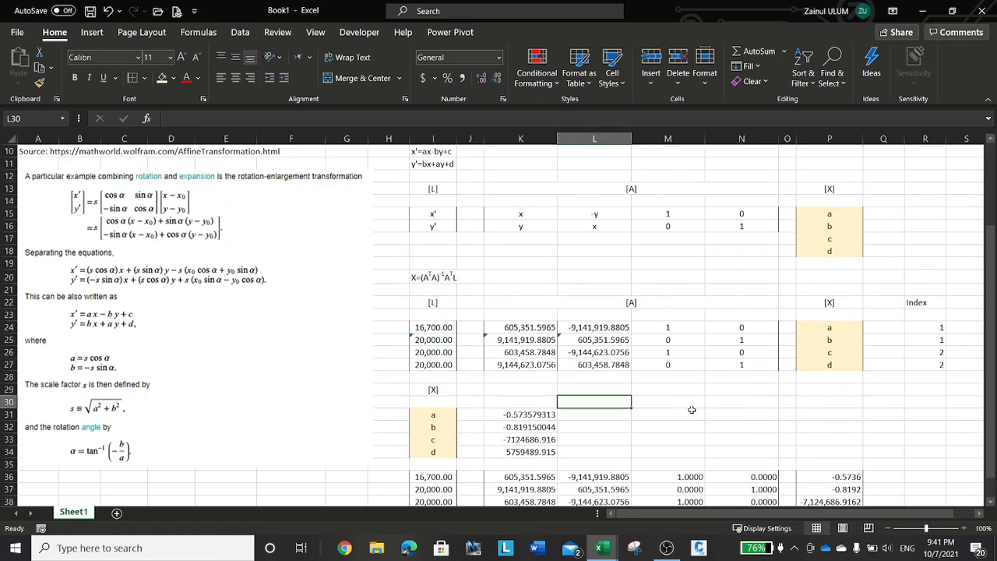
{"action": "scroll", "coordinate": [691, 410], "scroll_direction": "up", "scroll_amount": 3}
{"action": "left_click", "coordinate": [301, 215]}
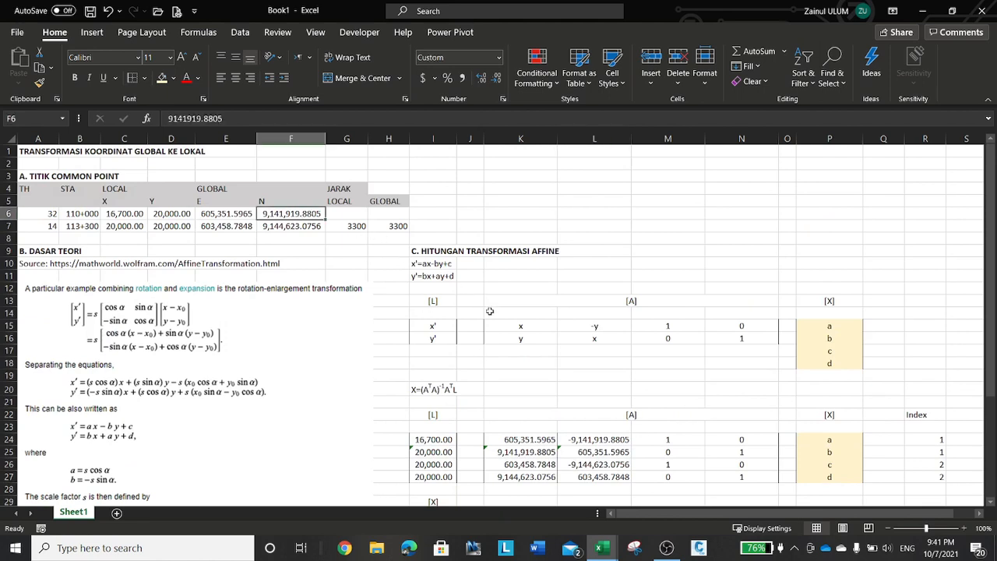
{"action": "scroll", "coordinate": [533, 332], "scroll_direction": "down", "scroll_amount": 5}
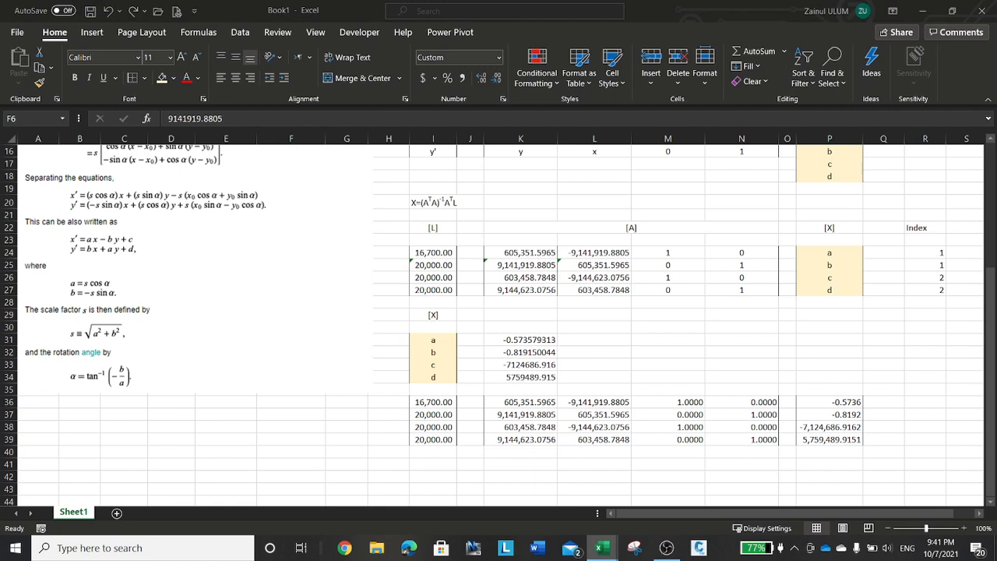
- Add a new worksheet and rename it utm->lokal
{"action": "left_click", "coordinate": [116, 514]}
{"action": "double_click", "coordinate": [122, 514]}
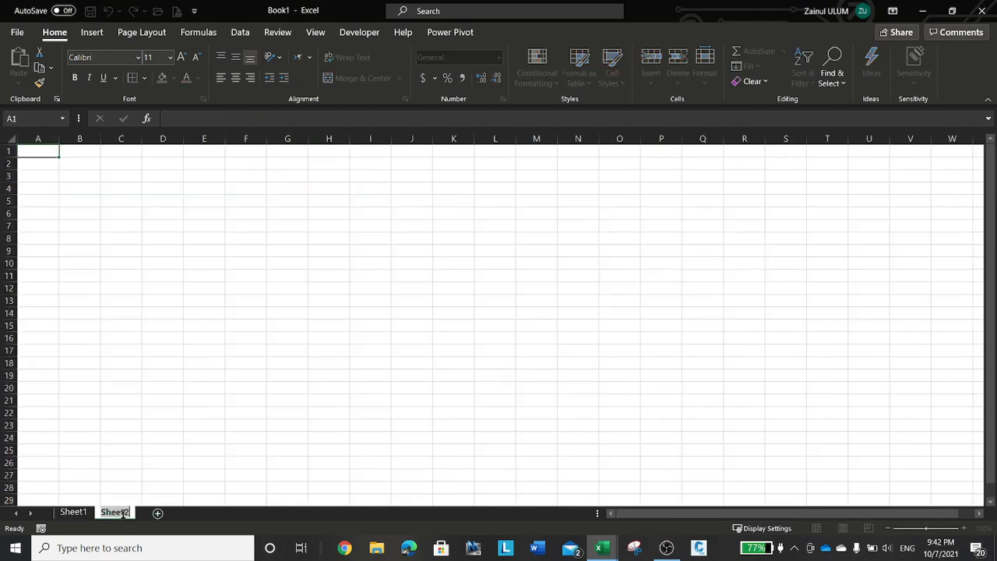
{"action": "type", "text": "utm"}
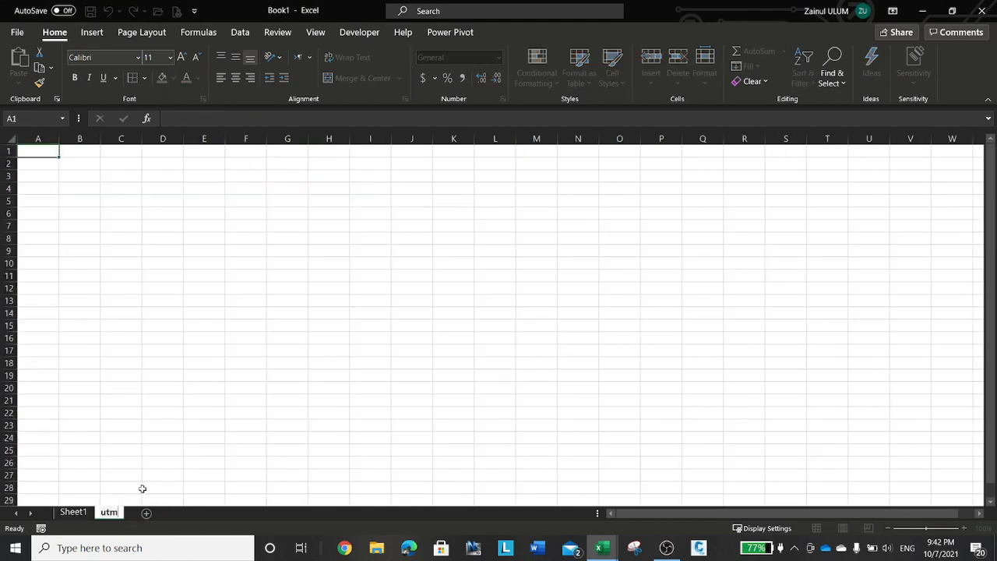
{"action": "type", "text": "->lokal"}
{"action": "key", "text": "Return"}
- Copy the ID, X, Y point table from the other window into utm->lokal at A5 and auto-fit columns B and C
{"action": "left_click", "coordinate": [82, 512]}
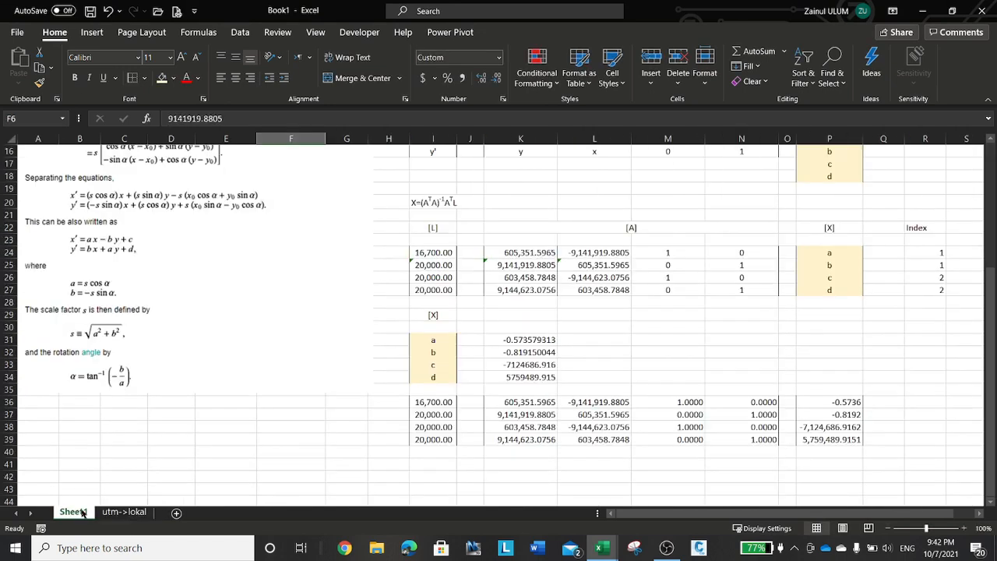
{"action": "key", "text": "alt+Tab"}
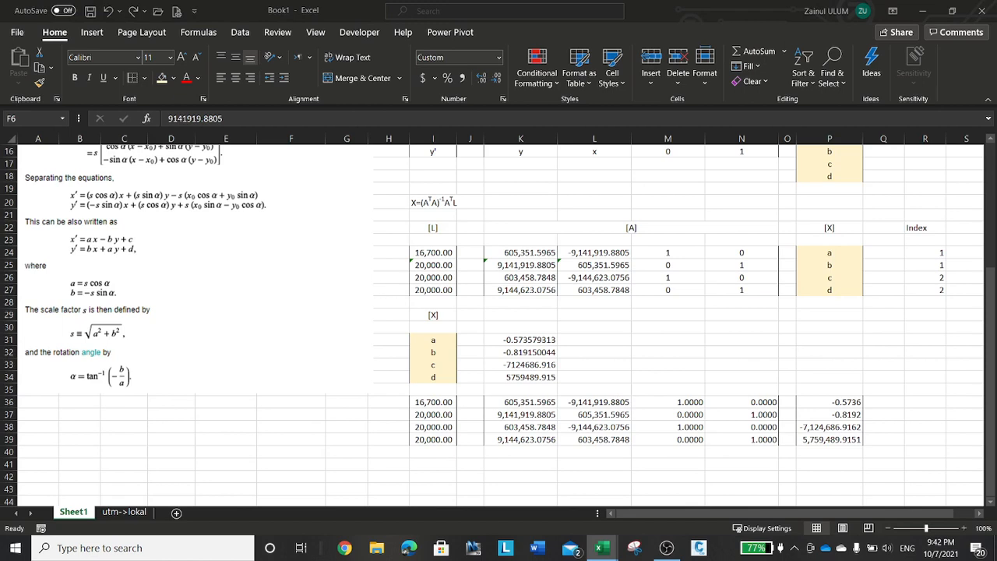
{"action": "key", "text": "ctrl+c"}
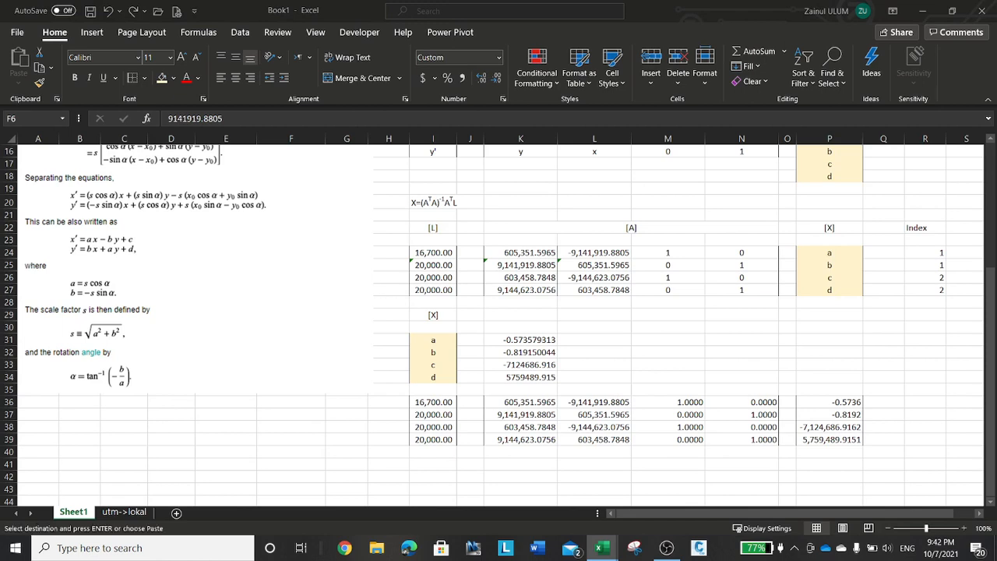
{"action": "left_click", "coordinate": [125, 512]}
{"action": "left_click", "coordinate": [124, 511]}
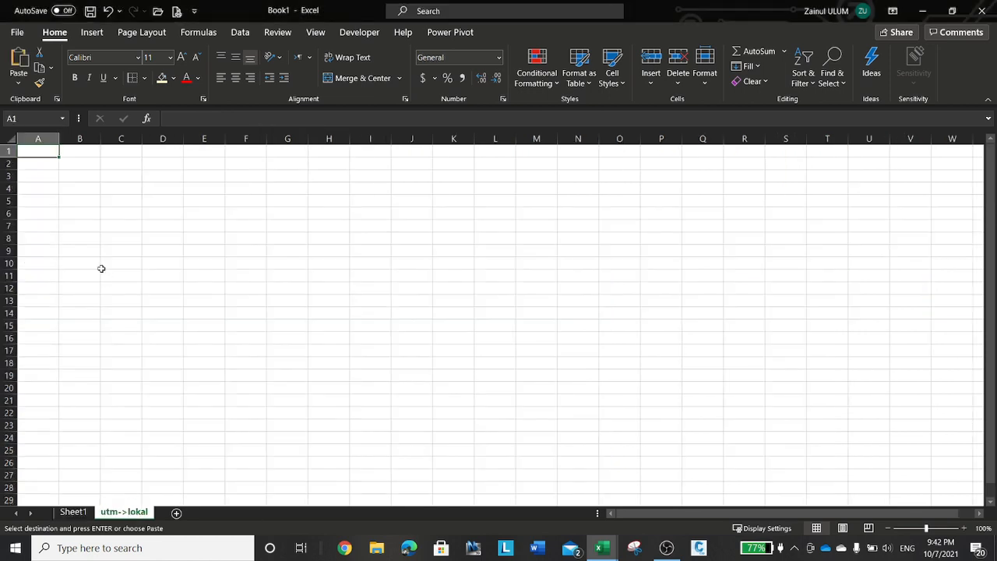
{"action": "key", "text": "Down"}
{"action": "key", "text": "Down"}
{"action": "key", "text": "Down"}
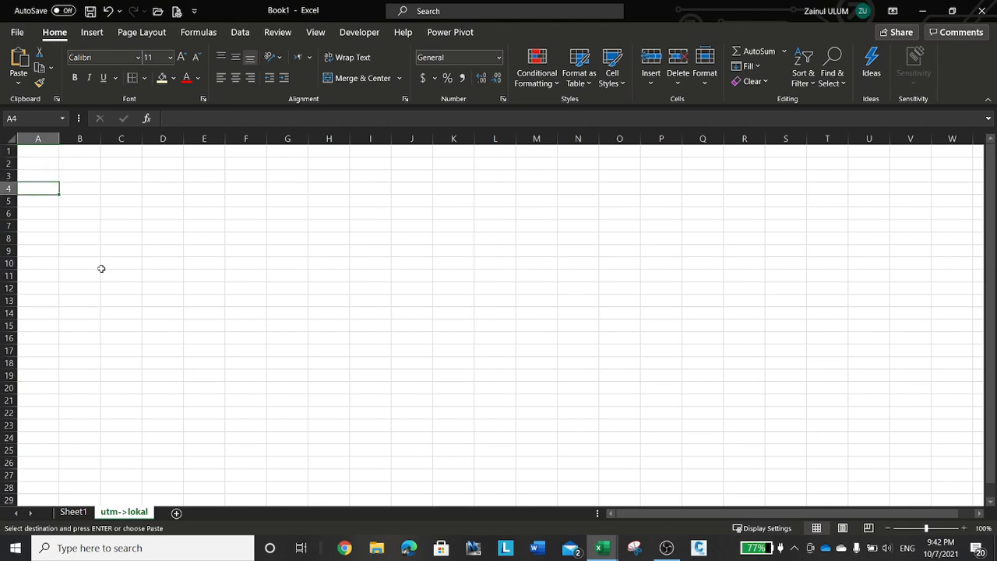
{"action": "key", "text": "Down"}
{"action": "key", "text": "ctrl+v"}
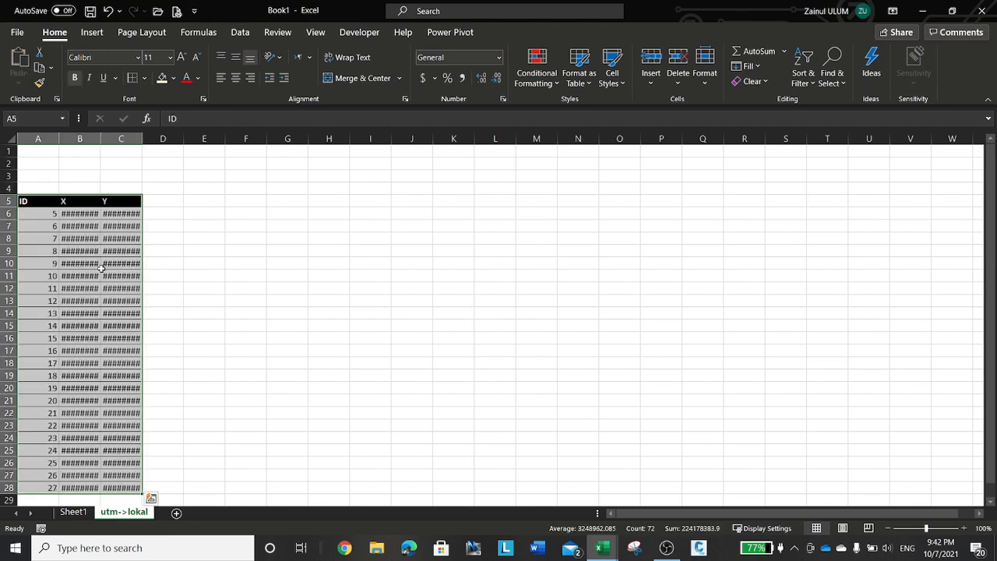
{"action": "double_click", "coordinate": [101, 139]}
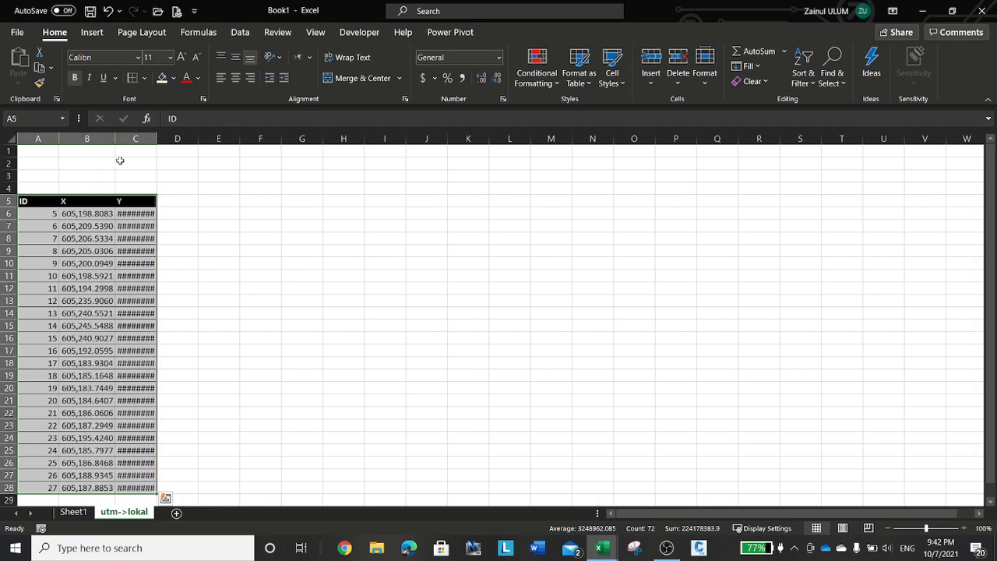
{"action": "double_click", "coordinate": [155, 139]}
- Rename the headers in B5 and C5 to E and N, and add the headers X and Y in D5 and E5
{"action": "left_click", "coordinate": [86, 202]}
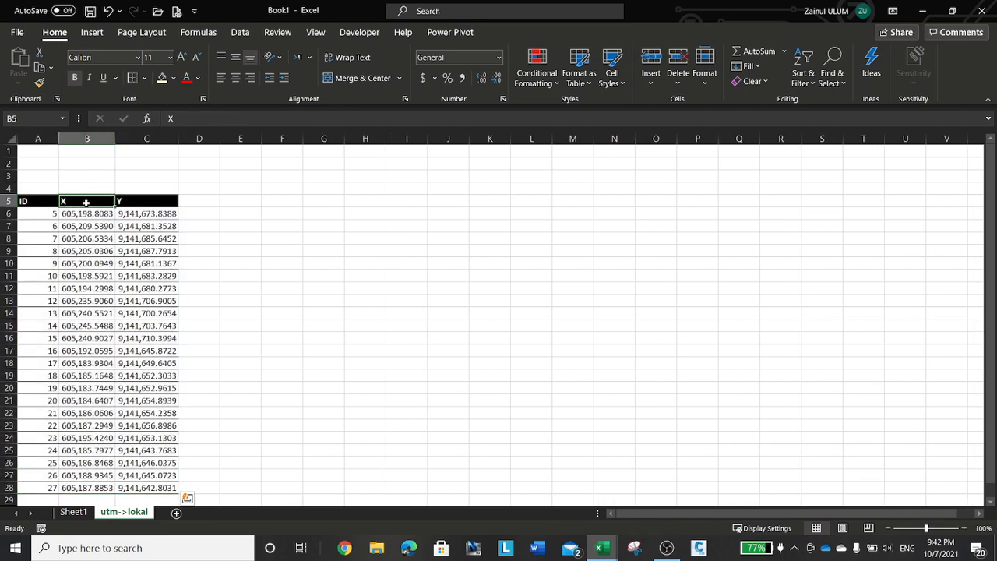
{"action": "type", "text": "E"}
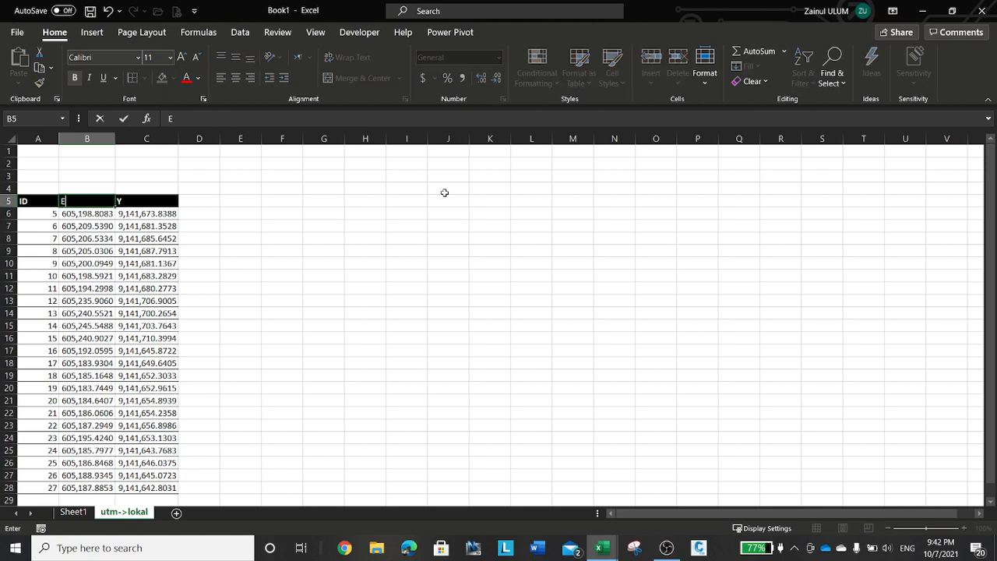
{"action": "key", "text": "Tab"}
{"action": "type", "text": "N"}
{"action": "key", "text": "Tab"}
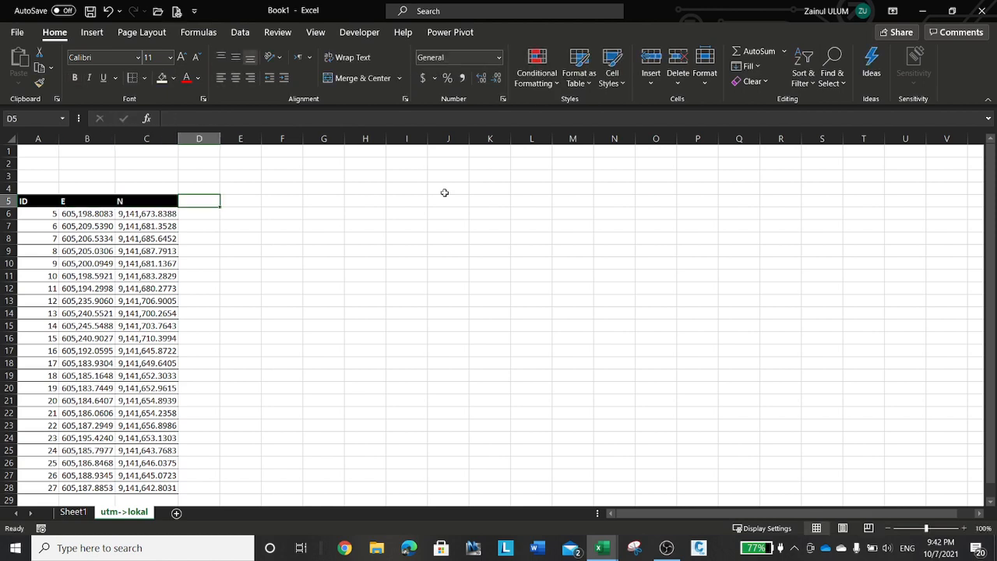
{"action": "type", "text": "X"}
{"action": "key", "text": "Tab"}
{"action": "type", "text": "Y"}
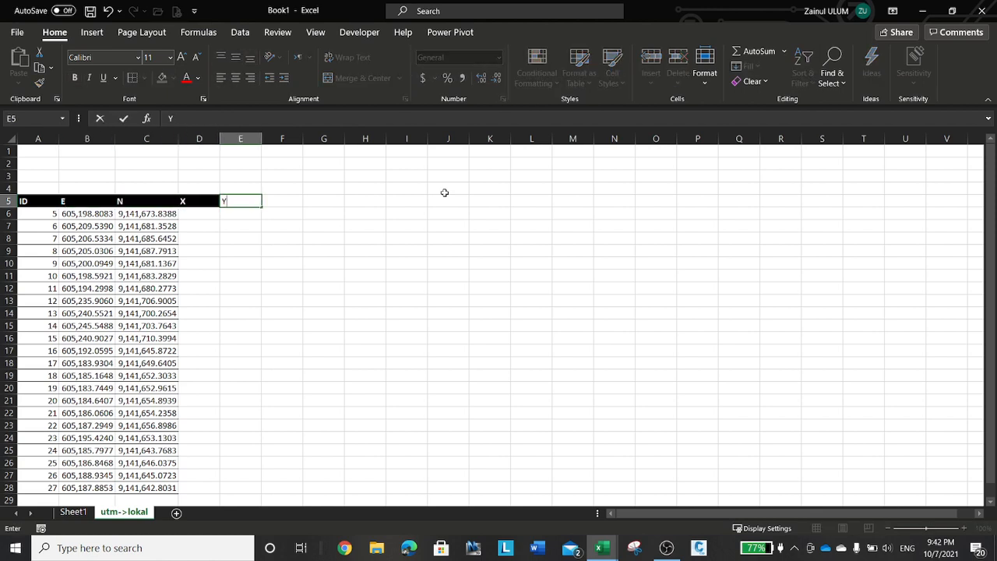
{"action": "key", "text": "Tab"}
{"action": "key", "text": "Left"}
{"action": "key", "text": "Left"}
{"action": "key", "text": "Down"}
{"action": "key", "text": "Down"}
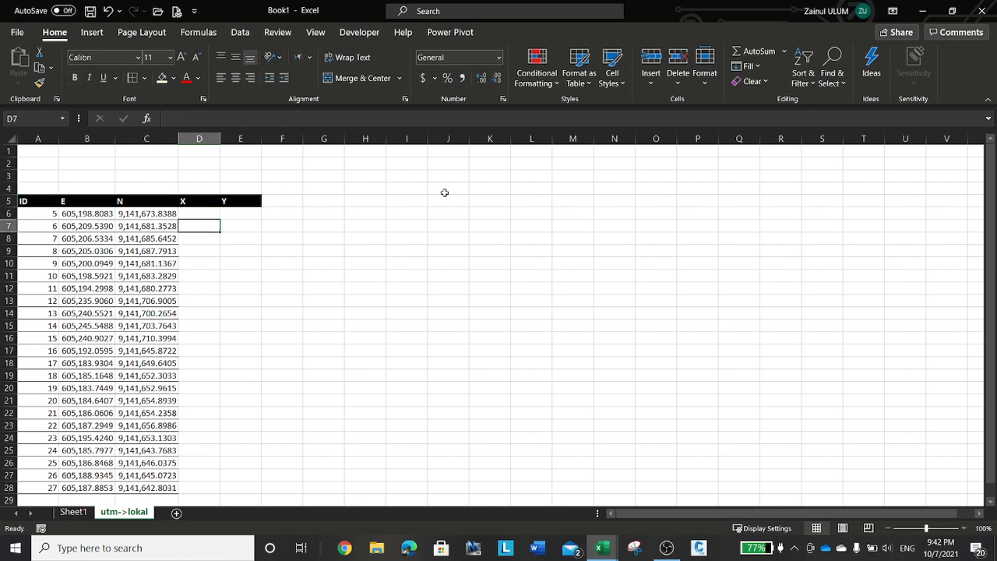
{"action": "key", "text": "Up"}
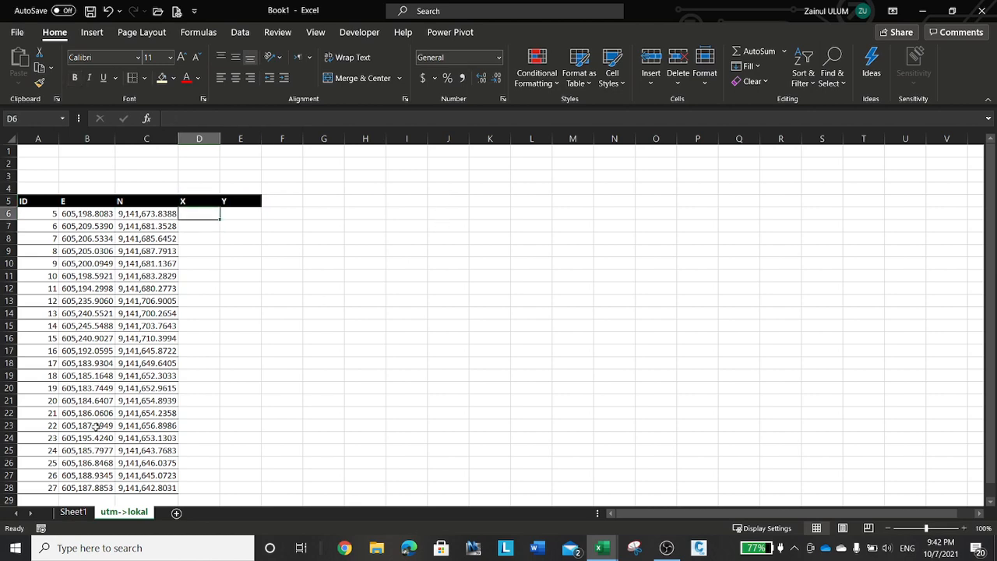
- Copy the equations x'=ax-by+c and y'=bx+ay+d from Sheet1 cells I10:I11 and return to the utm->lokal sheet
{"action": "left_click", "coordinate": [74, 512]}
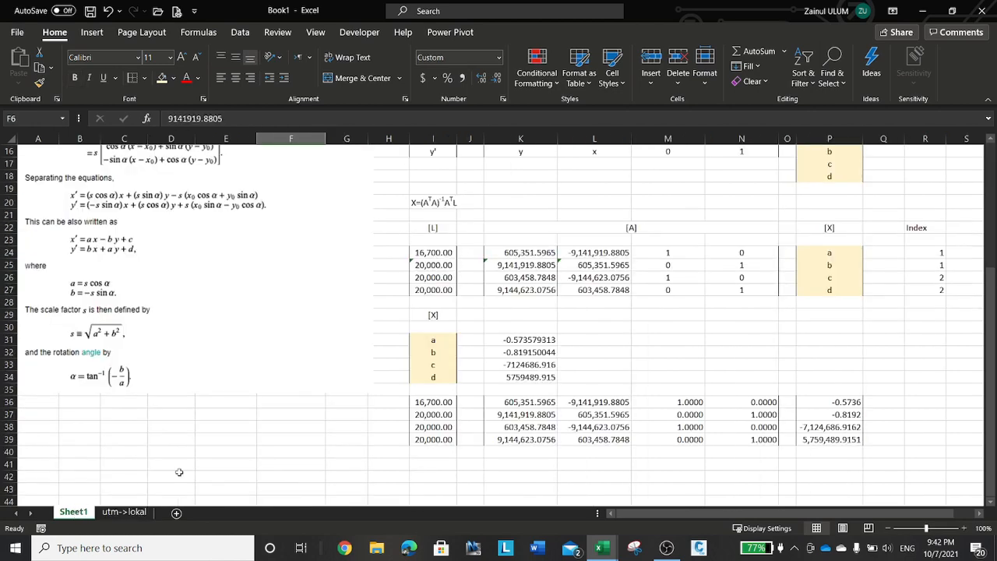
{"action": "scroll", "coordinate": [351, 418], "scroll_direction": "up", "scroll_amount": 4}
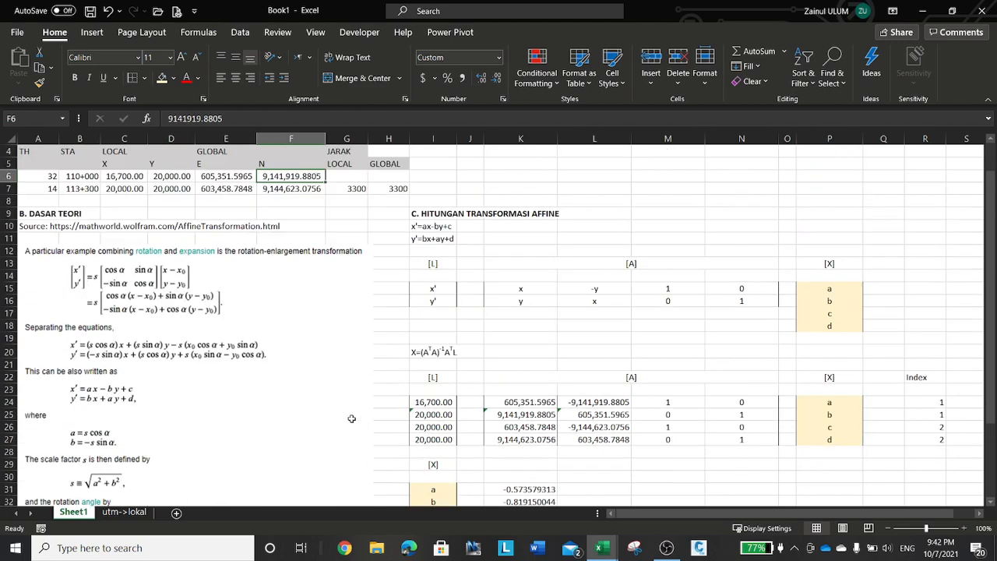
{"action": "left_click_drag", "start_coordinate": [425, 225], "coordinate": [421, 239]}
{"action": "right_click", "coordinate": [421, 239]}
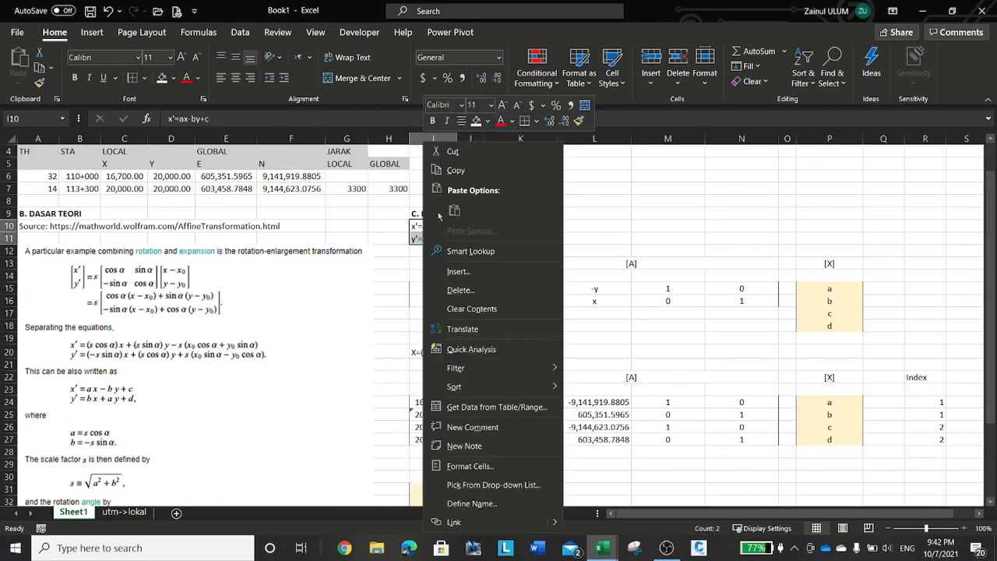
{"action": "left_click", "coordinate": [452, 168]}
{"action": "left_click", "coordinate": [144, 512]}
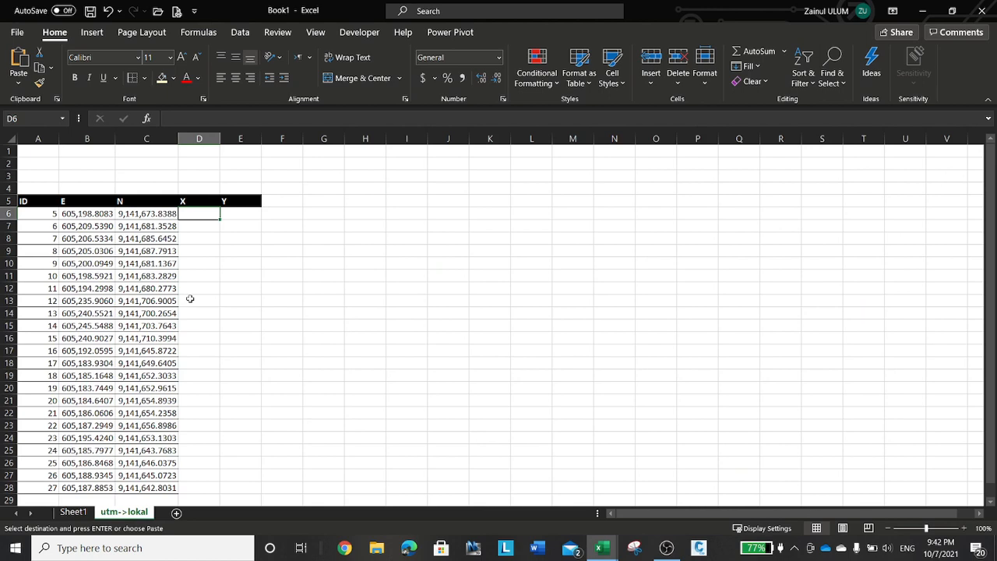
- Enter the title TRANSFORMASI GLOBAL KE LOKAL in A1 of the utm->lokal sheet
{"action": "left_click", "coordinate": [46, 150]}
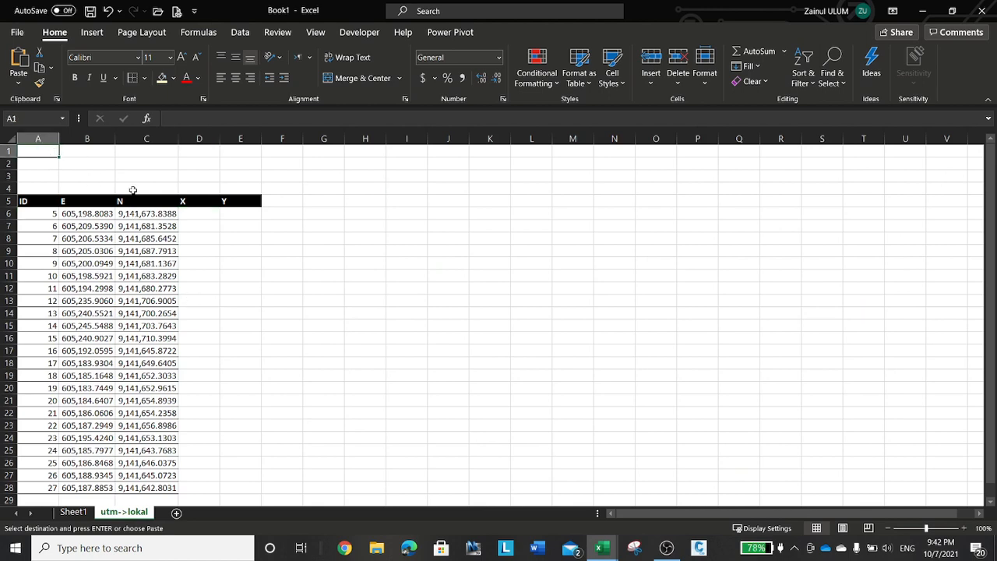
{"action": "type", "text": "TRA"}
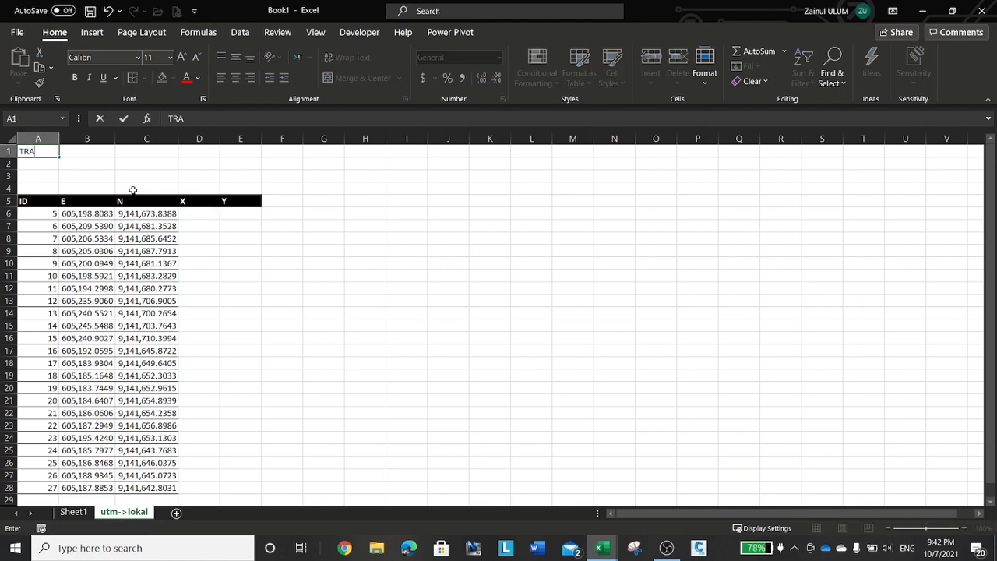
{"action": "type", "text": "NSFORMASI"}
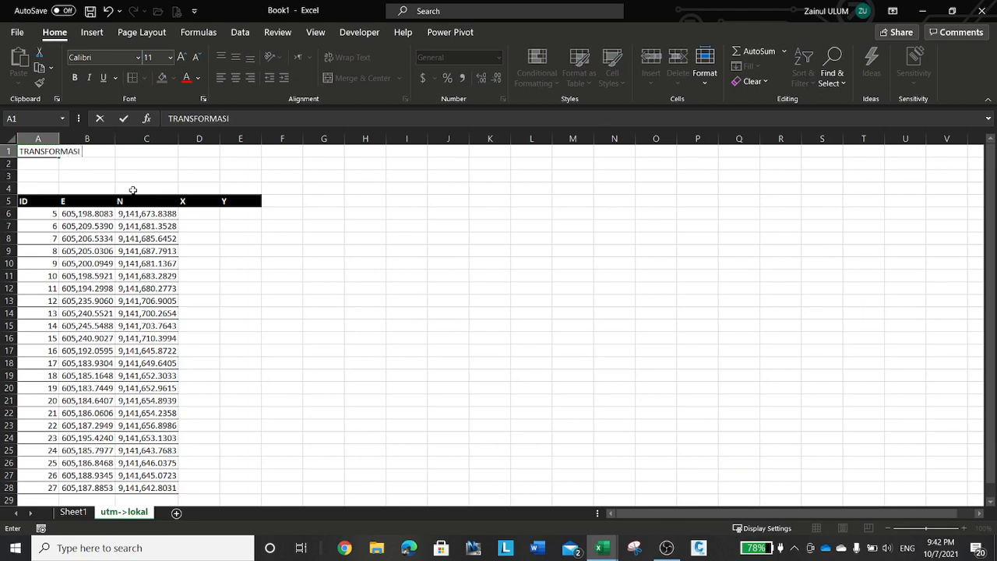
{"action": "type", "text": " GLOBAL KE LOKAL"}
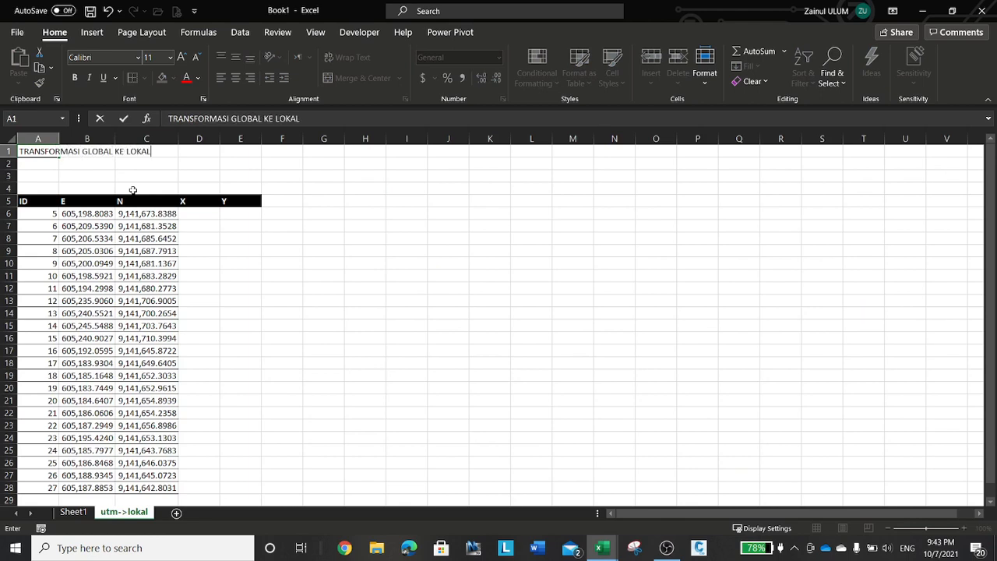
{"action": "key", "text": "Tab"}
{"action": "key", "text": "Return"}
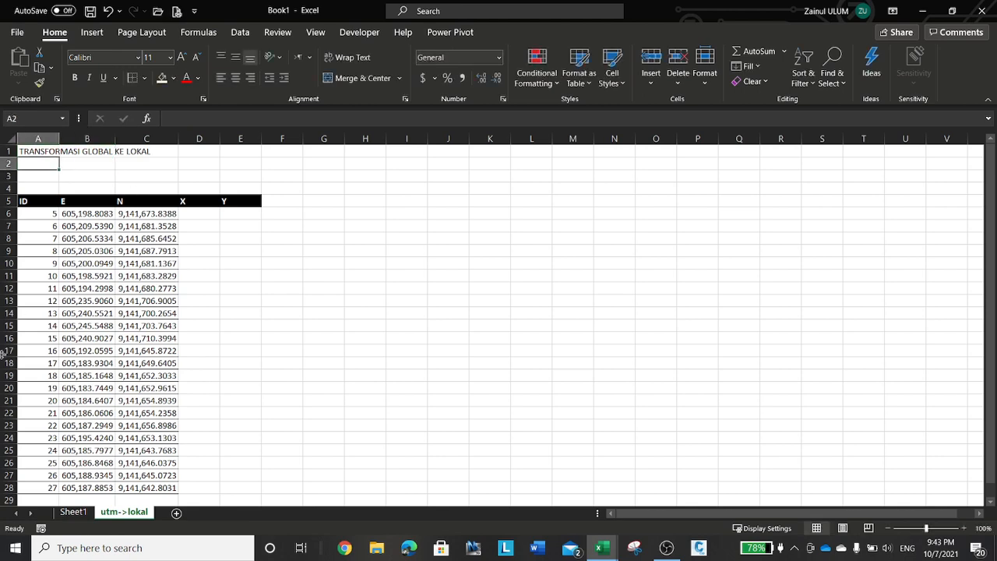
- Copy the two equations from Sheet1 cells I10:I11 and paste them as values at A2 of utm->lokal
{"action": "left_click", "coordinate": [68, 514]}
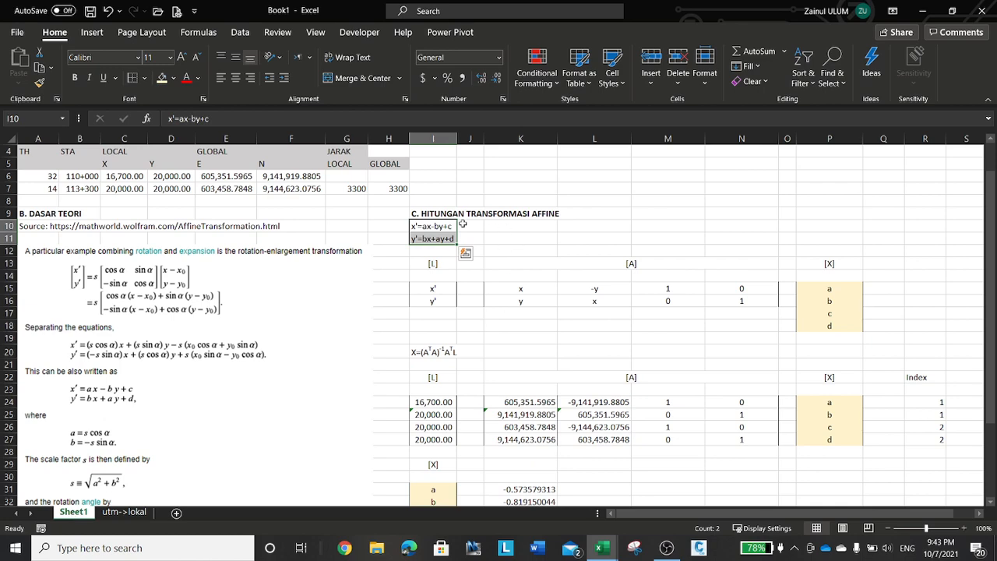
{"action": "right_click", "coordinate": [432, 236]}
{"action": "left_click", "coordinate": [471, 172]}
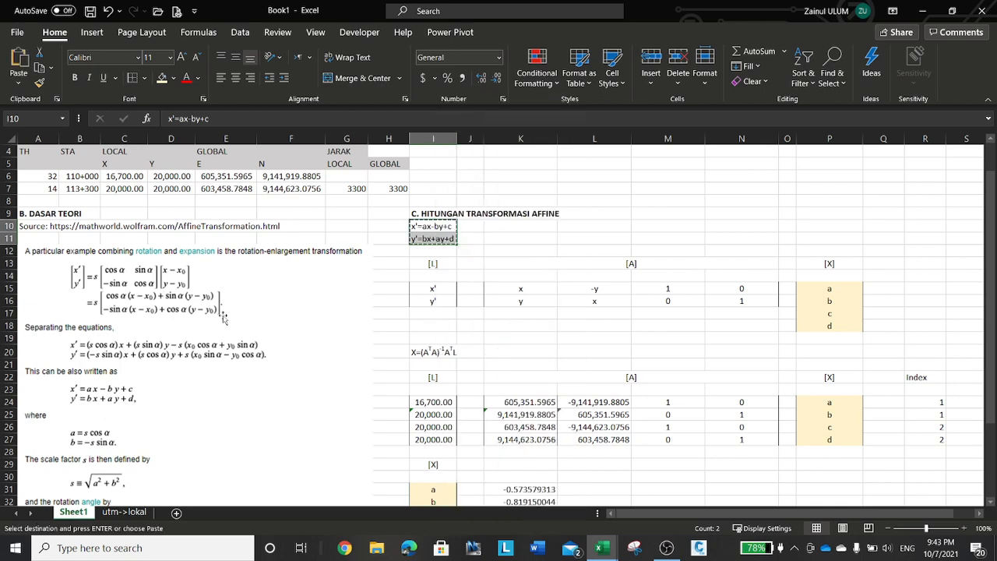
{"action": "left_click", "coordinate": [119, 511]}
{"action": "right_click", "coordinate": [43, 163]}
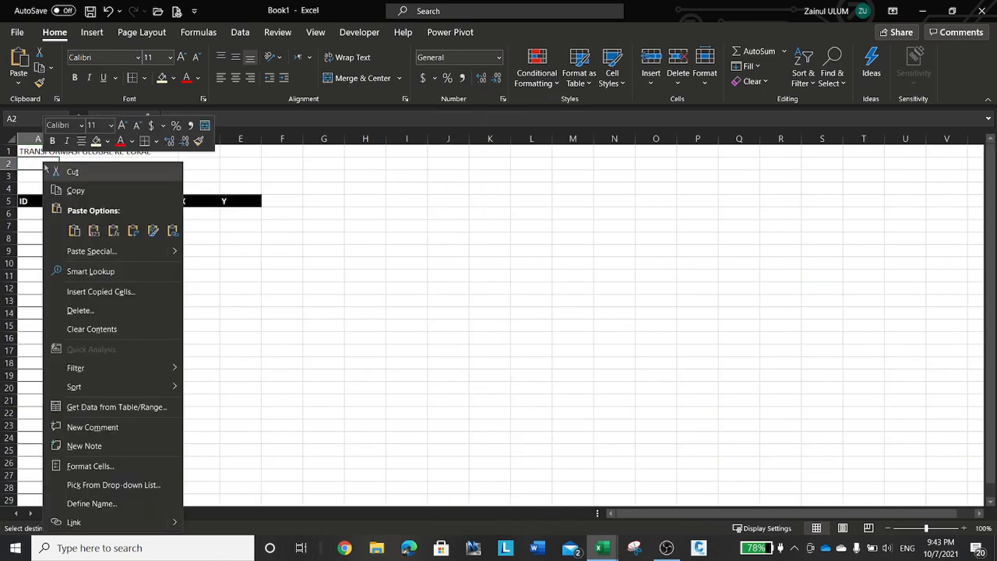
{"action": "left_click", "coordinate": [94, 230]}
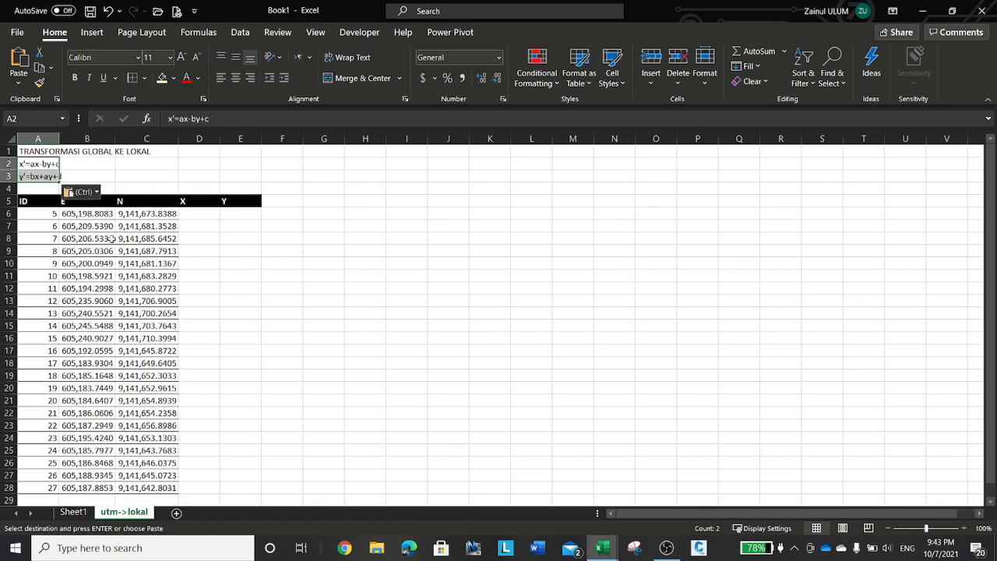
{"action": "left_click", "coordinate": [143, 166]}
{"action": "key", "text": "Escape"}
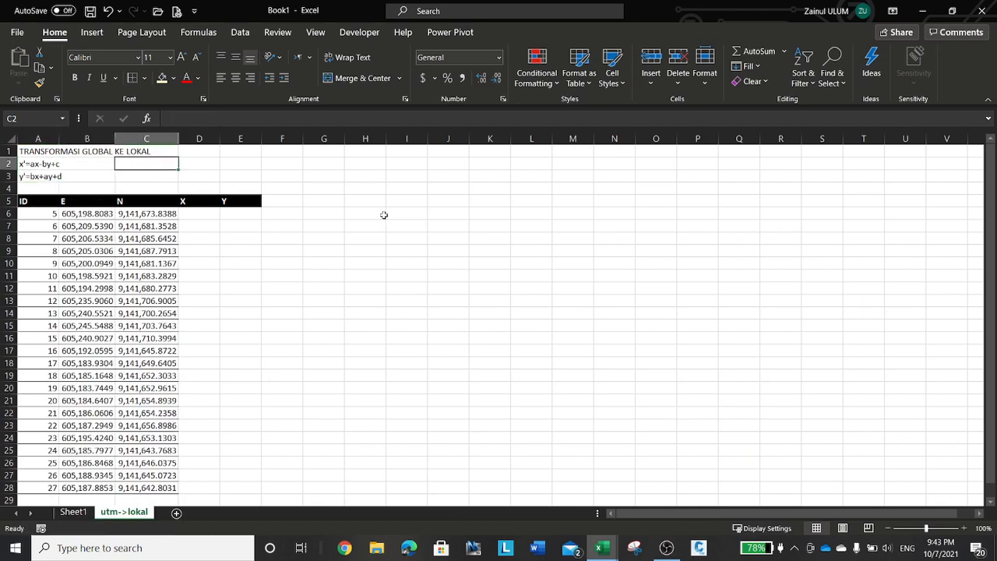
- Enter the parameter labels a in C2 and b in C3
{"action": "type", "text": "A"}
{"action": "key", "text": "Tab"}
{"action": "key", "text": "Return"}
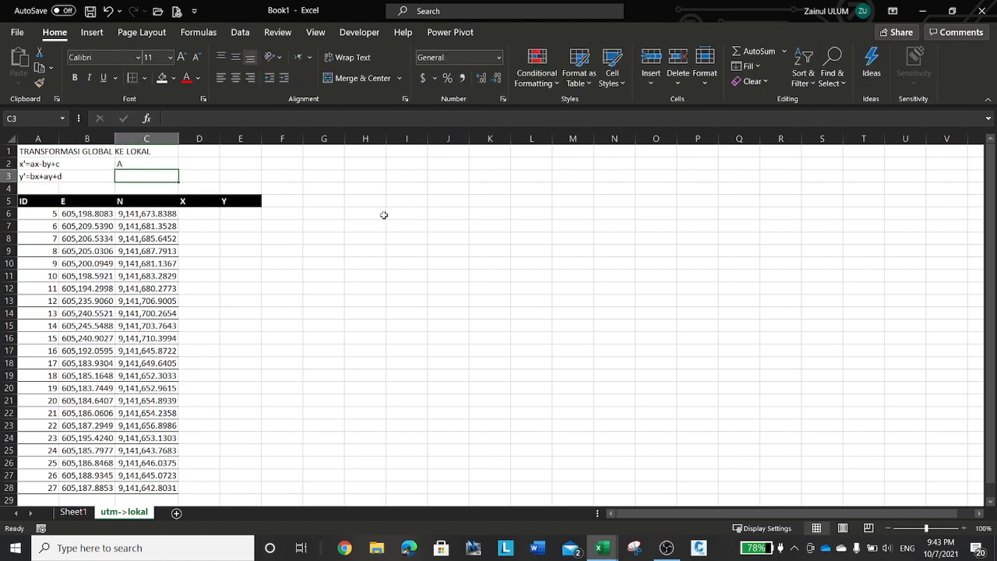
{"action": "type", "text": "b"}
{"action": "key", "text": "Up"}
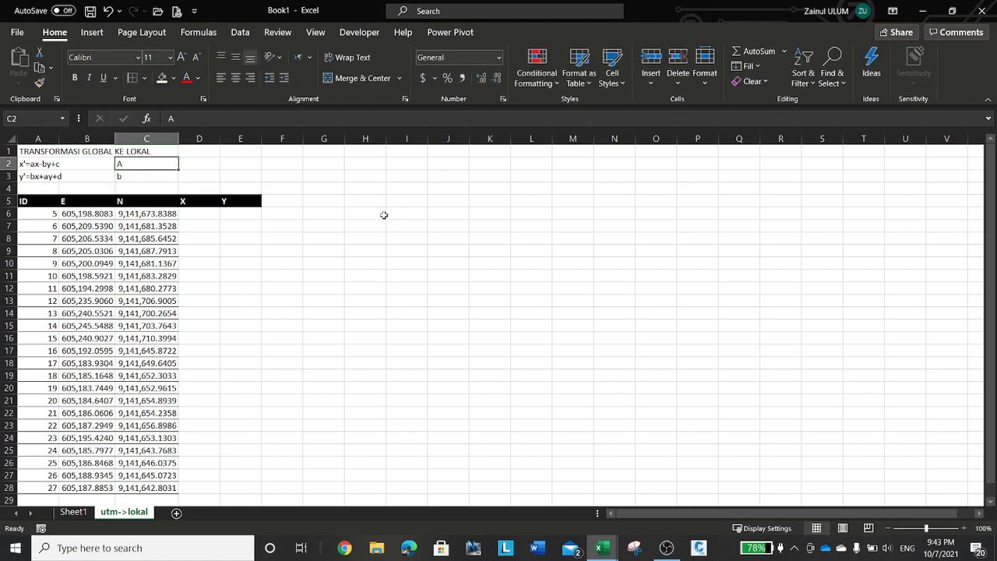
{"action": "type", "text": "a"}
{"action": "key", "text": "Return"}
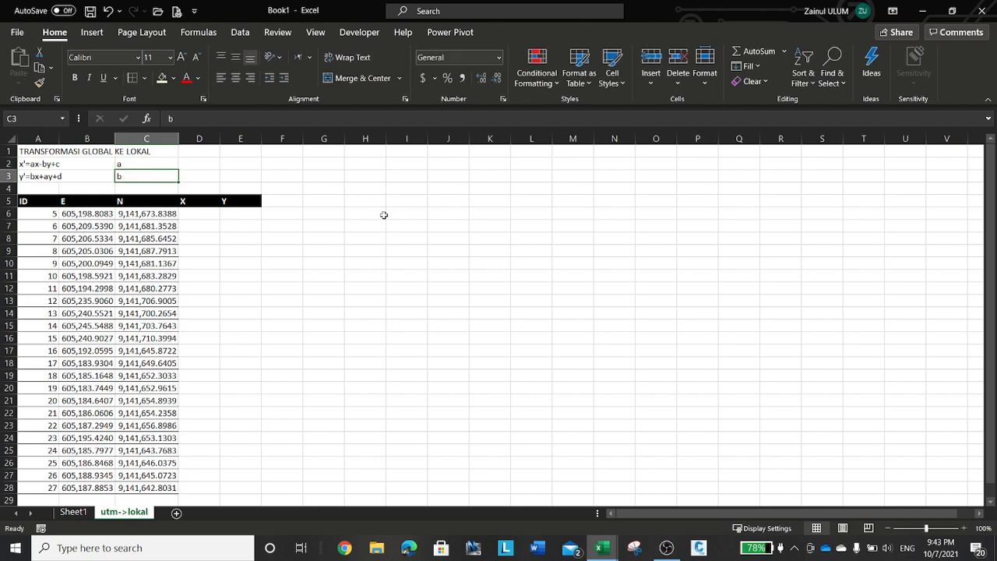
- Enter the parameter labels c in E2 and d in E3
{"action": "key", "text": "Right"}
{"action": "key", "text": "Right"}
{"action": "key", "text": "Up"}
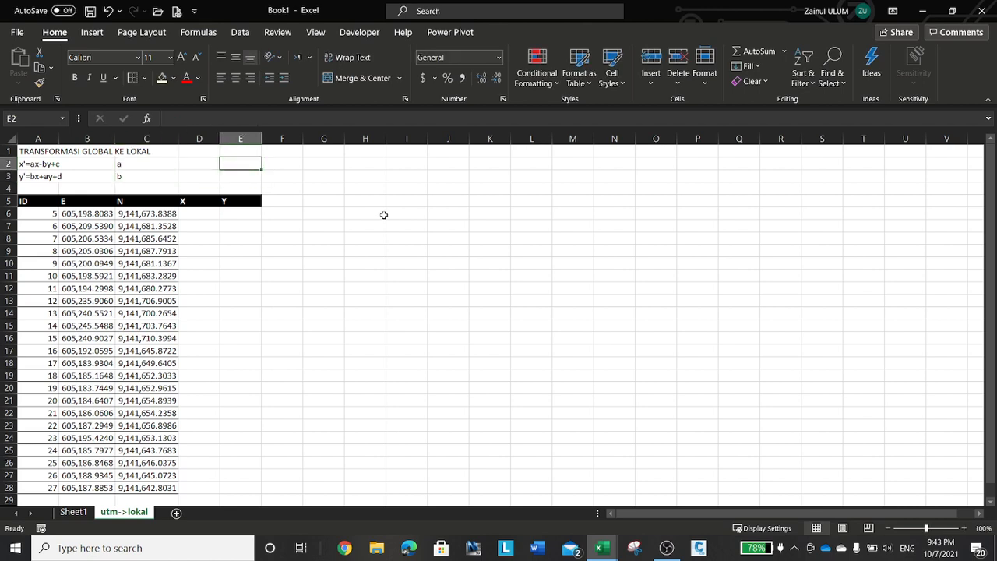
{"action": "type", "text": "c"}
{"action": "key", "text": "Return"}
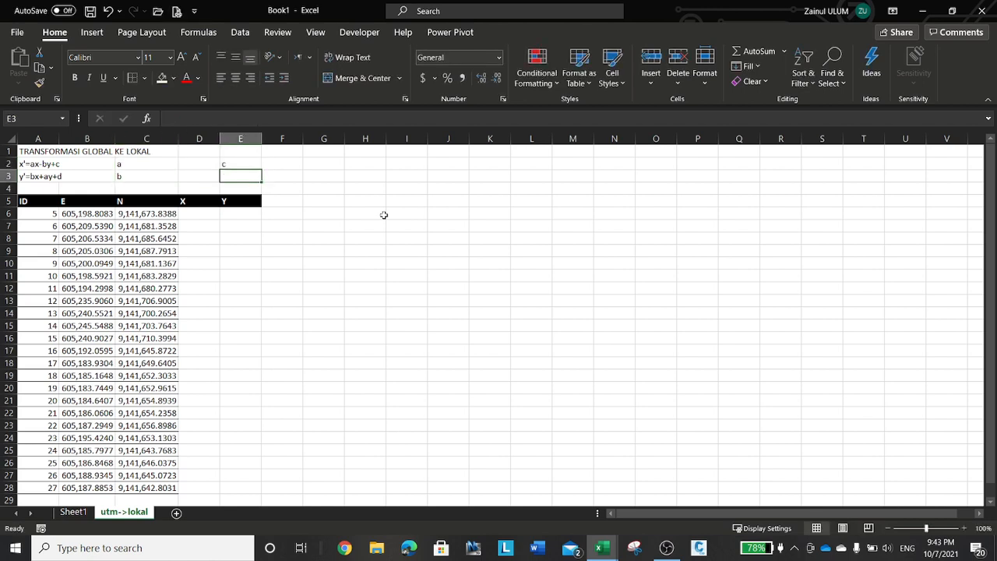
{"action": "type", "text": "c"}
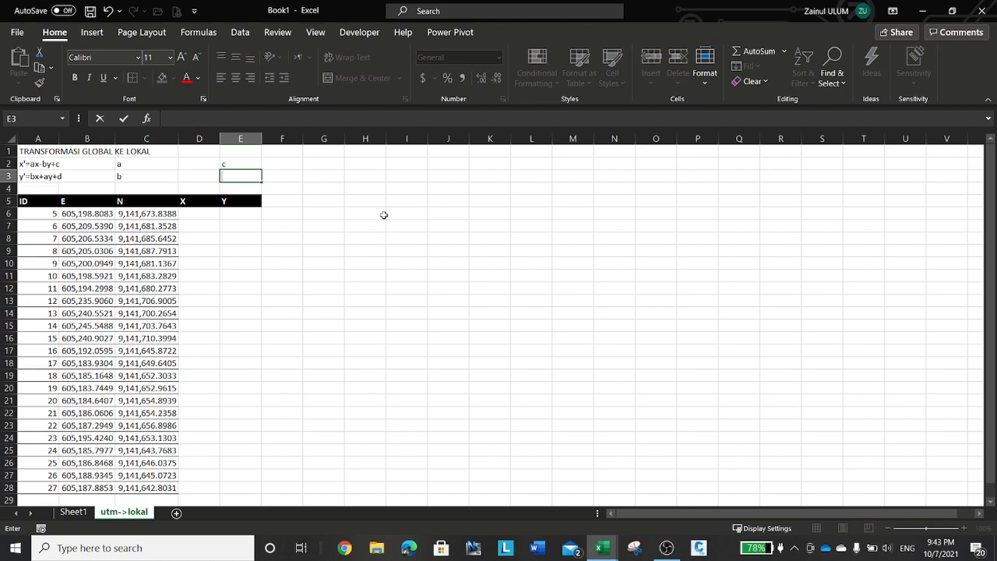
{"action": "type", "text": "d"}
{"action": "key", "text": "Return"}
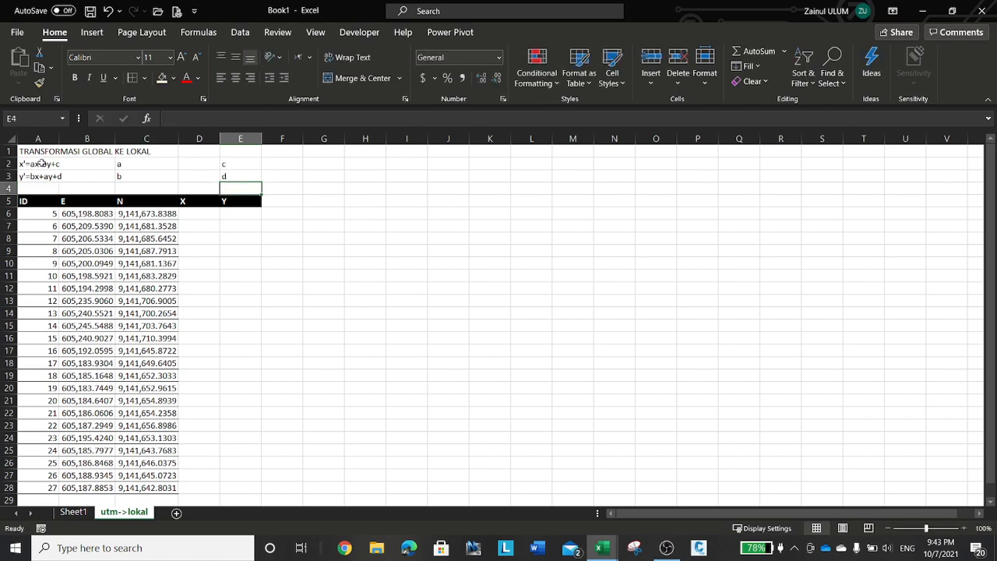
- Move the equations to G2:G3, labels a and b to A2:A3, and labels c and d to C2:C3
{"action": "left_click_drag", "start_coordinate": [41, 164], "coordinate": [336, 184]}
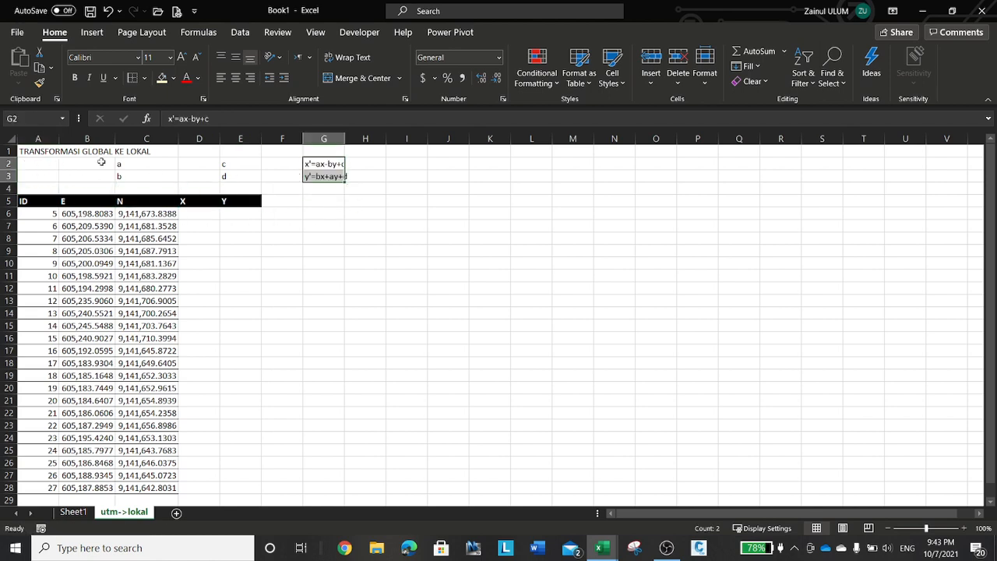
{"action": "left_click_drag", "start_coordinate": [118, 165], "coordinate": [58, 165]}
{"action": "left_click_drag", "start_coordinate": [224, 163], "coordinate": [171, 183]}
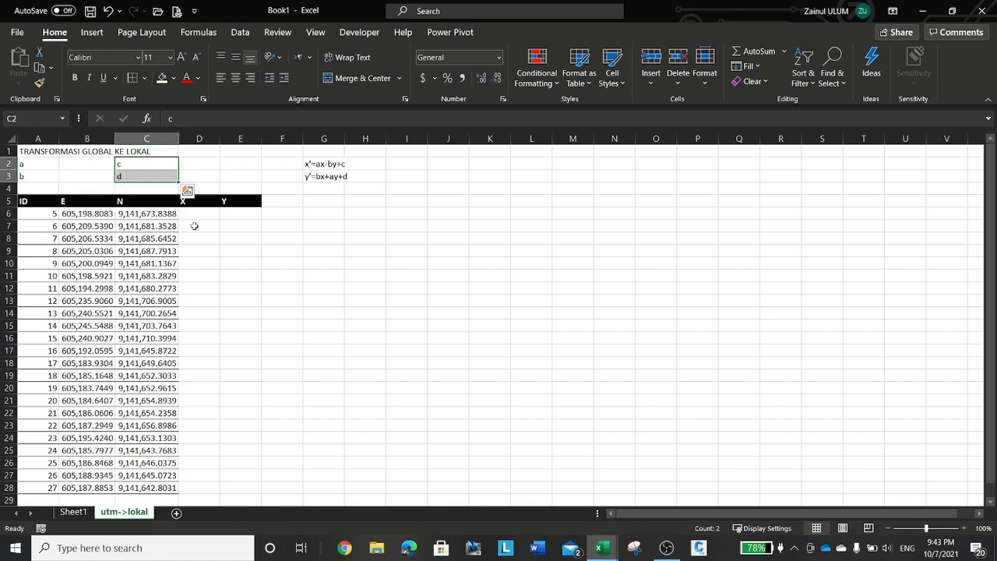
{"action": "left_click", "coordinate": [195, 225]}
- Set the width of columns B through E to 12
{"action": "left_click", "coordinate": [87, 139]}
{"action": "right_click", "coordinate": [99, 139]}
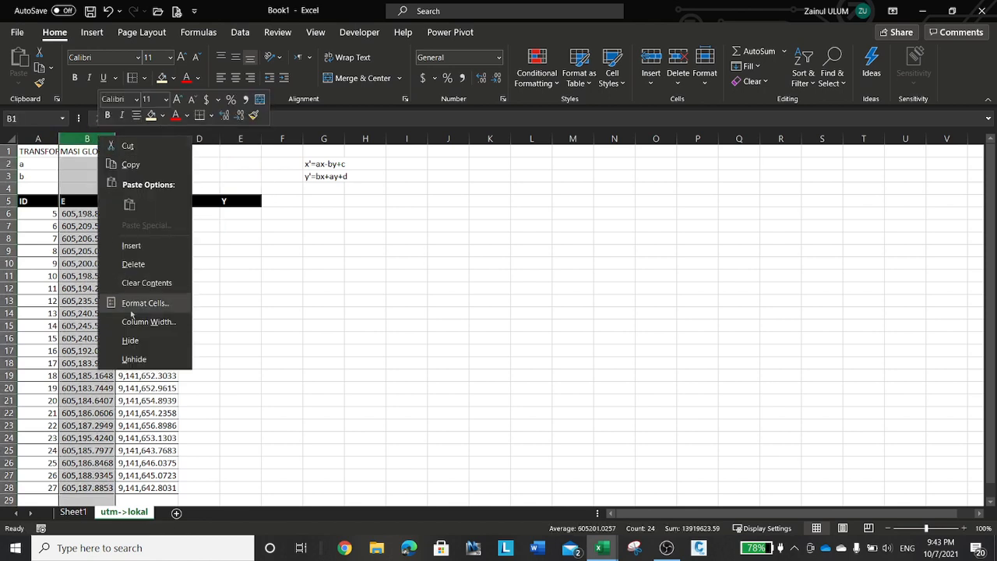
{"action": "left_click", "coordinate": [134, 321]}
{"action": "left_click", "coordinate": [186, 330]}
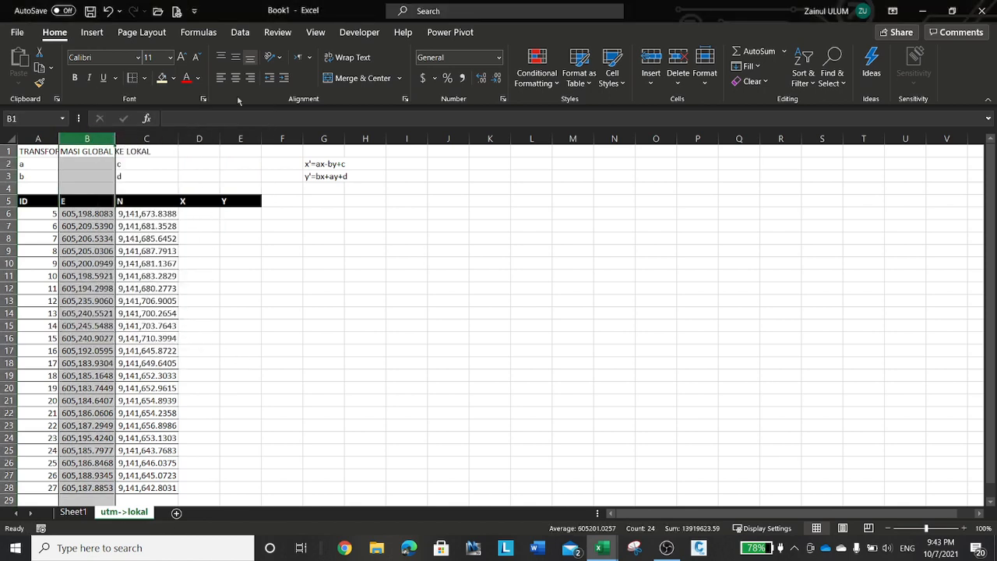
{"action": "left_click", "coordinate": [241, 139], "text": "shift"}
{"action": "right_click", "coordinate": [234, 163]}
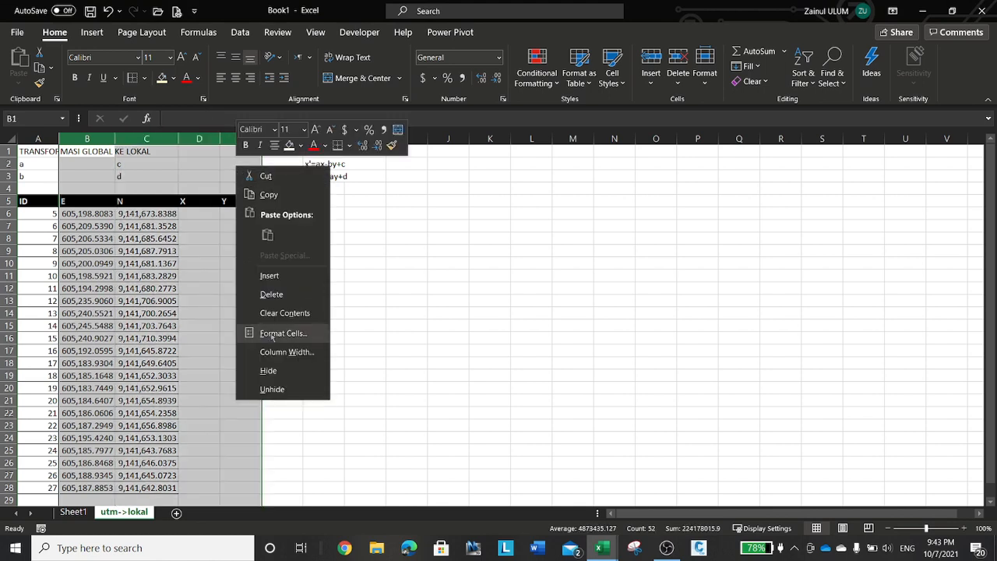
{"action": "left_click", "coordinate": [287, 351]}
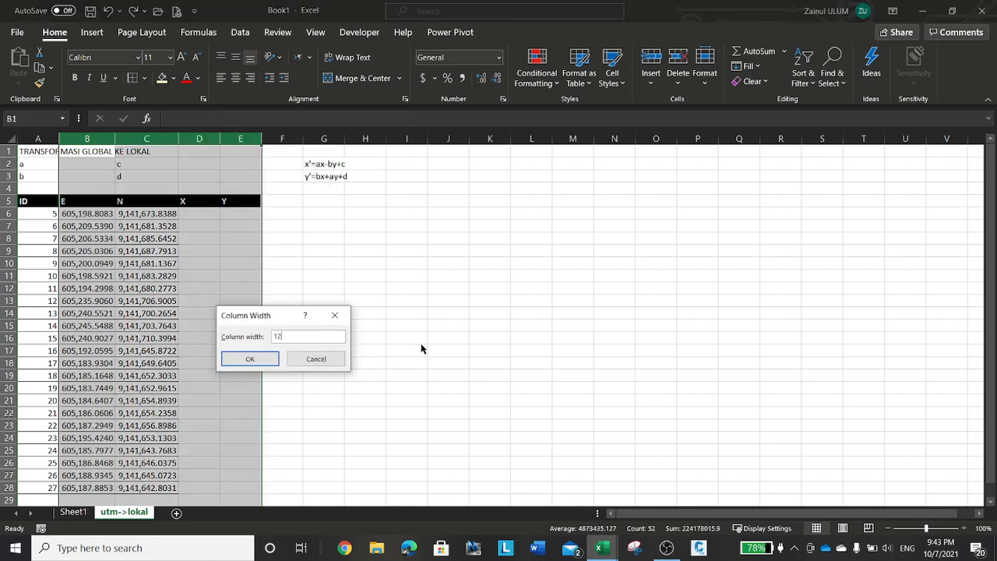
{"action": "left_click", "coordinate": [269, 359]}
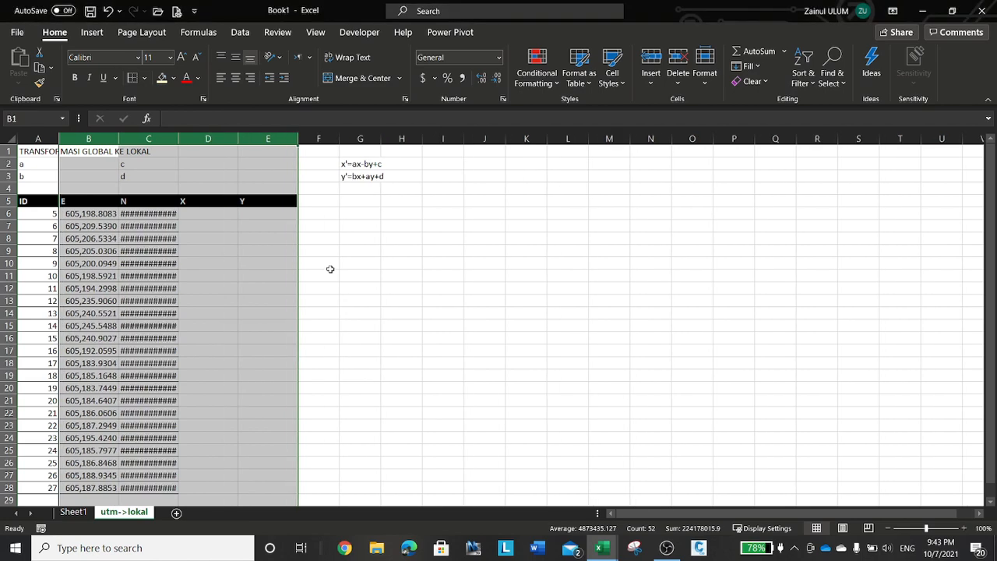
- Auto-fit column C to its northing values and check its column width
{"action": "left_click", "coordinate": [330, 268]}
{"action": "double_click", "coordinate": [181, 139]}
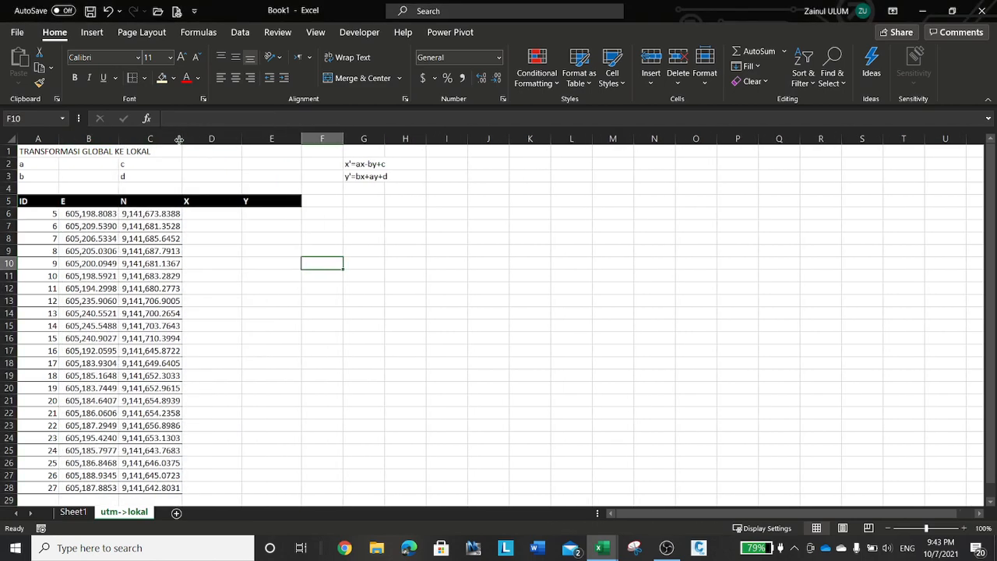
{"action": "right_click", "coordinate": [172, 140]}
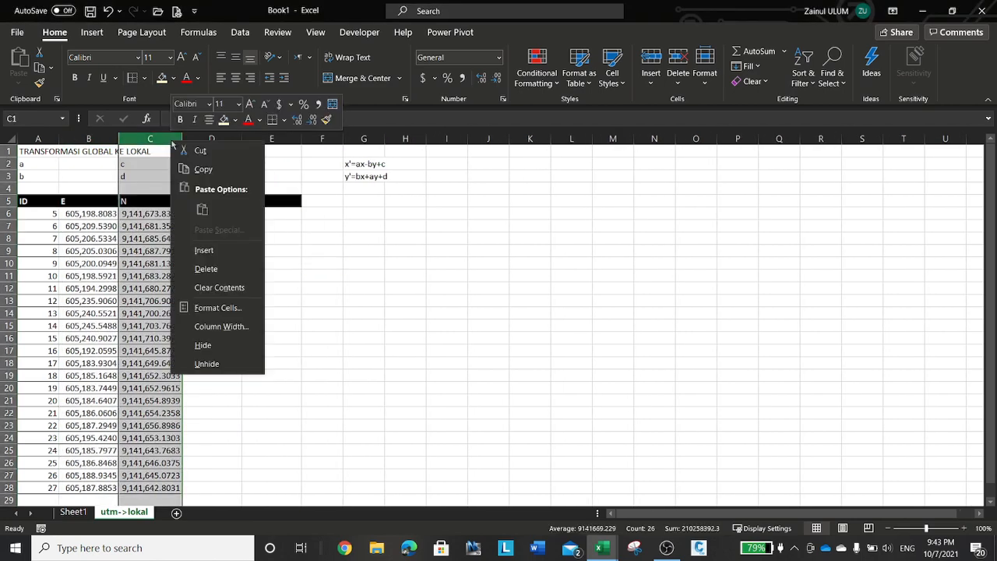
{"action": "left_click", "coordinate": [222, 326]}
{"action": "left_click", "coordinate": [247, 339]}
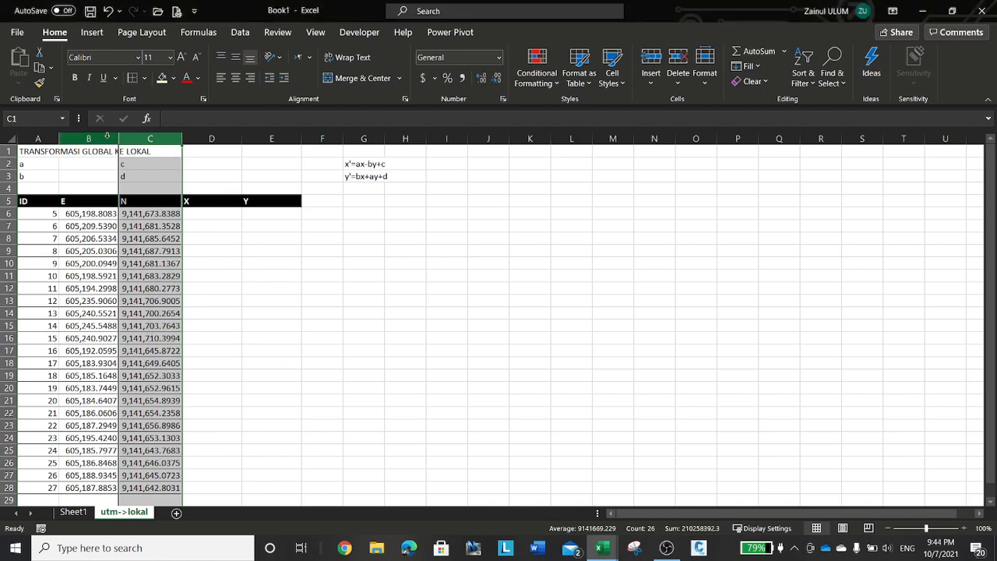
- Set the width of columns B through E to 13
{"action": "left_click_drag", "start_coordinate": [88, 139], "coordinate": [255, 165]}
{"action": "right_click", "coordinate": [255, 165]}
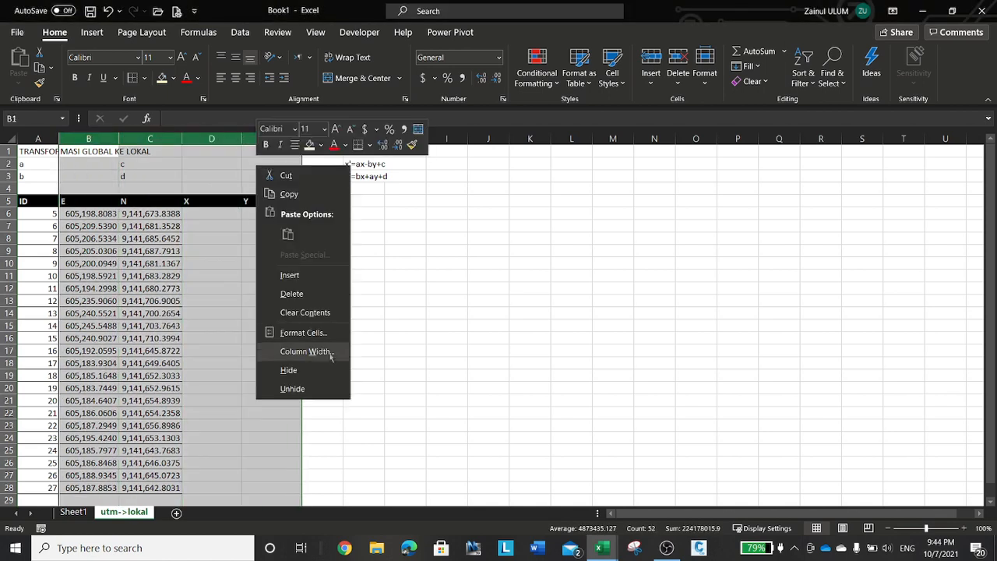
{"action": "left_click", "coordinate": [325, 351]}
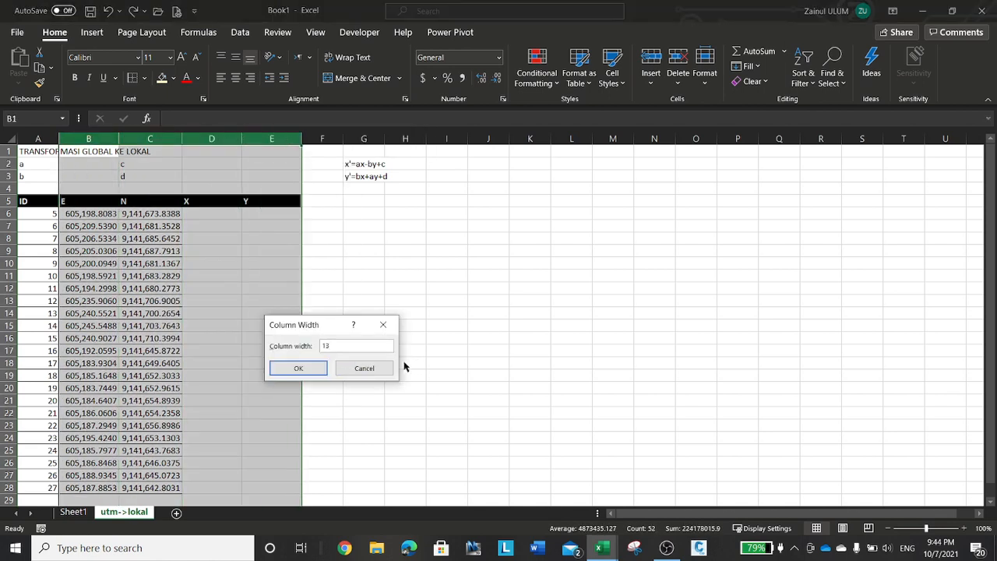
{"action": "left_click", "coordinate": [297, 368]}
{"action": "left_click", "coordinate": [394, 275]}
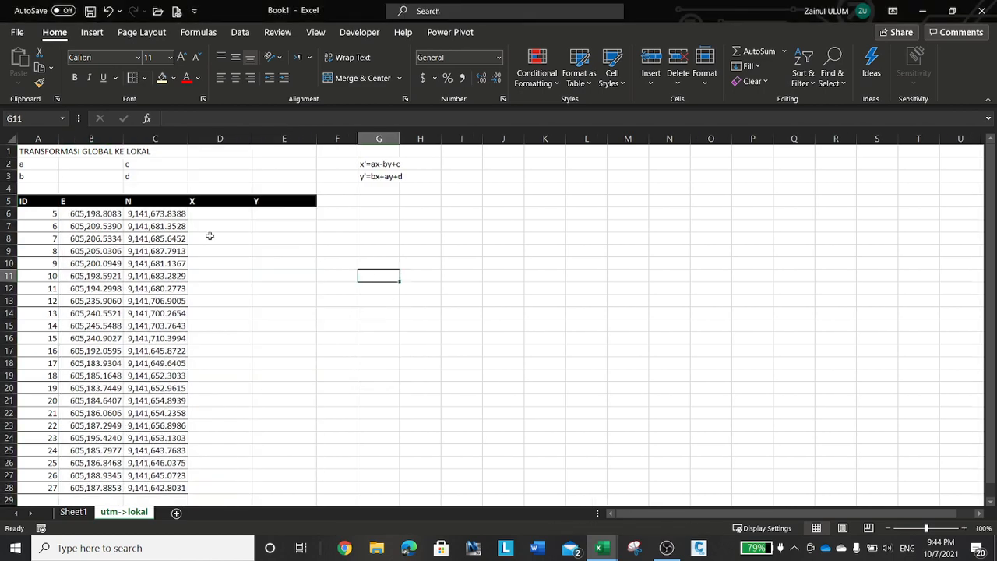
- Link parameter a in B2 to Sheet1!K31 and parameter b in B3 to Sheet1!K32
{"action": "left_click", "coordinate": [103, 164]}
{"action": "type", "text": "="}
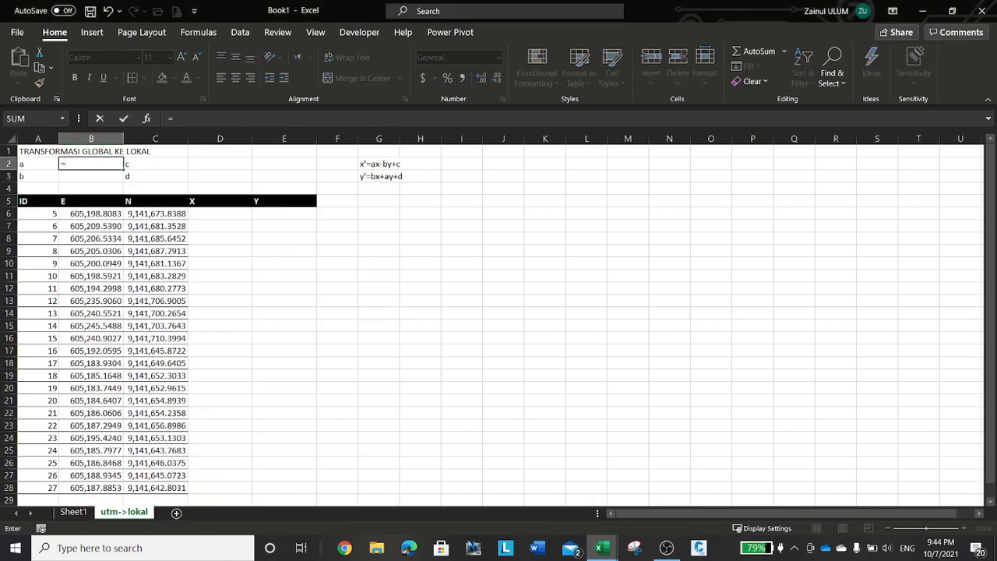
{"action": "left_click", "coordinate": [81, 513]}
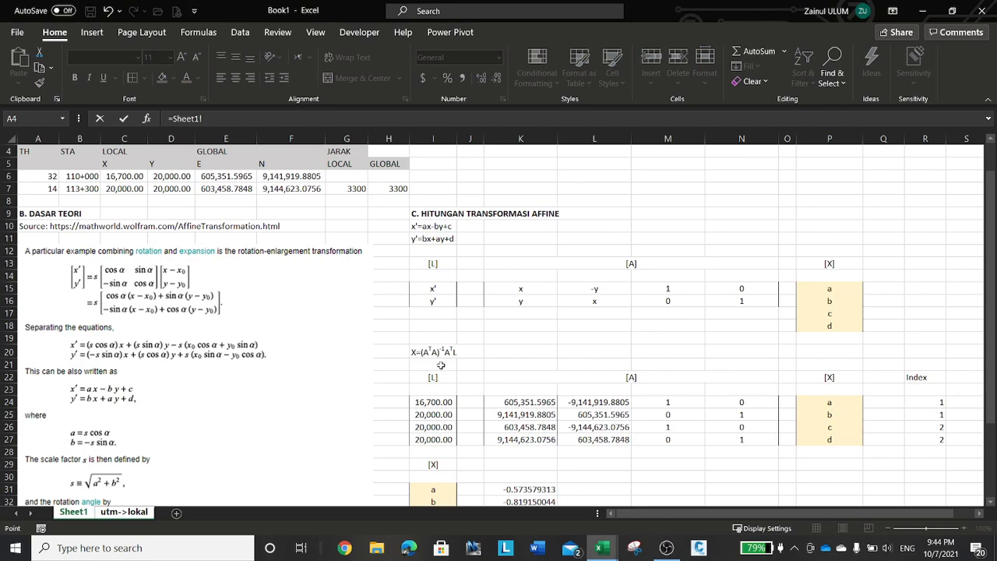
{"action": "scroll", "coordinate": [529, 350], "scroll_direction": "down", "scroll_amount": 5}
{"action": "left_click", "coordinate": [547, 263]}
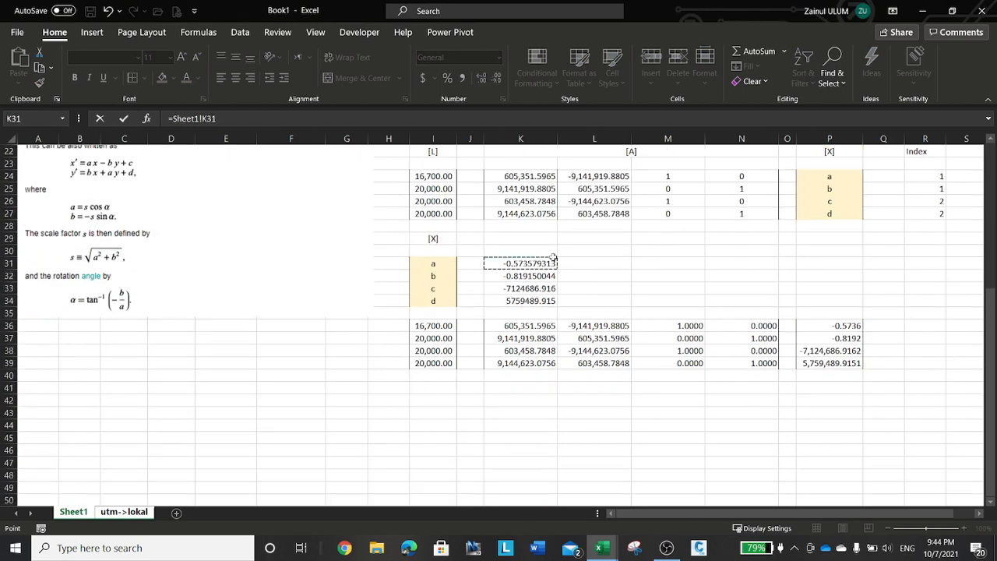
{"action": "key", "text": "Return"}
{"action": "type", "text": "="}
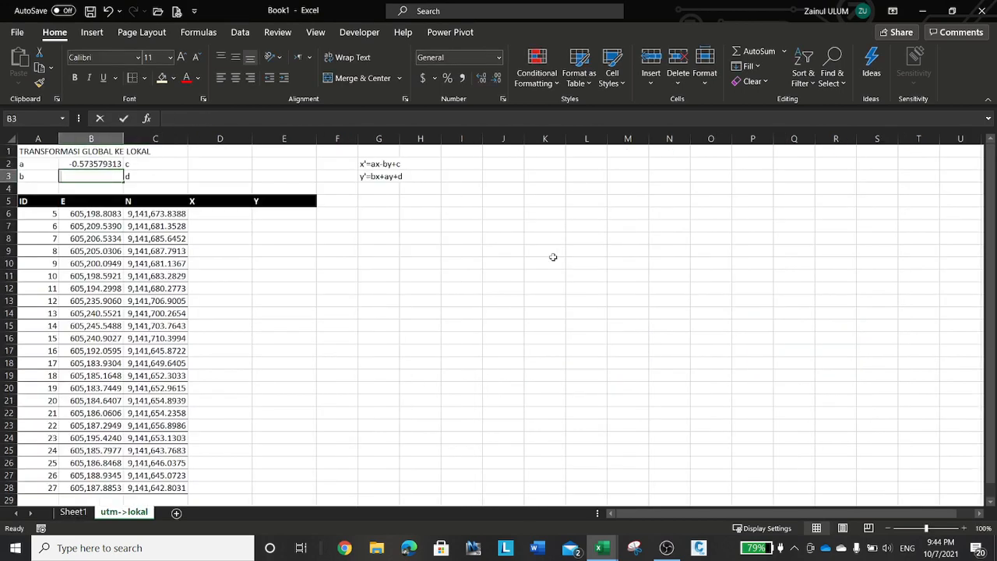
{"action": "left_click", "coordinate": [78, 514]}
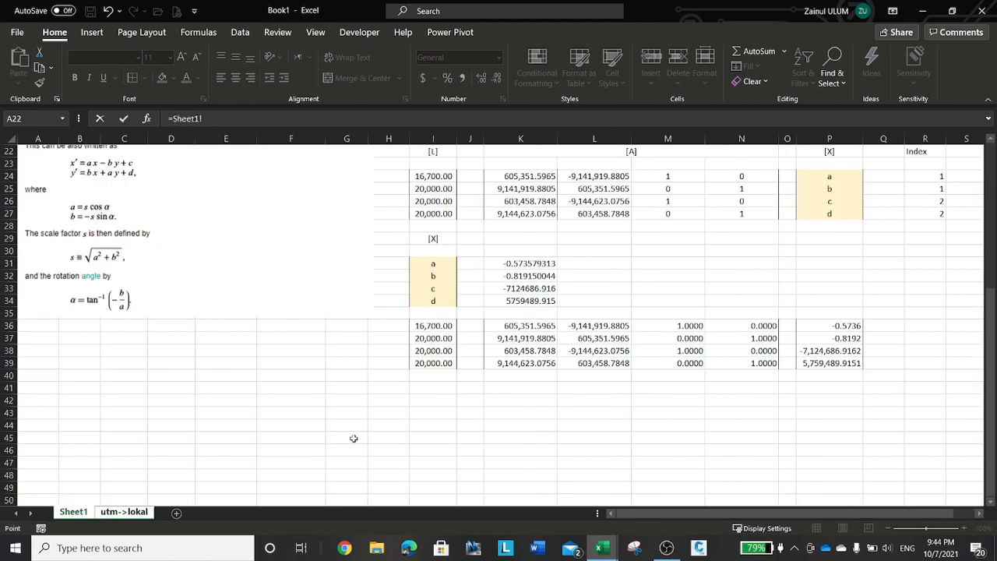
{"action": "left_click", "coordinate": [522, 278]}
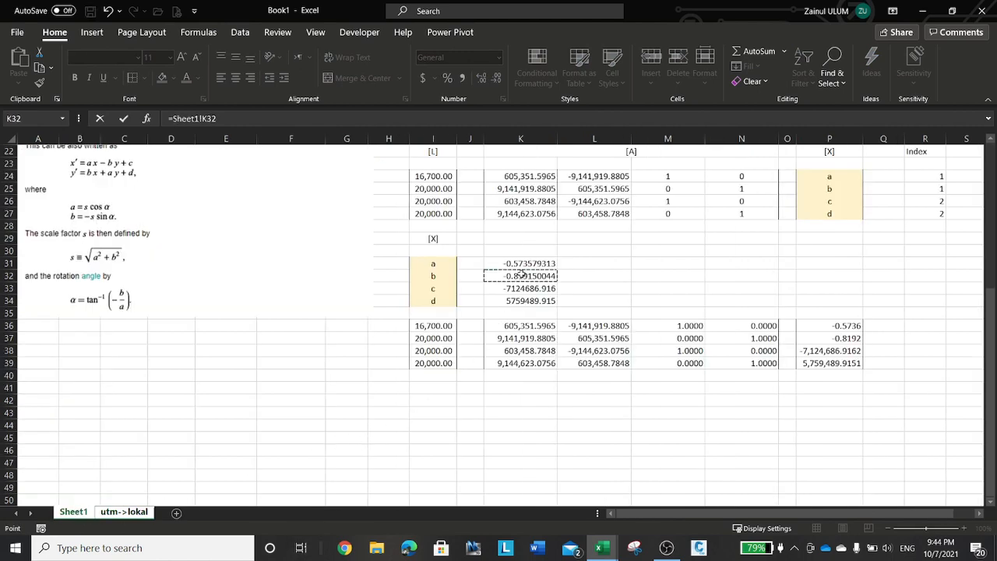
{"action": "key", "text": "Tab"}
- Link parameter c in D2 of utm->lokal to Sheet1!K33
{"action": "key", "text": "Up"}
{"action": "key", "text": "Right"}
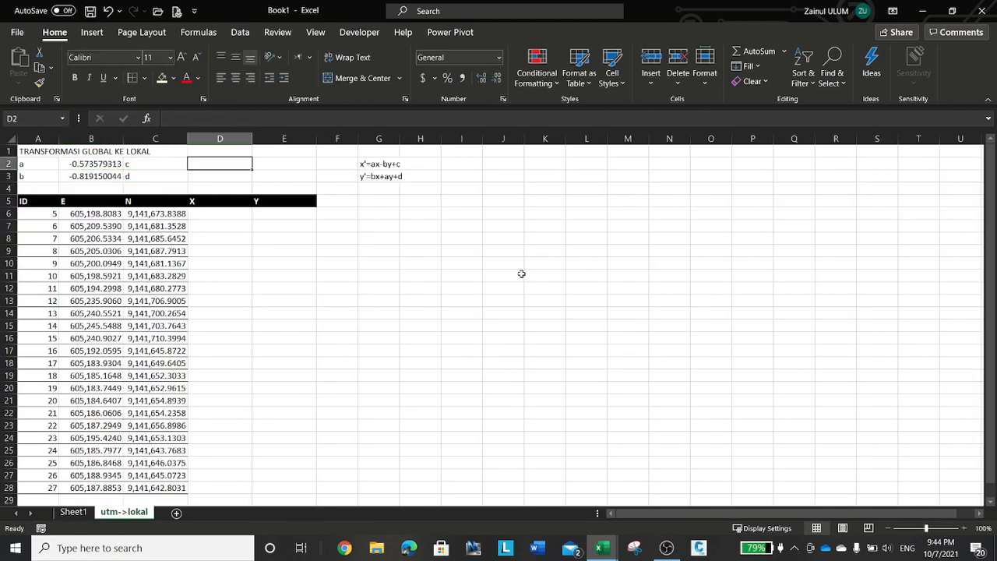
{"action": "type", "text": "="}
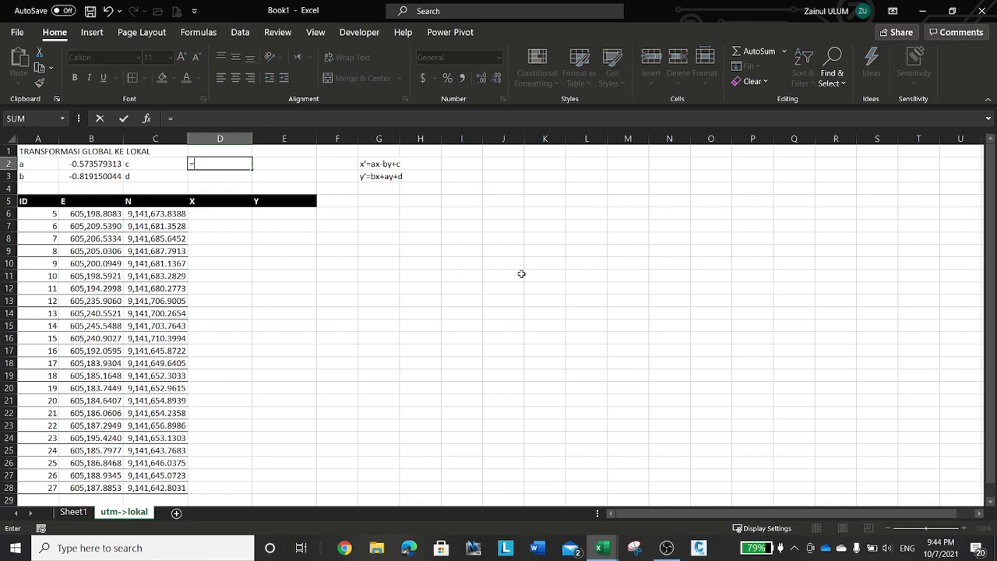
{"action": "left_click", "coordinate": [81, 512]}
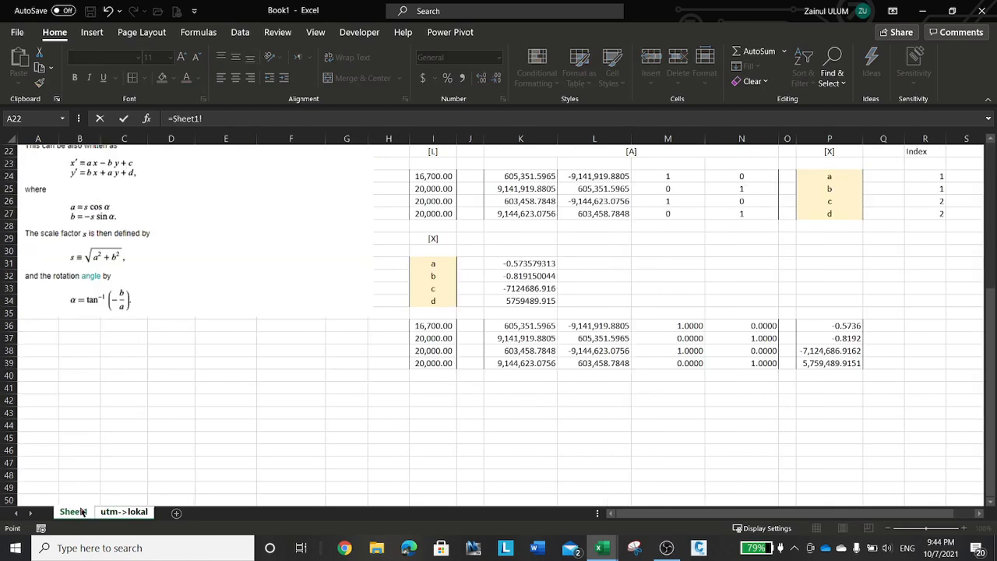
{"action": "left_click", "coordinate": [540, 286]}
{"action": "key", "text": "Tab"}
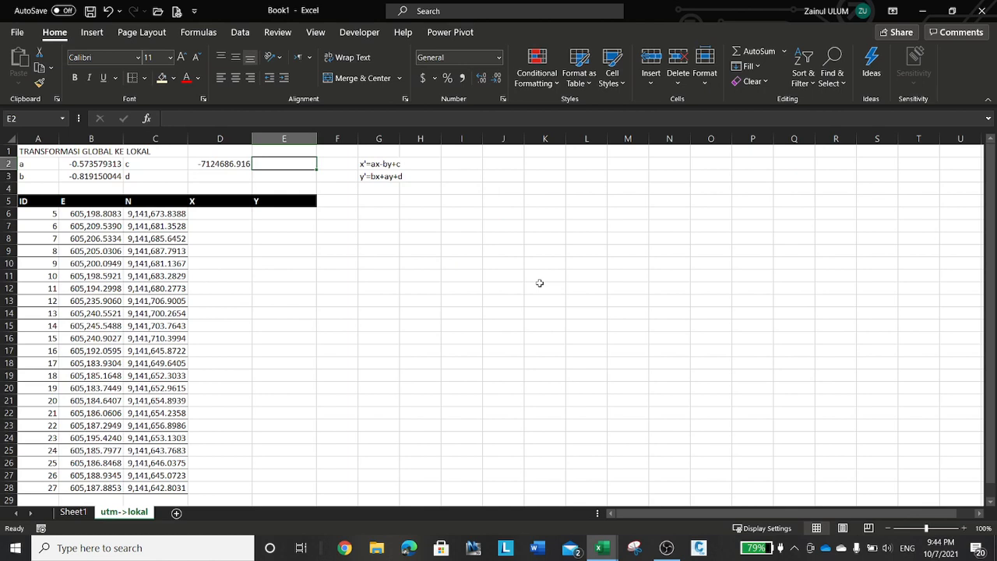
- Link parameter d in D3 of utm->lokal to Sheet1!K34
{"action": "key", "text": "Return"}
{"action": "type", "text": "="}
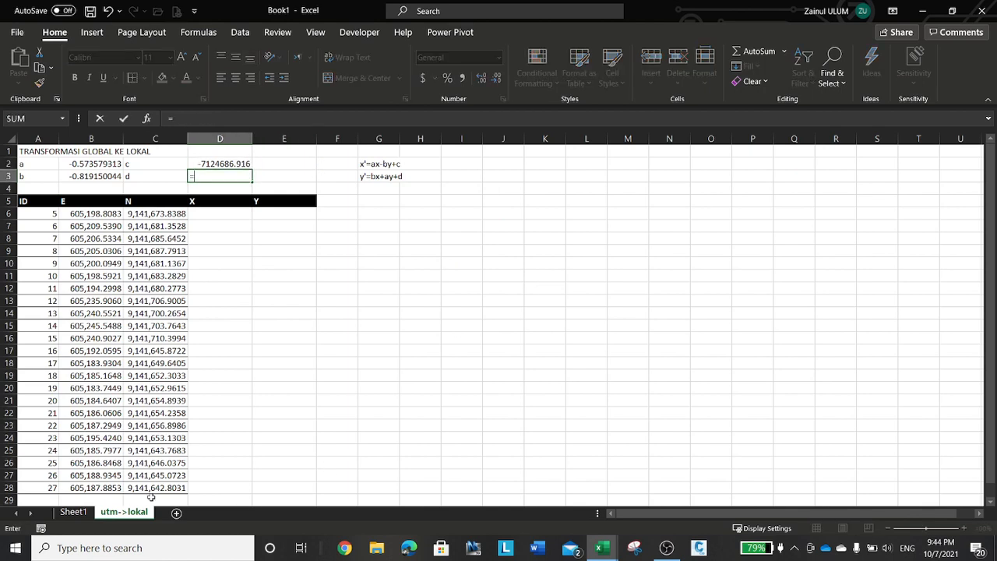
{"action": "left_click", "coordinate": [81, 512]}
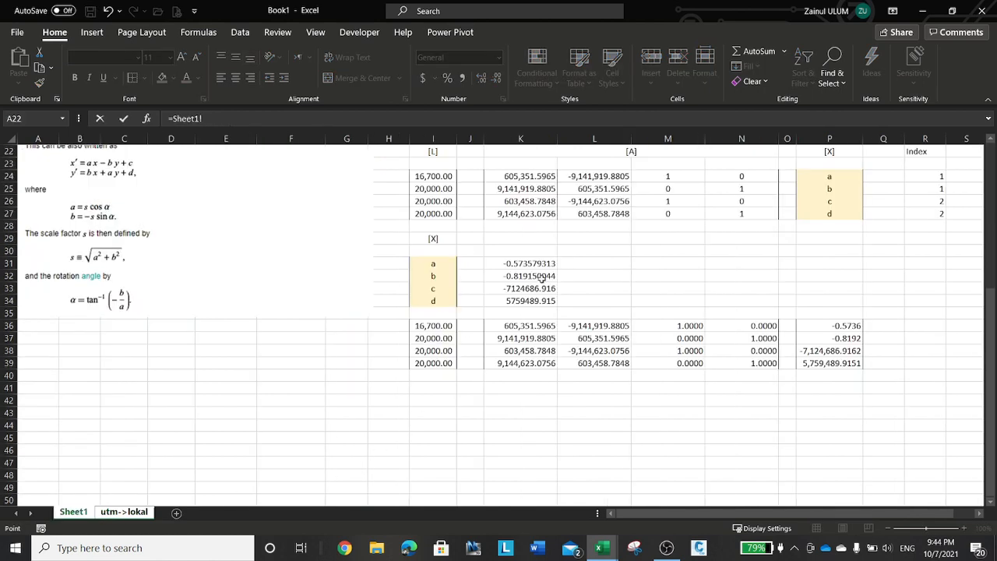
{"action": "left_click", "coordinate": [535, 299]}
{"action": "key", "text": "Tab"}
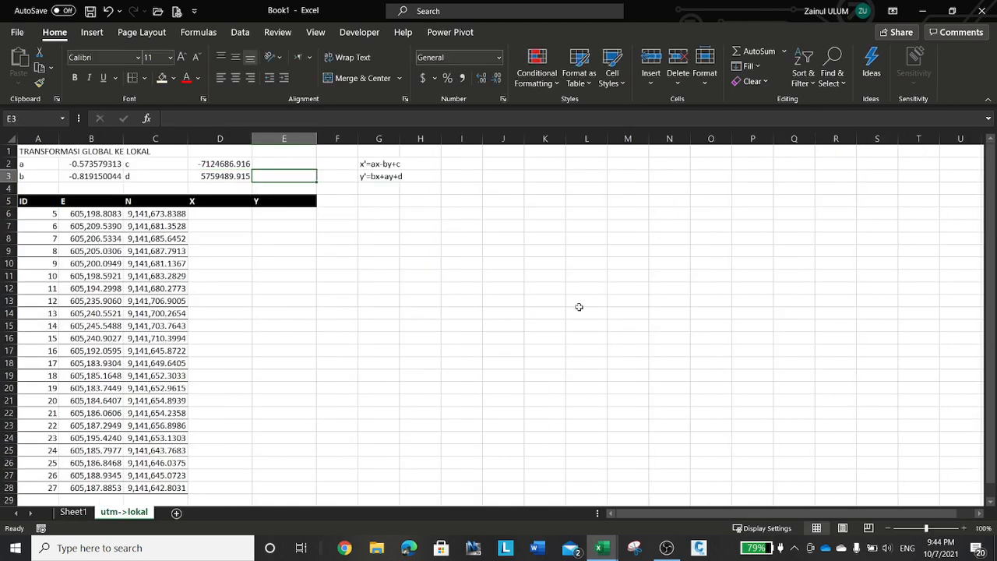
- Right-align the parameter labels c and d in C2:C3 and a and b in A2:A3
{"action": "left_click_drag", "start_coordinate": [169, 166], "coordinate": [169, 175]}
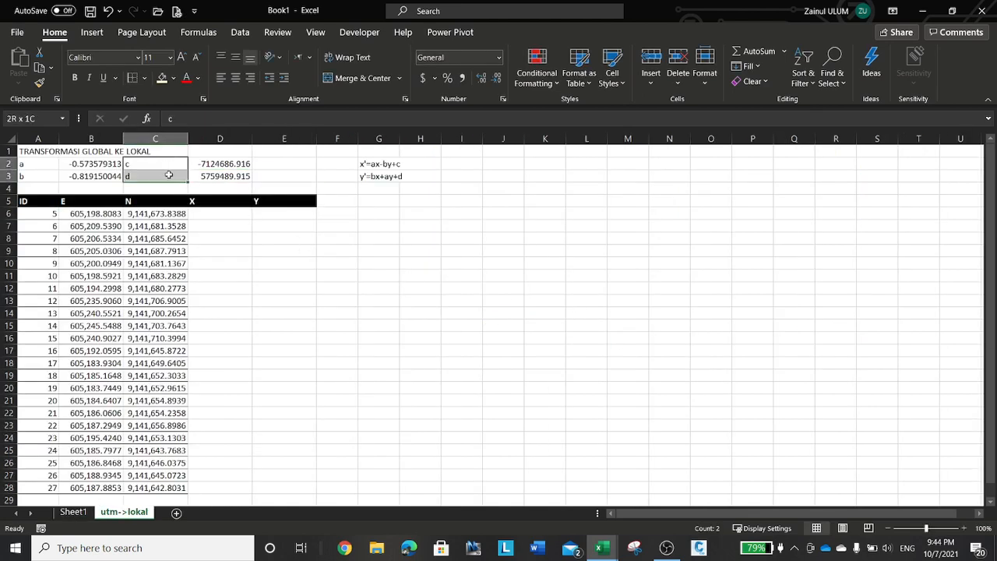
{"action": "left_click", "coordinate": [250, 77]}
{"action": "left_click_drag", "start_coordinate": [54, 165], "coordinate": [59, 178]}
{"action": "left_click", "coordinate": [250, 77]}
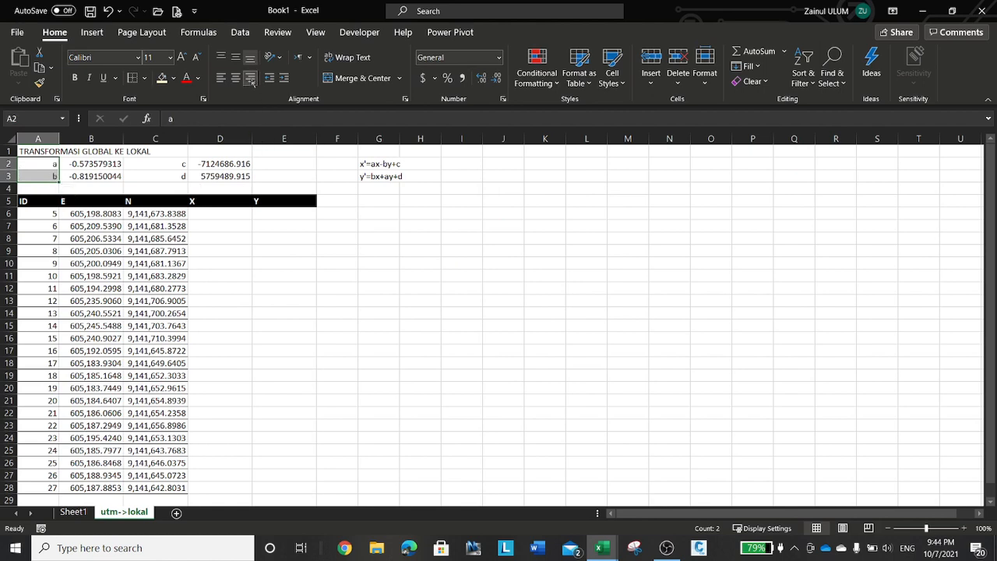
- Enter the local X formula =B2*B6-B3*C6+D2 in D6 for point 5
{"action": "left_click", "coordinate": [231, 216]}
{"action": "type", "text": "="}
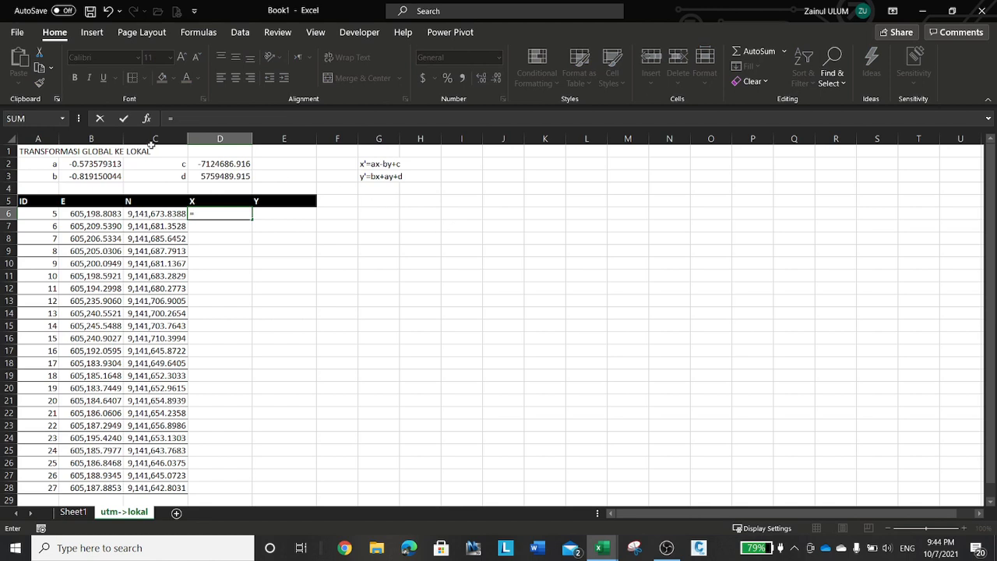
{"action": "left_click", "coordinate": [94, 164]}
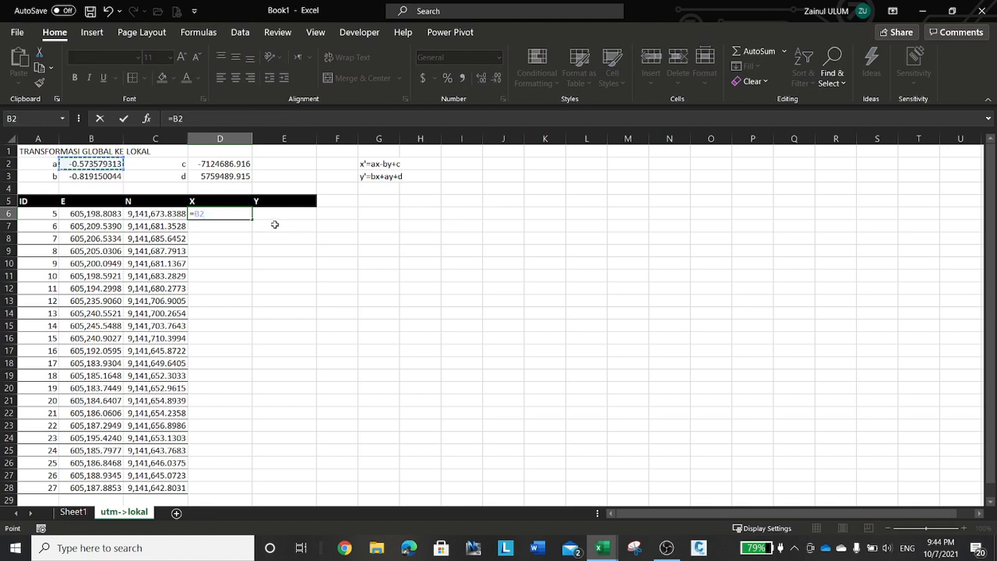
{"action": "type", "text": "*"}
{"action": "left_click", "coordinate": [99, 214]}
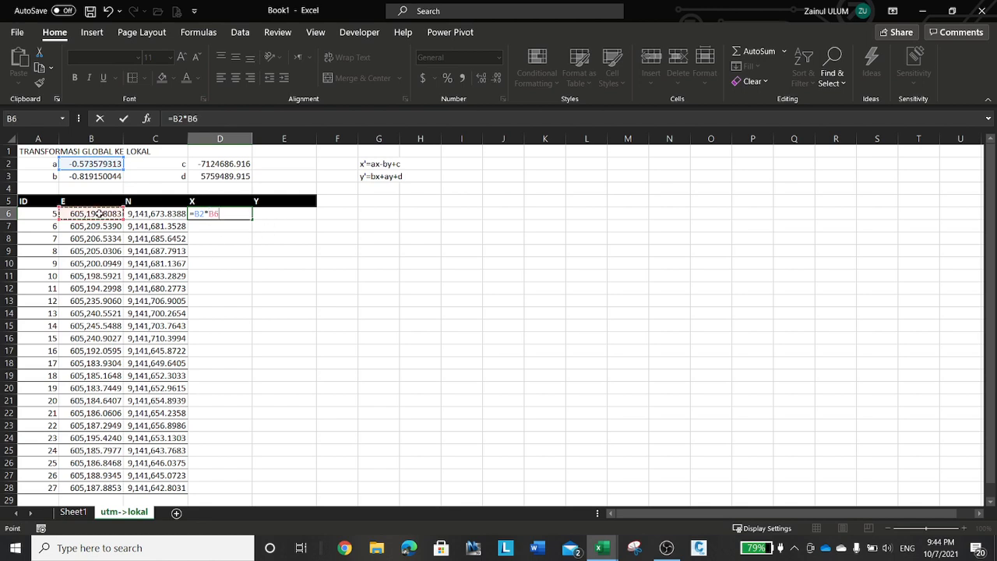
{"action": "type", "text": "-"}
{"action": "left_click", "coordinate": [91, 176]}
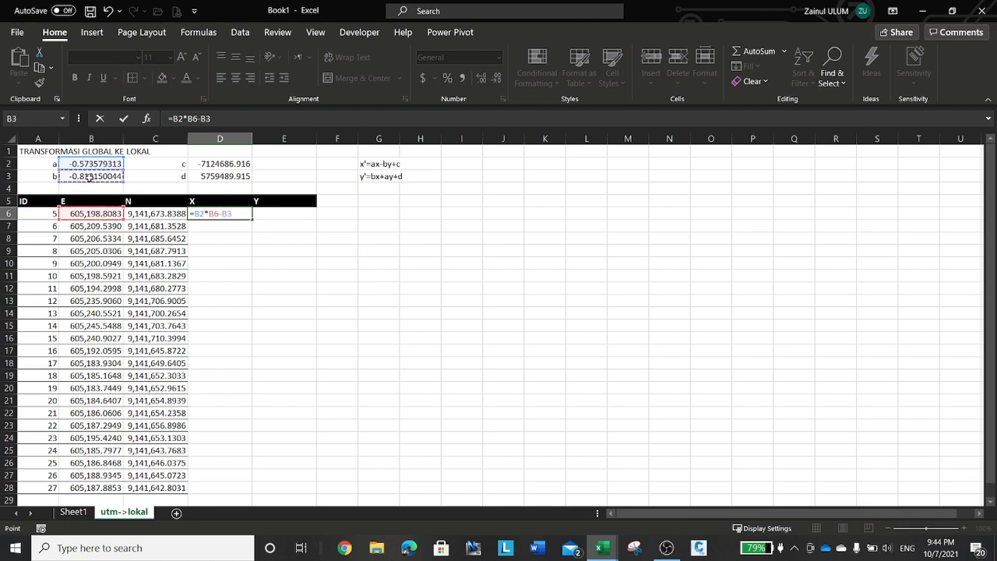
{"action": "type", "text": "*"}
{"action": "left_click", "coordinate": [159, 214]}
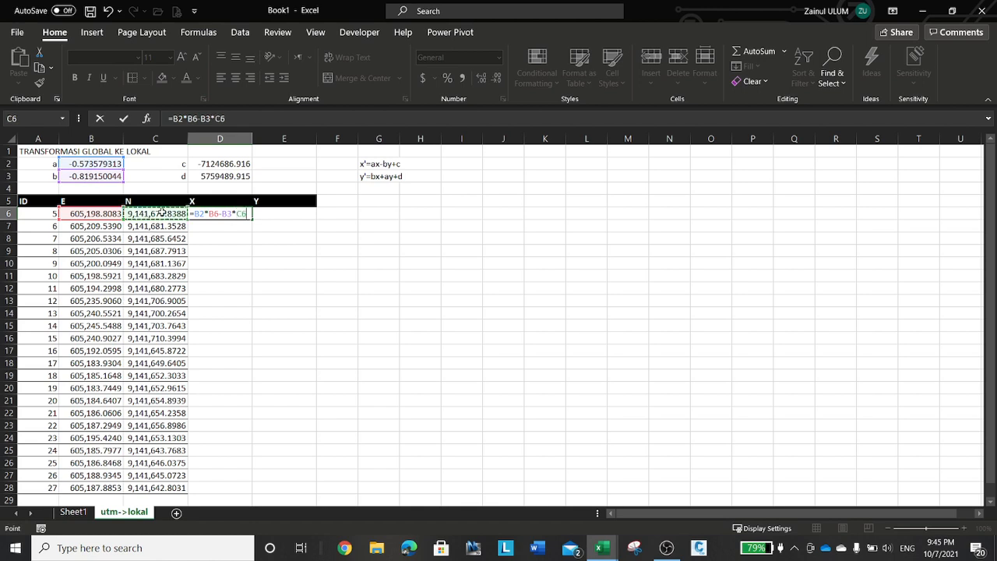
{"action": "type", "text": "+"}
{"action": "left_click", "coordinate": [234, 166]}
{"action": "key", "text": "Tab"}
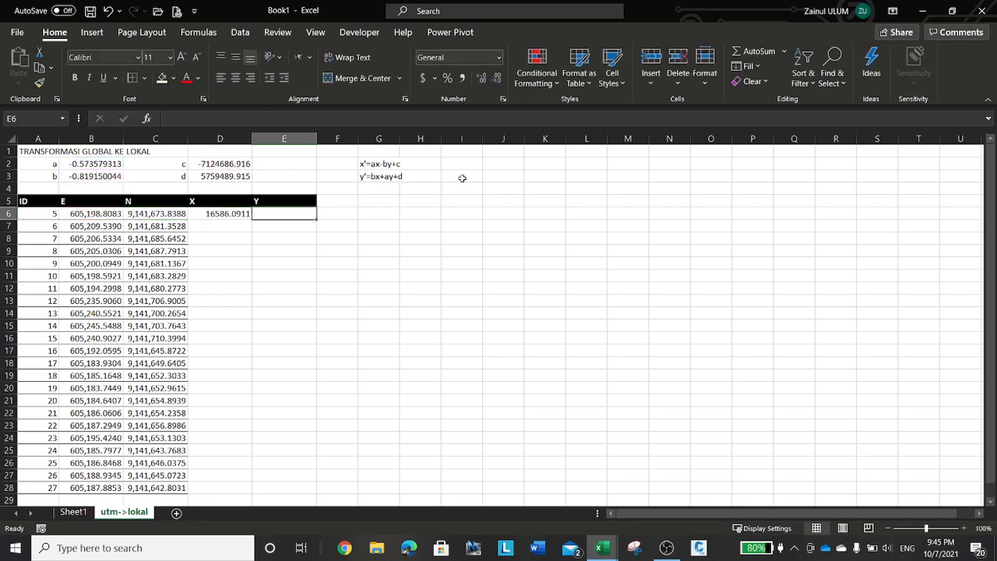
- Format D6:E28 as Number with four decimal places and the thousands separator
{"action": "left_click", "coordinate": [238, 213]}
{"action": "scroll", "coordinate": [432, 312], "scroll_direction": "down", "scroll_amount": 5}
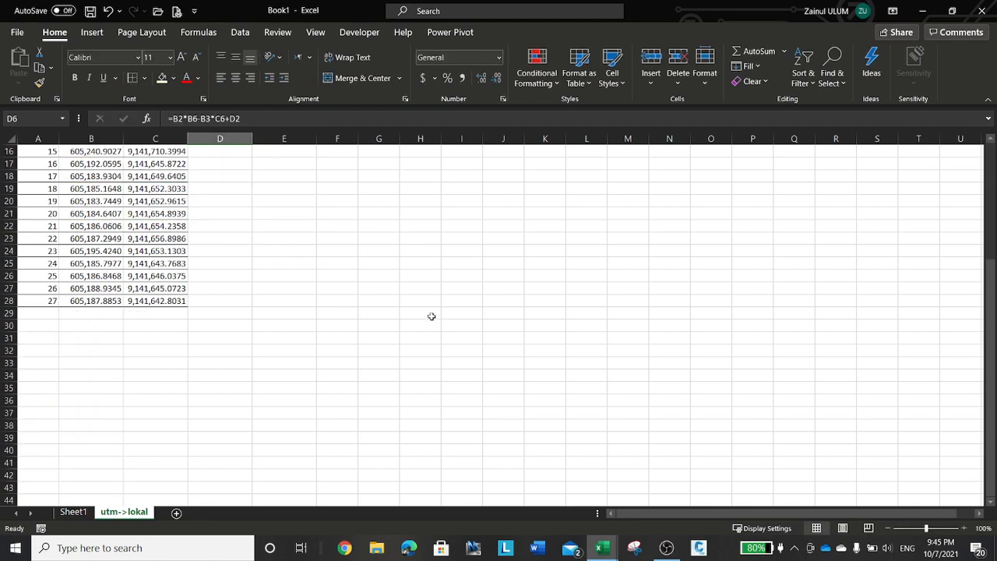
{"action": "left_click", "coordinate": [297, 300], "text": "shift"}
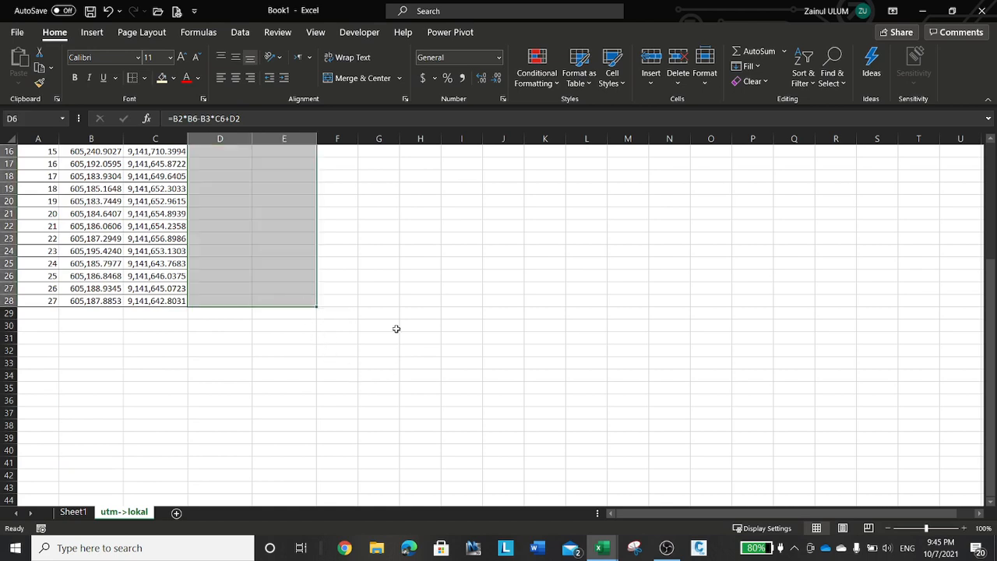
{"action": "scroll", "coordinate": [397, 329], "scroll_direction": "up", "scroll_amount": 5}
{"action": "key", "text": "ctrl+1"}
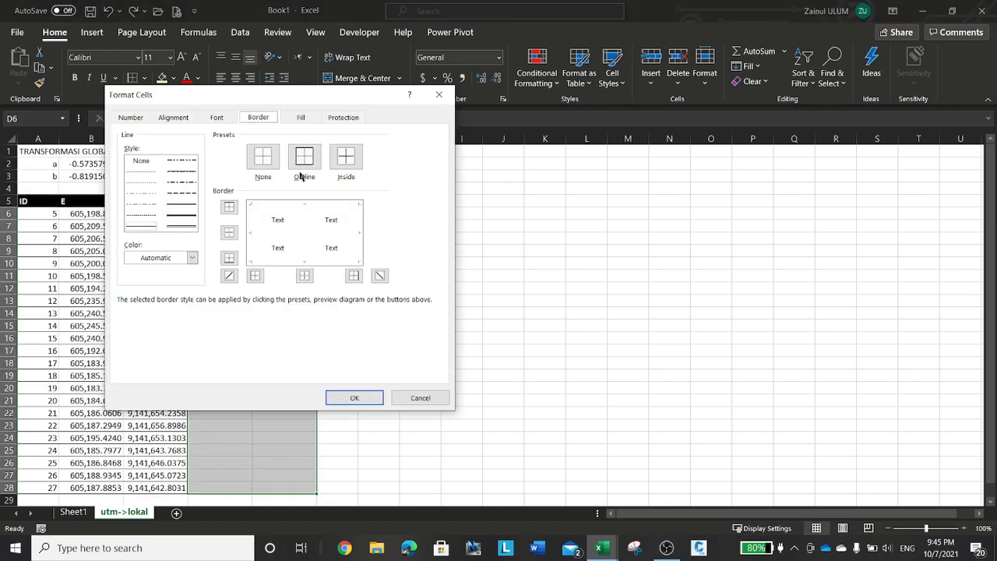
{"action": "left_click", "coordinate": [130, 117]}
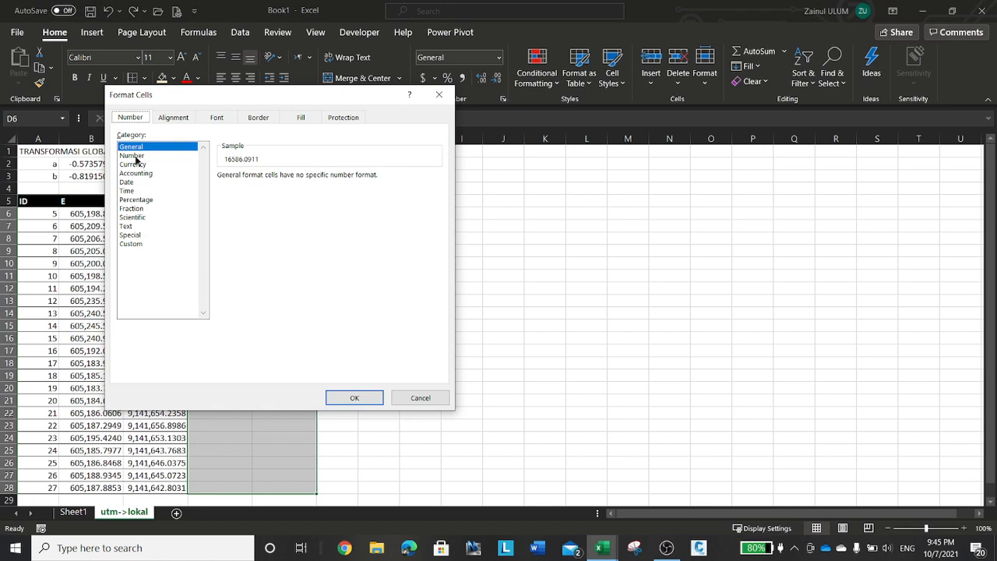
{"action": "left_click", "coordinate": [134, 156]}
{"action": "left_click", "coordinate": [261, 194]}
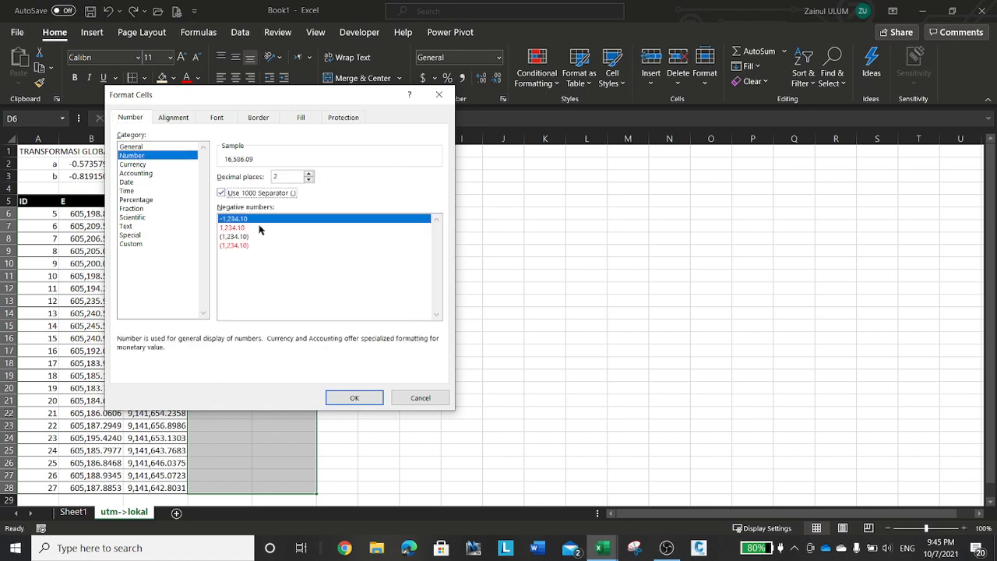
{"action": "left_click", "coordinate": [309, 173]}
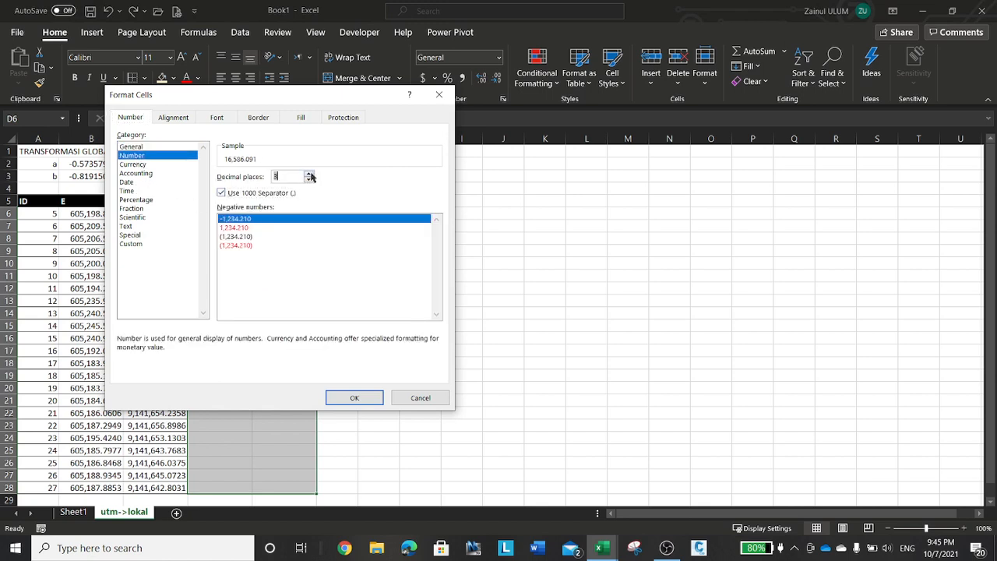
{"action": "left_click", "coordinate": [308, 174]}
{"action": "left_click", "coordinate": [353, 393]}
{"action": "left_click", "coordinate": [373, 365]}
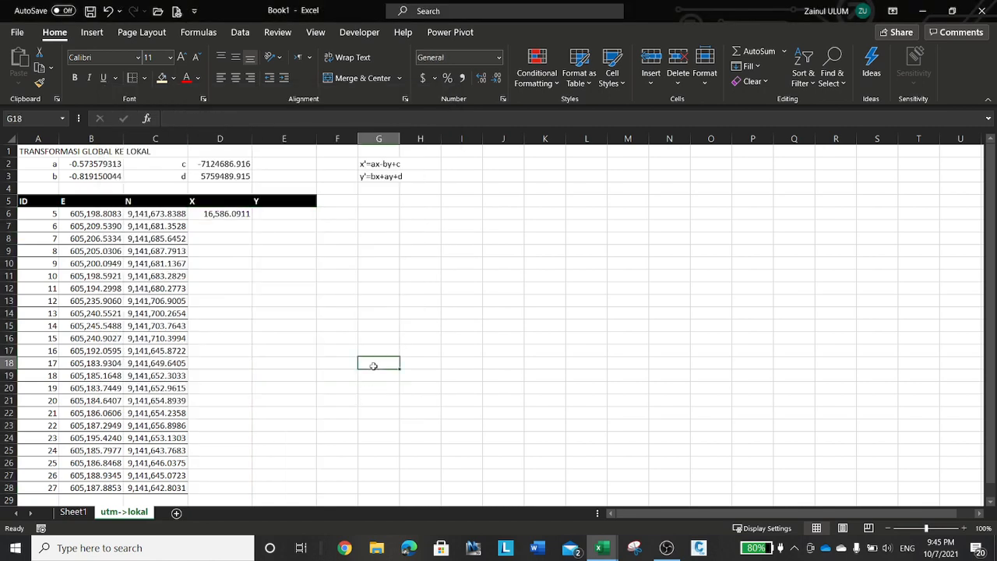
- Enter the local Y formula =B3*B6+B2*C6+D3 in E6 for point 5
{"action": "left_click", "coordinate": [231, 212]}
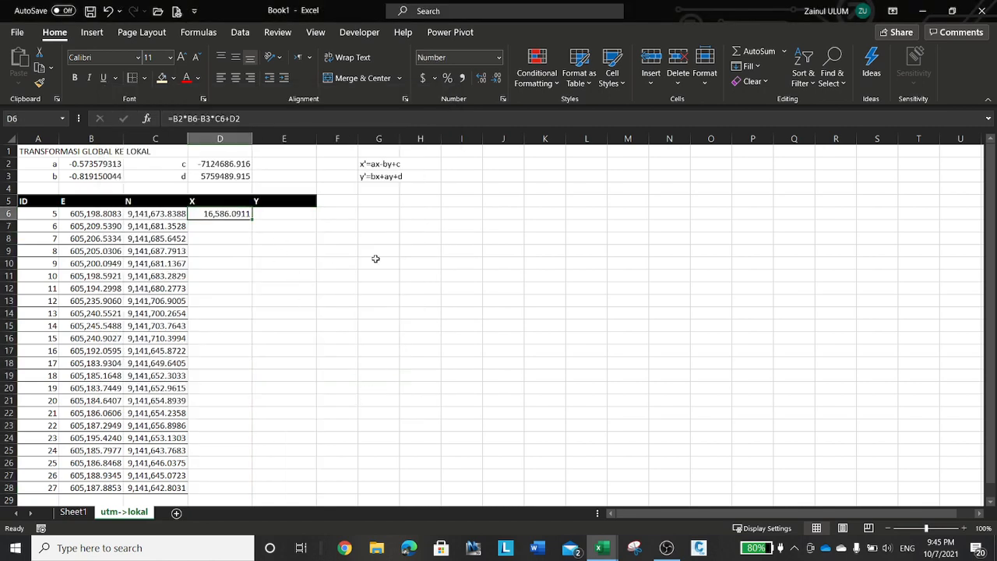
{"action": "left_click", "coordinate": [294, 219]}
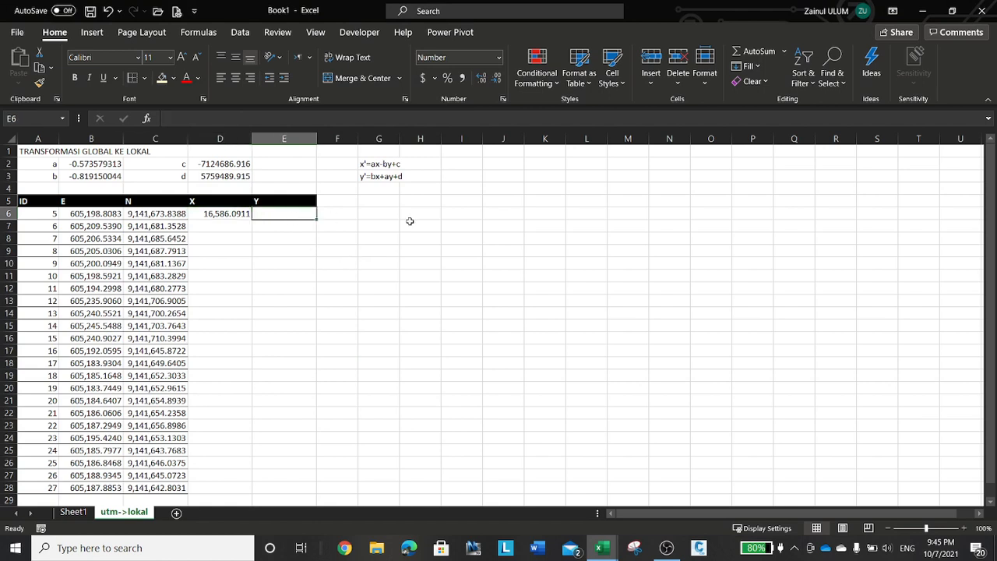
{"action": "type", "text": "="}
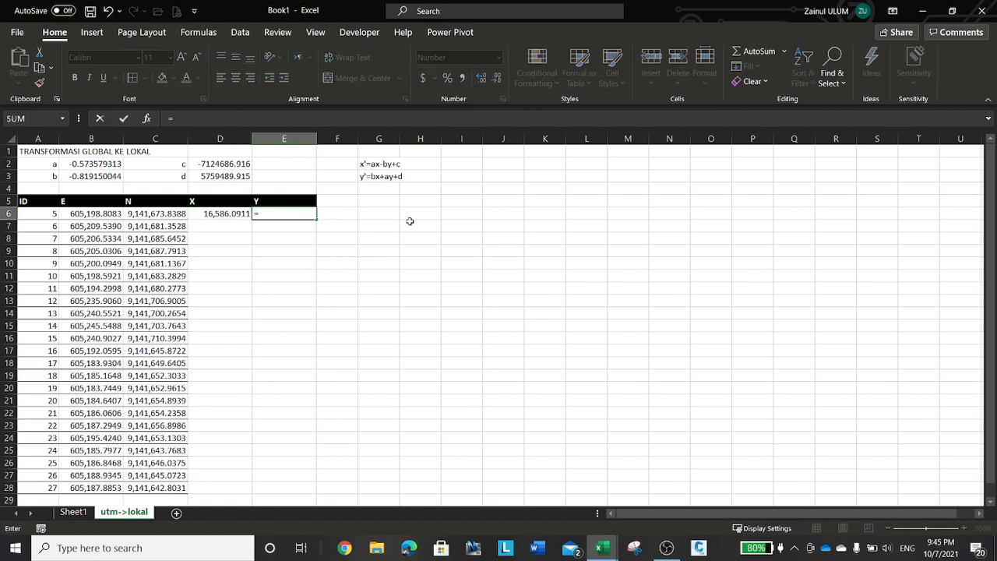
{"action": "left_click", "coordinate": [92, 178]}
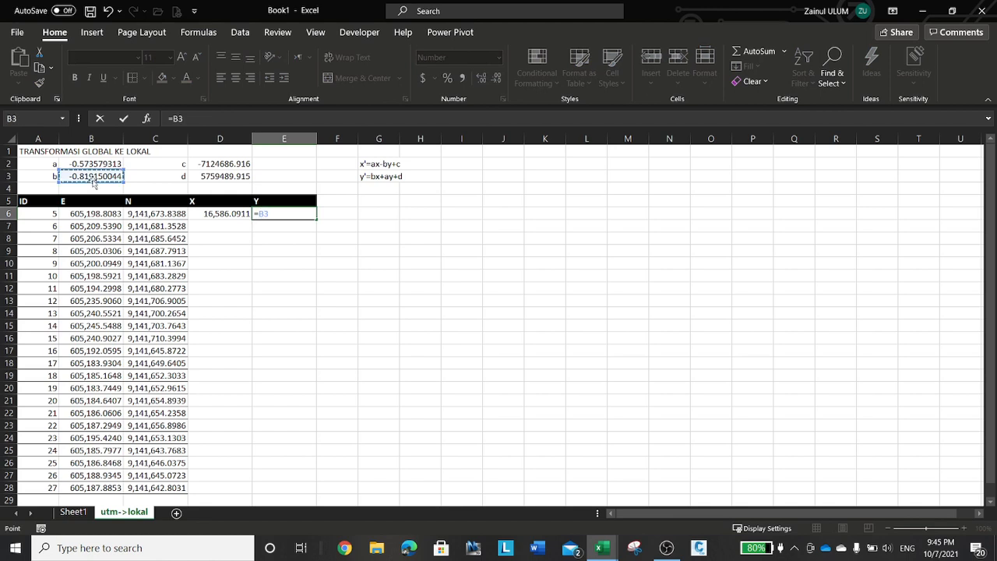
{"action": "type", "text": "*"}
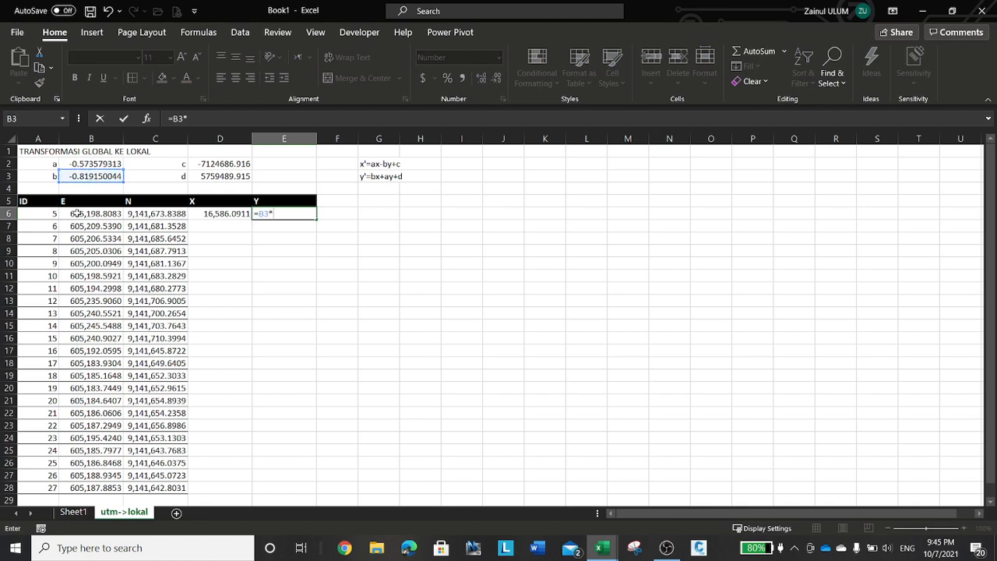
{"action": "left_click", "coordinate": [77, 213]}
{"action": "type", "text": "+"}
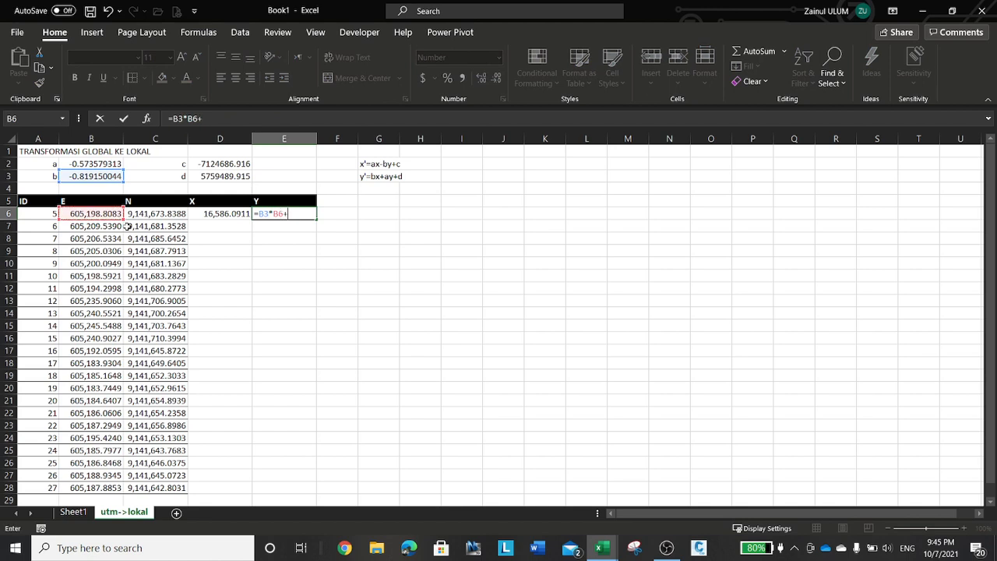
{"action": "left_click", "coordinate": [104, 163]}
{"action": "type", "text": "*"}
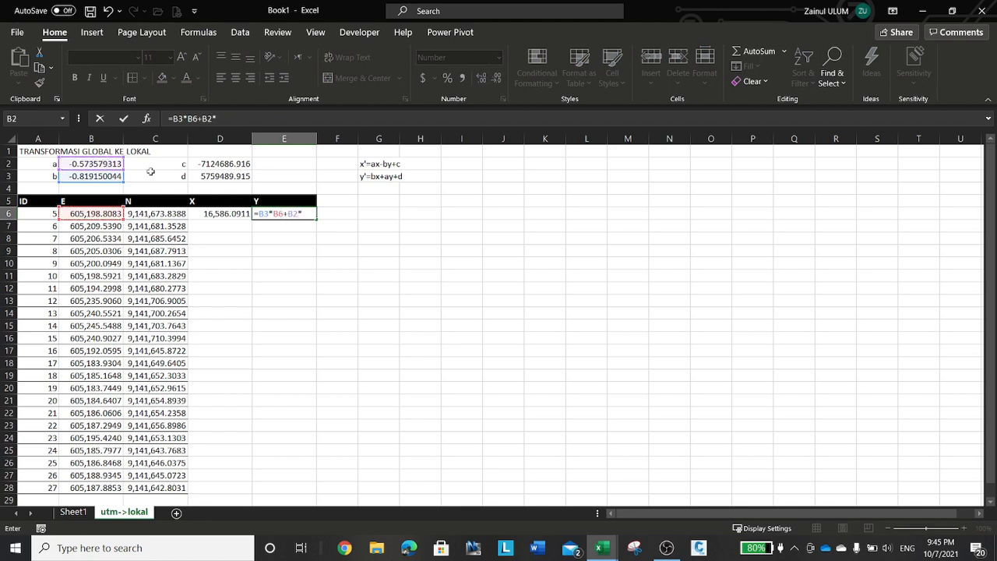
{"action": "left_click", "coordinate": [167, 215]}
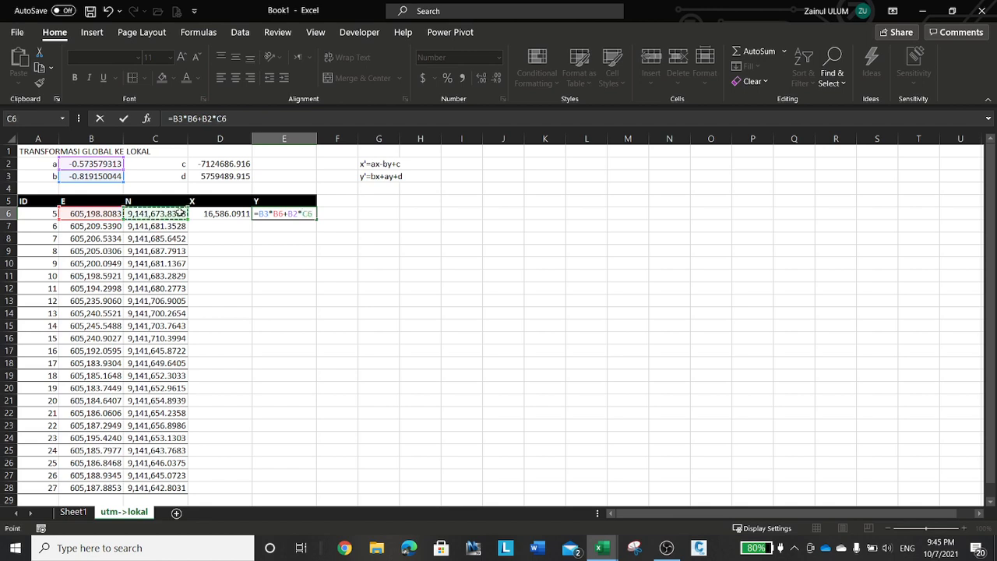
{"action": "type", "text": "+"}
{"action": "left_click", "coordinate": [243, 175]}
{"action": "key", "text": "Tab"}
{"action": "key", "text": "Left"}
{"action": "key", "text": "Left"}
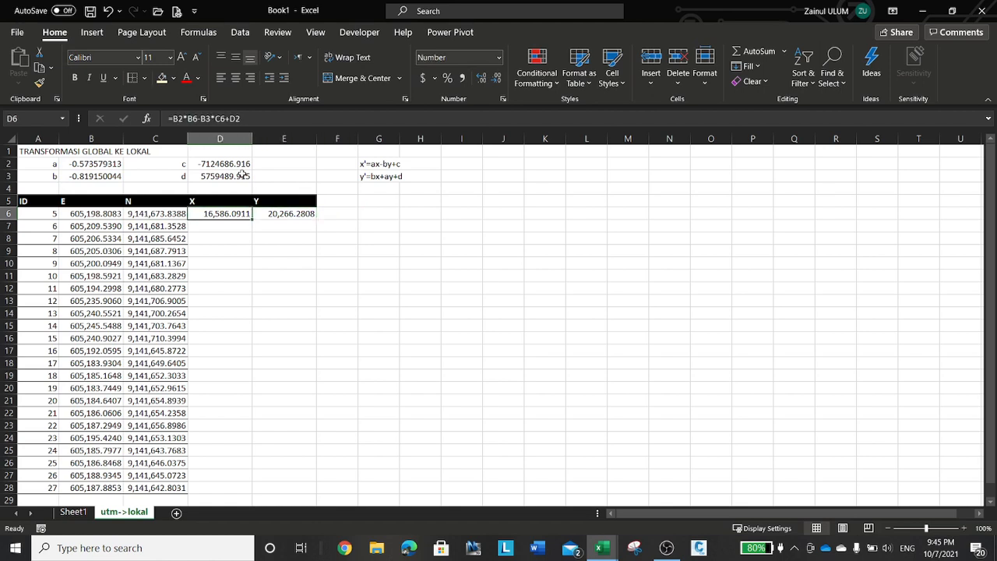
- Fill the X and Y formulas in D6:E6 down to row 28
{"action": "left_click", "coordinate": [250, 119]}
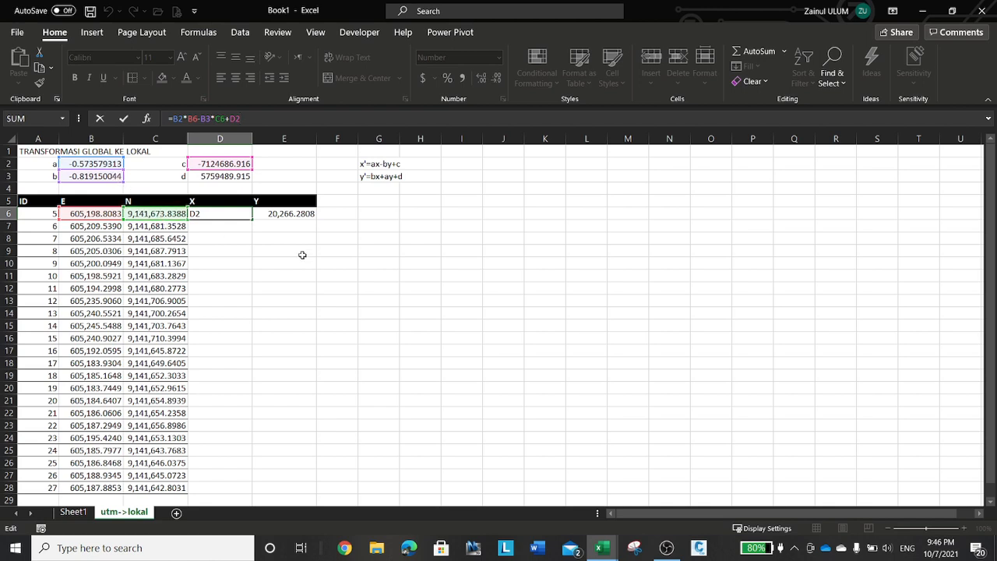
{"action": "key", "text": "ctrl+Return"}
{"action": "key", "text": "shift+Right"}
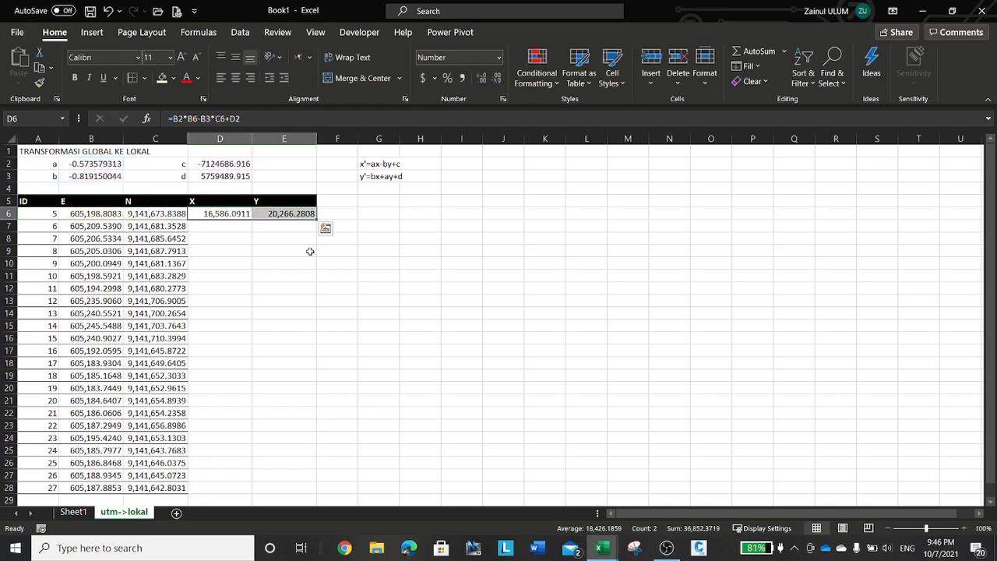
{"action": "double_click", "coordinate": [316, 219]}
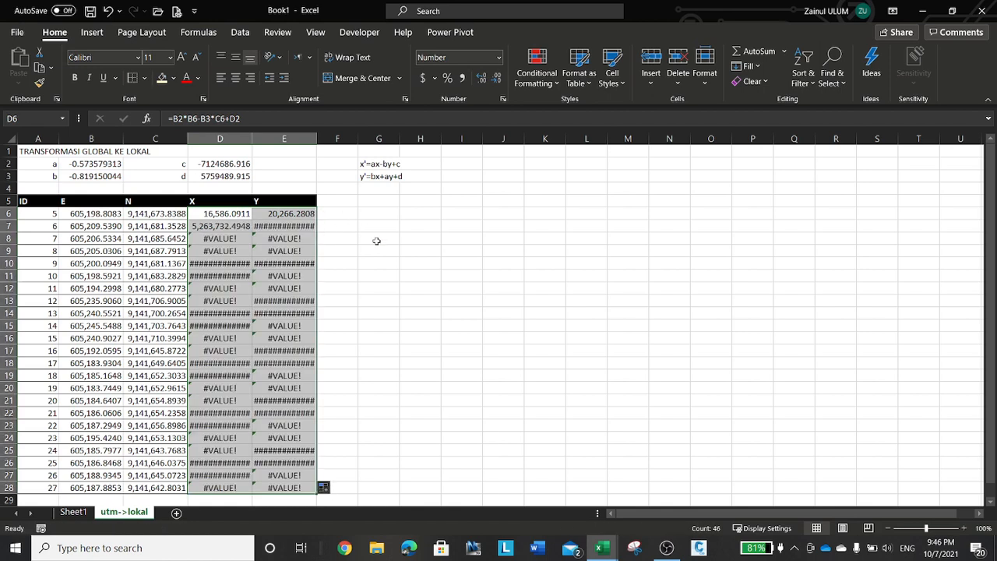
- Change the X formula in D6 to =$B$2*B6-$B$3*$C$6+$D$2 and fill it down to row 28
{"action": "left_click", "coordinate": [222, 214]}
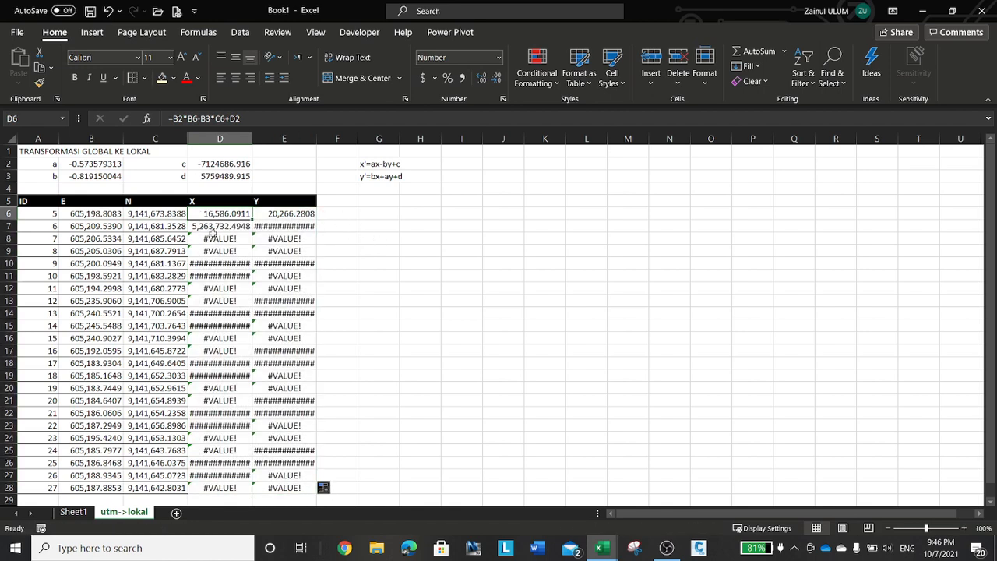
{"action": "left_click", "coordinate": [196, 118]}
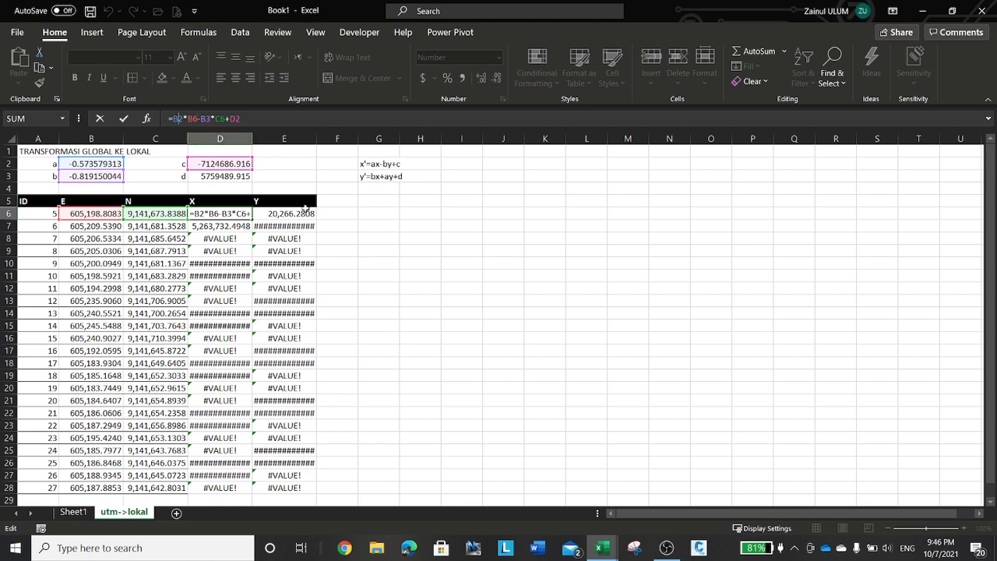
{"action": "key", "text": "F4"}
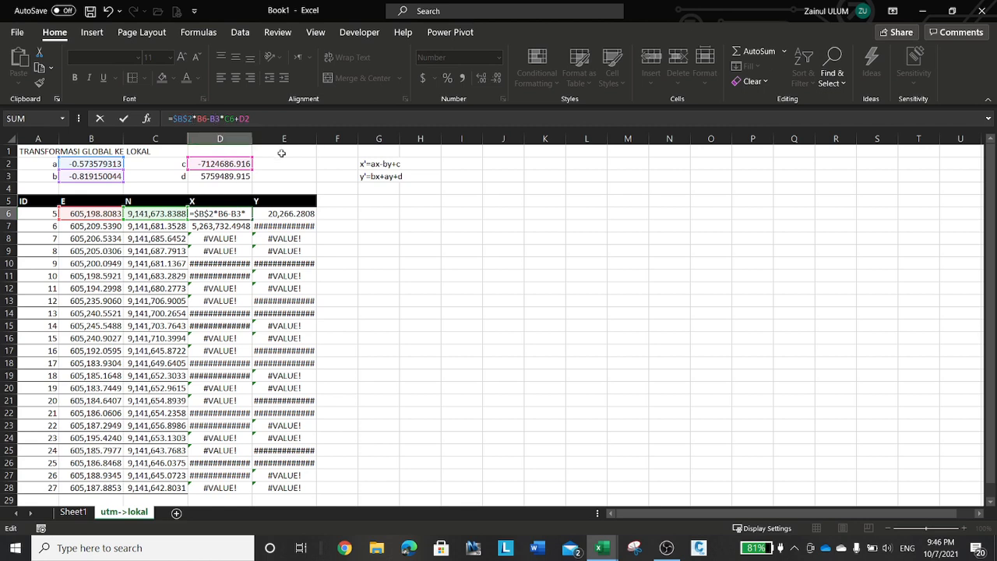
{"action": "key", "text": "F4"}
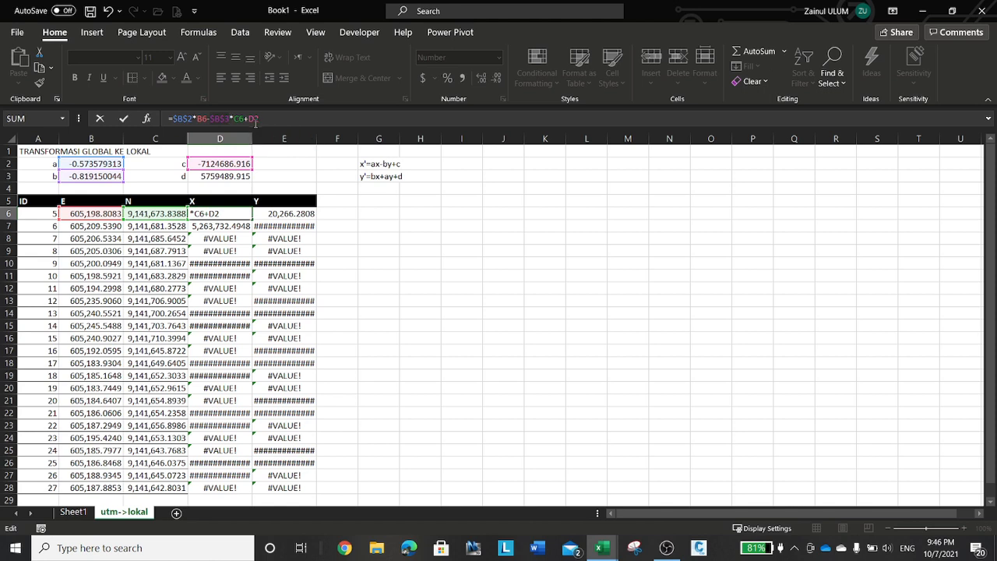
{"action": "key", "text": "F4"}
{"action": "key", "text": "End"}
{"action": "key", "text": "F4"}
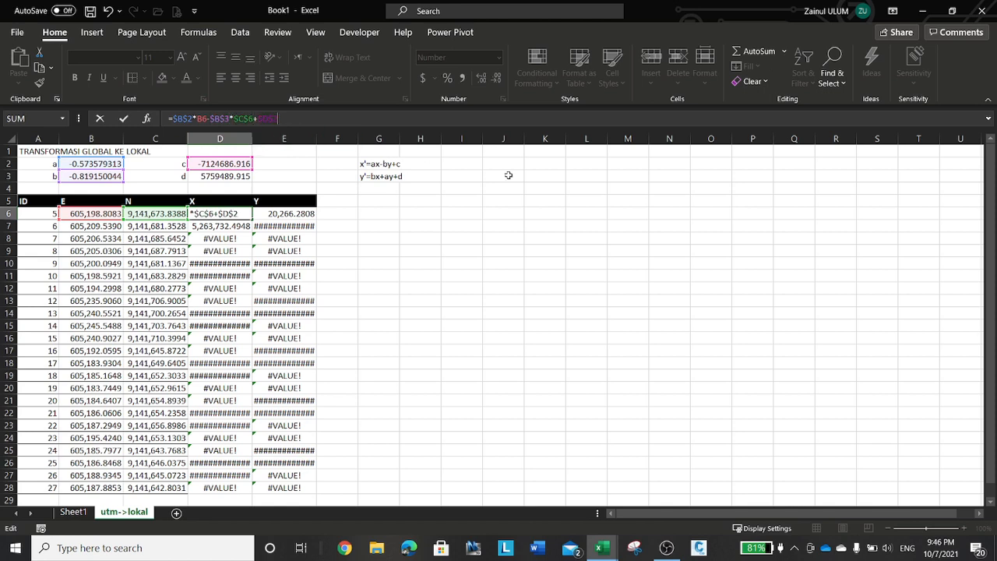
{"action": "key", "text": "ctrl+Return"}
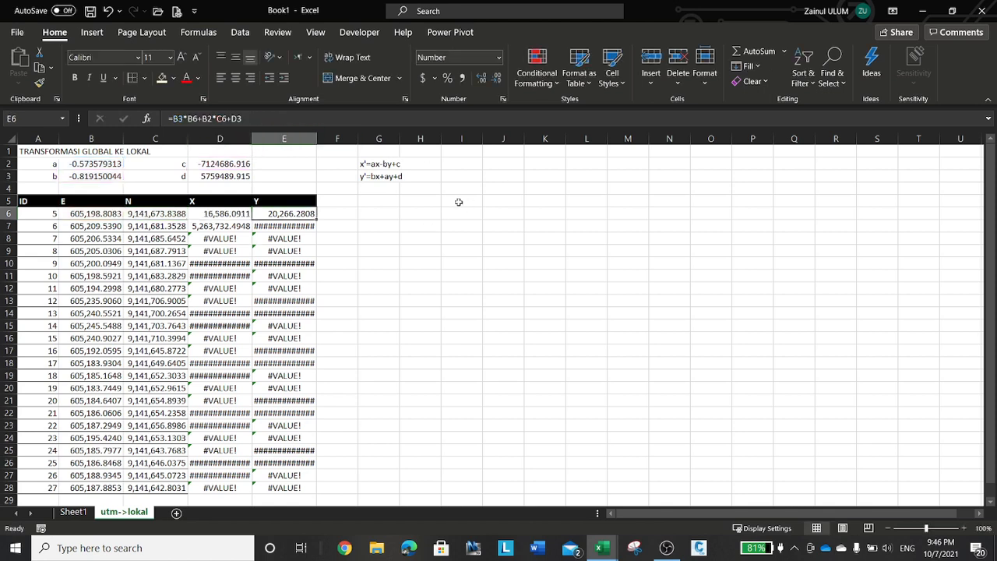
{"action": "double_click", "coordinate": [250, 220]}
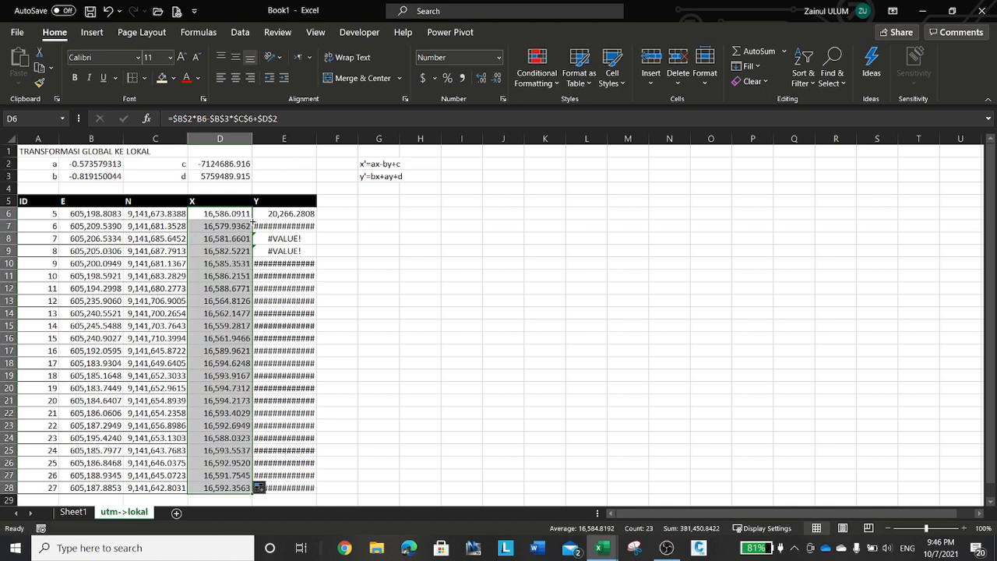
- Lock the parameter references in E6 so the Y formula reads =$B$3*B6+$B$2*C6+$D$3
{"action": "left_click", "coordinate": [277, 210]}
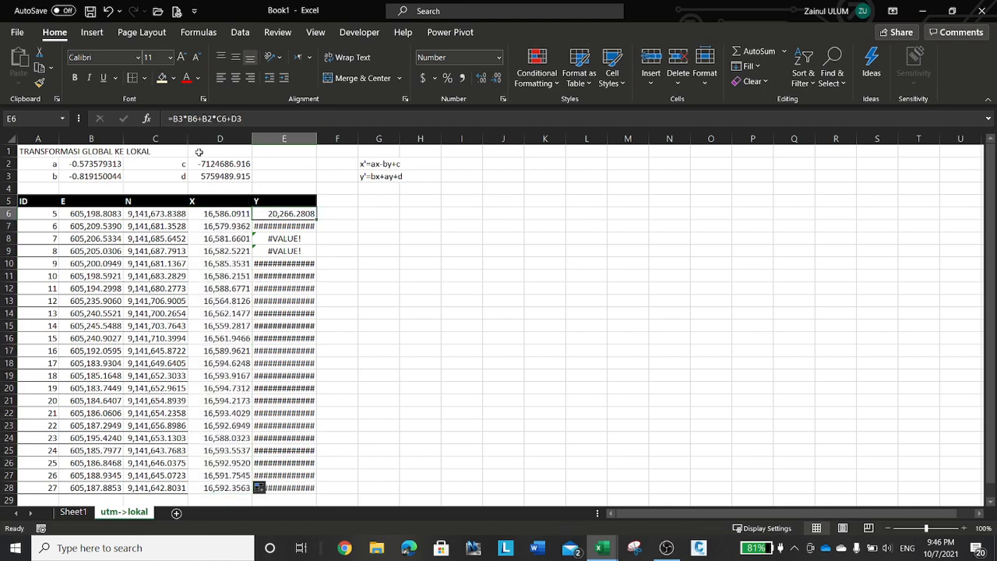
{"action": "left_click", "coordinate": [178, 119]}
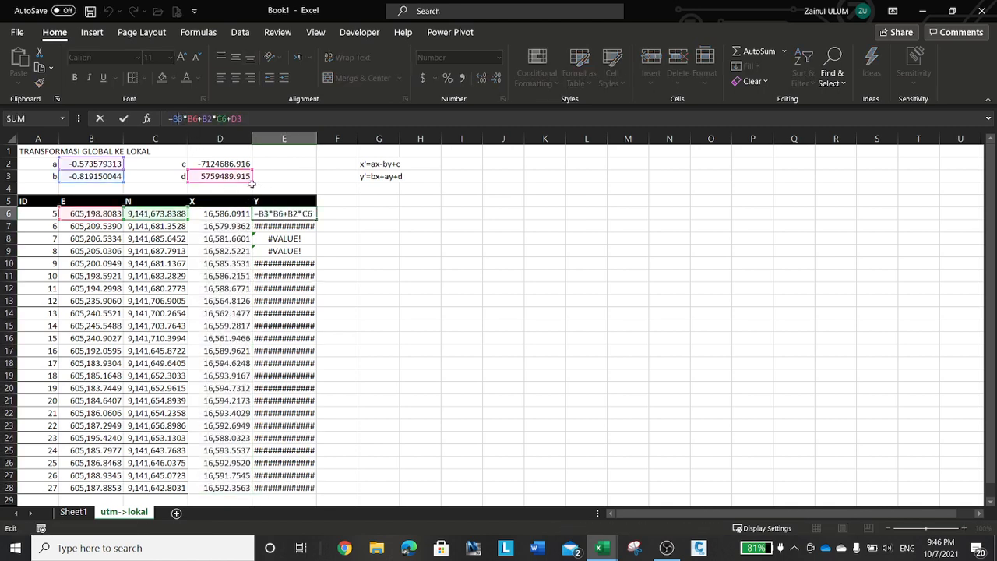
{"action": "key", "text": "F4"}
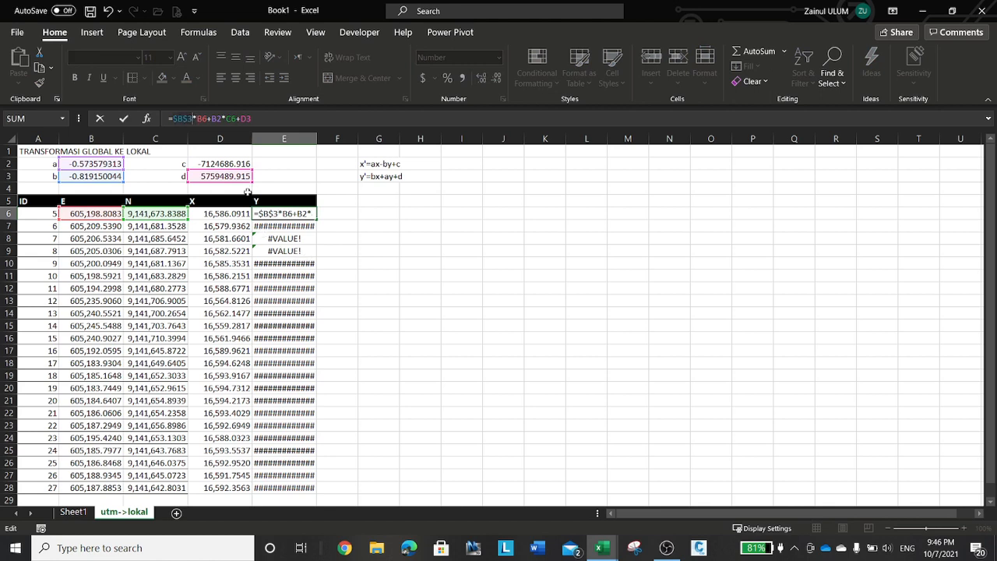
{"action": "left_click", "coordinate": [214, 118]}
{"action": "key", "text": "F4"}
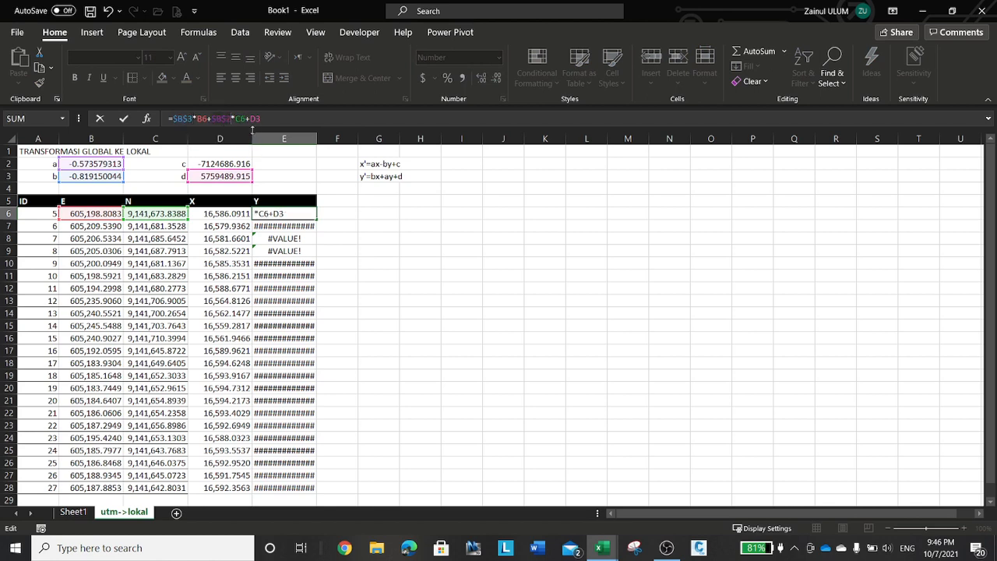
{"action": "left_click", "coordinate": [257, 118]}
{"action": "key", "text": "F4"}
{"action": "key", "text": "Tab"}
- Fill the Y formula from E6 down to row 28 and adjust the width of column E
{"action": "key", "text": "Left"}
{"action": "key", "text": "Left"}
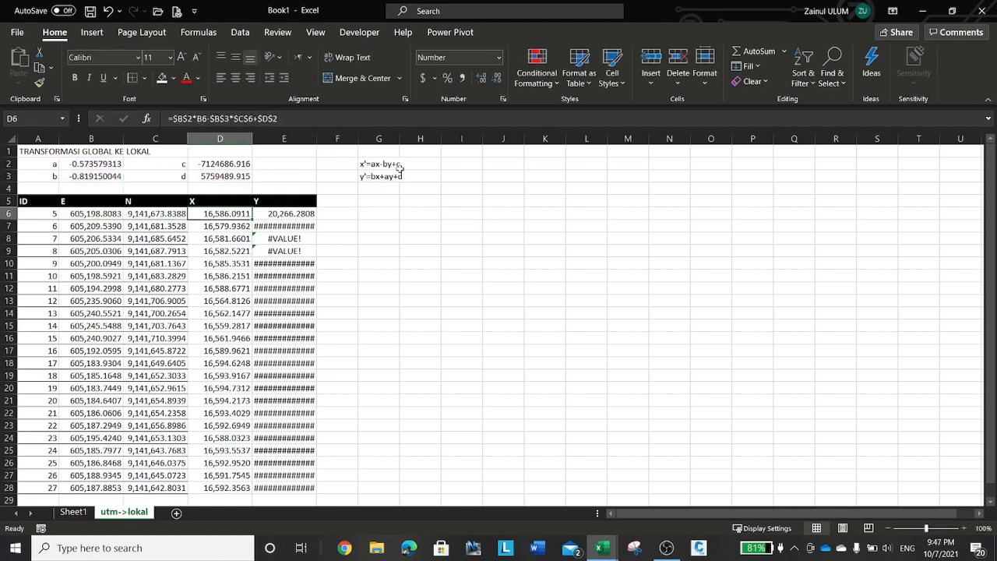
{"action": "left_click", "coordinate": [308, 119]}
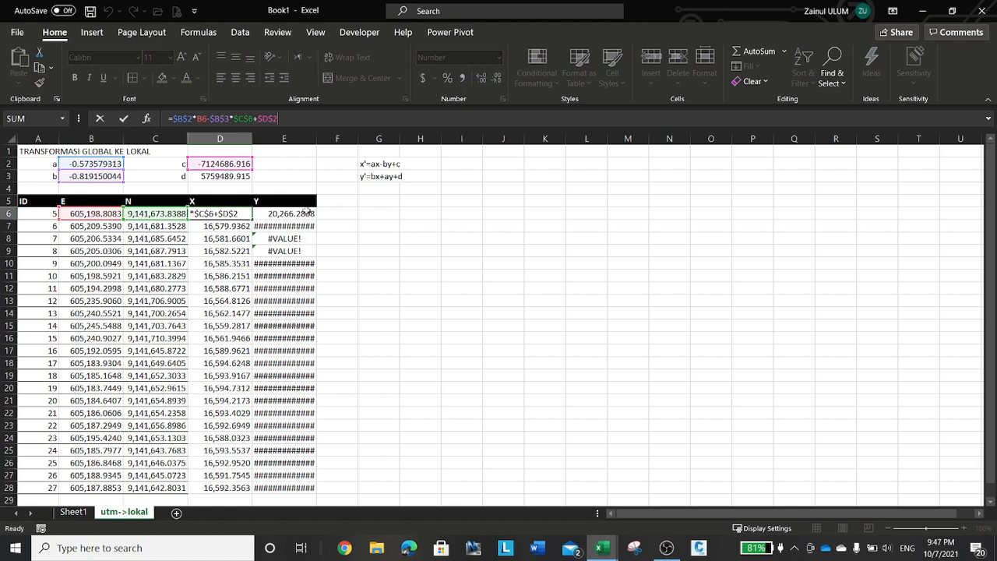
{"action": "key", "text": "Tab"}
{"action": "double_click", "coordinate": [316, 219]}
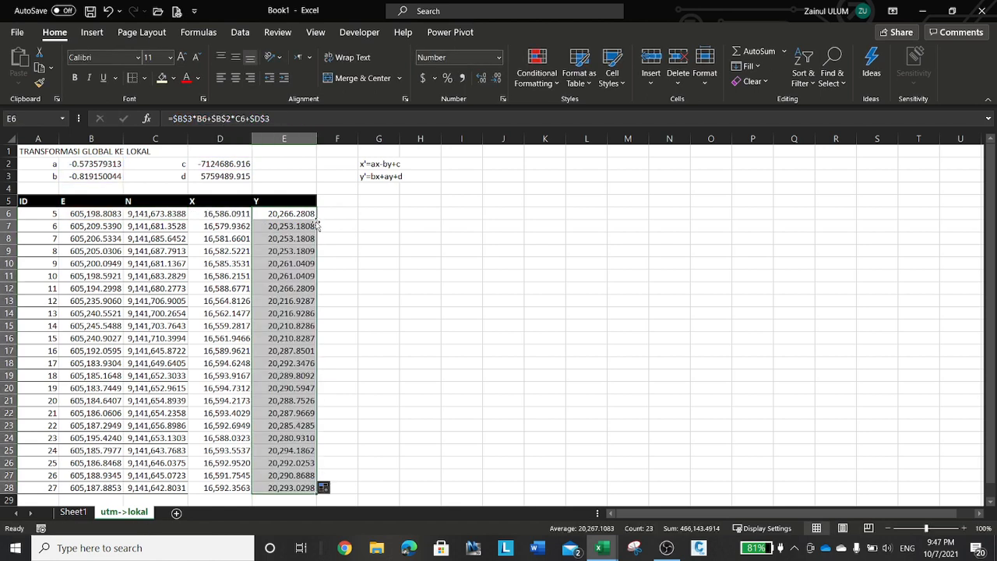
{"action": "double_click", "coordinate": [317, 139]}
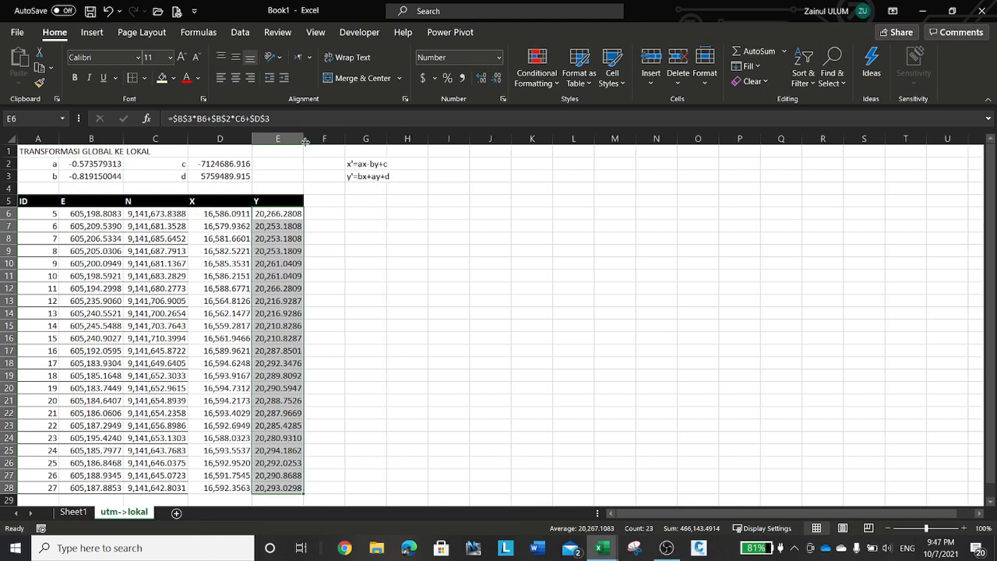
{"action": "left_click_drag", "start_coordinate": [311, 138], "coordinate": [322, 138]}
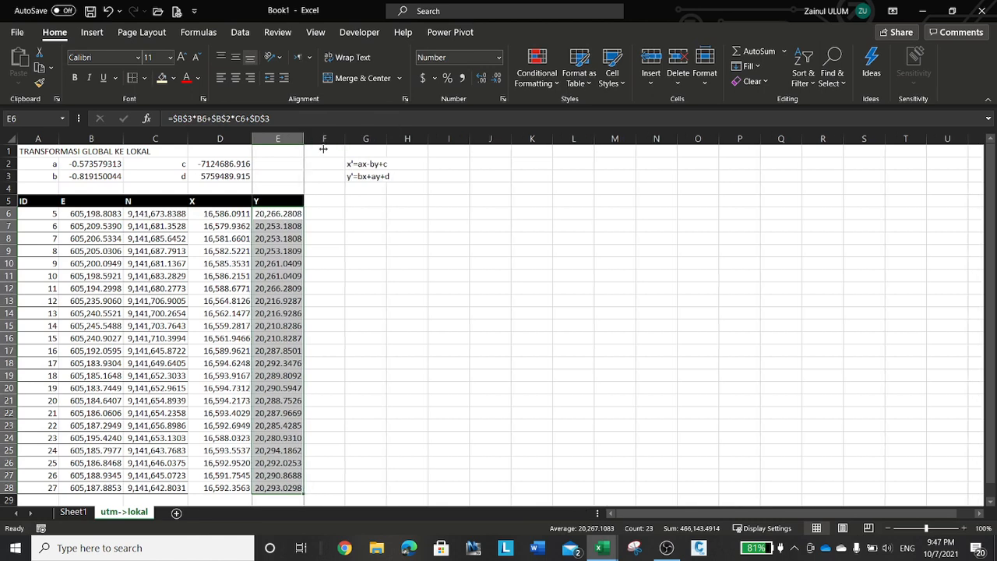
- Make the C6 reference in D6 relative, giving =$B$2*B6-$B$3*C6+$D$2, and refill the X column down to row 28
{"action": "left_click", "coordinate": [241, 213]}
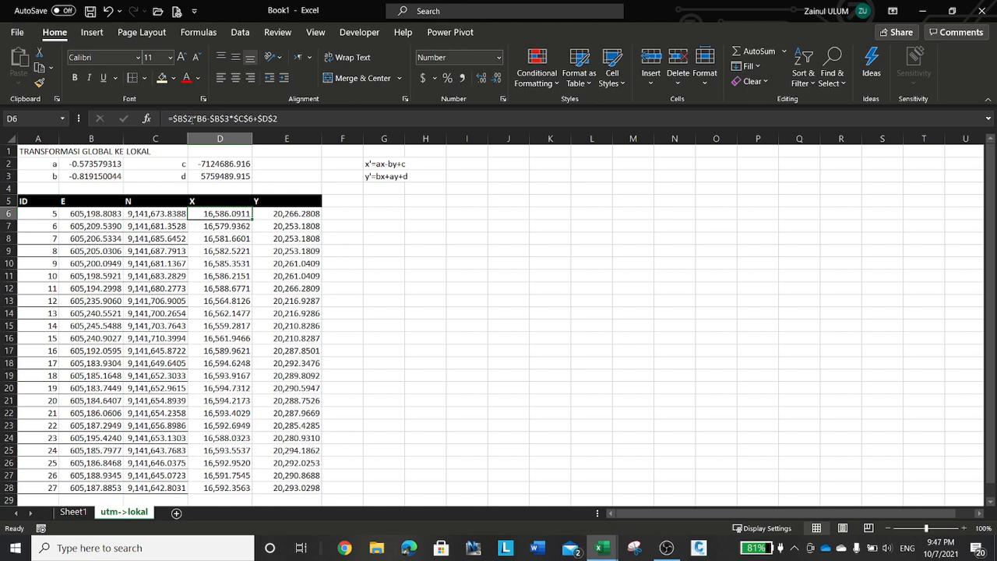
{"action": "left_click", "coordinate": [190, 119]}
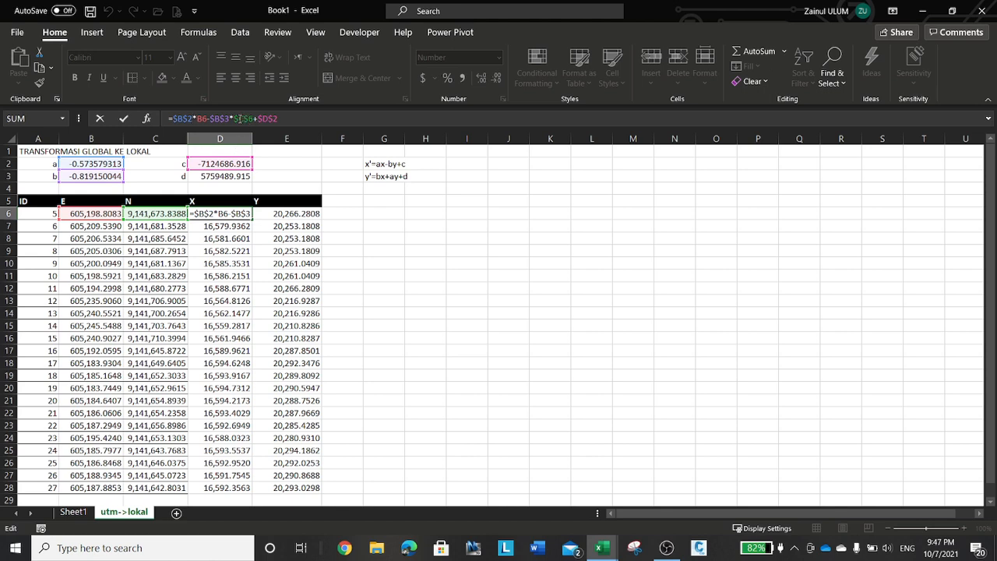
{"action": "left_click", "coordinate": [240, 118]}
{"action": "key", "text": "BackSpace"}
{"action": "key", "text": "BackSpace"}
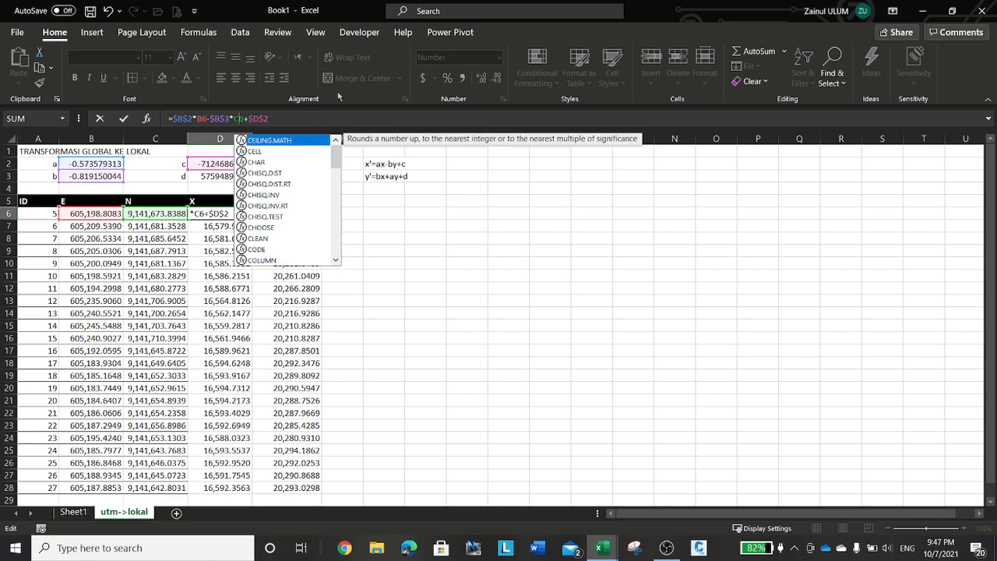
{"action": "key", "text": "Tab"}
{"action": "left_click", "coordinate": [243, 215]}
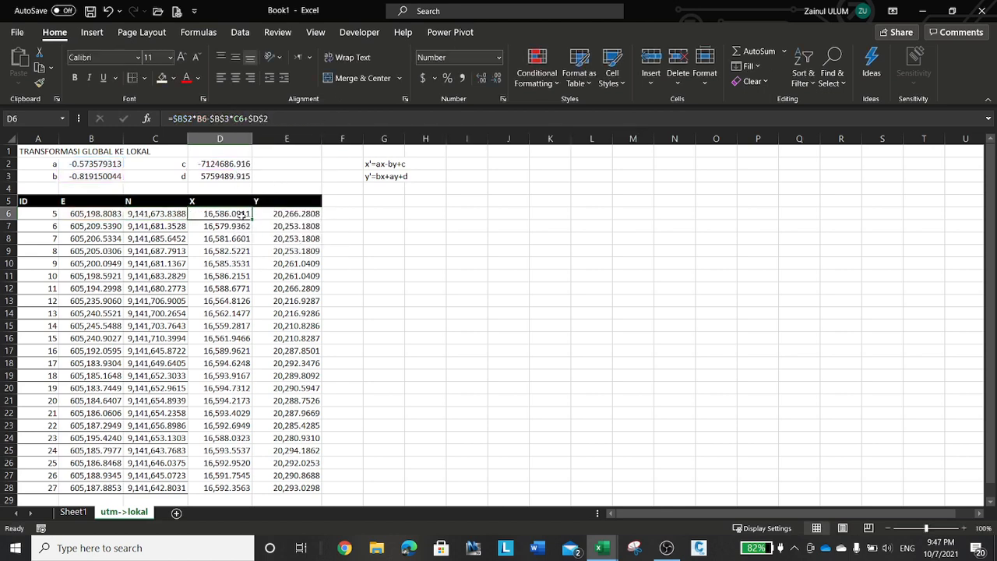
{"action": "key", "text": "shift+Right"}
{"action": "left_click", "coordinate": [243, 214]}
{"action": "double_click", "coordinate": [252, 219]}
{"action": "scroll", "coordinate": [381, 272], "scroll_direction": "down", "scroll_amount": 6}
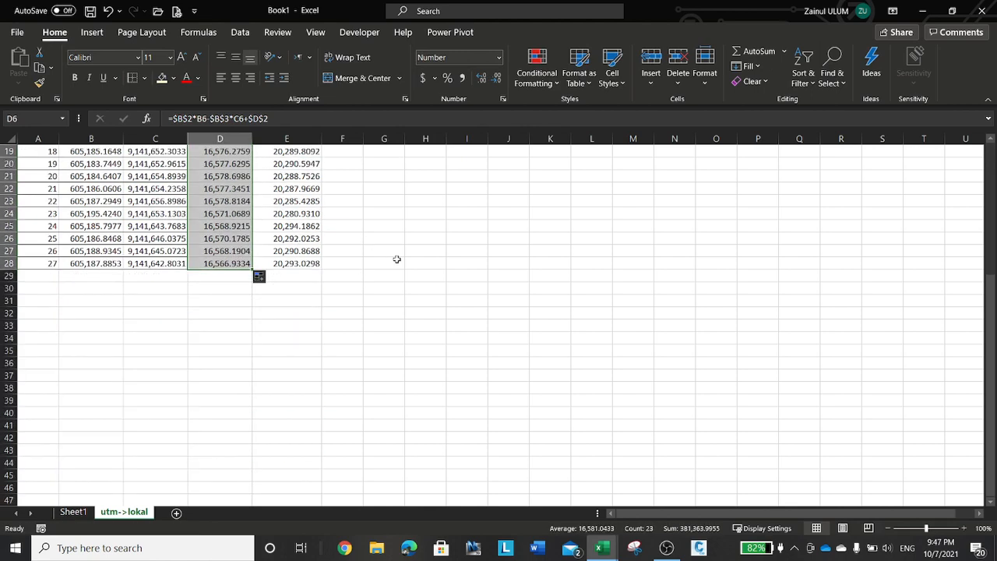
- Copy the common points' global coordinates E6:F7 from Sheet1 and paste them as values at B29 on the utm->lokal sheet
{"action": "left_click", "coordinate": [76, 511]}
{"action": "scroll", "coordinate": [338, 359], "scroll_direction": "up", "scroll_amount": 7}
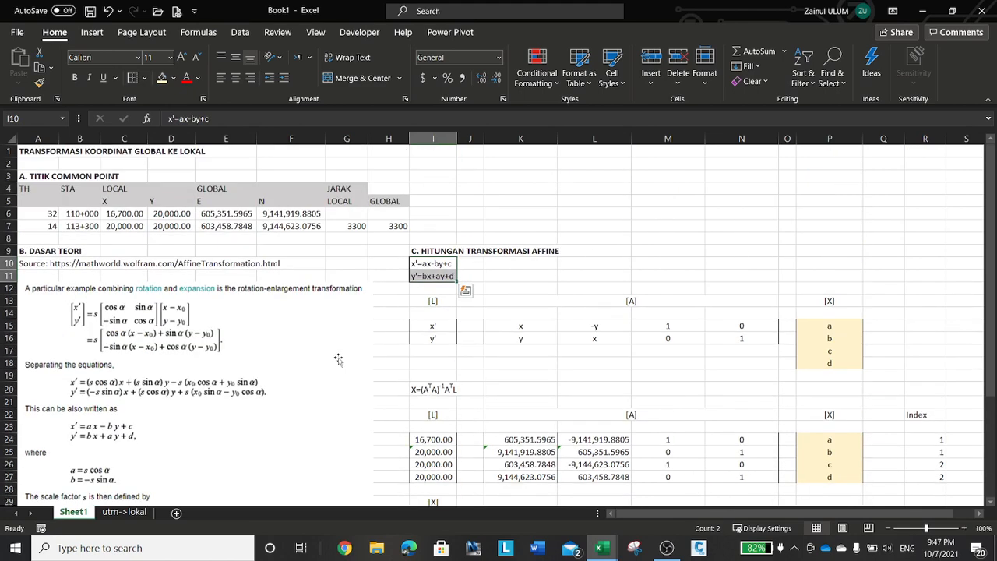
{"action": "left_click_drag", "start_coordinate": [243, 215], "coordinate": [266, 221]}
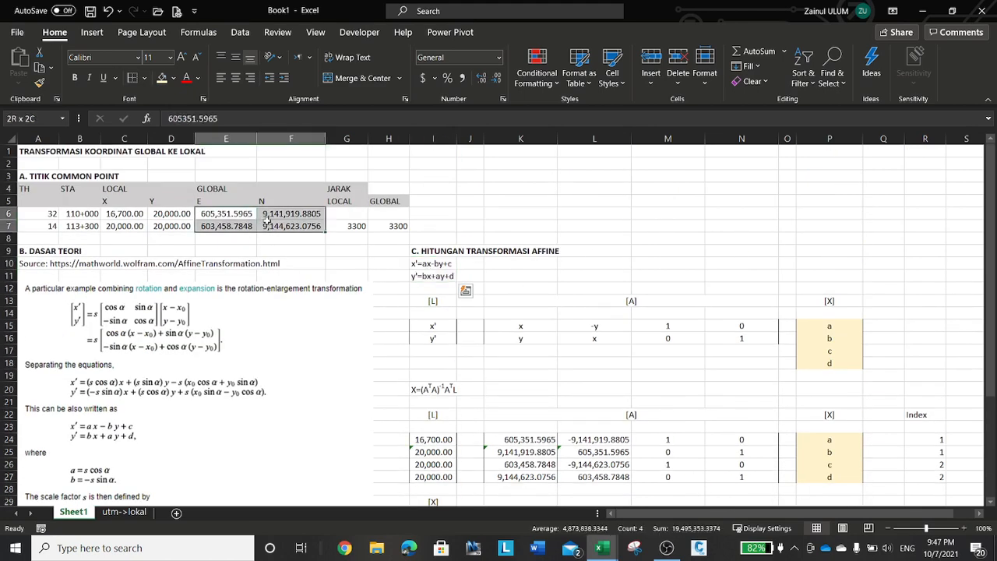
{"action": "right_click", "coordinate": [267, 221]}
{"action": "left_click", "coordinate": [283, 187]}
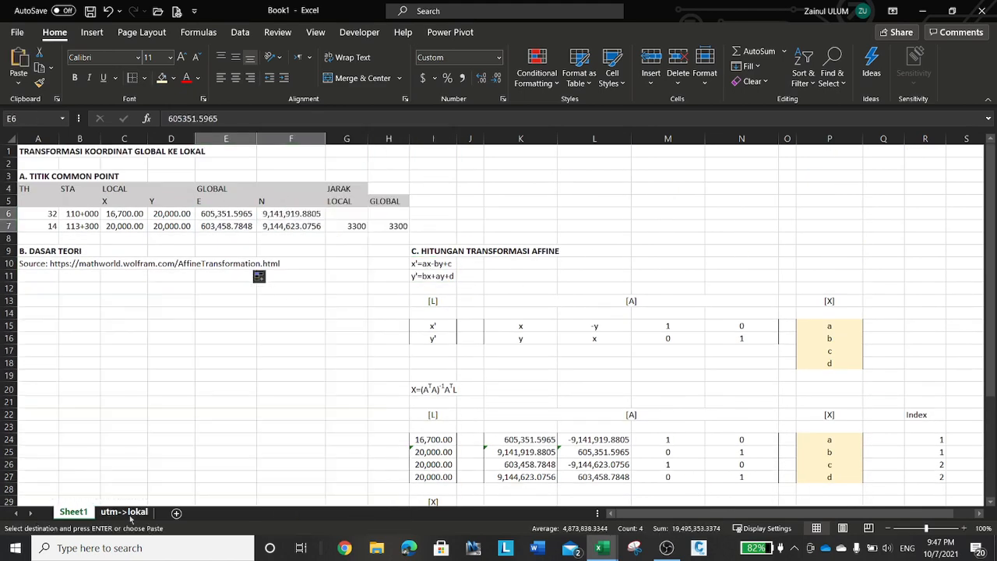
{"action": "left_click", "coordinate": [124, 512]}
{"action": "scroll", "coordinate": [296, 361], "scroll_direction": "up", "scroll_amount": 2}
{"action": "left_click", "coordinate": [85, 314]}
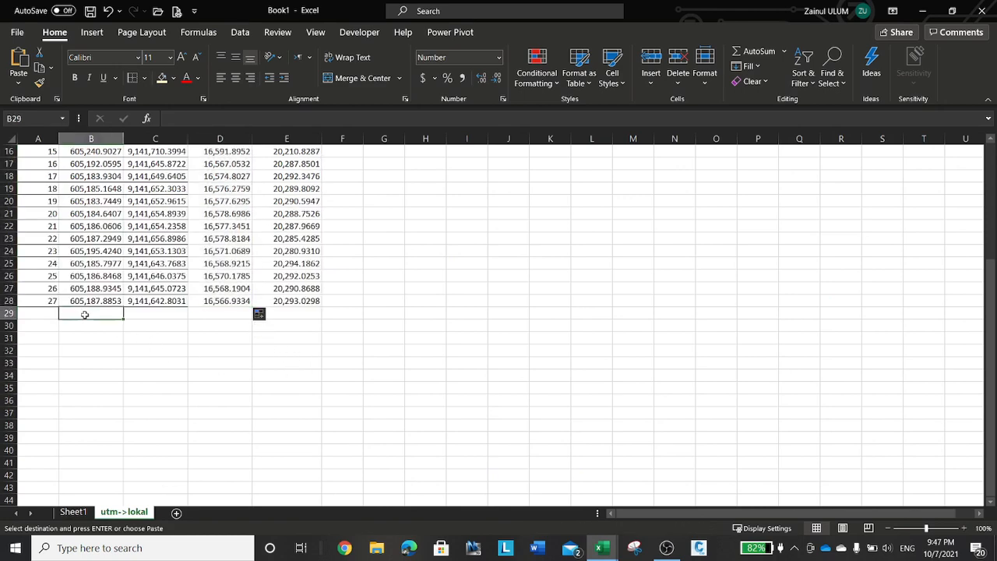
{"action": "right_click", "coordinate": [85, 314]}
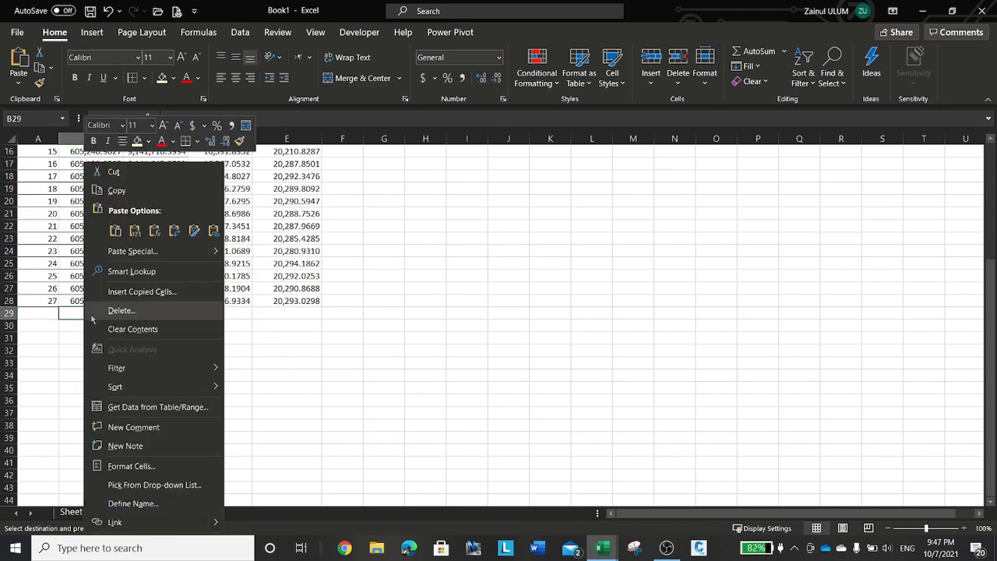
{"action": "left_click", "coordinate": [135, 232]}
- Extend the X and Y formulas from row 28 to row 30 and check the common points' local coordinates
{"action": "left_click_drag", "start_coordinate": [239, 300], "coordinate": [317, 333]}
{"action": "left_click", "coordinate": [366, 370]}
{"action": "left_click", "coordinate": [236, 315]}
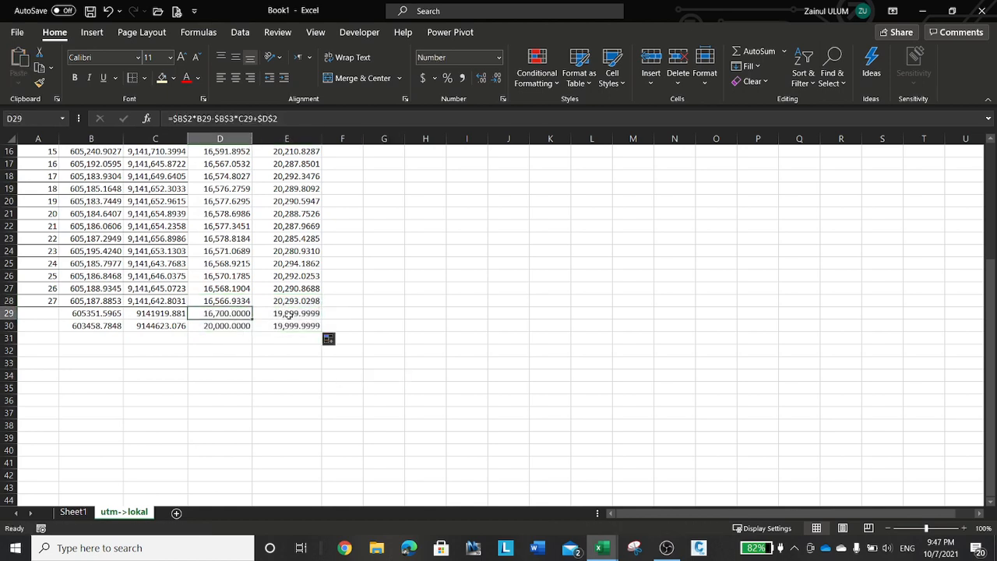
{"action": "left_click", "coordinate": [288, 315]}
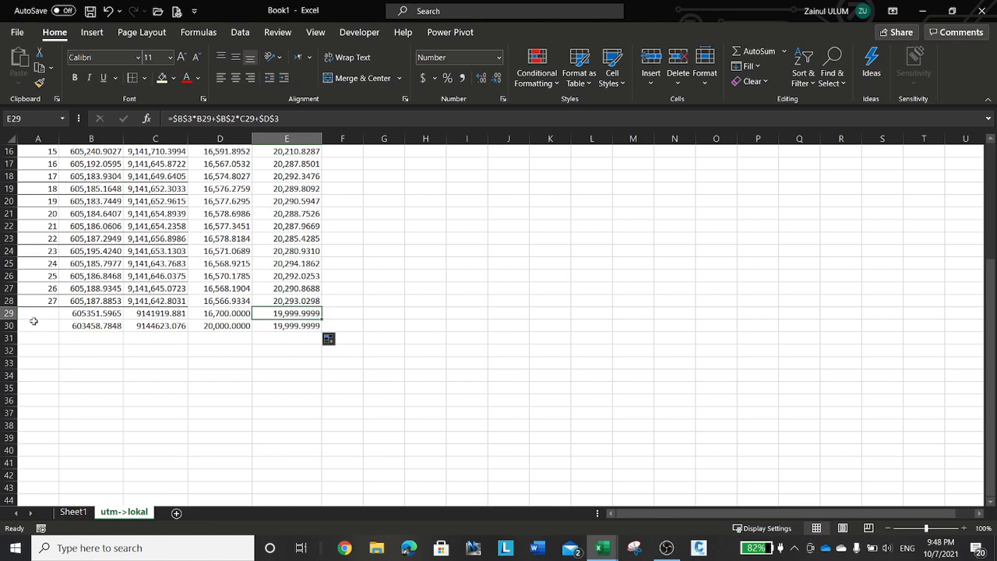
- Extend the ID numbering in column A down to row 30 for the two added common points
{"action": "left_click_drag", "start_coordinate": [9, 313], "coordinate": [9, 326]}
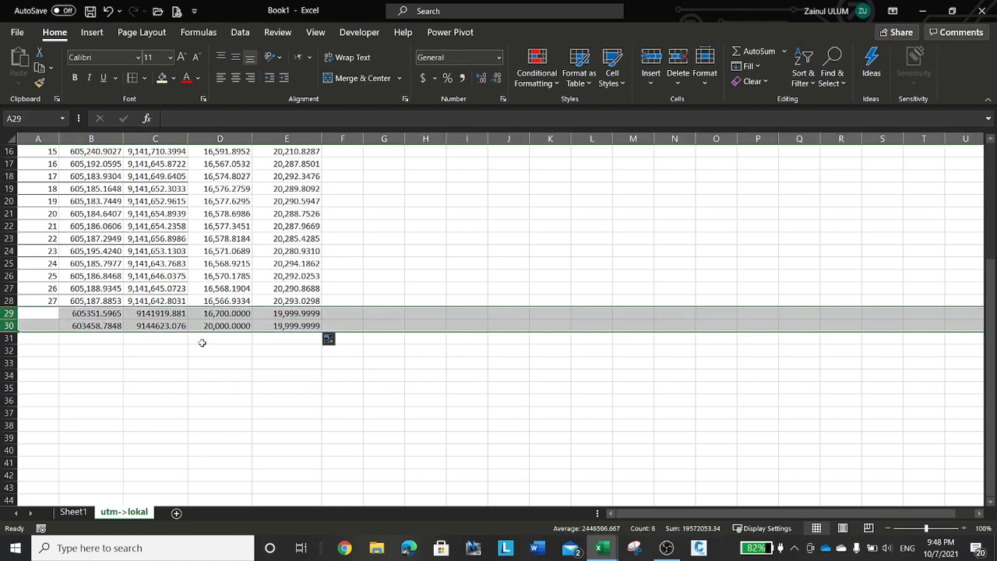
{"action": "left_click", "coordinate": [50, 301]}
{"action": "left_click_drag", "start_coordinate": [51, 288], "coordinate": [61, 327]}
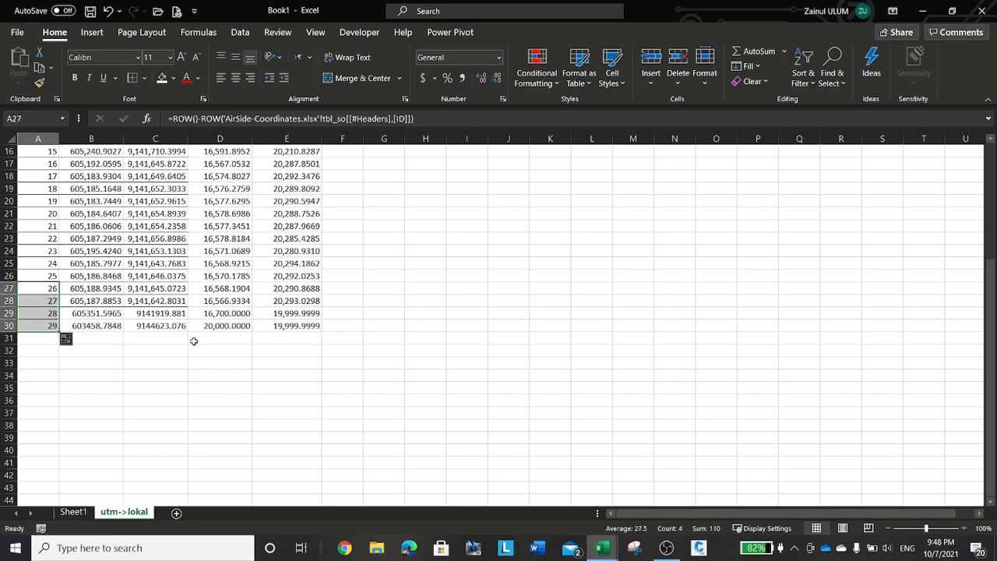
{"action": "left_click", "coordinate": [198, 338]}
- Format the local coordinates in D6:E30 with three decimal places and review the last rows
{"action": "scroll", "coordinate": [363, 352], "scroll_direction": "up", "scroll_amount": 4}
{"action": "scroll", "coordinate": [363, 353], "scroll_direction": "up", "scroll_amount": 1}
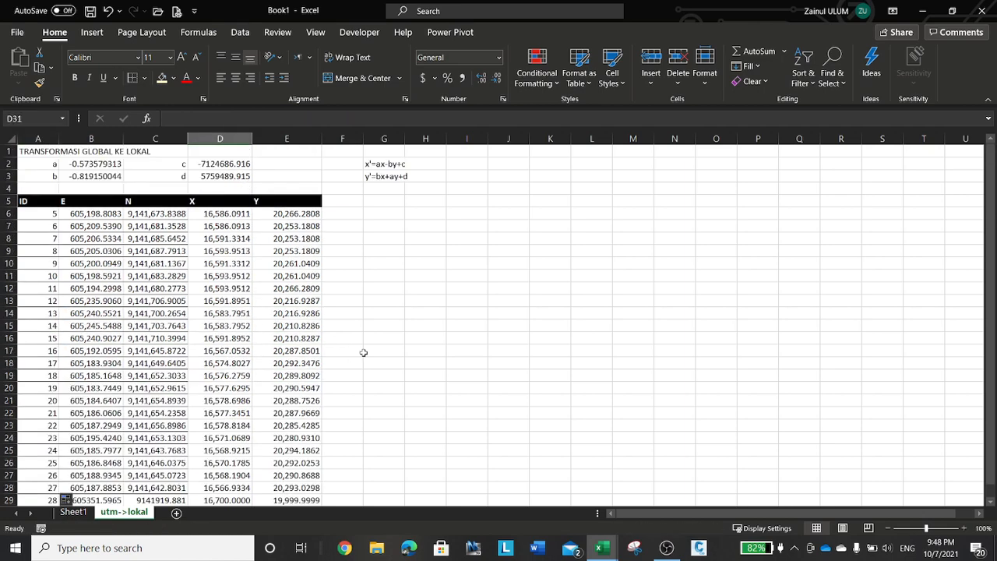
{"action": "left_click", "coordinate": [204, 218]}
{"action": "scroll", "coordinate": [400, 316], "scroll_direction": "down", "scroll_amount": 3}
{"action": "scroll", "coordinate": [400, 316], "scroll_direction": "down", "scroll_amount": 2}
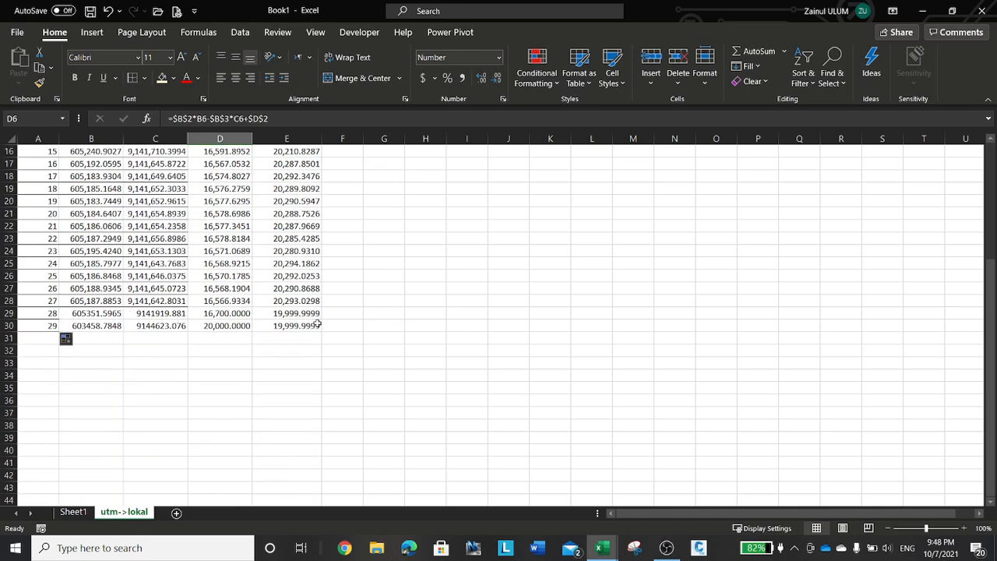
{"action": "left_click", "coordinate": [315, 324], "text": "shift"}
{"action": "scroll", "coordinate": [423, 312], "scroll_direction": "up", "scroll_amount": 5}
{"action": "key", "text": "ctrl+1"}
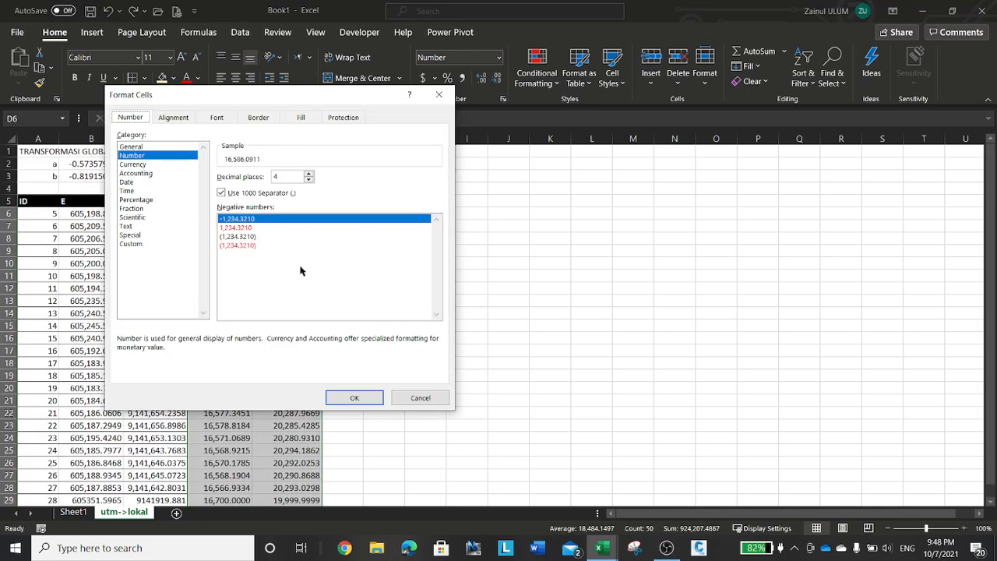
{"action": "left_click", "coordinate": [310, 180]}
{"action": "left_click", "coordinate": [355, 397]}
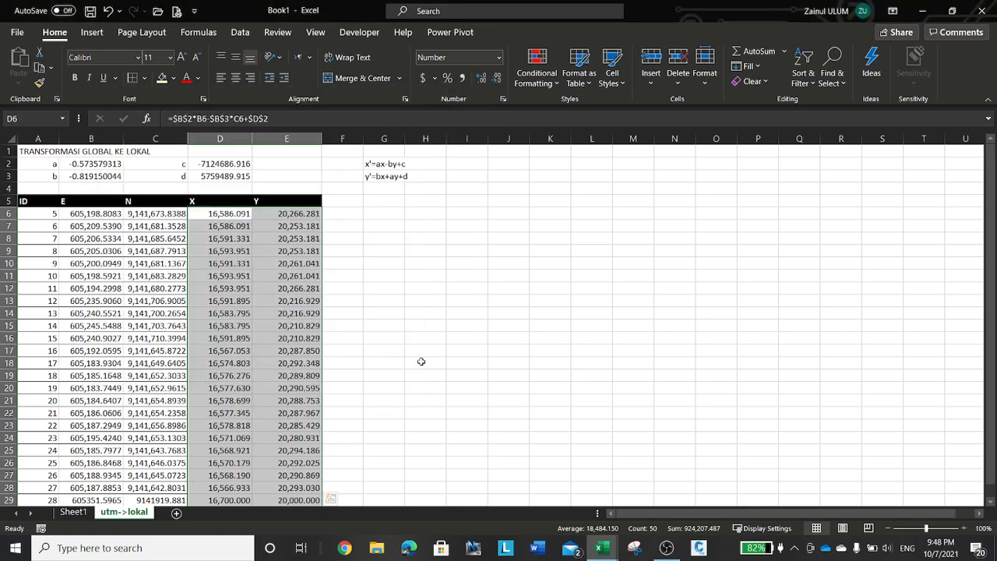
{"action": "scroll", "coordinate": [451, 402], "scroll_direction": "down", "scroll_amount": 7}
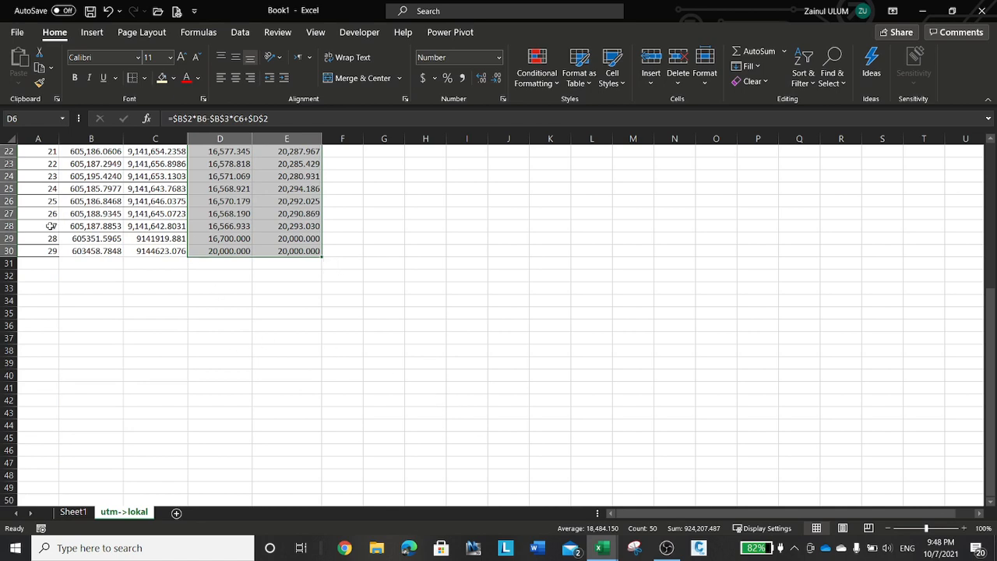
- Copy the cell formatting of A28:C28 onto the added common point rows A29:C30
{"action": "left_click_drag", "start_coordinate": [51, 226], "coordinate": [139, 226]}
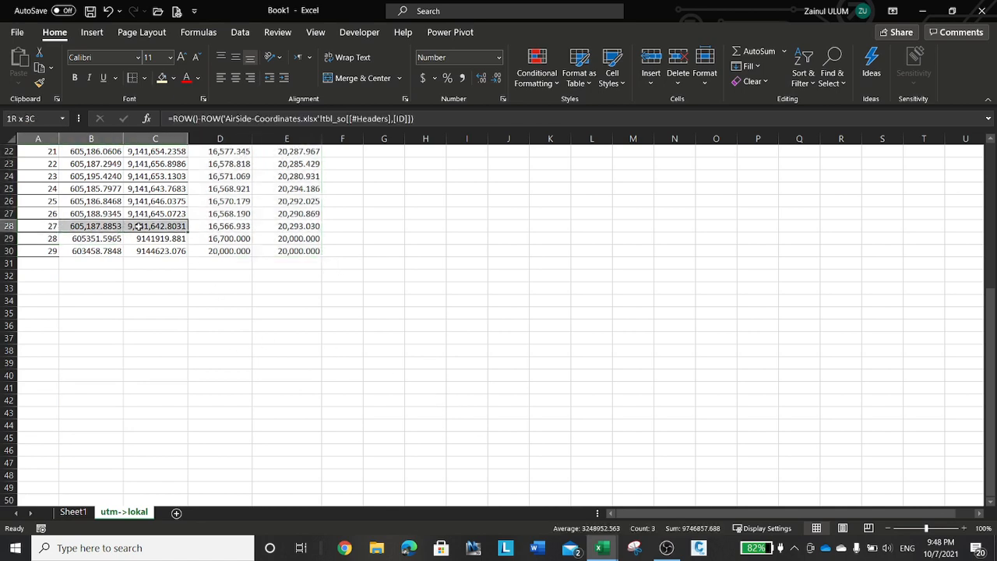
{"action": "left_click", "coordinate": [39, 82]}
{"action": "mouse_move", "coordinate": [35, 238]}
{"action": "left_mouse_down"}
{"action": "mouse_move", "coordinate": [156, 240]}
{"action": "mouse_move", "coordinate": [155, 251]}
{"action": "left_mouse_up"}
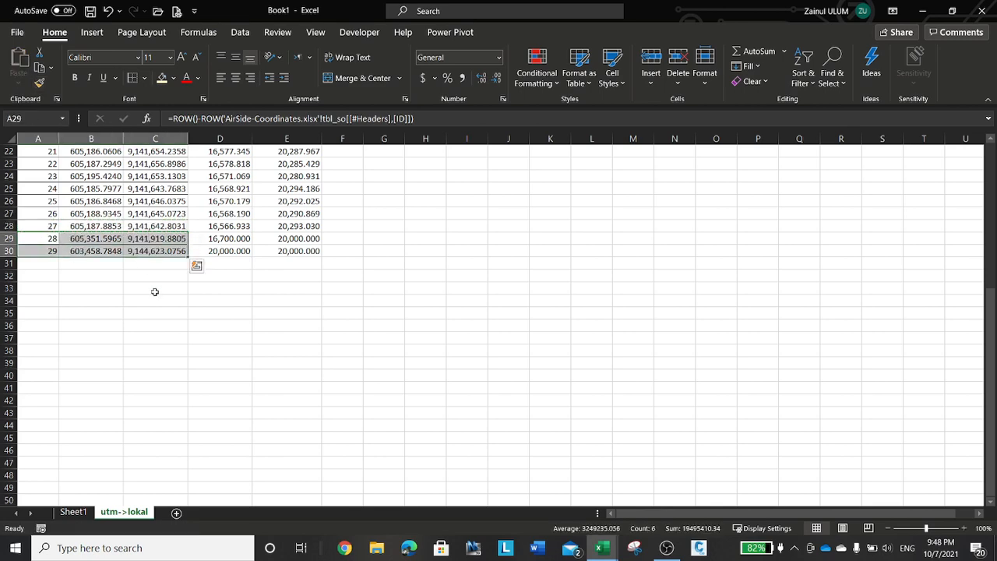
{"action": "left_click", "coordinate": [160, 302]}
{"action": "scroll", "coordinate": [271, 351], "scroll_direction": "up", "scroll_amount": 7}
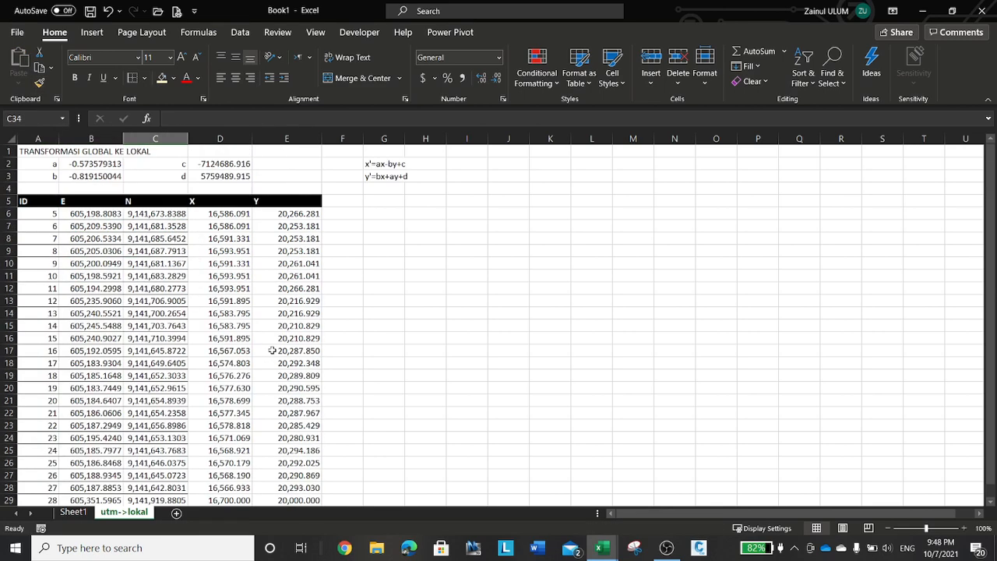
- Glance at Sheet1, return to utm->lokal and add a new blank worksheet after it
{"action": "left_click", "coordinate": [74, 512]}
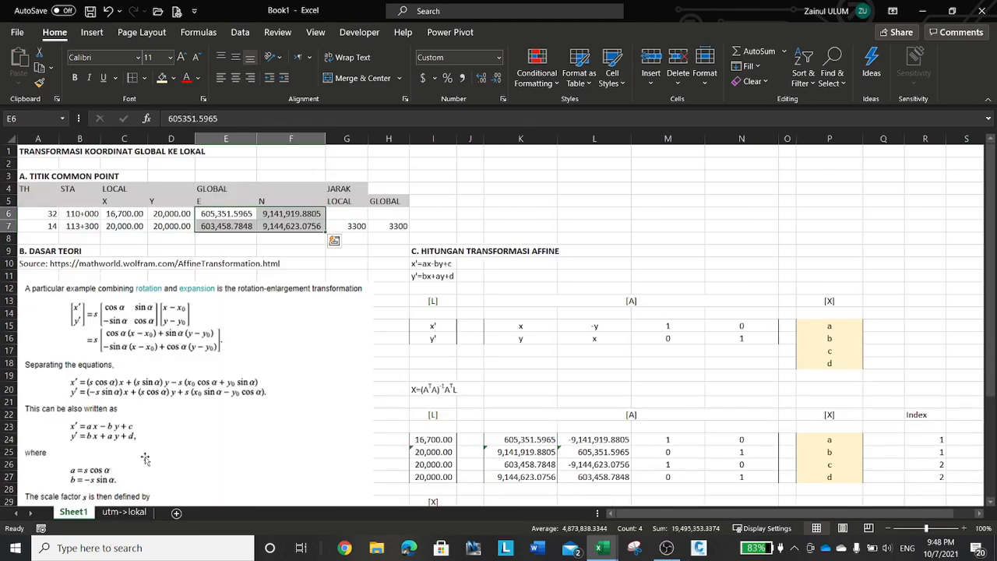
{"action": "left_click", "coordinate": [138, 513]}
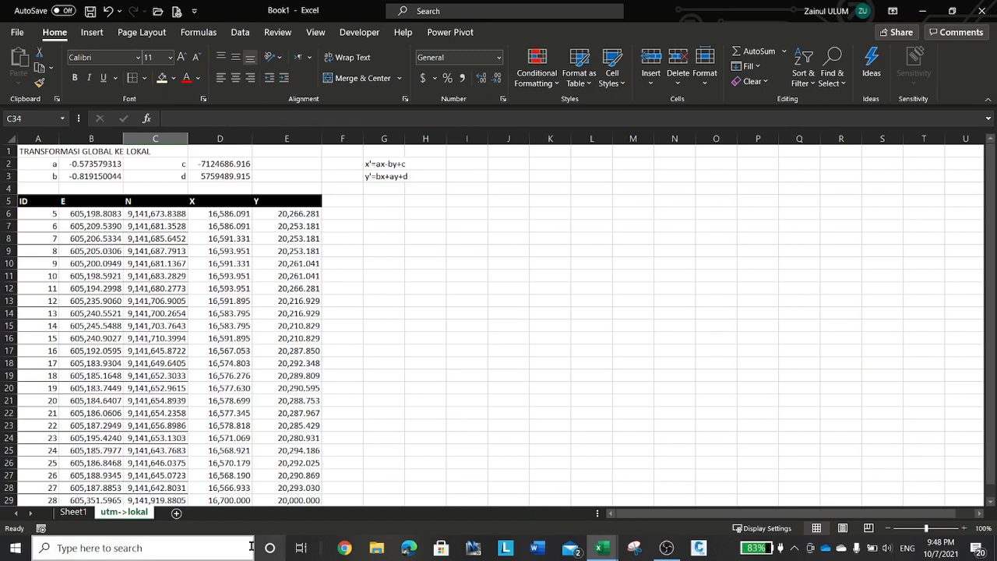
{"action": "left_click", "coordinate": [176, 512]}
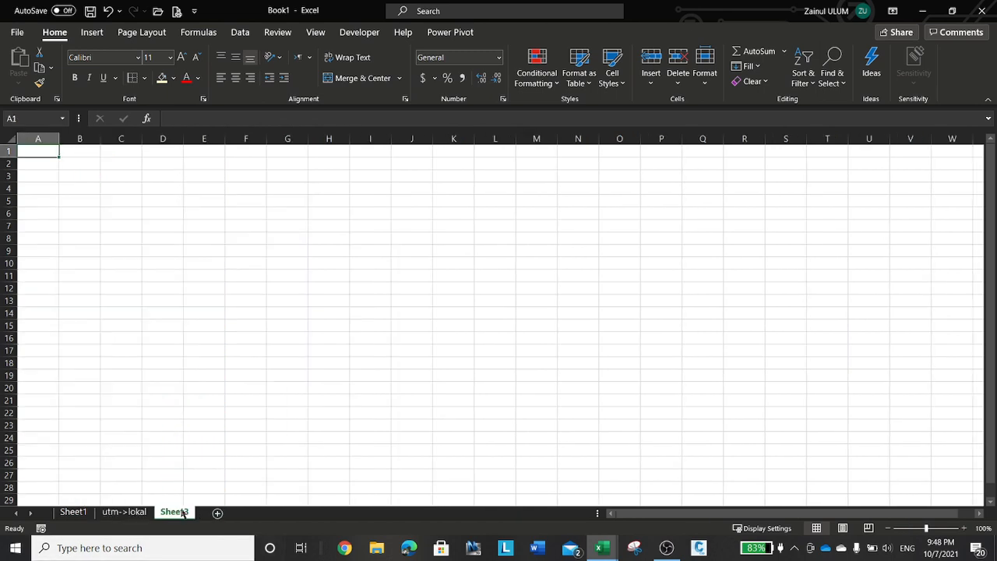
{"action": "double_click", "coordinate": [187, 512]}
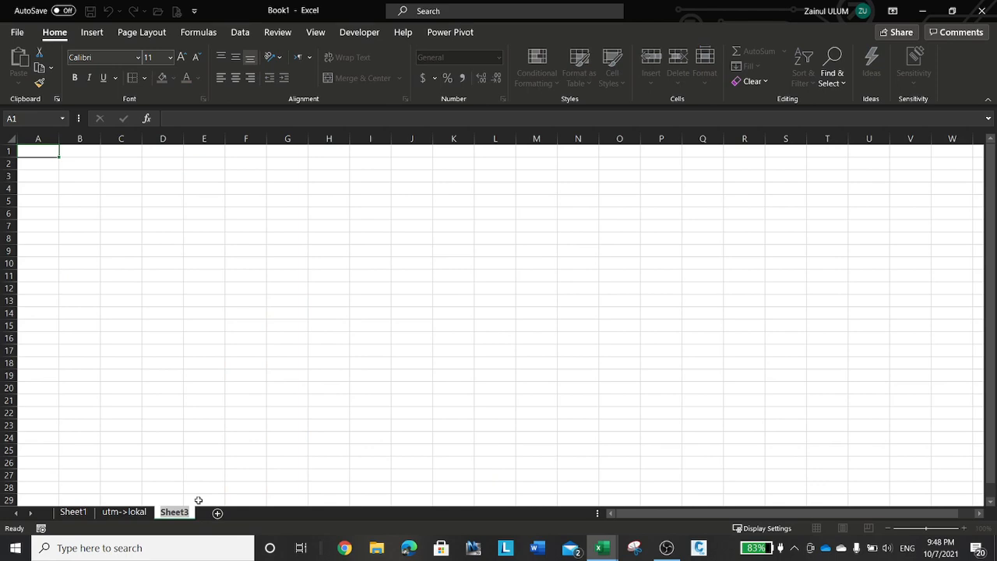
{"action": "key", "text": "Return"}
- Create a copy of the utm->lokal sheet and place it before Sheet3
{"action": "left_click", "coordinate": [125, 512]}
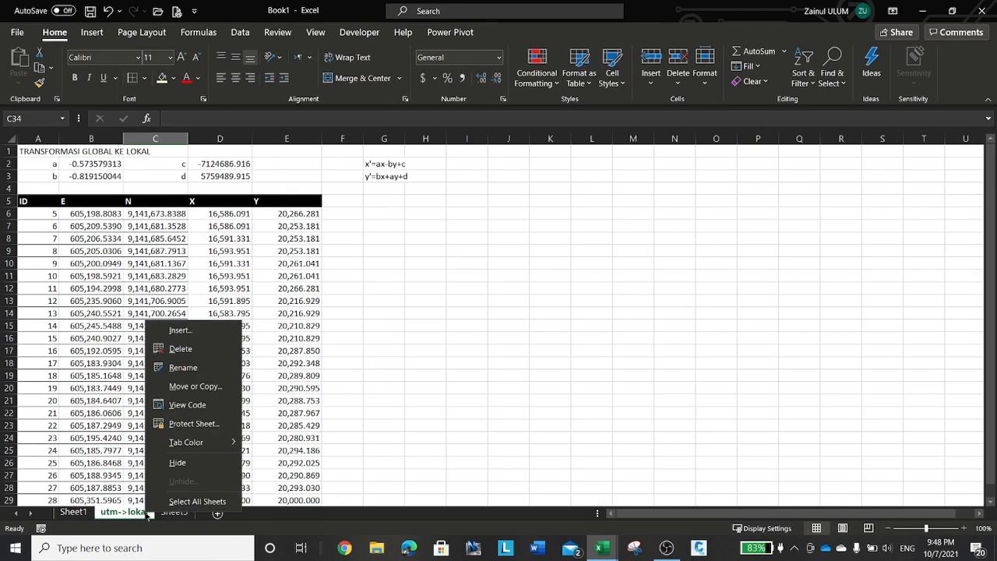
{"action": "left_click", "coordinate": [194, 386]}
{"action": "left_click", "coordinate": [136, 442]}
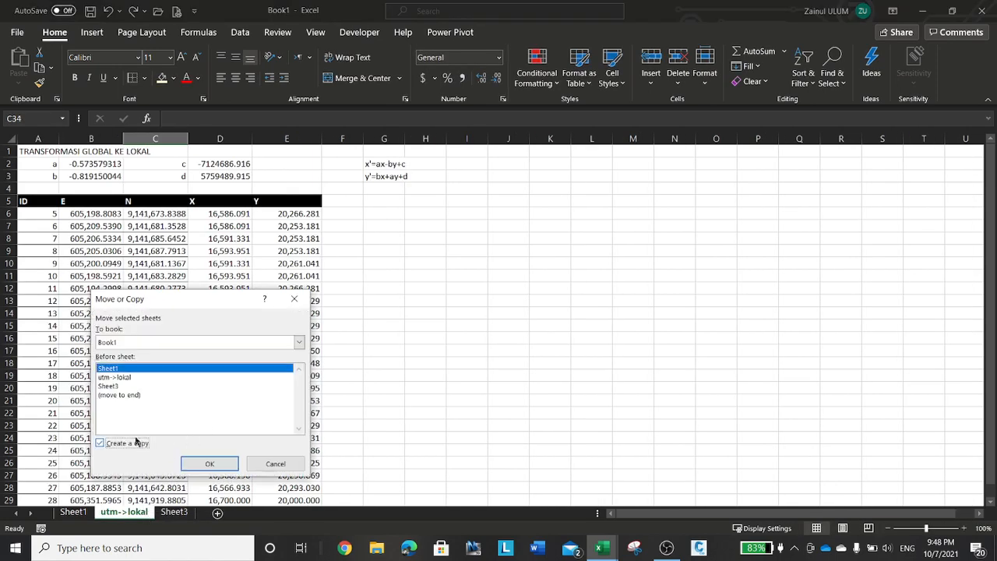
{"action": "left_click", "coordinate": [117, 379]}
{"action": "left_click", "coordinate": [123, 386]}
{"action": "left_click", "coordinate": [210, 463]}
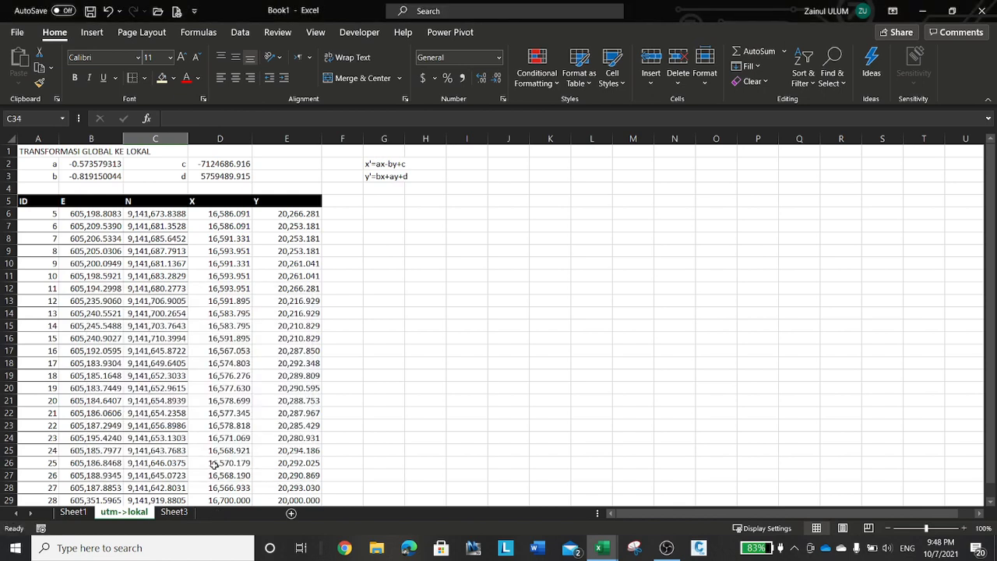
- Rename the copied utm->lokal (2) sheet as lokal-utm
{"action": "double_click", "coordinate": [207, 512]}
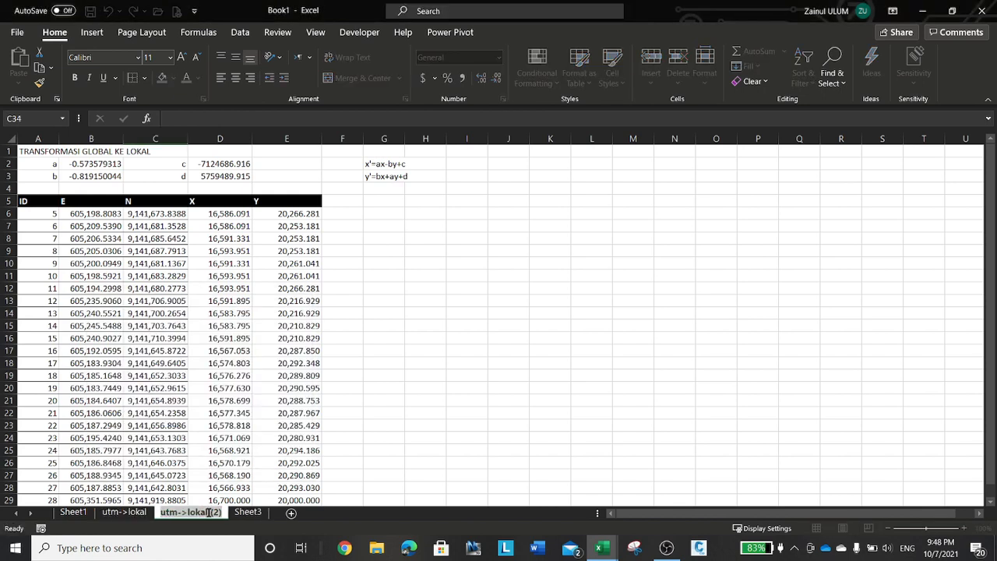
{"action": "type", "text": "lokal"}
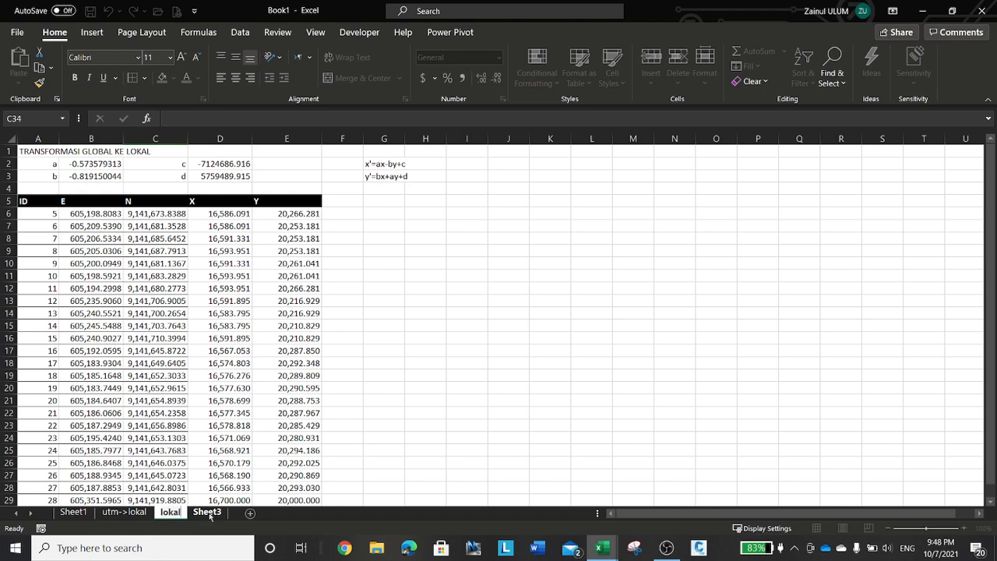
{"action": "type", "text": "-utm"}
{"action": "key", "text": "Return"}
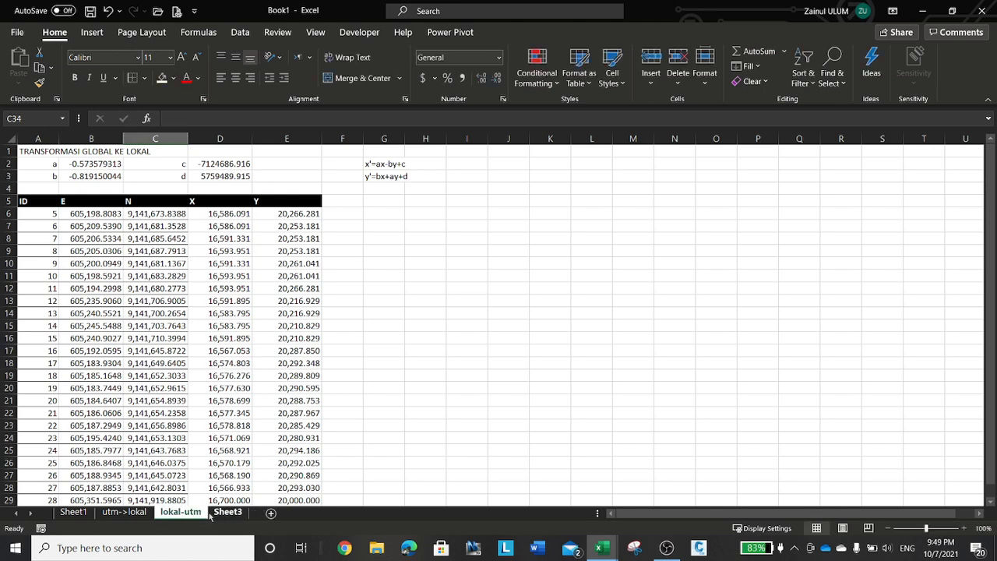
{"action": "right_click", "coordinate": [234, 515]}
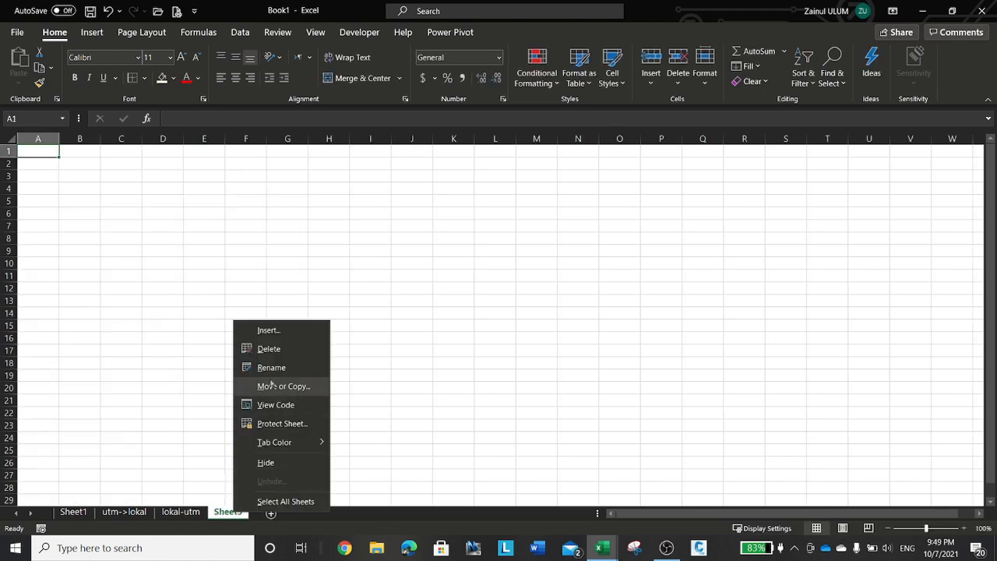
{"action": "left_click", "coordinate": [93, 428]}
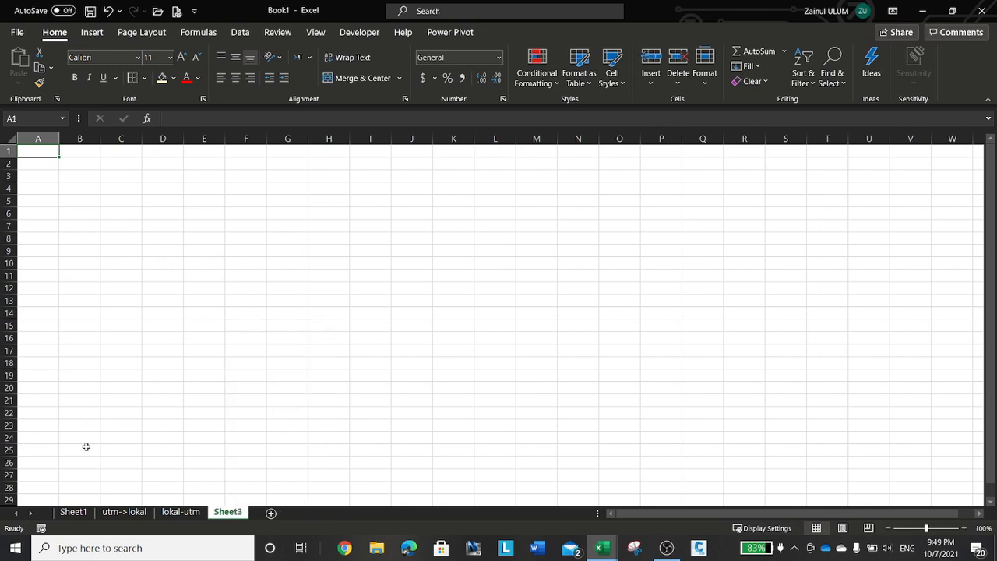
- Rename Sheet1 as affine-utm>lokal
{"action": "left_click", "coordinate": [74, 512]}
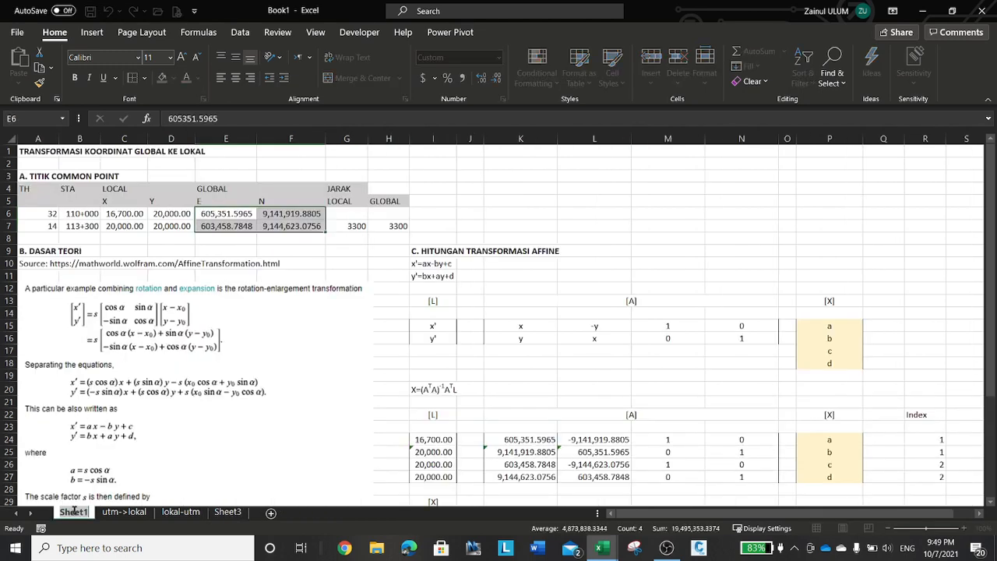
{"action": "double_click", "coordinate": [74, 511]}
{"action": "type", "text": "affine"}
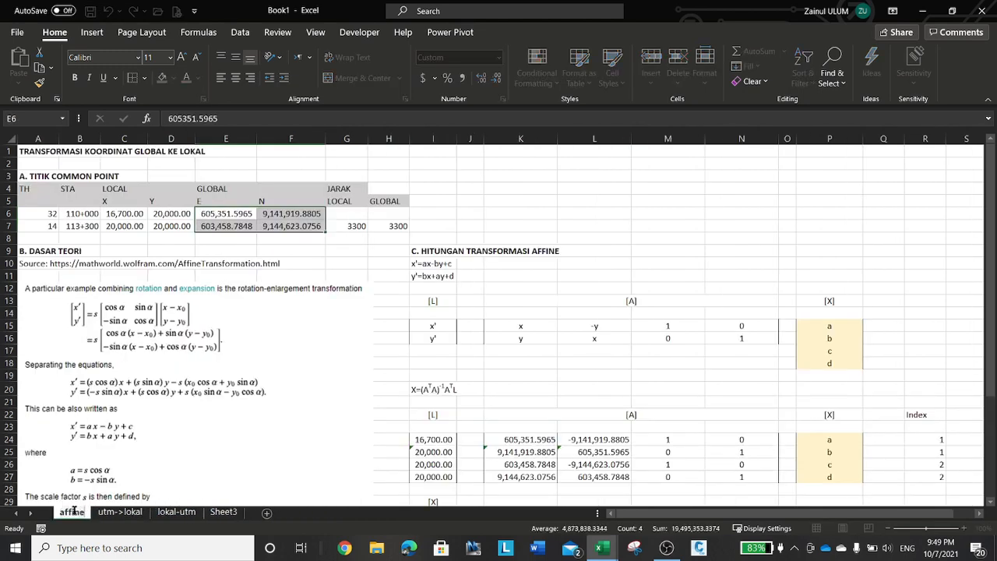
{"action": "type", "text": "-"}
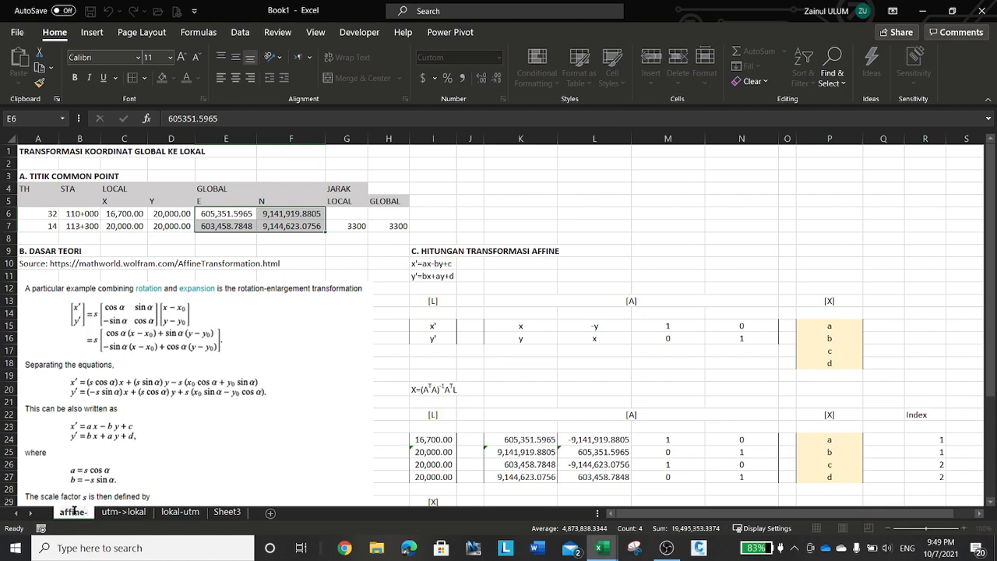
{"action": "type", "text": "utm"}
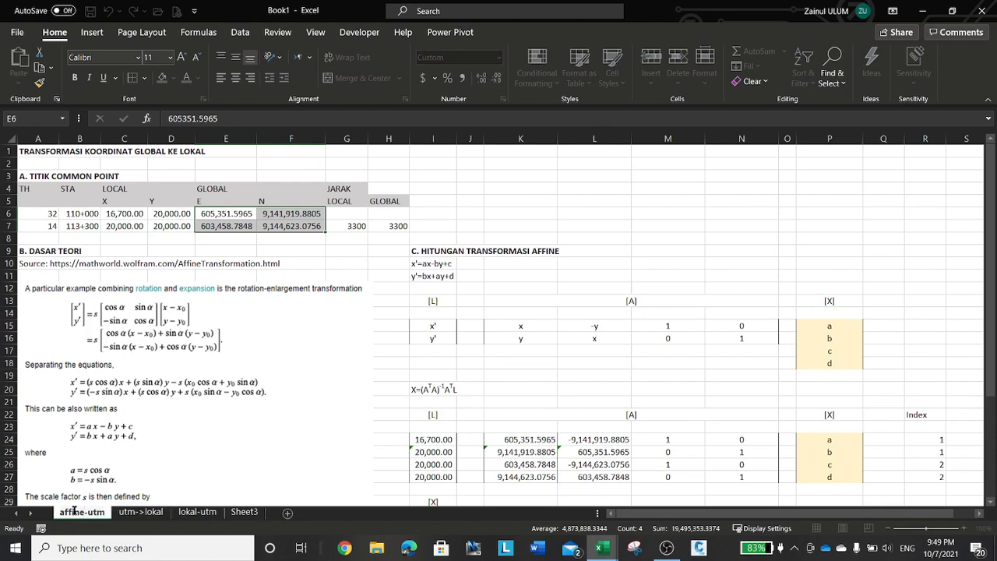
{"action": "type", "text": "->lokal"}
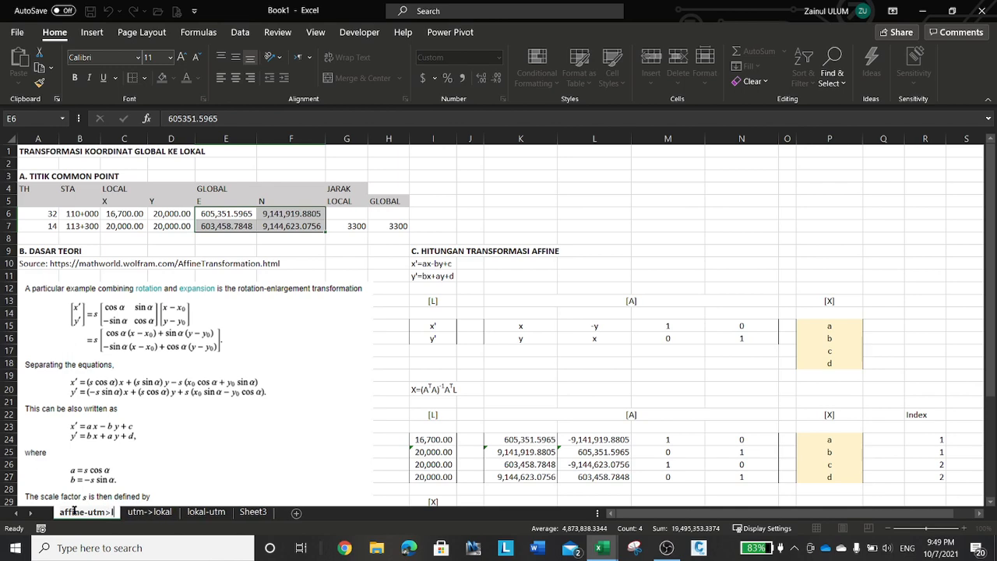
{"action": "key", "text": "Return"}
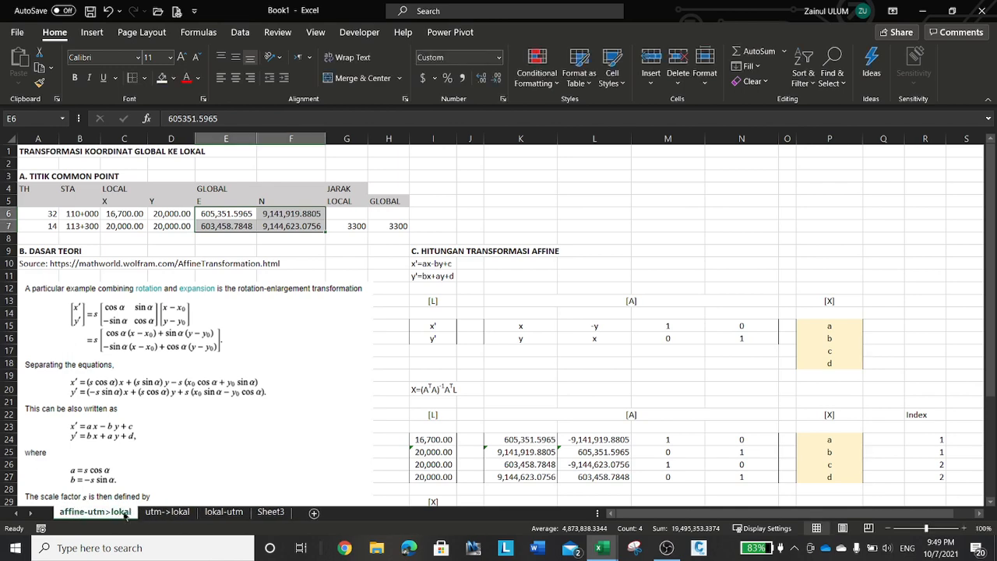
- Move the lokal-utm sheet to the end and create a copy of affine-utm>lokal before Sheet3
{"action": "left_click", "coordinate": [218, 512]}
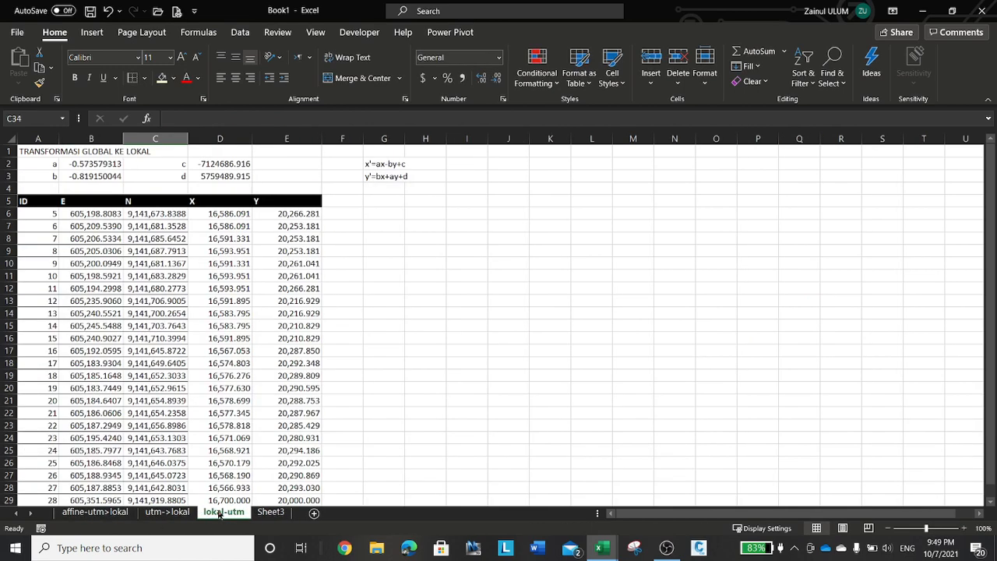
{"action": "left_click_drag", "start_coordinate": [219, 514], "coordinate": [314, 514]}
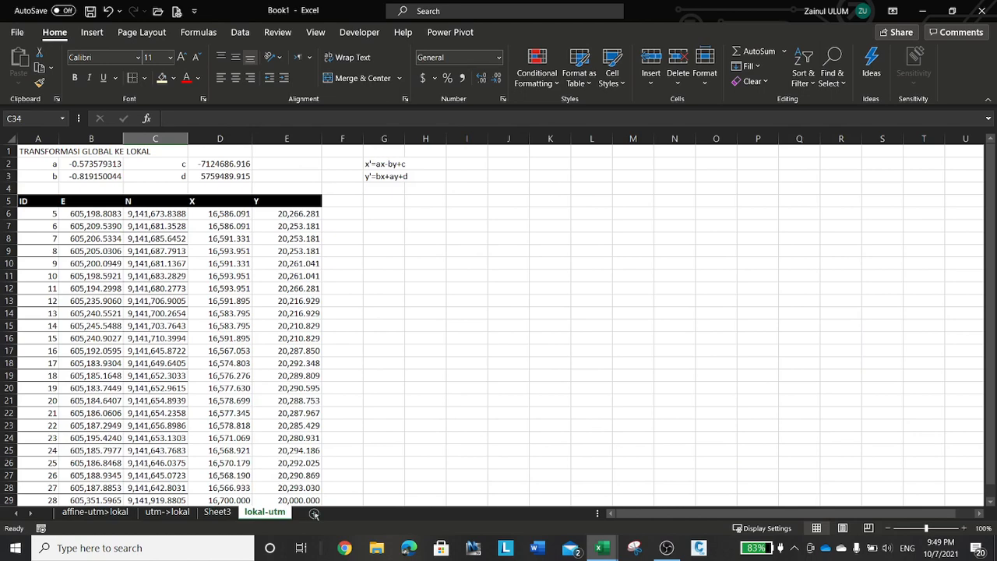
{"action": "right_click", "coordinate": [105, 514]}
{"action": "left_click", "coordinate": [152, 388]}
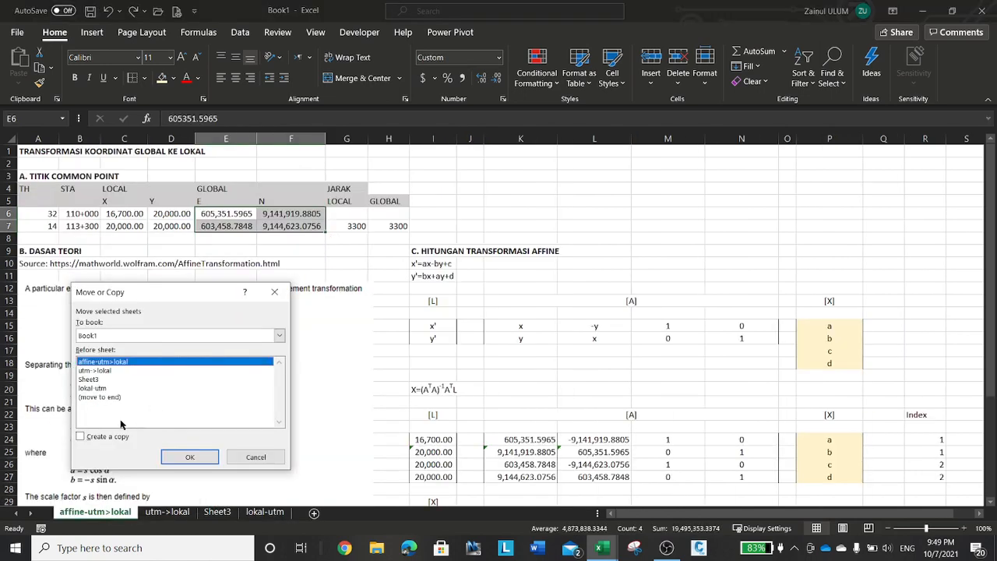
{"action": "left_click", "coordinate": [113, 437]}
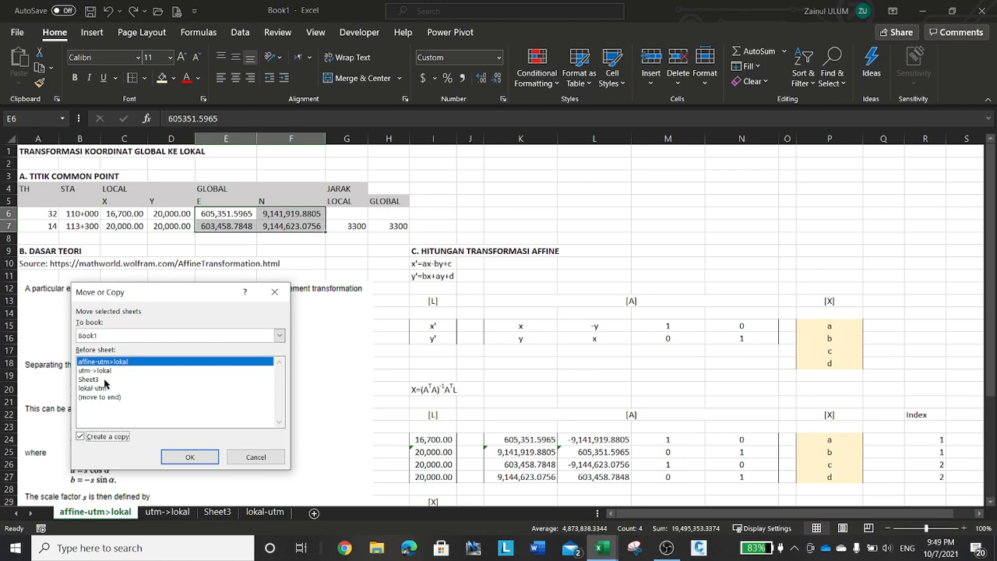
{"action": "left_click", "coordinate": [104, 379]}
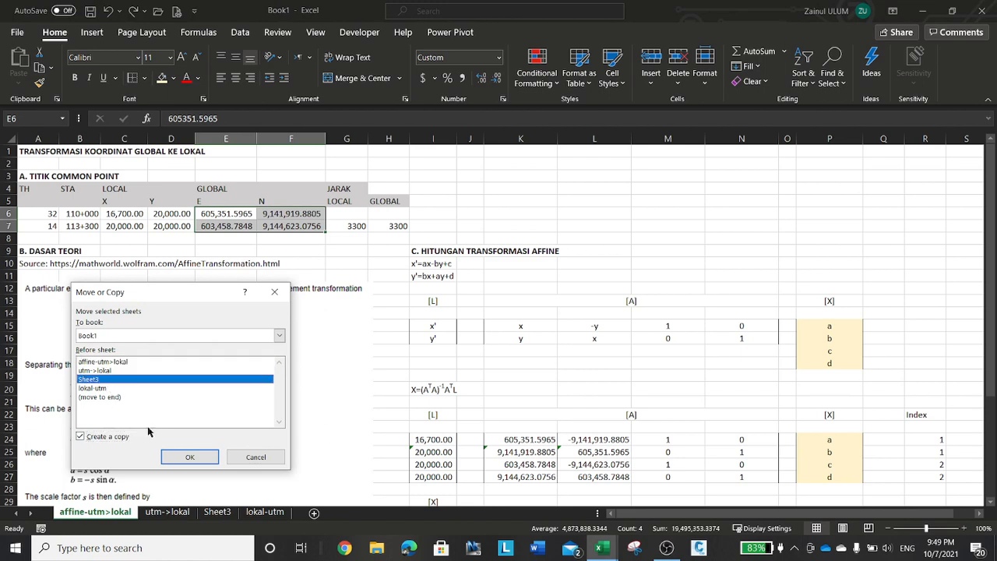
{"action": "left_click", "coordinate": [187, 457]}
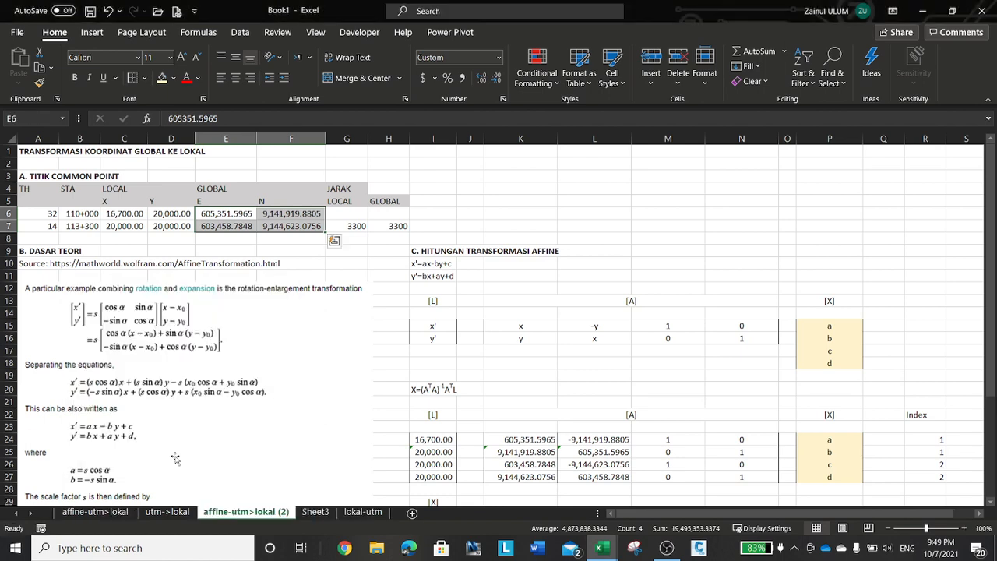
- Rename the copied affine-utm>lokal (2) sheet as affine-lokal->utm
{"action": "double_click", "coordinate": [246, 514]}
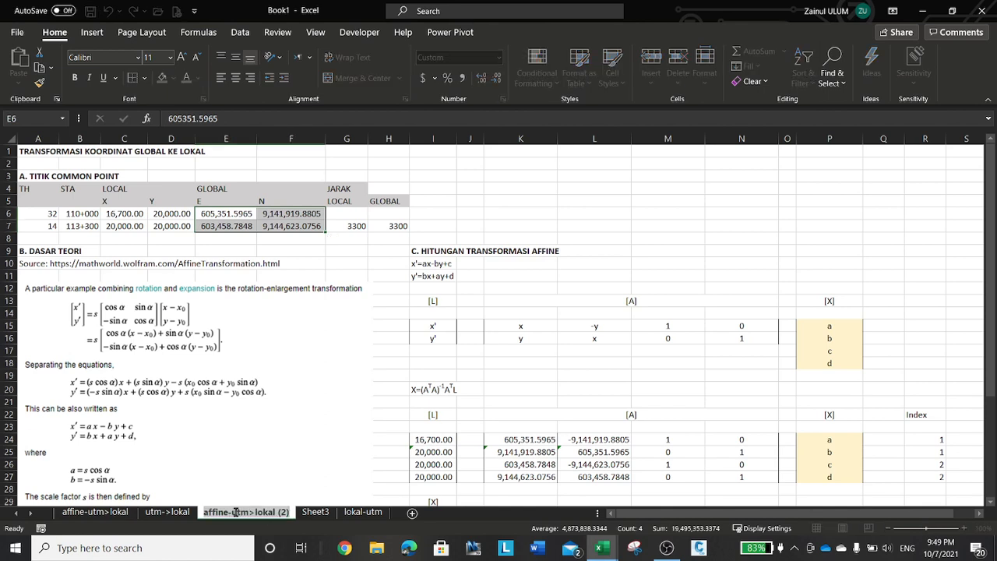
{"action": "left_click", "coordinate": [236, 511]}
{"action": "key", "text": "Right"}
{"action": "key", "text": "Right"}
{"action": "key", "text": "Right"}
{"action": "key", "text": "Right"}
{"action": "key", "text": "Right"}
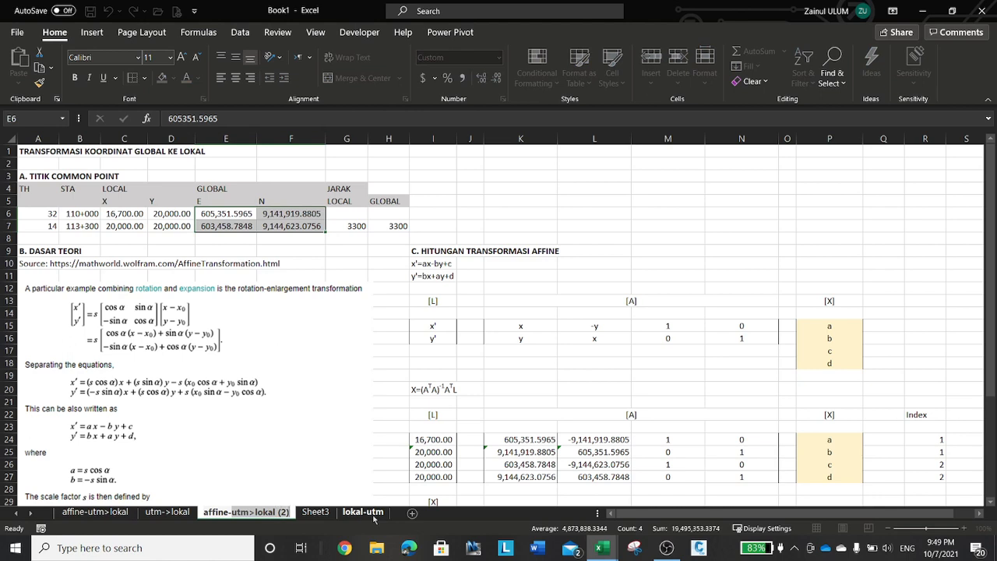
{"action": "key", "text": "BackSpace"}
{"action": "type", "text": "lo"}
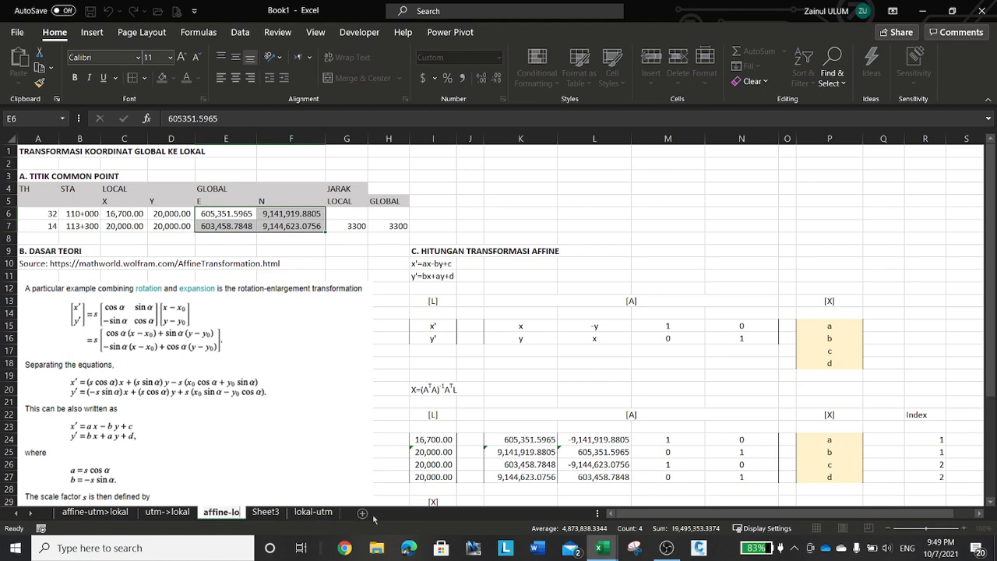
{"action": "type", "text": "kal-"}
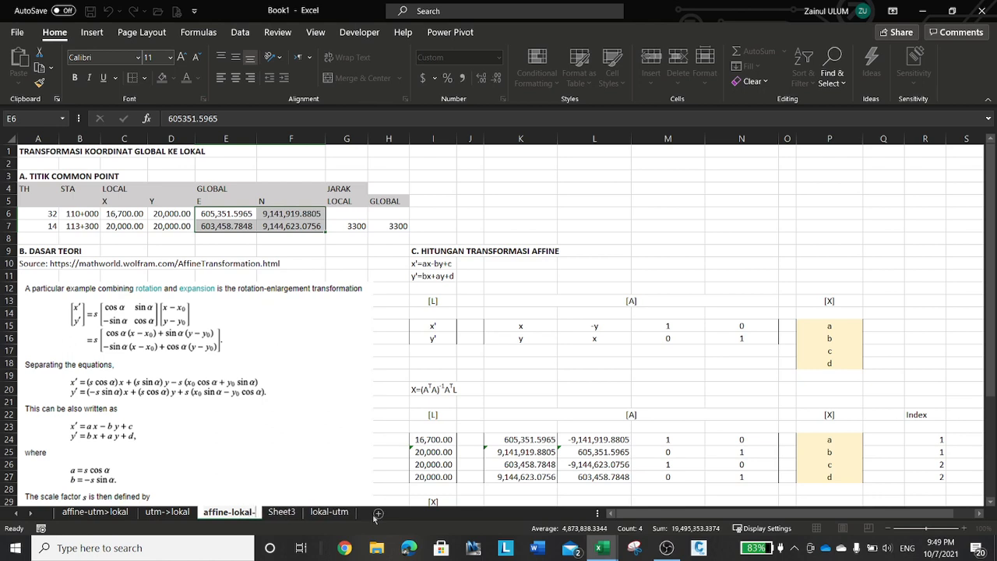
{"action": "type", "text": ">utm"}
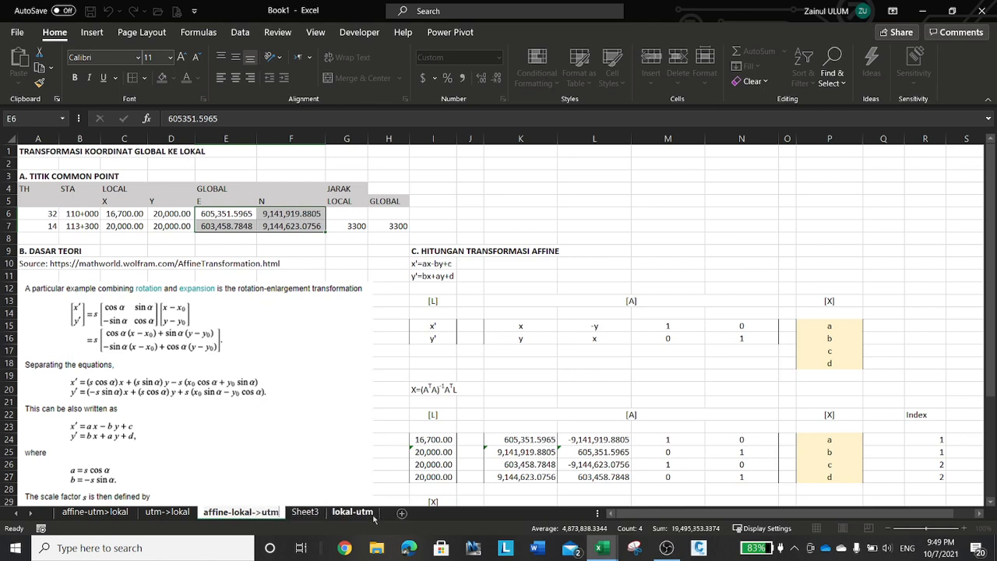
{"action": "key", "text": "Return"}
- Delete the unused blank Sheet3 from the workbook
{"action": "left_click", "coordinate": [315, 514]}
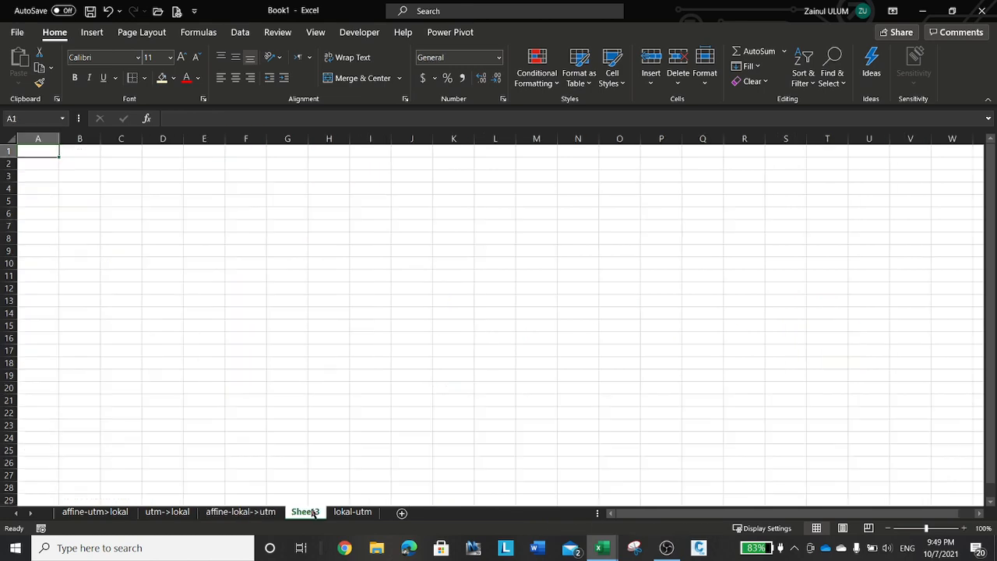
{"action": "right_click", "coordinate": [313, 514]}
{"action": "left_click", "coordinate": [340, 347]}
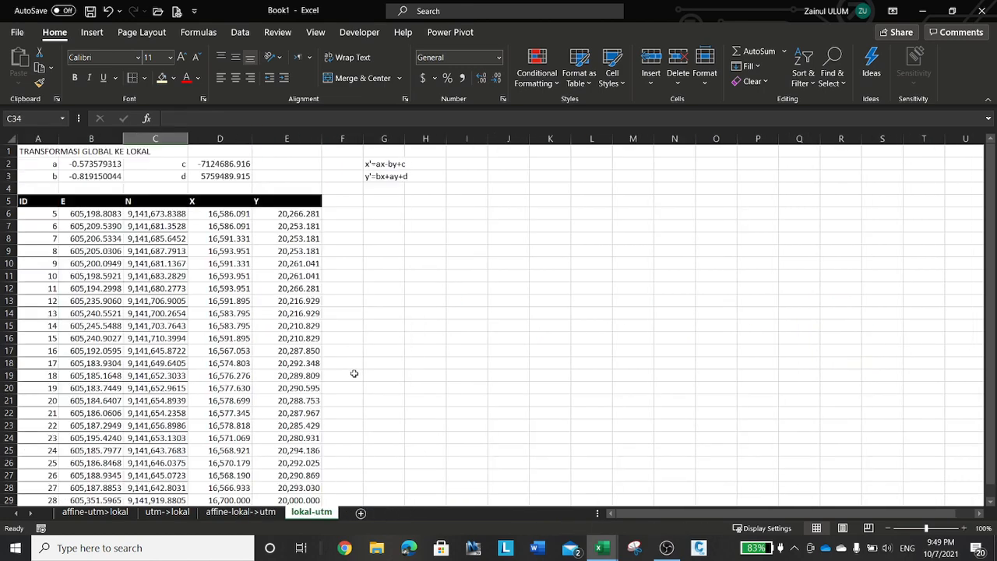
- Color the affine-lokal->utm and lokal-utm sheet tabs yellow together, ungroup them and compare them with affine-utm>lokal
{"action": "left_click", "coordinate": [250, 514]}
{"action": "left_click", "coordinate": [312, 514], "text": "ctrl"}
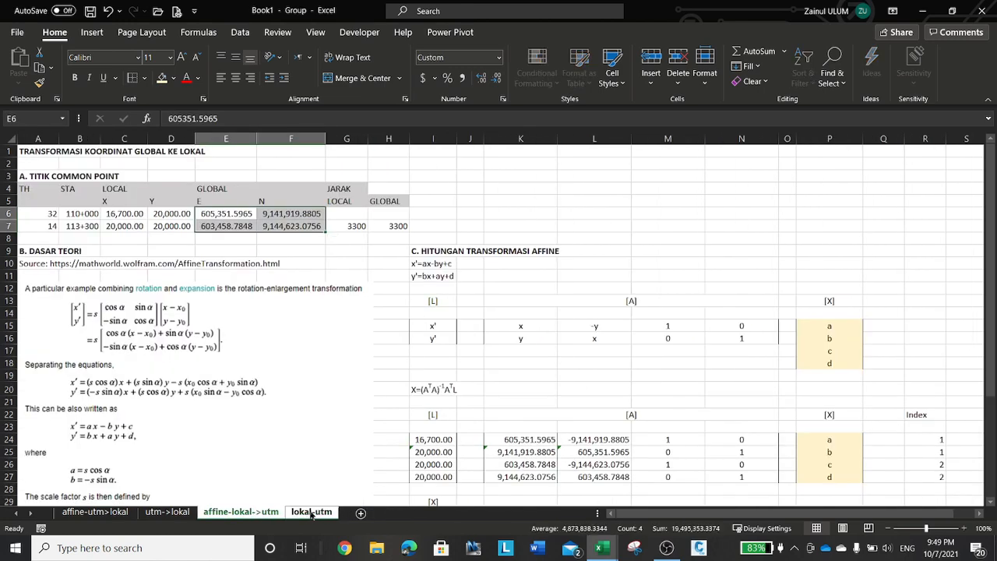
{"action": "right_click", "coordinate": [312, 514]}
{"action": "mouse_move", "coordinate": [364, 426]}
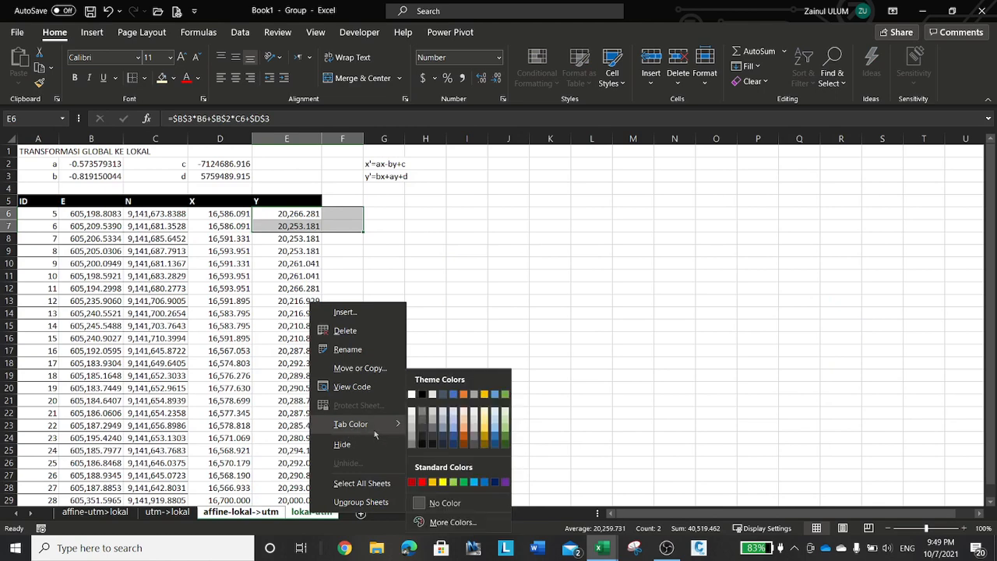
{"action": "left_click", "coordinate": [448, 485]}
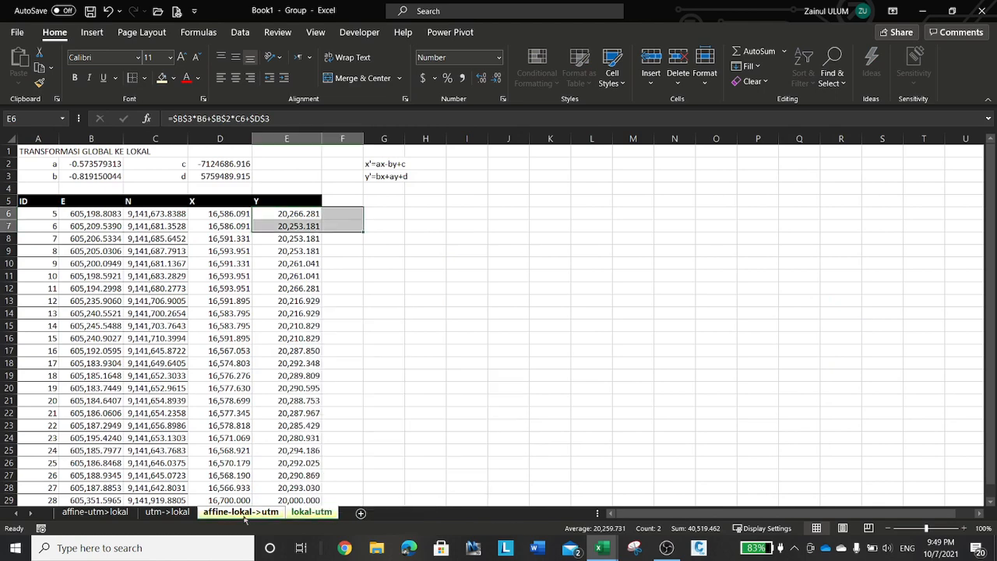
{"action": "right_click", "coordinate": [245, 516]}
{"action": "left_click", "coordinate": [269, 502]}
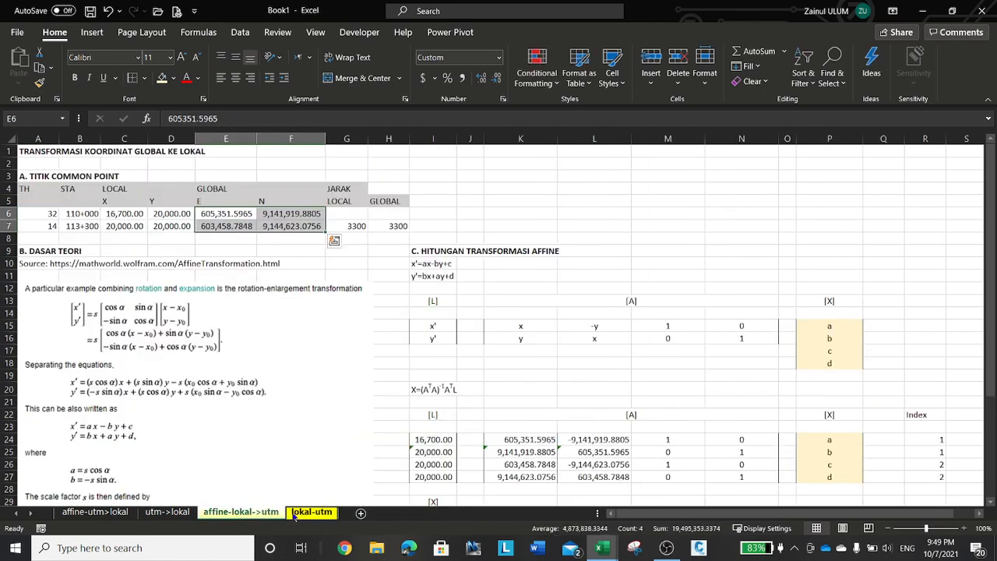
{"action": "left_click", "coordinate": [305, 514]}
{"action": "left_click", "coordinate": [265, 512]}
{"action": "left_click", "coordinate": [123, 514]}
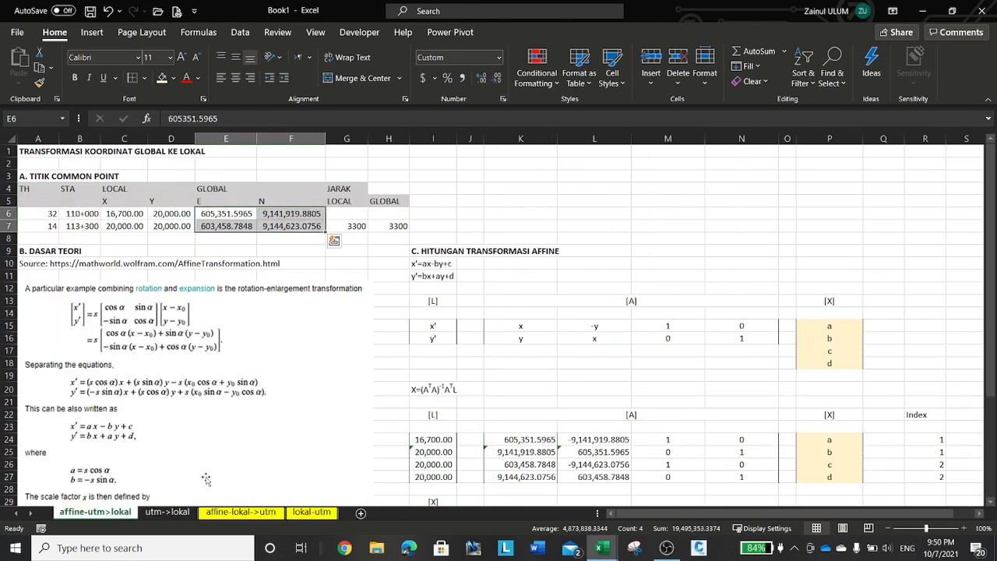
- On the affine-lokal->utm sheet, copy the local coordinates in C6:D7 and paste them as values at K6
{"action": "left_click", "coordinate": [226, 514]}
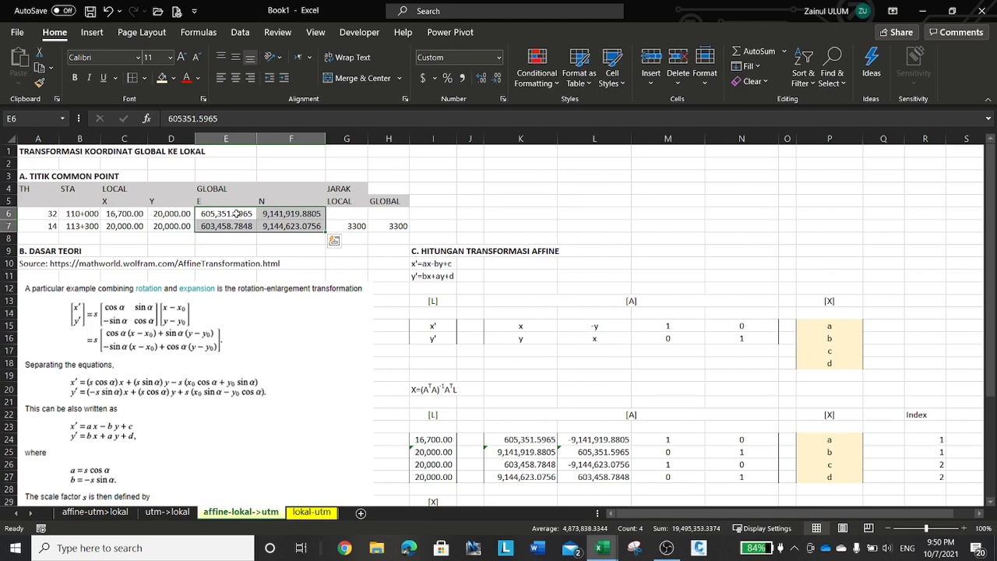
{"action": "left_click_drag", "start_coordinate": [123, 217], "coordinate": [159, 226]}
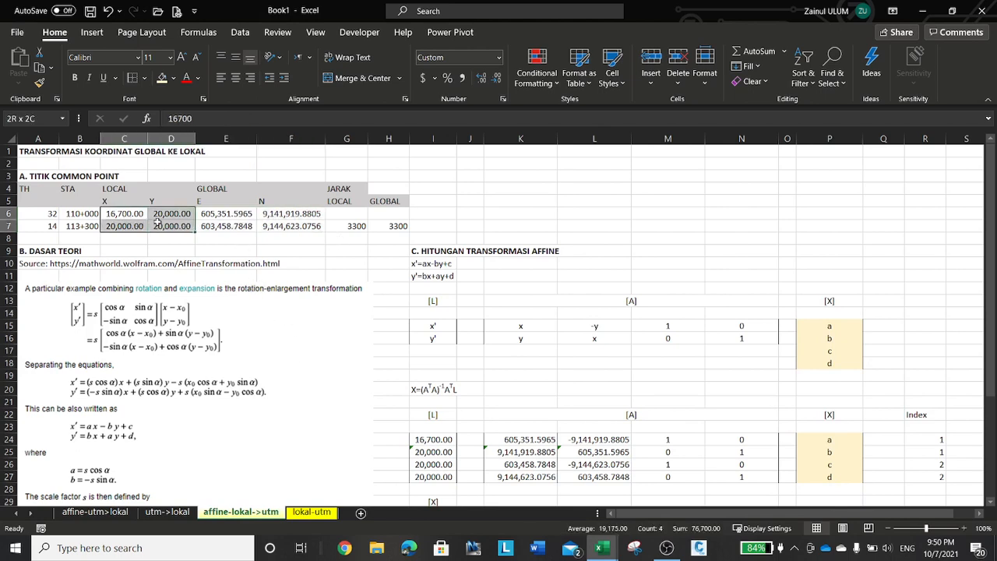
{"action": "right_click", "coordinate": [160, 225]}
{"action": "left_click", "coordinate": [190, 192]}
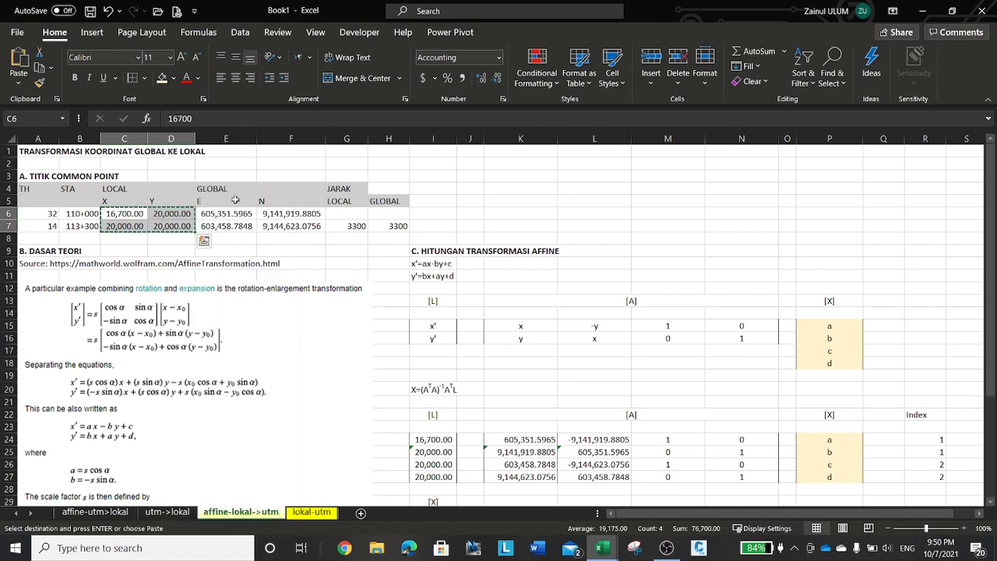
{"action": "left_click", "coordinate": [506, 211]}
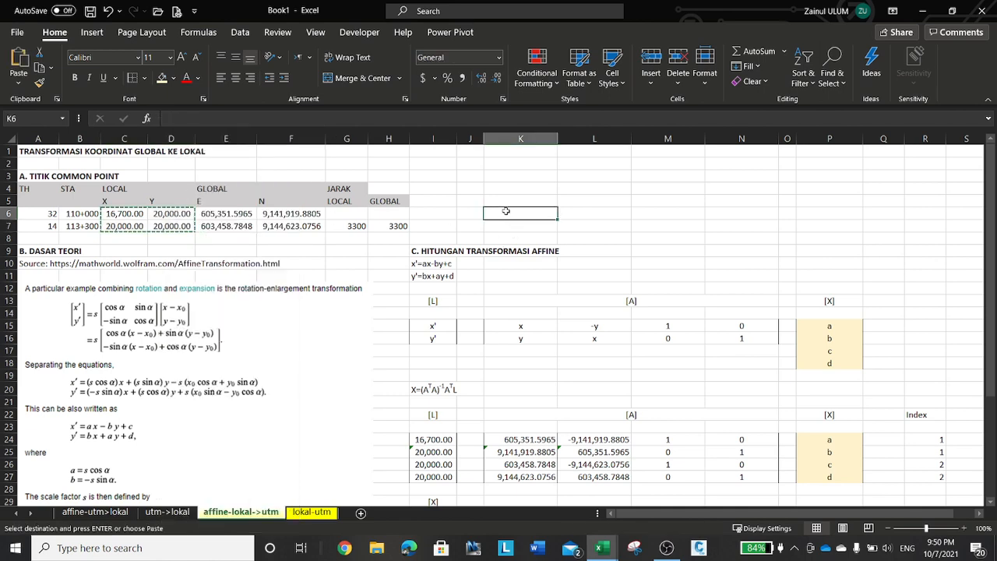
{"action": "right_click", "coordinate": [506, 211]}
{"action": "left_click", "coordinate": [544, 194]}
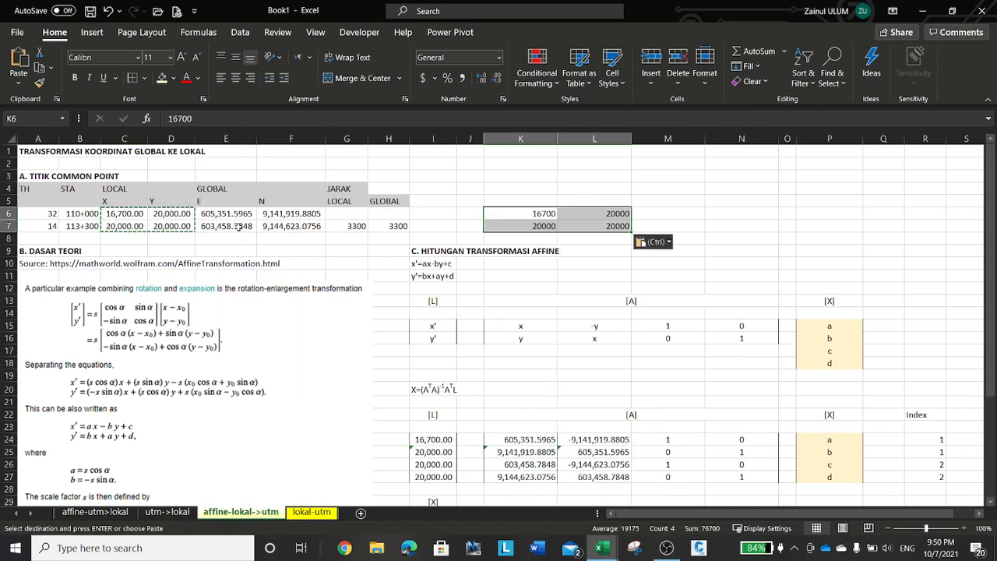
- Copy the global coordinates in E6:F7 and paste them as values over the local X and Y coordinates starting at C6
{"action": "left_click_drag", "start_coordinate": [229, 217], "coordinate": [287, 226]}
{"action": "right_click", "coordinate": [286, 226]}
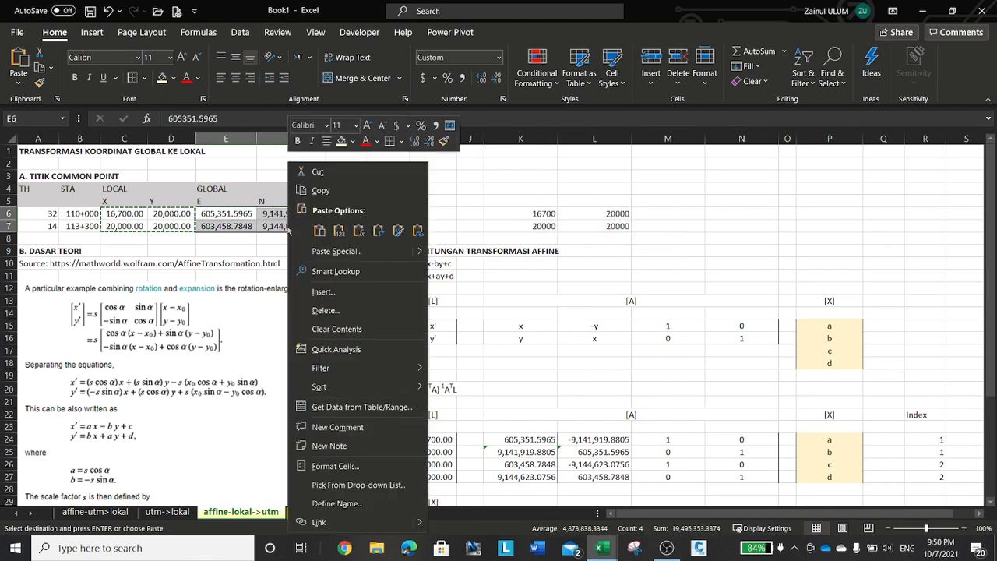
{"action": "left_click", "coordinate": [293, 192]}
{"action": "left_click", "coordinate": [123, 214]}
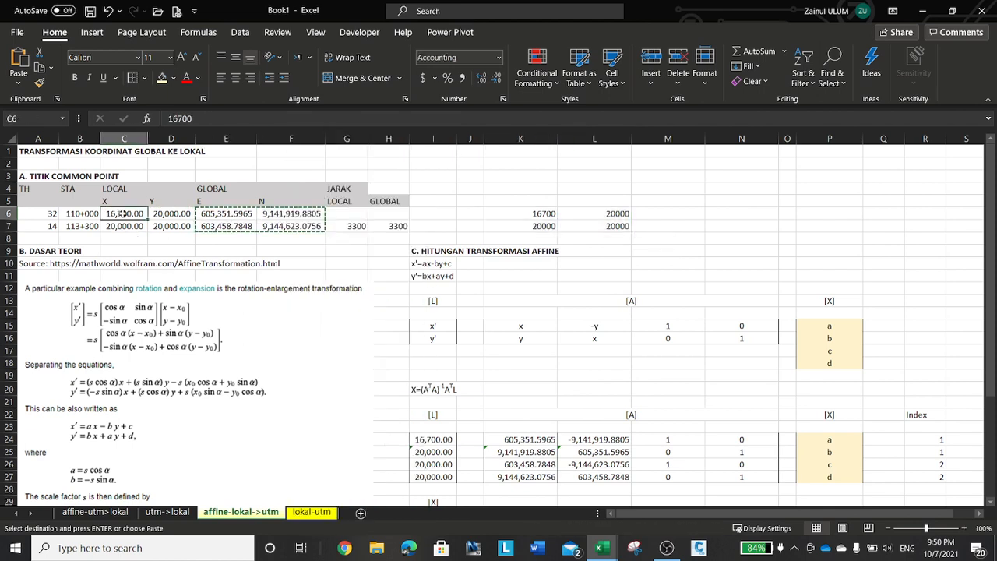
{"action": "right_click", "coordinate": [124, 213]}
{"action": "left_click", "coordinate": [169, 229]}
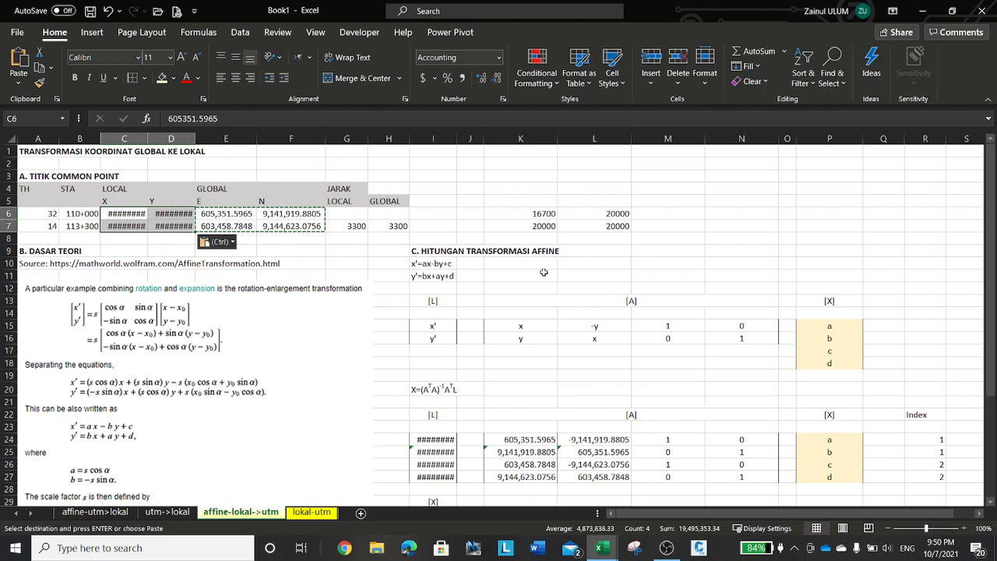
- Copy the stored local coordinates from K6:L7 and paste them as values over the global E and N coordinates starting at E6
{"action": "left_click_drag", "start_coordinate": [551, 210], "coordinate": [593, 225]}
{"action": "right_click", "coordinate": [593, 225]}
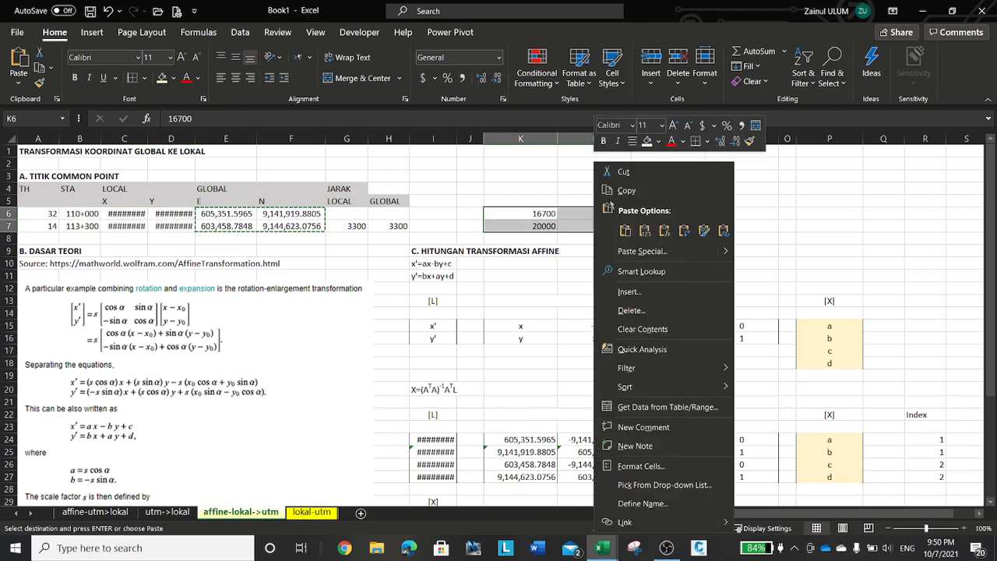
{"action": "left_click", "coordinate": [608, 194]}
{"action": "left_click", "coordinate": [231, 215]}
{"action": "right_click", "coordinate": [231, 215]}
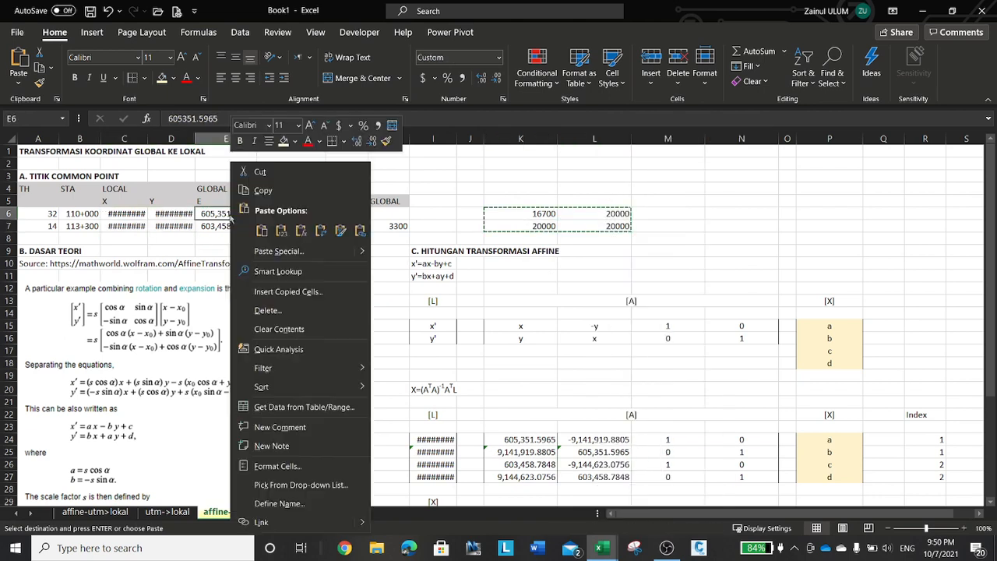
{"action": "left_click", "coordinate": [282, 231]}
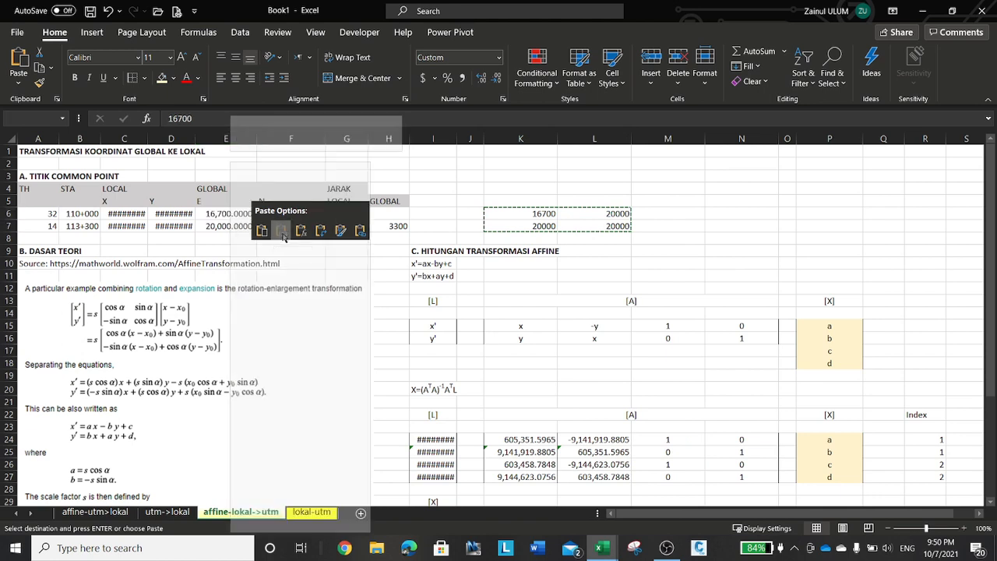
- Autofit columns D and C to the swapped coordinates and compare them with the affine-utm>lokal sheet
{"action": "double_click", "coordinate": [195, 138]}
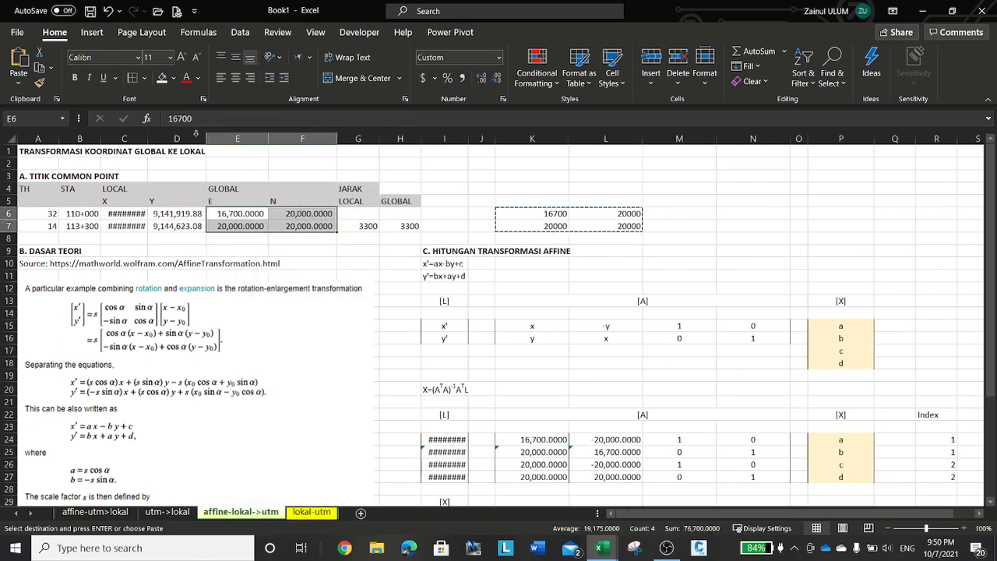
{"action": "double_click", "coordinate": [148, 138]}
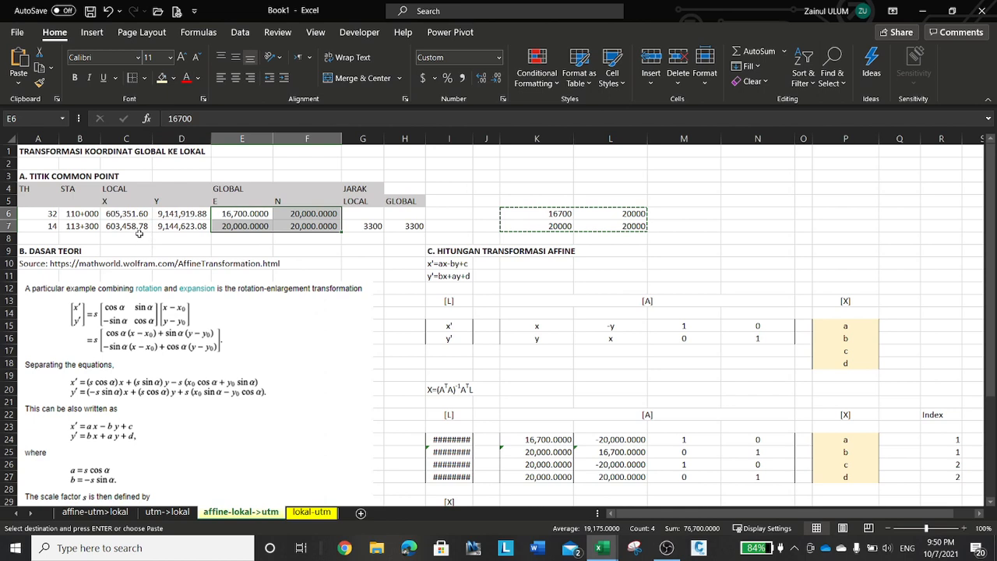
{"action": "left_click", "coordinate": [117, 512]}
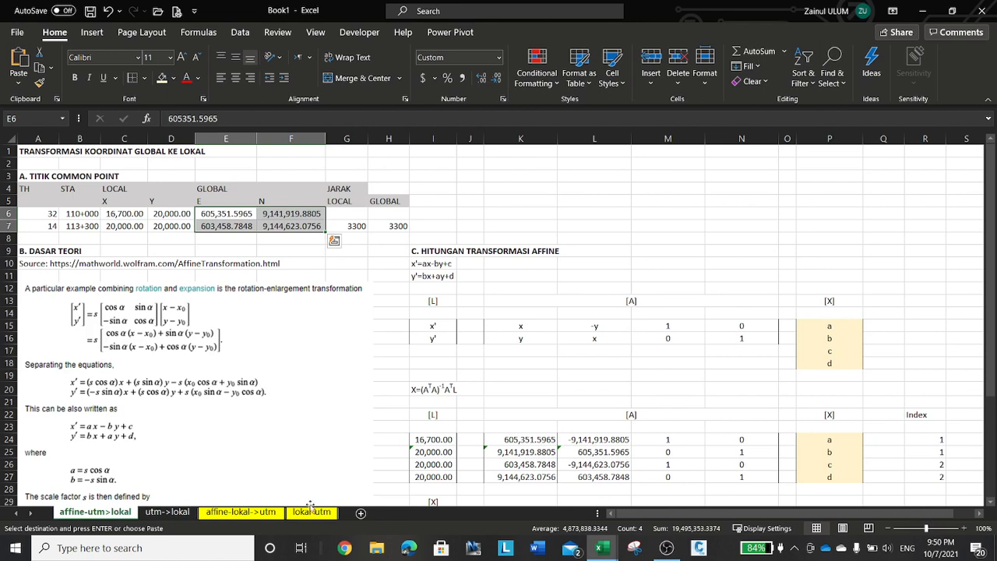
{"action": "left_click", "coordinate": [249, 513]}
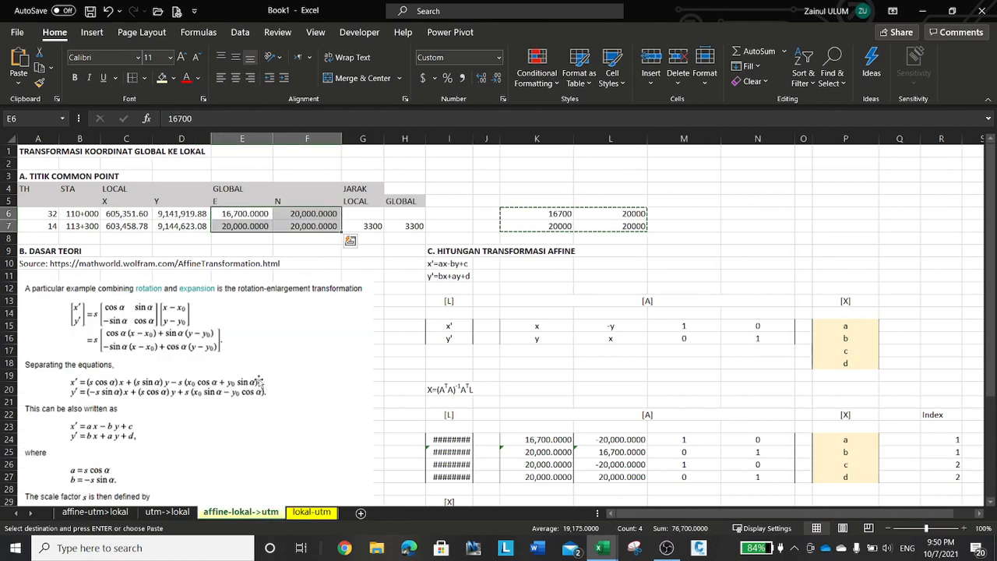
- Format the common point coordinates in C6:F7 as Number with 4 decimal places and a thousands separator
{"action": "left_click_drag", "start_coordinate": [140, 212], "coordinate": [293, 227]}
{"action": "key", "text": "ctrl+1"}
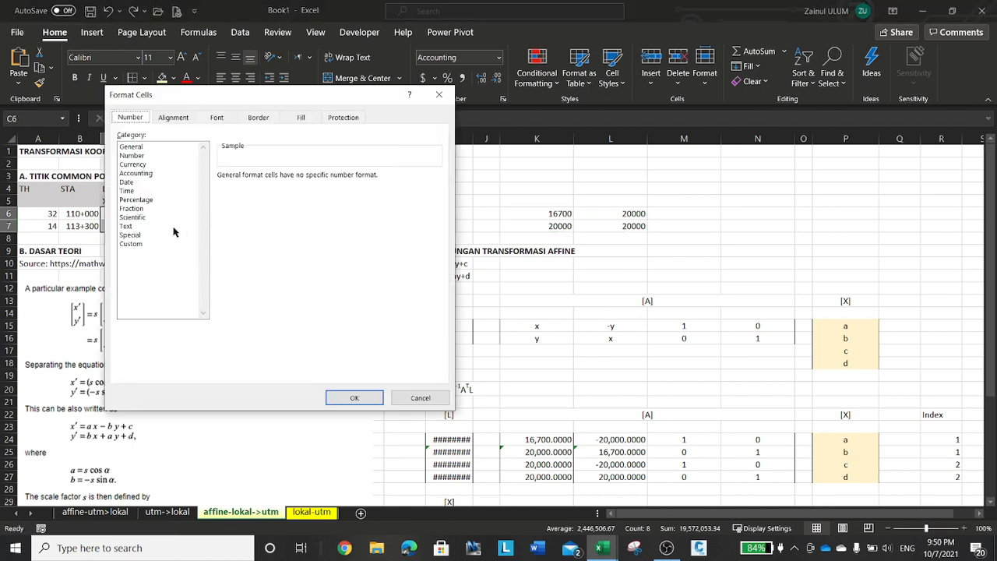
{"action": "left_click", "coordinate": [134, 156]}
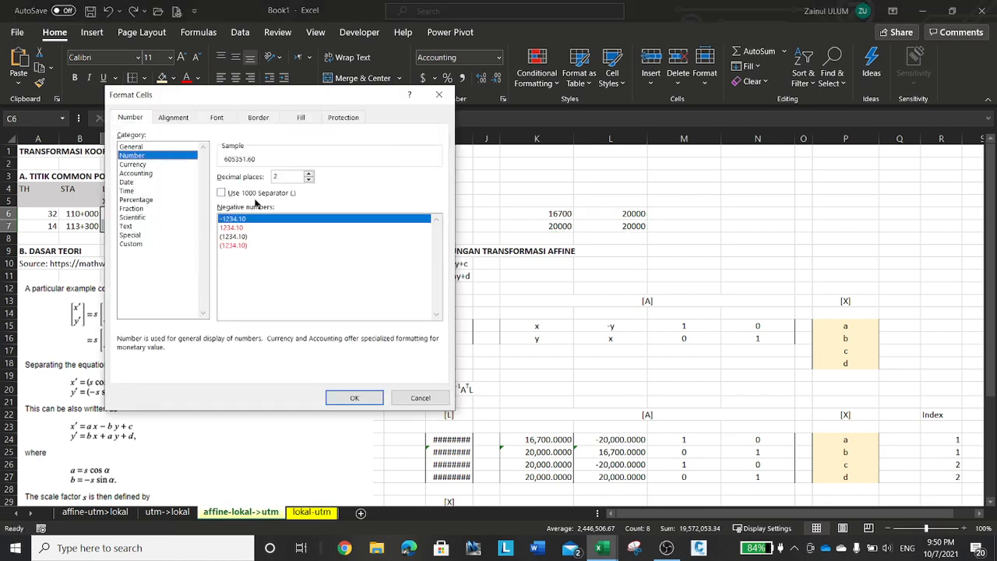
{"action": "left_click", "coordinate": [222, 193]}
{"action": "double_click", "coordinate": [311, 175]}
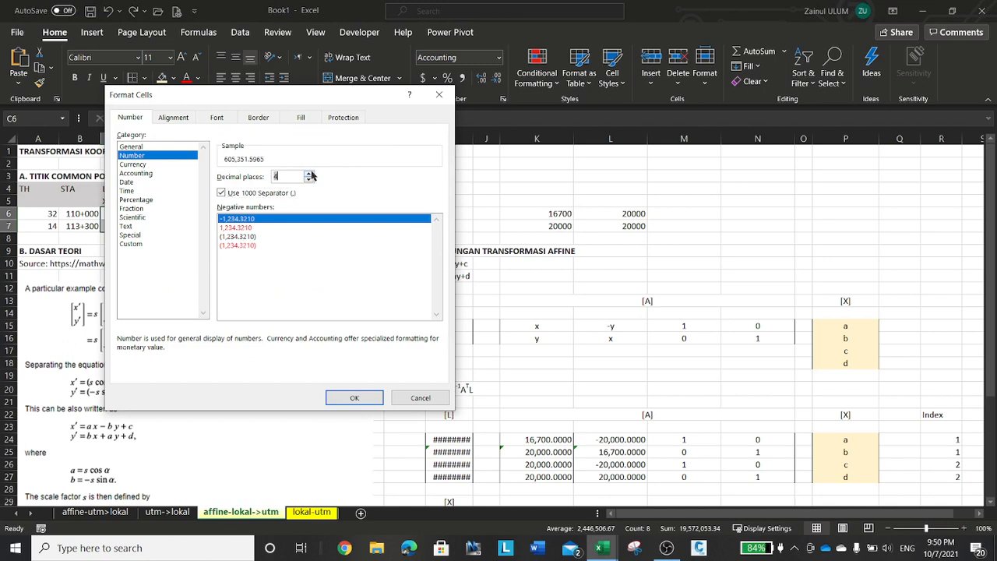
{"action": "left_click", "coordinate": [353, 396]}
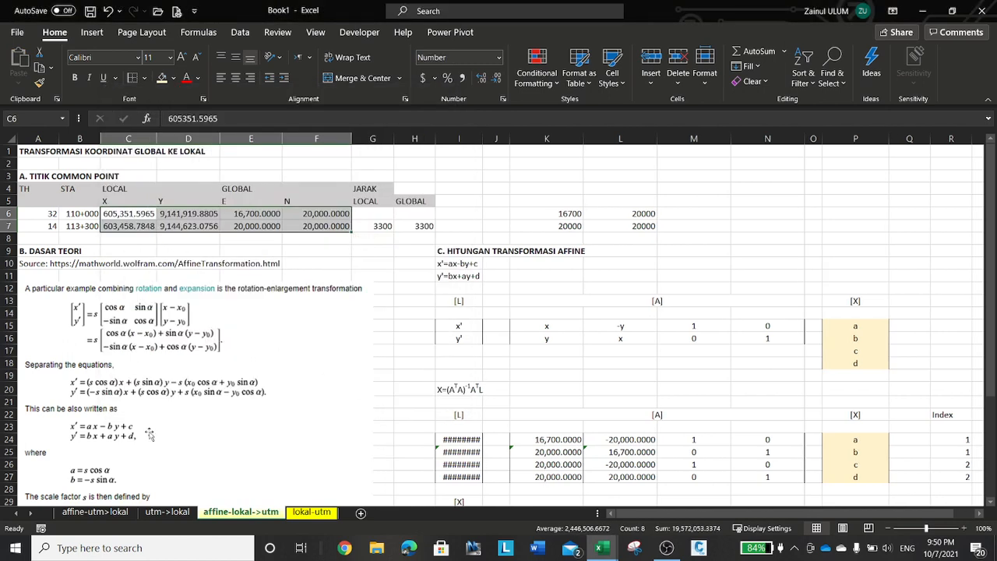
- Widen column I on the affine-lokal->utm sheet to fit the [L] matrix values, keeping it narrower than its autofit width
{"action": "left_click", "coordinate": [102, 514]}
{"action": "key", "text": "ctrl+v"}
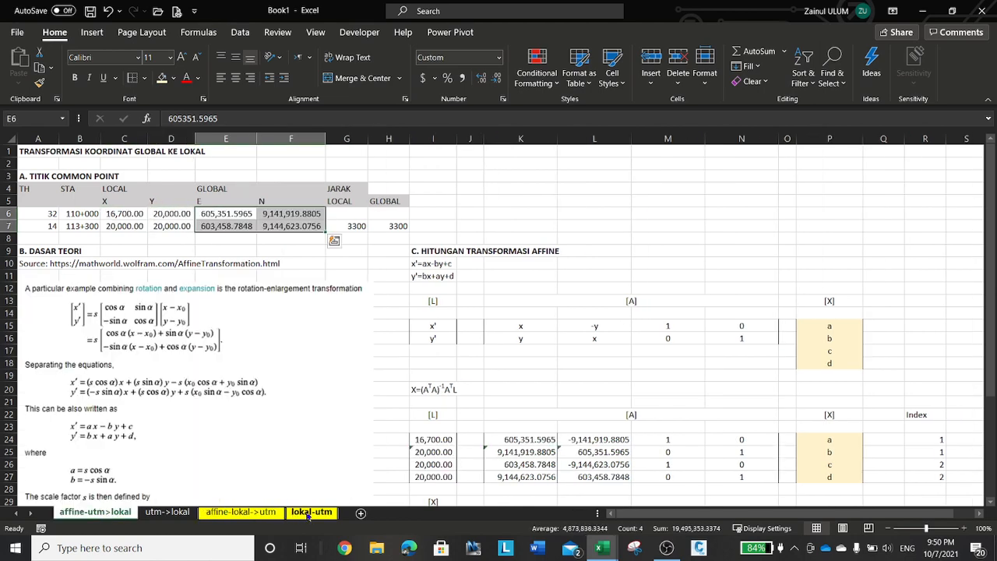
{"action": "left_click", "coordinate": [241, 512]}
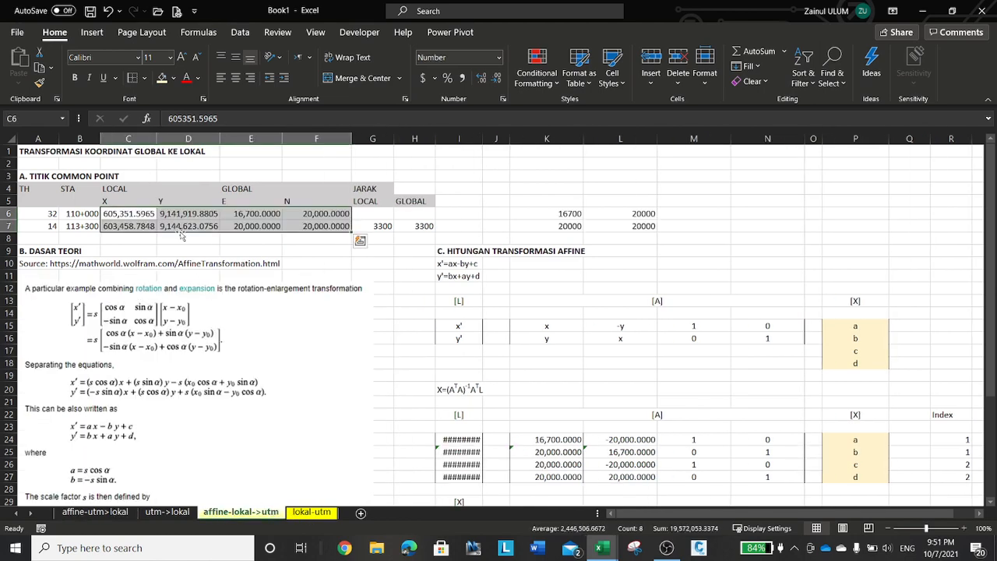
{"action": "scroll", "coordinate": [588, 335], "scroll_direction": "down", "scroll_amount": 3}
{"action": "scroll", "coordinate": [486, 235], "scroll_direction": "up", "scroll_amount": 2}
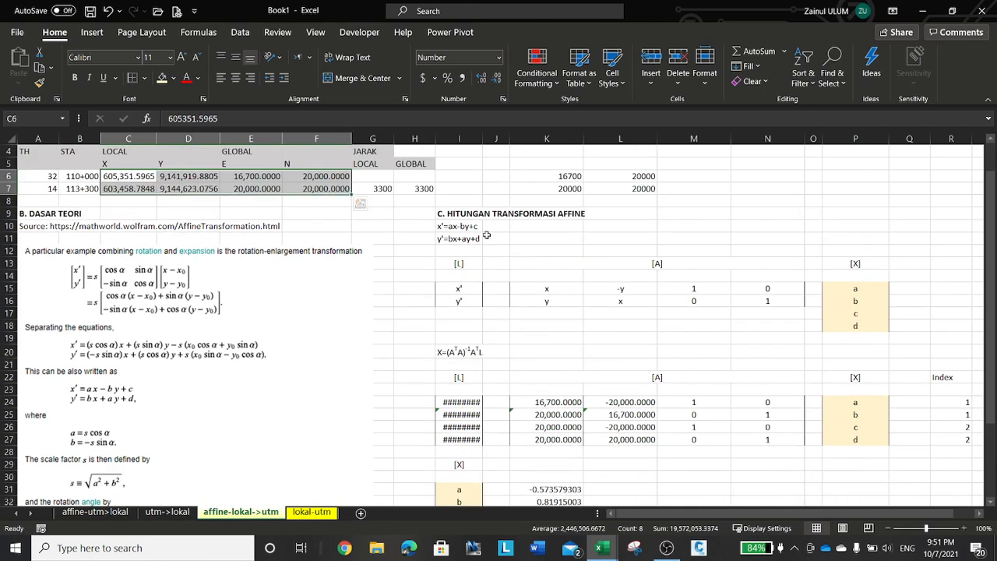
{"action": "double_click", "coordinate": [485, 138]}
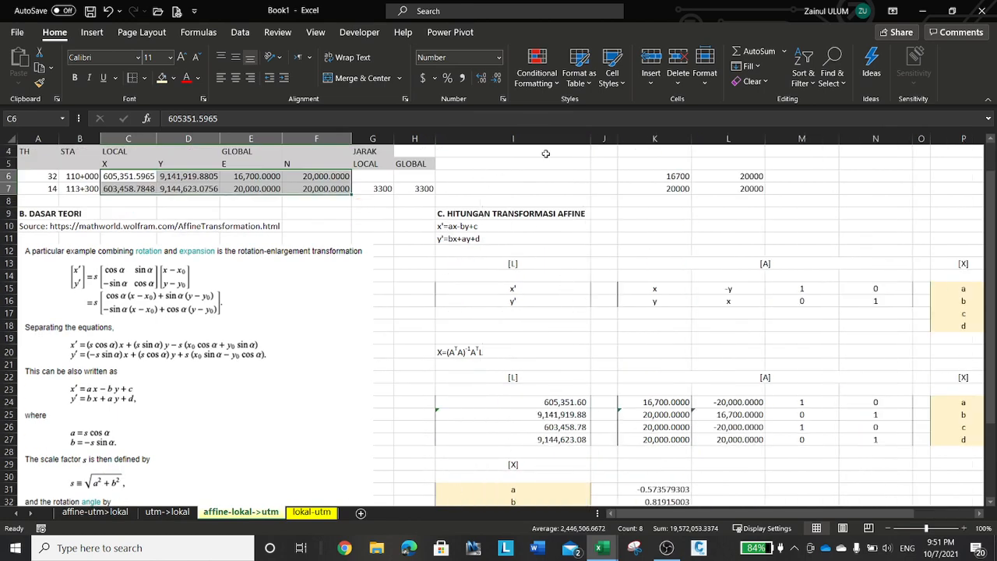
{"action": "left_click_drag", "start_coordinate": [590, 138], "coordinate": [517, 139]}
- Check the recalculated parameters a to d and the MMULT result in I36:I39 against the swapped common point coordinates
{"action": "scroll", "coordinate": [582, 292], "scroll_direction": "down", "scroll_amount": 4}
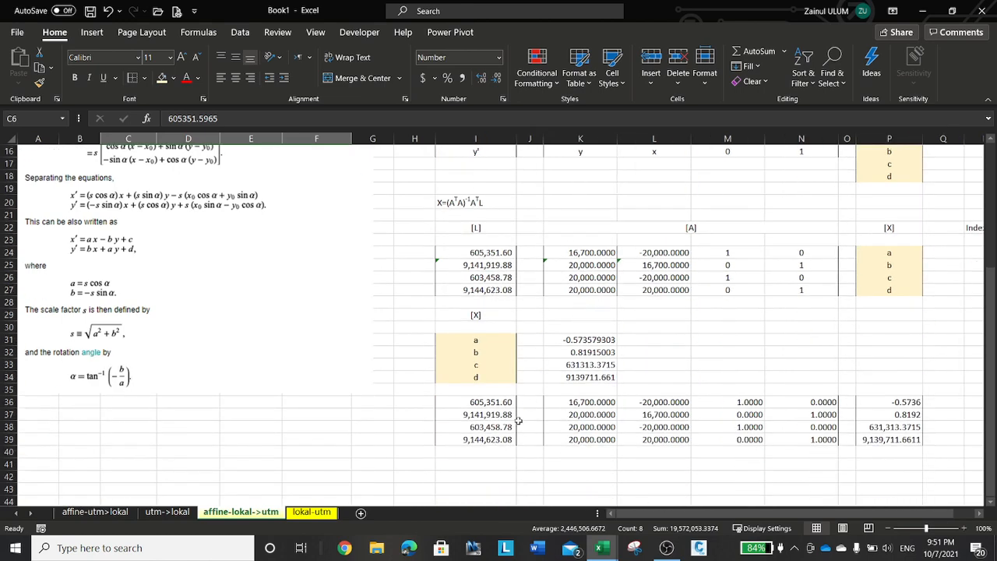
{"action": "scroll", "coordinate": [489, 403], "scroll_direction": "up", "scroll_amount": 5}
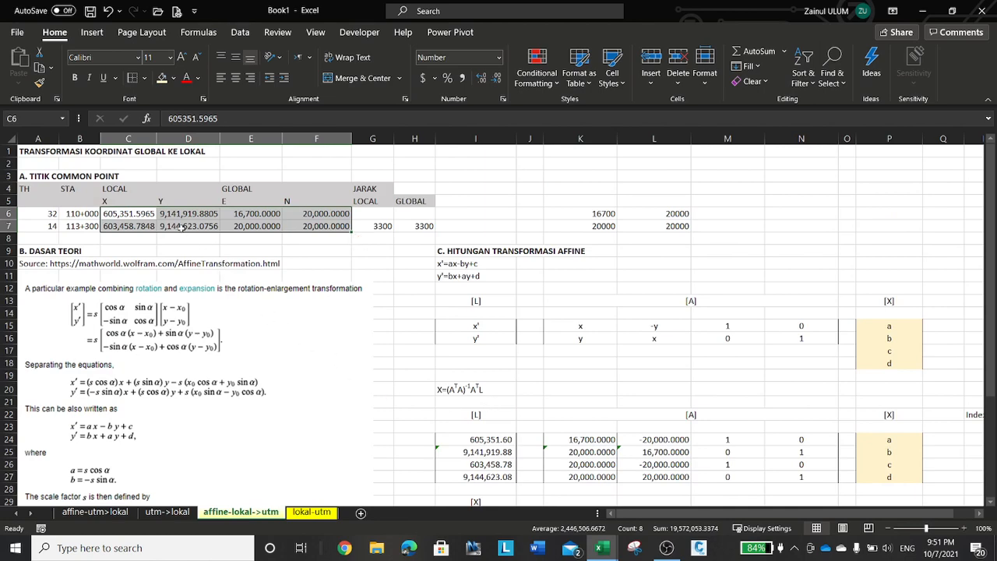
{"action": "scroll", "coordinate": [495, 359], "scroll_direction": "down", "scroll_amount": 5}
{"action": "left_click", "coordinate": [504, 417]}
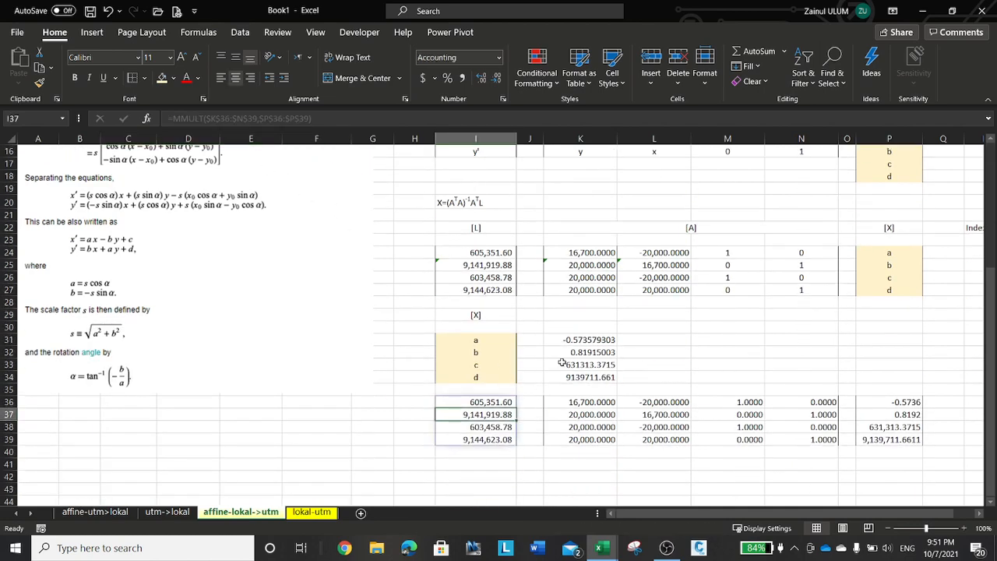
{"action": "scroll", "coordinate": [564, 356], "scroll_direction": "up", "scroll_amount": 5}
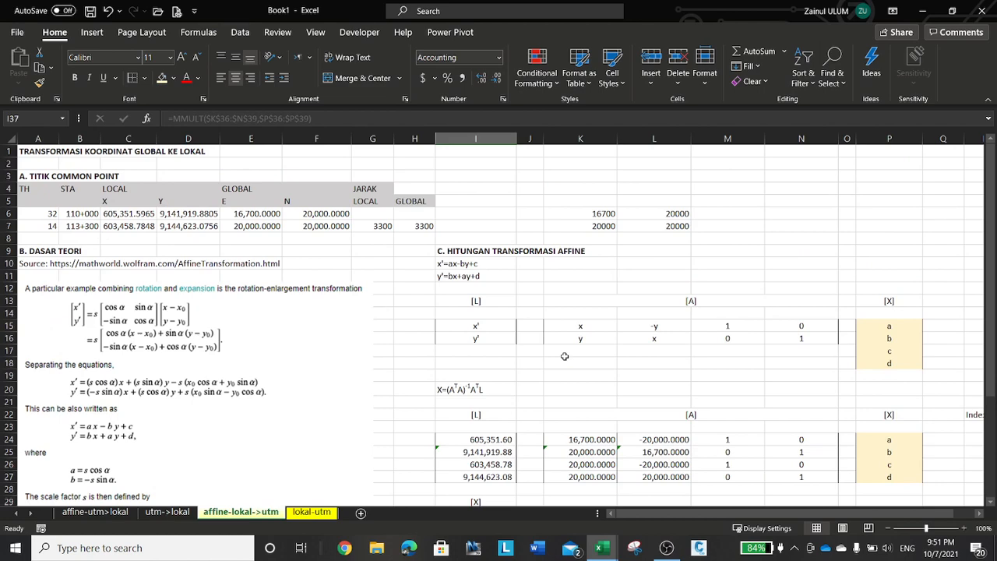
{"action": "scroll", "coordinate": [564, 356], "scroll_direction": "down", "scroll_amount": 5}
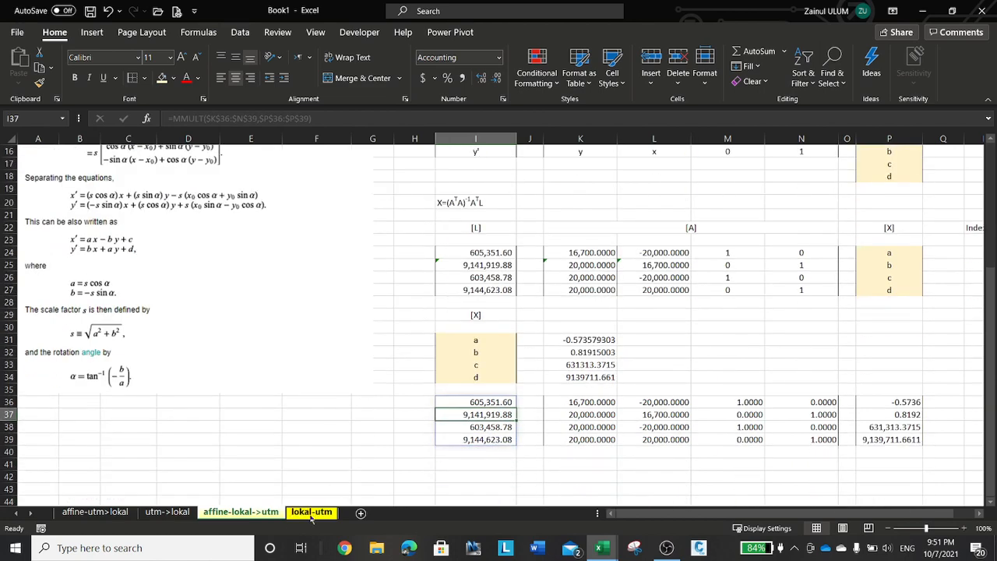
- Examine the E, N, X and Y coordinates and their formulas in B6:E30 on the lokal-utm sheet
{"action": "left_click", "coordinate": [313, 514]}
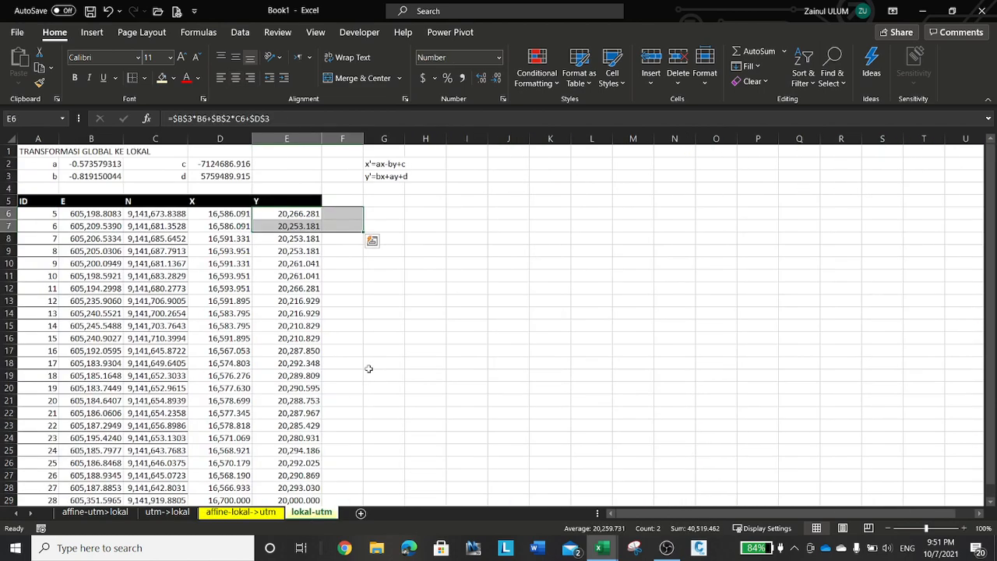
{"action": "left_click", "coordinate": [117, 219]}
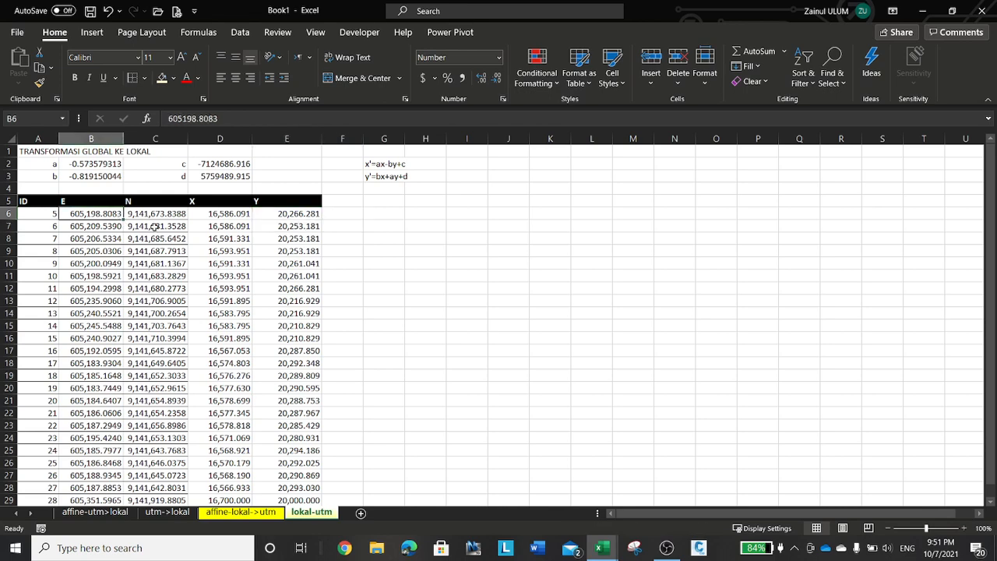
{"action": "left_click", "coordinate": [224, 213]}
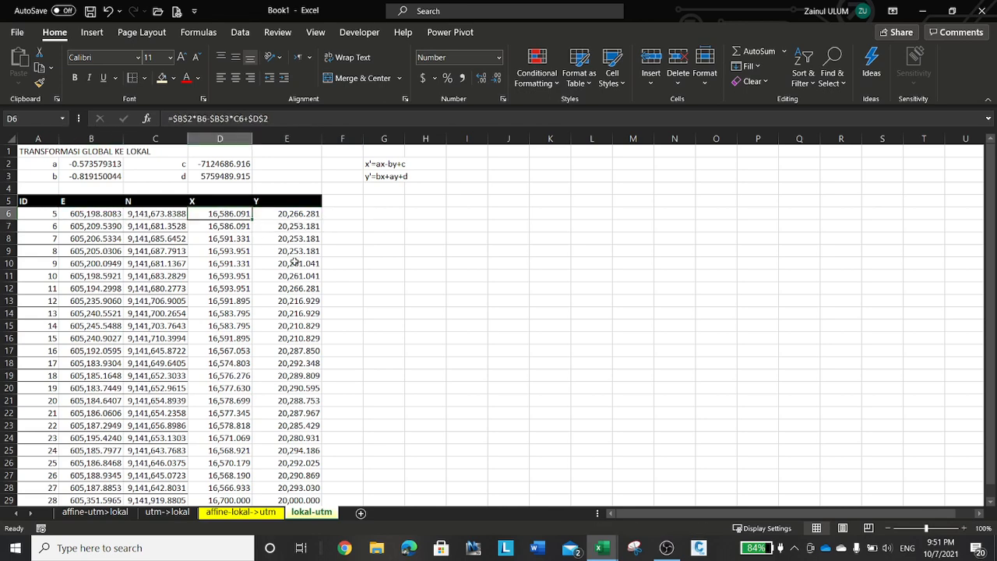
{"action": "left_click", "coordinate": [112, 212]}
{"action": "scroll", "coordinate": [440, 280], "scroll_direction": "down", "scroll_amount": 3}
{"action": "left_click", "coordinate": [315, 399], "text": "shift"}
{"action": "scroll", "coordinate": [290, 331], "scroll_direction": "up", "scroll_amount": 3}
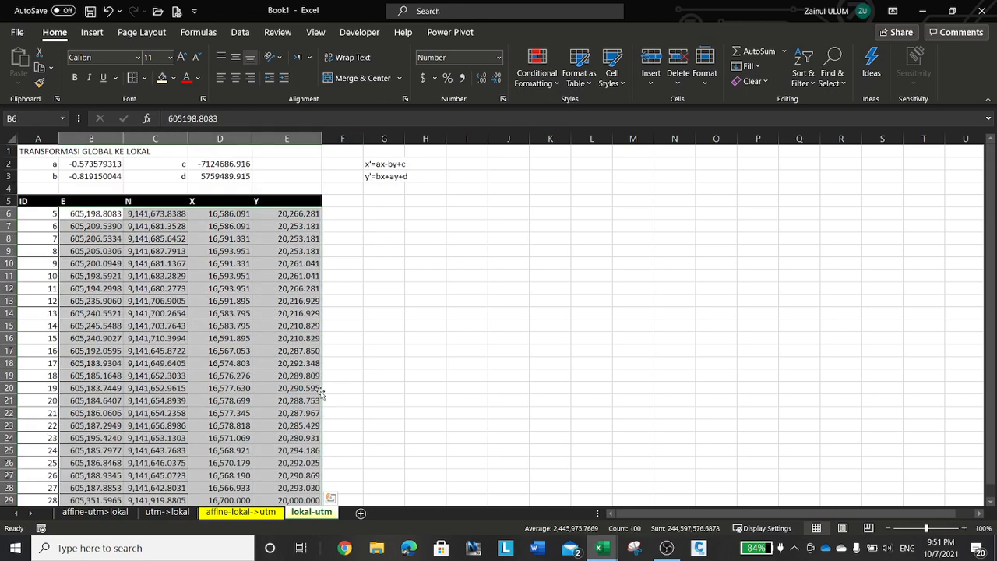
{"action": "left_click", "coordinate": [279, 312]}
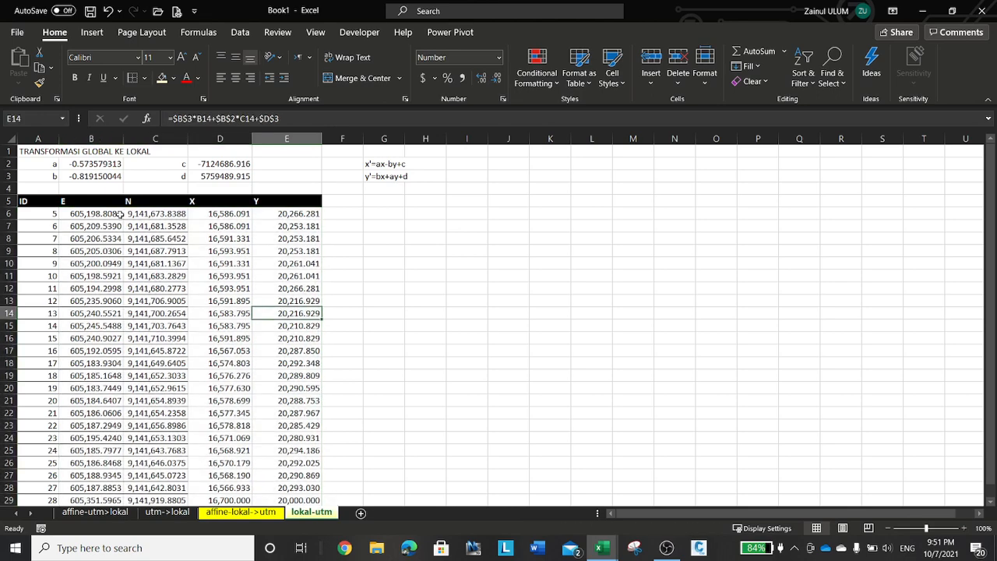
- Try pasting the D6:E30 coordinates as values over B6:C30 on the lokal-utm sheet, and undo the paste
{"action": "left_click", "coordinate": [244, 213]}
{"action": "scroll", "coordinate": [351, 262], "scroll_direction": "down", "scroll_amount": 3}
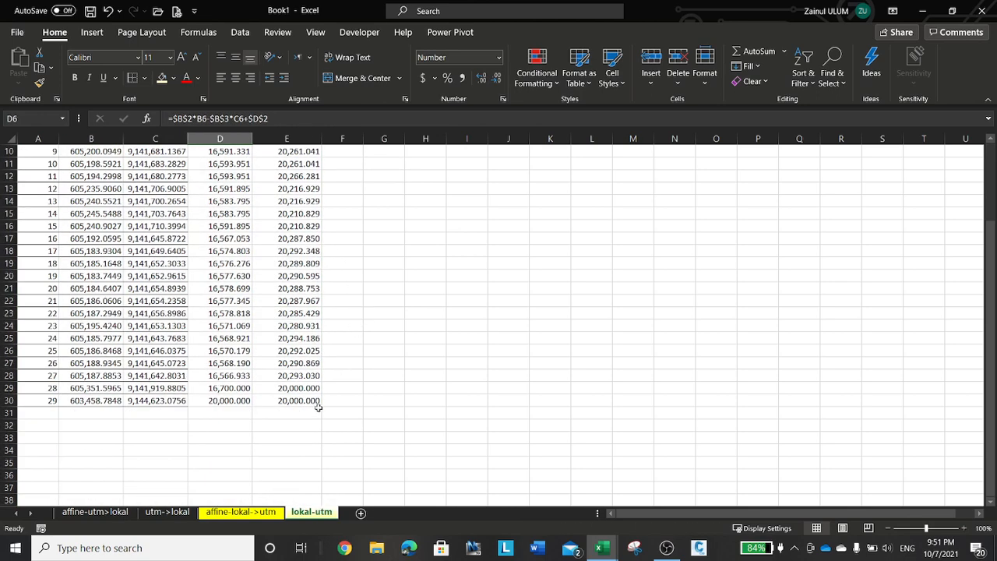
{"action": "left_click", "coordinate": [308, 401], "text": "shift"}
{"action": "scroll", "coordinate": [330, 410], "scroll_direction": "up", "scroll_amount": 3}
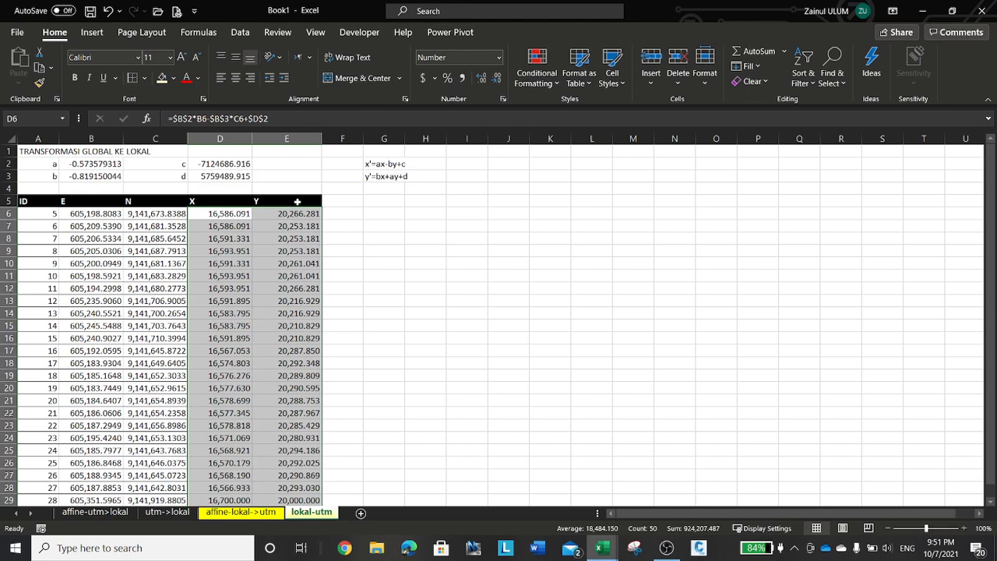
{"action": "right_click", "coordinate": [295, 210]}
{"action": "left_click", "coordinate": [316, 192]}
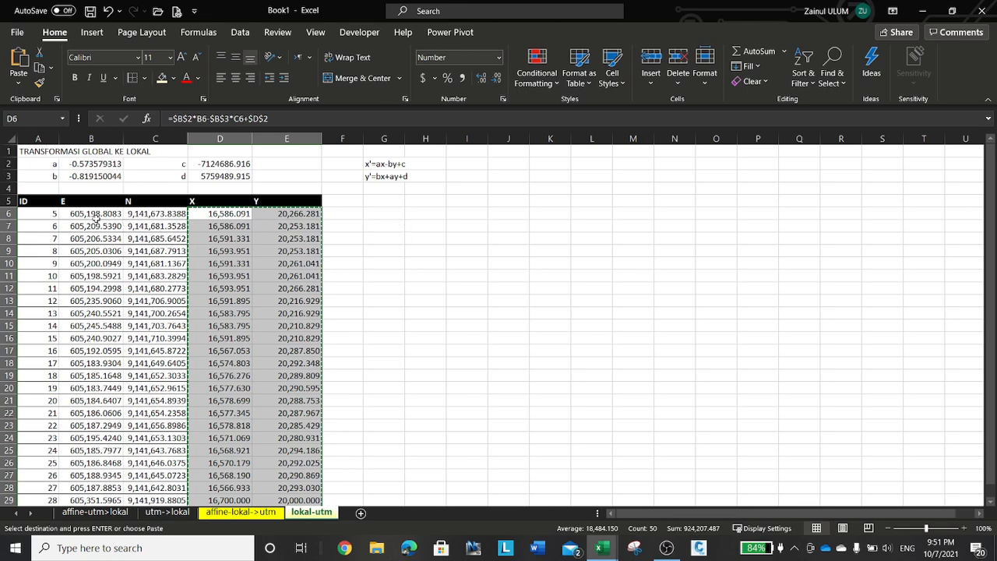
{"action": "left_click", "coordinate": [84, 213]}
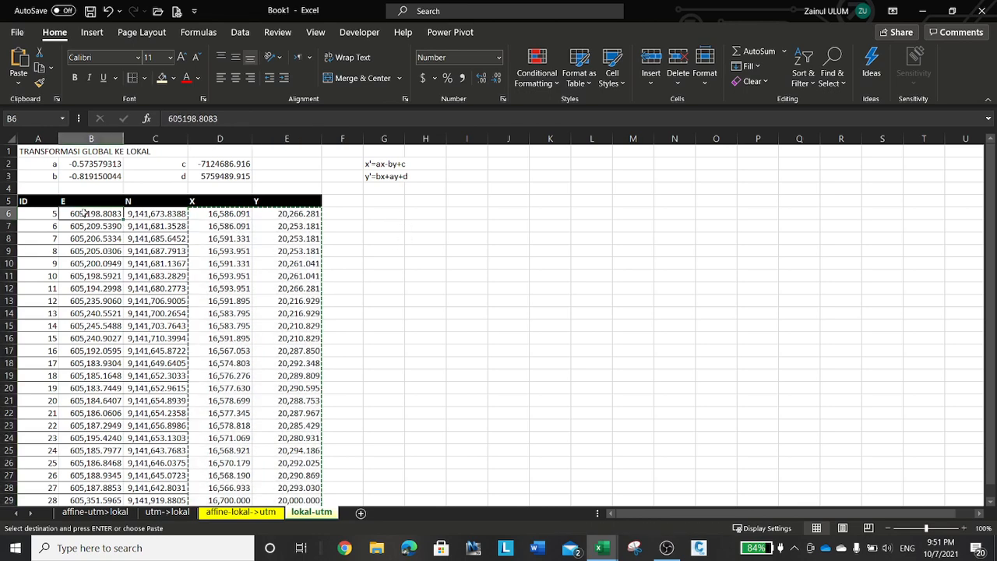
{"action": "right_click", "coordinate": [85, 212]}
{"action": "left_click", "coordinate": [134, 230]}
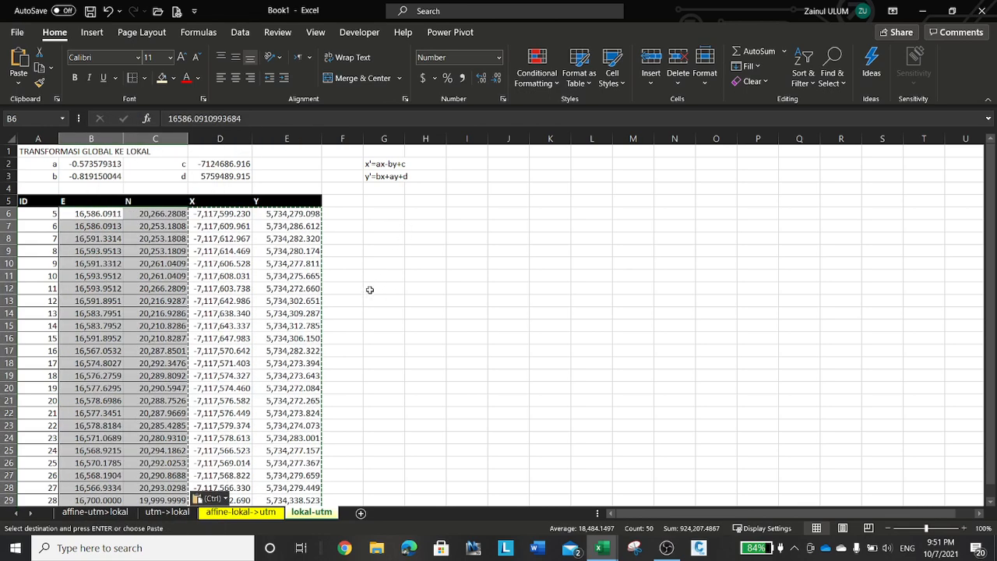
{"action": "left_click", "coordinate": [108, 11]}
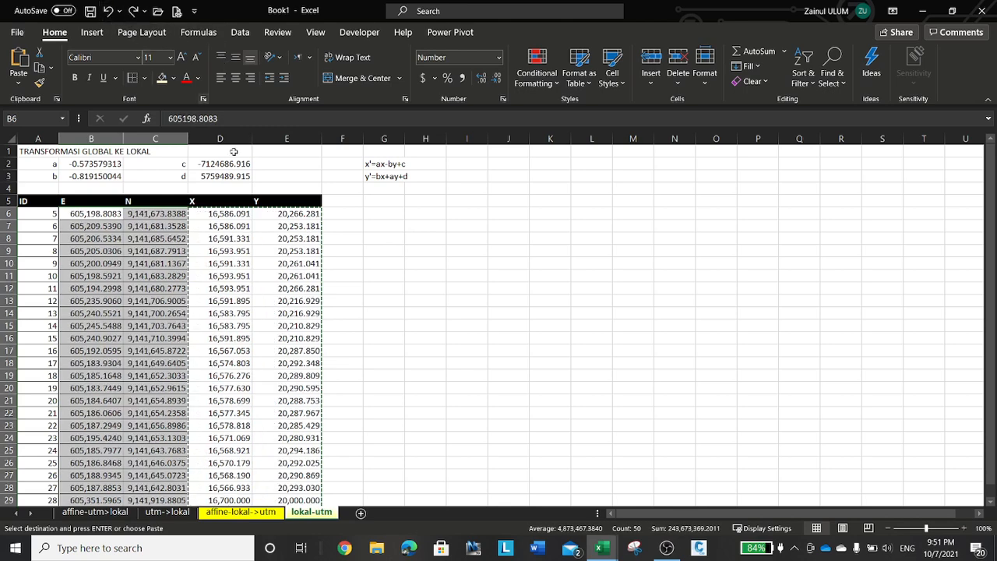
- Copy the original E and N coordinates from B6:C30 and paste them as values starting at G6
{"action": "left_click", "coordinate": [222, 213]}
{"action": "scroll", "coordinate": [222, 213], "scroll_direction": "down", "scroll_amount": 1}
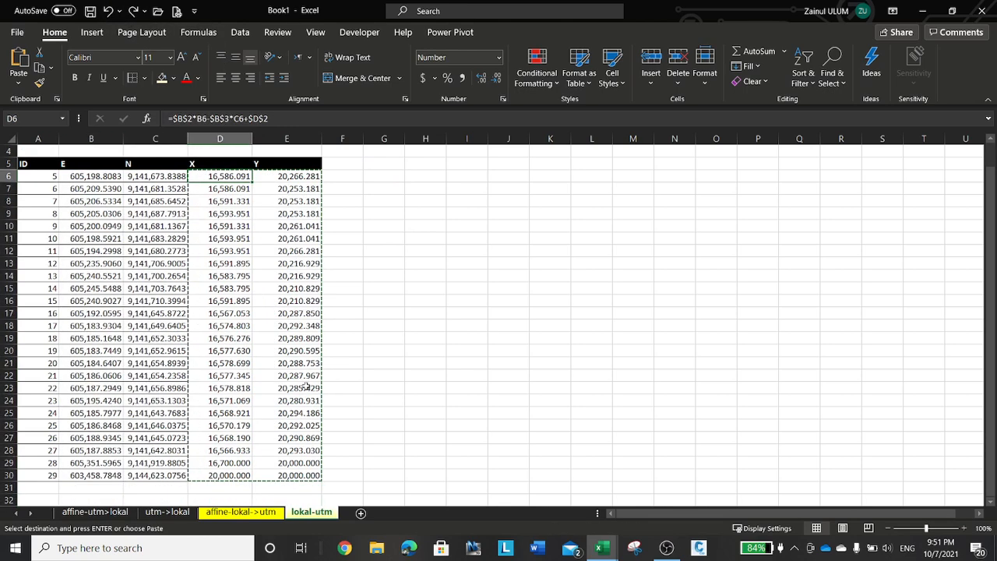
{"action": "left_click", "coordinate": [98, 174]}
{"action": "scroll", "coordinate": [195, 345], "scroll_direction": "down", "scroll_amount": 3}
{"action": "left_click_drag", "start_coordinate": [98, 175], "coordinate": [187, 360]}
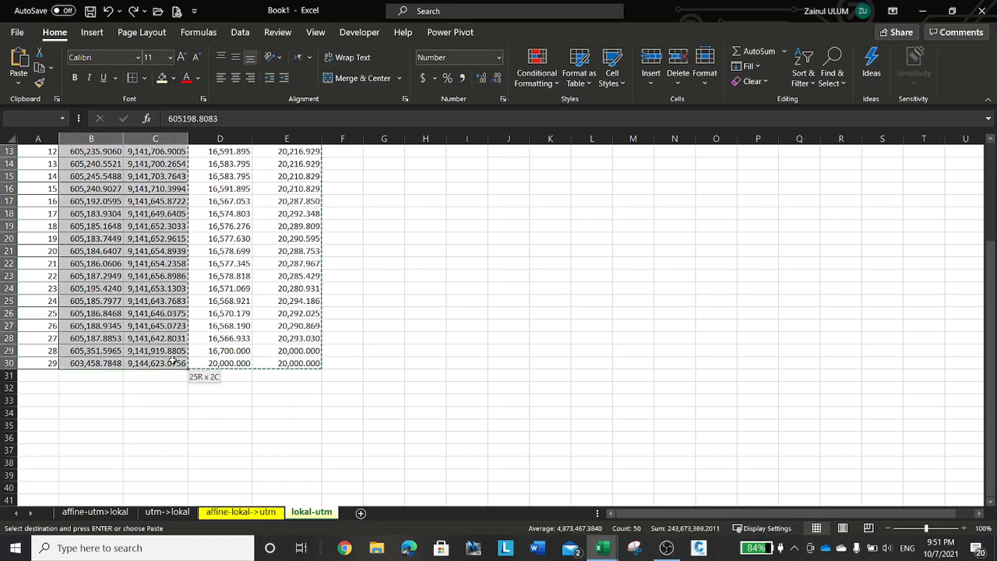
{"action": "scroll", "coordinate": [187, 360], "scroll_direction": "up", "scroll_amount": 3}
{"action": "right_click", "coordinate": [109, 178]}
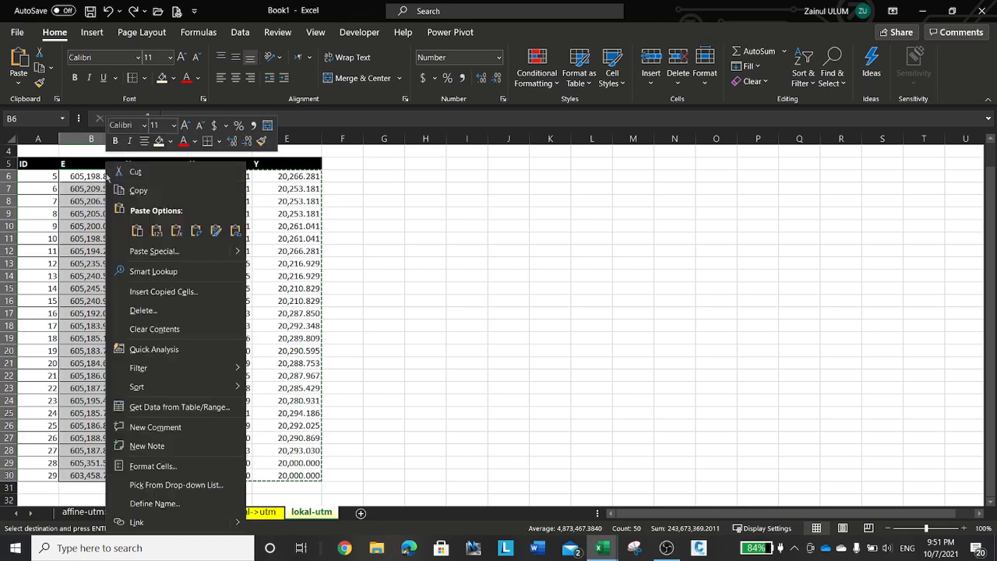
{"action": "left_click", "coordinate": [134, 191]}
{"action": "left_click", "coordinate": [390, 179]}
{"action": "right_click", "coordinate": [390, 180]}
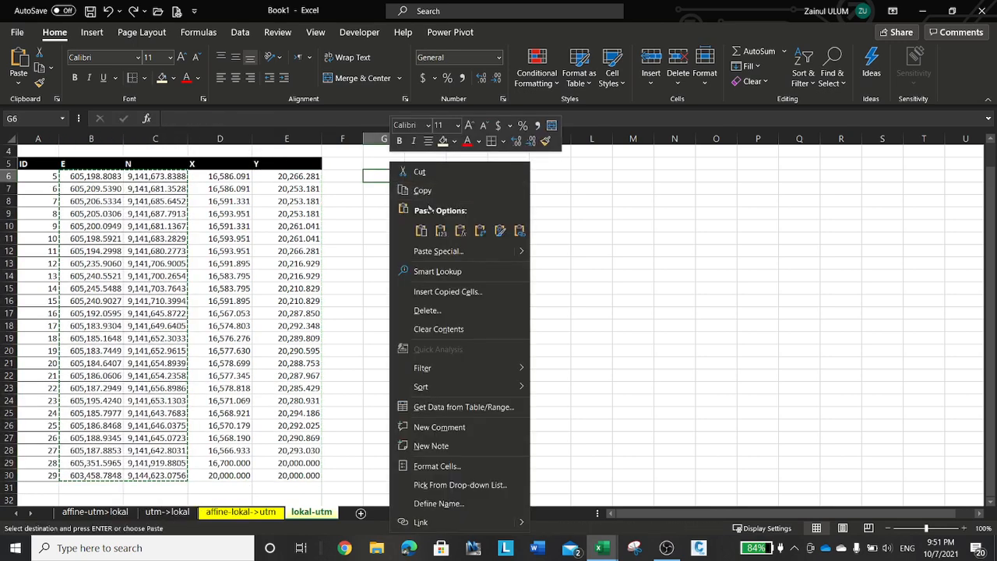
{"action": "left_click", "coordinate": [440, 230]}
- Copy the X and Y results in D6:E30 and paste them as values into the E and N columns from B6
{"action": "left_click", "coordinate": [228, 178]}
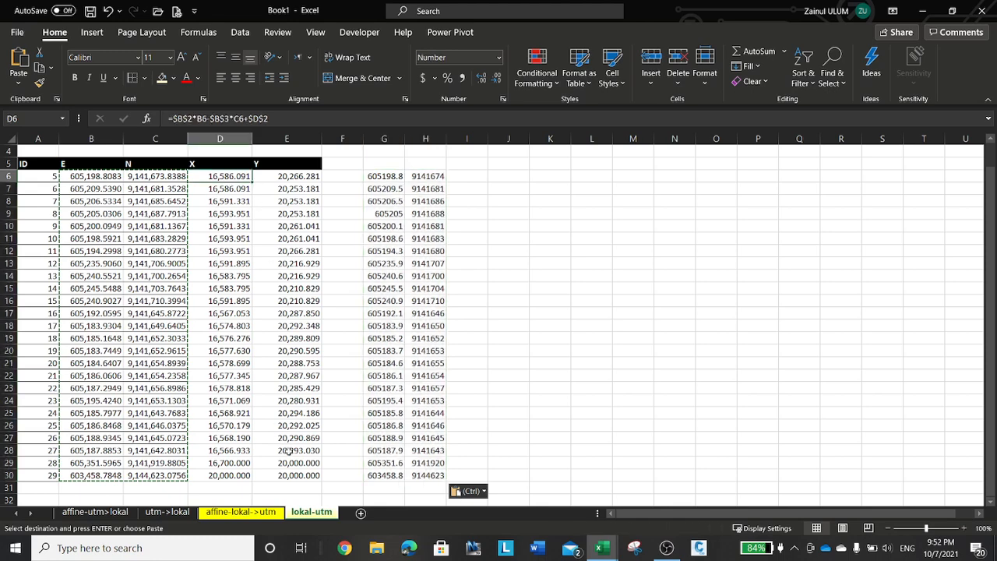
{"action": "left_click", "coordinate": [305, 475], "text": "shift"}
{"action": "right_click", "coordinate": [259, 237]}
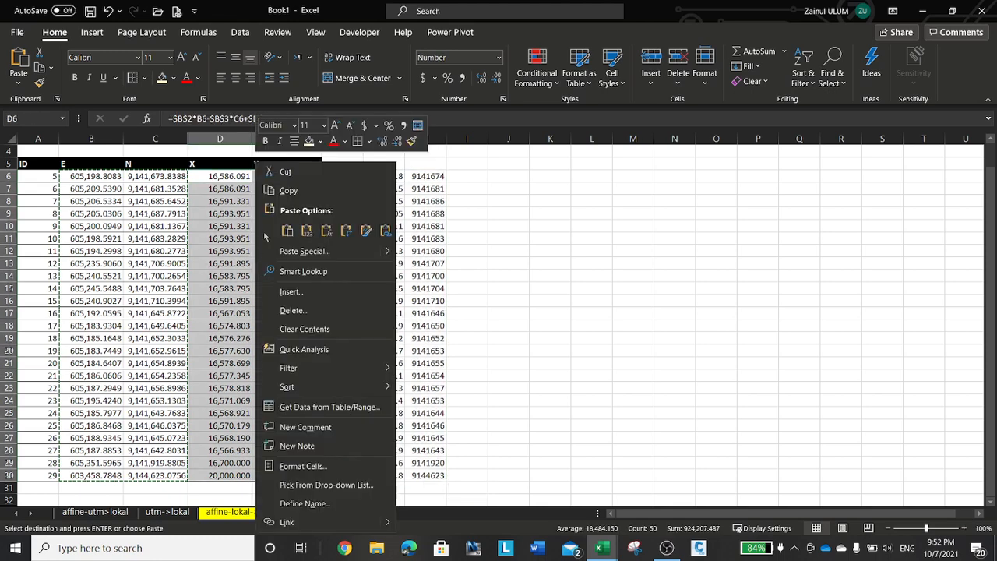
{"action": "left_click", "coordinate": [268, 191]}
{"action": "right_click", "coordinate": [80, 178]}
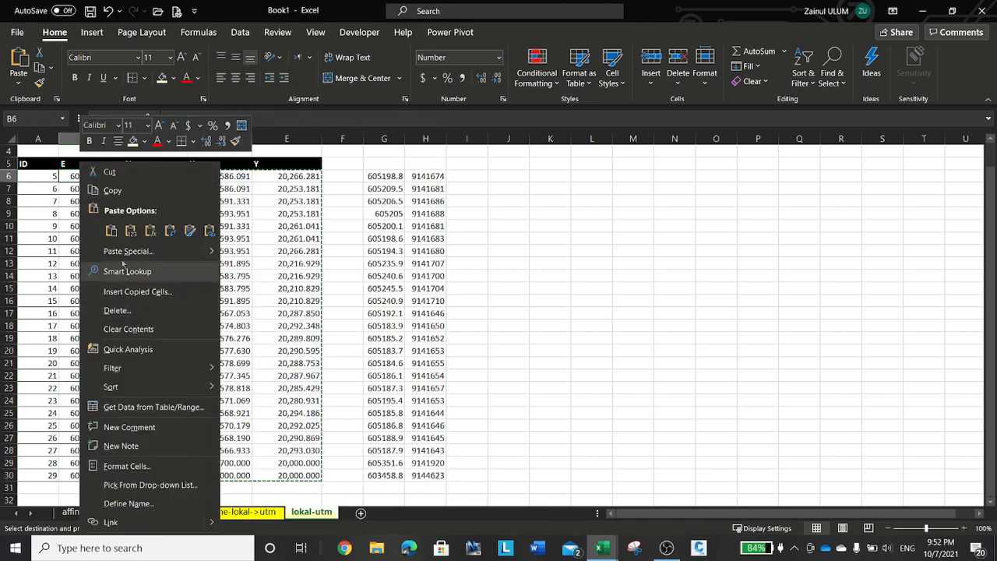
{"action": "left_click", "coordinate": [131, 231]}
{"action": "scroll", "coordinate": [556, 294], "scroll_direction": "up", "scroll_amount": 1}
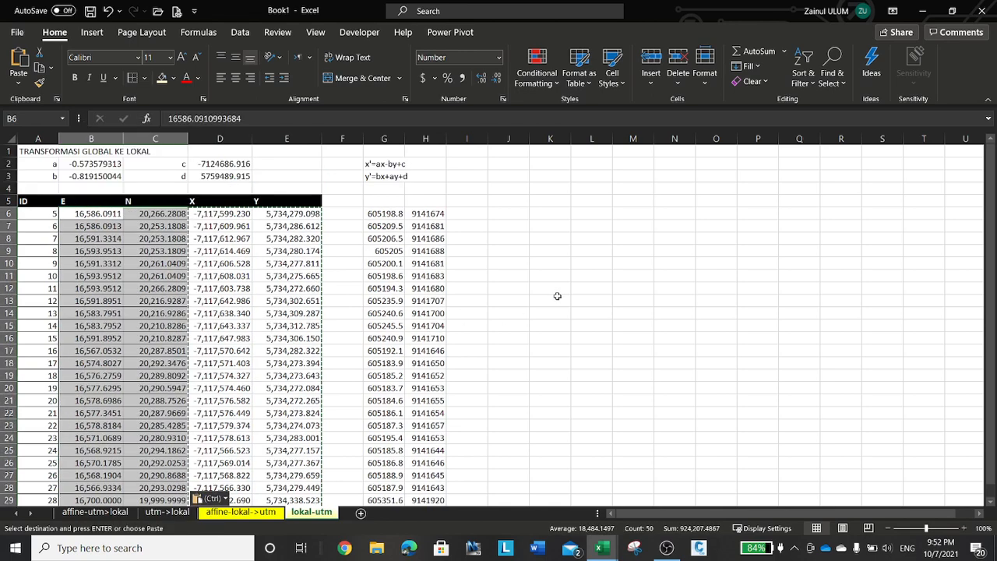
{"action": "key", "text": "Escape"}
- Link parameter a in B2 of lokal-utm to cell K31 of the affine-lokal->utm sheet
{"action": "left_click", "coordinate": [111, 164]}
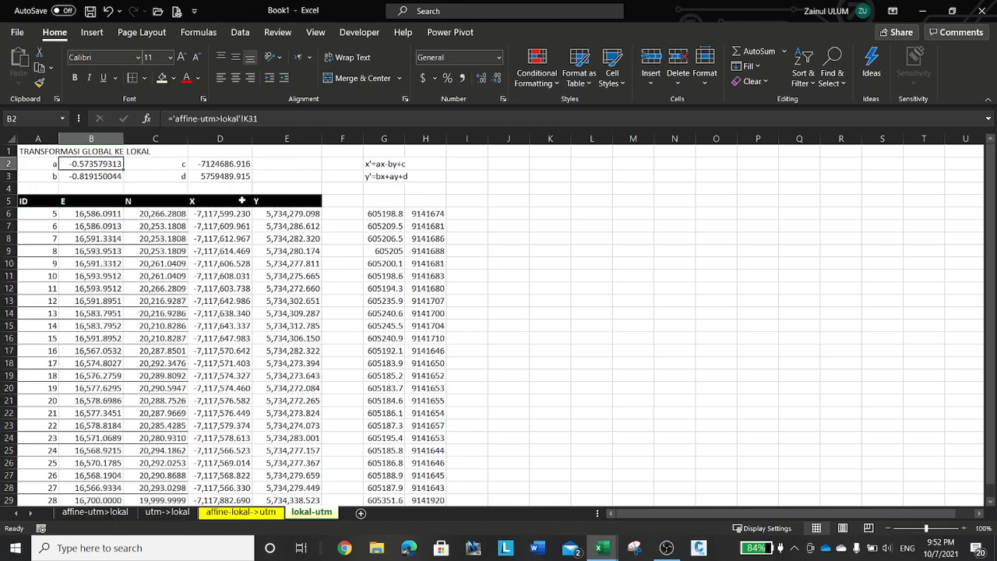
{"action": "type", "text": "="}
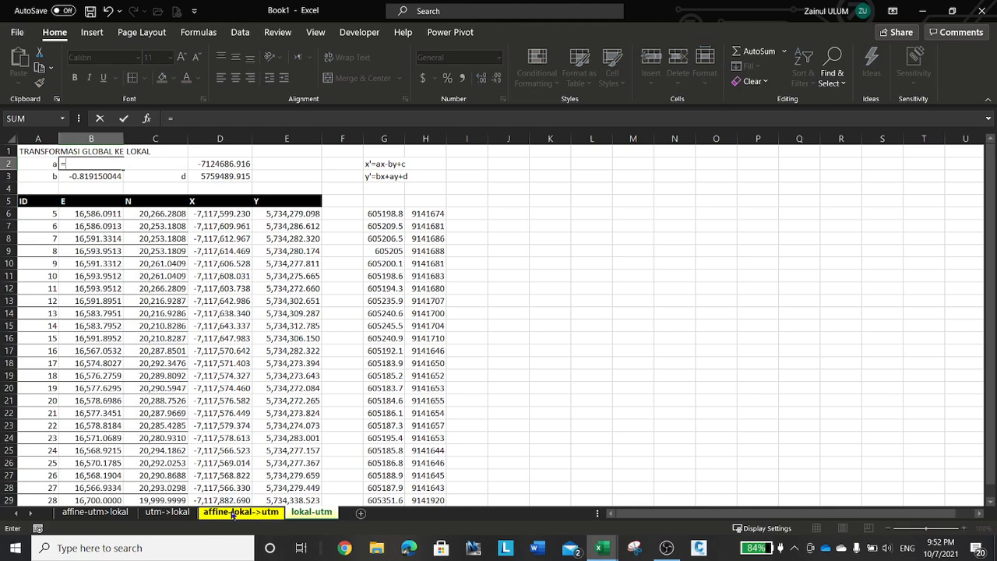
{"action": "left_click", "coordinate": [232, 513]}
{"action": "scroll", "coordinate": [233, 503], "scroll_direction": "up", "scroll_amount": 2}
{"action": "scroll", "coordinate": [650, 489], "scroll_direction": "down", "scroll_amount": 2}
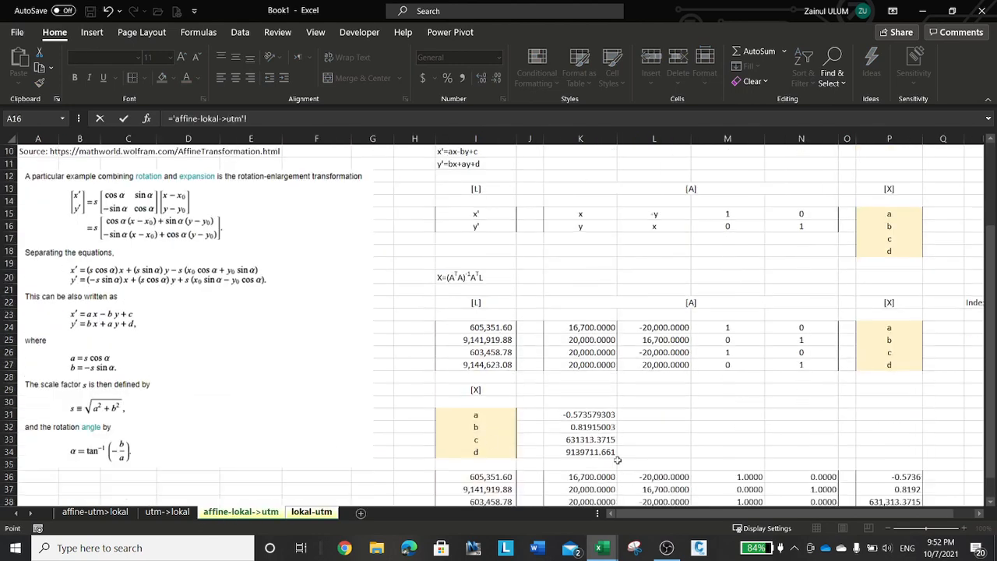
{"action": "left_click", "coordinate": [594, 338]}
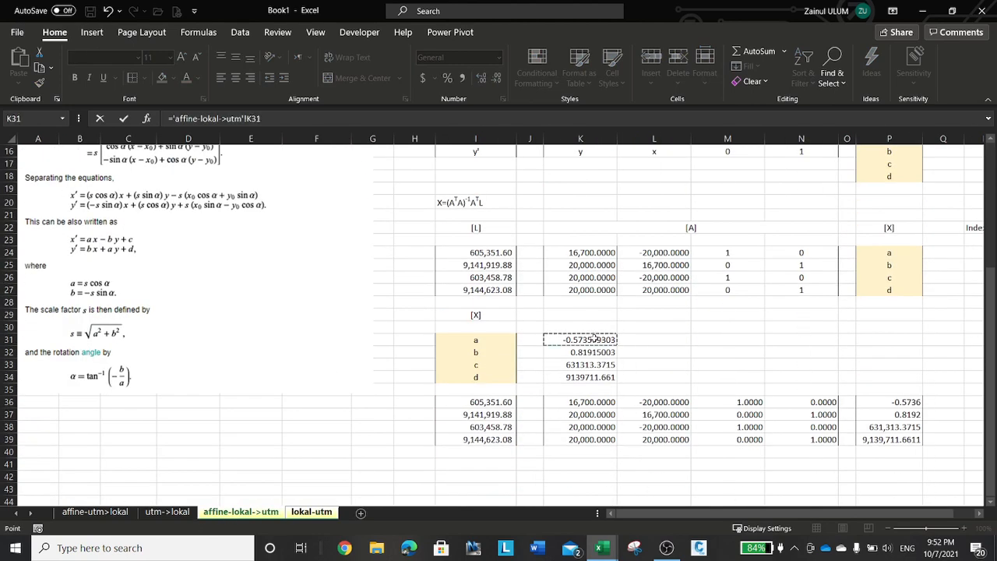
{"action": "key", "text": "Tab"}
{"action": "key", "text": "Return"}
- Link parameter b in B3 of lokal-utm to cell K32 of the affine-lokal->utm sheet
{"action": "type", "text": "="}
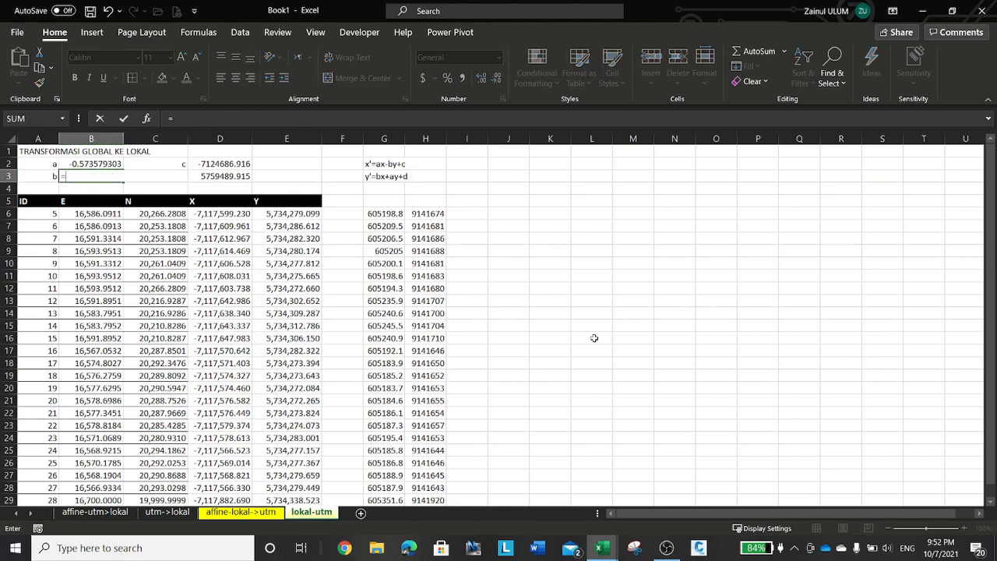
{"action": "left_click", "coordinate": [273, 514]}
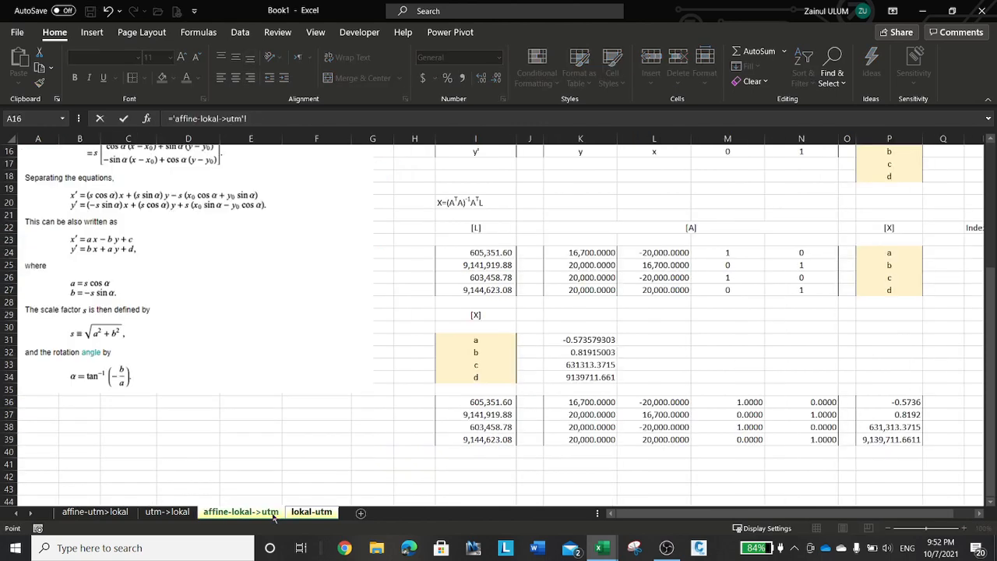
{"action": "left_click", "coordinate": [575, 353]}
{"action": "key", "text": "Tab"}
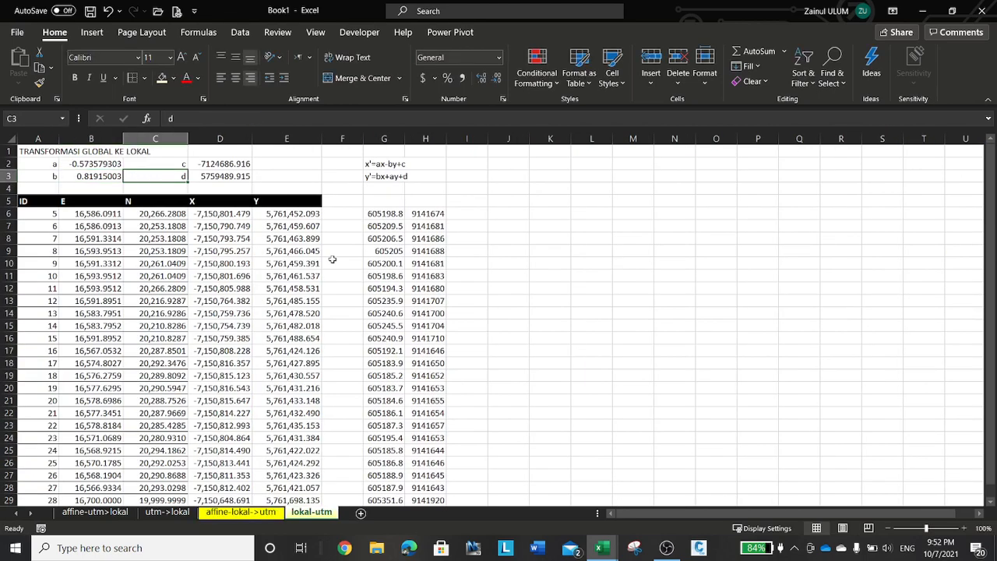
- Copy parameters c and d from K33:K34 on affine-lokal->utm and paste them as links into D2:D3 of lokal-utm
{"action": "left_click", "coordinate": [236, 167]}
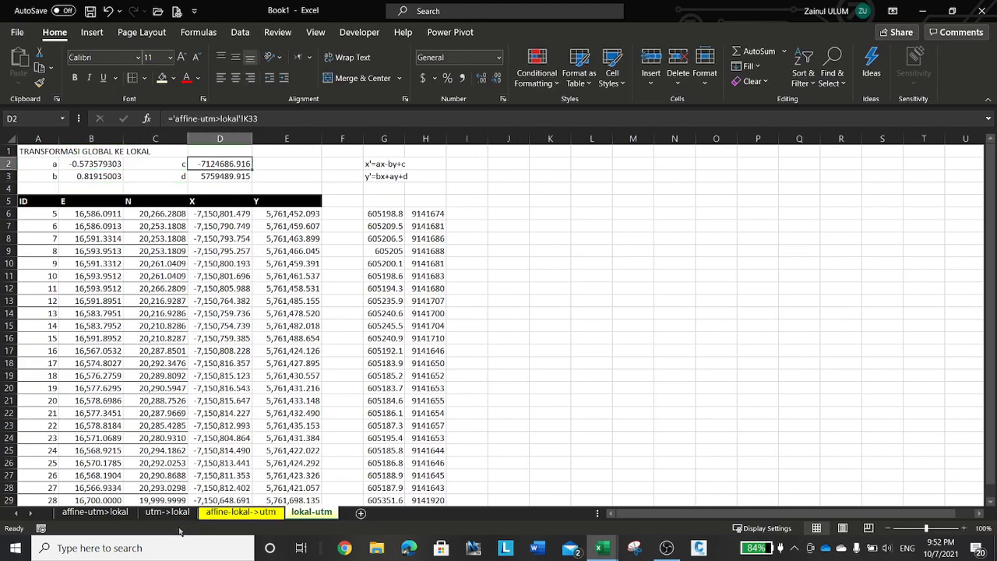
{"action": "left_click", "coordinate": [241, 512]}
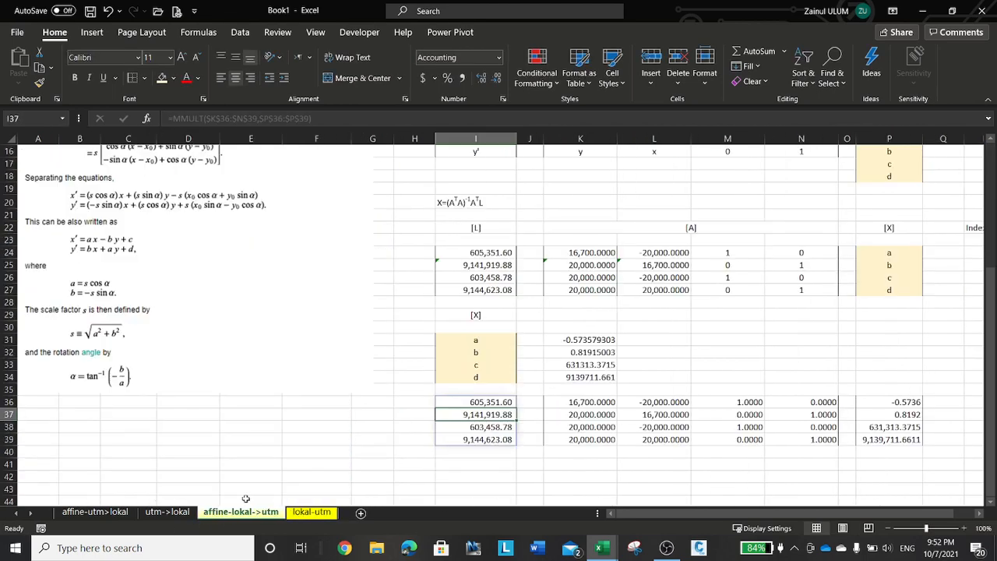
{"action": "left_click_drag", "start_coordinate": [581, 364], "coordinate": [580, 377]}
{"action": "right_click", "coordinate": [586, 377]}
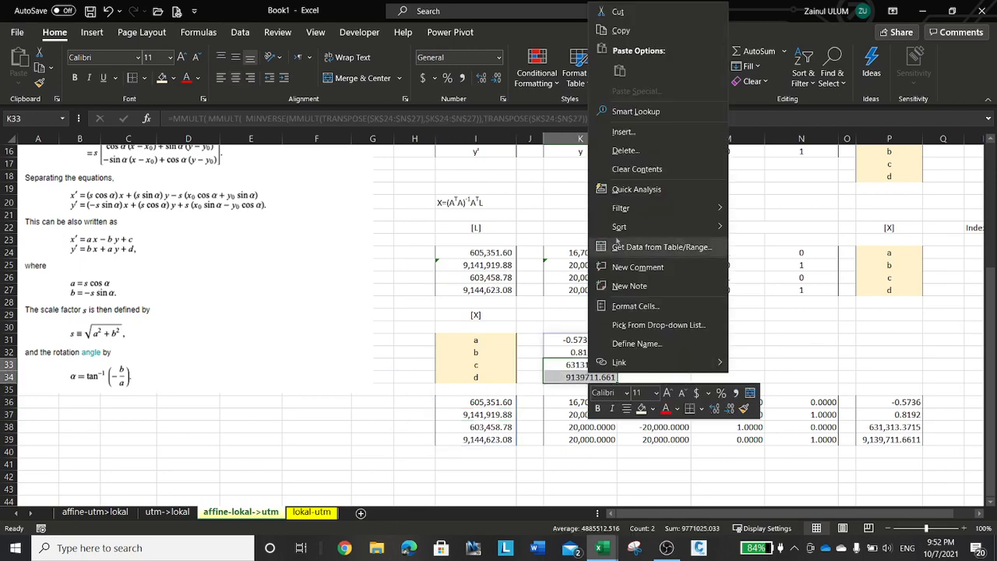
{"action": "left_click", "coordinate": [621, 30]}
{"action": "left_click", "coordinate": [311, 512]}
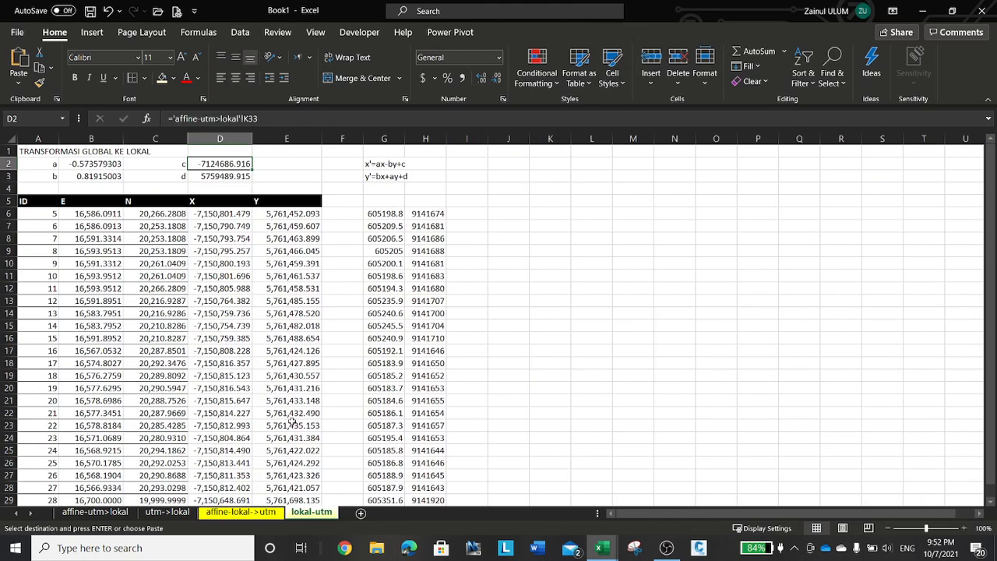
{"action": "right_click", "coordinate": [241, 164]}
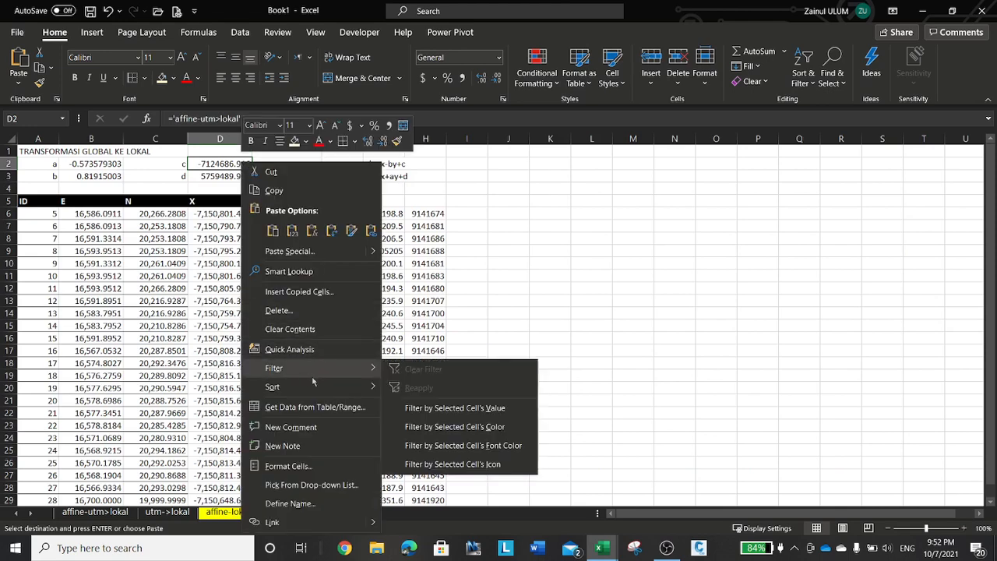
{"action": "left_click", "coordinate": [371, 231]}
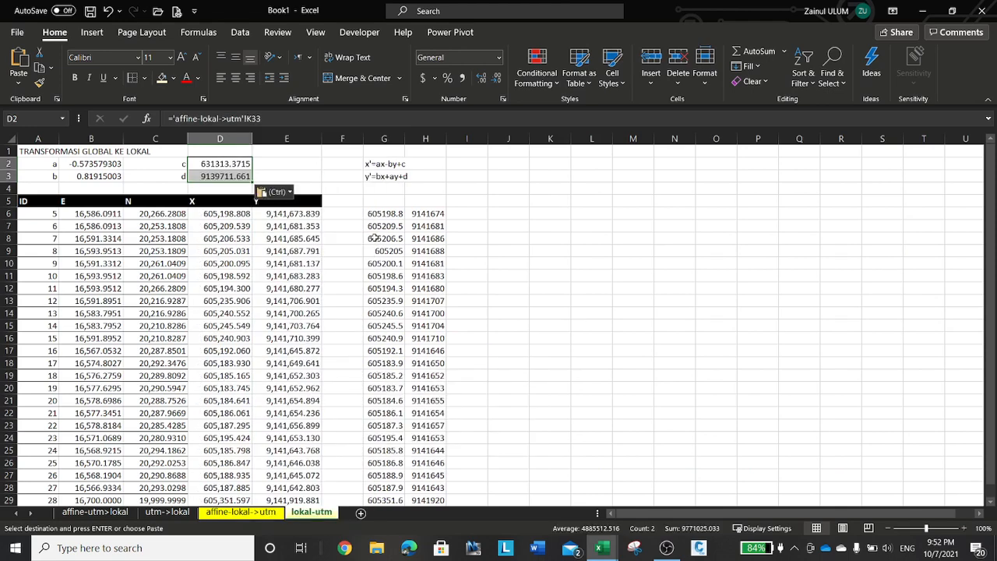
{"action": "left_click", "coordinate": [483, 273]}
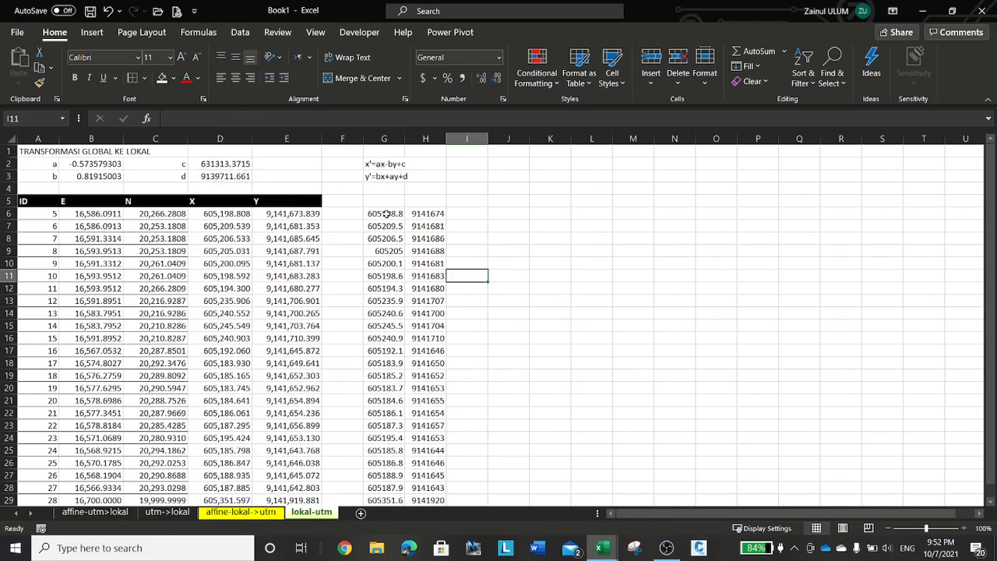
- Copy the number formatting of the X and Y results in D6:E30 onto the original coordinates in G6:H30
{"action": "left_click", "coordinate": [232, 214]}
{"action": "scroll", "coordinate": [434, 313], "scroll_direction": "down", "scroll_amount": 3}
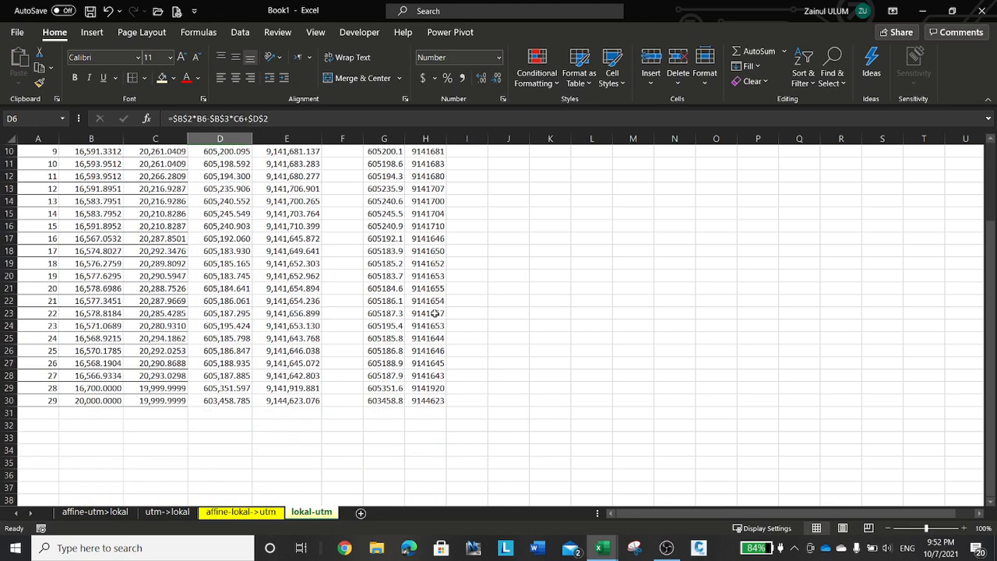
{"action": "left_click", "coordinate": [299, 397], "text": "shift"}
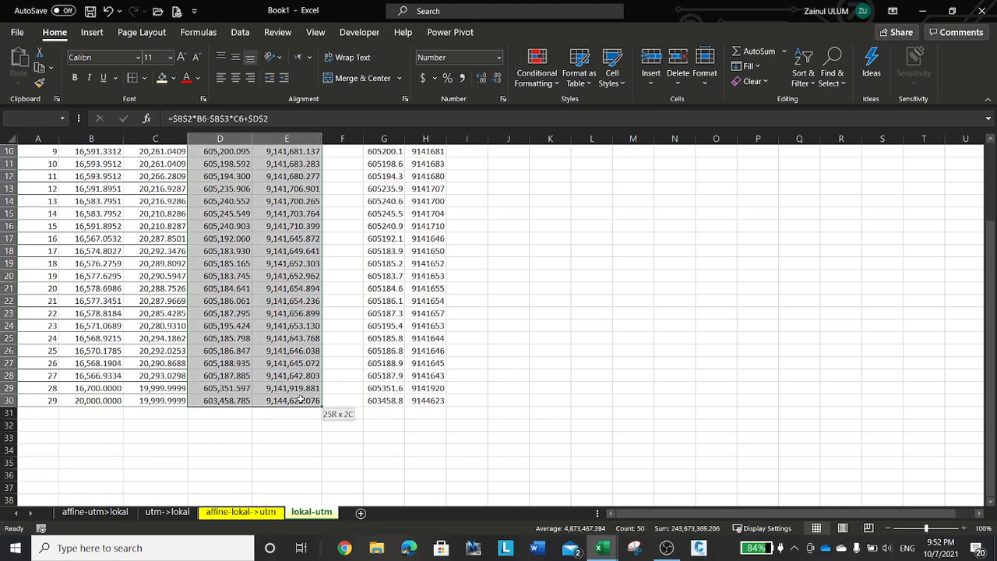
{"action": "left_click", "coordinate": [40, 83]}
{"action": "scroll", "coordinate": [476, 285], "scroll_direction": "up", "scroll_amount": 2}
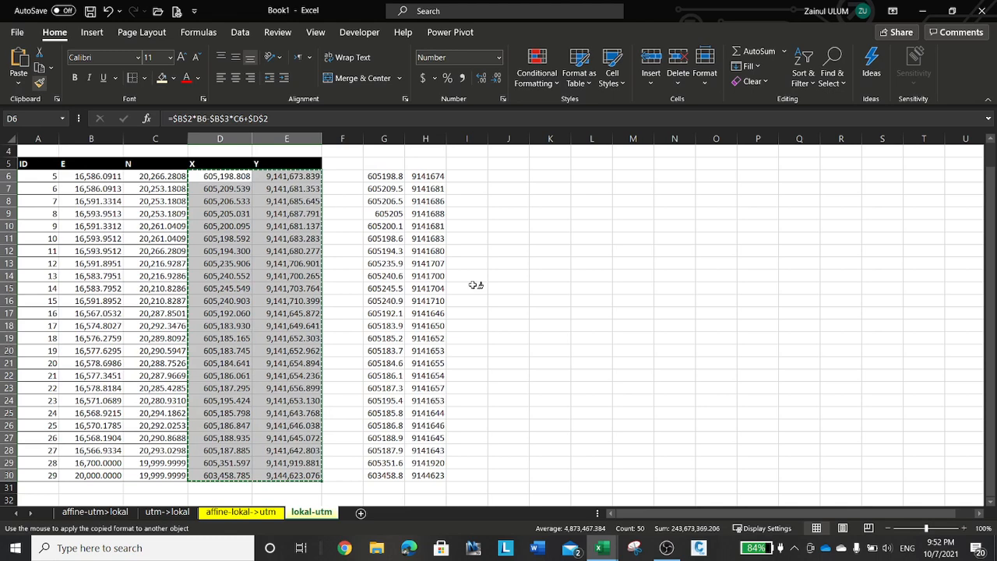
{"action": "left_click", "coordinate": [387, 177]}
{"action": "left_click_drag", "start_coordinate": [387, 176], "coordinate": [441, 475]}
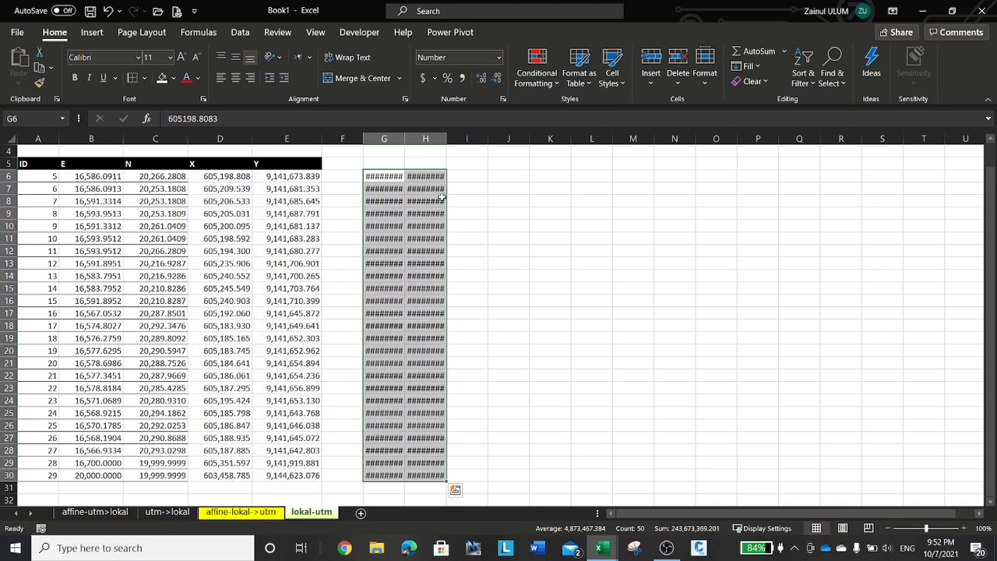
- Auto-fit the widths of columns G and H to show the original coordinates in full
{"action": "double_click", "coordinate": [405, 139]}
{"action": "double_click", "coordinate": [455, 138]}
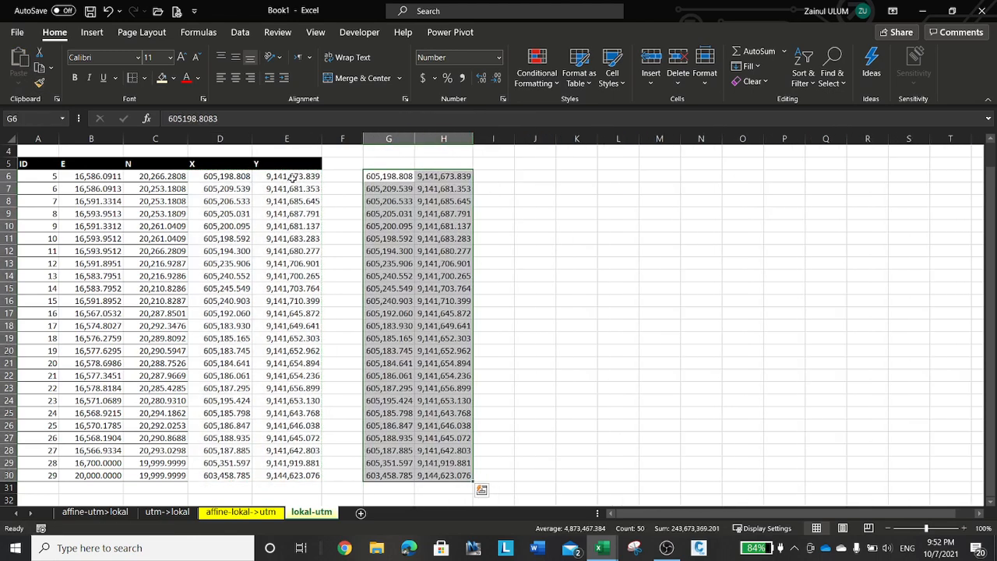
{"action": "scroll", "coordinate": [440, 349], "scroll_direction": "up", "scroll_amount": 1}
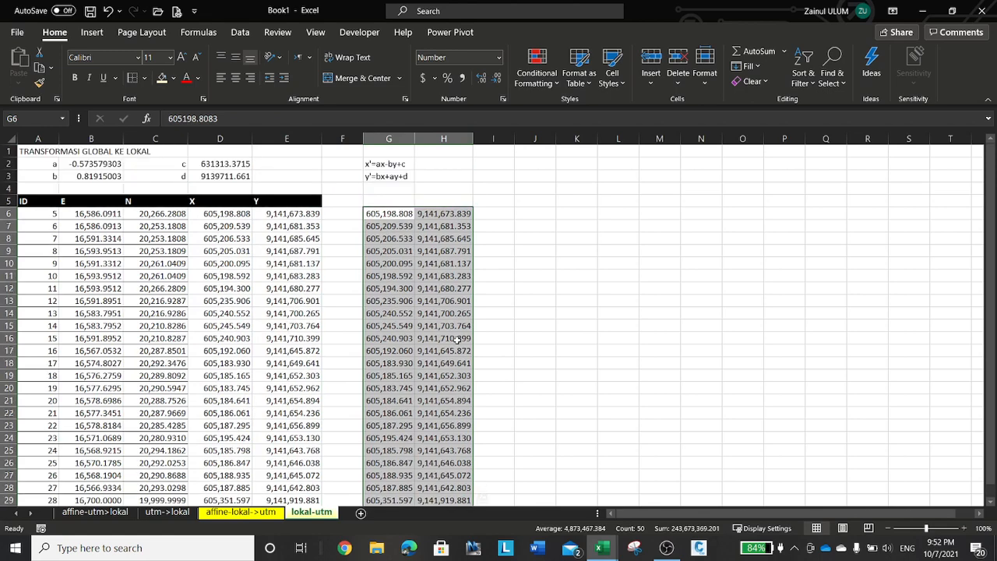
{"action": "left_click", "coordinate": [335, 239]}
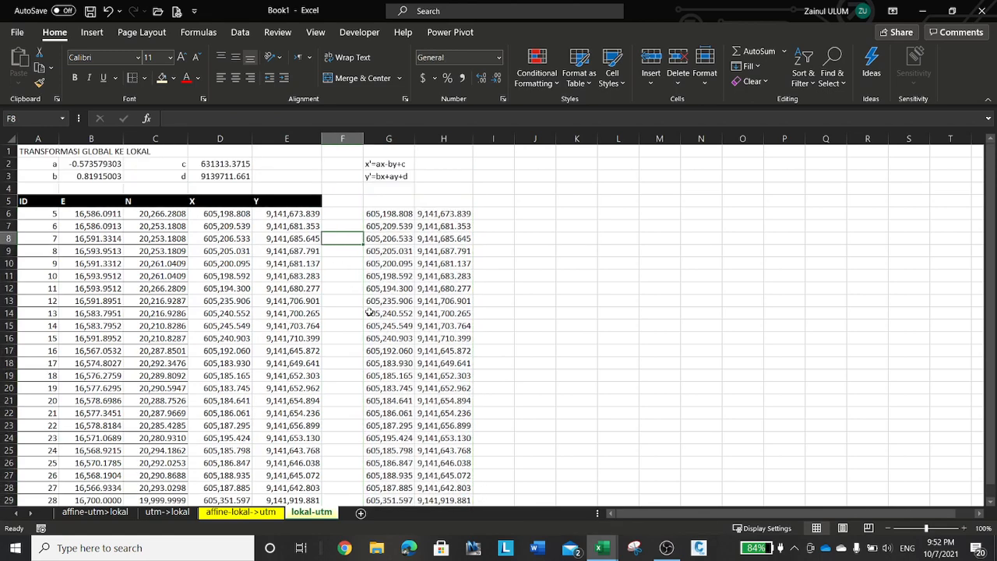
- Review the affine-utm>lokal, utm->lokal and affine-lokal->utm sheets in turn, and return to lokal-utm
{"action": "left_click", "coordinate": [110, 512]}
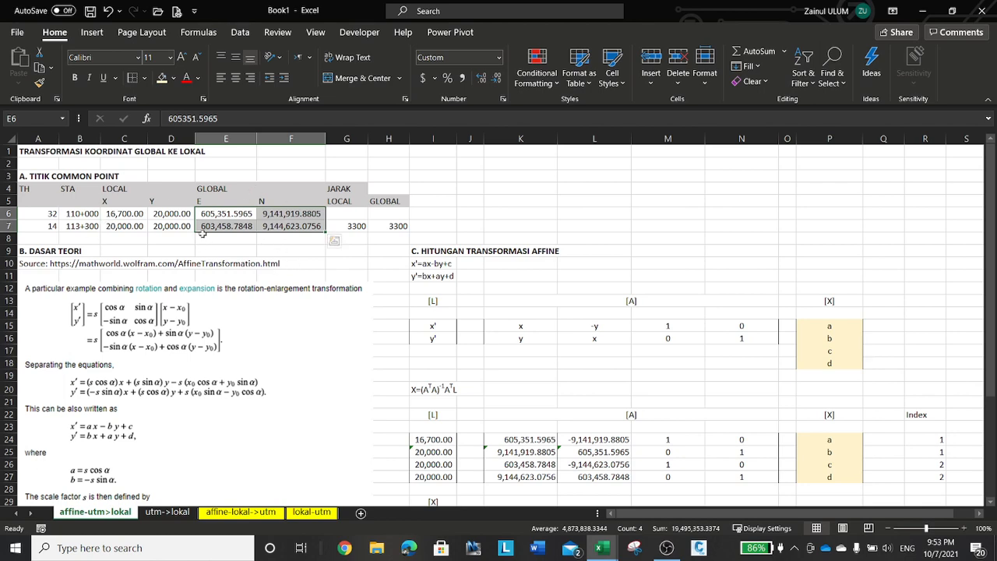
{"action": "left_click", "coordinate": [165, 513]}
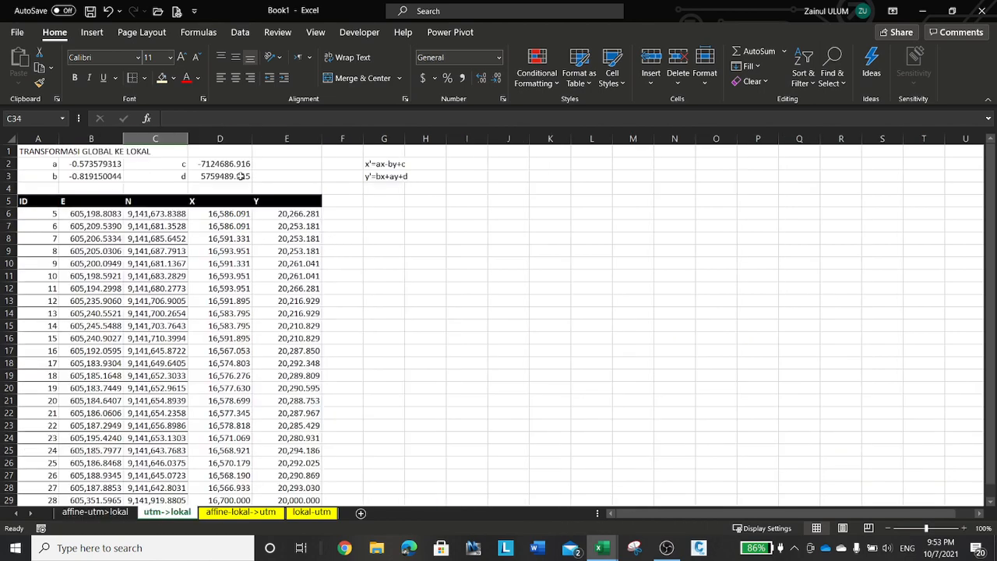
{"action": "left_click", "coordinate": [269, 512]}
{"action": "scroll", "coordinate": [366, 407], "scroll_direction": "up", "scroll_amount": 5}
{"action": "scroll", "coordinate": [366, 407], "scroll_direction": "up", "scroll_amount": 1}
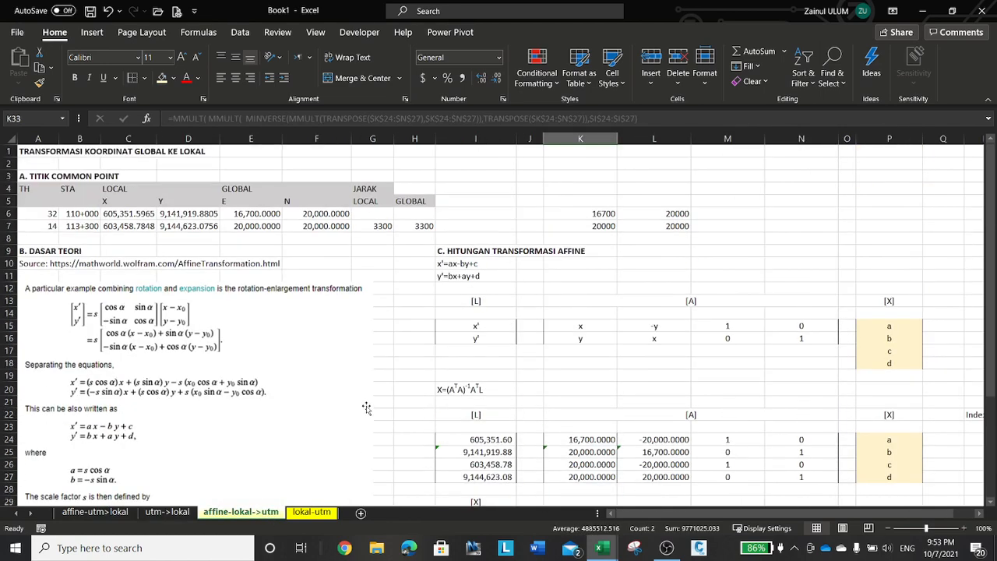
{"action": "left_click", "coordinate": [314, 511]}
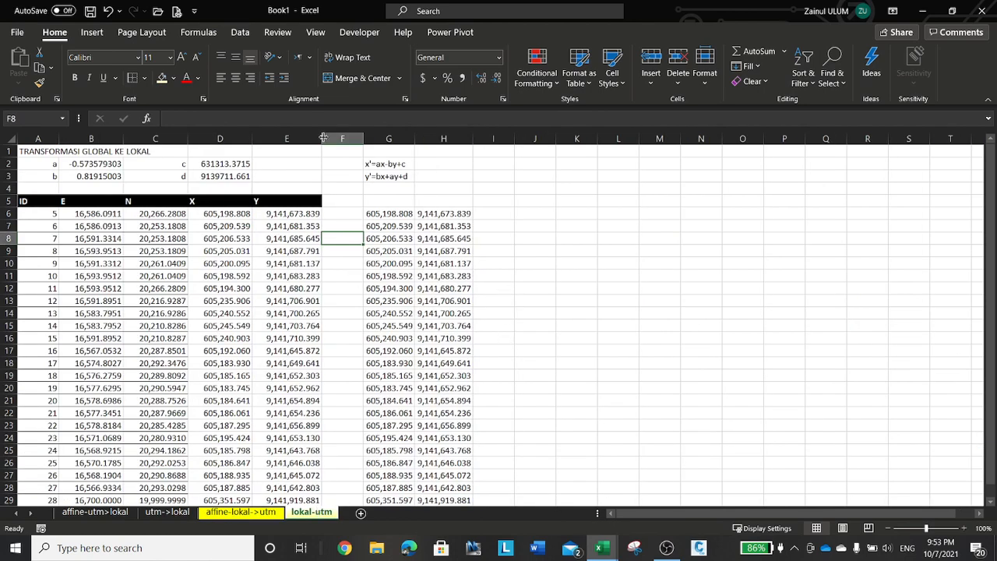
- Save the workbook in the Downloads folder as an Excel Workbook named affine-2d
{"action": "left_click", "coordinate": [90, 11]}
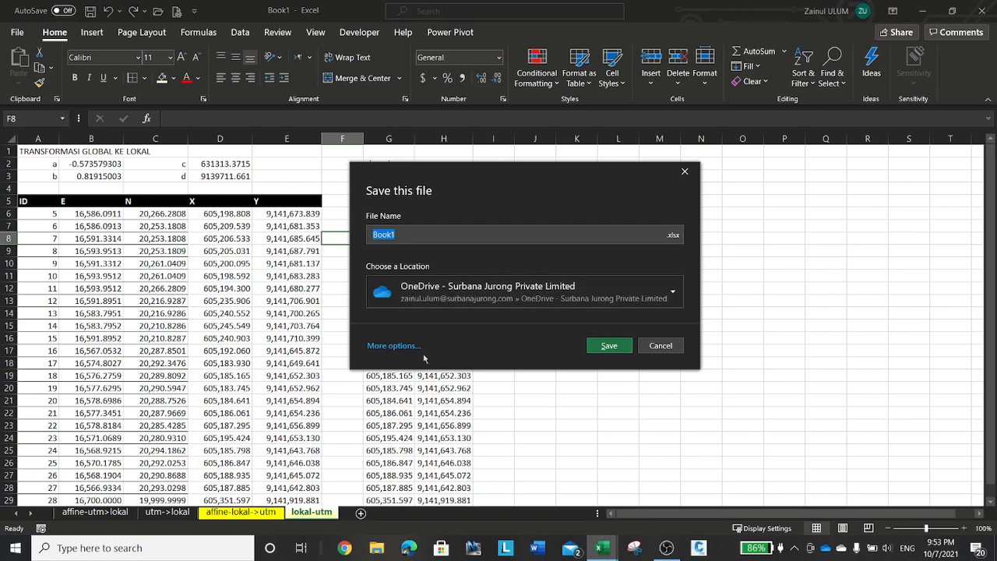
{"action": "left_click", "coordinate": [394, 346]}
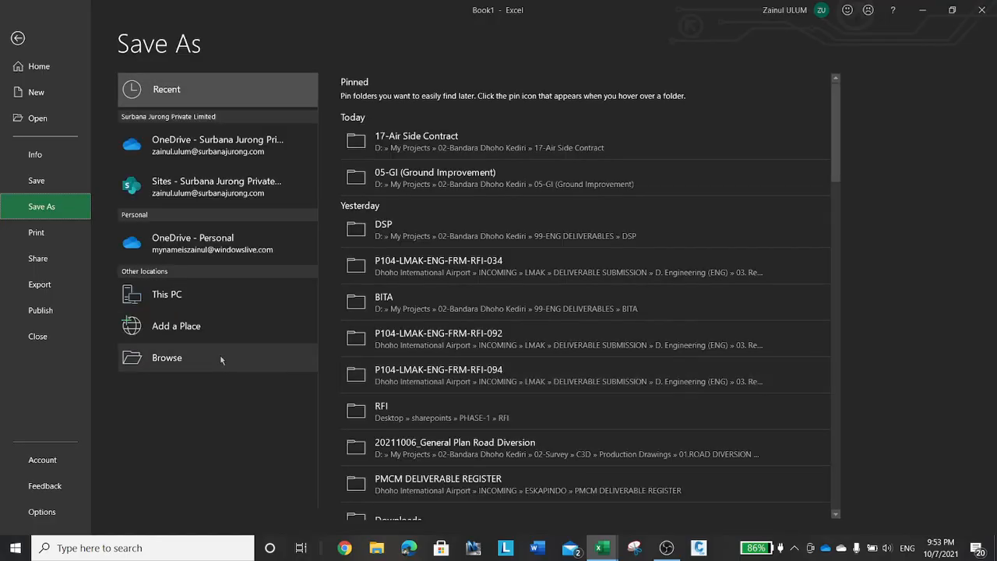
{"action": "left_click", "coordinate": [167, 357]}
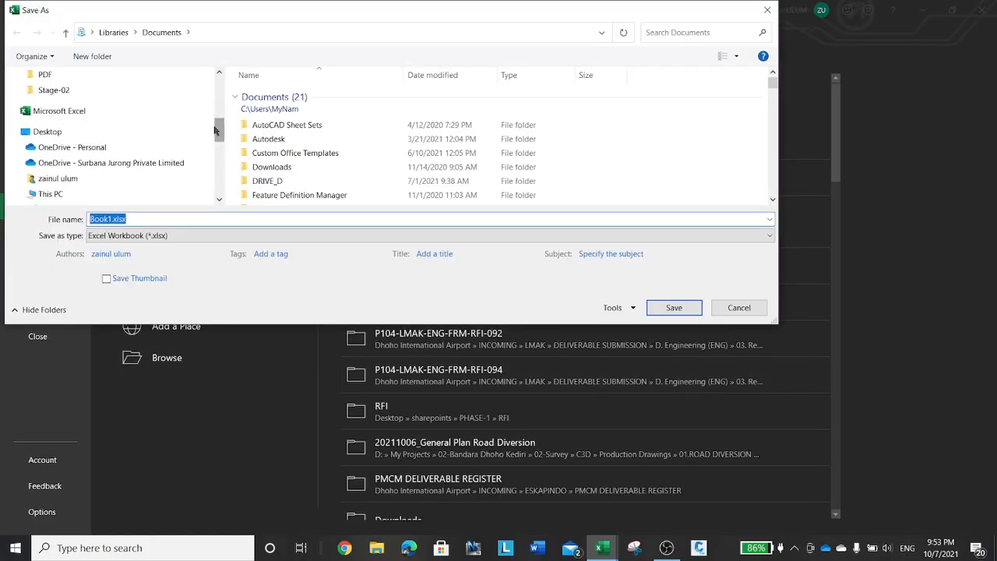
{"action": "scroll", "coordinate": [97, 93], "scroll_direction": "up", "scroll_amount": 3}
{"action": "scroll", "coordinate": [97, 94], "scroll_direction": "up", "scroll_amount": 3}
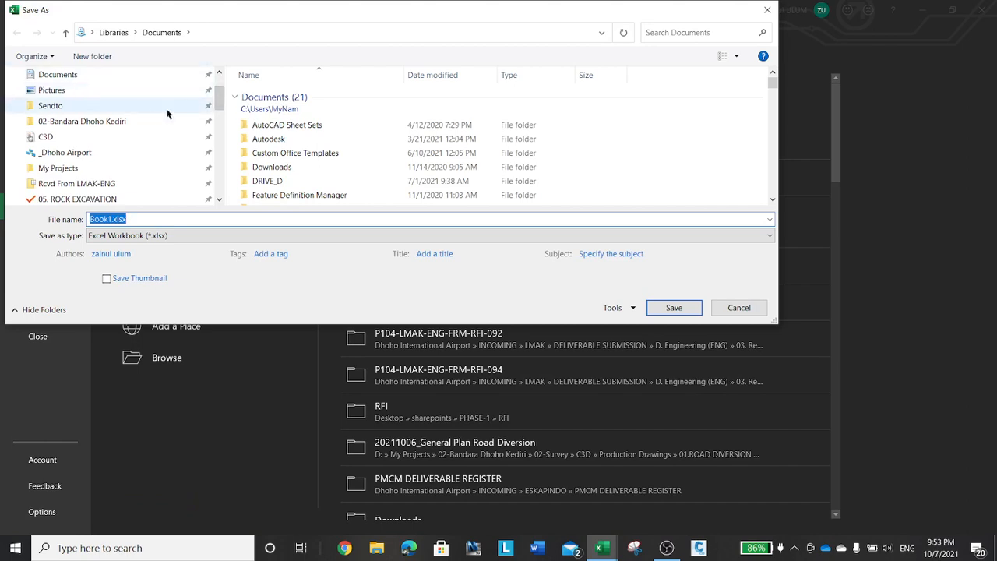
{"action": "left_click", "coordinate": [68, 115]}
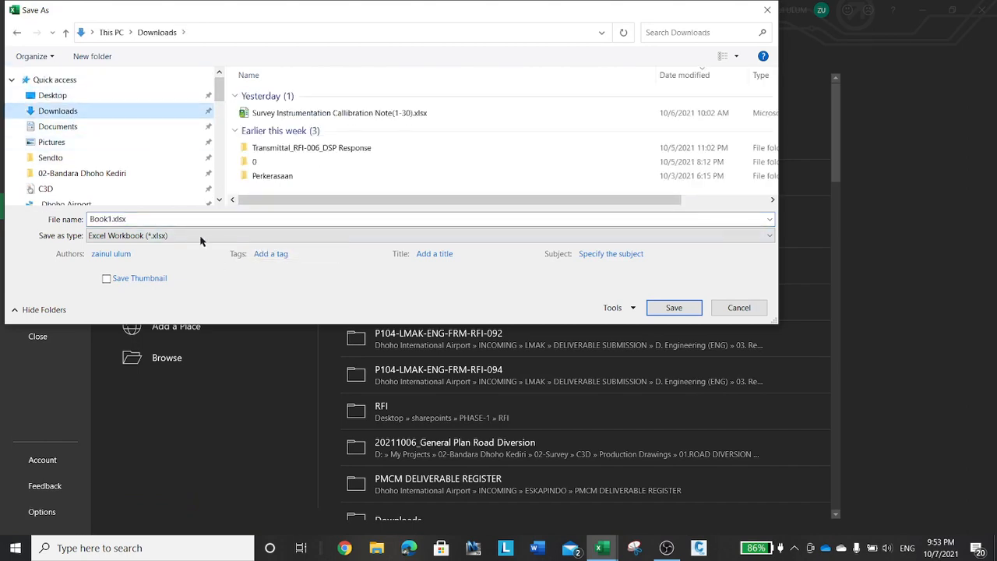
{"action": "left_click", "coordinate": [180, 219]}
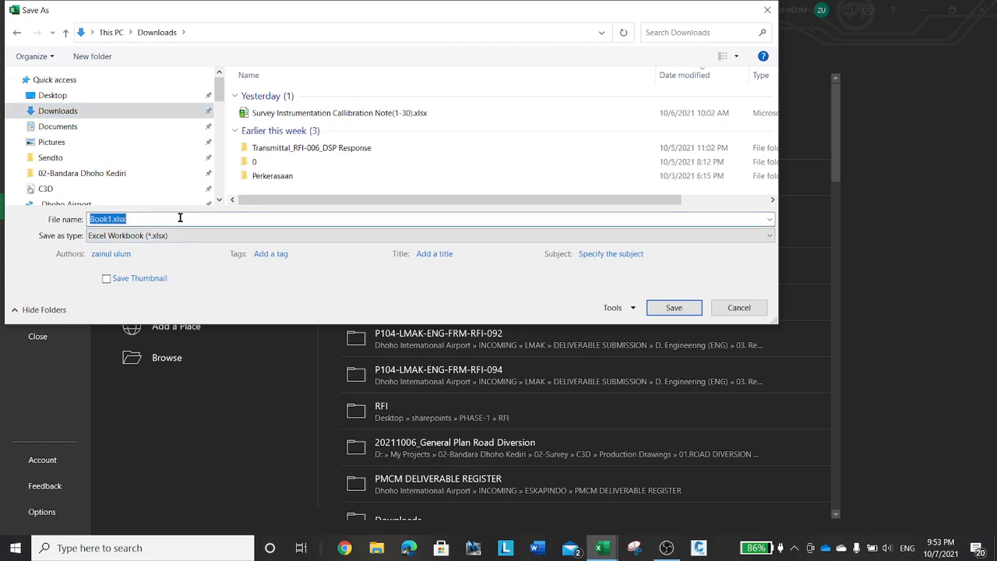
{"action": "type", "text": "affine-2d"}
{"action": "left_click", "coordinate": [693, 308]}
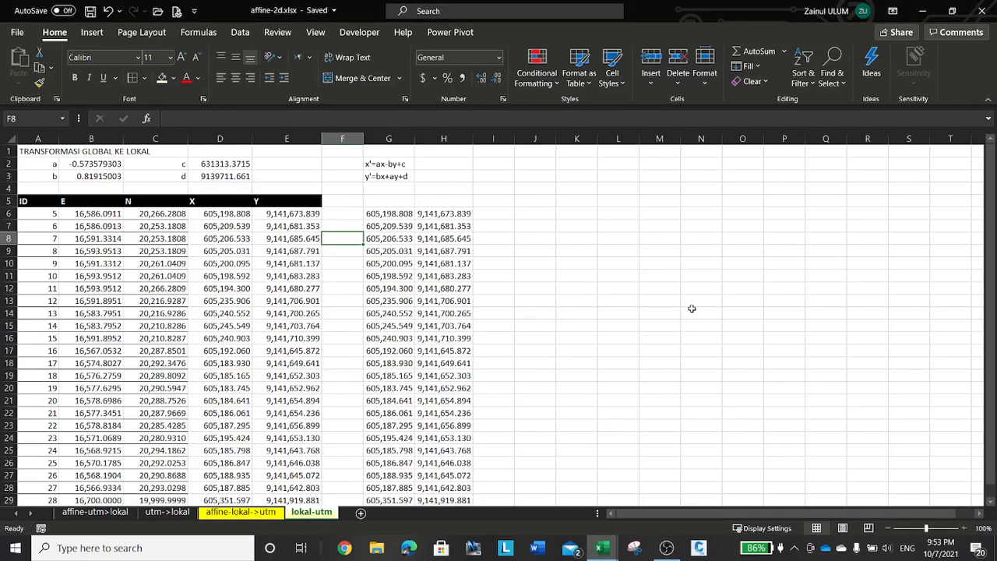